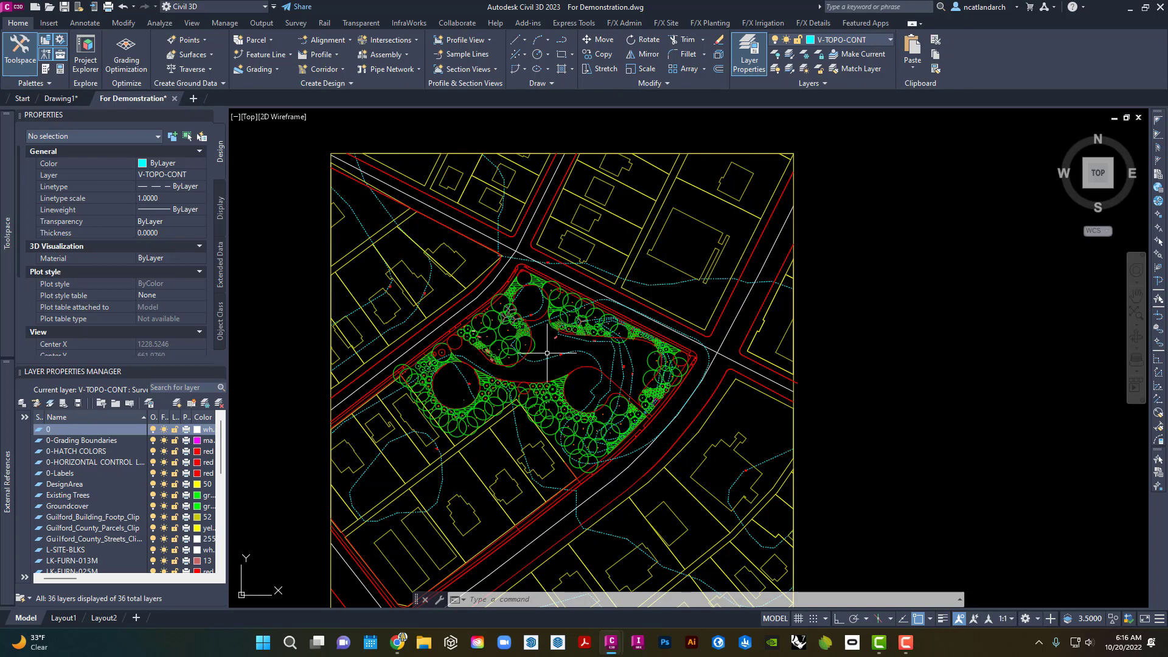
Make the layer 0-HORIZONTAL CONTROL LINES current.
mouse_move(2, 542)
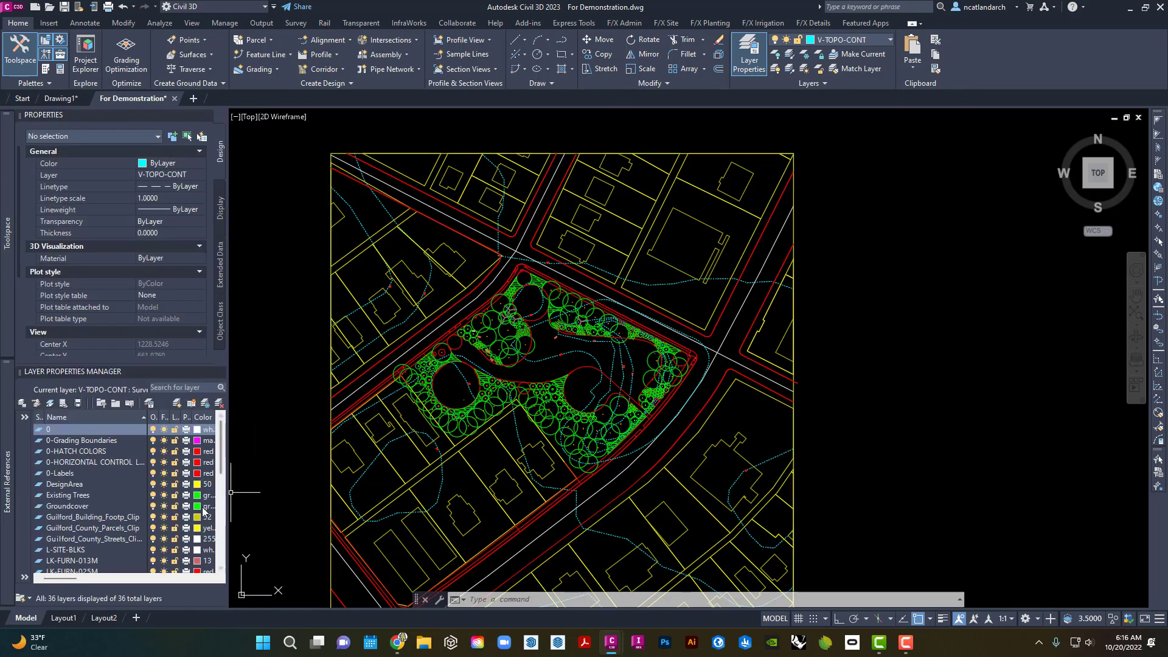
double_click(100, 463)
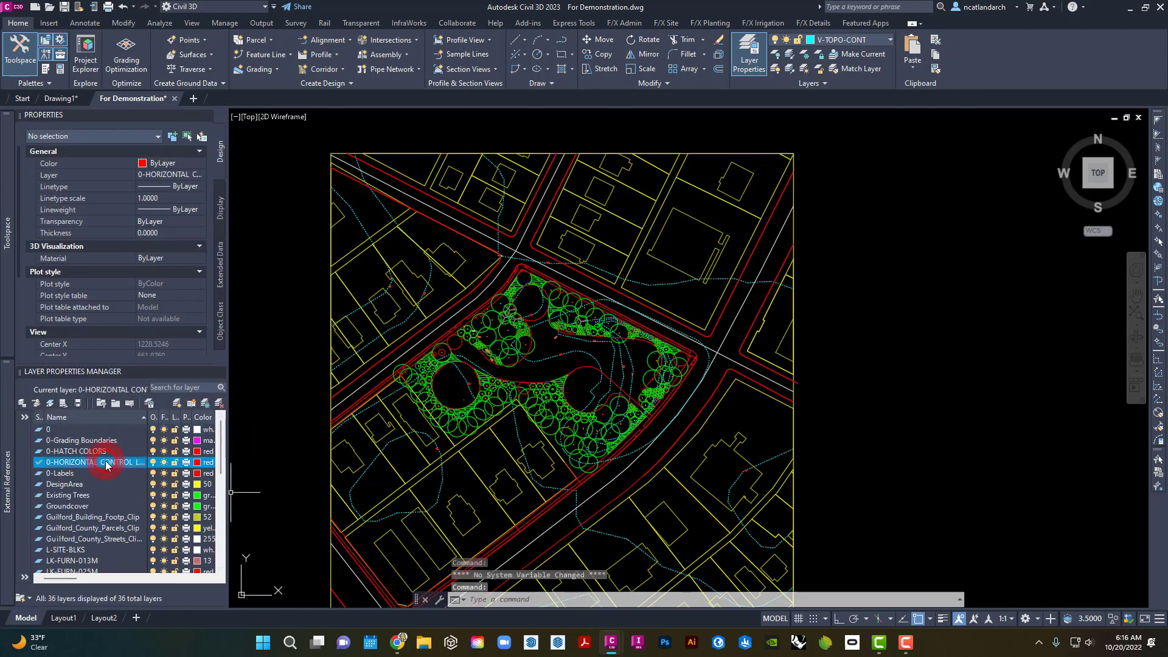
middle_click_drag(552, 309, 539, 329)
scroll(391, 404, "up", 4)
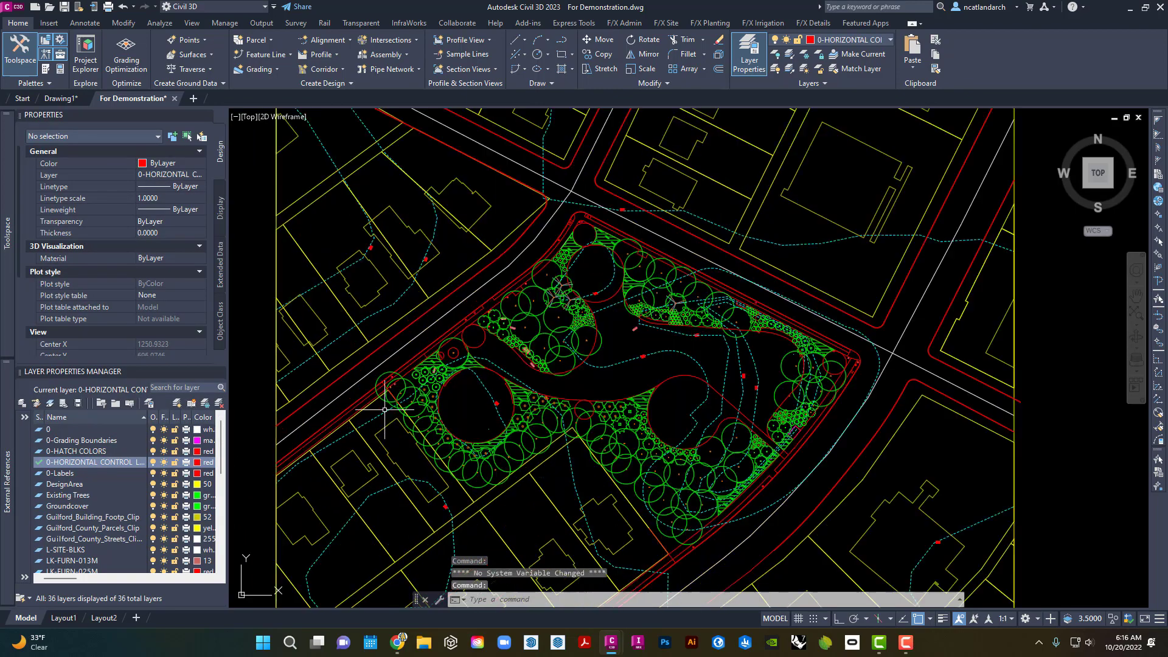
scroll(472, 363, "down", 2)
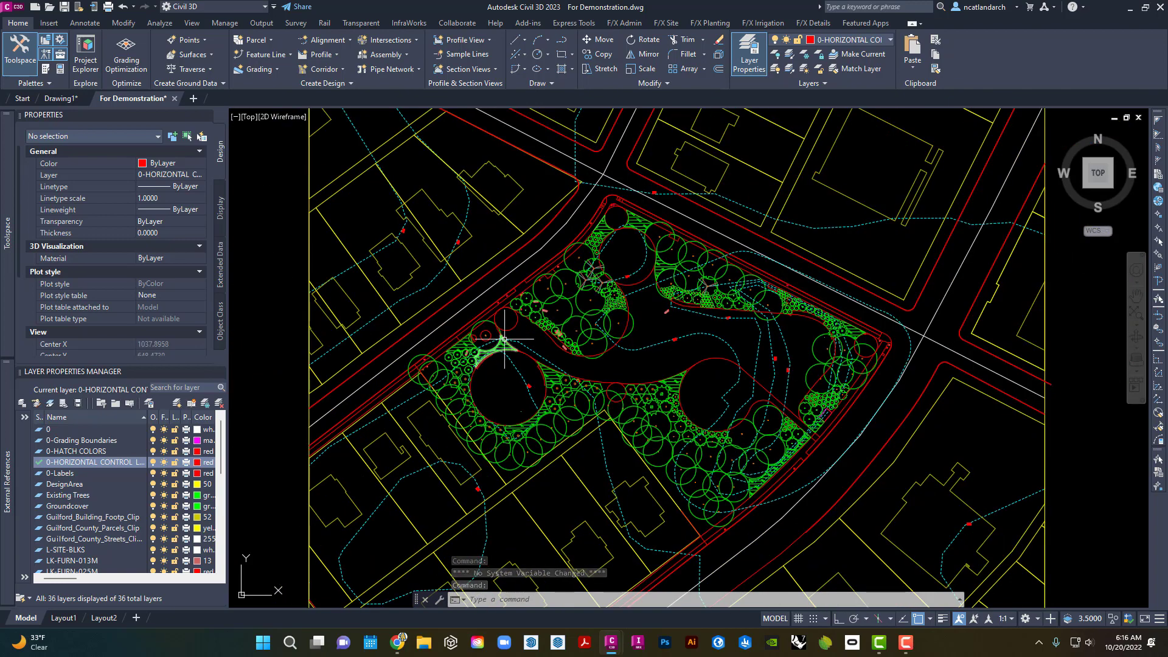
scroll(426, 384, "up", 4)
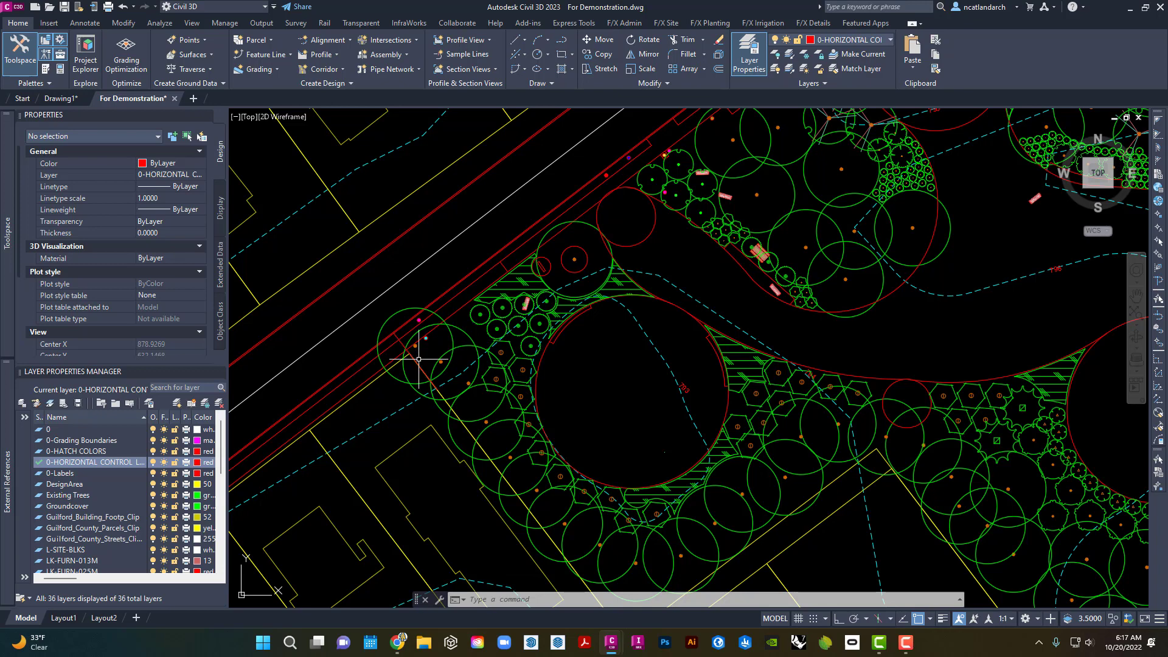
key("Return")
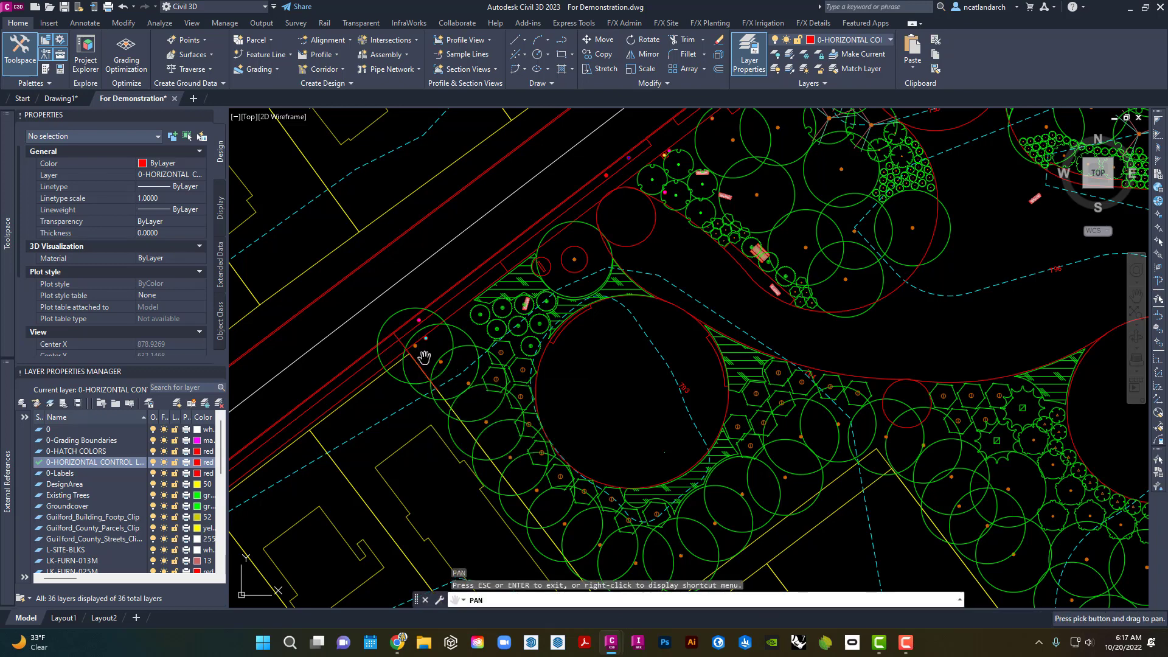
key("Return")
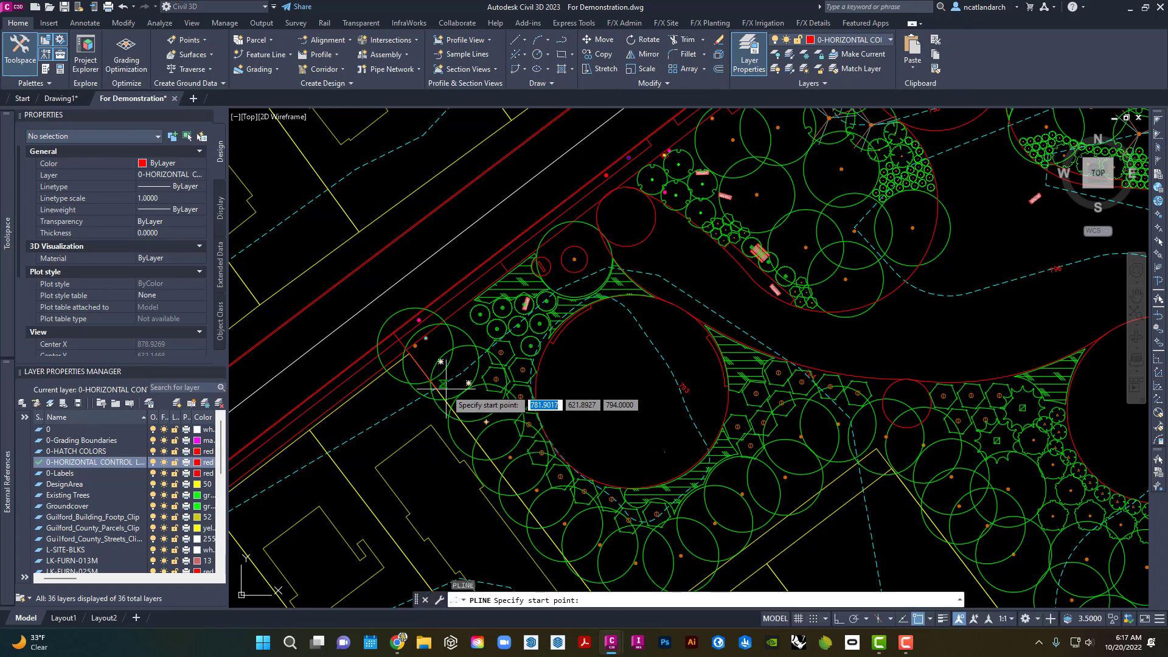
scroll(420, 390, "up", 5)
left_click(426, 390)
scroll(429, 392, "down", 5)
scroll(426, 387, "up", 3)
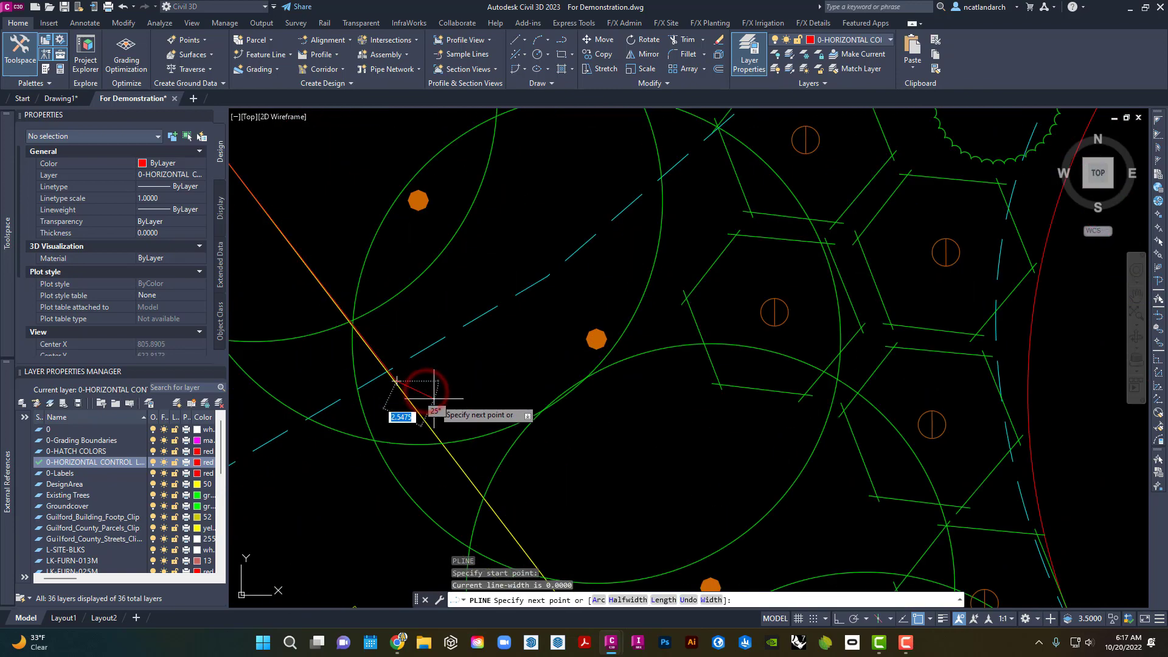
scroll(439, 389, "down", 3)
key("Escape")
Stretch the lower end of the short red polyline at the site's west corner back to the yellow parcel corner.
scroll(381, 335, "up", 5)
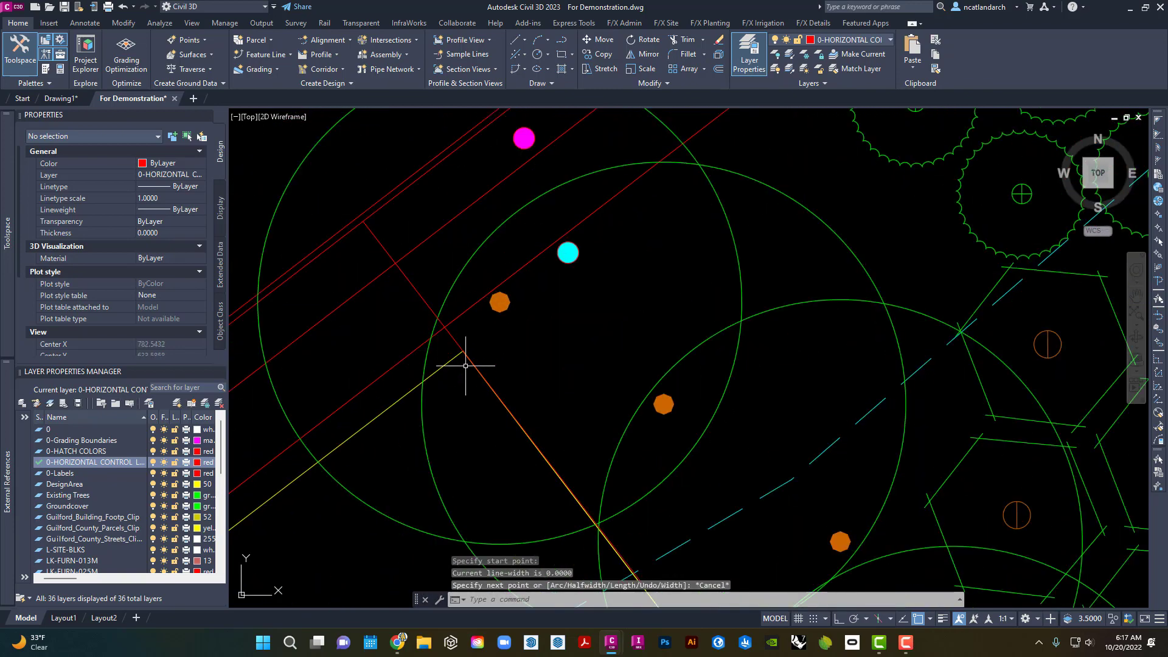
scroll(462, 371, "up", 2)
left_click(449, 329)
scroll(479, 357, "down", 5)
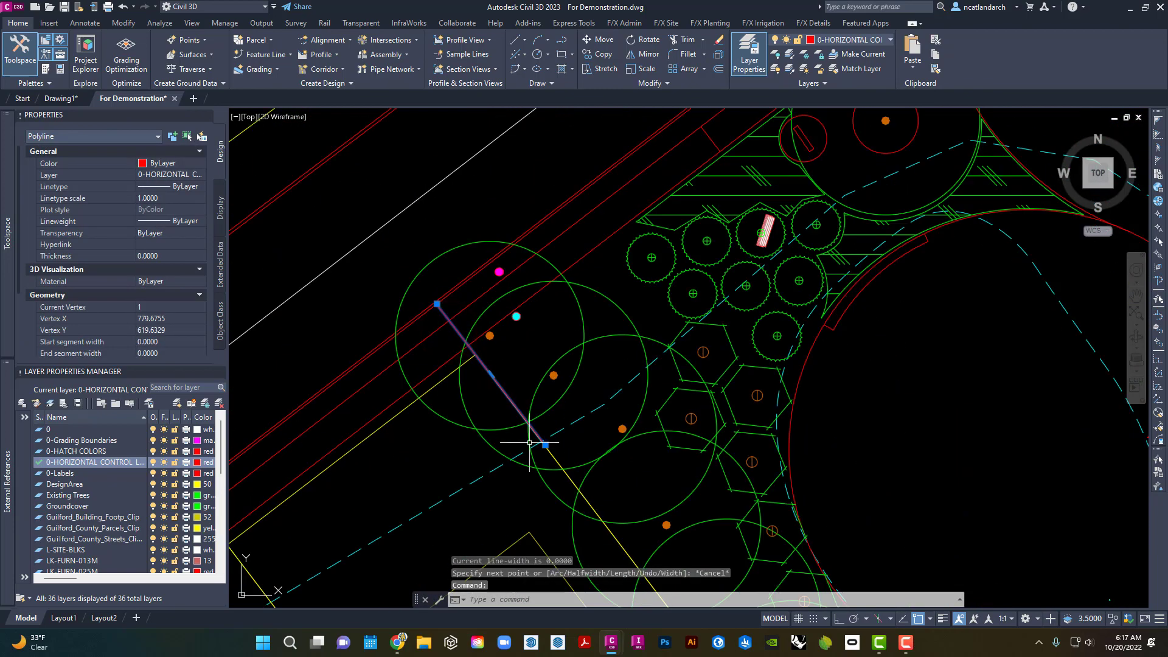
left_click(545, 445)
scroll(469, 348, "up", 5)
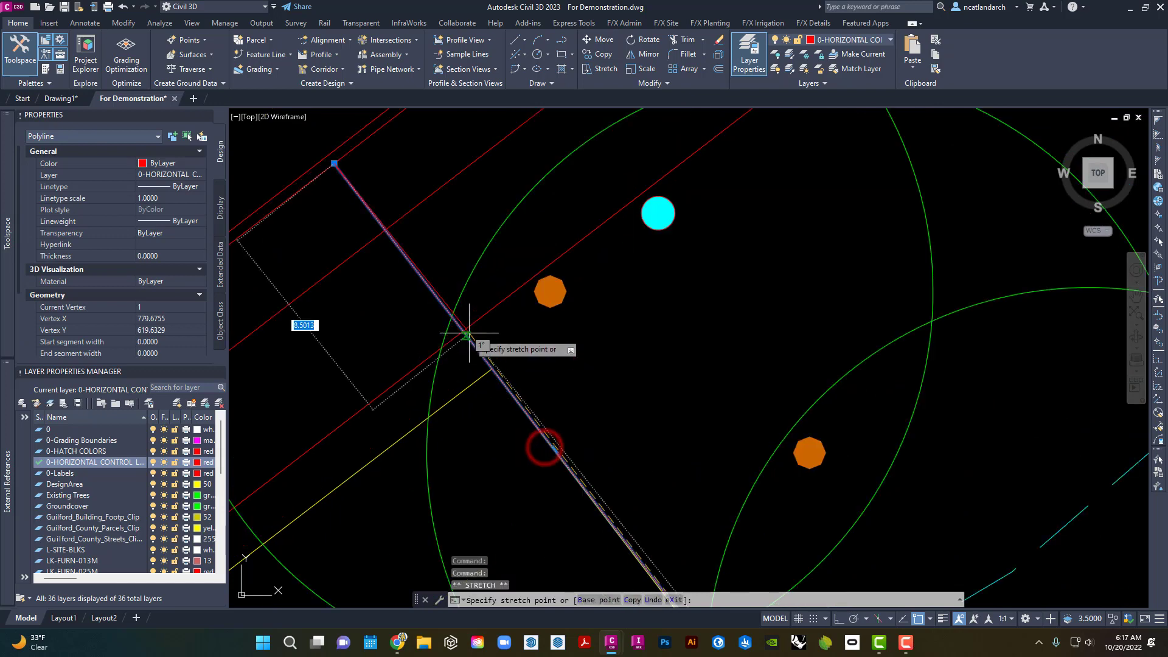
left_click(492, 368)
key("Escape")
left_click(487, 367)
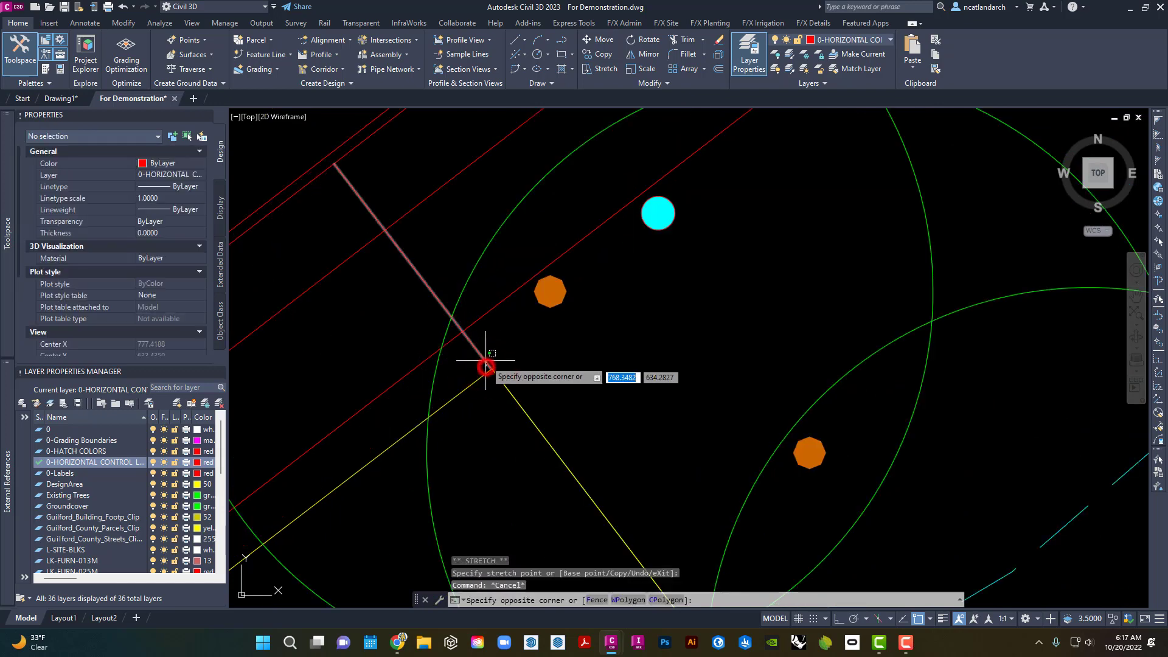
left_click(482, 351)
scroll(484, 384, "up", 6)
left_click(530, 295)
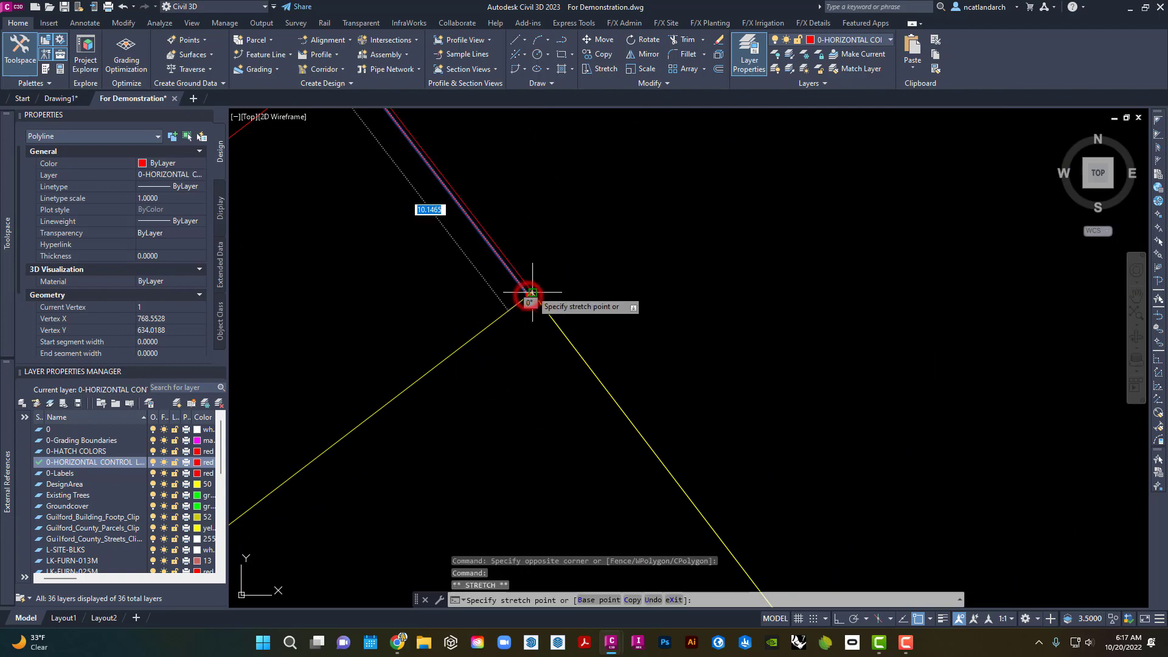
key("Escape")
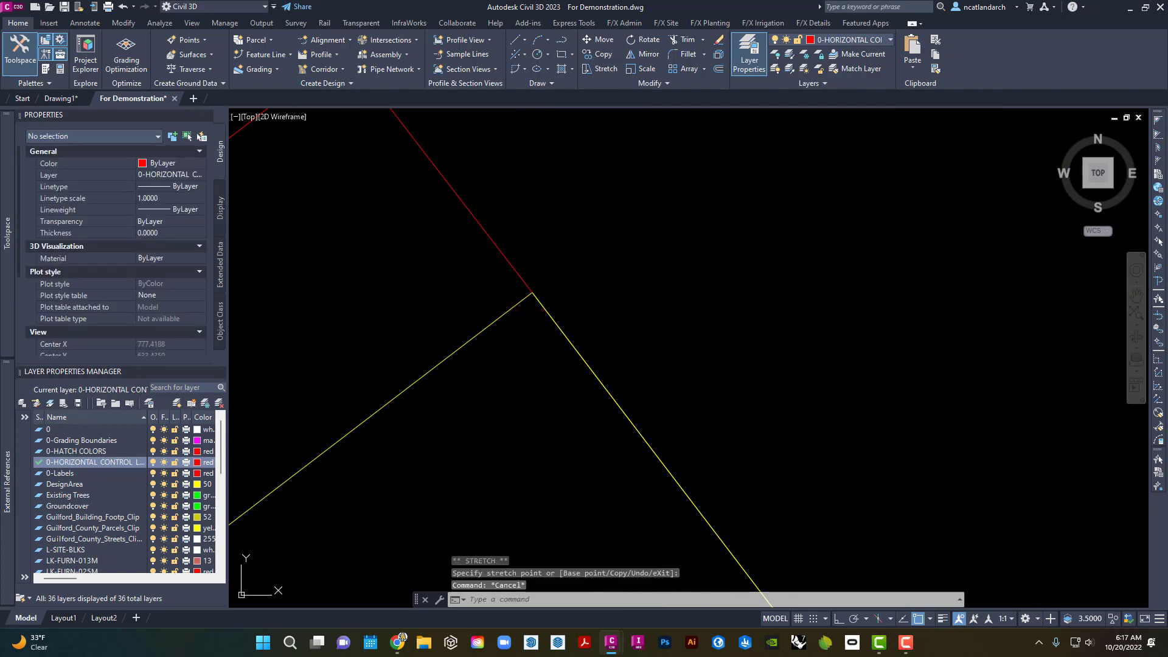
Draw a polyline about 142 units long from that parcel corner southeast along the yellow boundary to the next parcel corner.
type("pl")
key("Return")
left_click(533, 289)
scroll(531, 277, "down", 5)
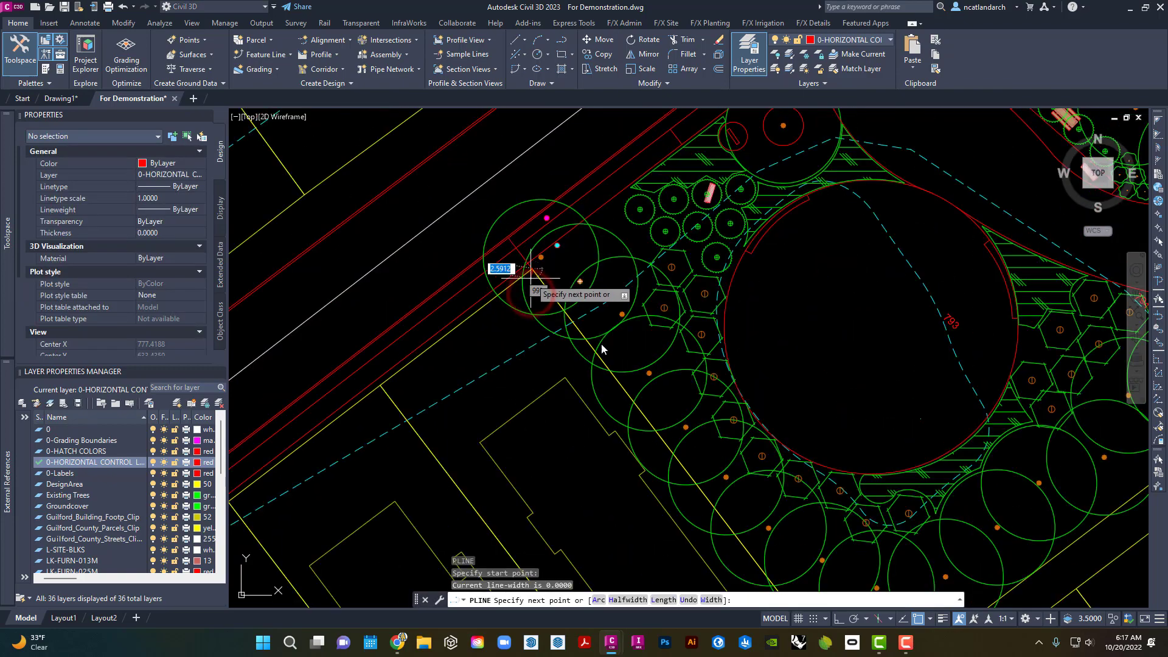
middle_click_drag(660, 404, 281, 150)
scroll(433, 417, "up", 6)
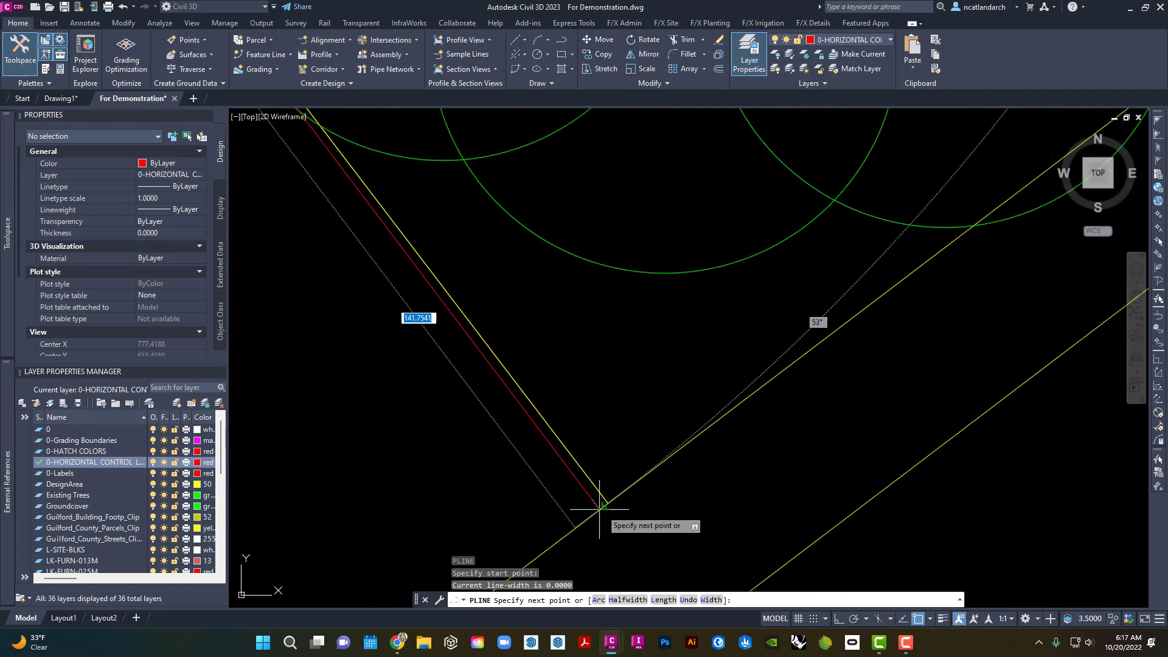
scroll(600, 509, "up", 4)
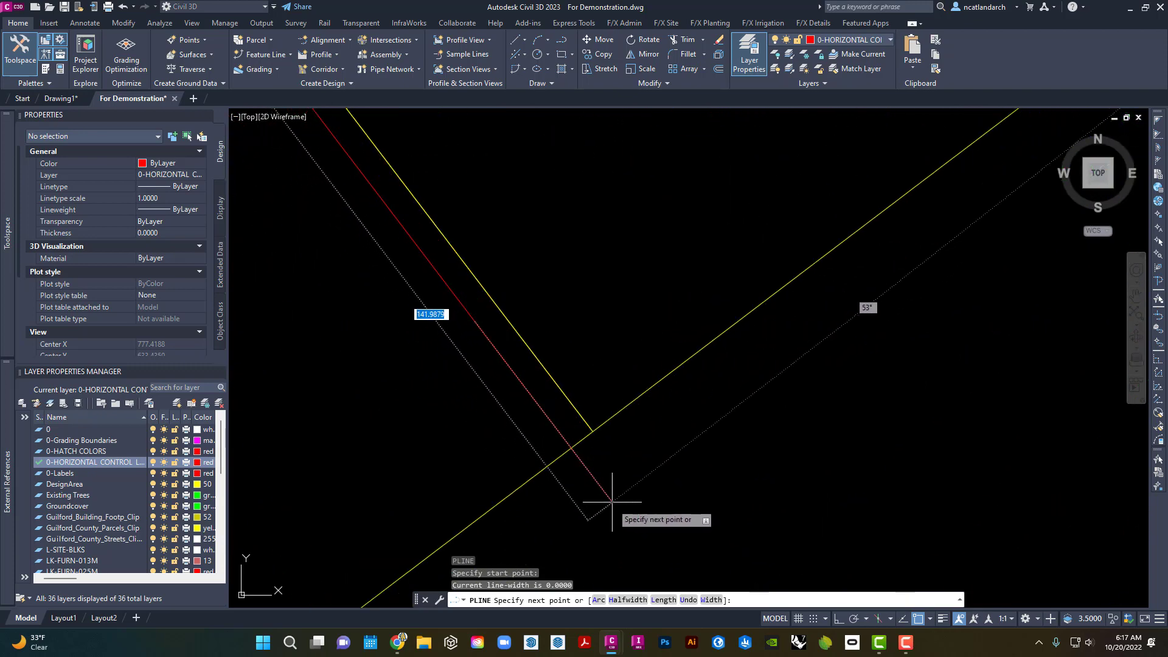
scroll(612, 503, "up", 1)
left_click(591, 431)
key("Escape")
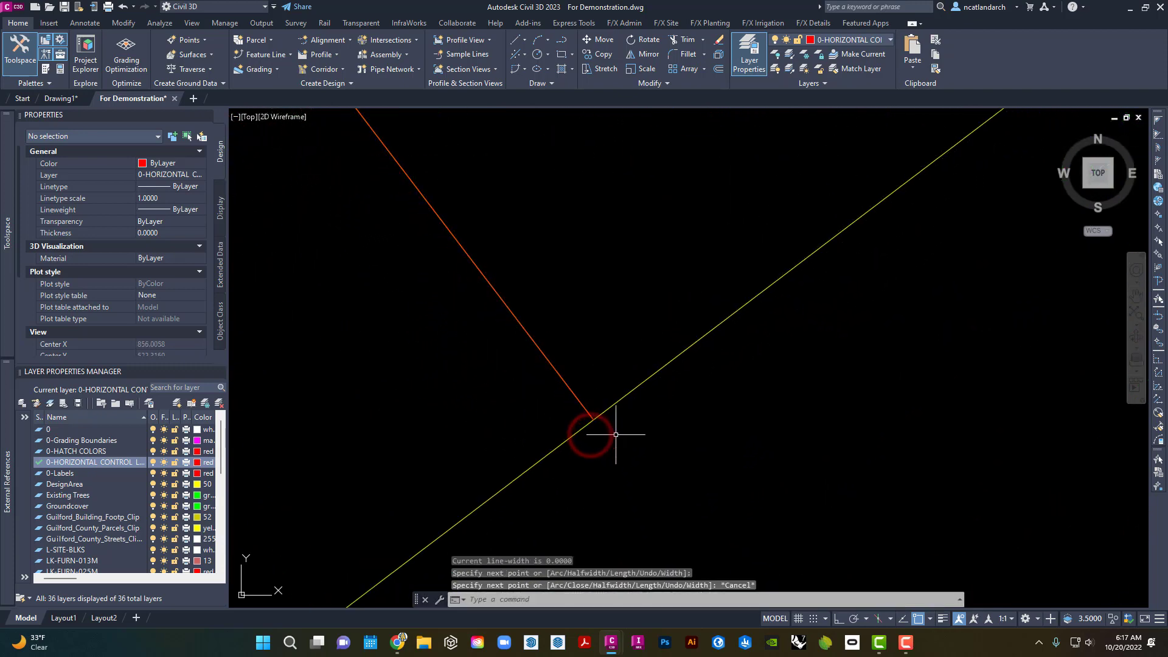
key("Escape")
Extend the new red polyline across the gap to the next parallel yellow parcel line.
middle_click_drag(626, 449, 568, 378)
type("ex")
key("Return")
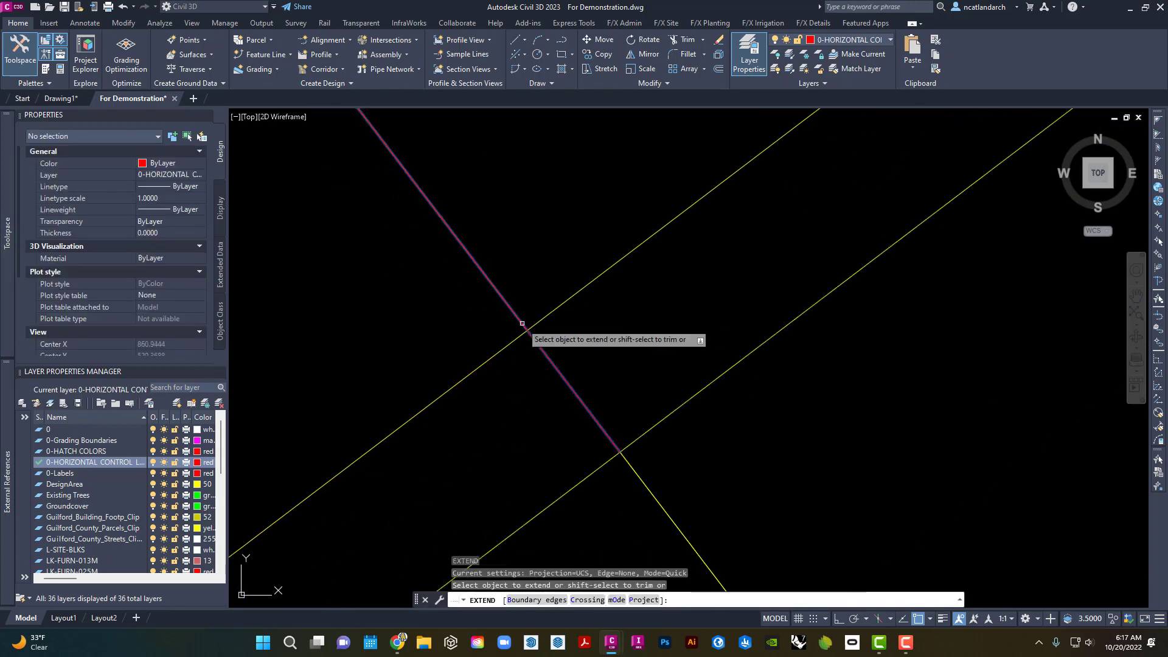
scroll(526, 329, "down", 1)
left_click(521, 321)
left_click(565, 367)
scroll(551, 328, "down", 3)
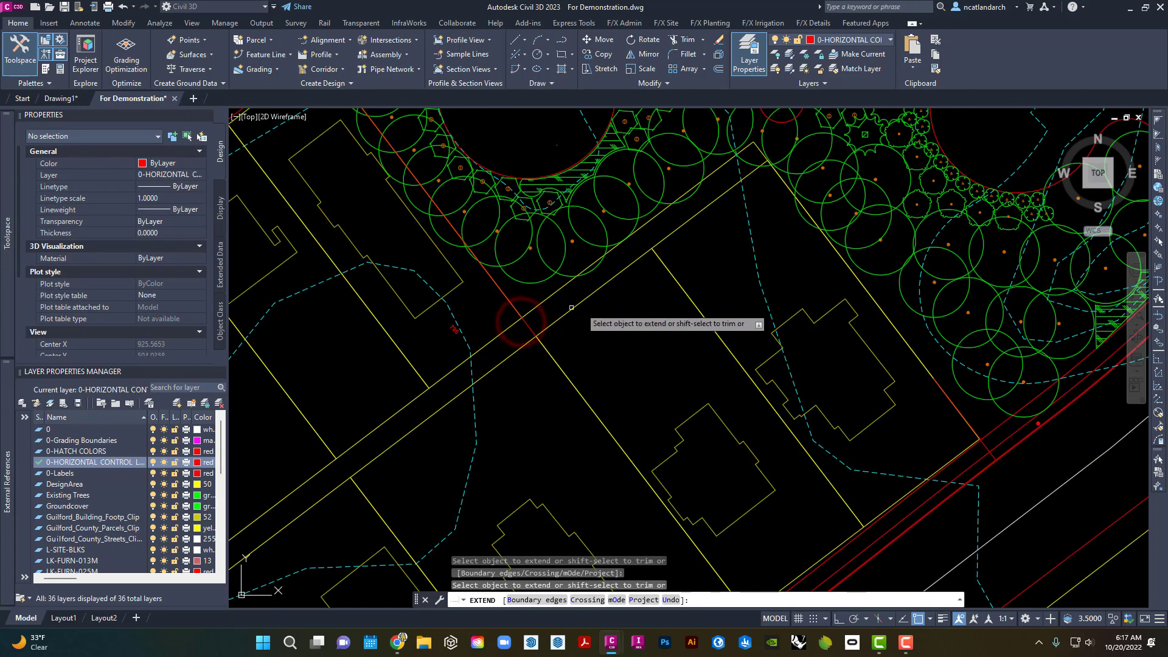
scroll(586, 317, "down", 1)
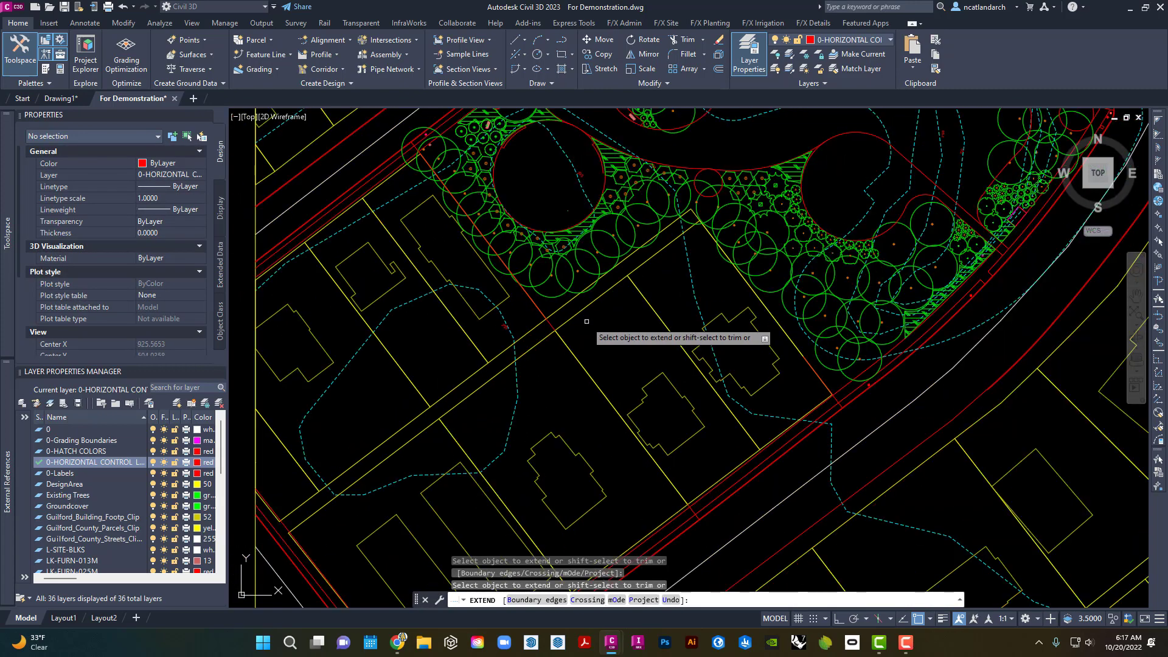
key("Escape")
Stretch the polyline's southeast end along the parcel boundary to the corner at the street edge, about 301 units long overall.
left_click(548, 322)
left_click(556, 331)
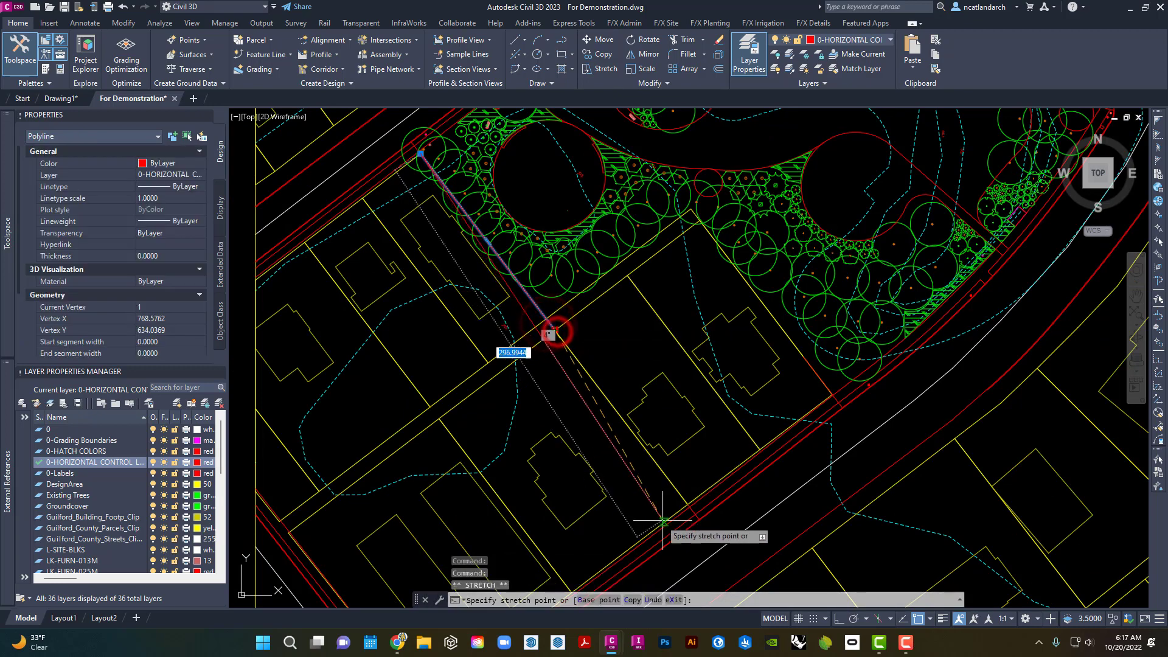
scroll(720, 477, "up", 5)
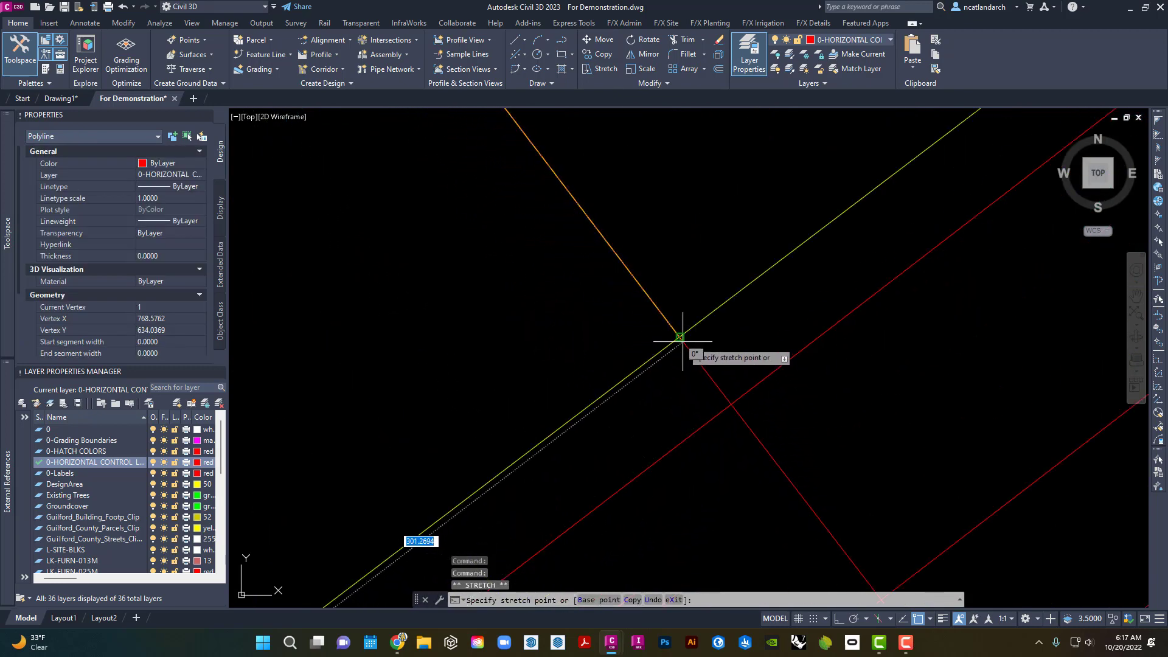
left_click(681, 339)
key("Escape")
Isolate the 0-HORIZONTAL CONTROL LINES layer with LAYISO, then turn the DesignArea layer back on.
scroll(696, 335, "down", 7)
middle_click_drag(719, 355, 535, 379)
scroll(535, 379, "down", 8)
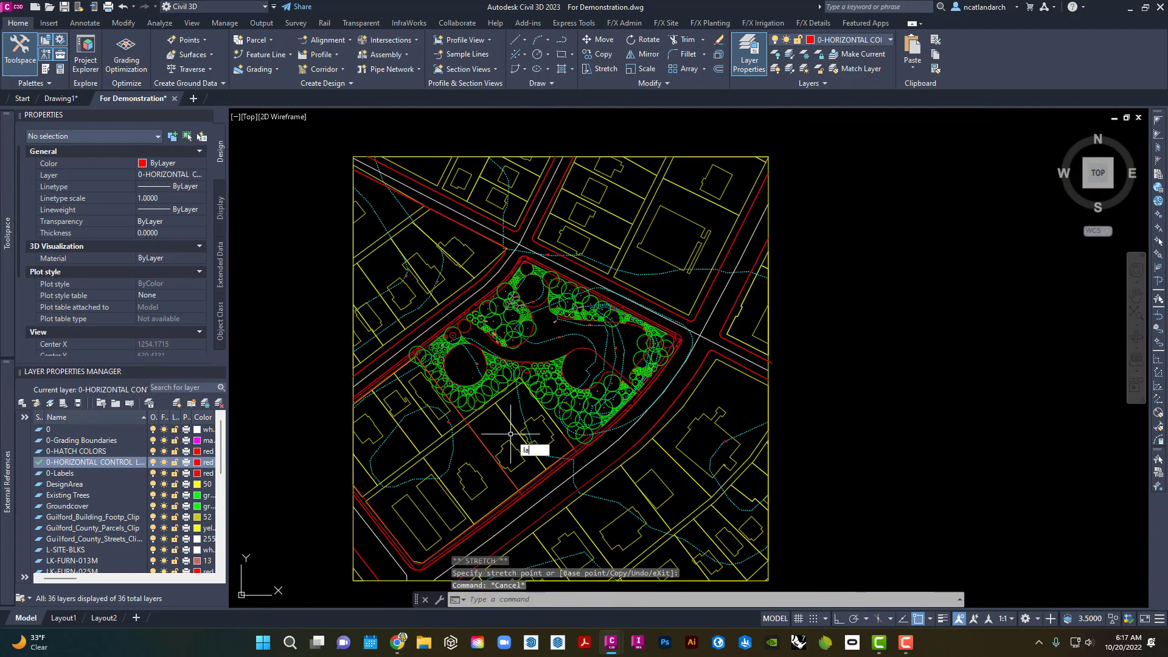
type("LAYISO")
key("Return")
scroll(603, 353, "up", 3)
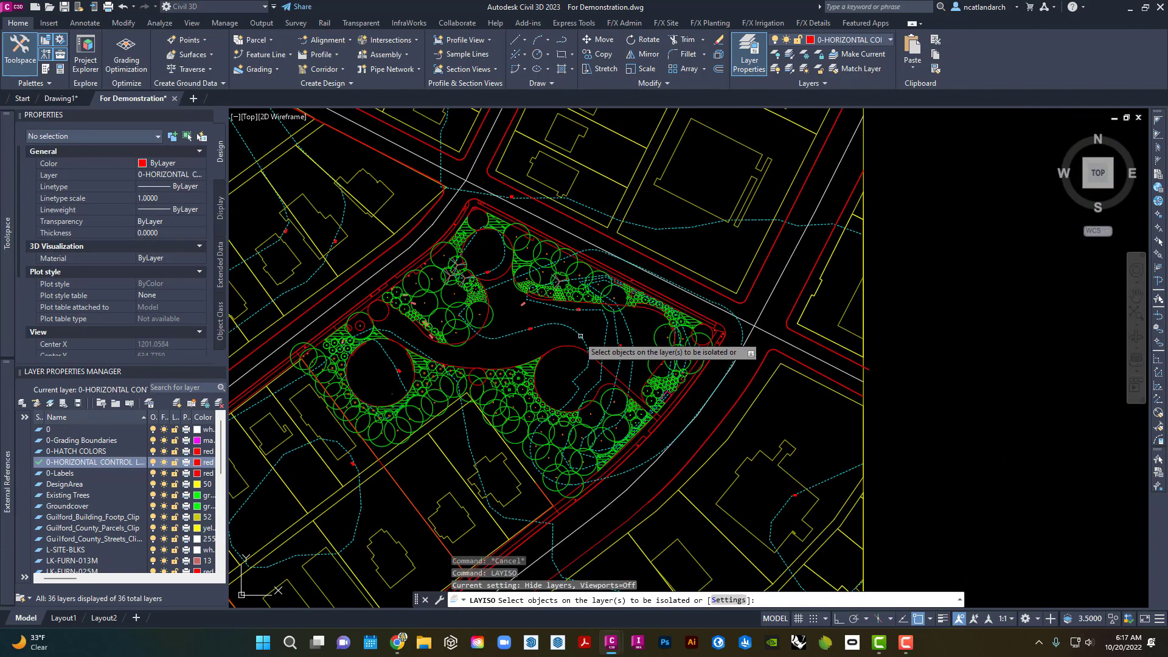
left_click(567, 344)
key("Return")
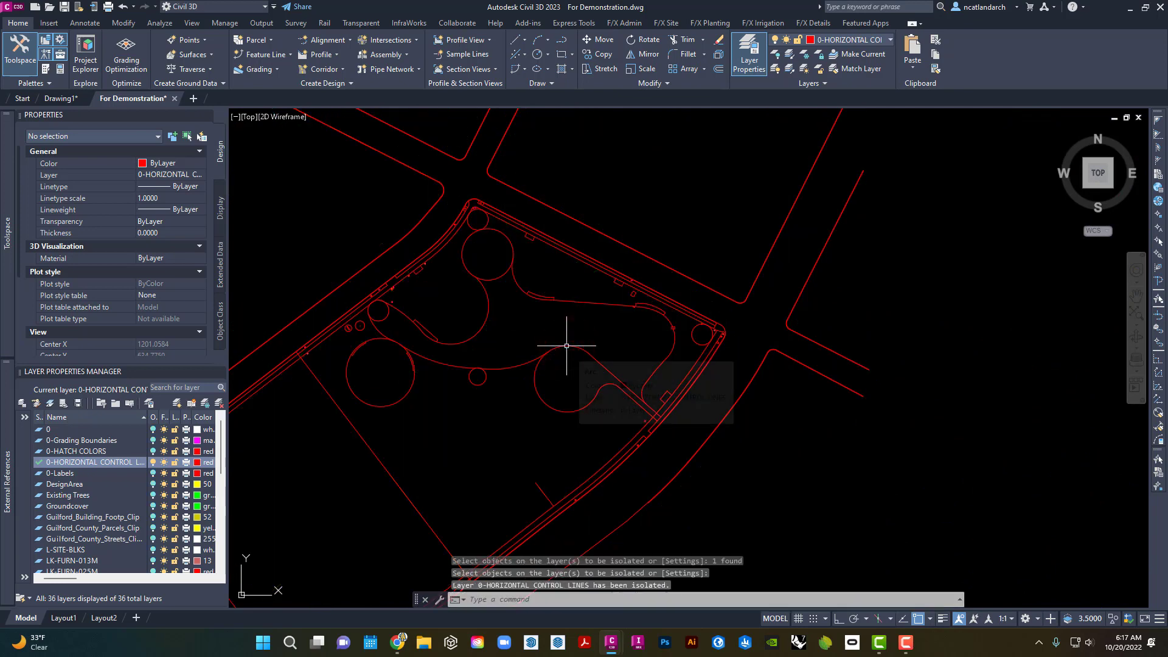
scroll(529, 331, "down", 4)
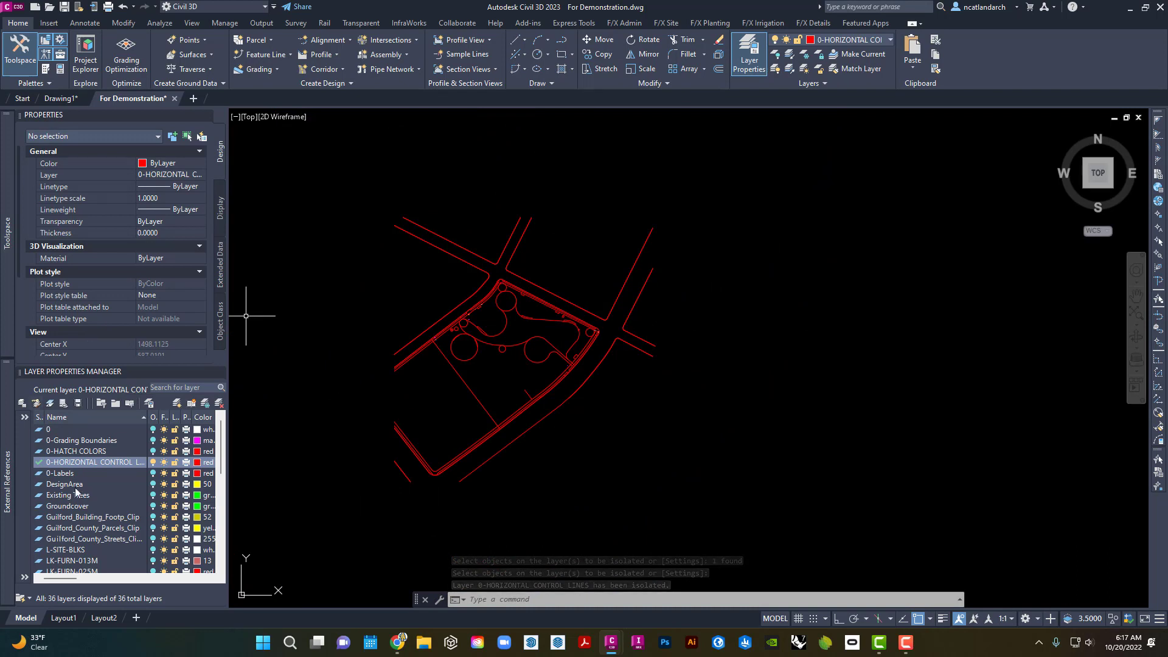
left_click(153, 484)
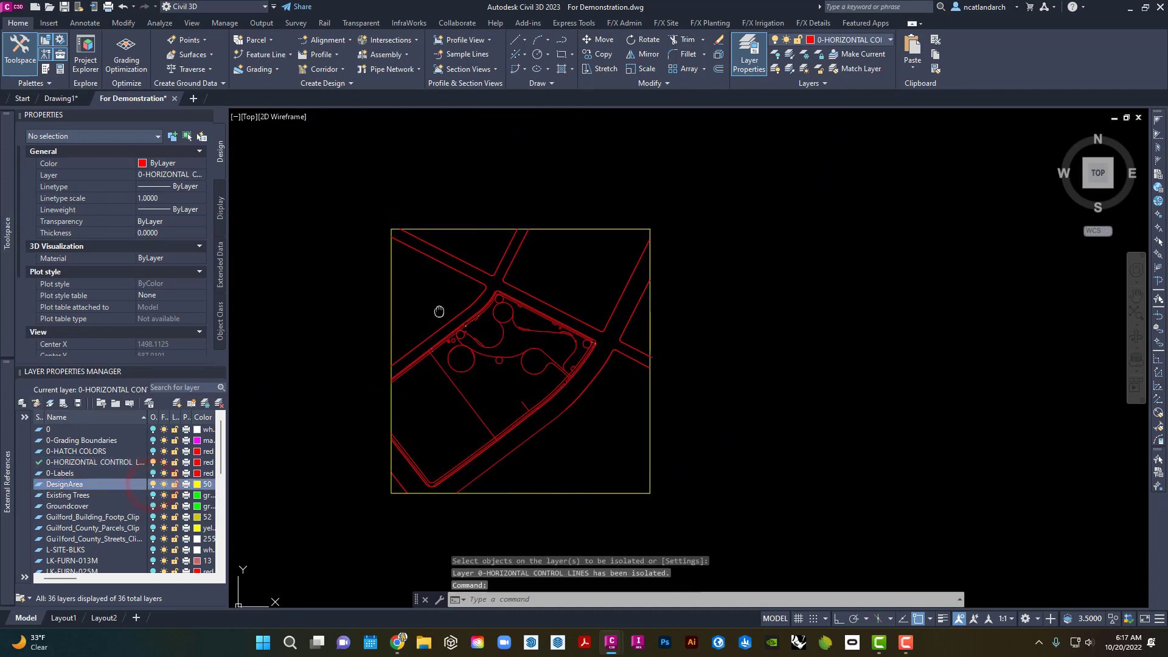
middle_click_drag(438, 312, 438, 315)
key("Return")
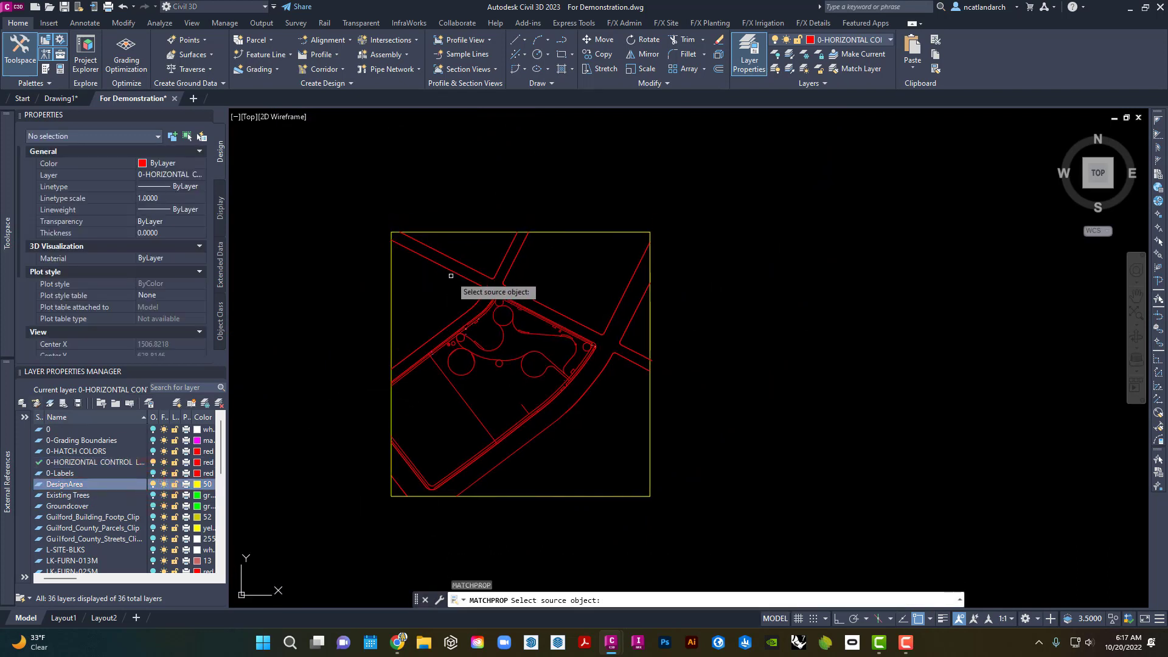
left_click(454, 274)
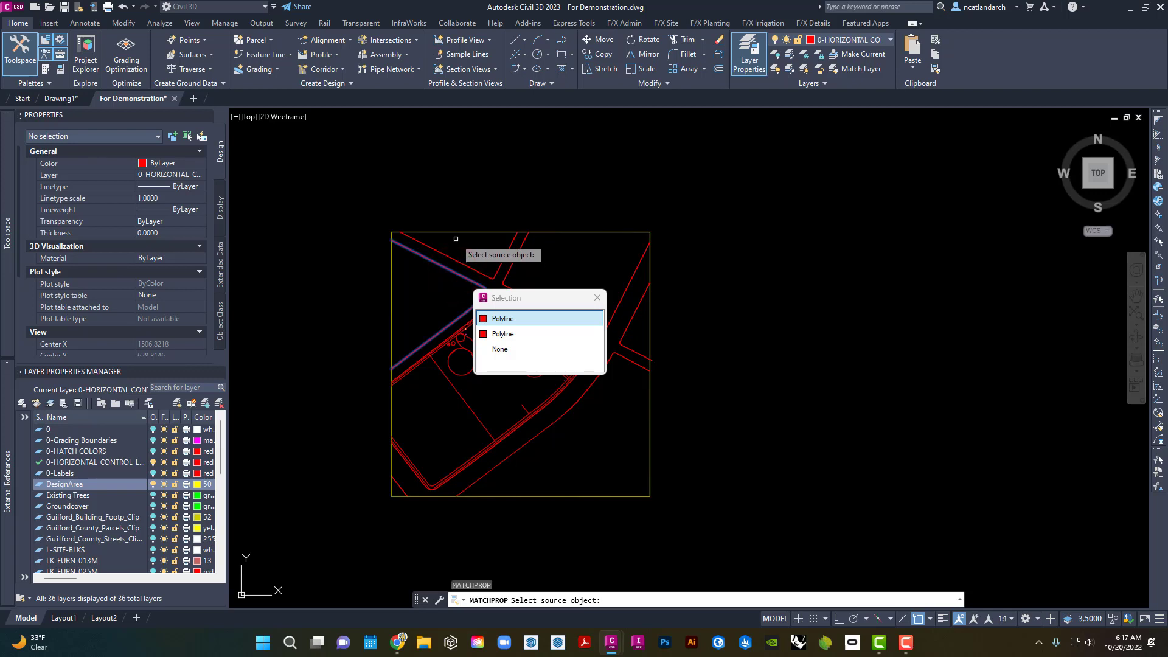
key("Escape")
key("Escape")
middle_click_drag(444, 253, 442, 291)
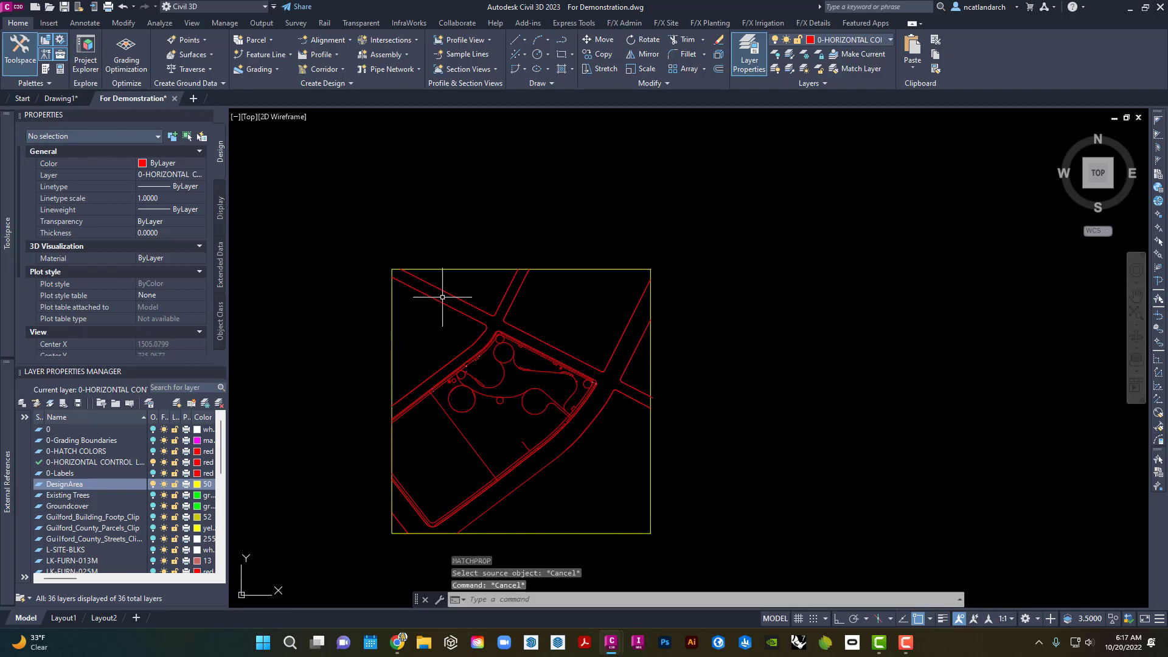
Try to flatten the DesignArea boundary 3D polyline to 2D without removing hidden lines.
left_click(464, 270)
left_click(451, 248)
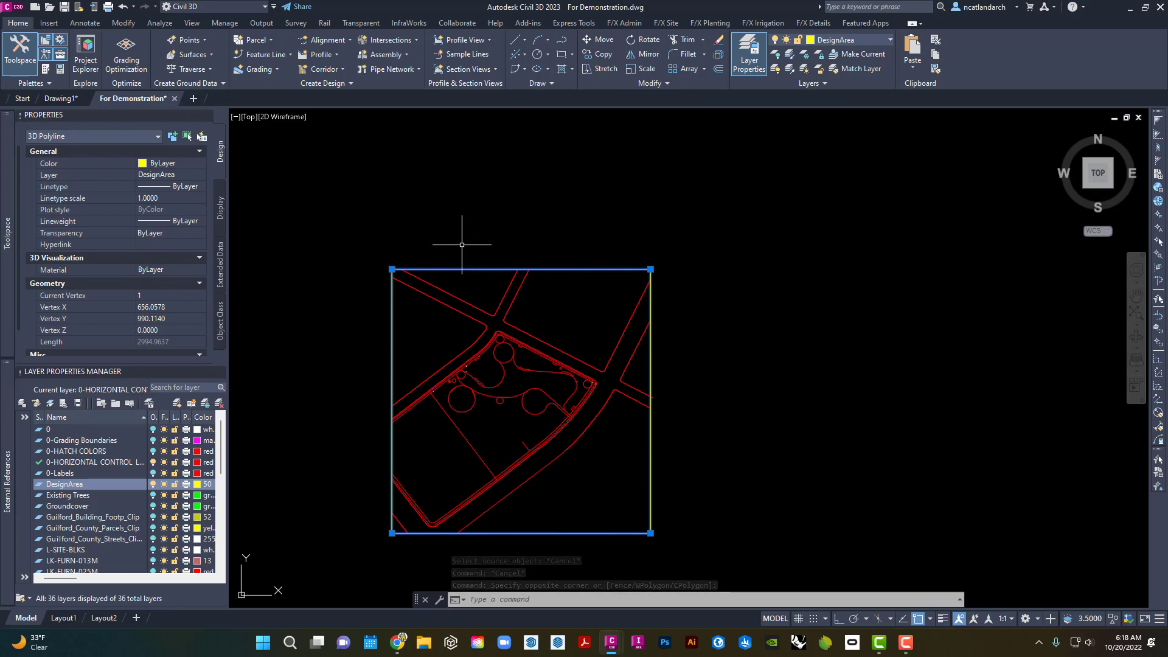
type("flatten")
key("Return")
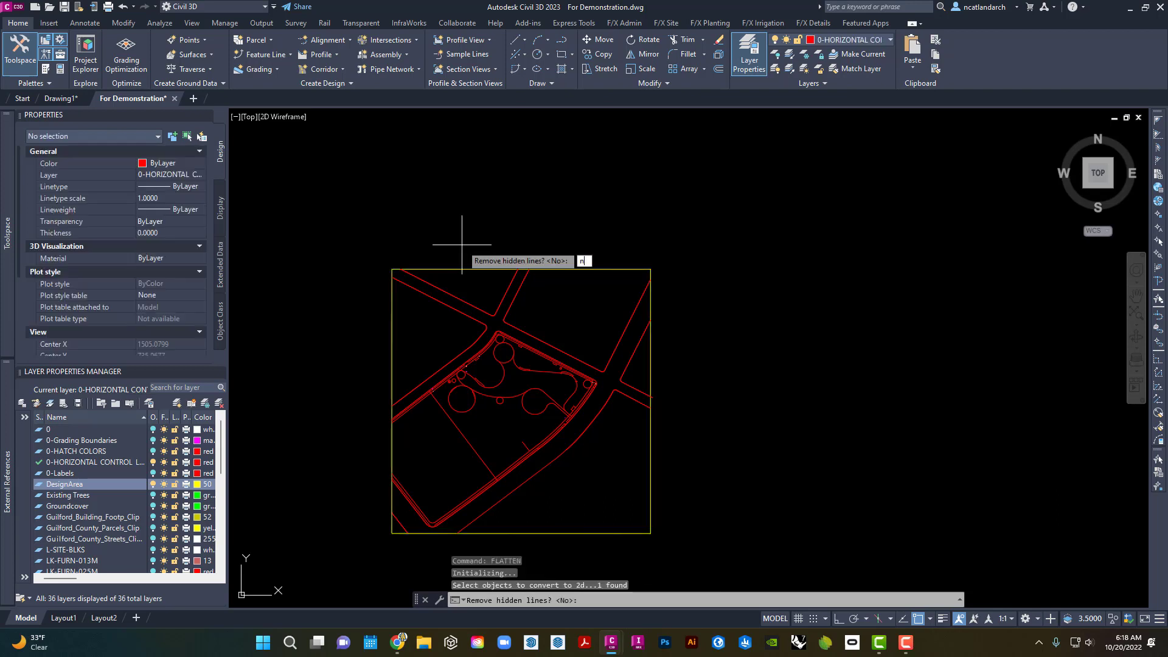
key("Return")
left_click(465, 269)
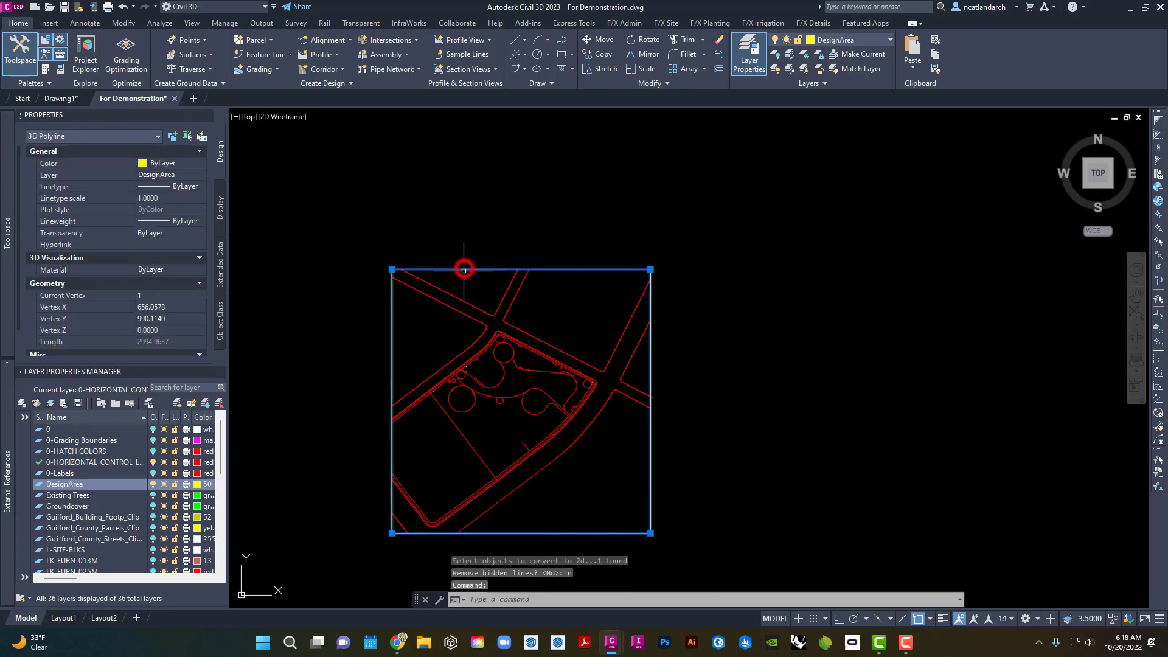
key("Escape")
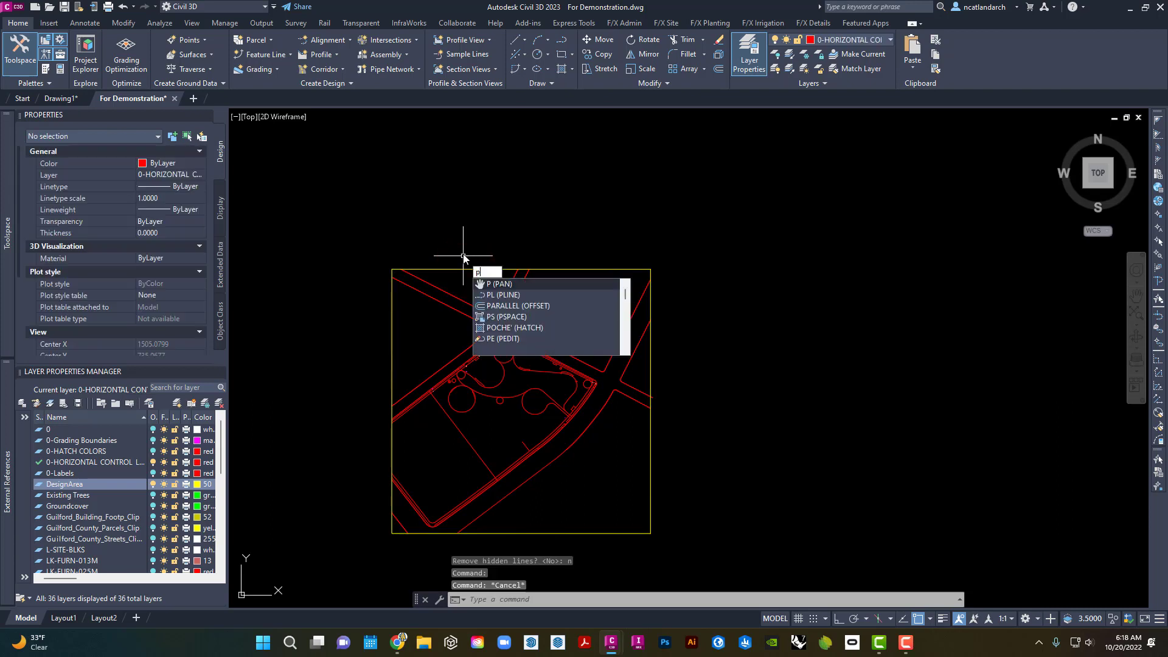
type("pe")
key("Return")
left_click(461, 269)
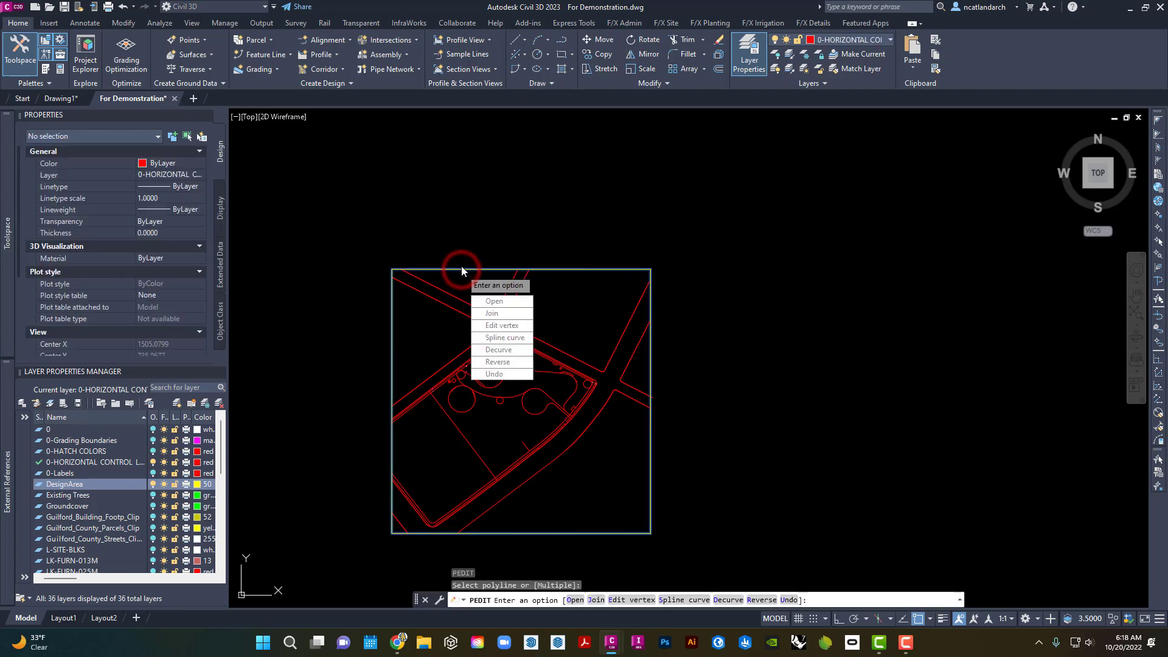
key("Escape")
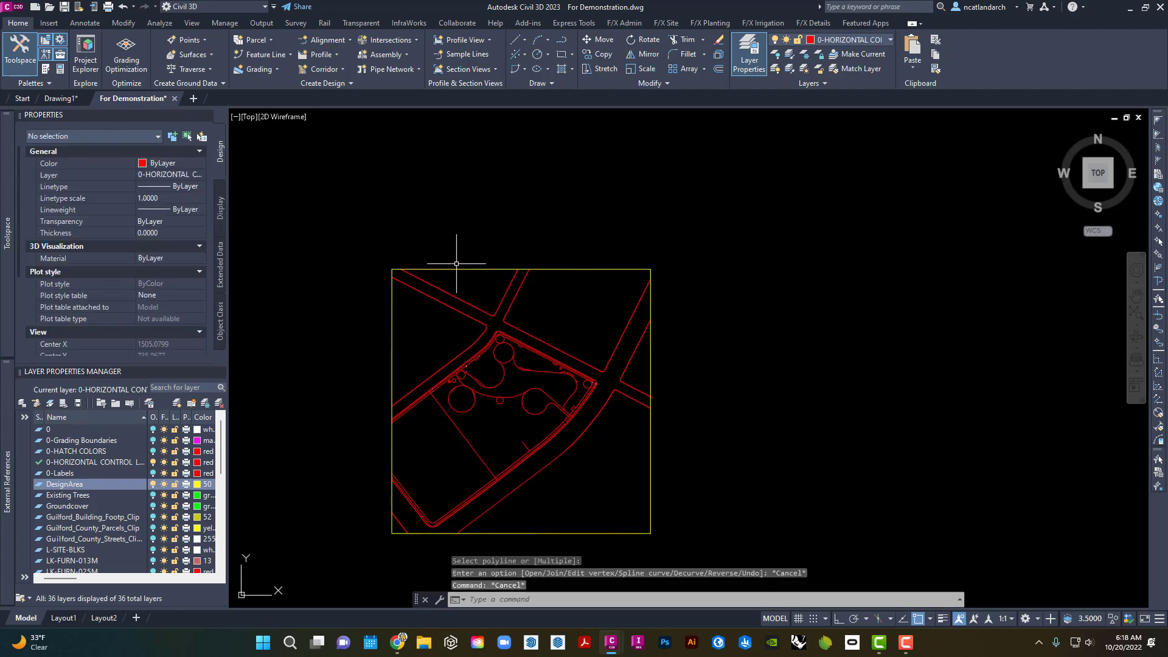
Draw a rectangle corner to corner over the yellow design area boundary on the current layer, then turn off the DesignArea layer.
type("rec")
key("Return")
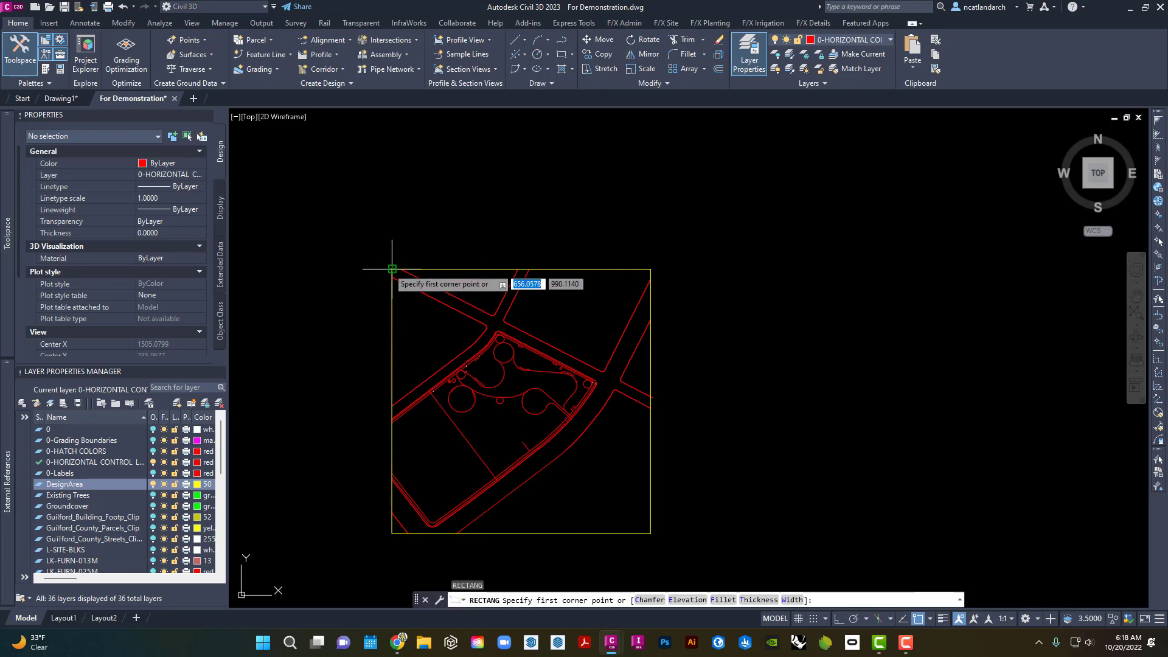
left_click(393, 269)
left_click(652, 533)
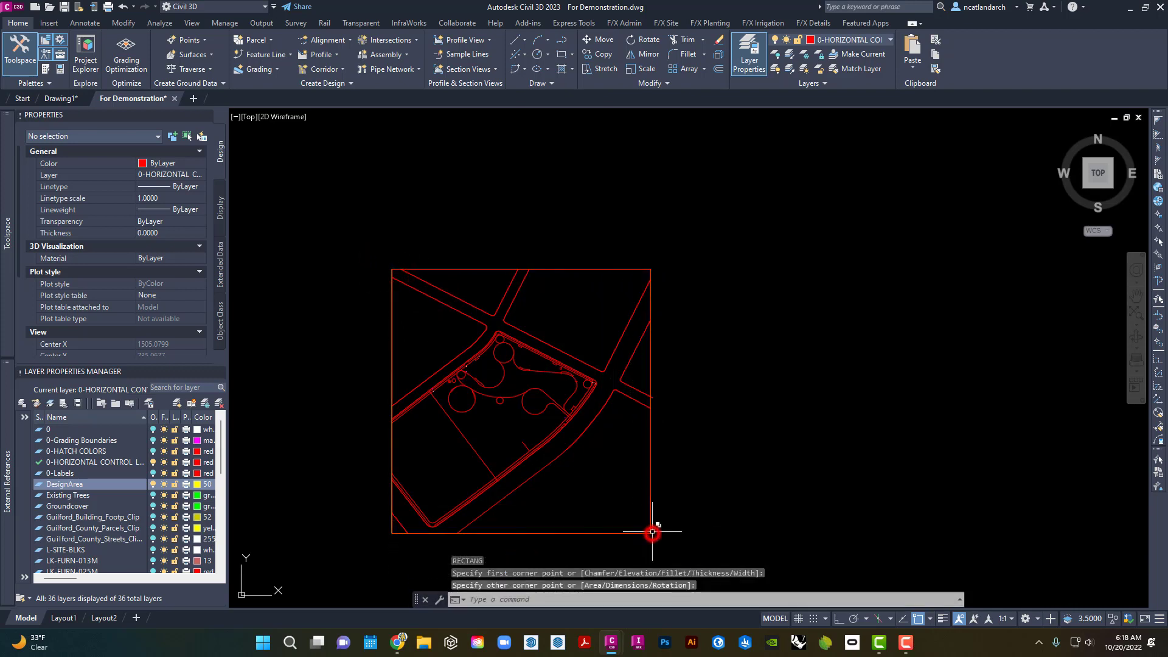
key("Escape")
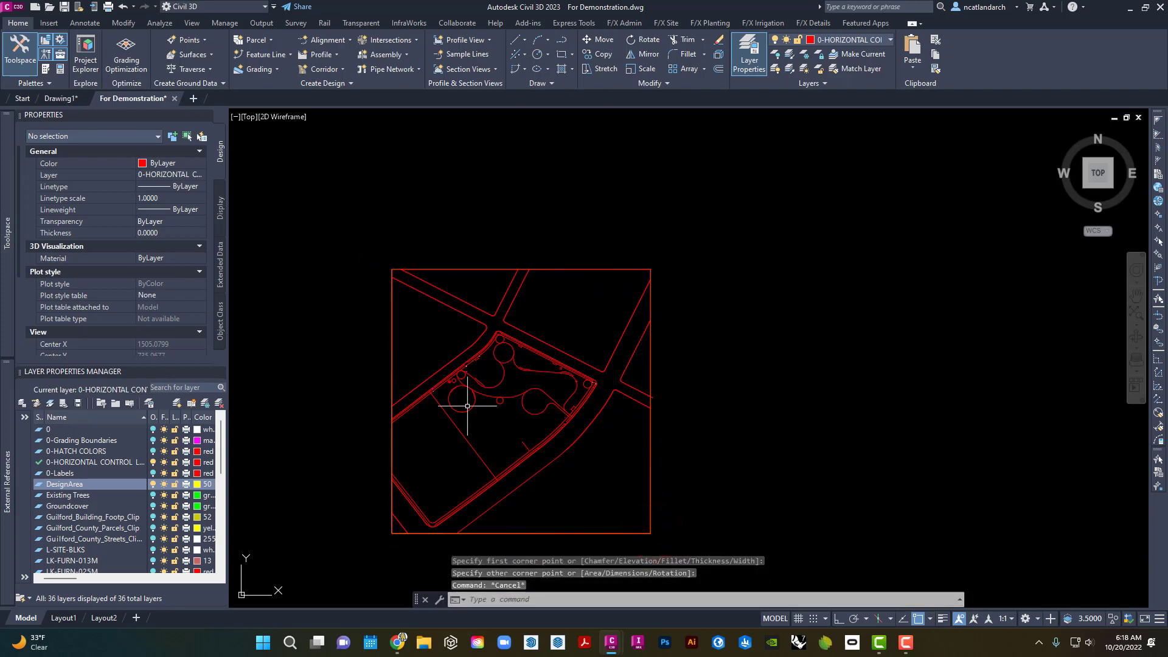
left_click(152, 485)
Offset the new red boundary rectangle inward by about 4.4 units using the Through option.
middle_click_drag(647, 417, 641, 395)
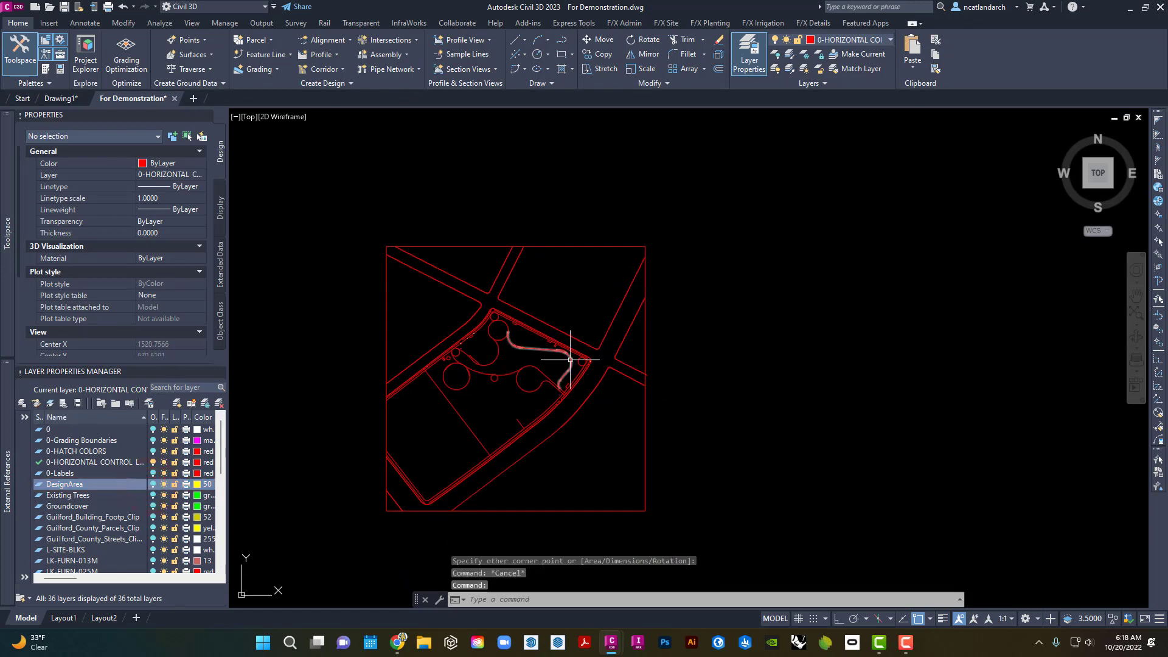
scroll(610, 338, "up", 8)
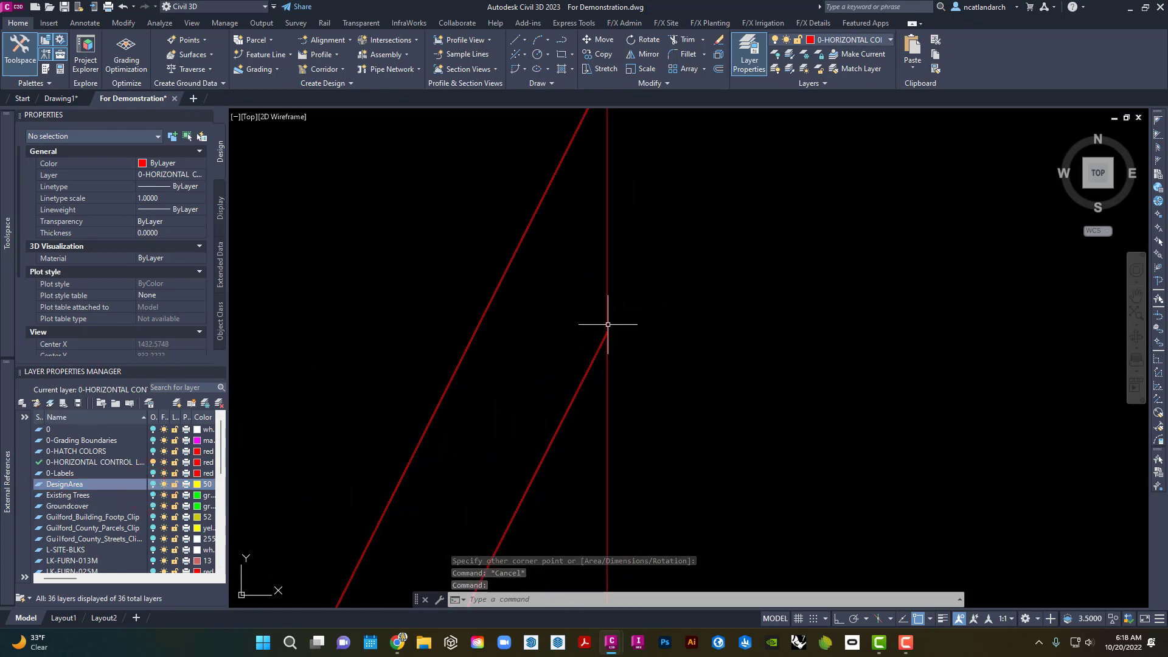
scroll(589, 321, "down", 8)
scroll(585, 306, "up", 8)
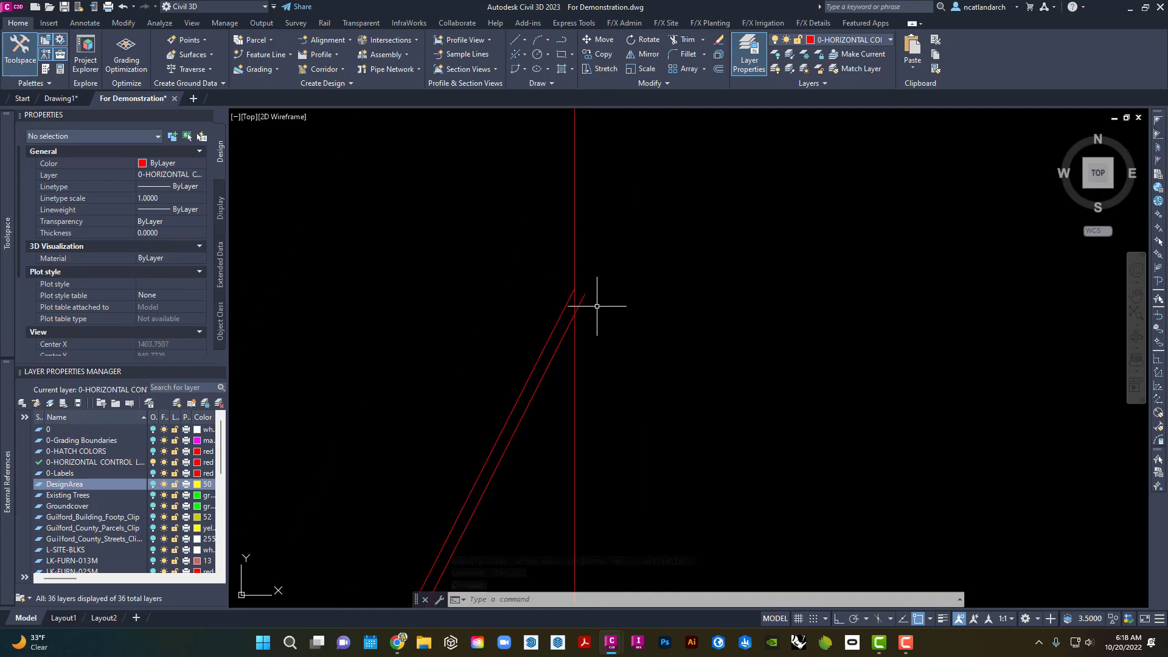
scroll(588, 306, "down", 8)
scroll(530, 276, "up", 5)
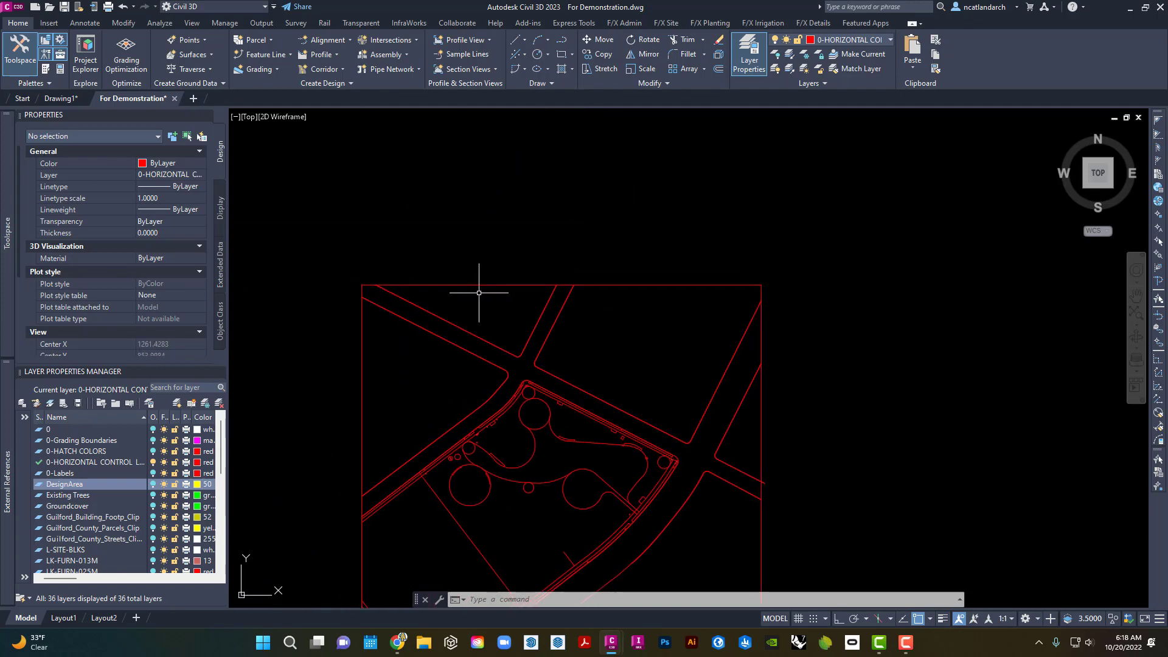
type("o")
key("Return")
type("t")
key("Return")
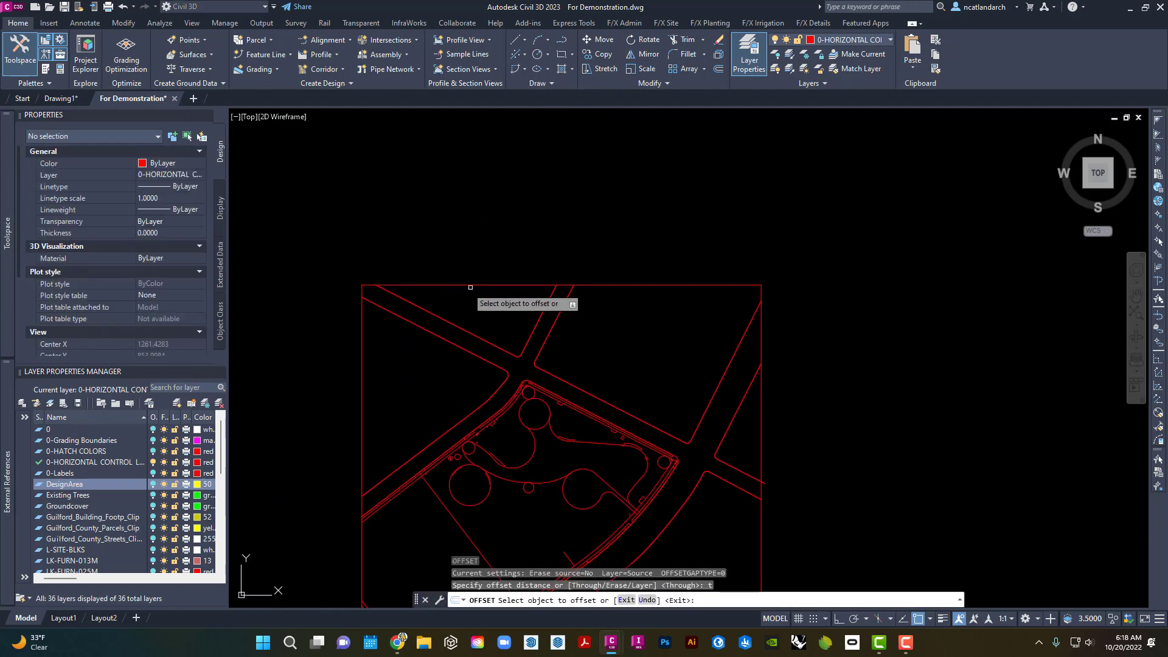
scroll(462, 290, "up", 6)
left_click(439, 272)
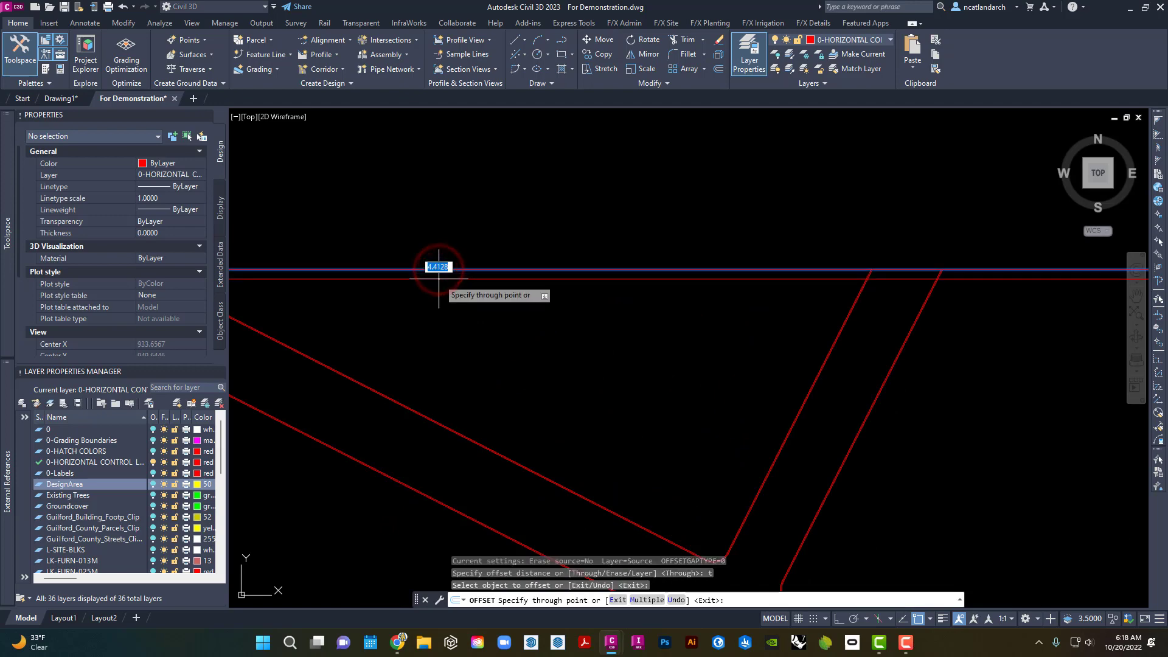
left_click(439, 279)
scroll(439, 279, "down", 3)
key("Escape")
Erase the original outer rectangle, keeping the inner offset copy.
scroll(405, 280, "up", 4)
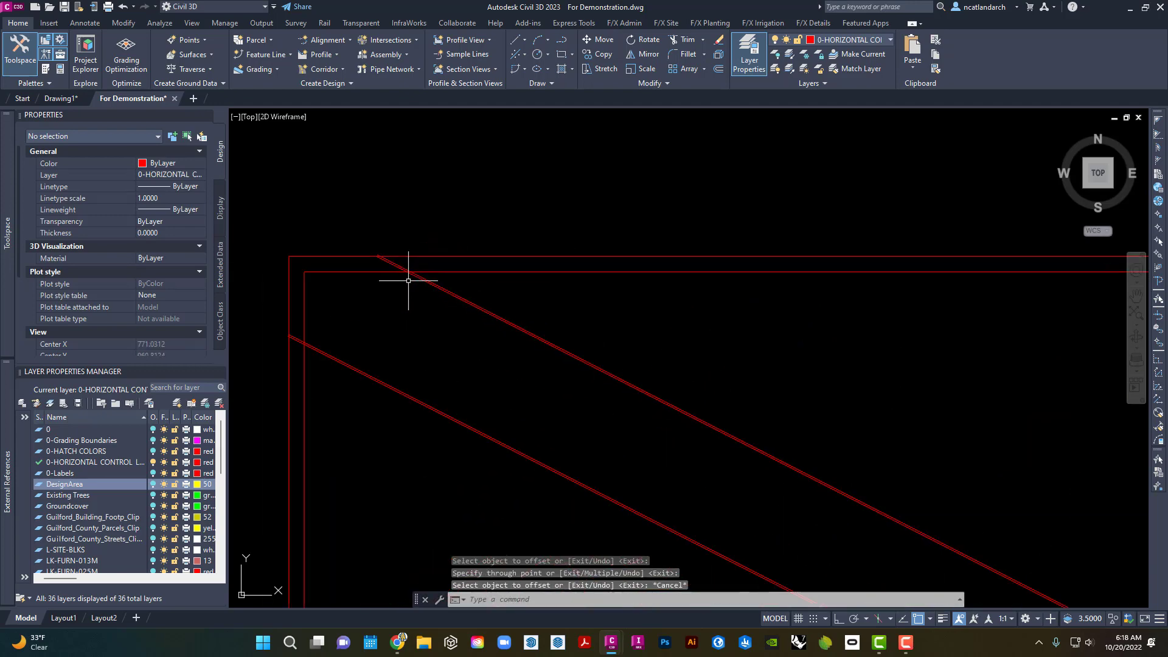
left_click(342, 220)
scroll(378, 266, "down", 4)
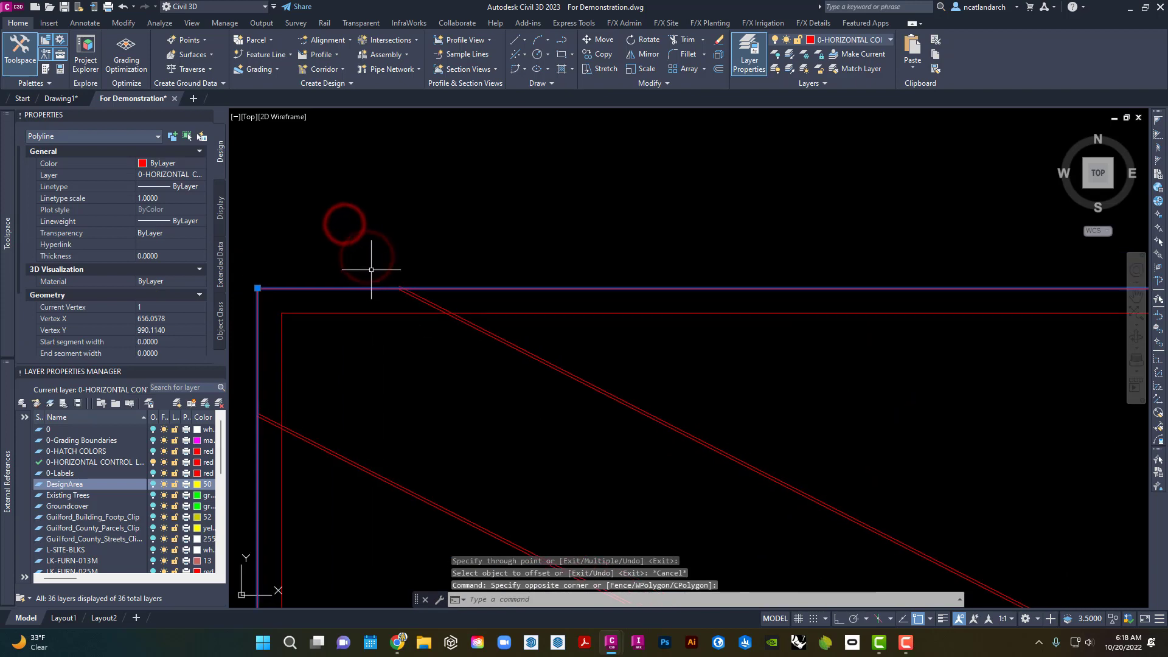
key("Delete")
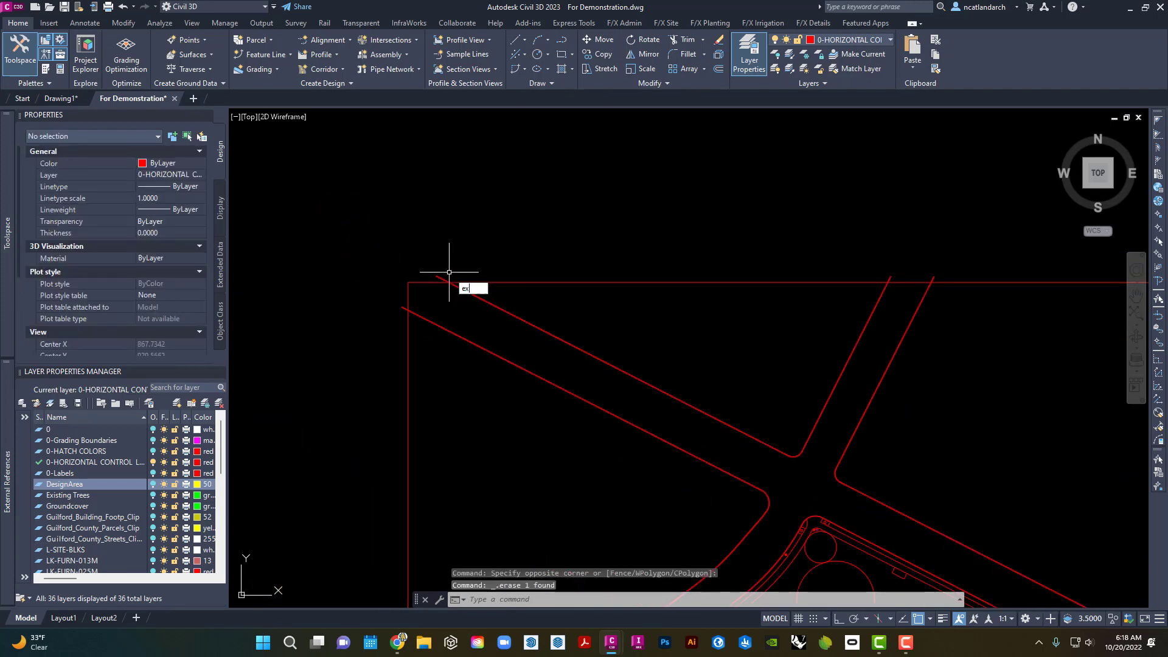
Trim all linework outside the remaining boundary rectangle with EXTRIM.
key("Return")
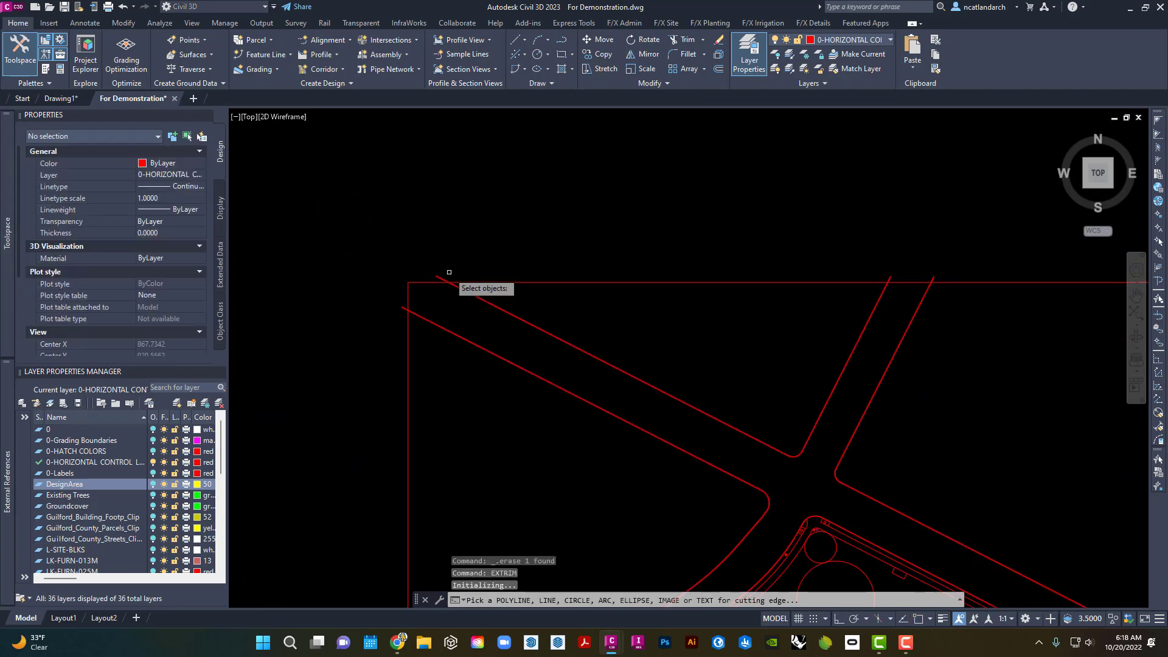
left_click(477, 282)
left_click(477, 240)
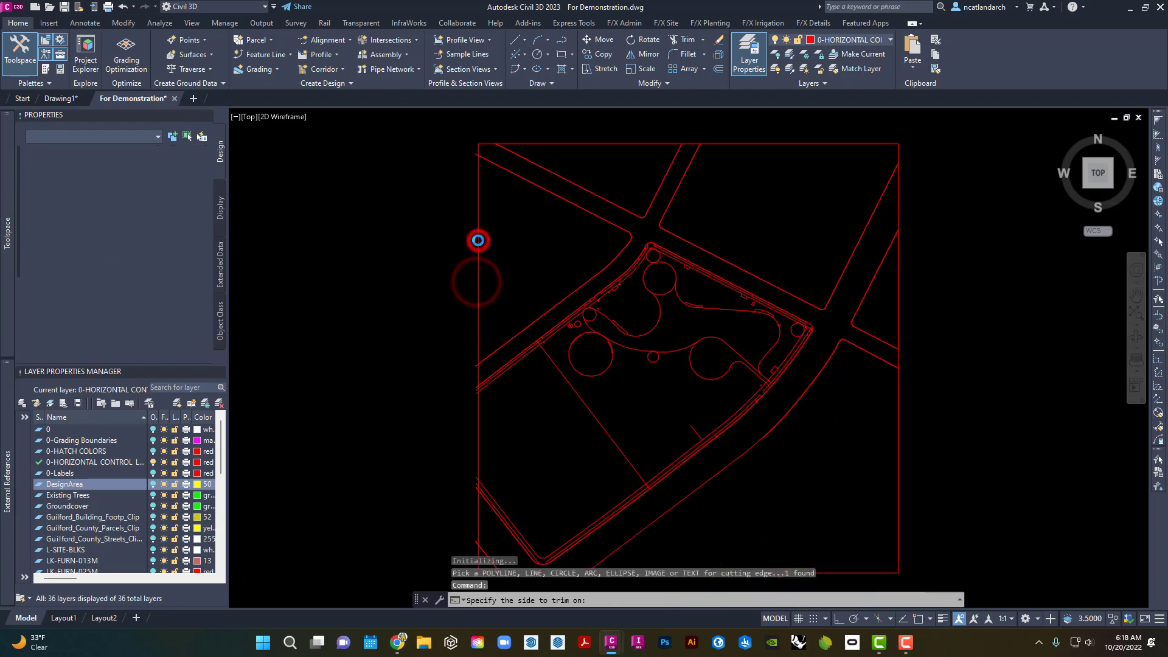
scroll(419, 224, "down", 4)
scroll(437, 374, "up", 7)
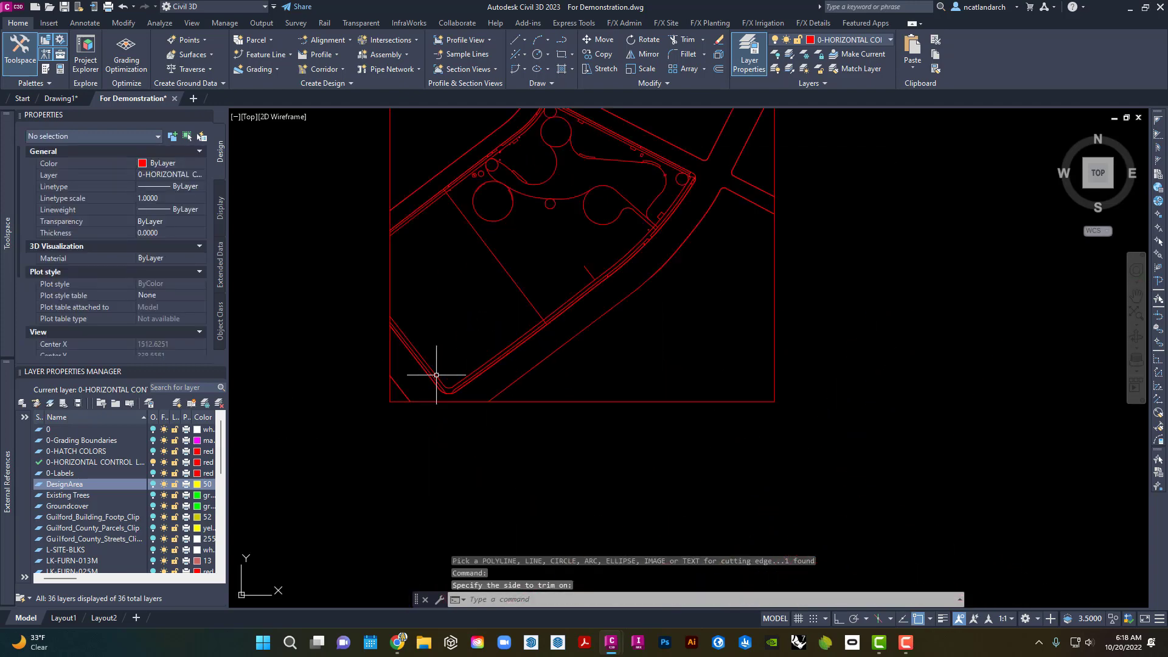
Erase the short stray line projecting inward from the site's southeast edge, between the long diagonal line and the curved paths.
scroll(409, 388, "down", 2)
middle_click_drag(522, 266, 431, 474)
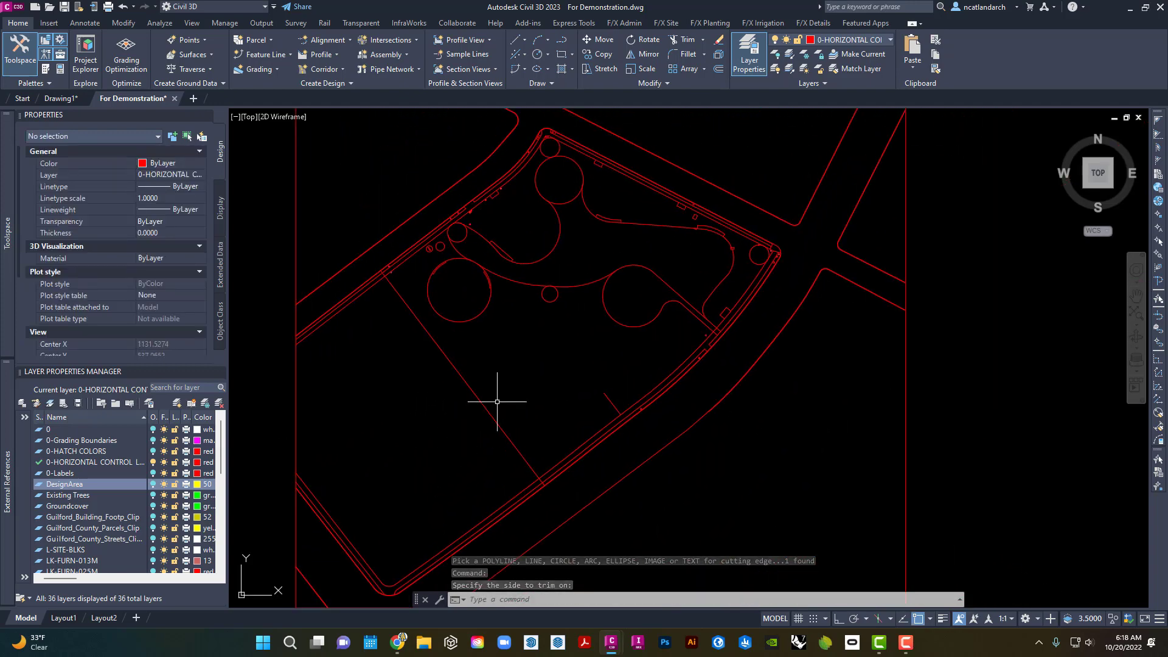
scroll(632, 416, "up", 4)
left_click(591, 376)
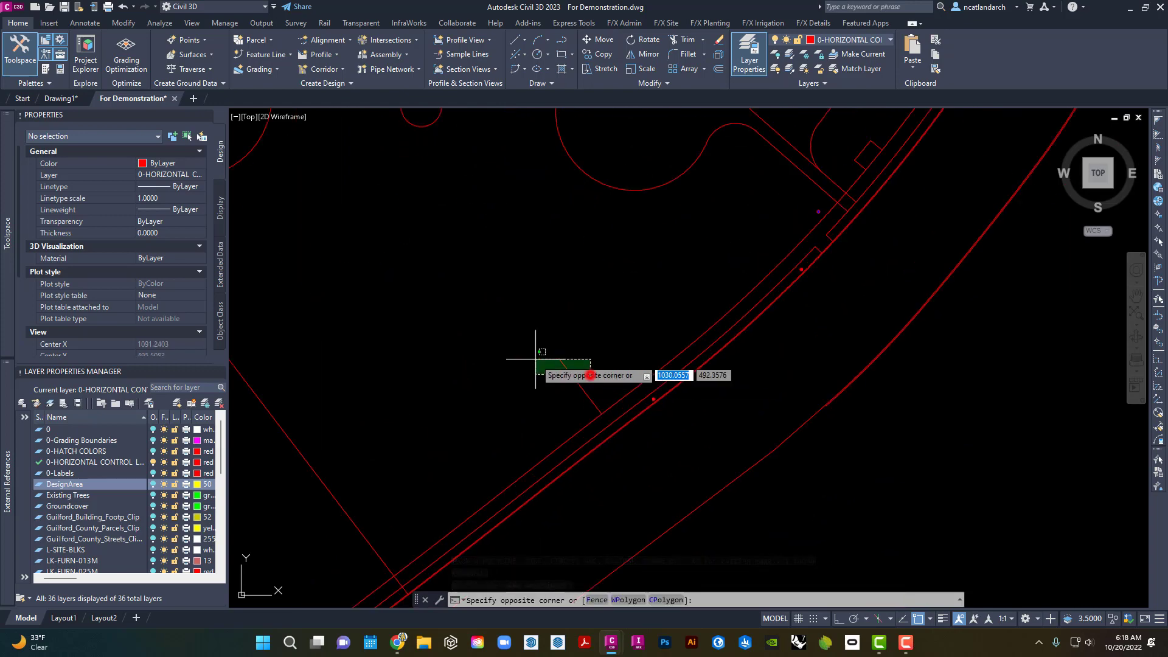
left_click(498, 351)
middle_click_drag(567, 280, 491, 384)
scroll(492, 383, "down", 3)
key("Delete")
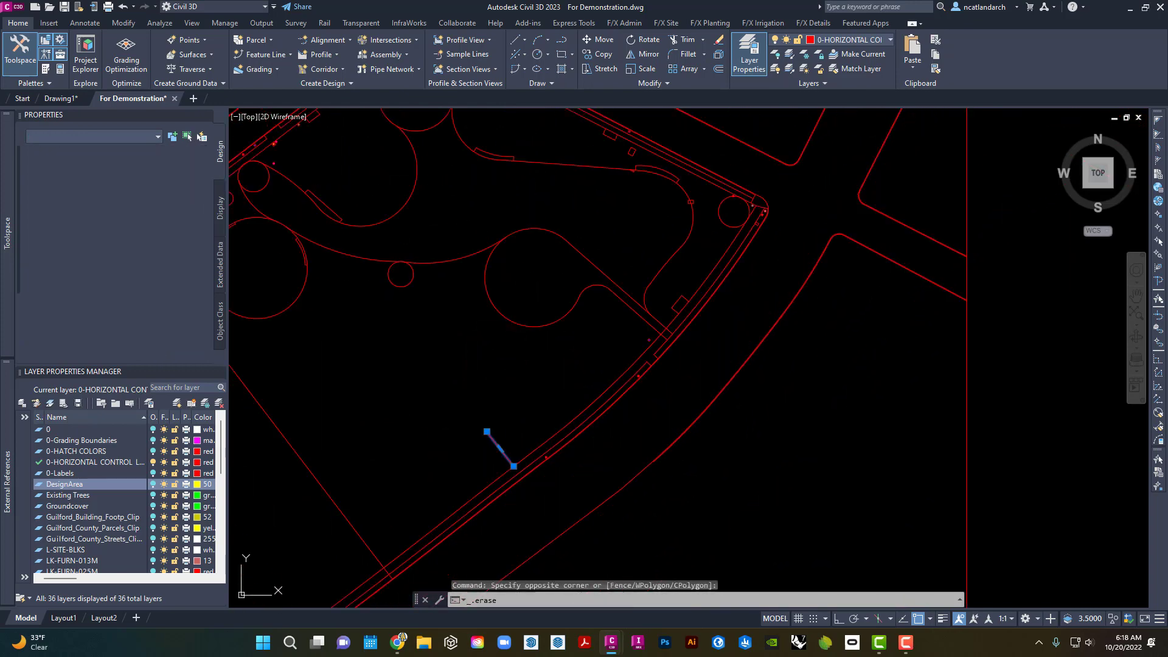
Run OVERKILL on all of the site plan linework with tolerance 0.000001 and the default options.
scroll(519, 473, "down", 2)
middle_click_drag(420, 376, 626, 418)
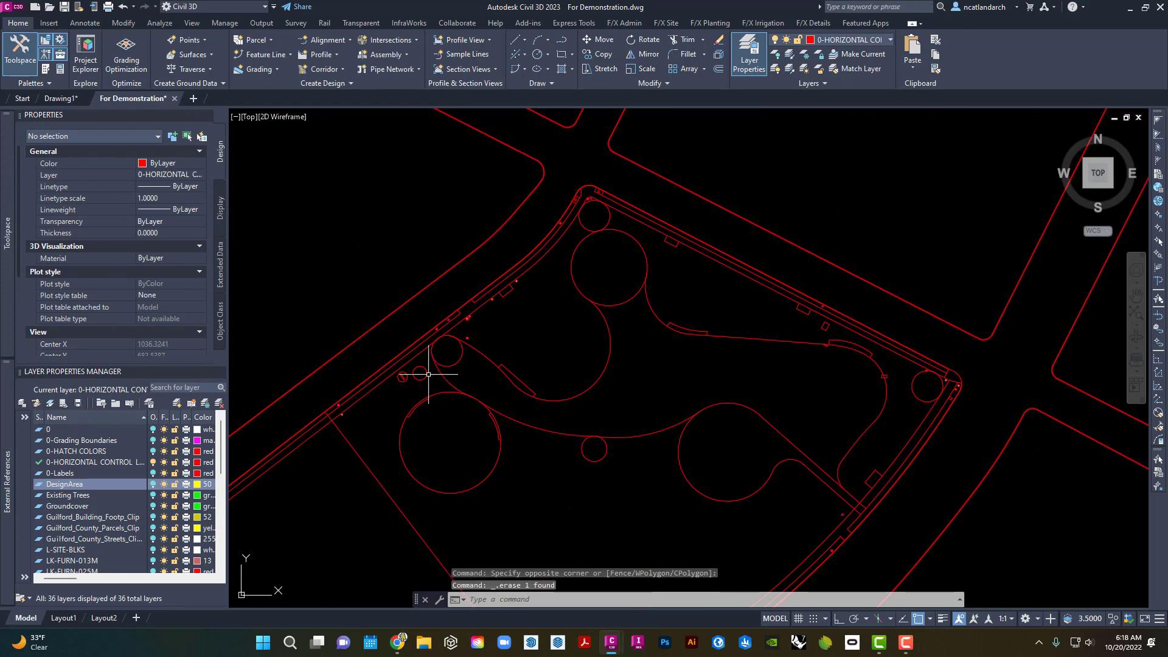
scroll(448, 365, "down", 5)
left_click(677, 543)
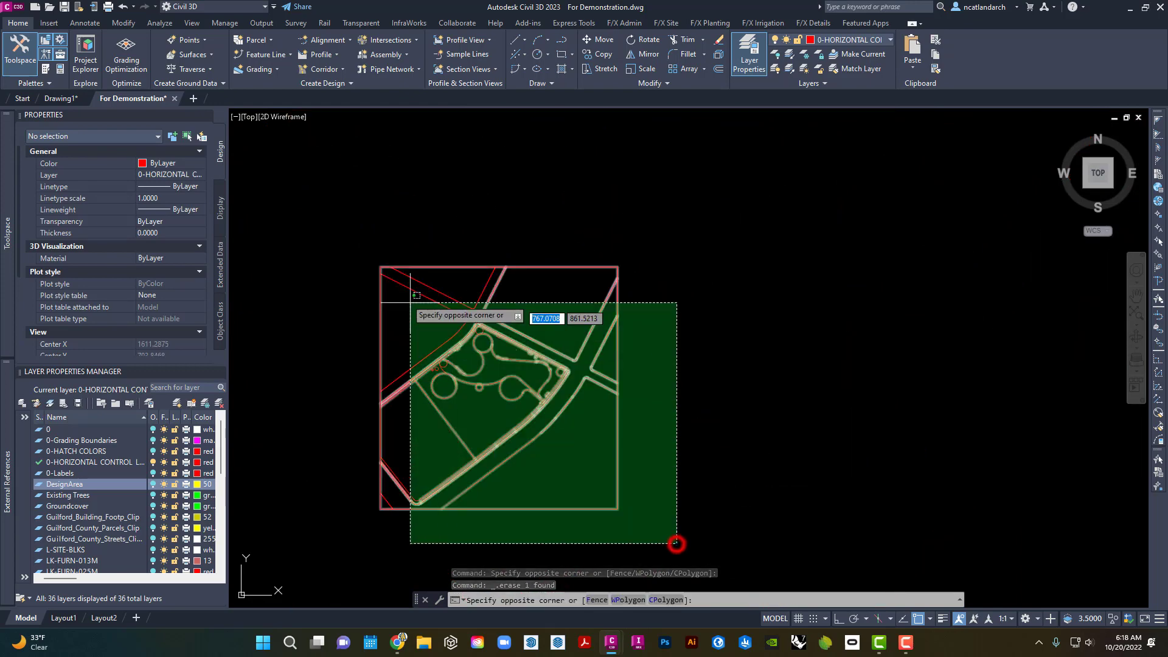
left_click(355, 248)
type("over")
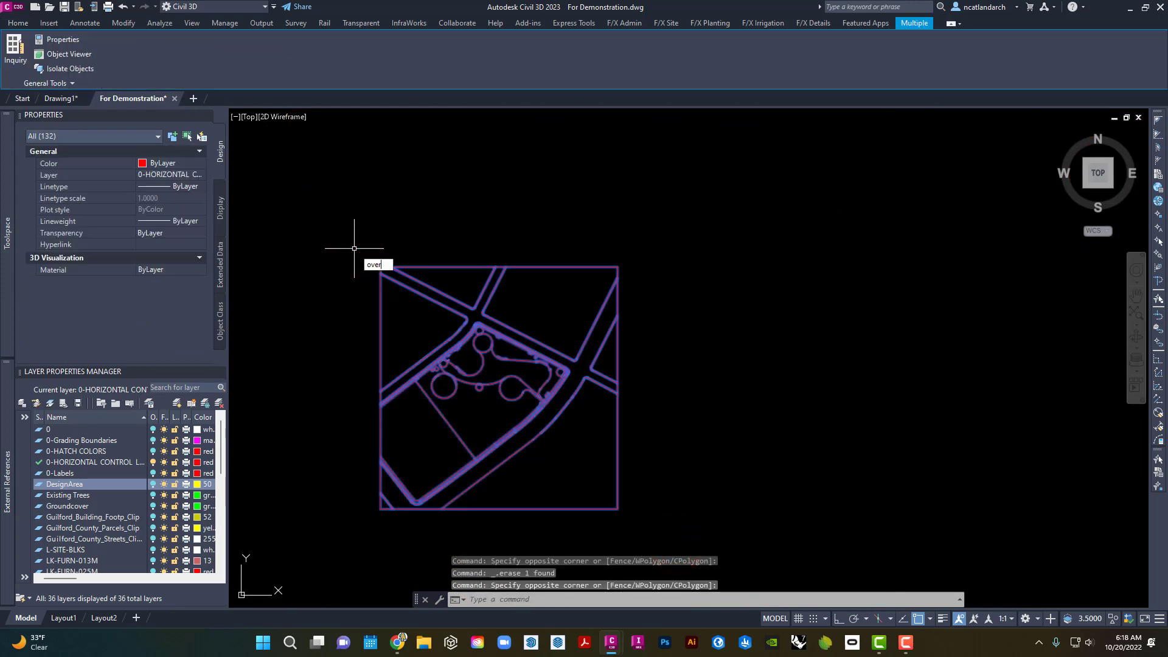
type("kill")
key("Return")
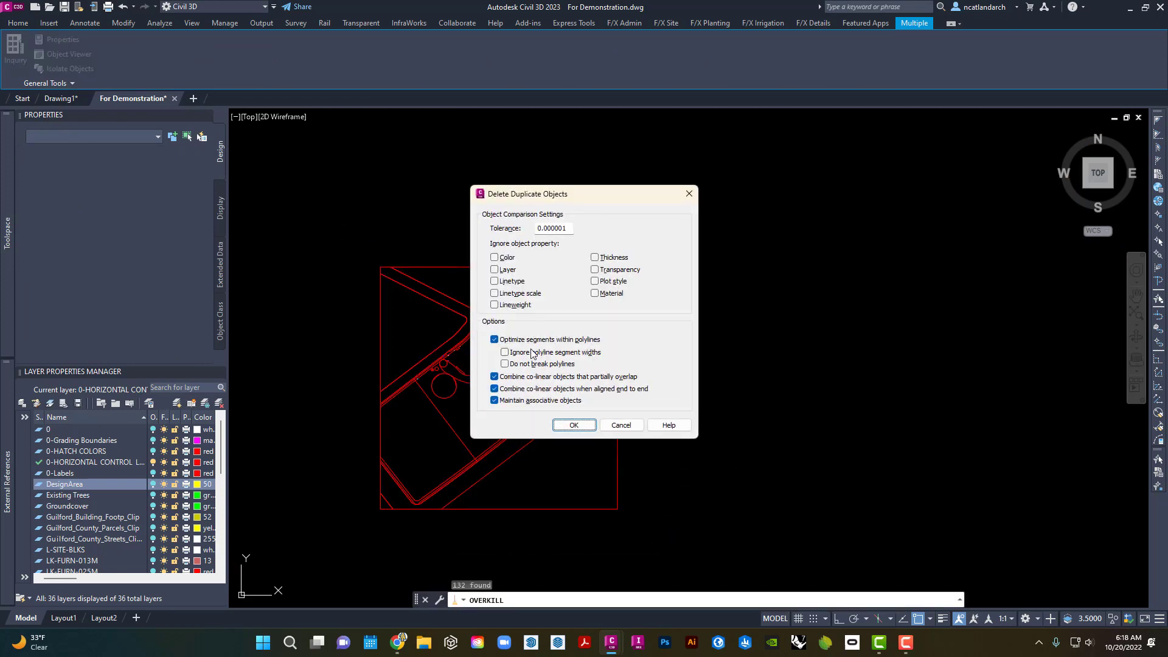
left_click(575, 426)
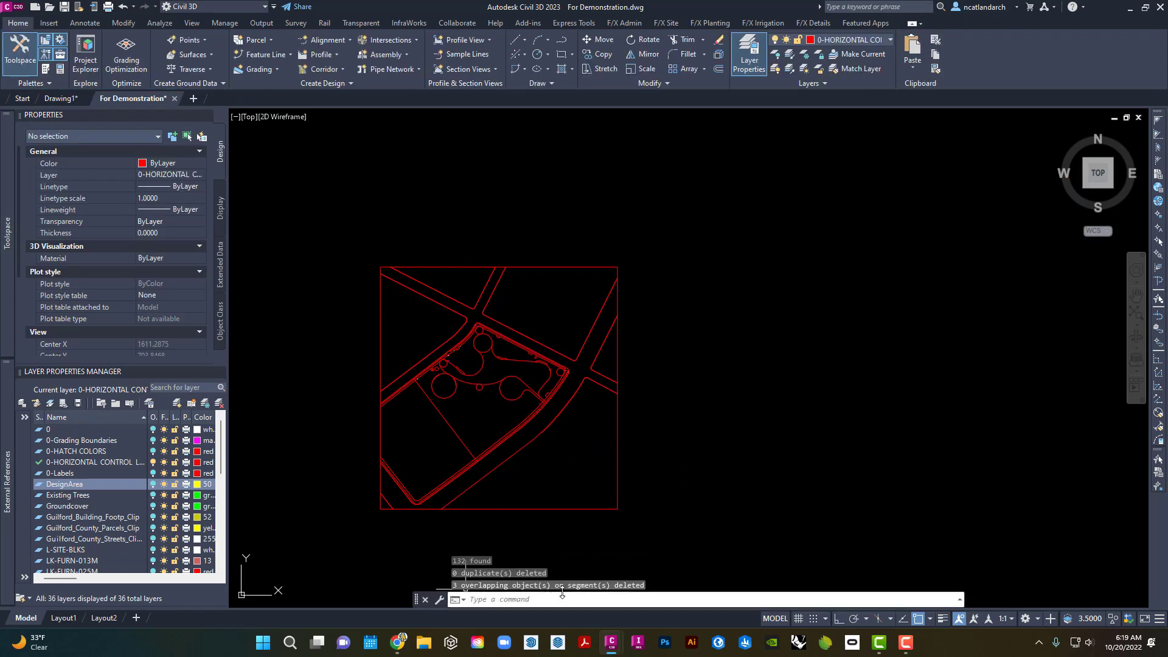
Trim the sliver of the path curve that overlaps the top of the small circle near the northwest street edge.
scroll(487, 339, "up", 6)
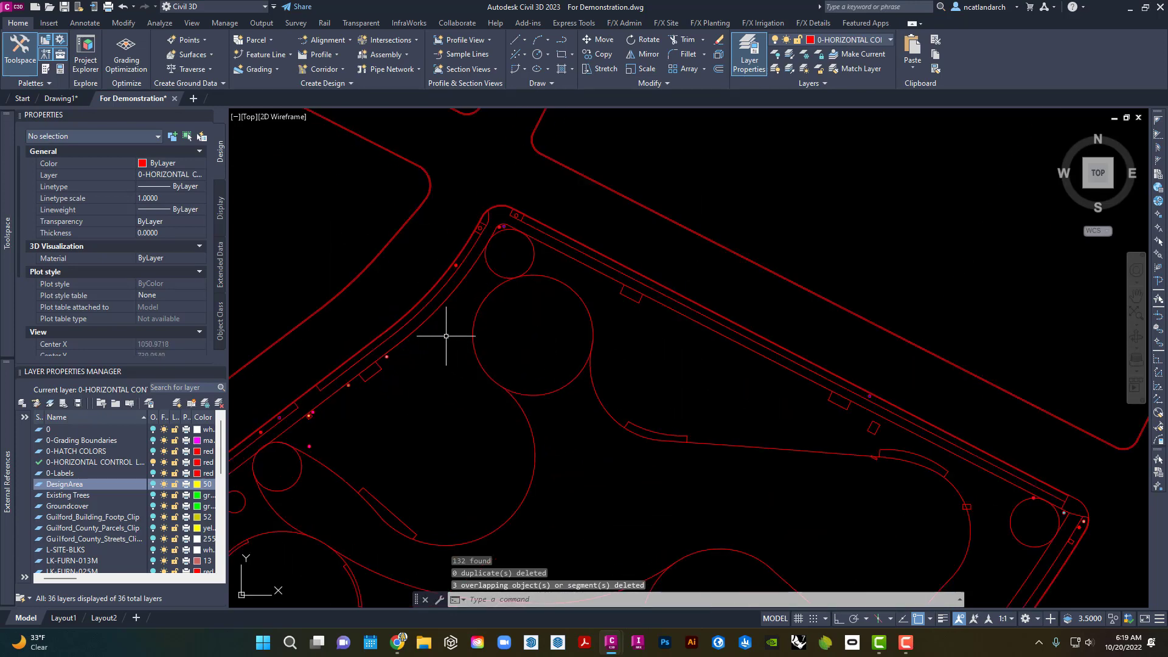
scroll(446, 335, "up", 2)
middle_click_drag(391, 351, 480, 264)
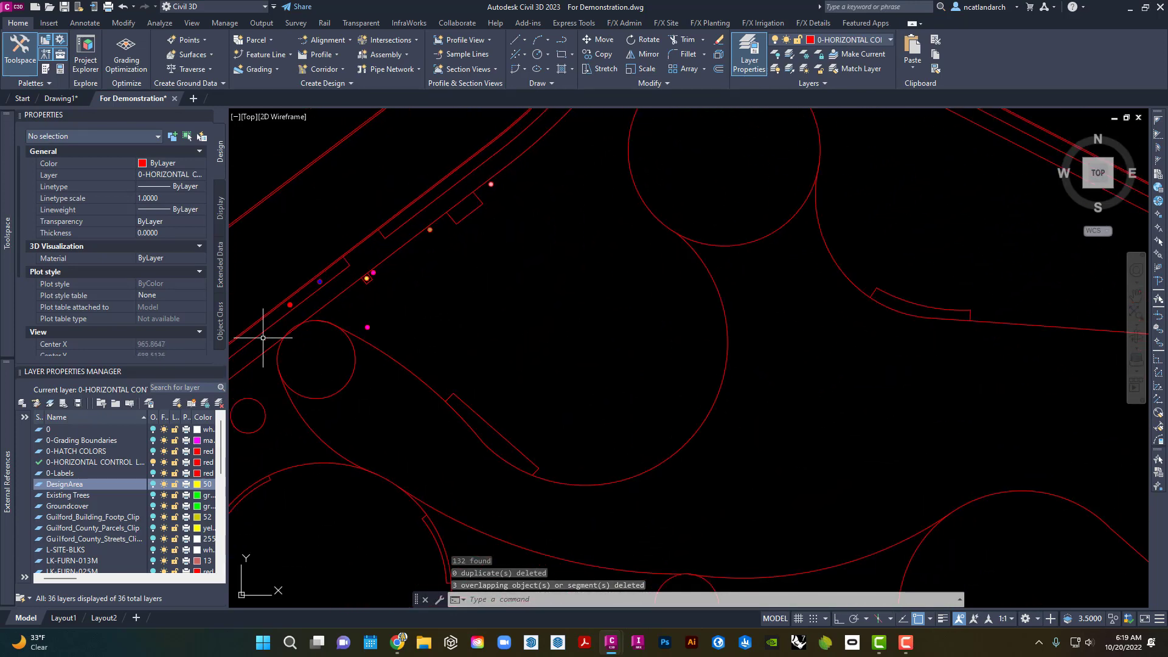
scroll(263, 338, "up", 4)
scroll(341, 328, "up", 4)
middle_click_drag(347, 321, 397, 276)
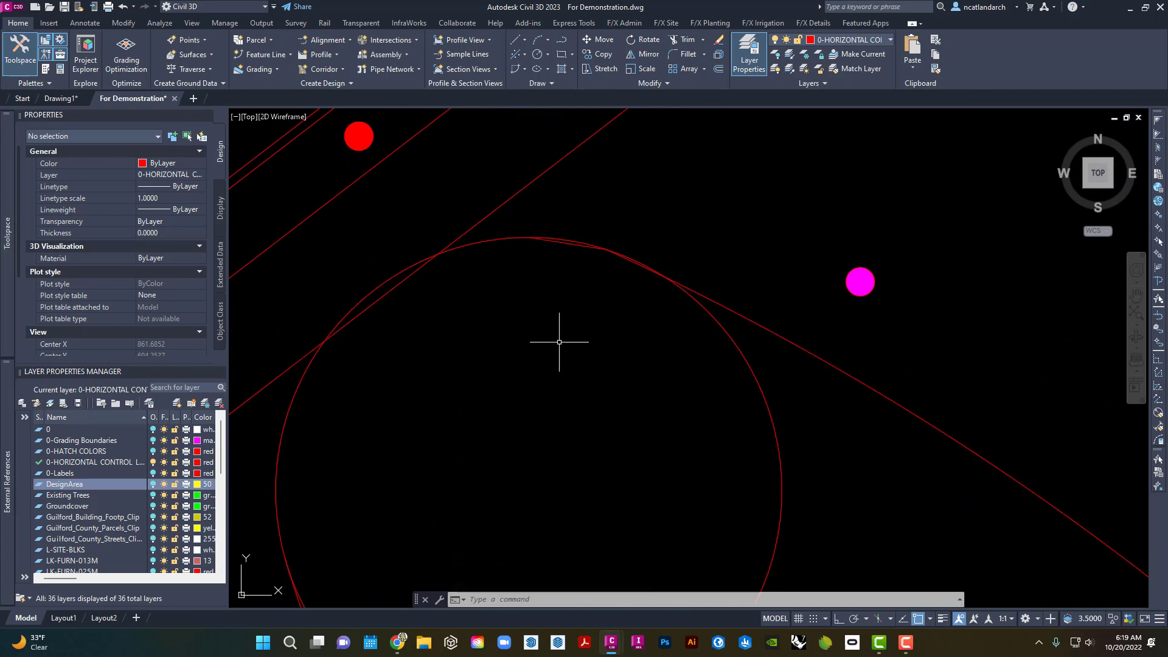
key("Return")
key("Escape")
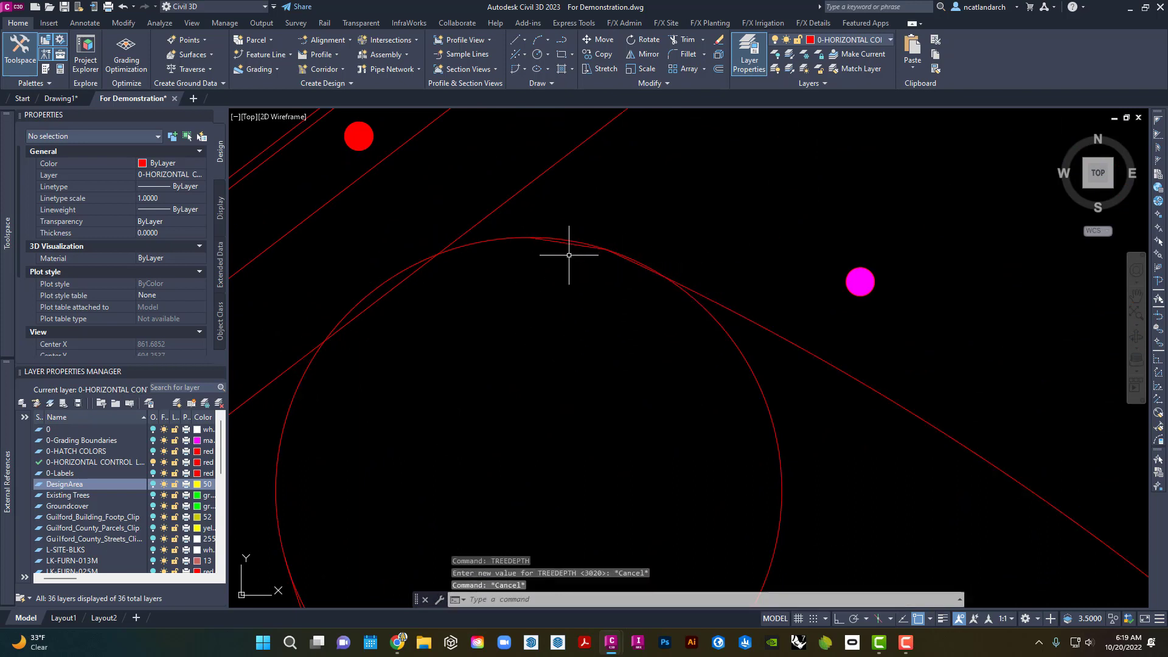
type("tr")
key("Return")
left_click(568, 245)
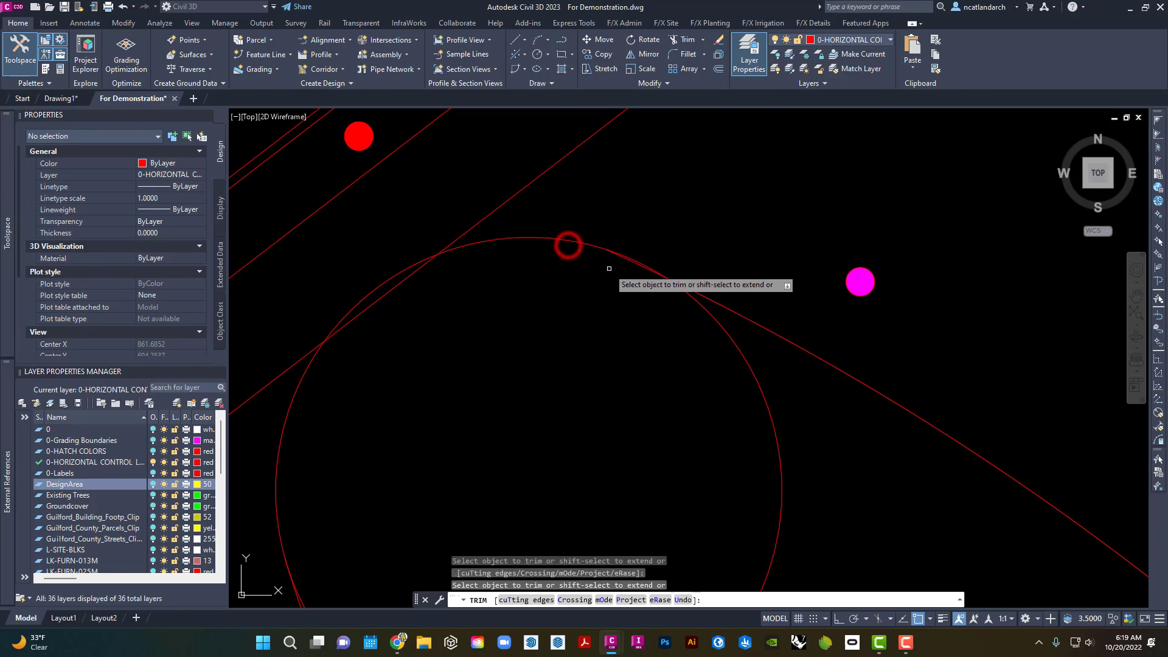
scroll(613, 266, "up", 4)
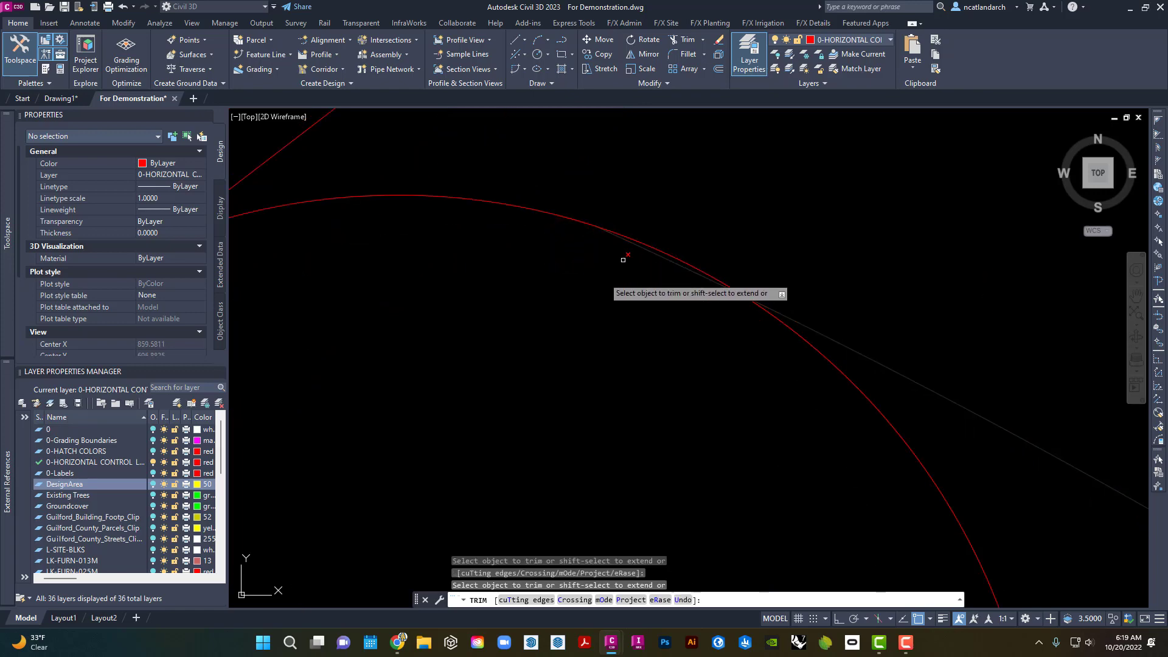
scroll(670, 307, "down", 4)
key("Escape")
left_click(689, 315)
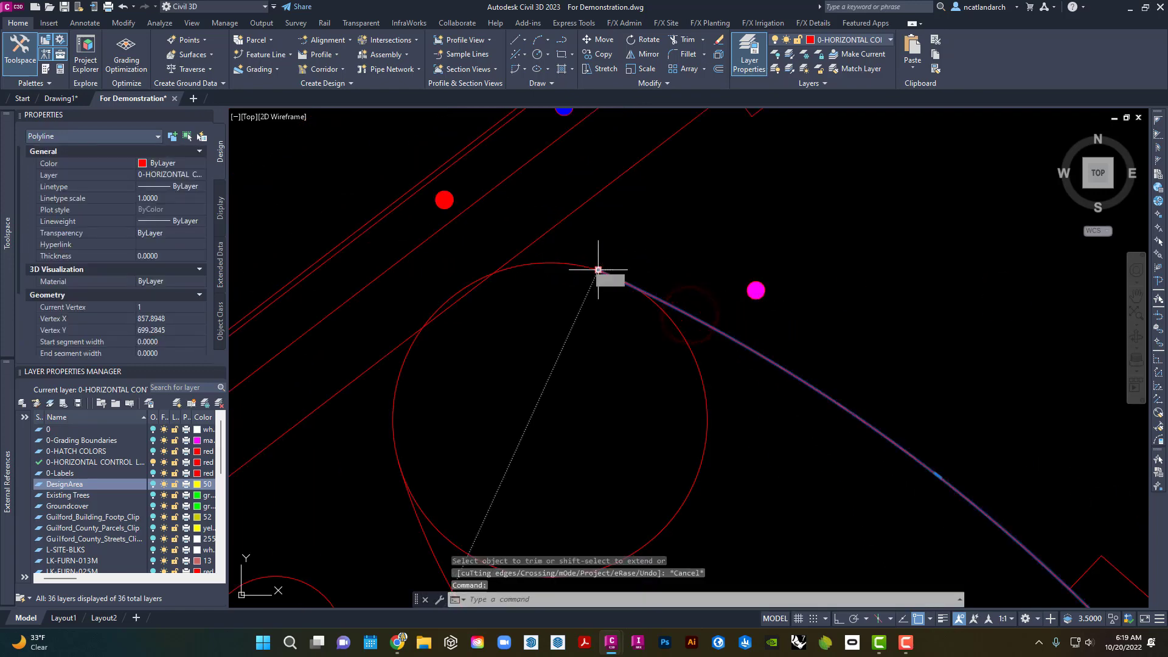
scroll(605, 269, "up", 5)
left_click(600, 271)
scroll(605, 270, "down", 5)
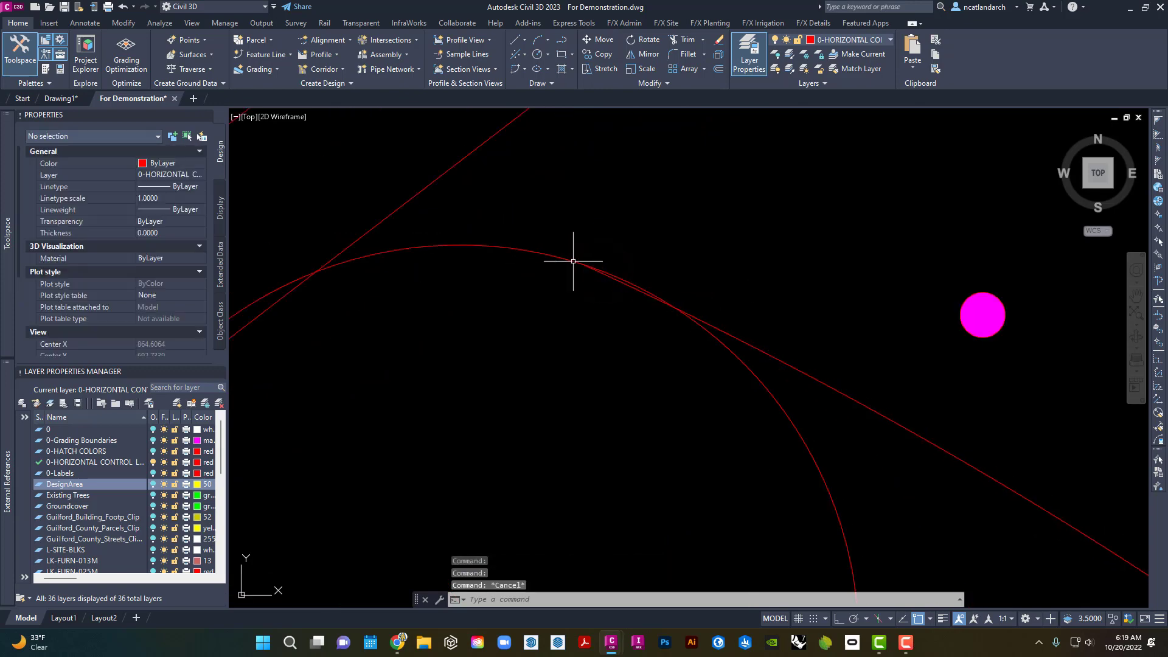
key("Escape")
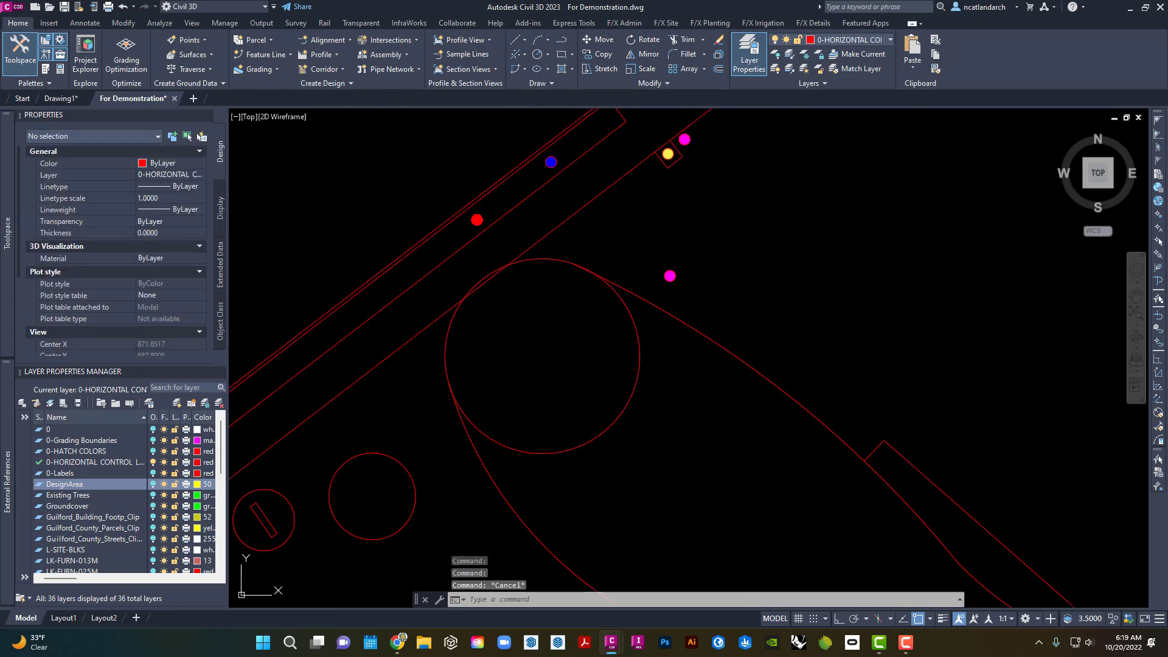
Break the path curve just outside the small circle, separating its short end piece from the rest.
type("br")
key("Return")
left_click(663, 308)
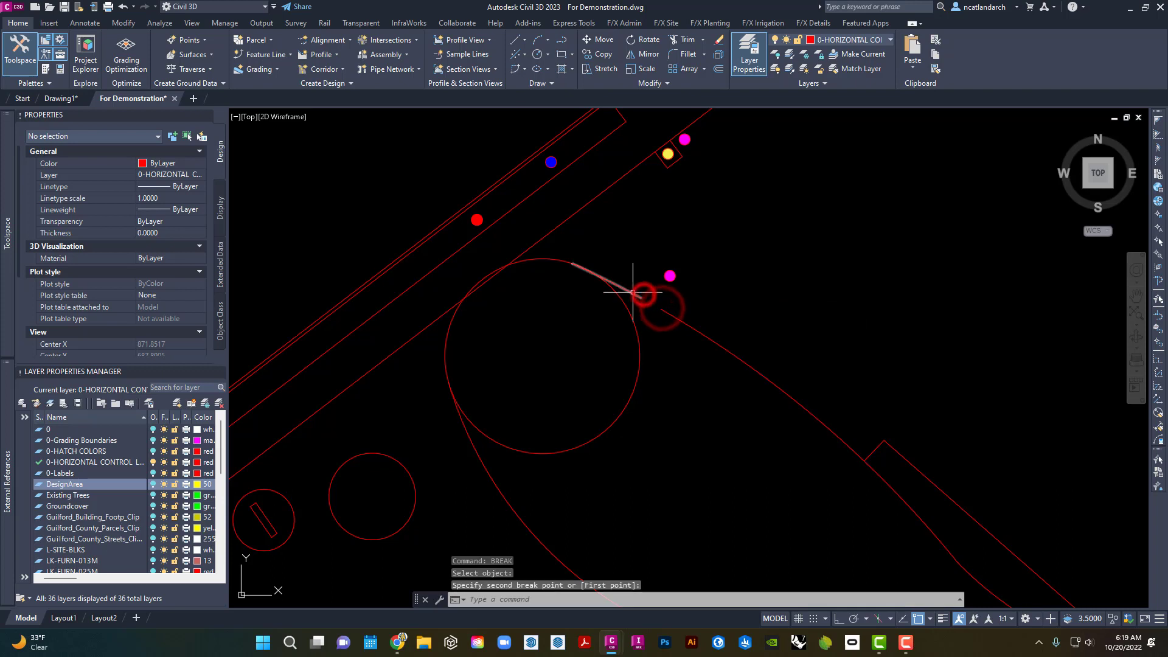
Erase the separated end piece of the path curve and extend the remaining curve to the small circle near the northwest street edge.
left_click(633, 292)
left_click(633, 294)
key("Delete")
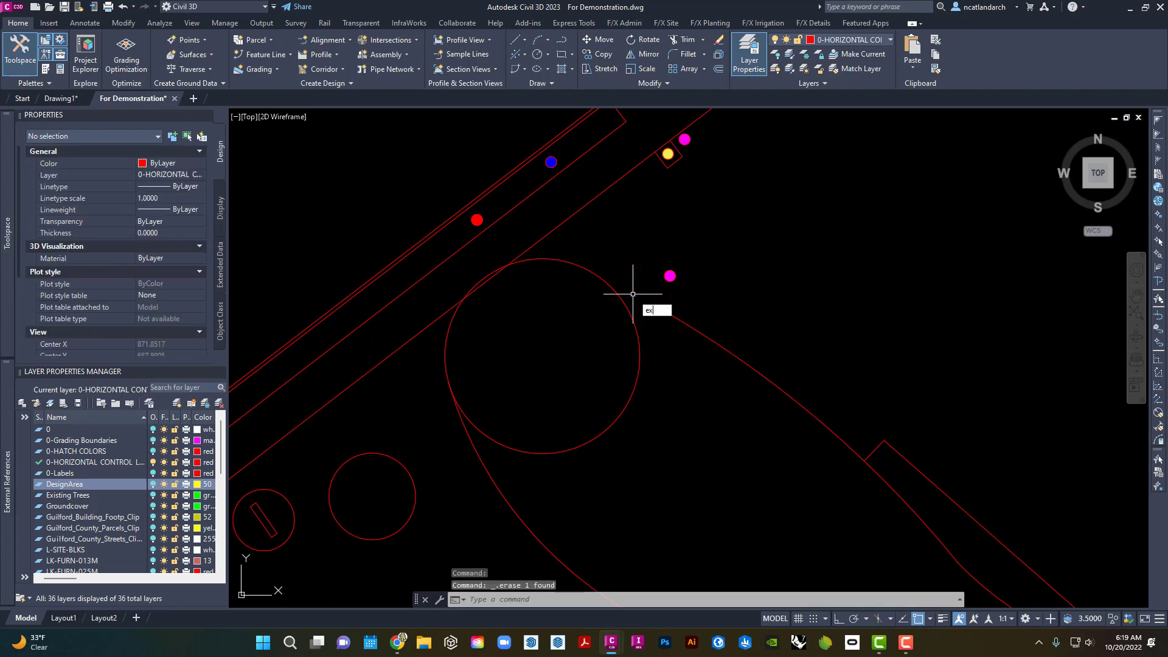
key("Return")
left_click(671, 313)
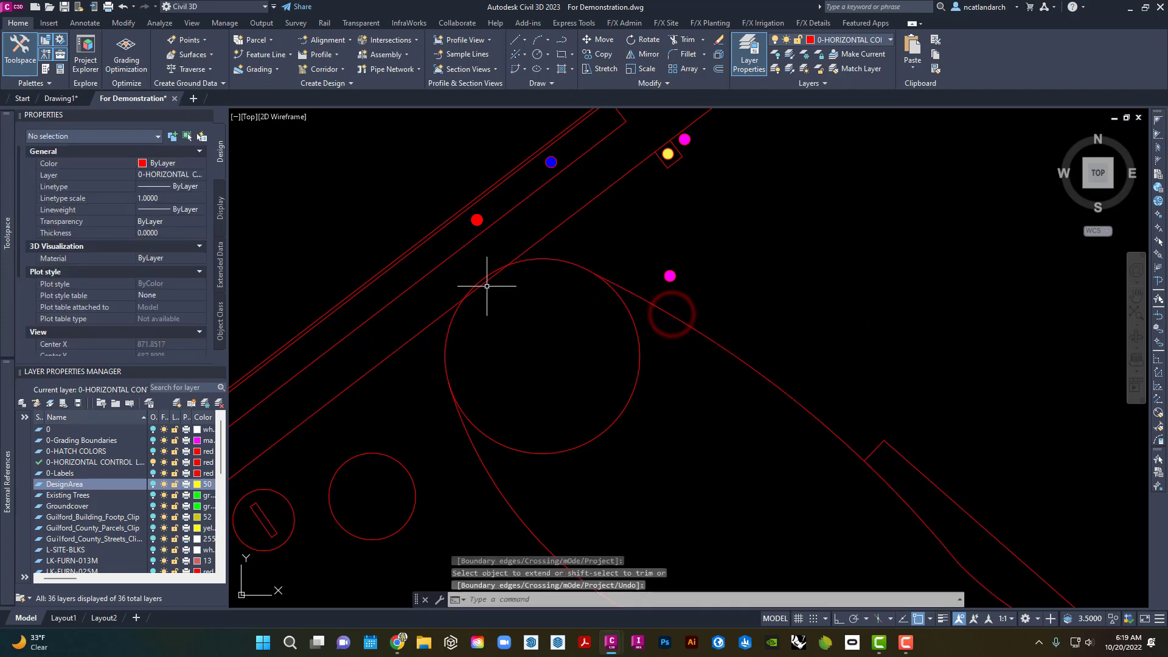
Trim the short piece of the northwest street edge line that cuts across the small circle.
scroll(479, 277, "up", 4)
type("tr")
key("Return")
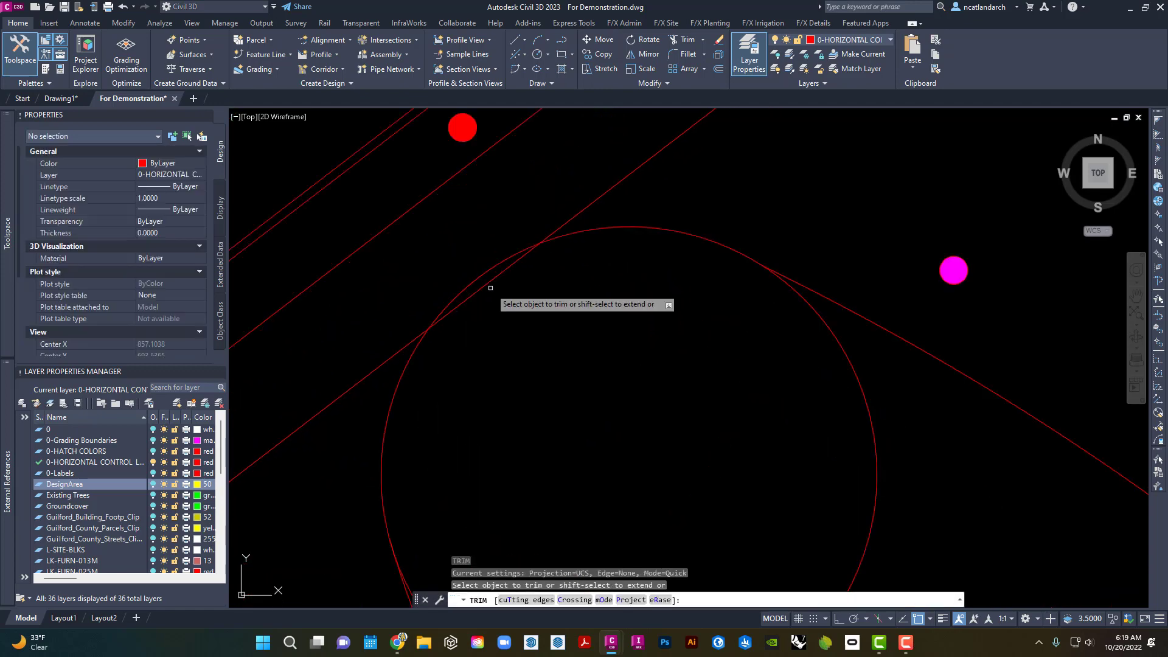
right_click(490, 283)
scroll(490, 286, "down", 4)
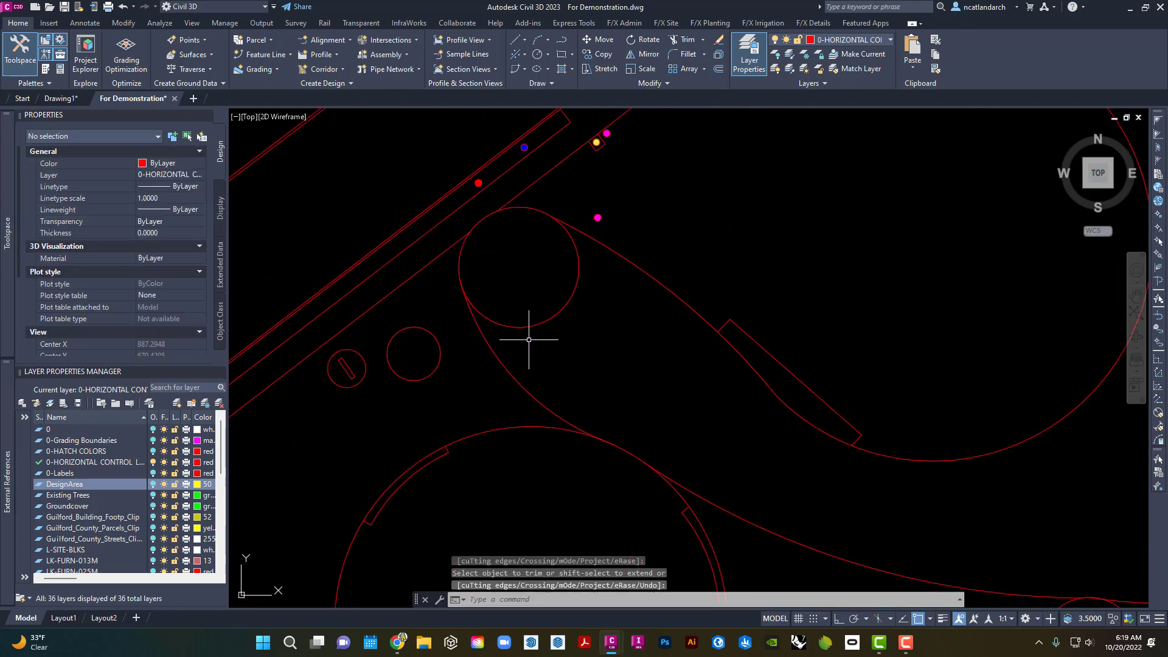
Stretch the end of the path curve below the small circle back to where it meets the large circle's outline.
scroll(547, 340, "up", 5)
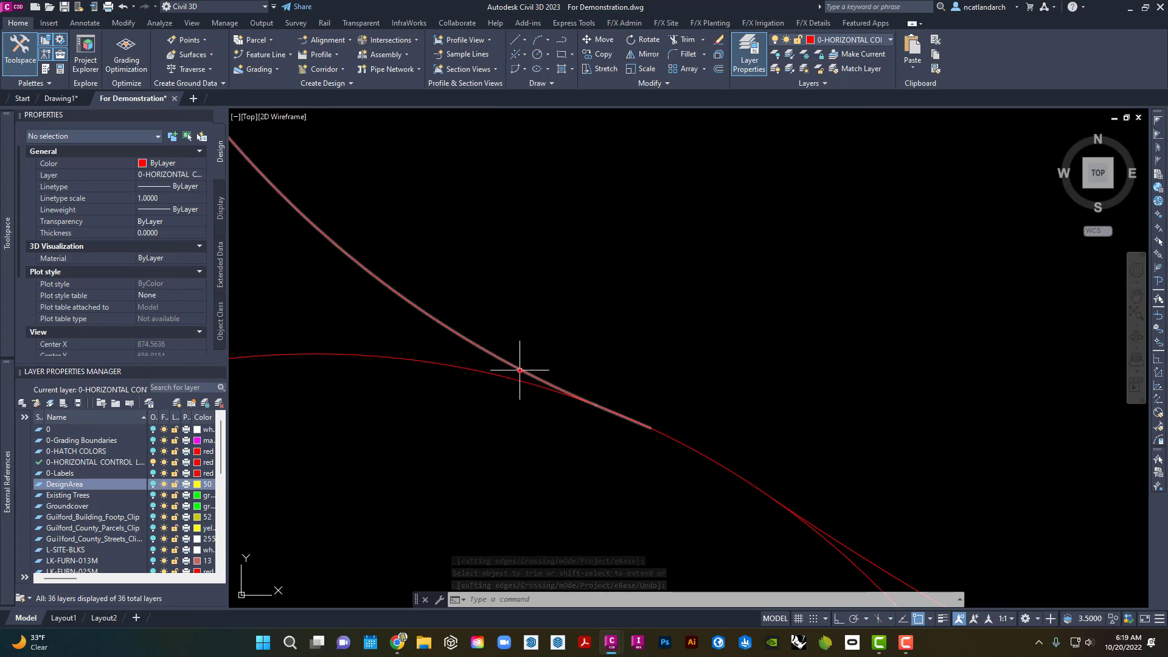
left_click(519, 370)
scroll(615, 389, "down", 2)
scroll(624, 407, "up", 3)
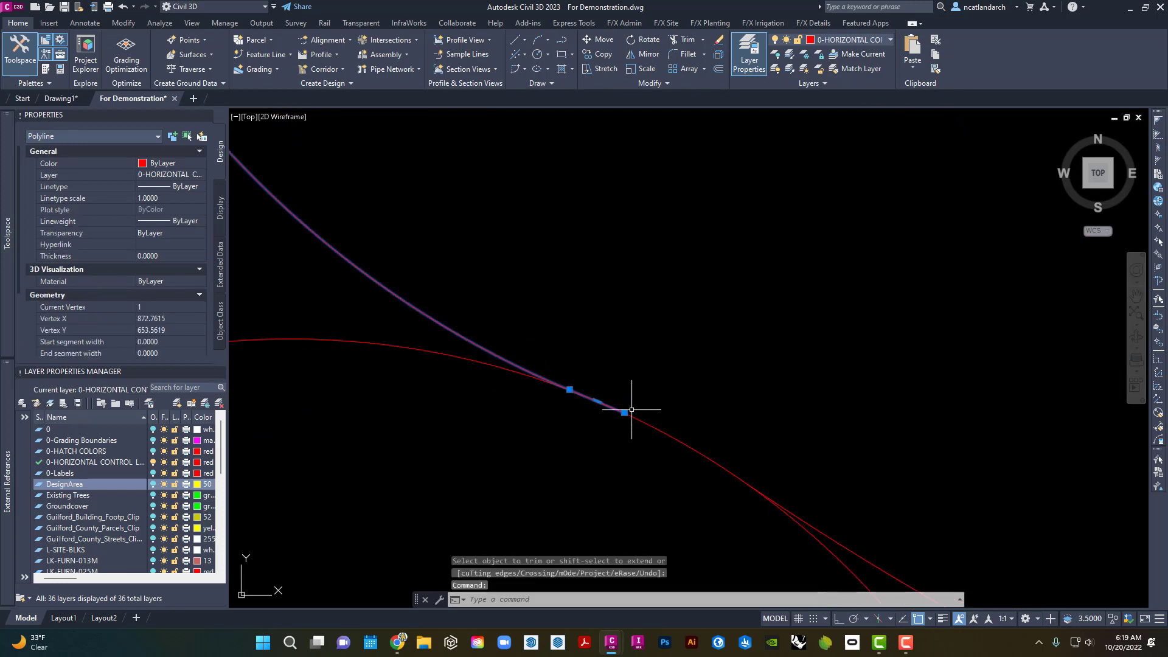
left_click(618, 415)
left_click(530, 378)
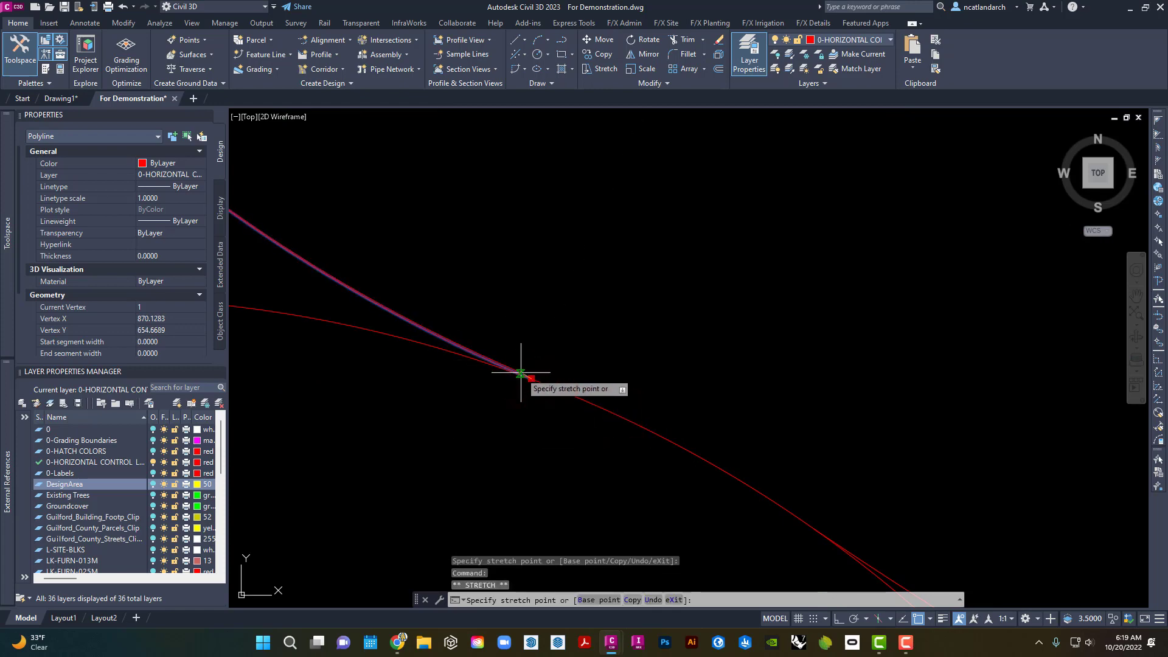
key("Escape")
scroll(538, 365, "down", 2)
key("Escape")
key("Escape")
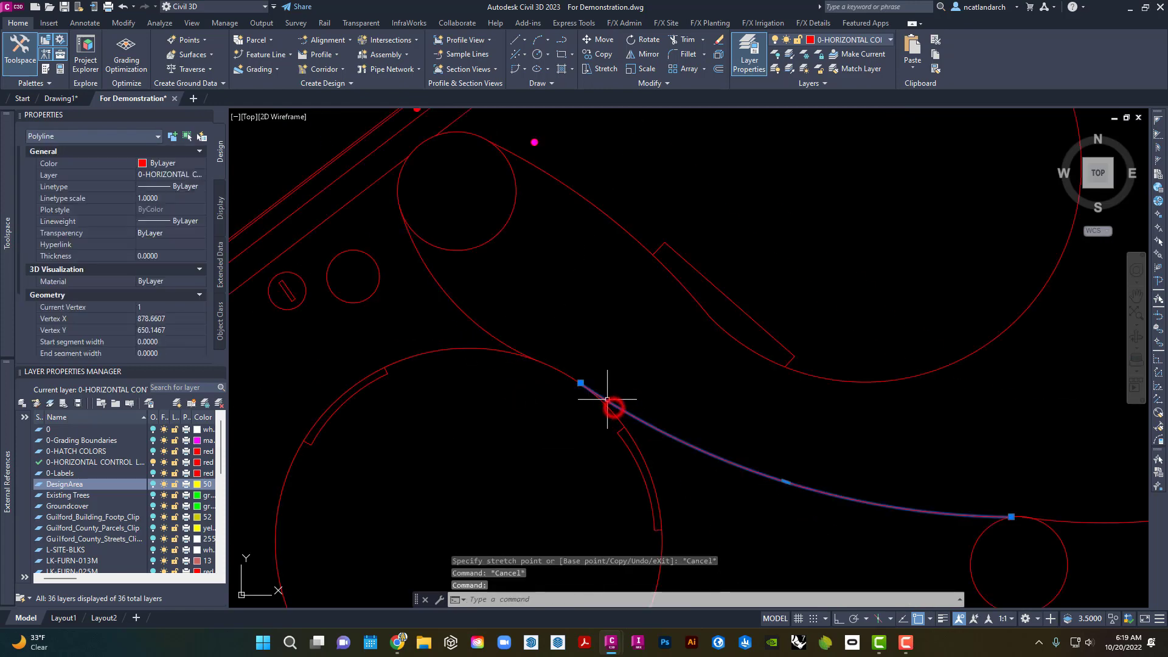
Try to stretch the northwest end of the long lower path curve to a new point along the large circle's edge.
scroll(613, 404, "up", 5)
left_click(670, 484)
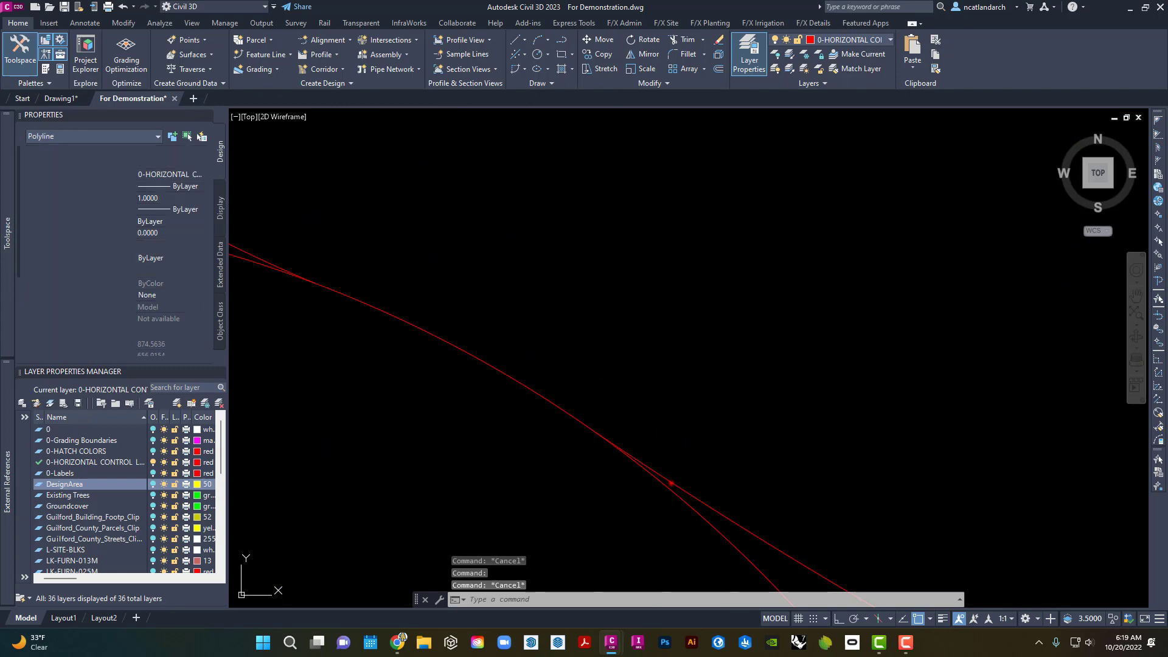
left_click(594, 431)
left_click(604, 439)
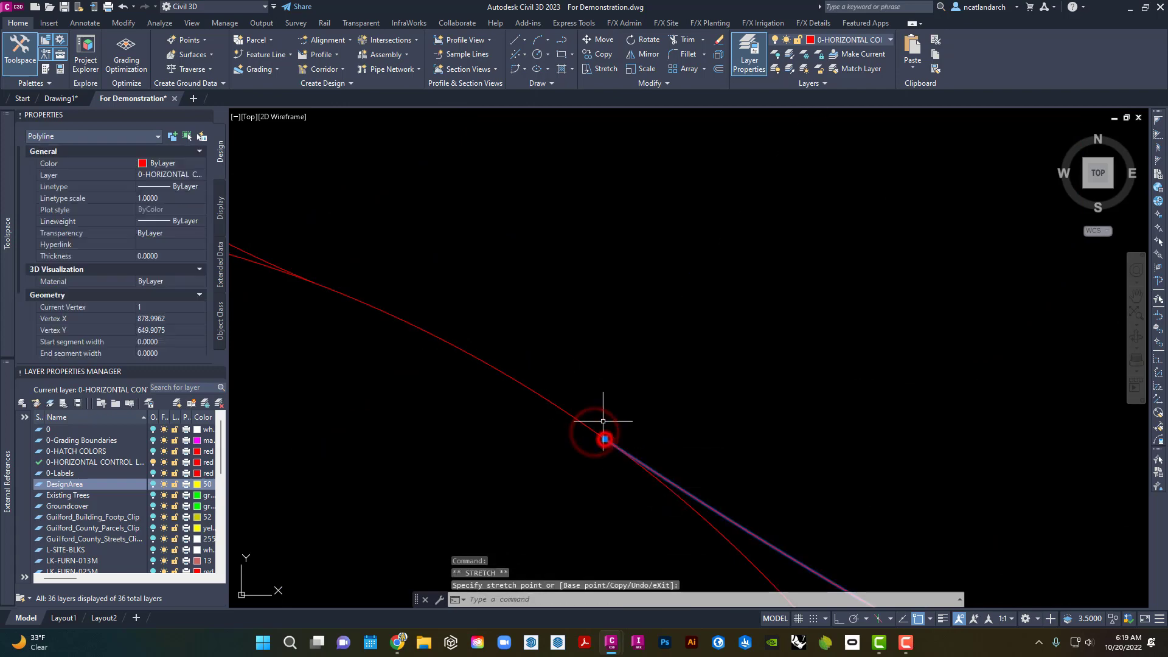
key("ctrl+z")
key("Escape")
Trim the sliver of the lower path curve that overlaps the top of the small circle along the path's south side.
scroll(599, 397, "down", 10)
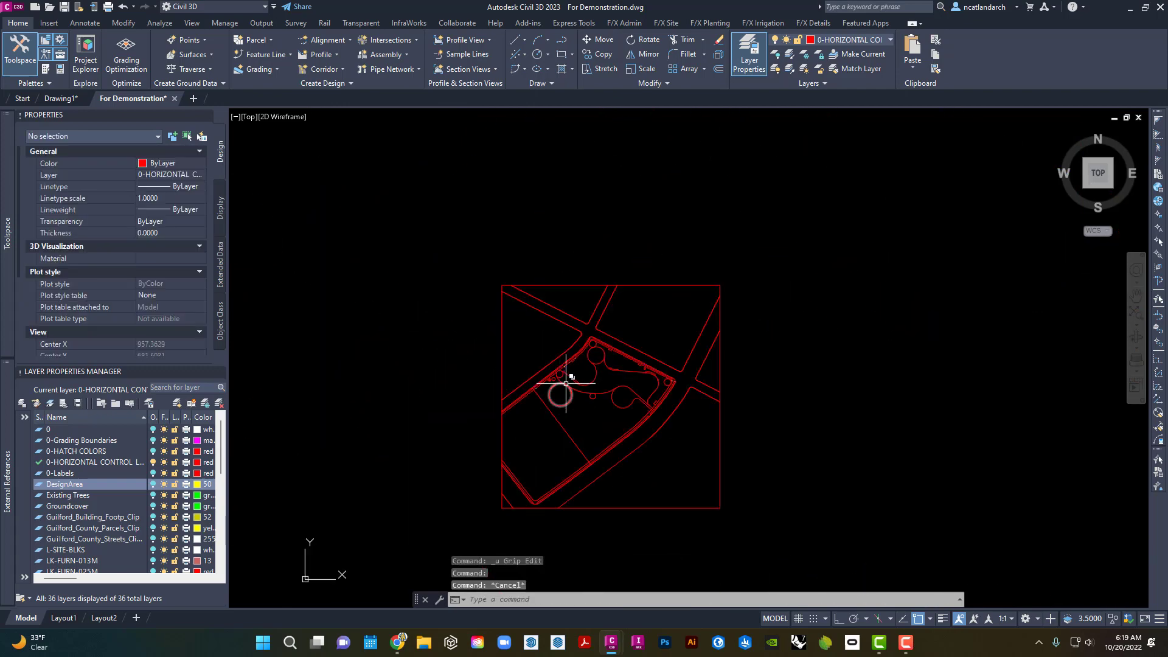
scroll(637, 398, "up", 4)
scroll(531, 376, "up", 4)
scroll(341, 420, "up", 6)
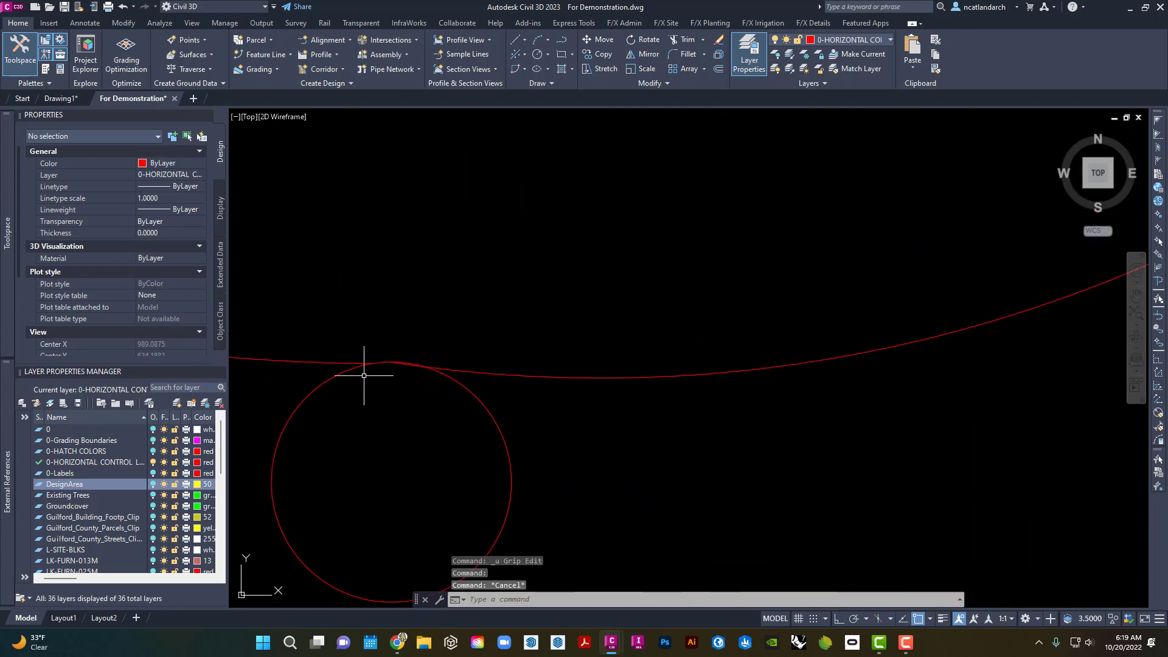
middle_click_drag(459, 387, 504, 334)
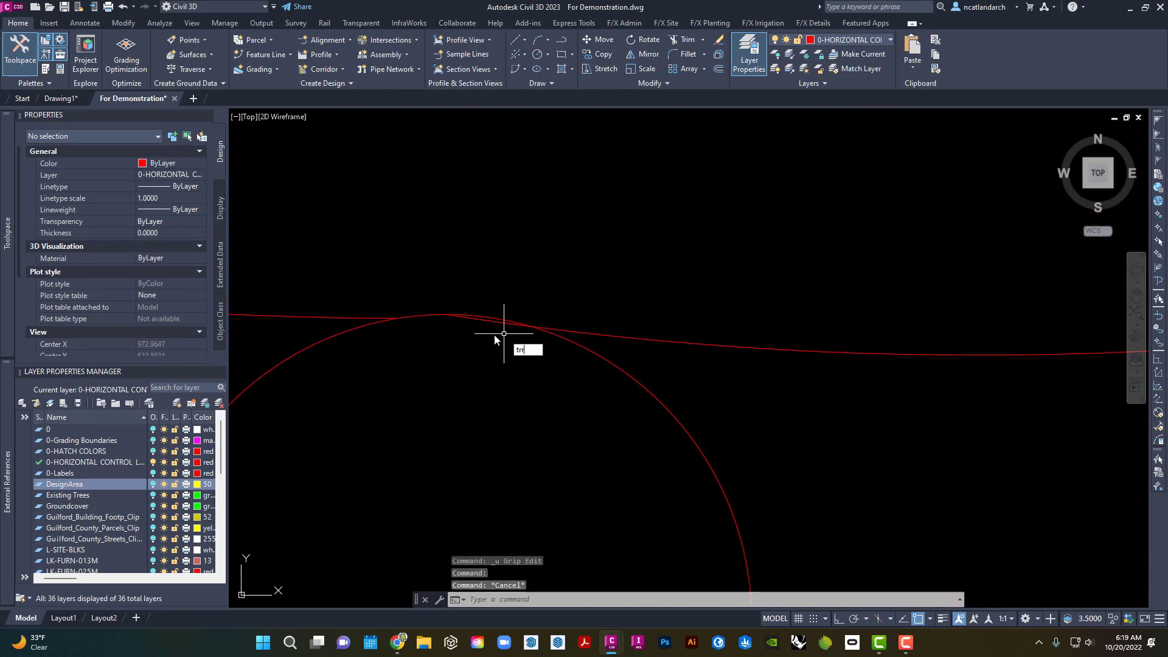
key("Return")
key("Escape")
key("Escape")
type("tr")
key("Return")
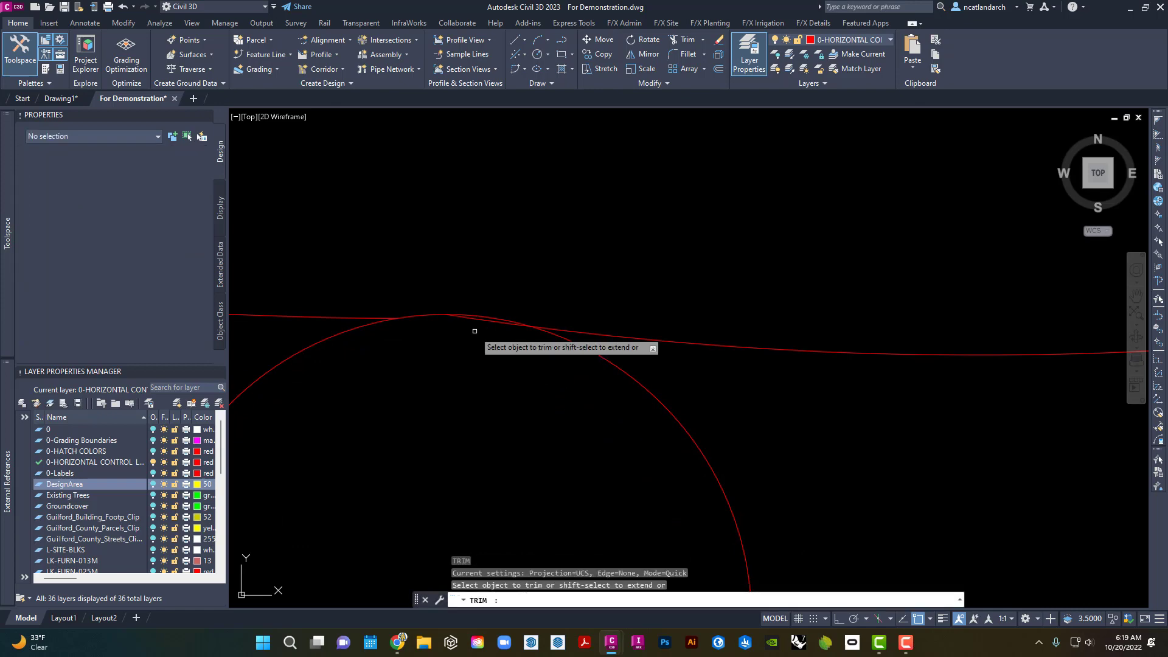
left_click(475, 320)
key("Return")
scroll(444, 355, "down", 10)
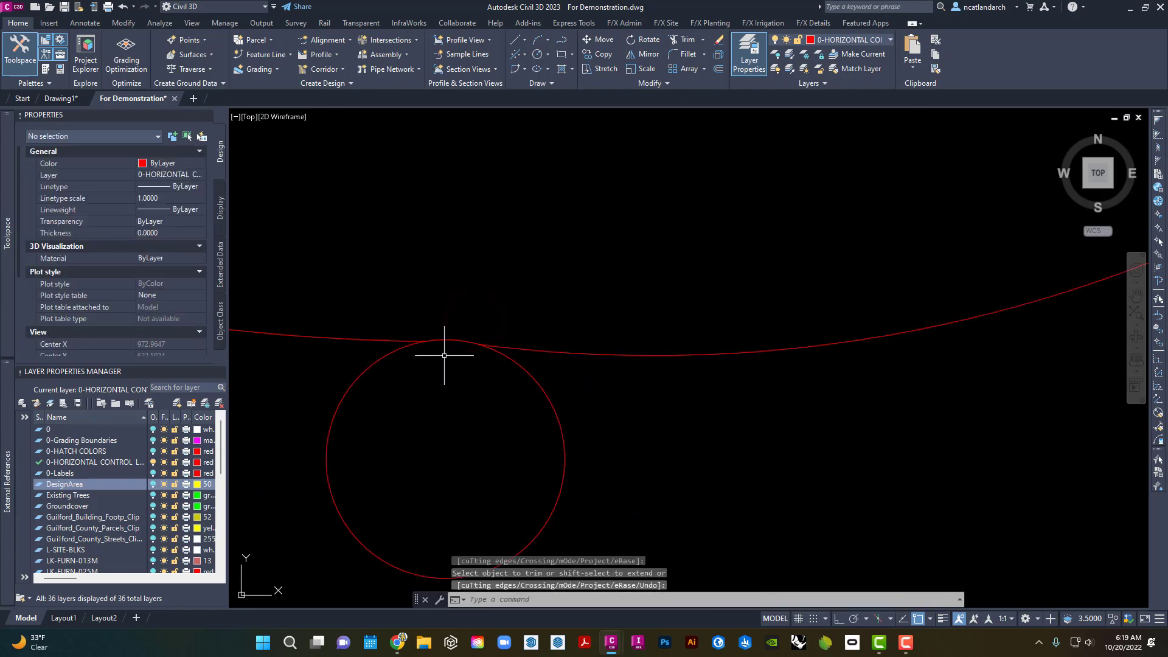
Trim the sliver where the path curve overruns the east side of the large northern circle.
scroll(629, 357, "up", 2)
middle_click_drag(721, 286, 563, 360)
scroll(560, 357, "up", 2)
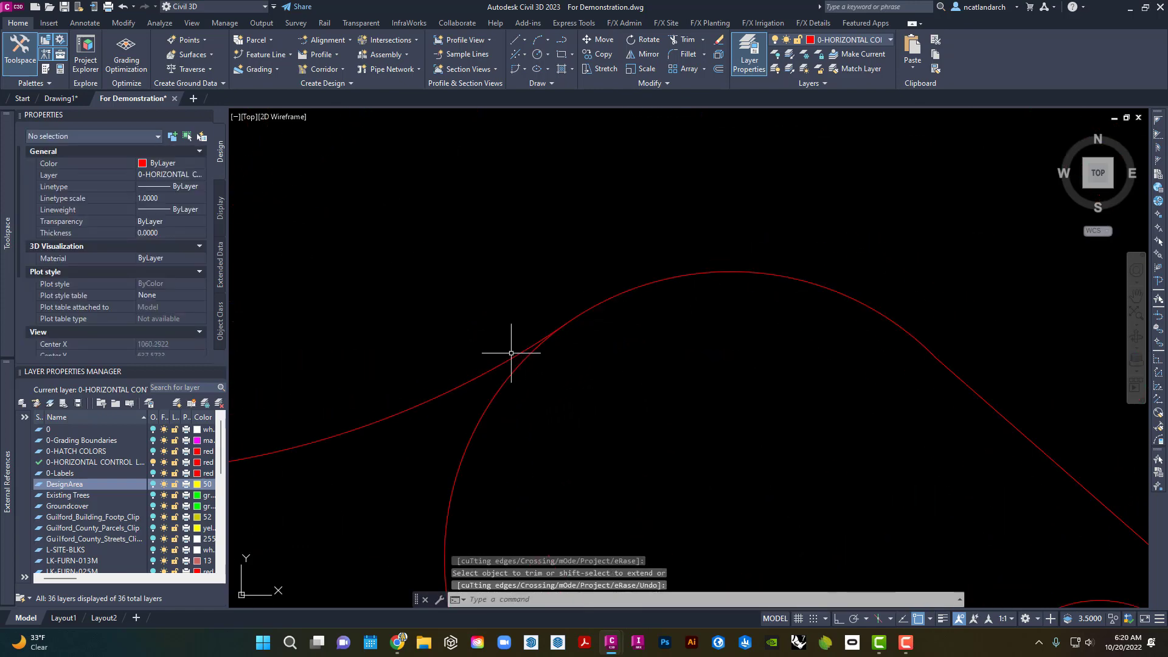
scroll(570, 323, "up", 3)
scroll(543, 332, "up", 2)
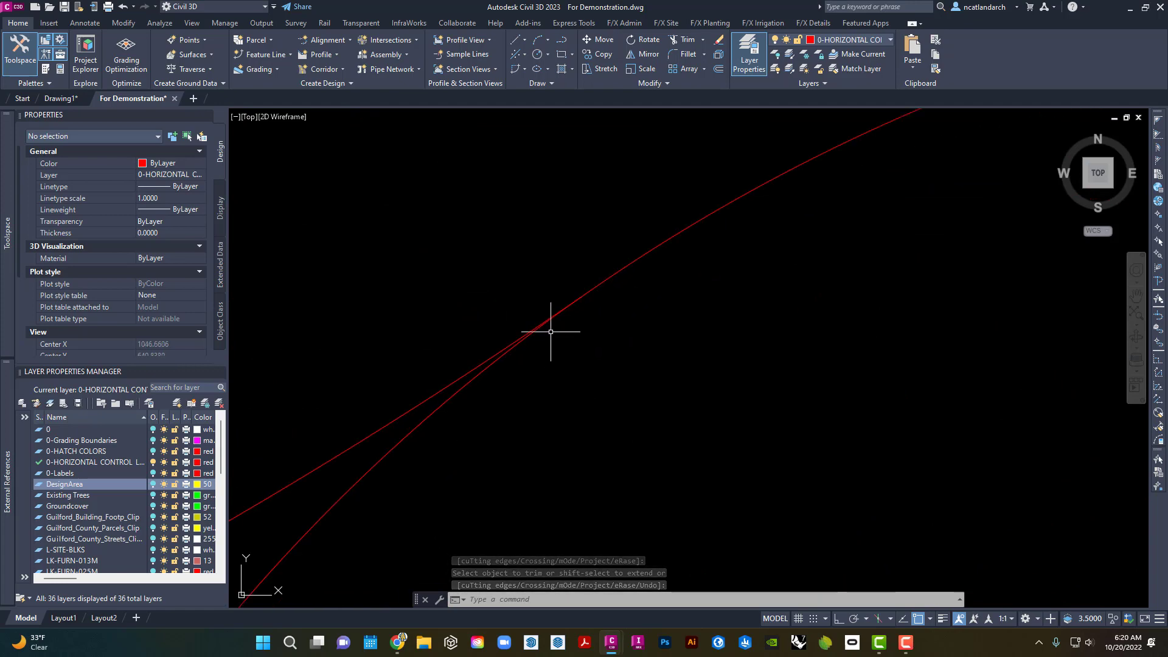
scroll(613, 377, "down", 2)
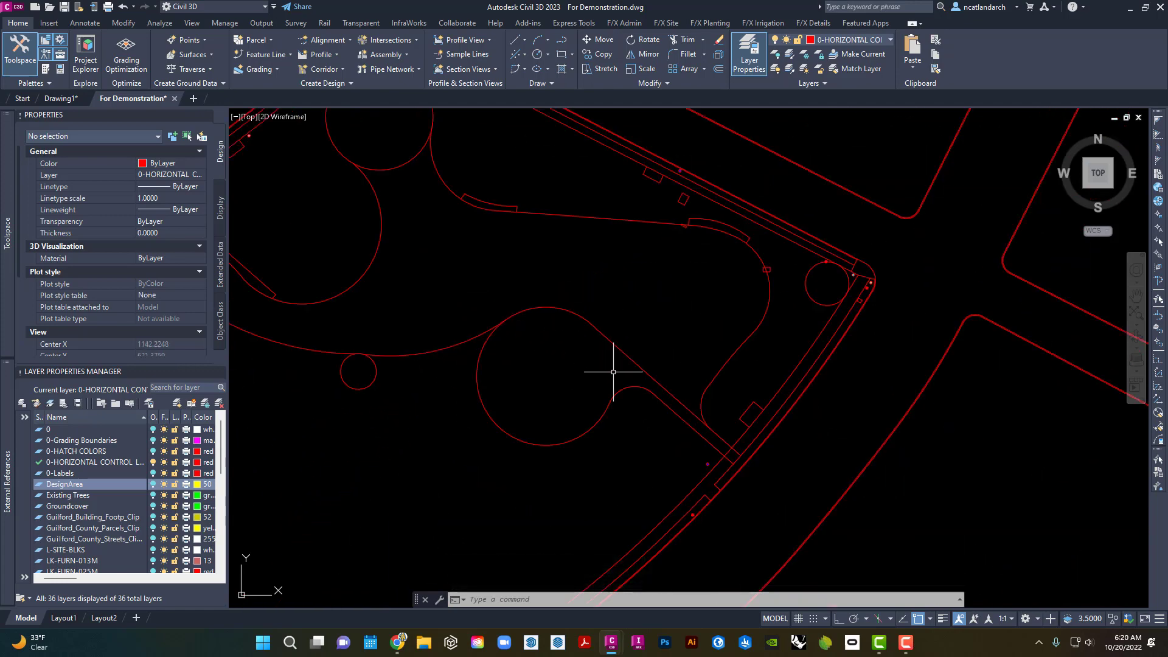
middle_click_drag(613, 378, 535, 313)
scroll(431, 269, "up", 6)
scroll(483, 260, "up", 4)
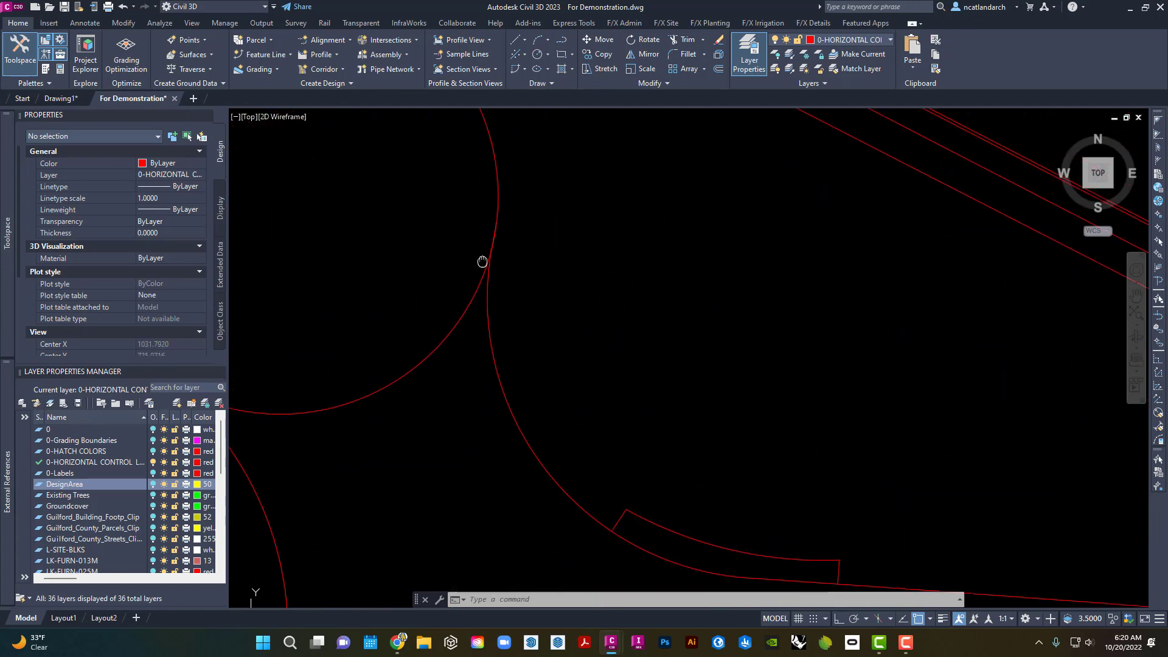
scroll(515, 305, "up", 3)
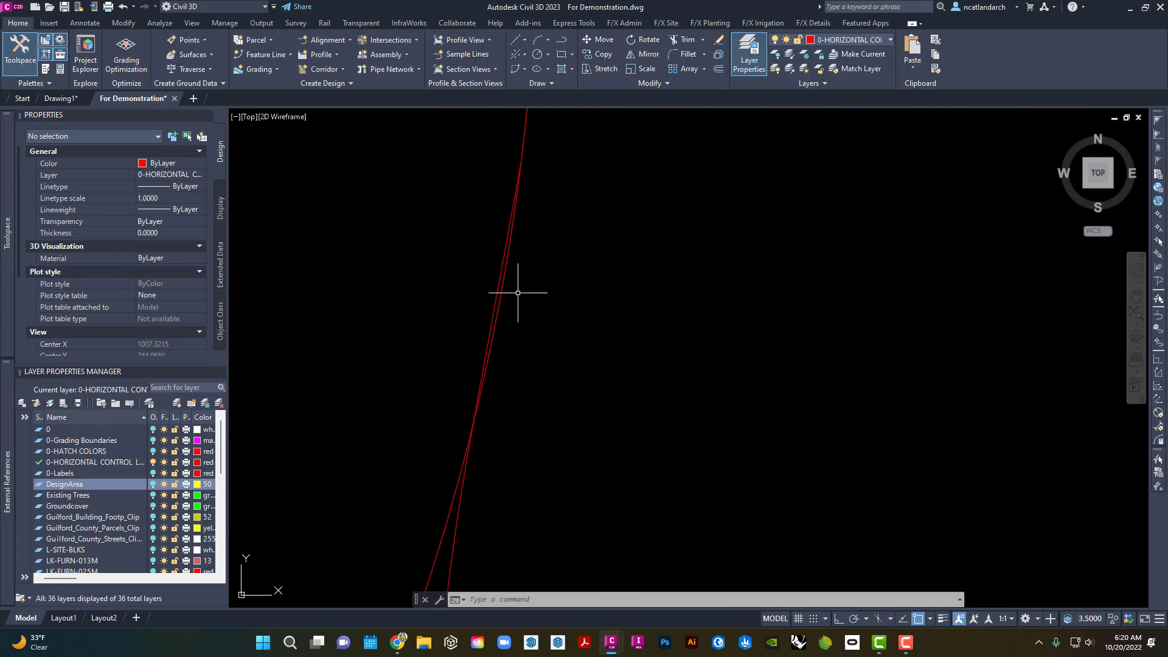
type("tr")
key("Return")
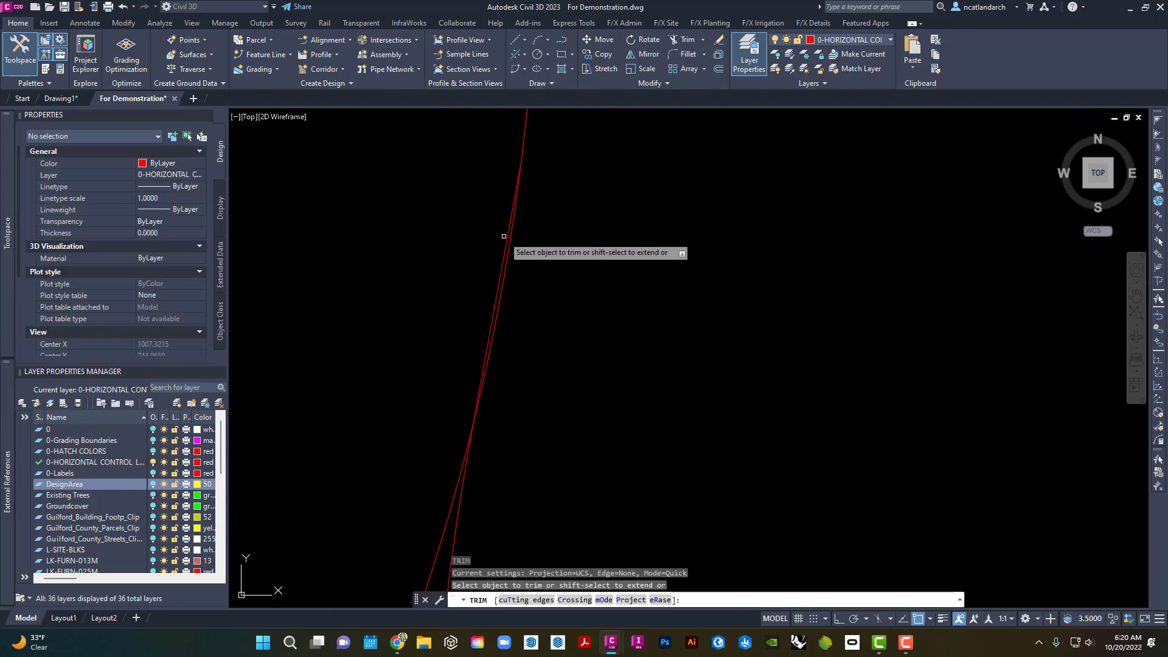
left_click(505, 244)
scroll(505, 244, "down", 5)
key("Return")
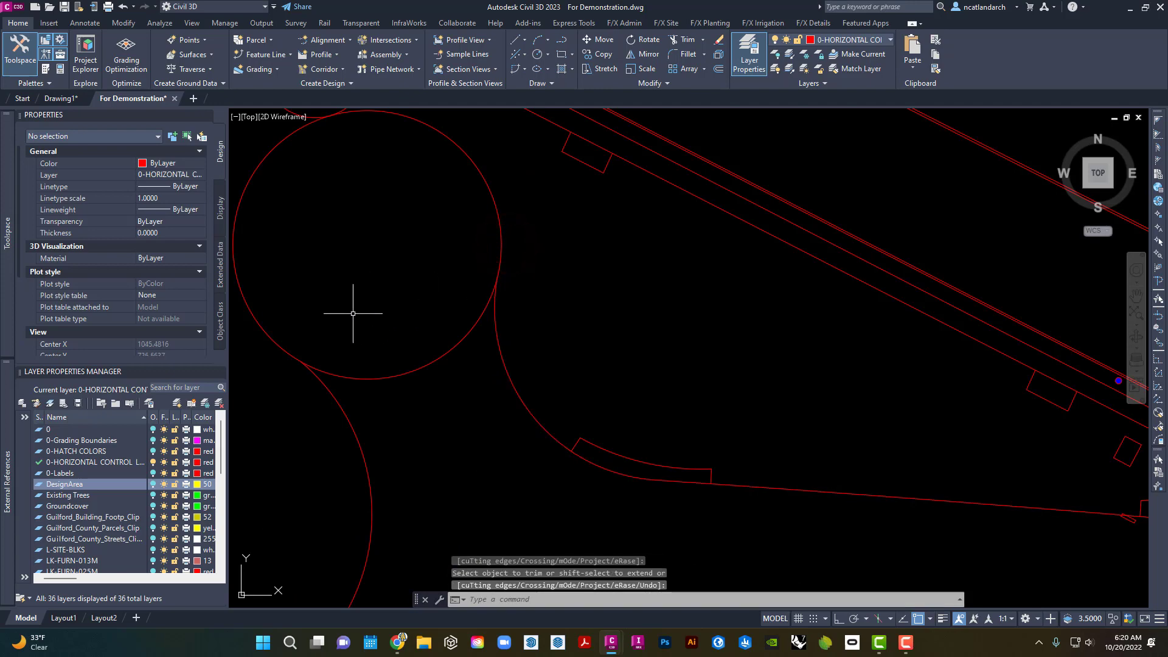
Offset the small circle at the site's north corner outward by about 0.8 through a picked point, overlapping the adjacent edge lines and circle.
scroll(326, 365, "up", 5)
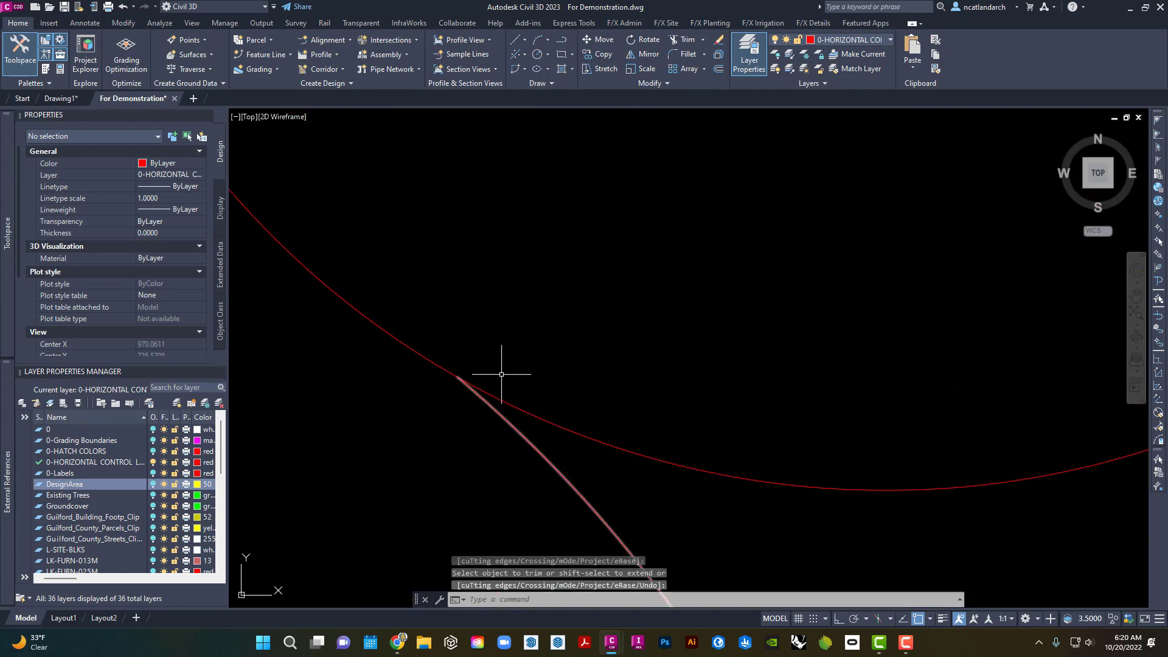
scroll(501, 374, "down", 5)
scroll(529, 303, "up", 6)
middle_click_drag(521, 311, 483, 280)
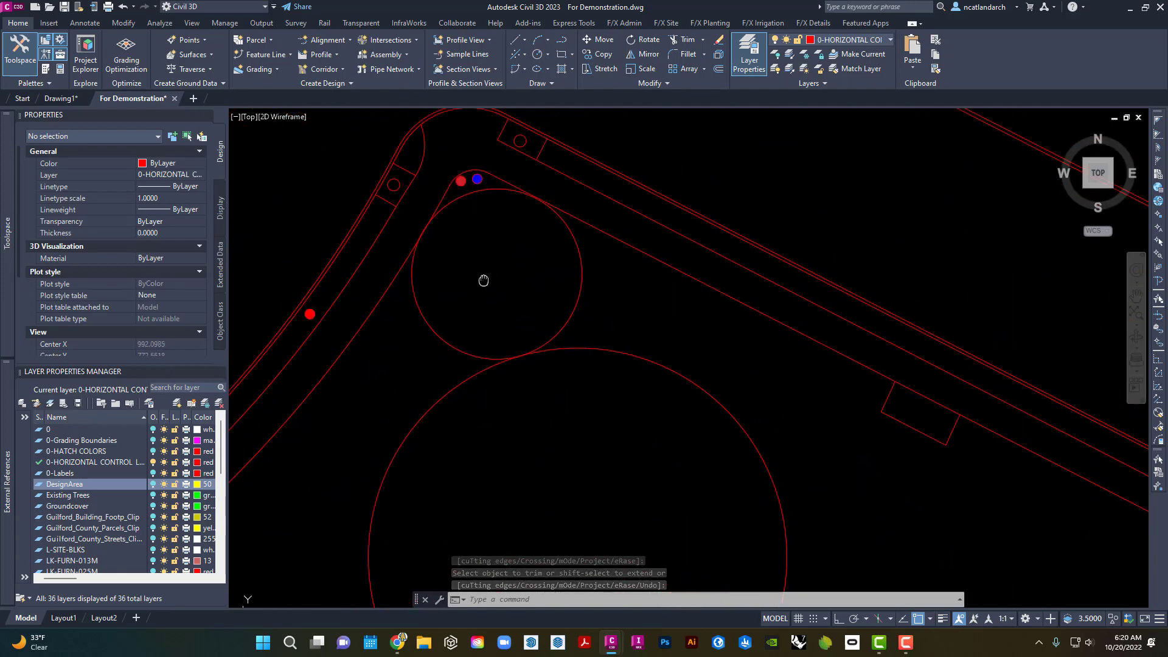
scroll(483, 281, "up", 2)
type("o")
key("Return")
type("t")
key("Return")
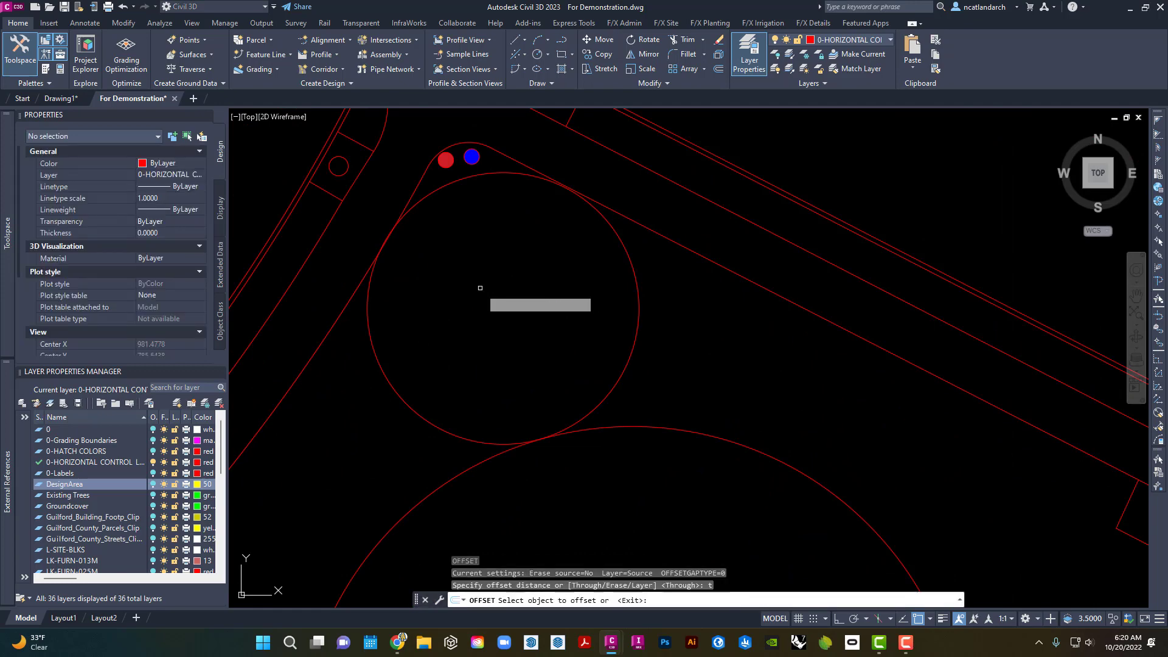
scroll(530, 185, "up", 2)
left_click(522, 169)
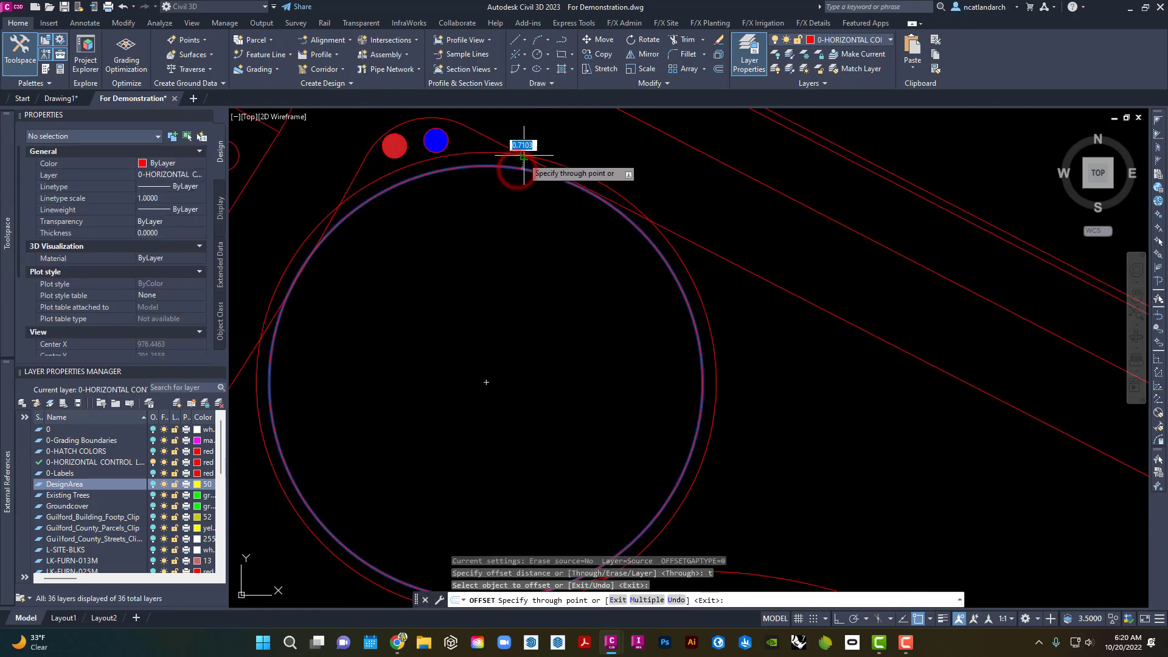
left_click(522, 156)
key("Escape")
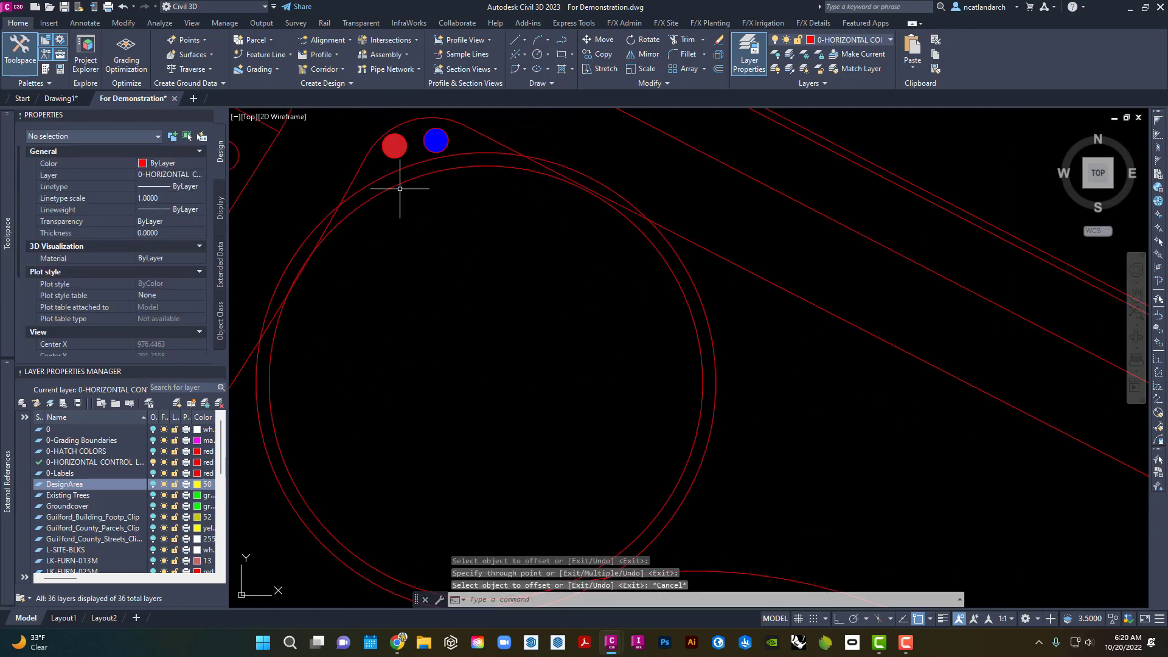
Erase the original inner circle at the north corner, keeping the larger offset circle.
left_click(398, 185)
left_click(397, 184)
key("Delete")
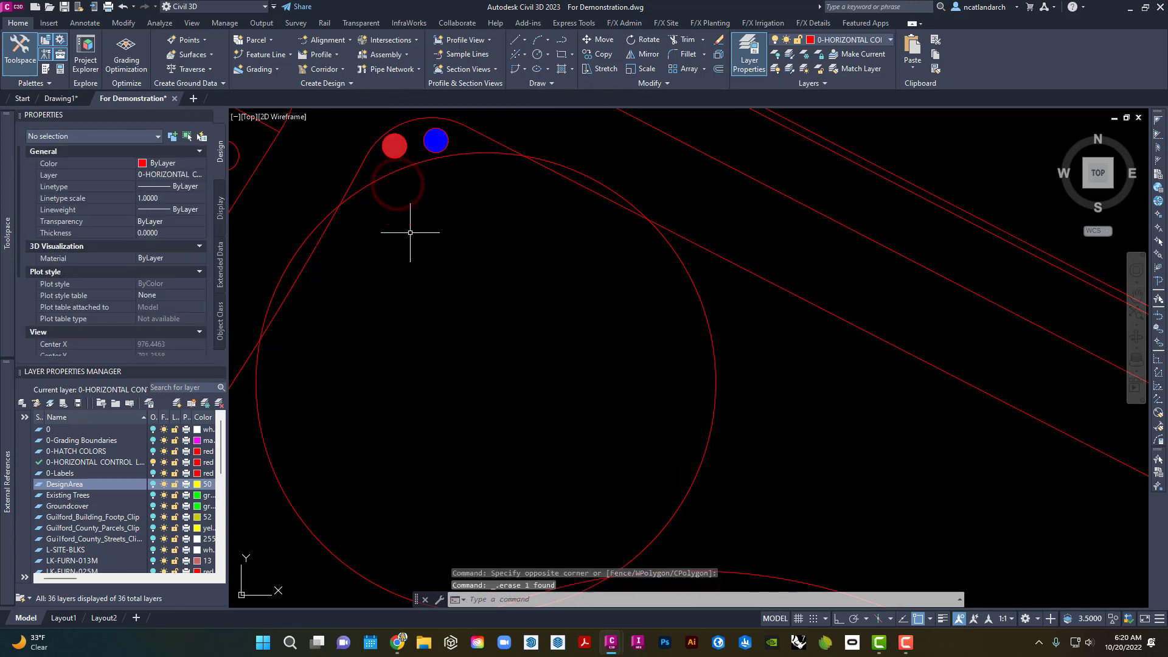
Trim both edge lines crossing the enlarged north corner circle and the sliver where it overlaps the large circle below.
scroll(410, 232, "down", 2)
type("tr")
key("Return")
key("Escape")
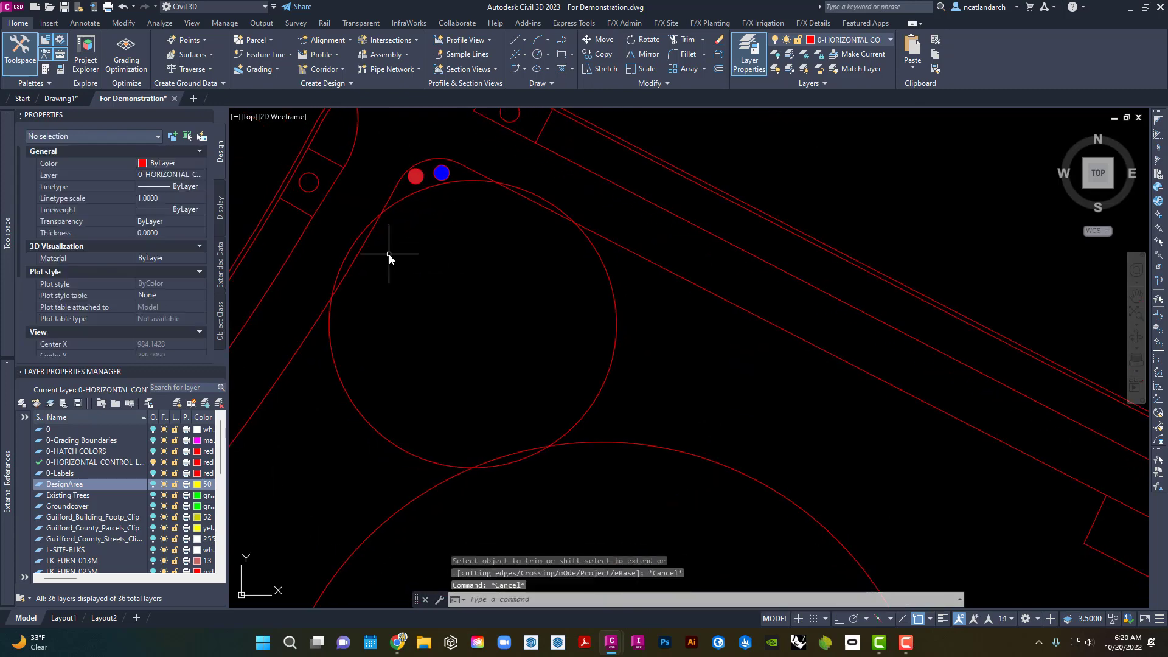
type("tr")
key("Return")
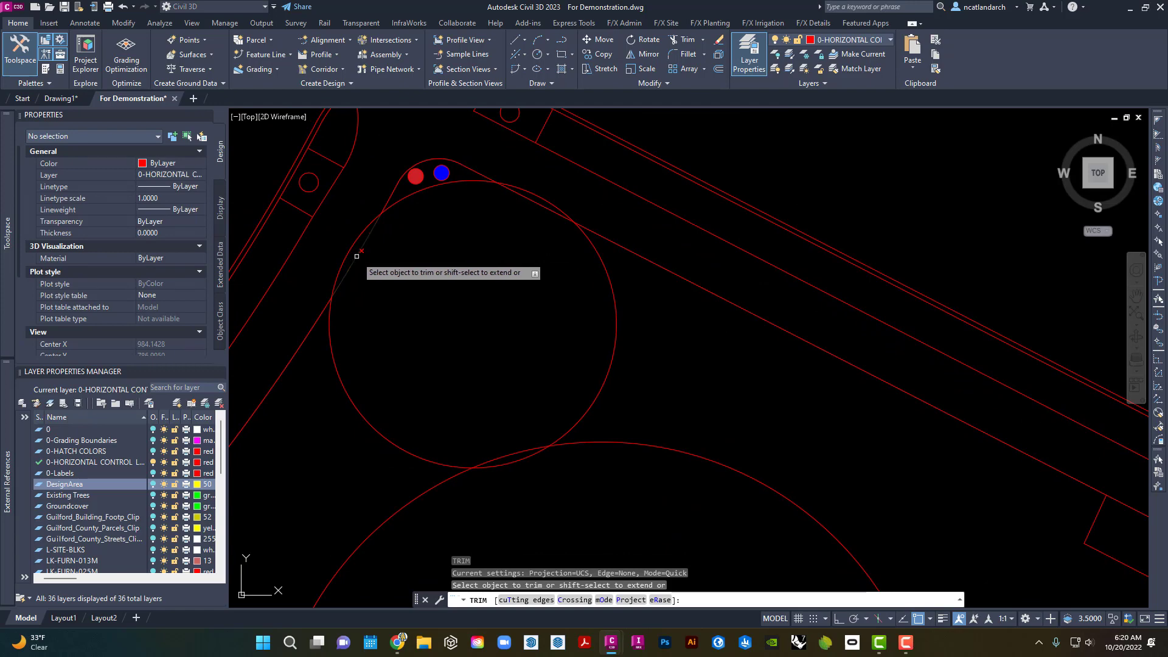
left_click(357, 256)
left_click(527, 198)
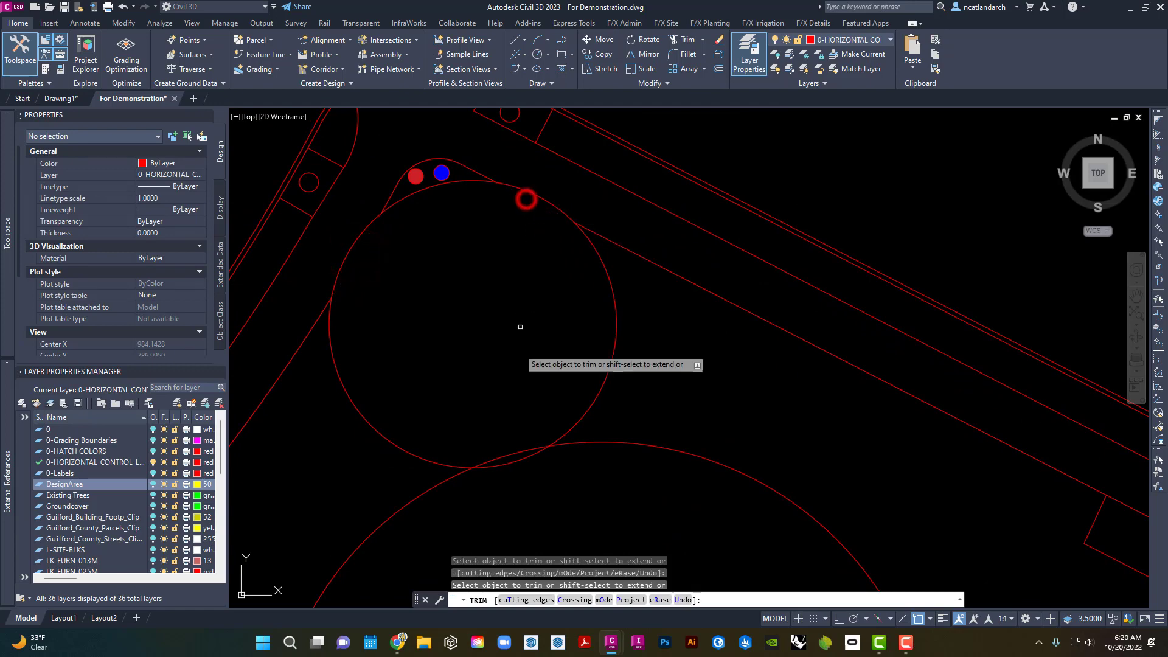
left_click(511, 458)
key("Return")
Move the thin rectangle overlapping the northern path line to open space just northwest of the small tilted square.
scroll(626, 420, "down", 4)
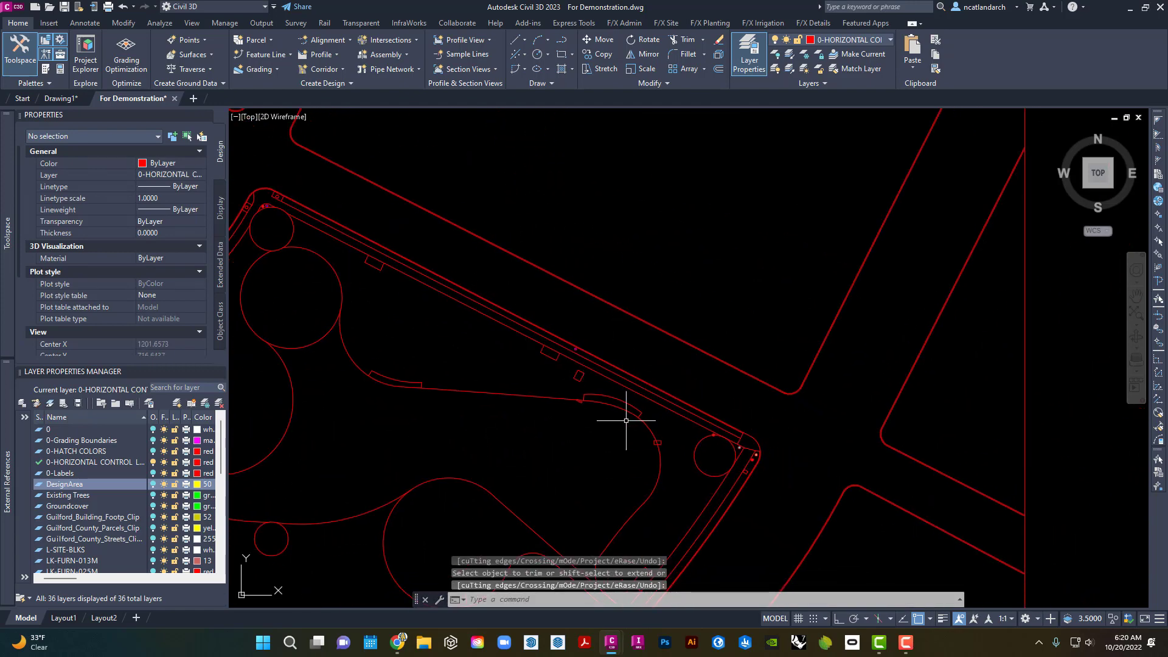
scroll(627, 424, "up", 5)
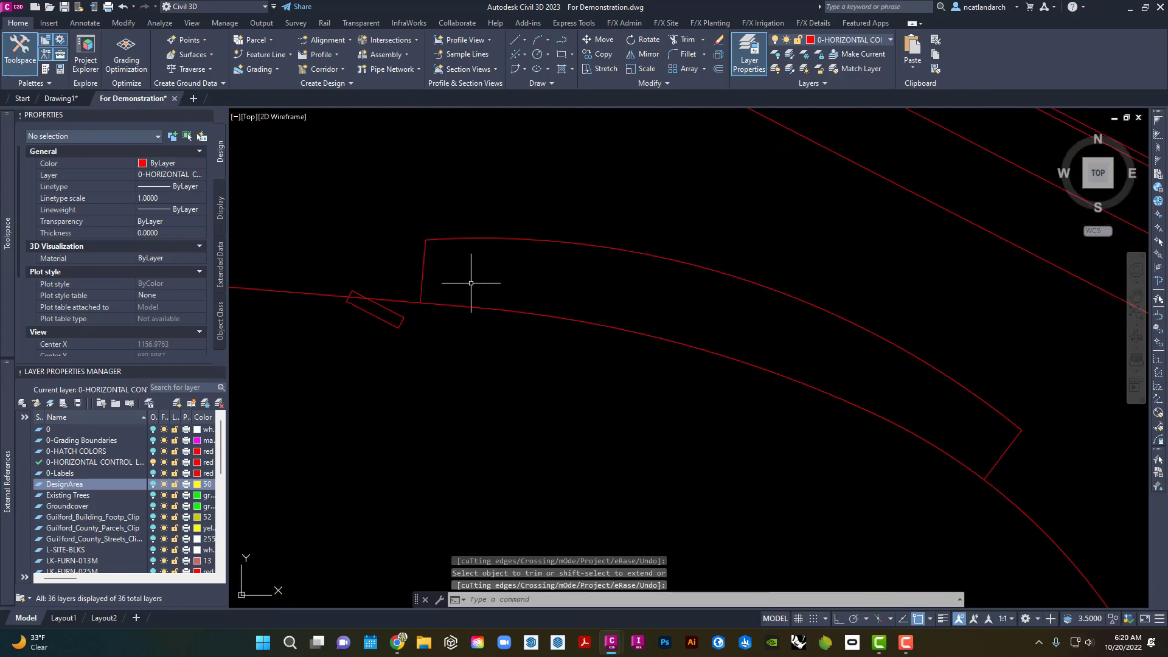
mouse_move(702, 431)
middle_mouse_down()
mouse_move(566, 332)
mouse_move(663, 394)
middle_mouse_up()
scroll(600, 339, "down", 3)
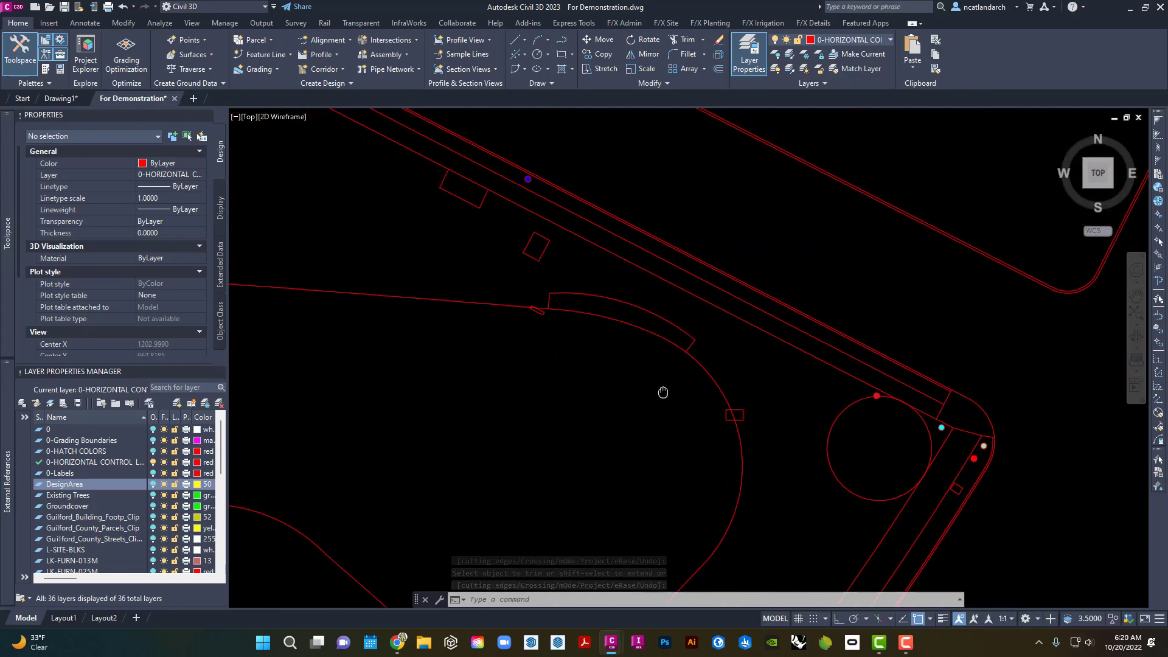
scroll(533, 295, "up", 7)
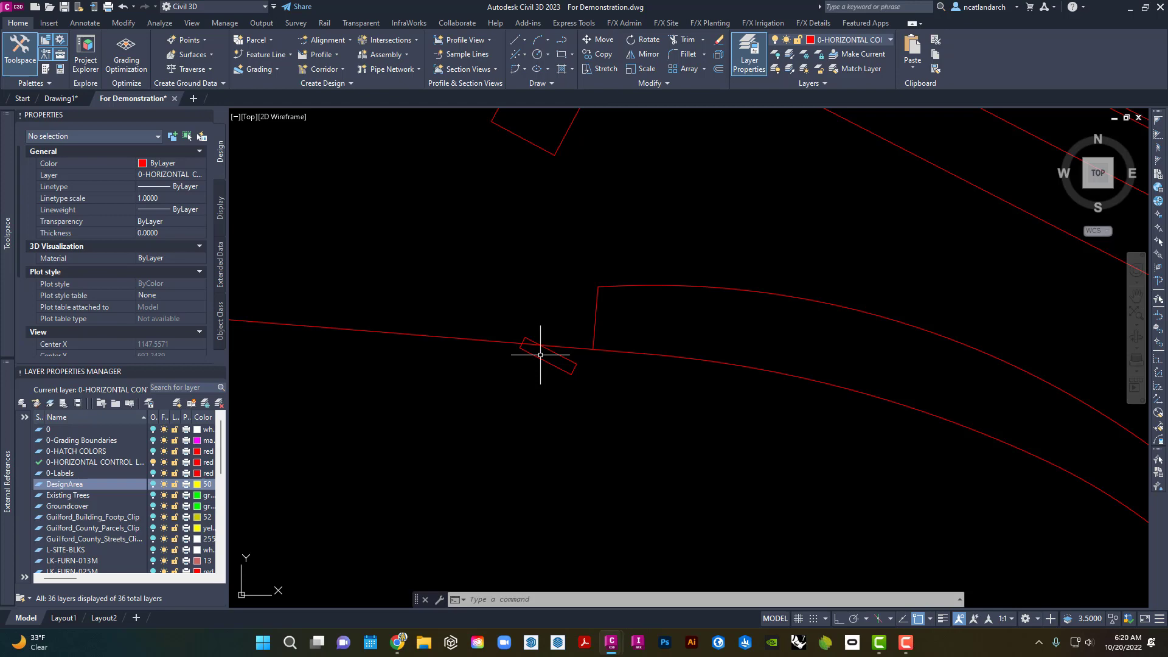
scroll(574, 359, "down", 4)
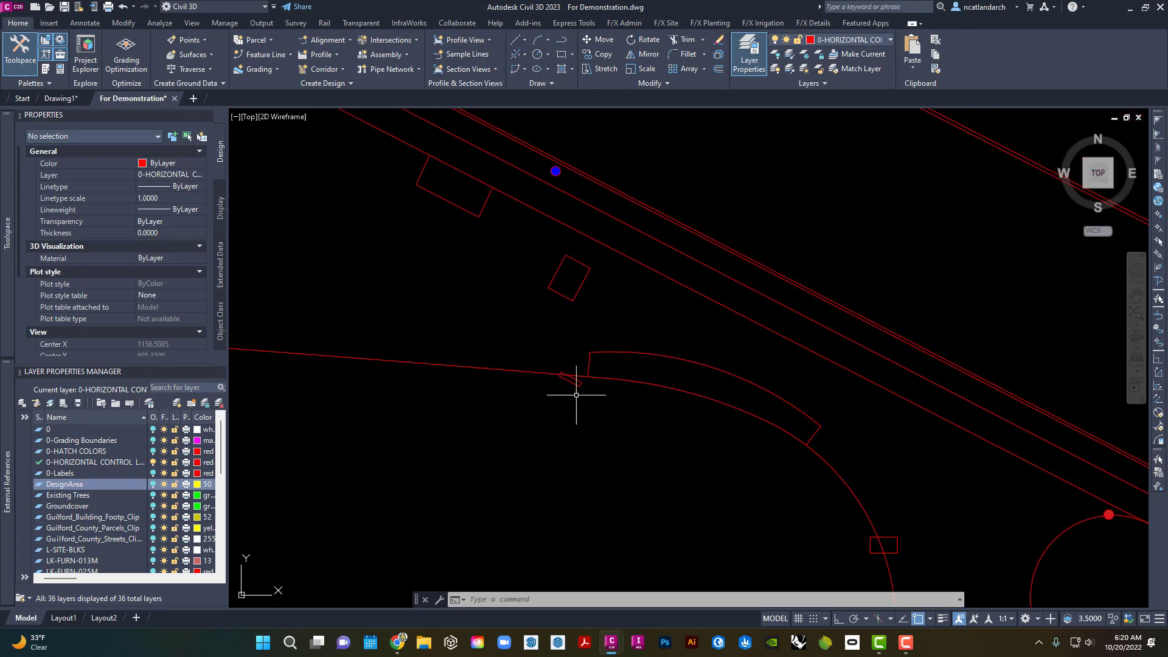
scroll(576, 387, "down", 3)
scroll(572, 386, "up", 4)
left_click(568, 383)
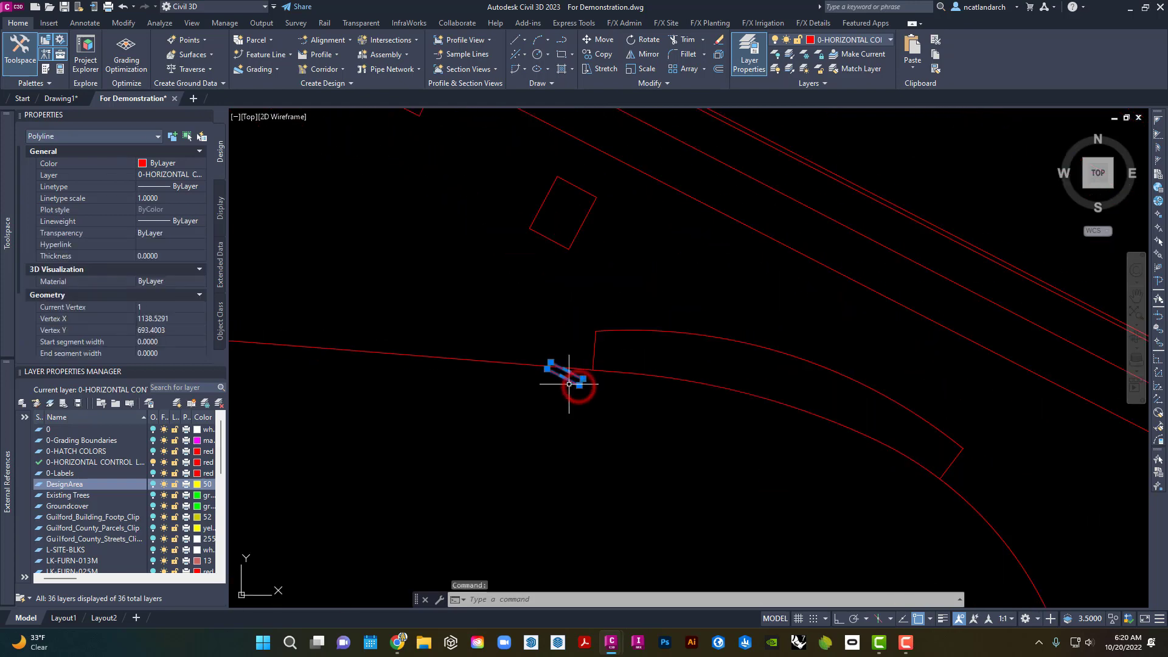
key("Escape")
type("M")
key("Return")
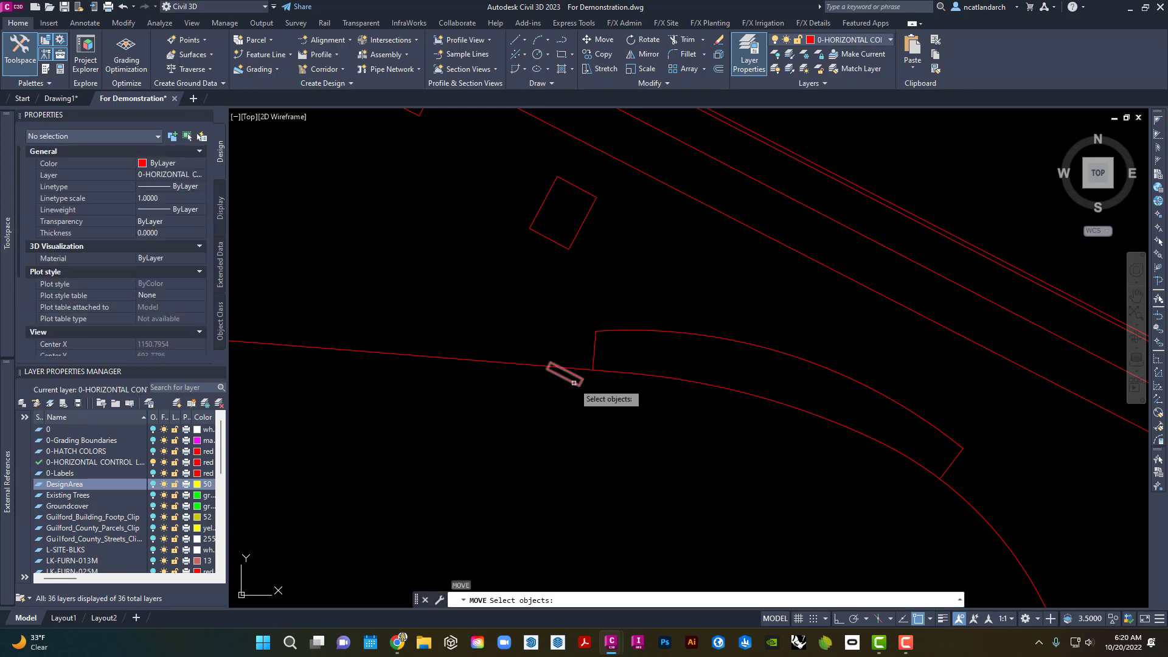
left_click(572, 382)
key("Return")
left_click(572, 383)
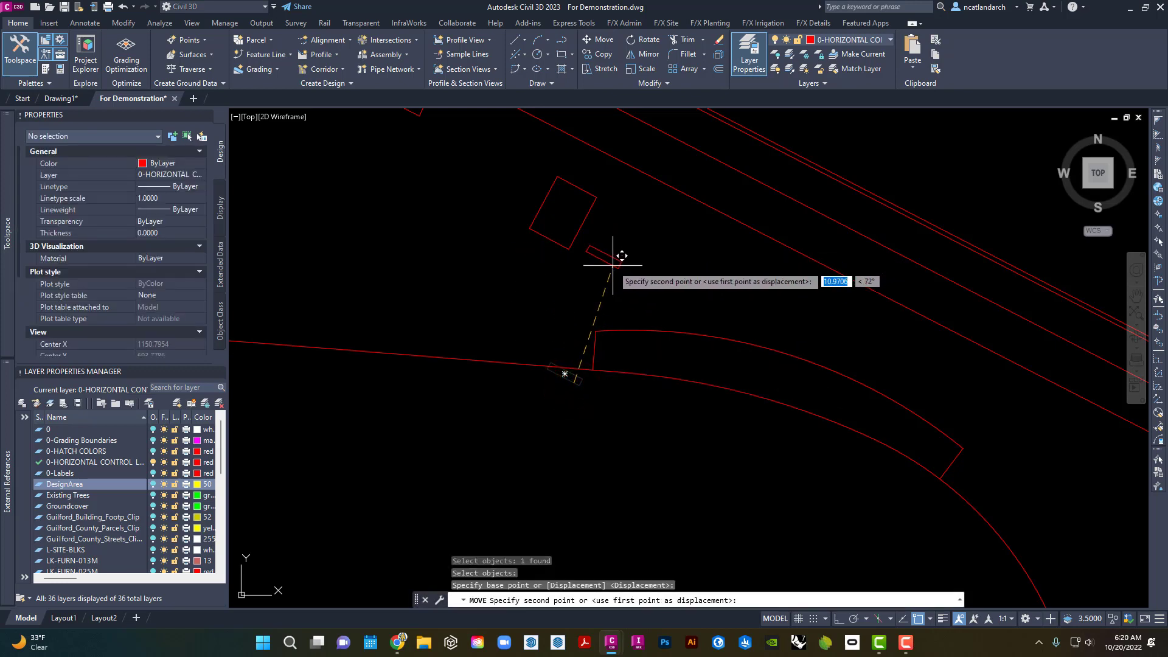
left_click(490, 179)
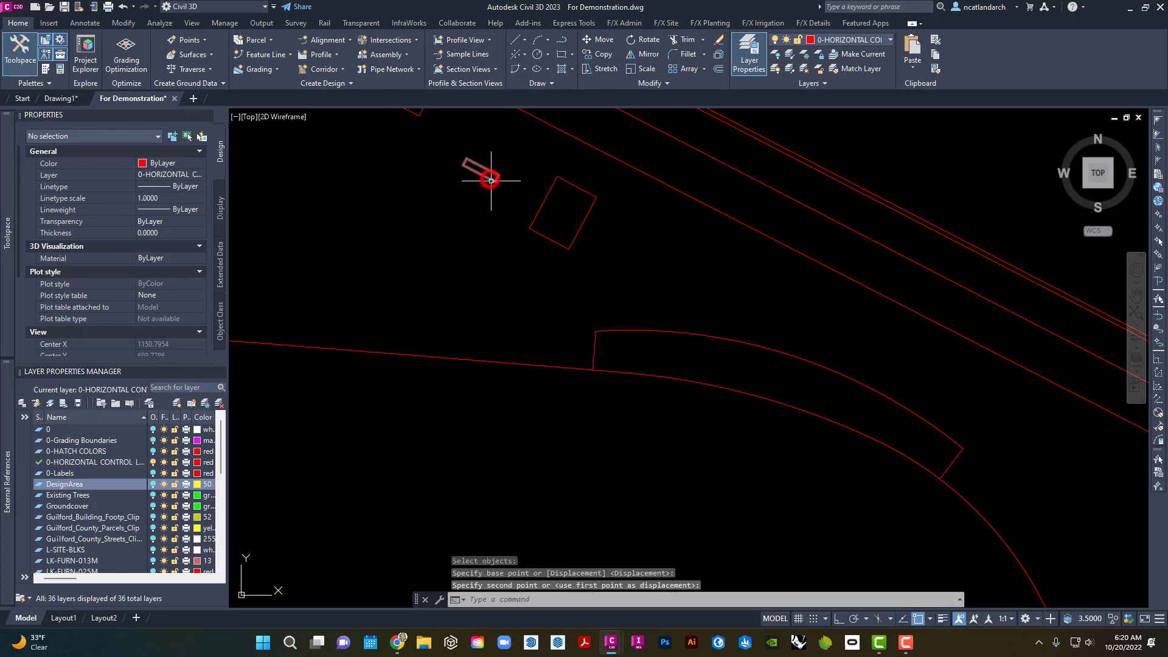
Move the thin rectangle to just above the curved strip on the path, then erase it.
scroll(496, 188, "down", 5)
scroll(568, 260, "up", 4)
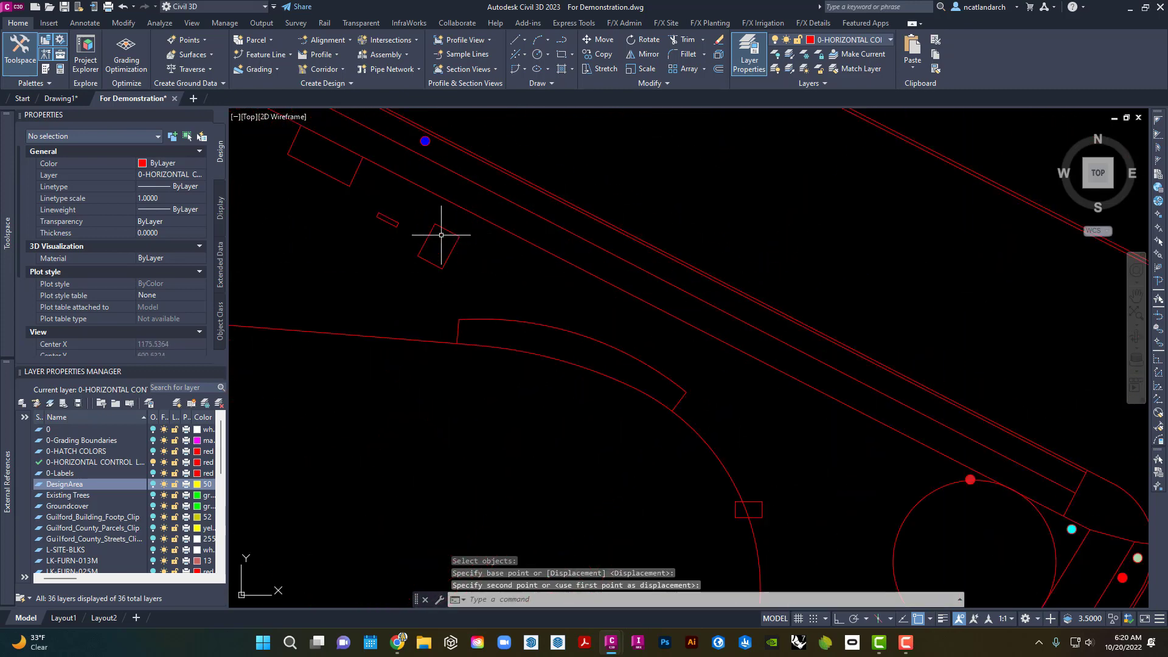
scroll(390, 249, "up", 2)
key("Return")
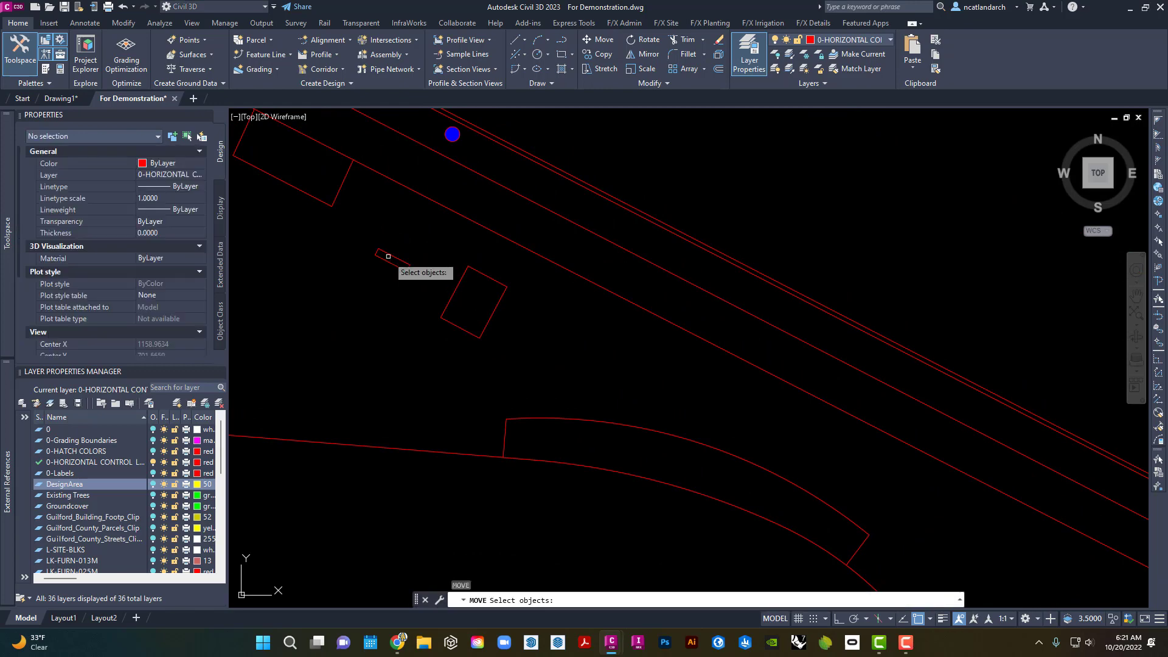
left_click(387, 259)
key("Return")
left_click(386, 258)
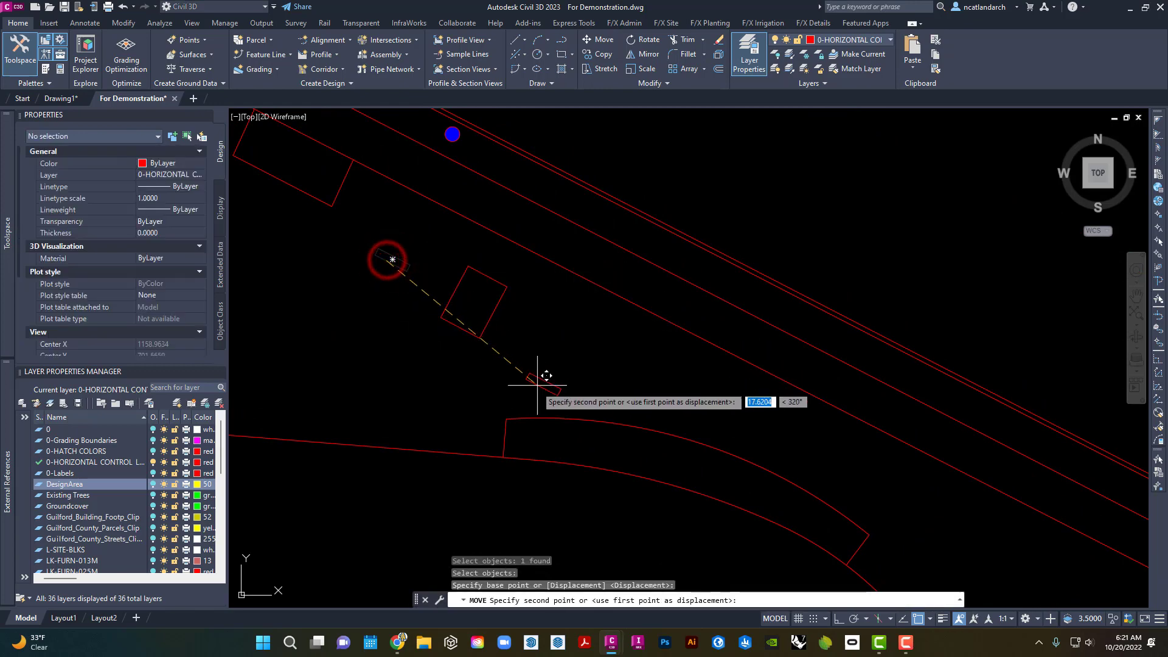
left_click(531, 380)
left_click(531, 380)
key("Delete")
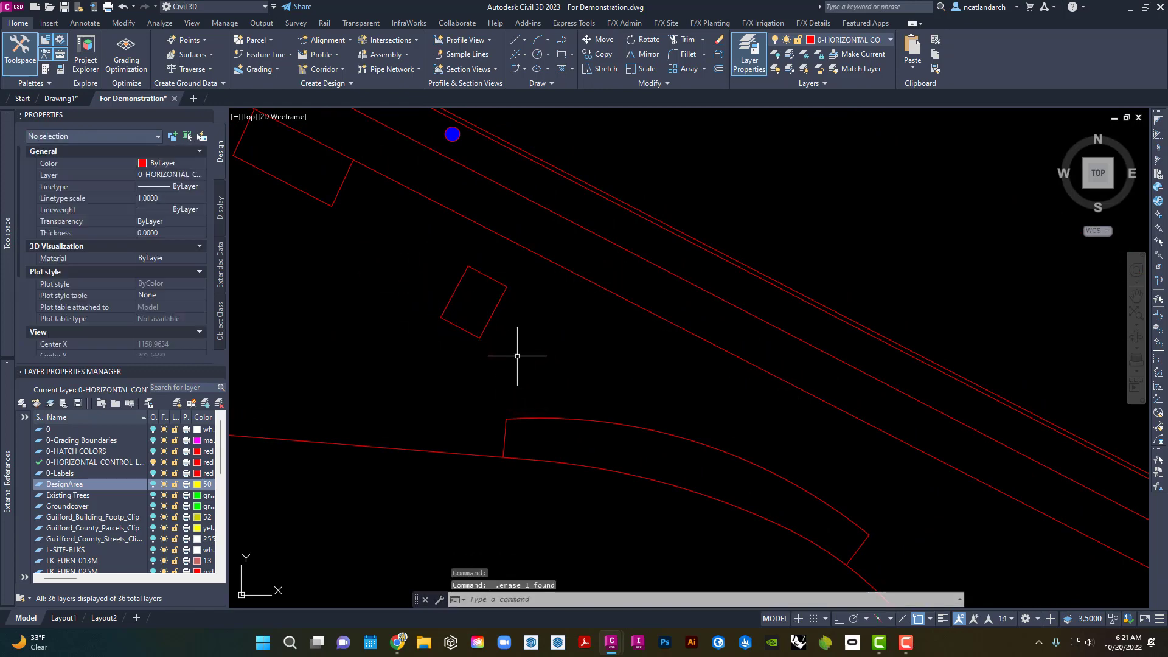
Offset the circle at the site's east corner outward through a picked point so it overlaps the edge lines.
scroll(561, 417, "down", 3)
scroll(643, 318, "up", 3)
scroll(585, 306, "up", 2)
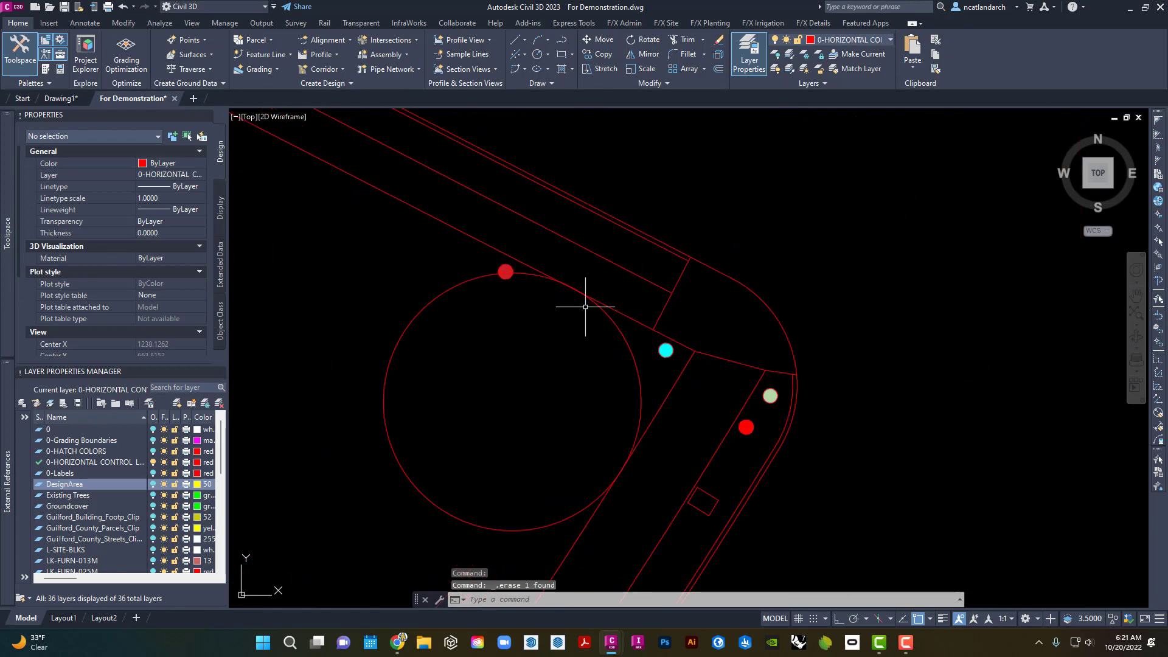
scroll(615, 309, "up", 4)
scroll(610, 317, "down", 4)
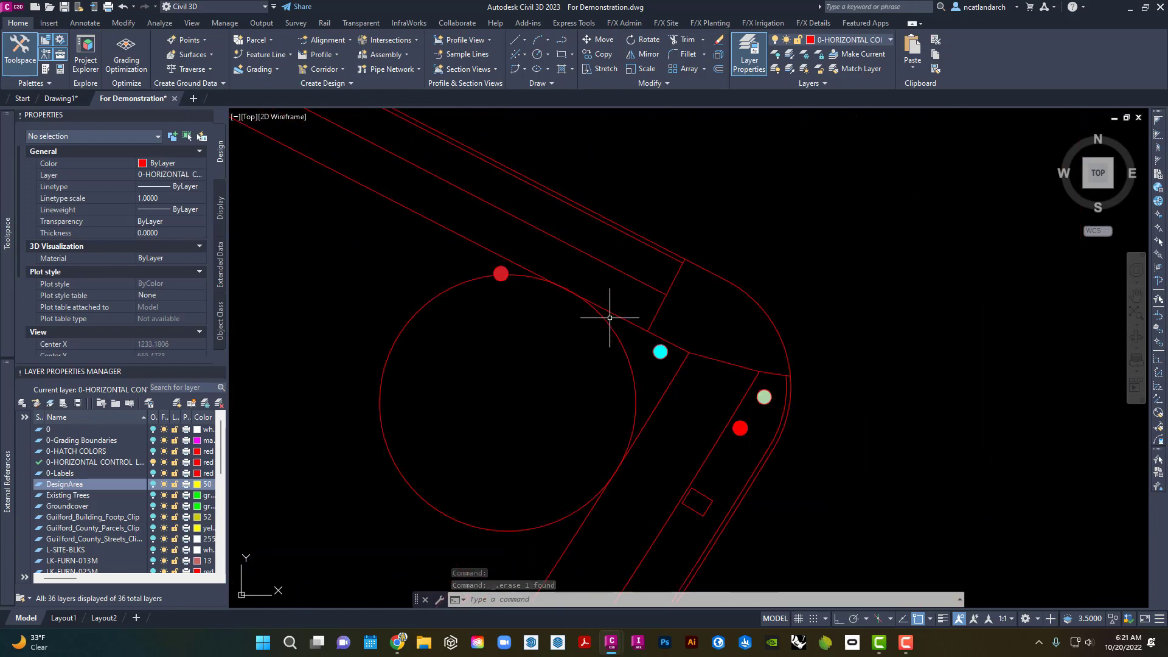
type("o")
key("Return")
type("t")
key("Return")
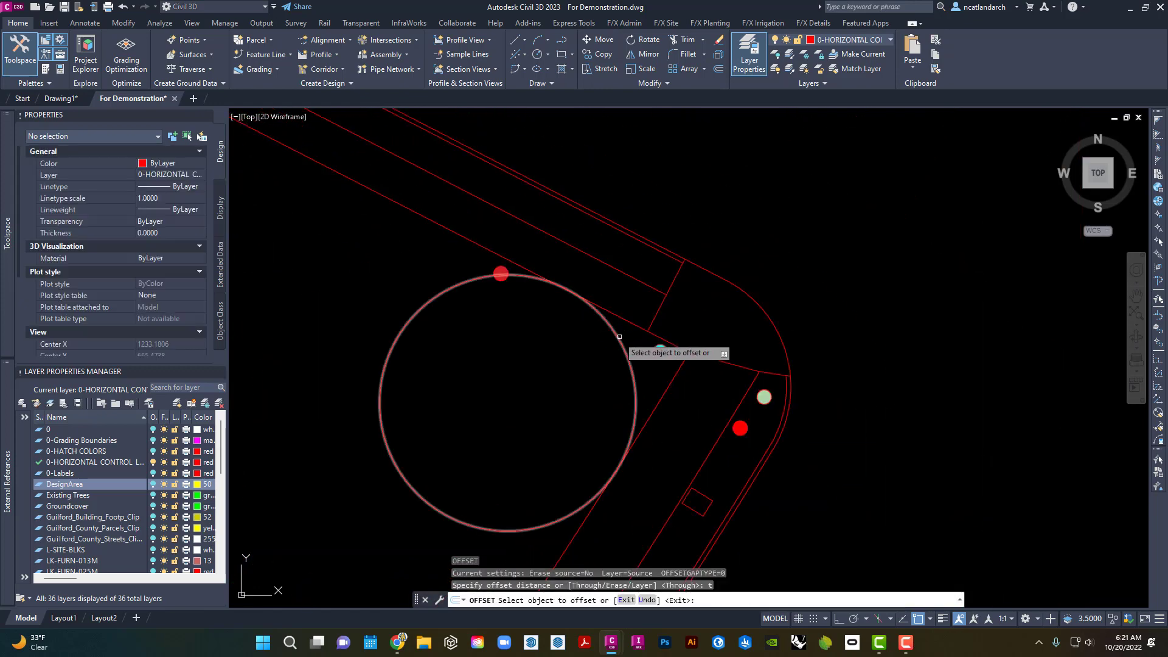
scroll(610, 317, "up", 6)
left_click(602, 318)
left_click(603, 317)
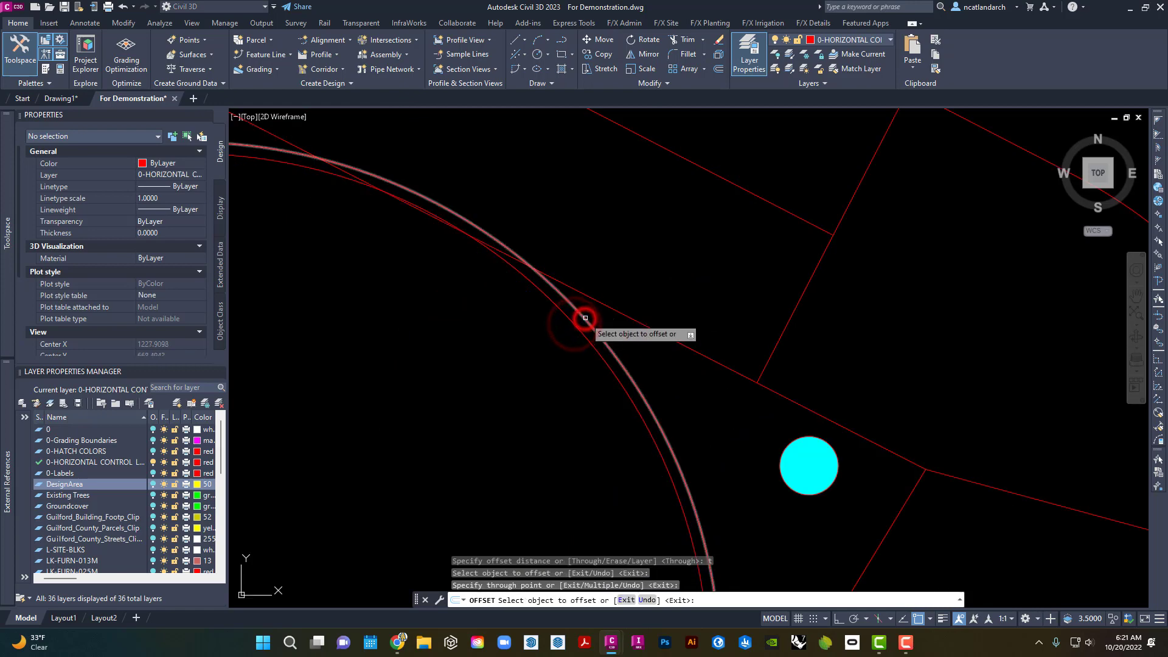
scroll(585, 317, "down", 6)
key("Escape")
Erase the original inner circle at the east corner, keeping the offset circle.
scroll(495, 271, "up", 2)
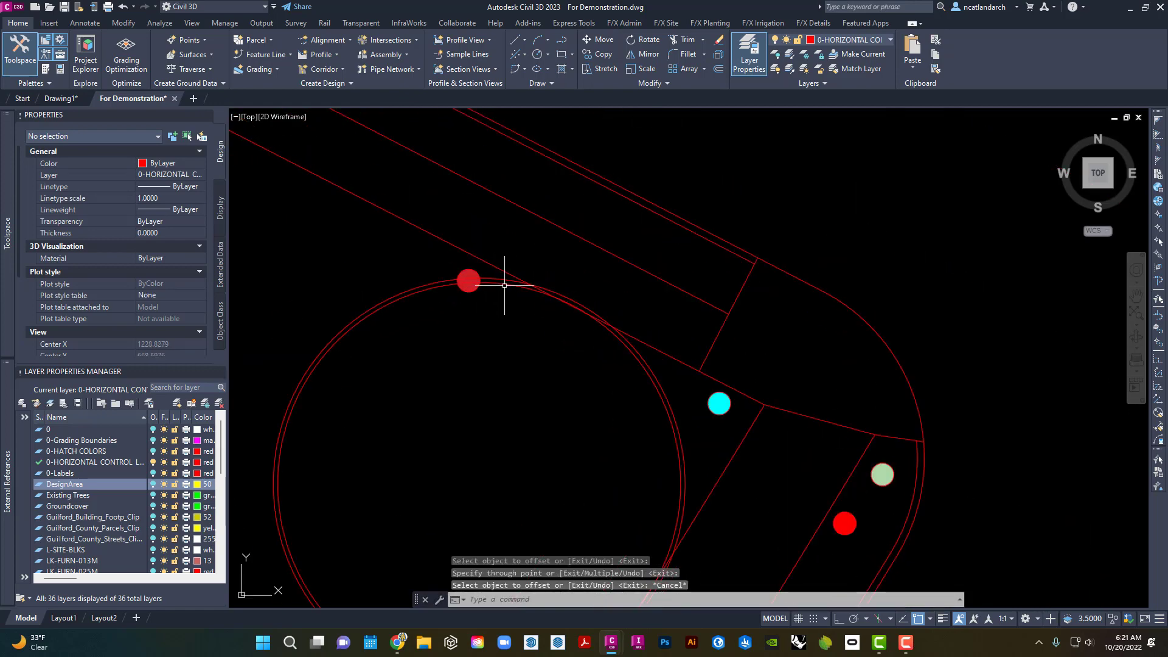
left_click(505, 285)
key("Delete")
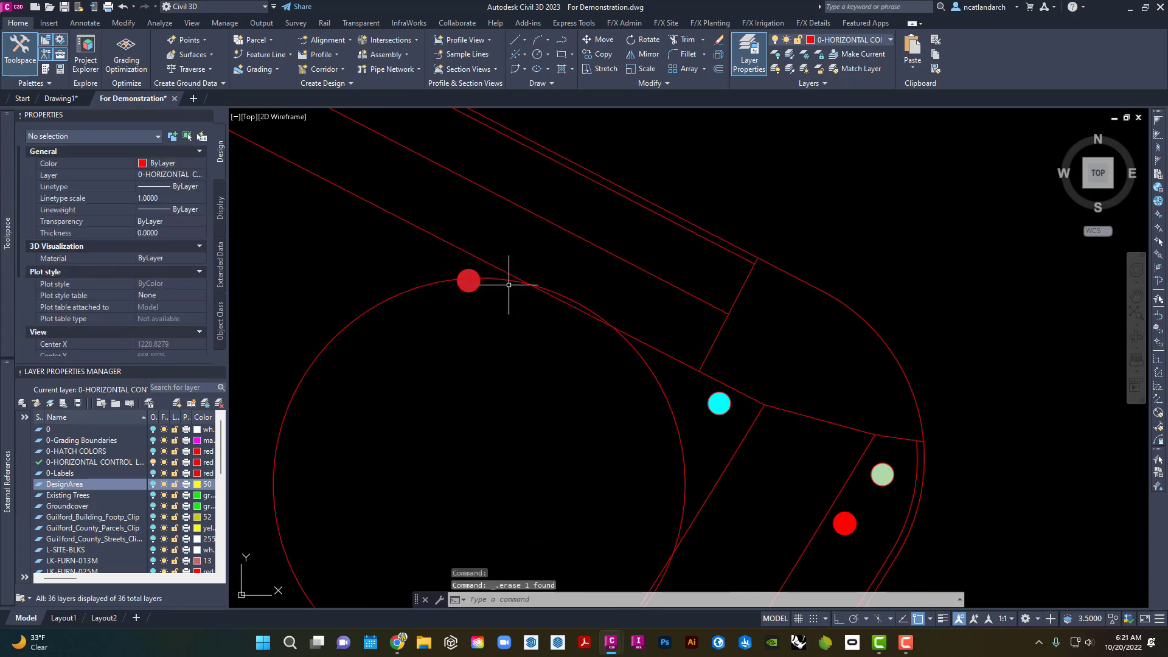
Offset the remaining east corner circle outward again by about 0.3 through a picked point, increasing its overlap with the edge lines.
scroll(560, 274, "up", 4)
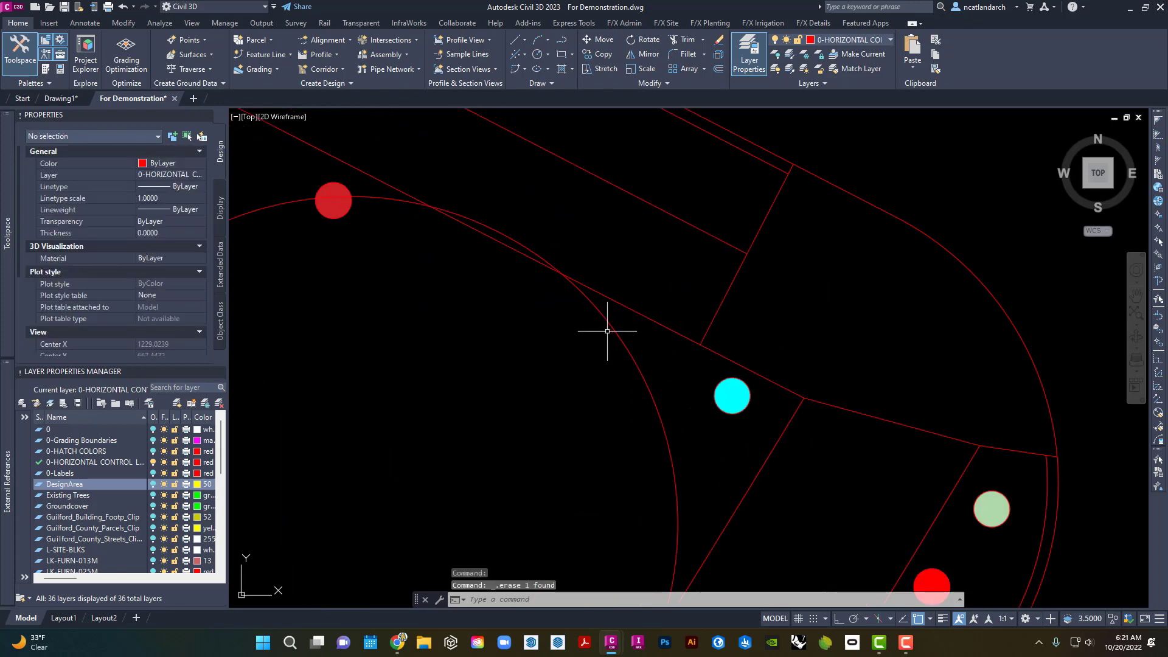
type("o")
key("Return")
type("t")
key("Return")
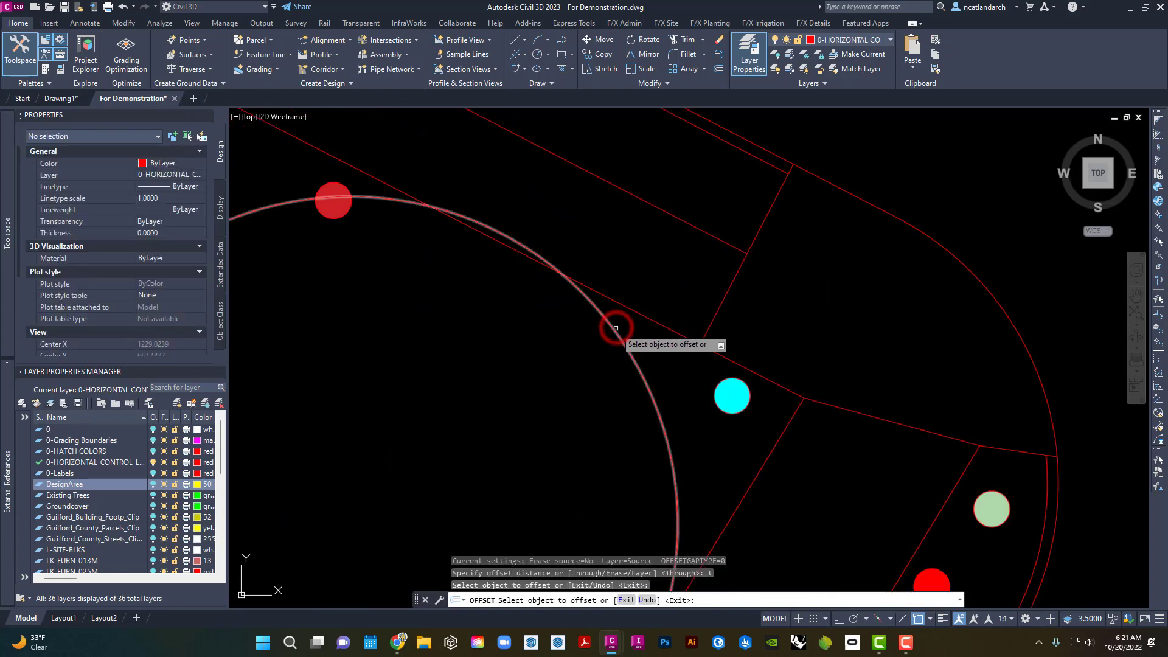
left_click(616, 328)
left_click(621, 326)
left_click(620, 324)
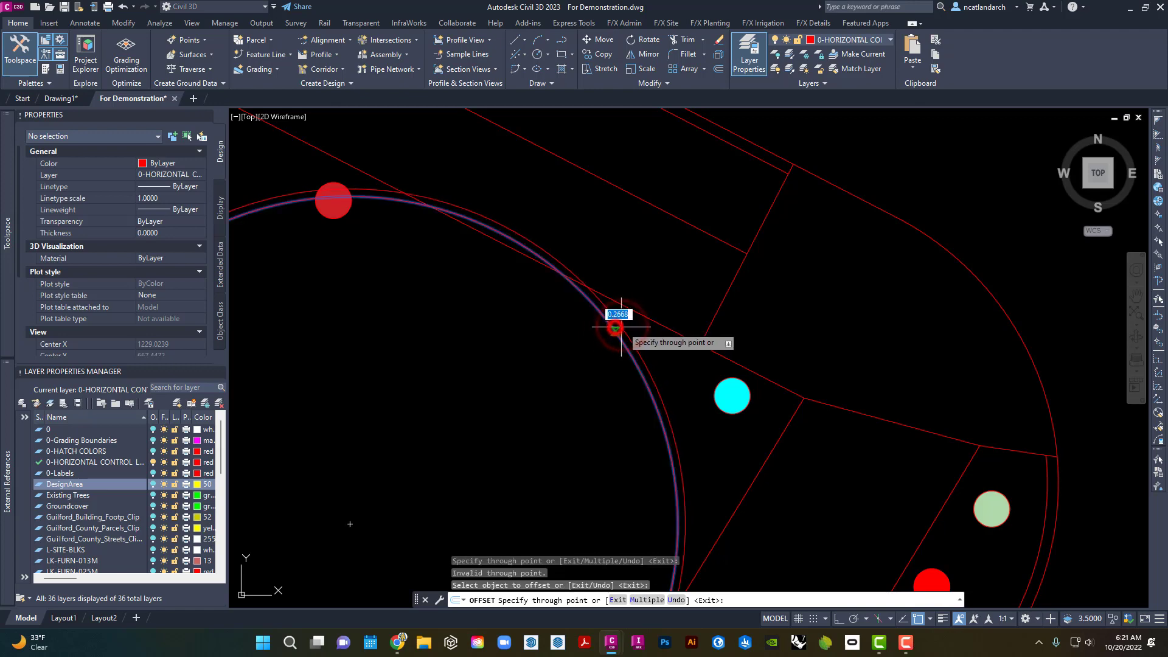
left_click(620, 326)
key("Escape")
Erase the smaller of the two concentric circles at the east corner, keeping the newest offset.
left_click(619, 327)
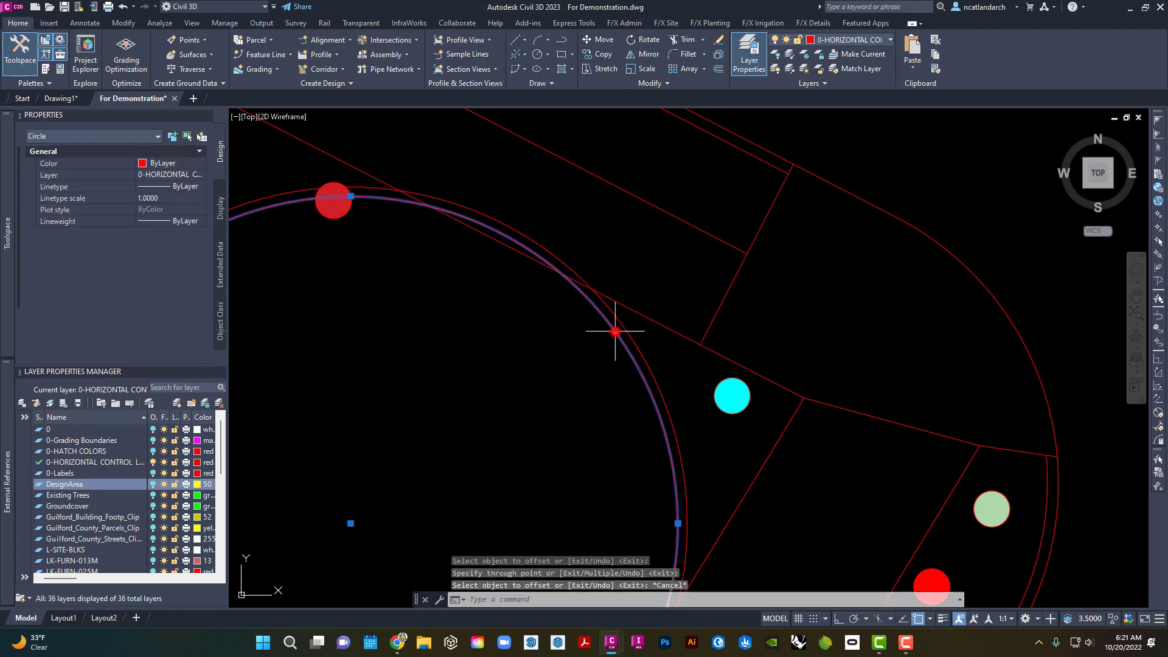
scroll(556, 326, "down", 5)
key("Delete")
Trim the segments of both edge lines that fall inside the enlarged east corner circle.
scroll(535, 322, "up", 2)
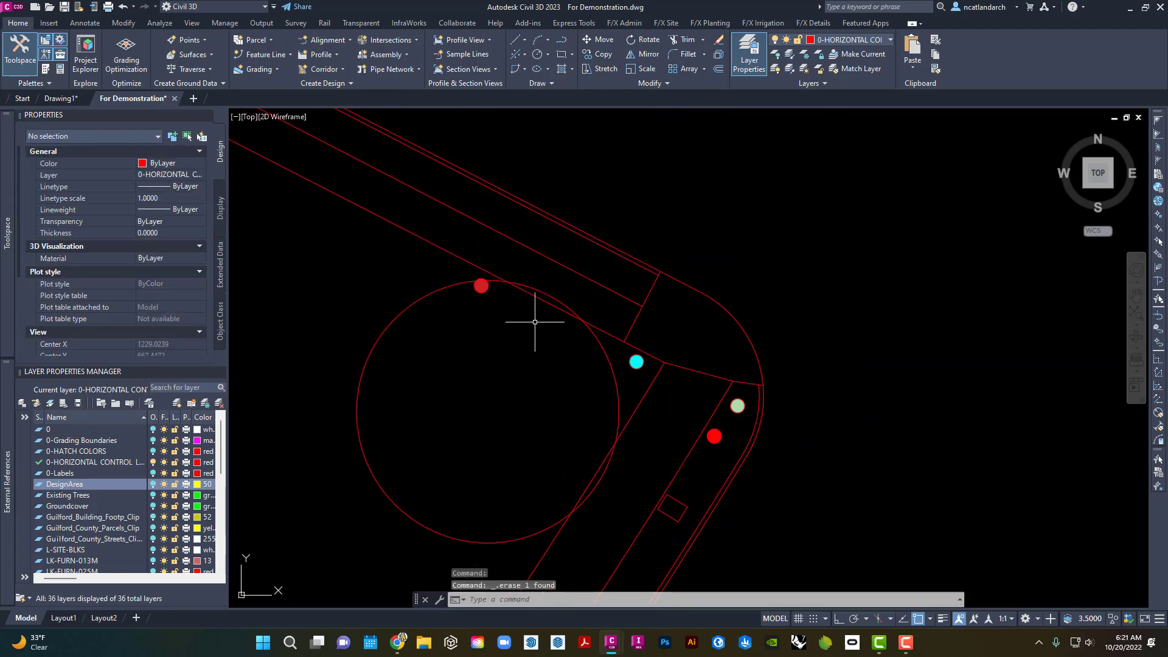
type("tr")
key("Return")
left_click(545, 299)
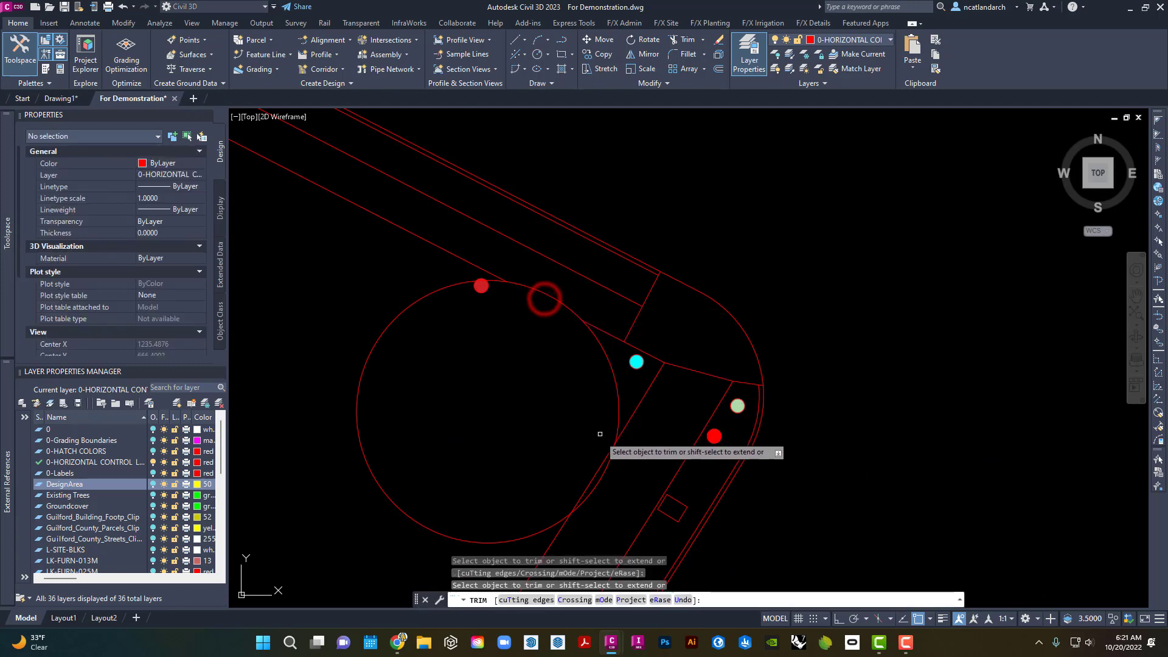
left_click(595, 472)
key("Return")
Examine the linework along the site's southeast edge, including the path junction and the small rectangular notches.
scroll(521, 386, "down", 8)
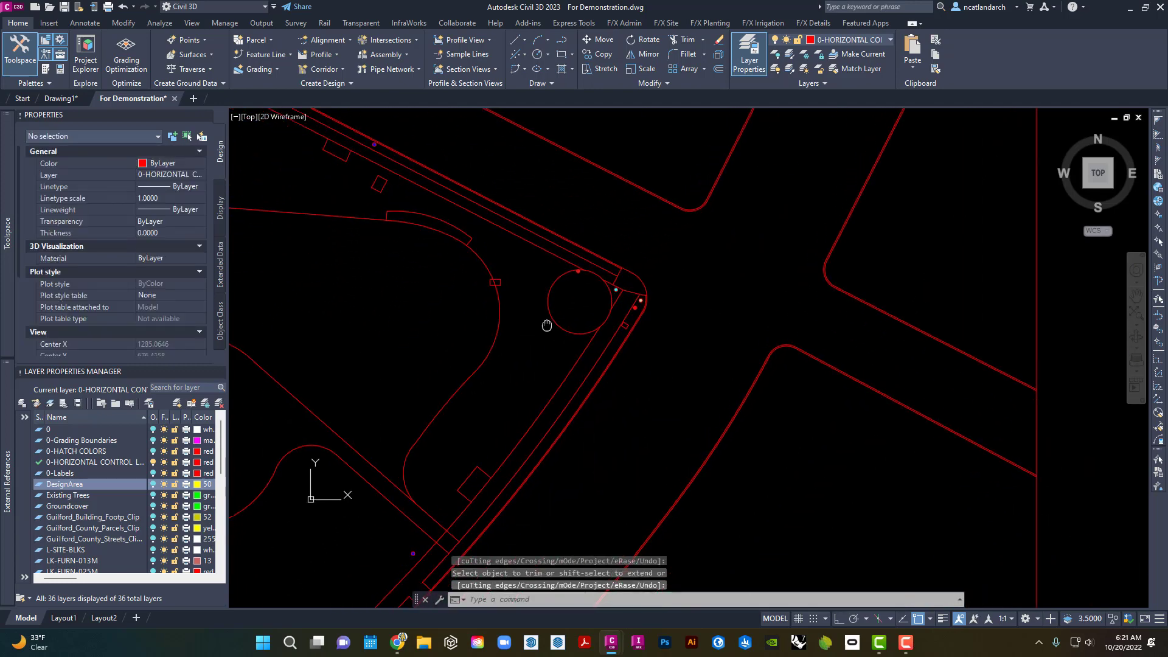
middle_click_drag(498, 387, 619, 340)
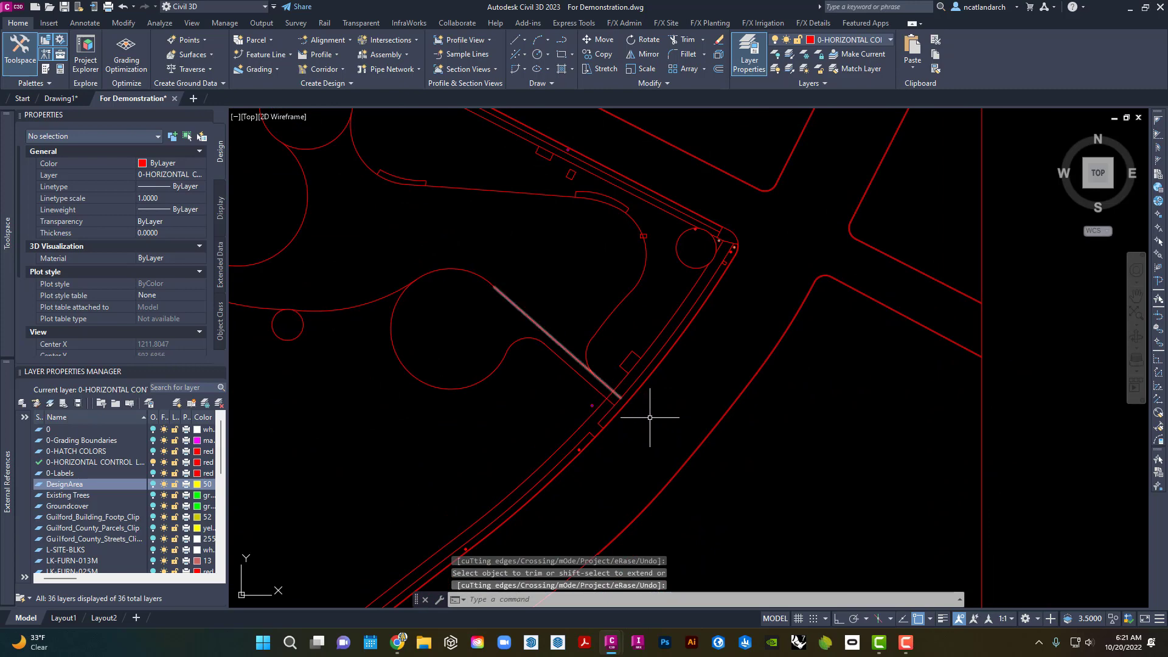
scroll(587, 418, "up", 6)
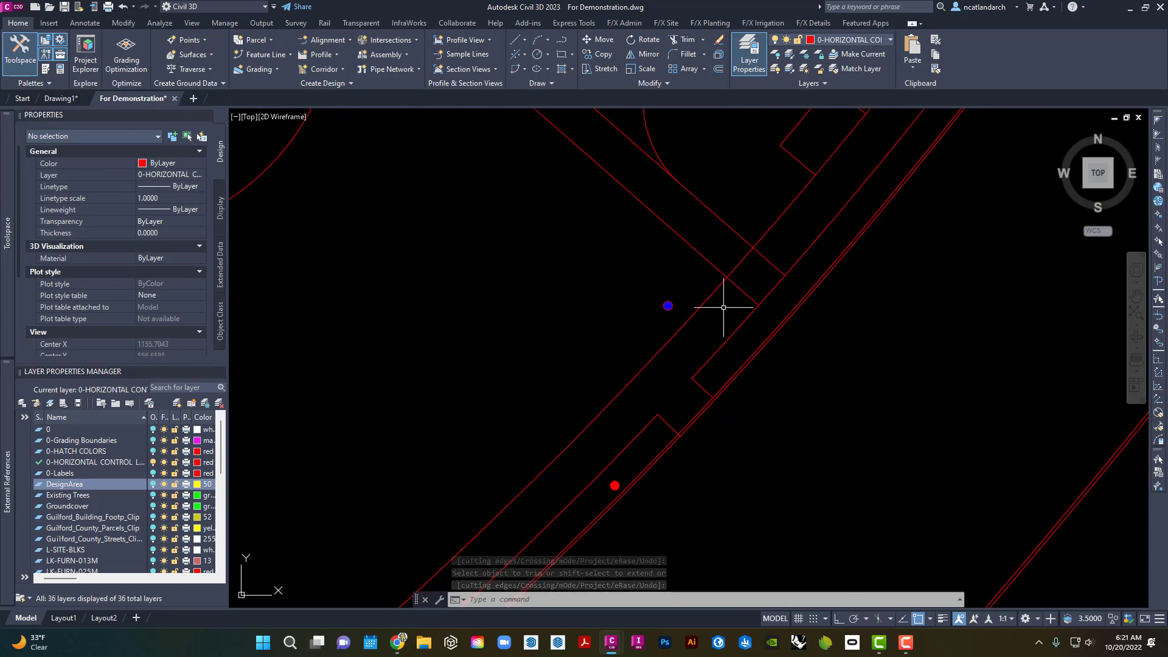
scroll(724, 304, "down", 4)
mouse_move(729, 295)
middle_mouse_down()
mouse_move(673, 373)
mouse_move(629, 401)
middle_mouse_up()
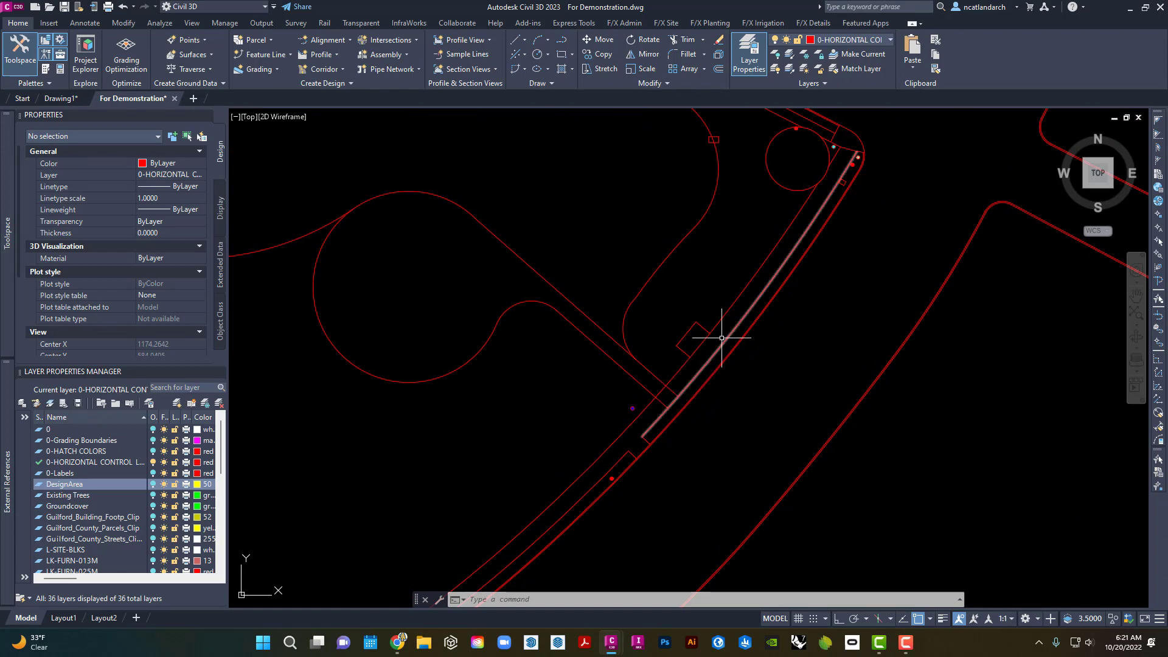
scroll(660, 419, "up", 3)
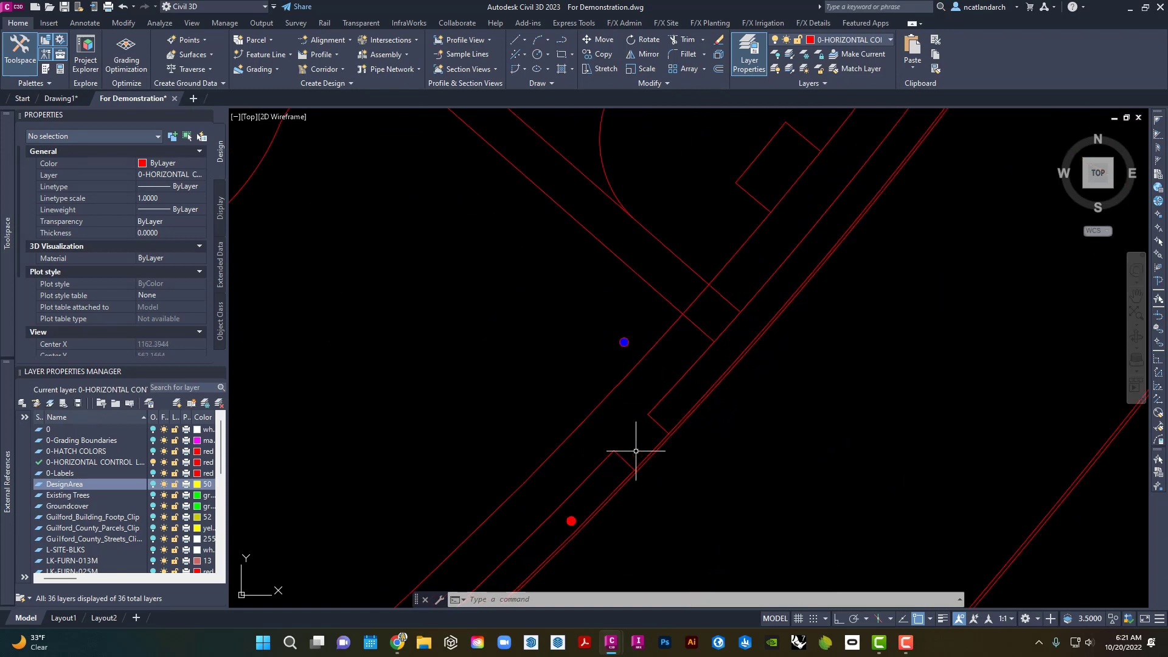
scroll(652, 435, "down", 6)
middle_click_drag(652, 434, 785, 305)
mouse_move(657, 332)
middle_mouse_down()
mouse_move(655, 311)
mouse_move(515, 444)
middle_mouse_up()
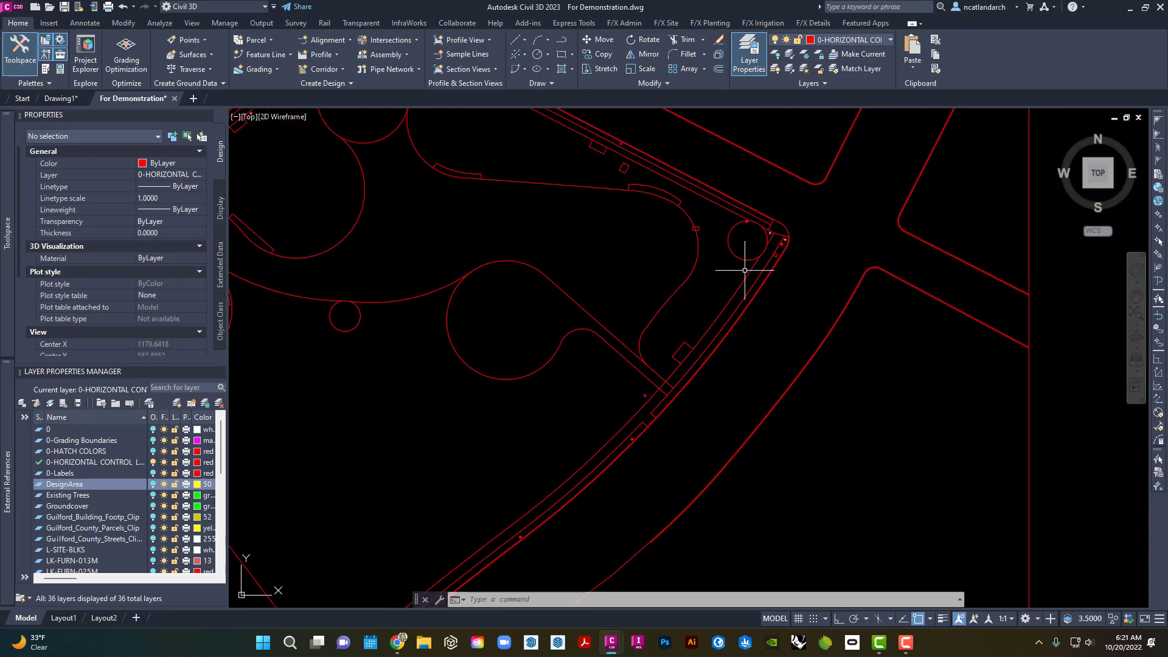
Examine the rounded east corner, the path loop and the curved strips along the northern path for remaining overruns.
scroll(745, 270, "up", 5)
scroll(761, 368, "up", 5)
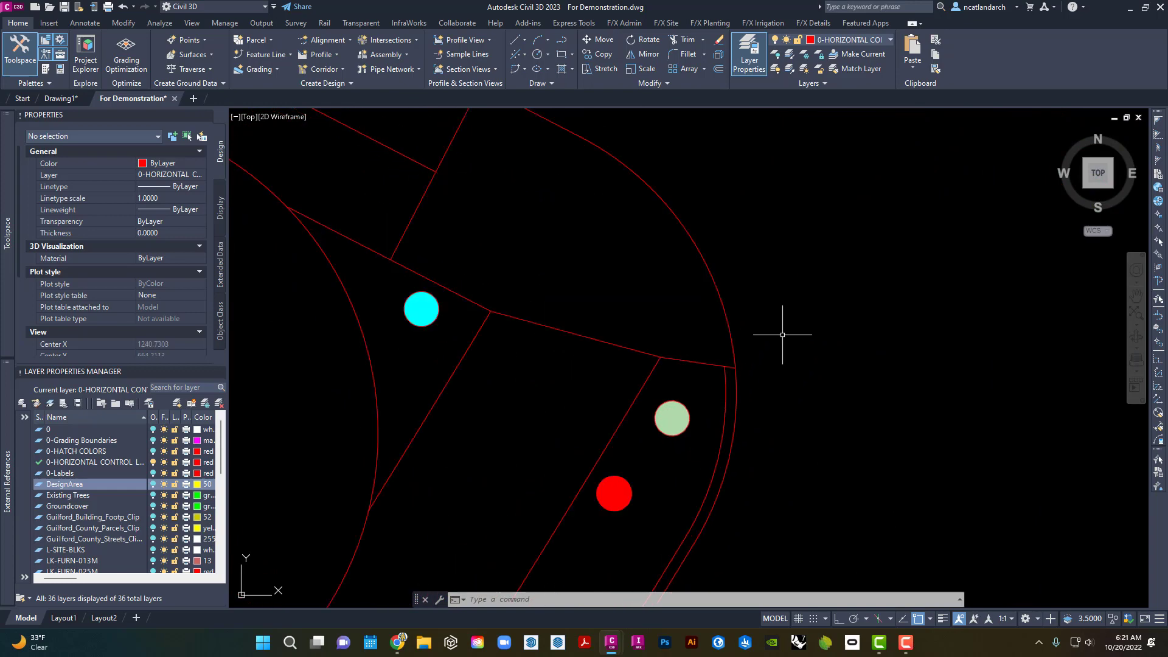
scroll(789, 317, "down", 9)
middle_click_drag(574, 432, 691, 341)
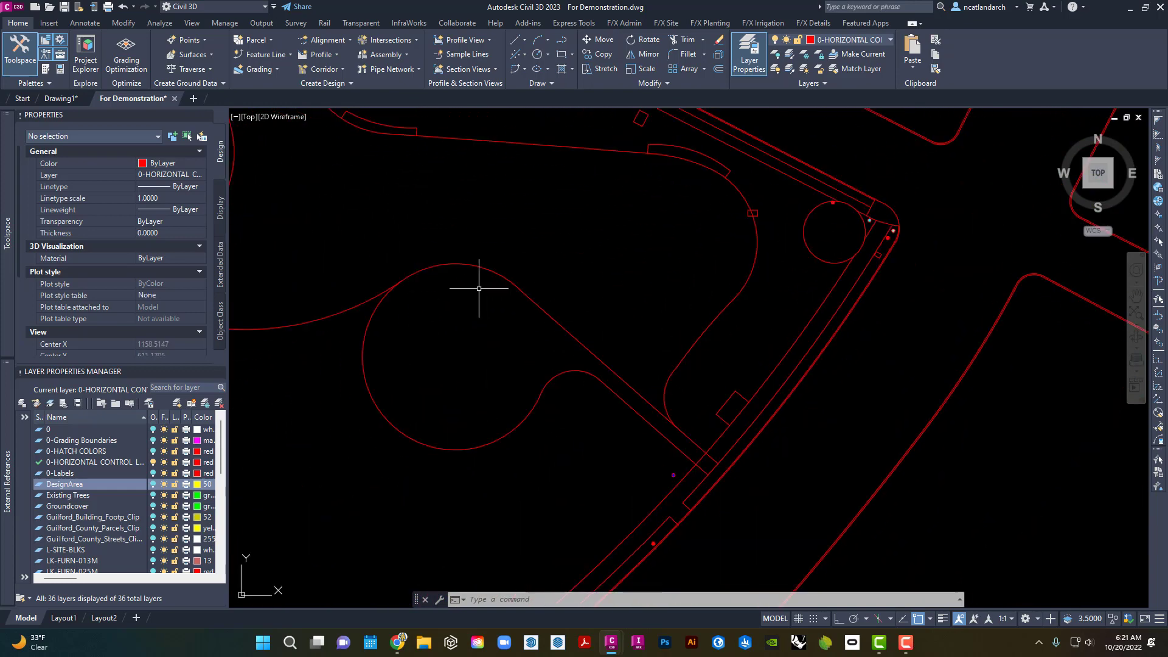
scroll(618, 446, "down", 5)
scroll(610, 293, "up", 8)
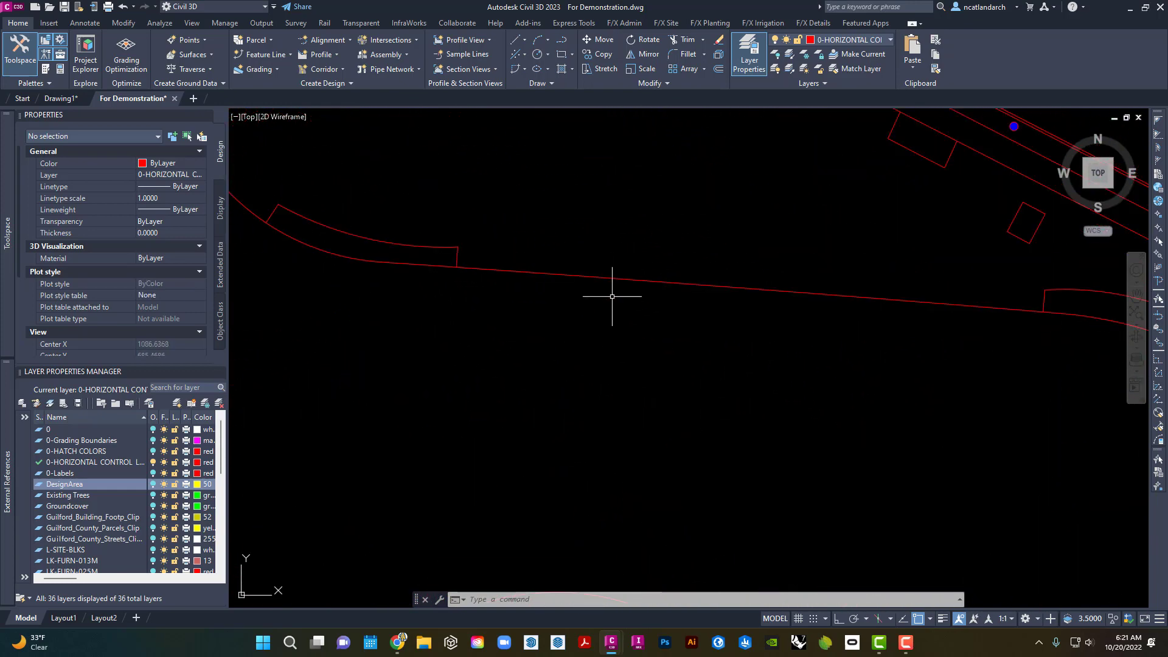
scroll(612, 296, "down", 8)
Remove duplicate and overlapping objects from all the horizontal control linework with OVERKILL, keeping the default comparison settings.
left_click(793, 489)
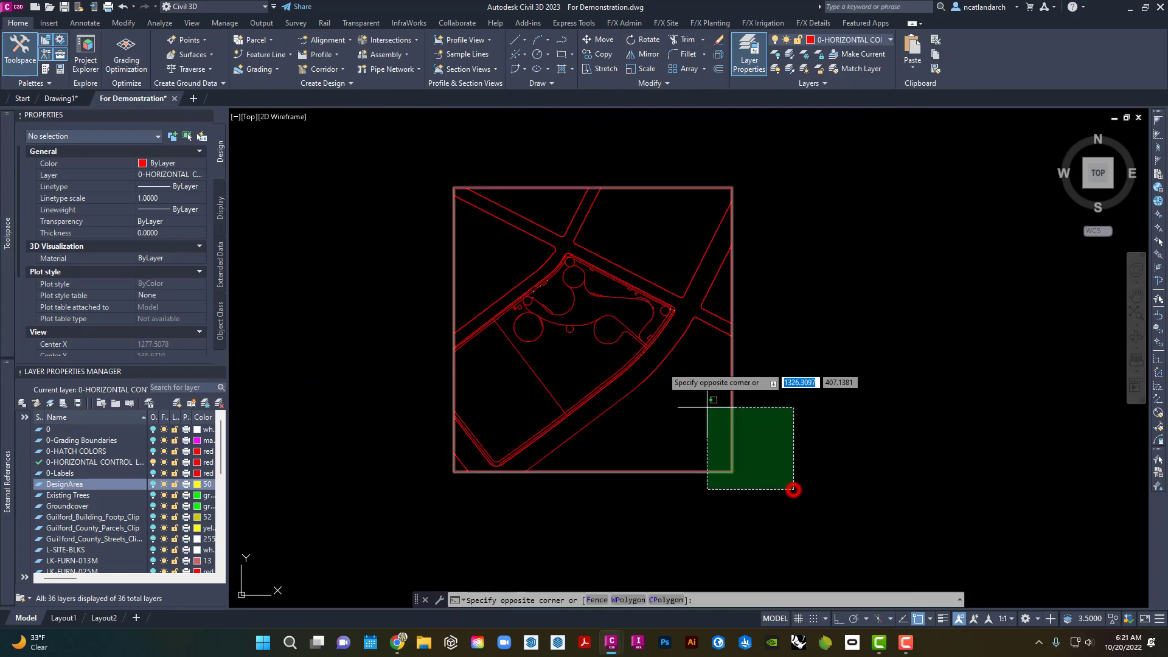
left_click(392, 162)
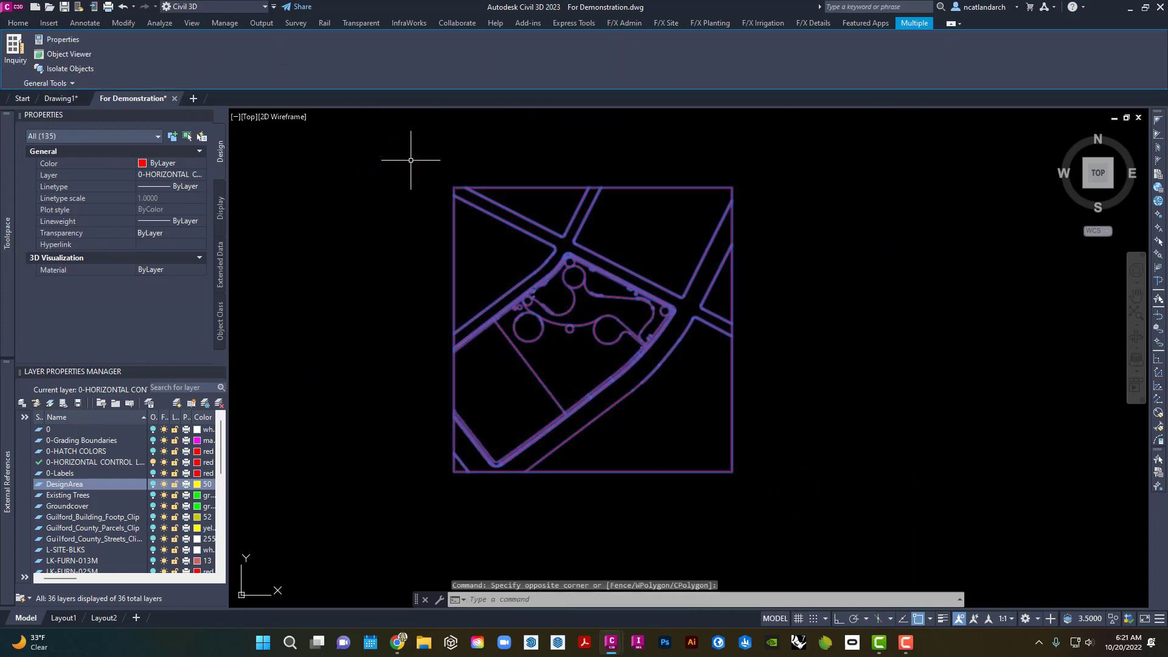
key("Return")
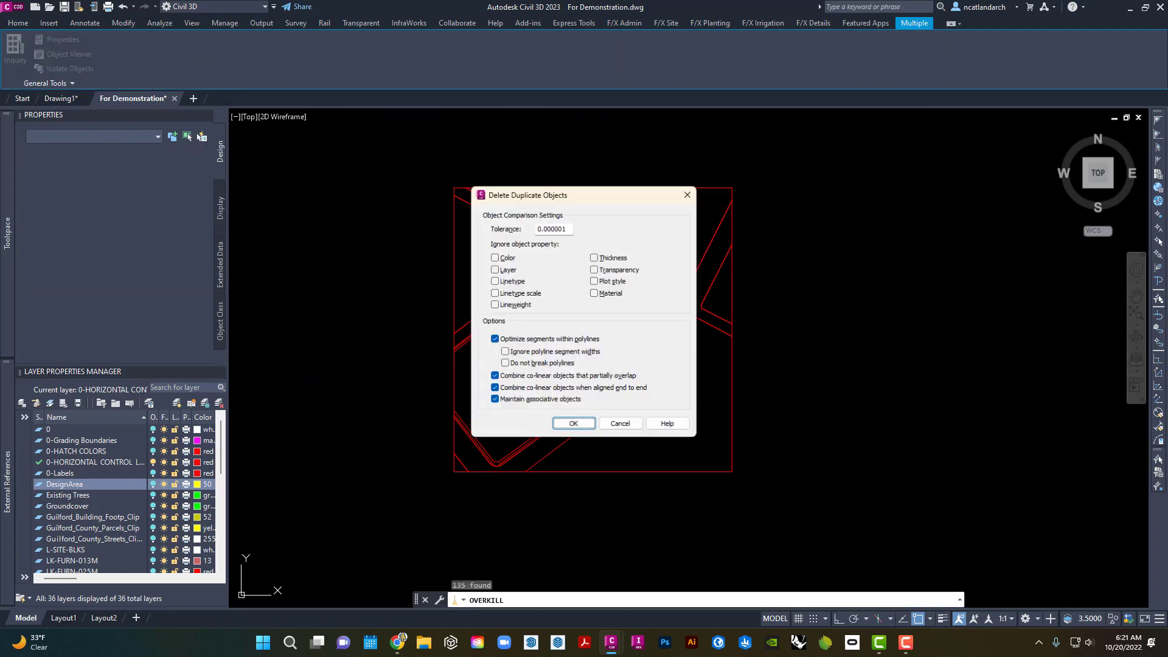
key("Return")
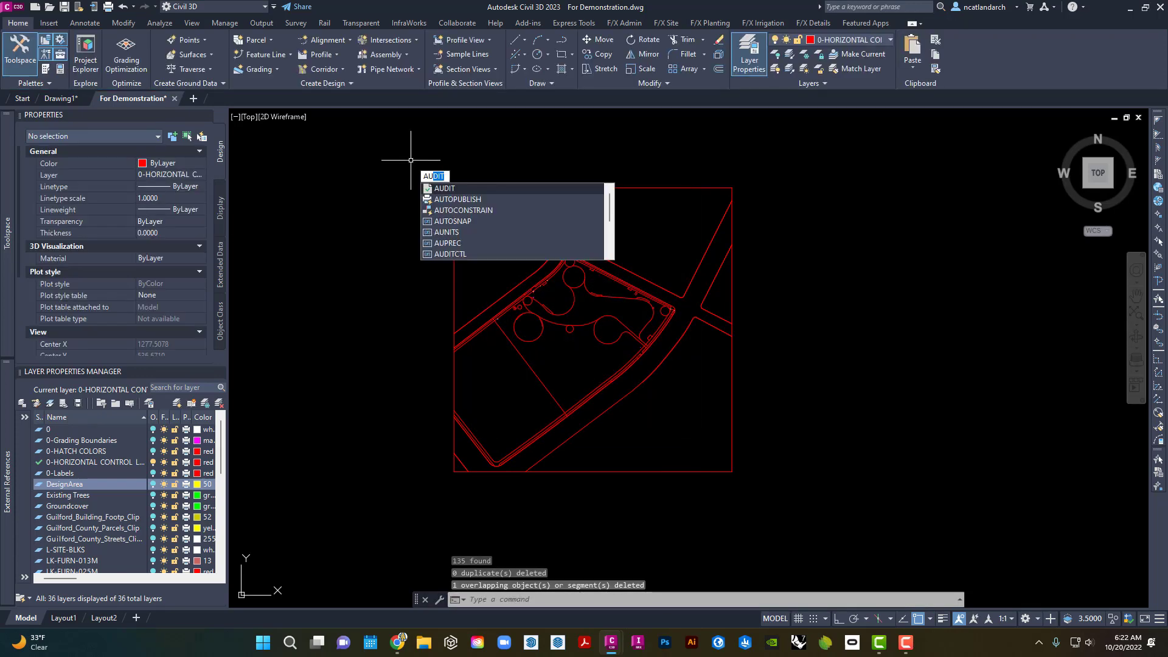
Run an AUDIT of the whole drawing to check it for errors.
key("Return")
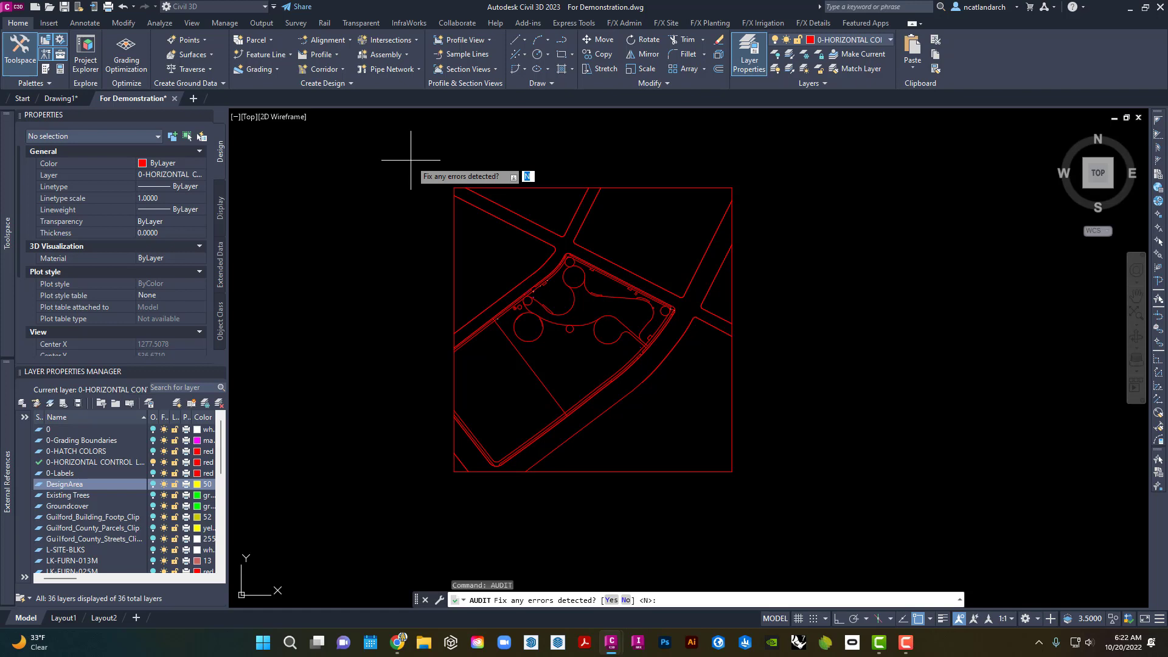
key("Return")
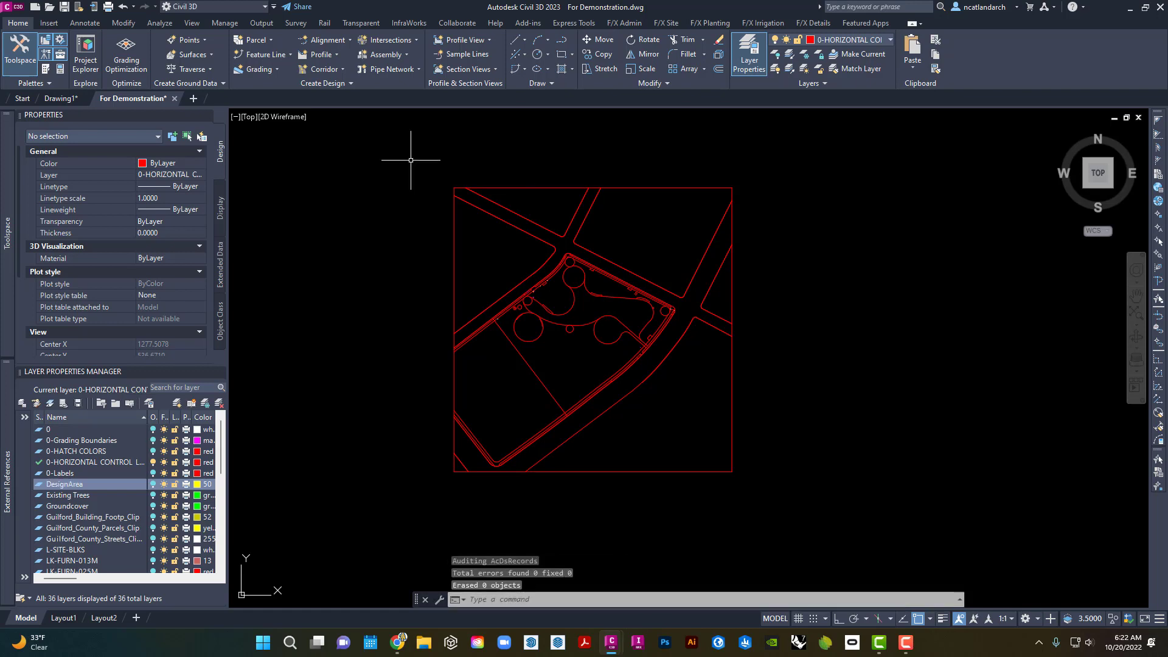
scroll(549, 275, "up", 8)
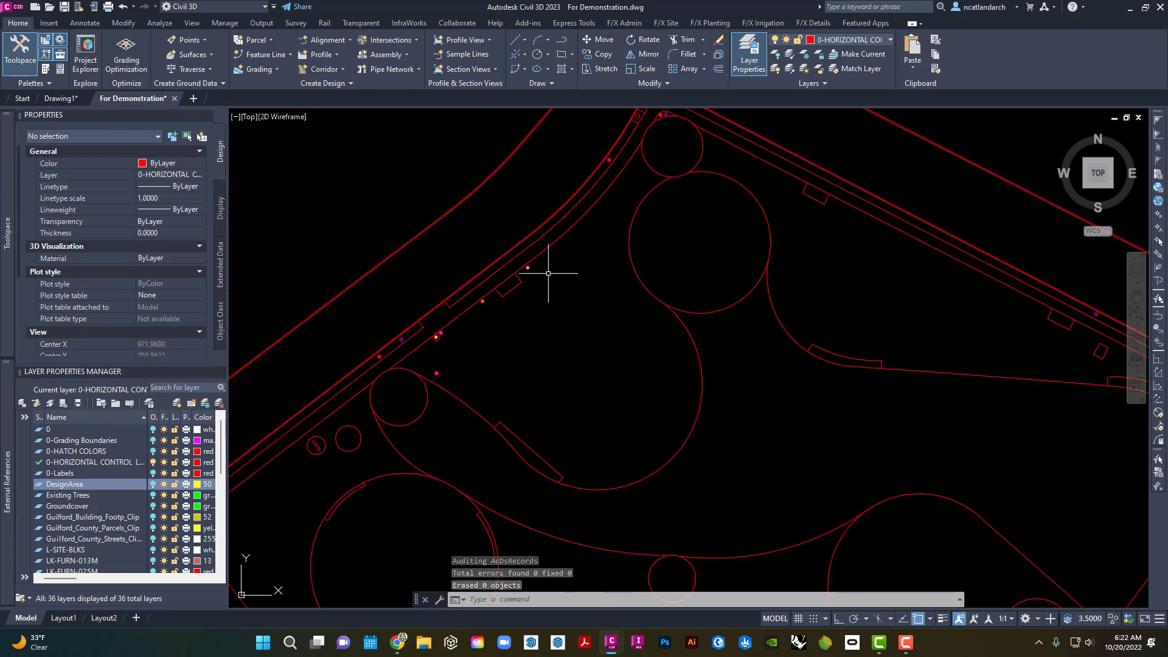
Turn all of the drawing's layers back on with LAYON.
scroll(549, 273, "down", 8)
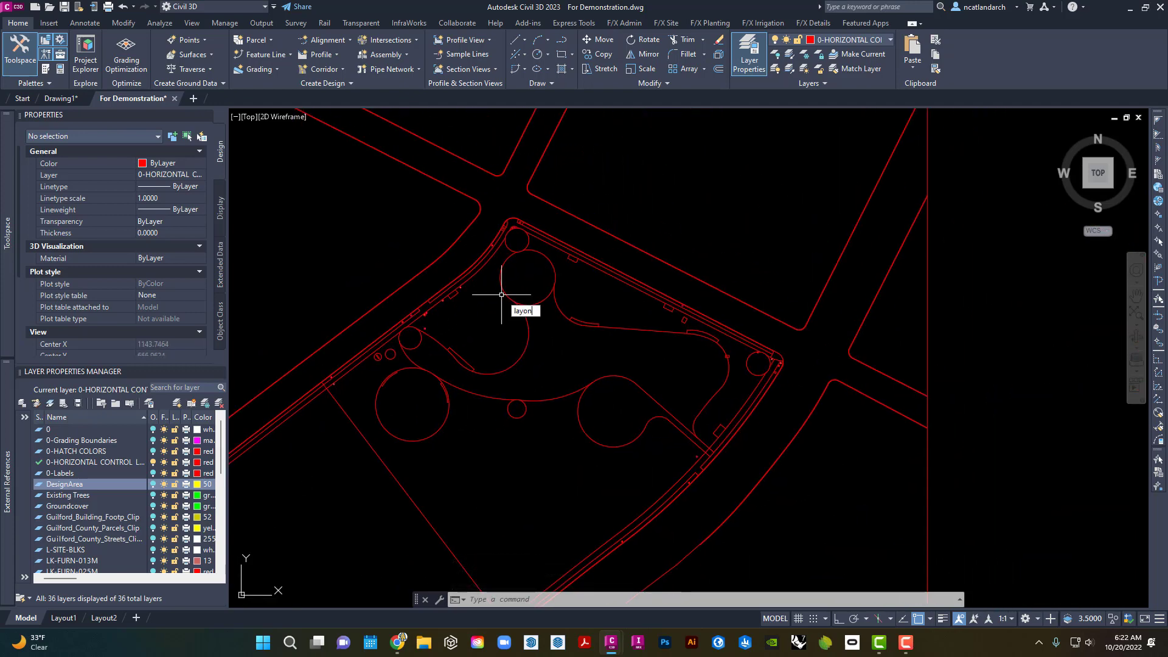
key("Return")
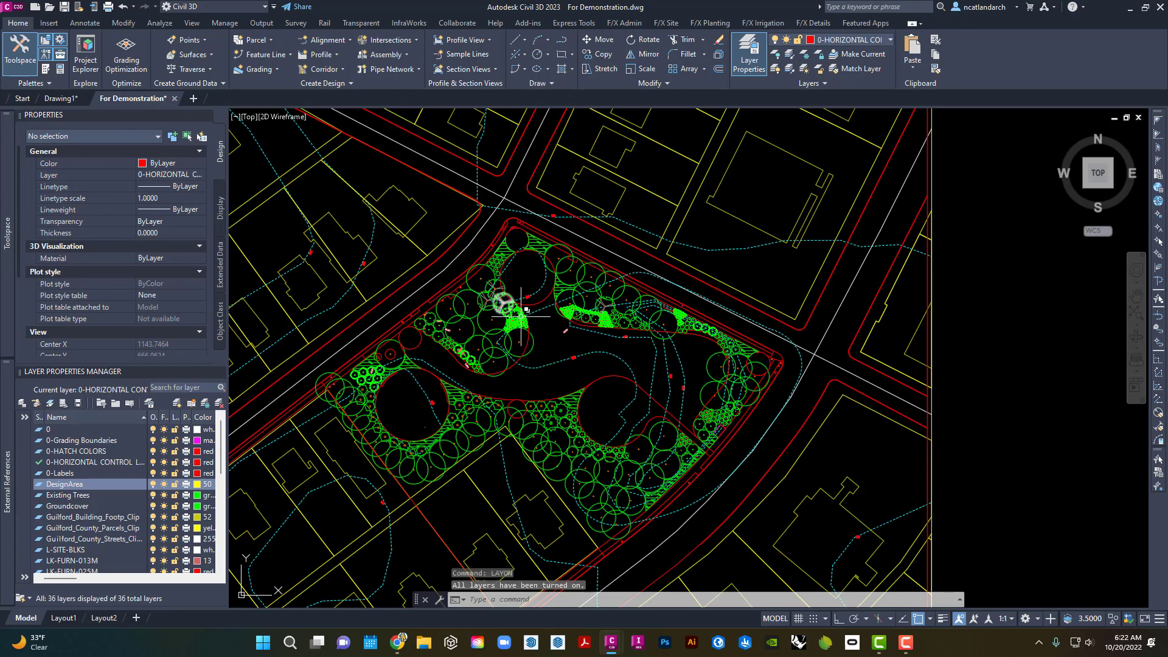
middle_click_drag(509, 301, 501, 330)
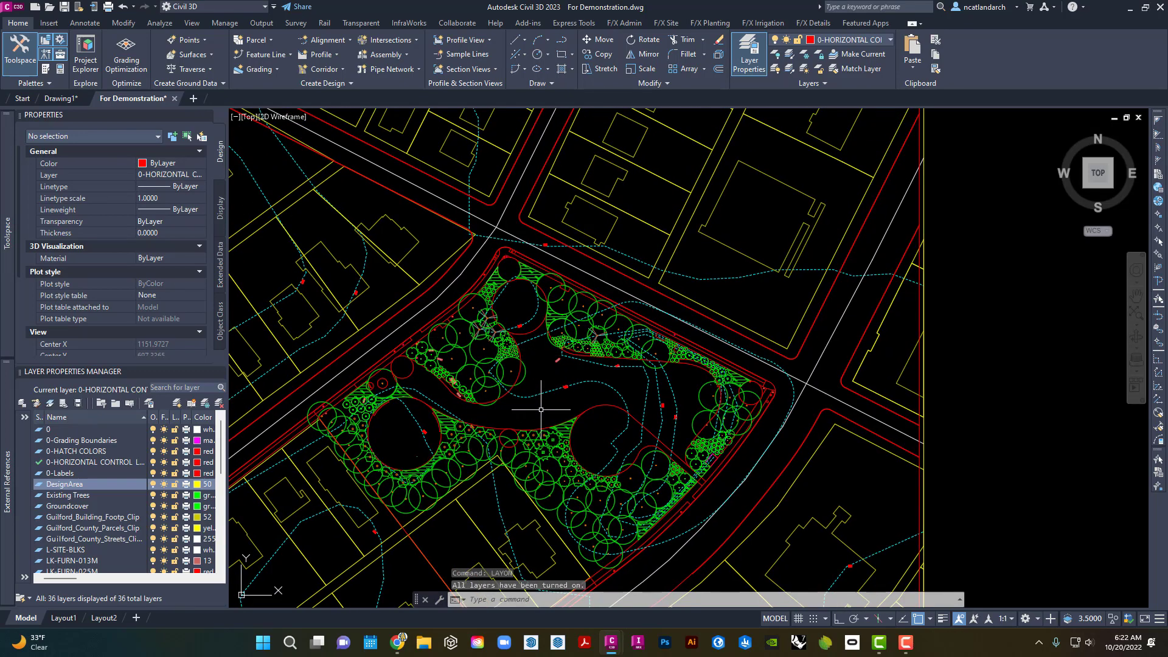
Freeze the layer of the parcel boundary polylines, Guilford_County_Parcels_Clip.
type("la")
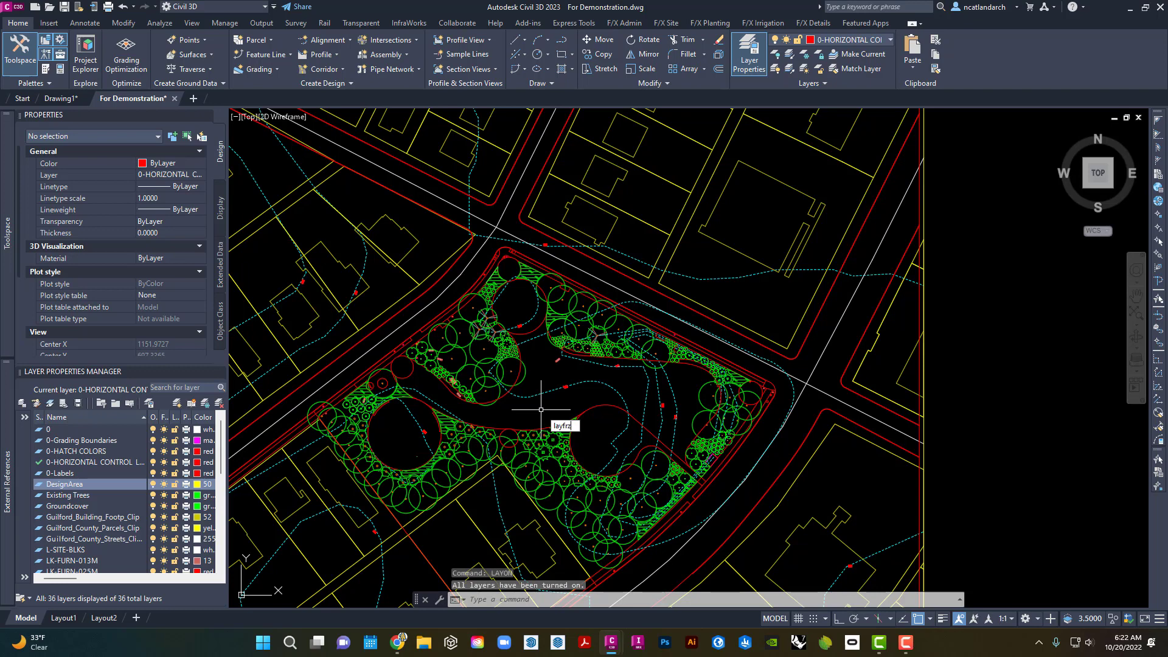
type("yfrz")
key("Return")
left_click(411, 279)
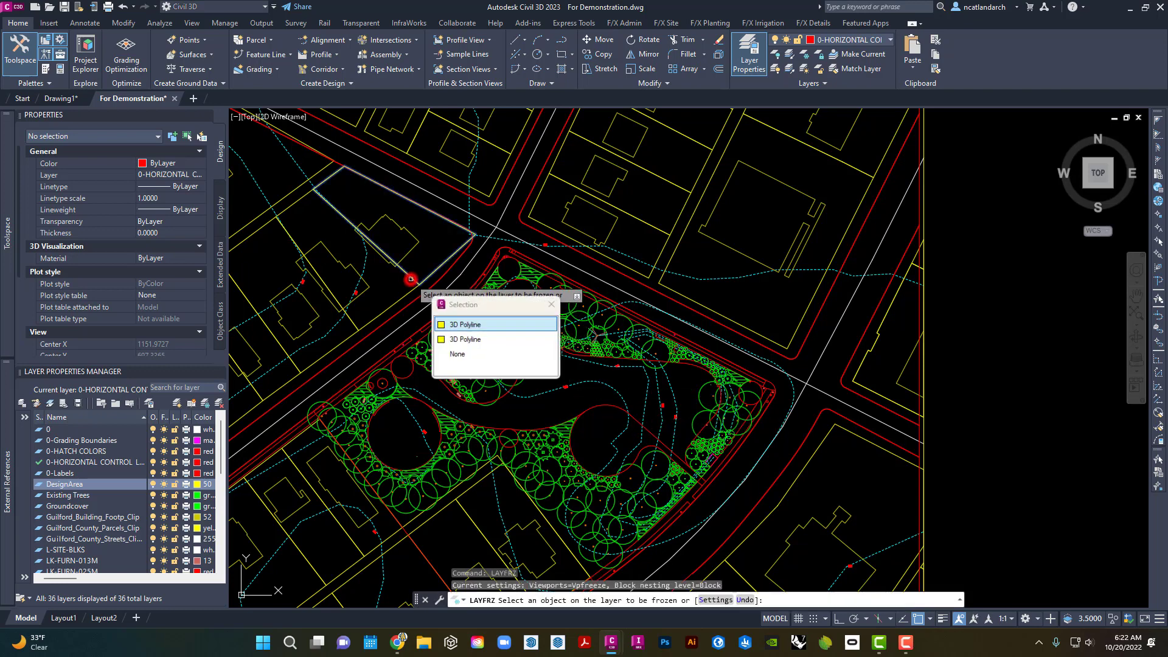
left_click(462, 324)
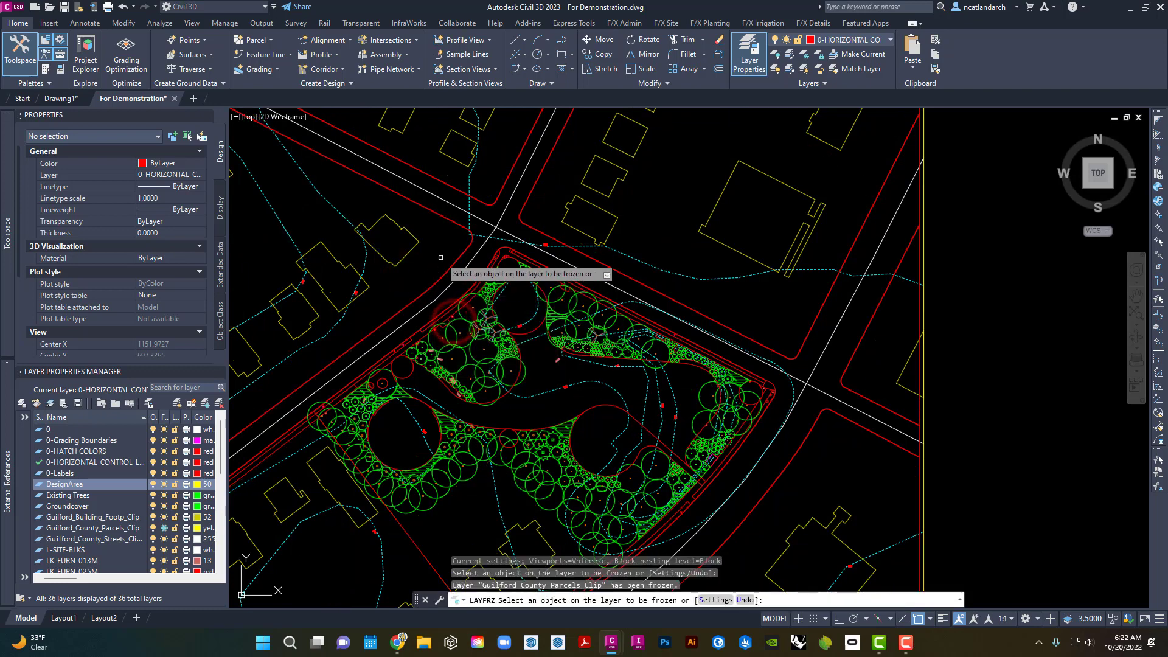
Freeze the street centerline layer Guilford_County_Streets_Clip1 and the contour label layer 0-Labels.
left_click(474, 254)
scroll(349, 293, "up", 5)
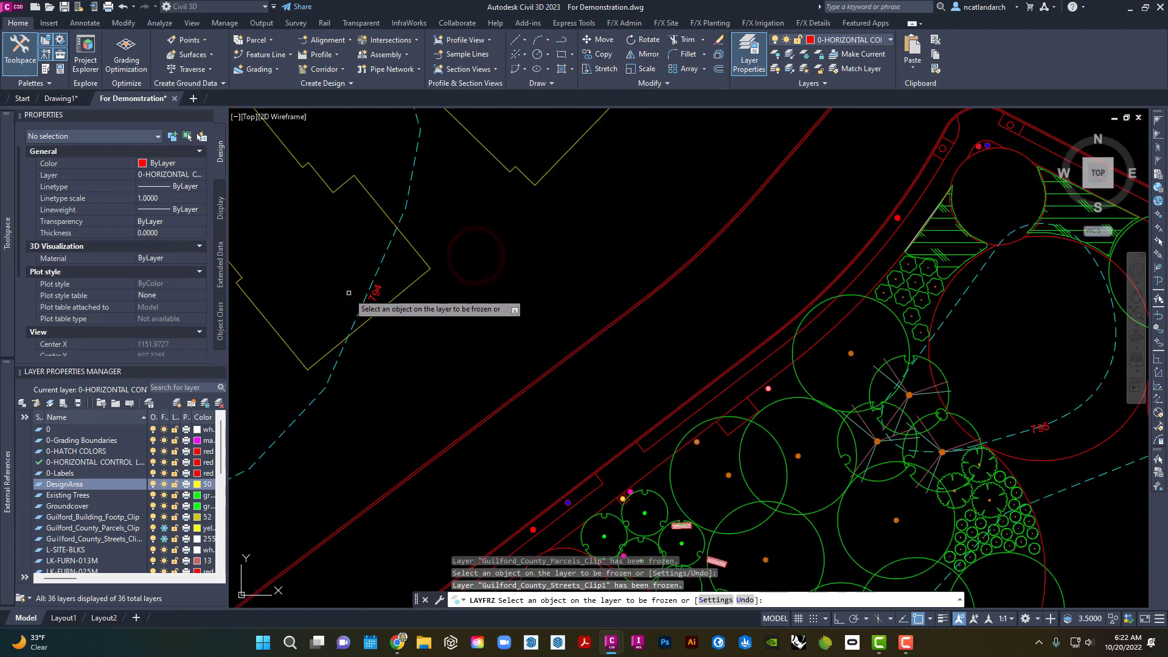
left_click(378, 286)
scroll(378, 287, "down", 6)
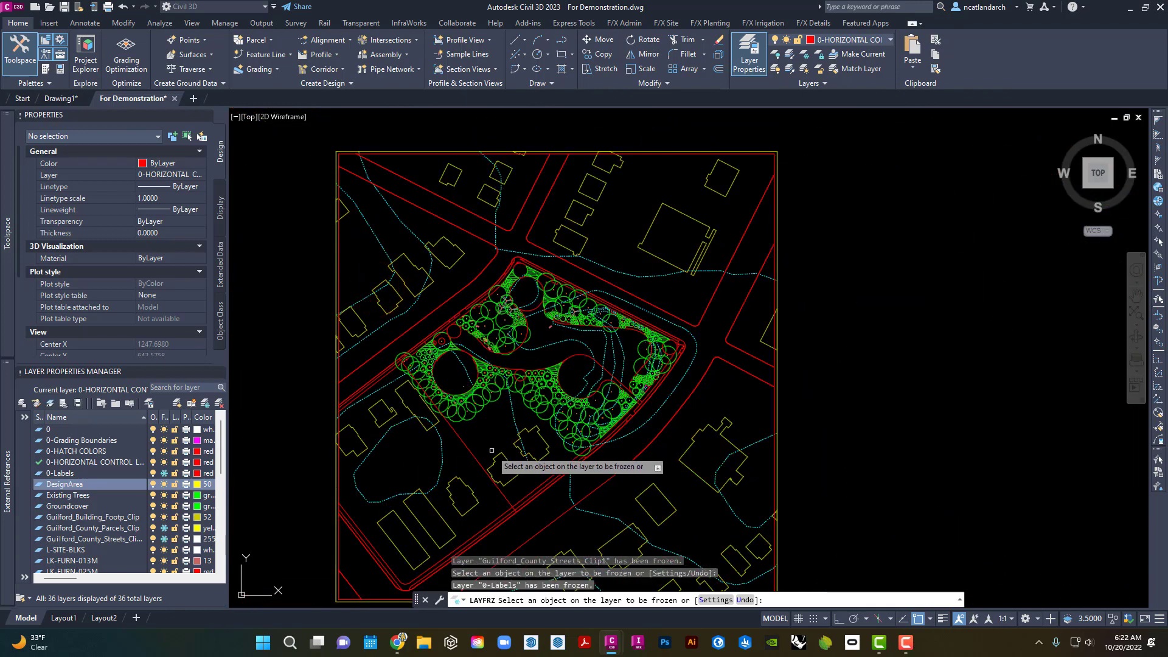
scroll(486, 438, "up", 5)
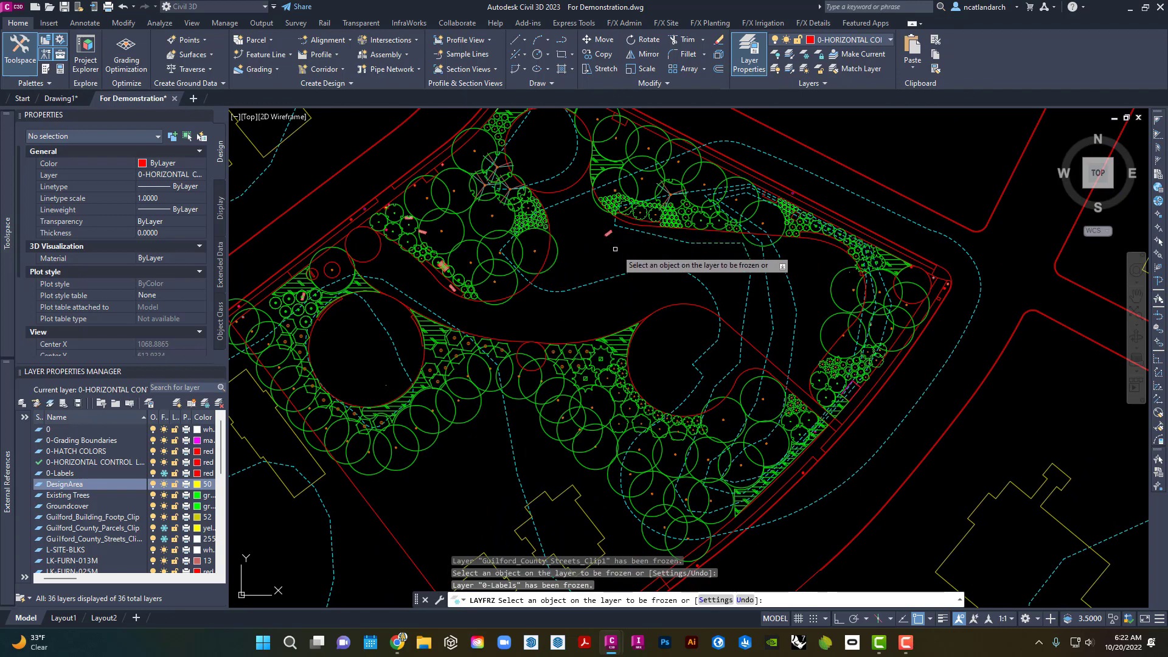
scroll(611, 255, "down", 6)
key("Return")
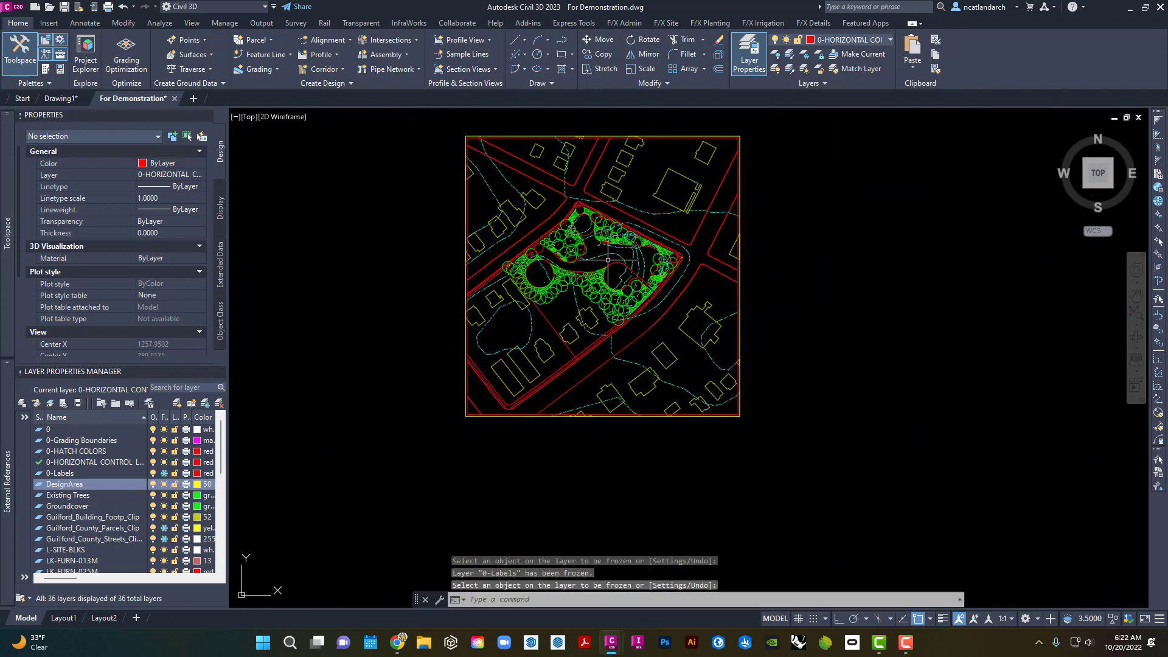
Freeze the DesignArea layer by picking the yellow outer boundary around the site.
scroll(755, 338, "up", 4)
type("la")
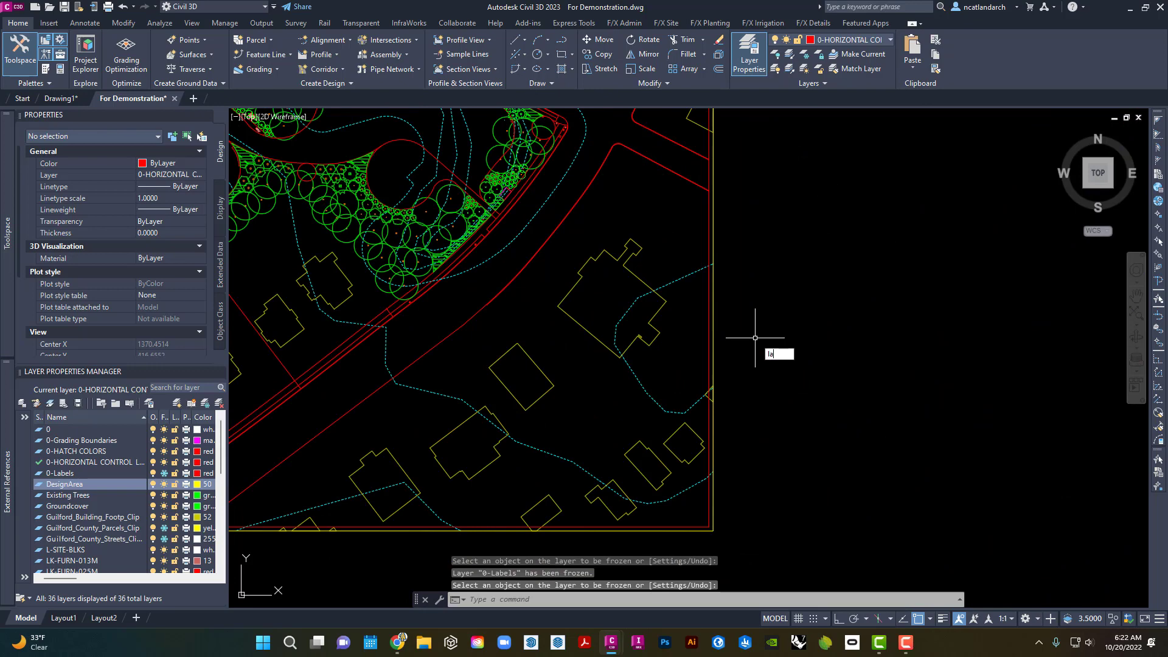
type("yfrz")
key("Return")
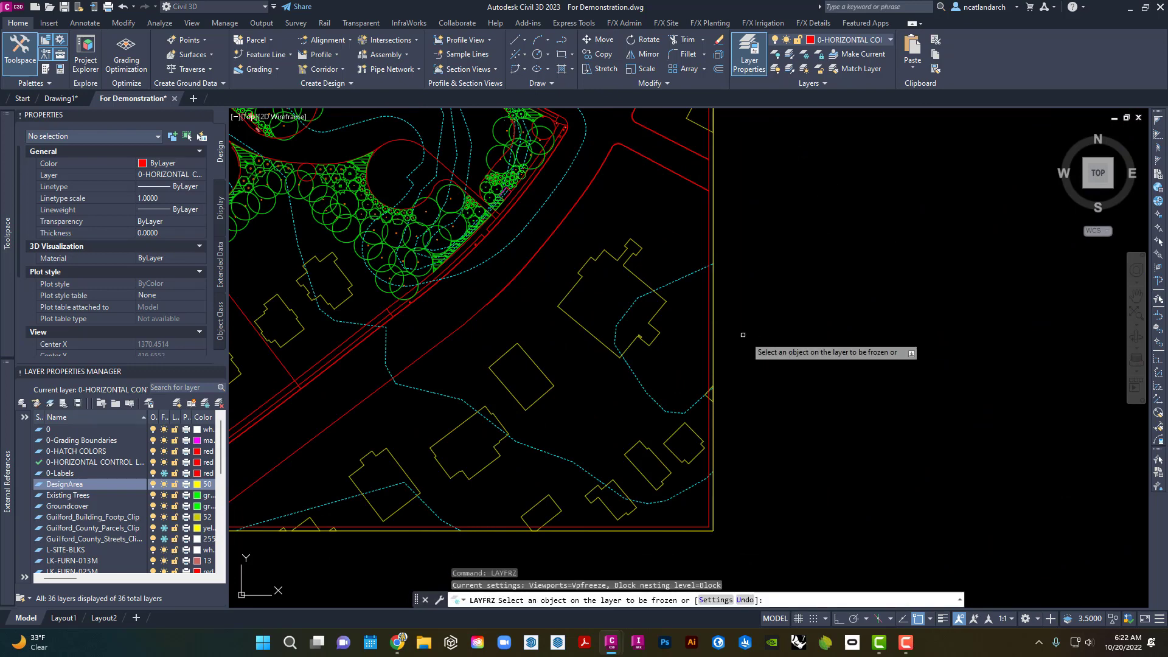
left_click(719, 333)
left_click(714, 338)
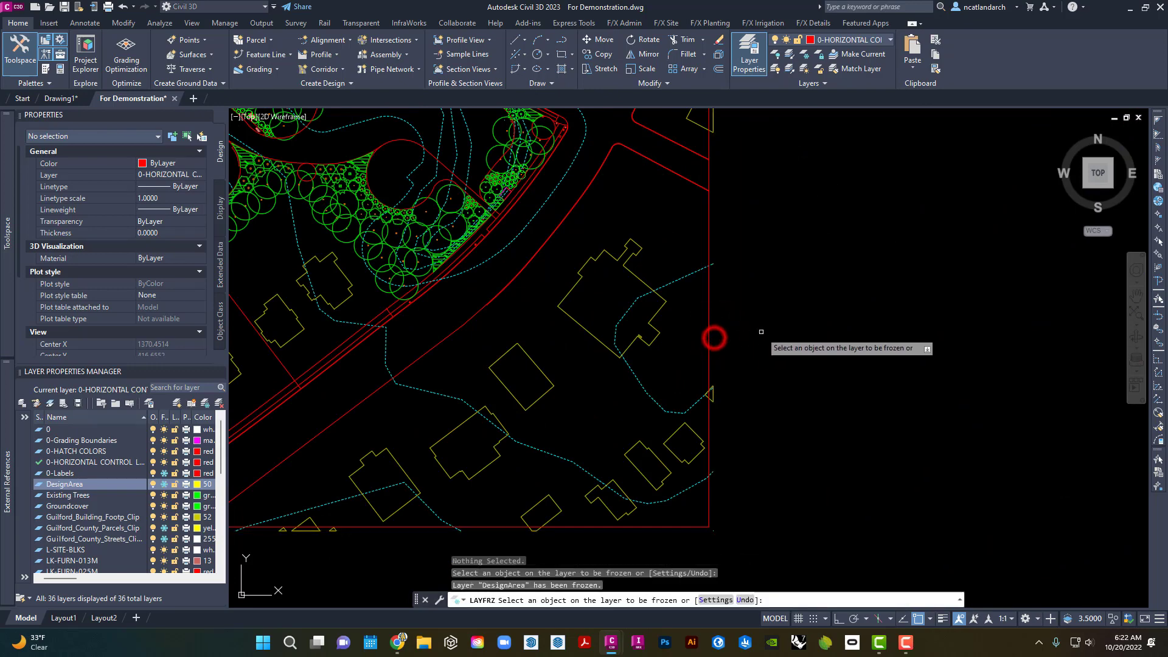
scroll(761, 332, "down", 6)
key("Return")
scroll(764, 300, "up", 3)
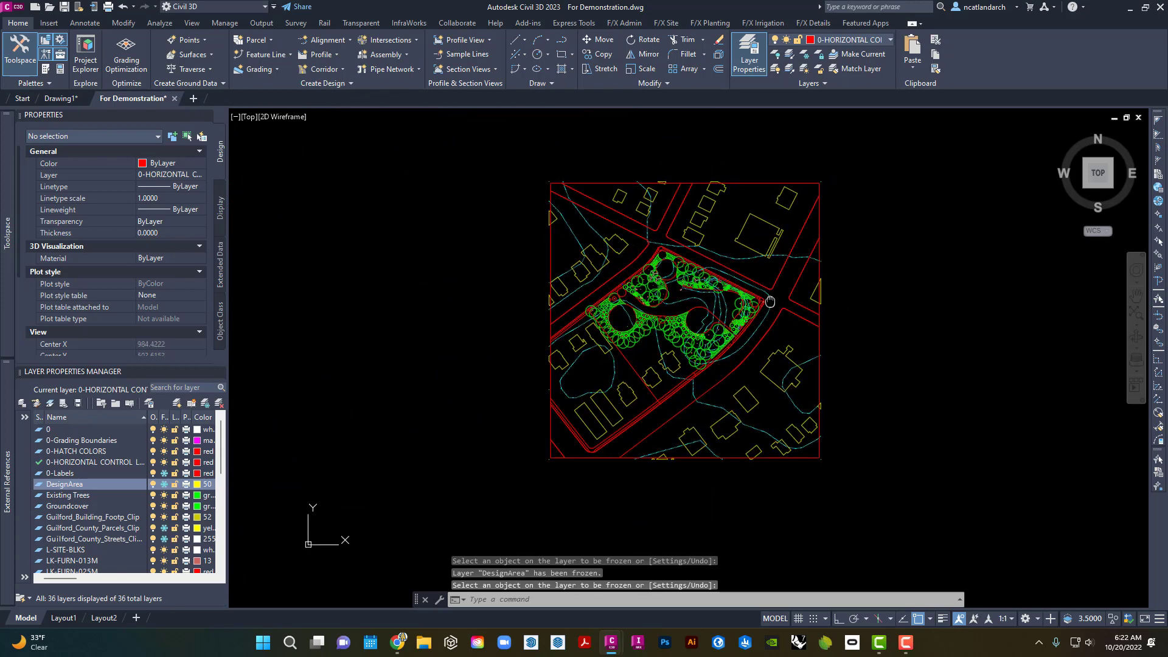
Select everything visible in the drawing and start a Write Block export of those objects.
left_click(785, 502)
key("Escape")
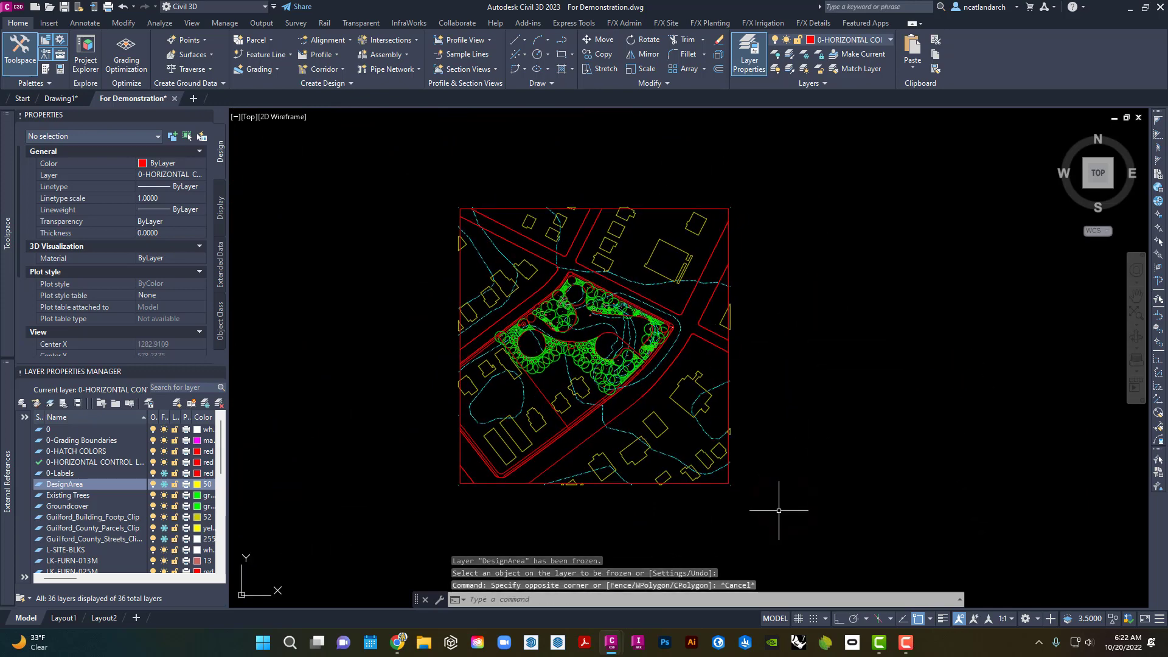
left_click(778, 517)
left_click(426, 178)
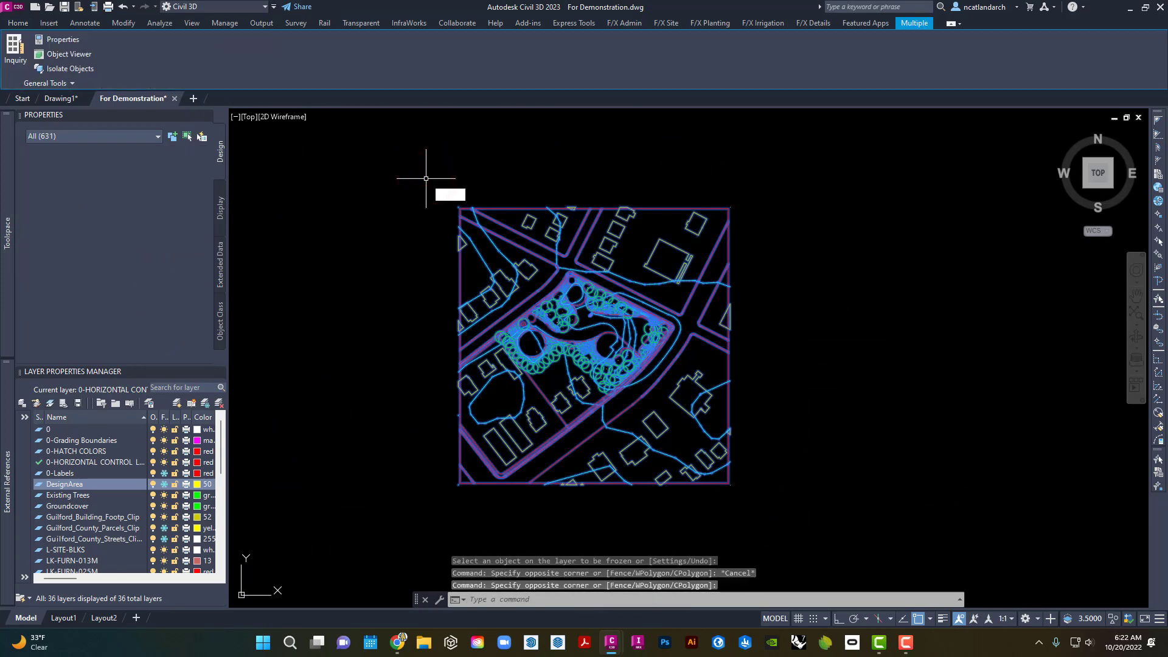
type("ww")
key("BackSpace")
type("block")
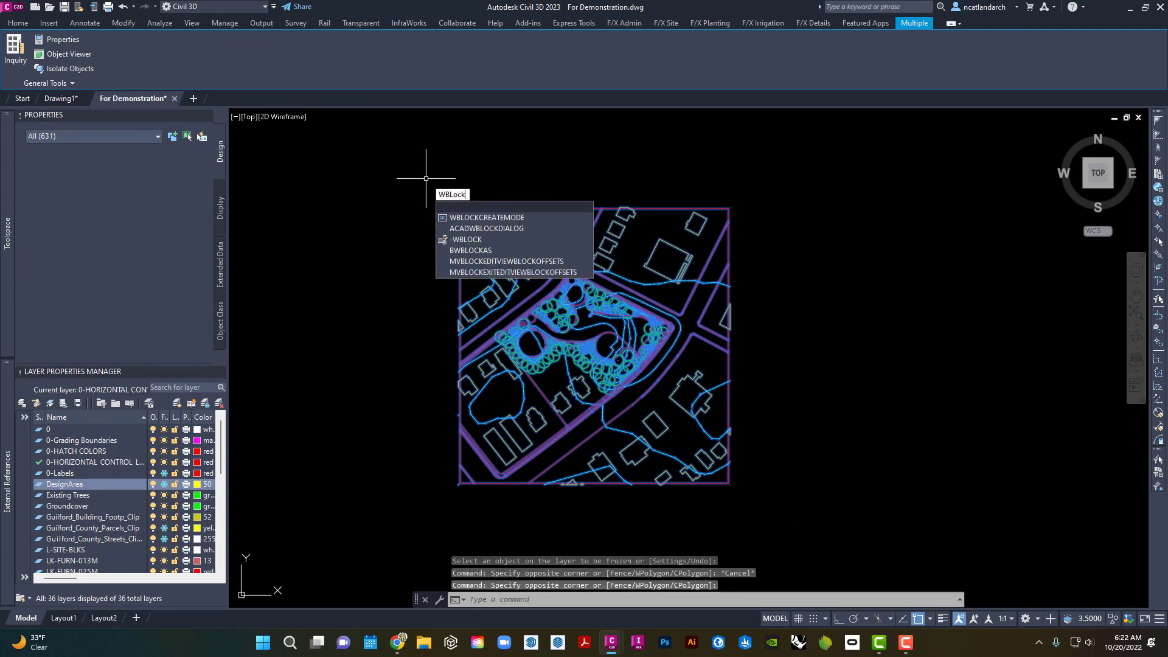
key("Return")
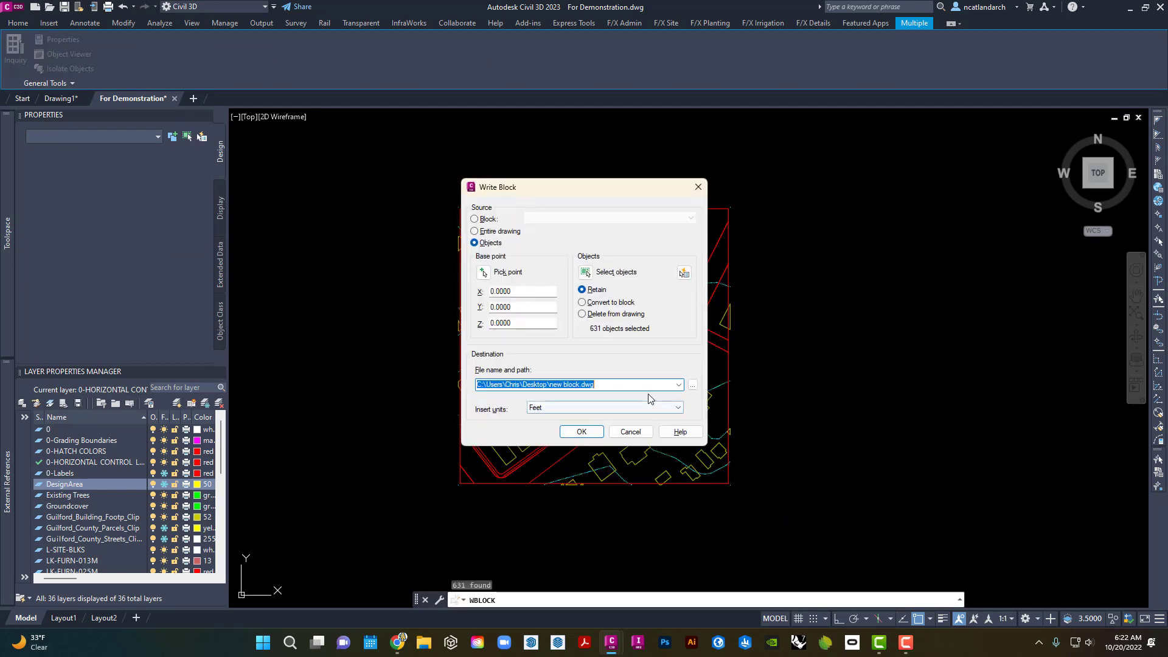
Write the block to a new Desktop drawing named with the person's first name and 2, including the AutoCAD Map information.
left_click(693, 384)
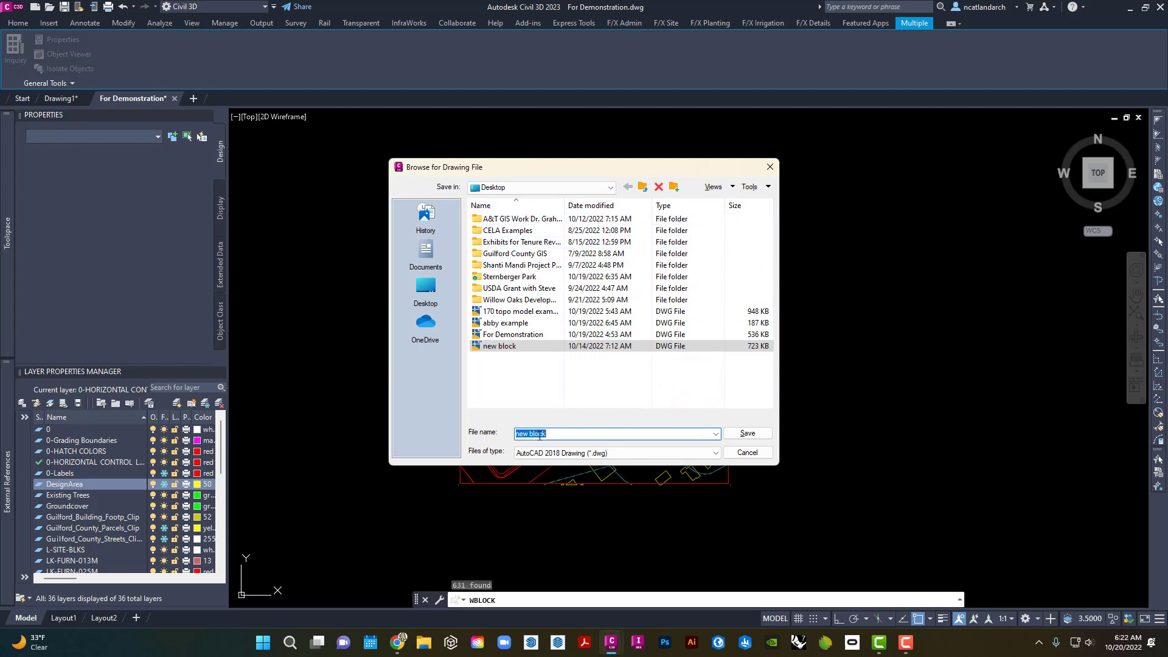
double_click(560, 433)
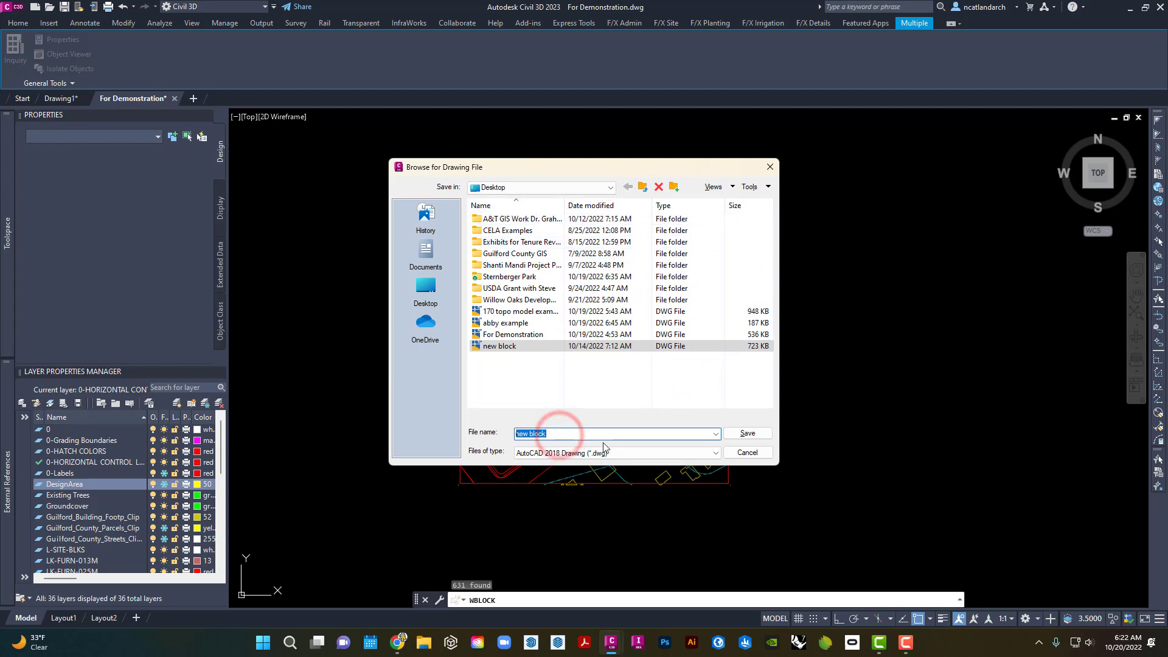
type("ab")
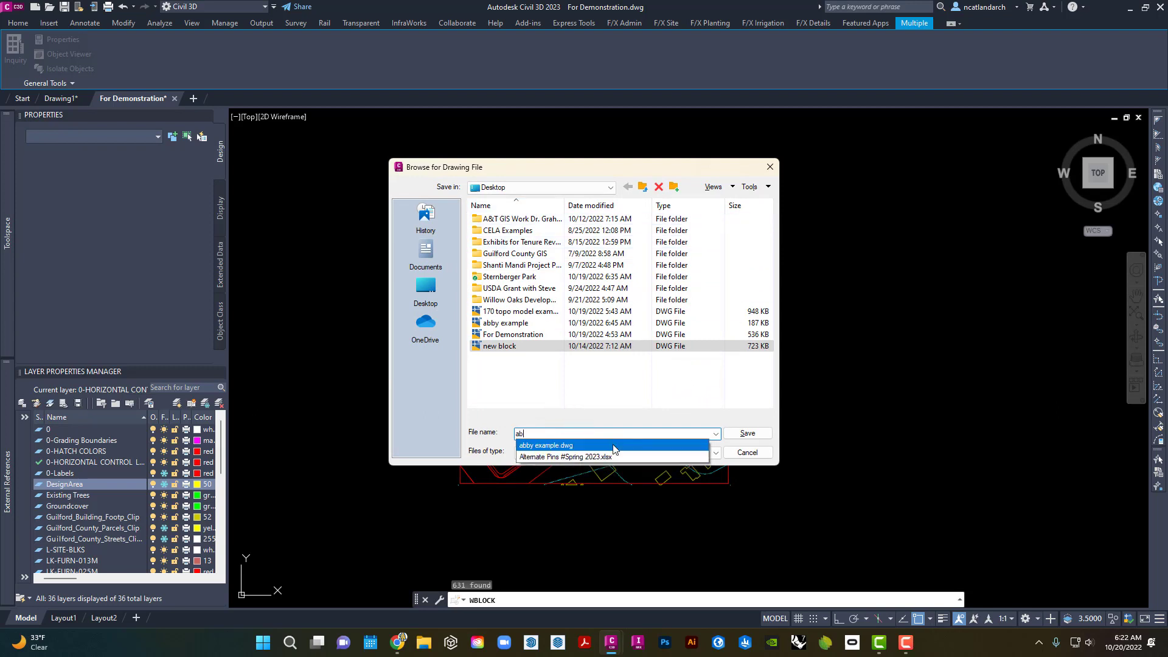
type("by 2")
key("Return")
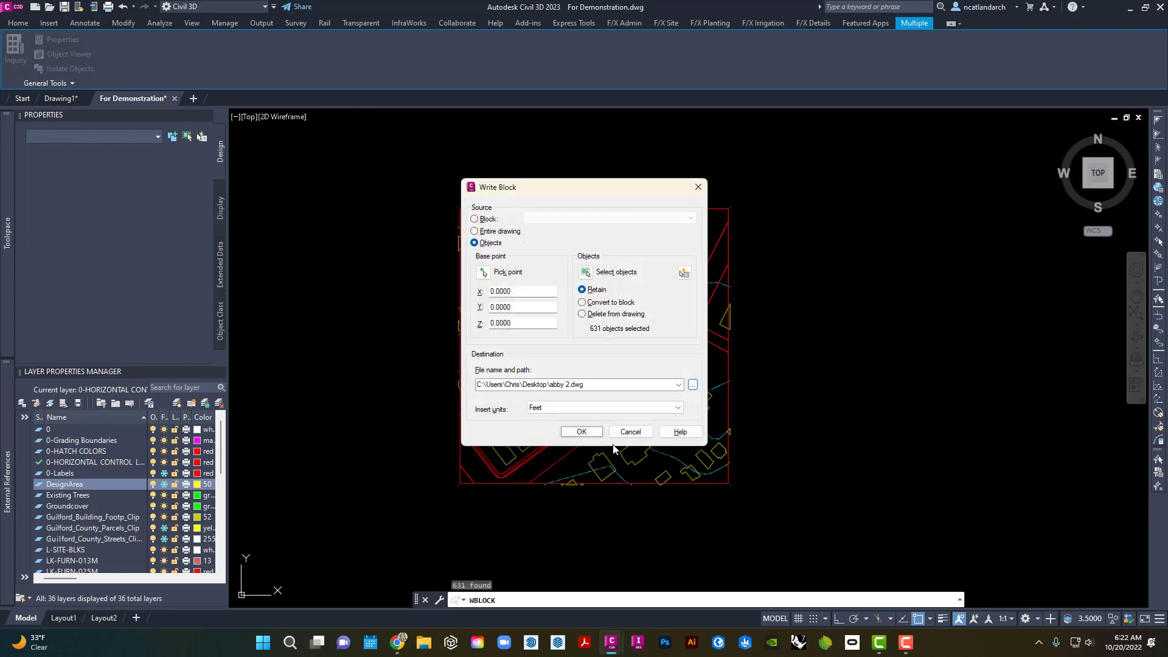
left_click(577, 433)
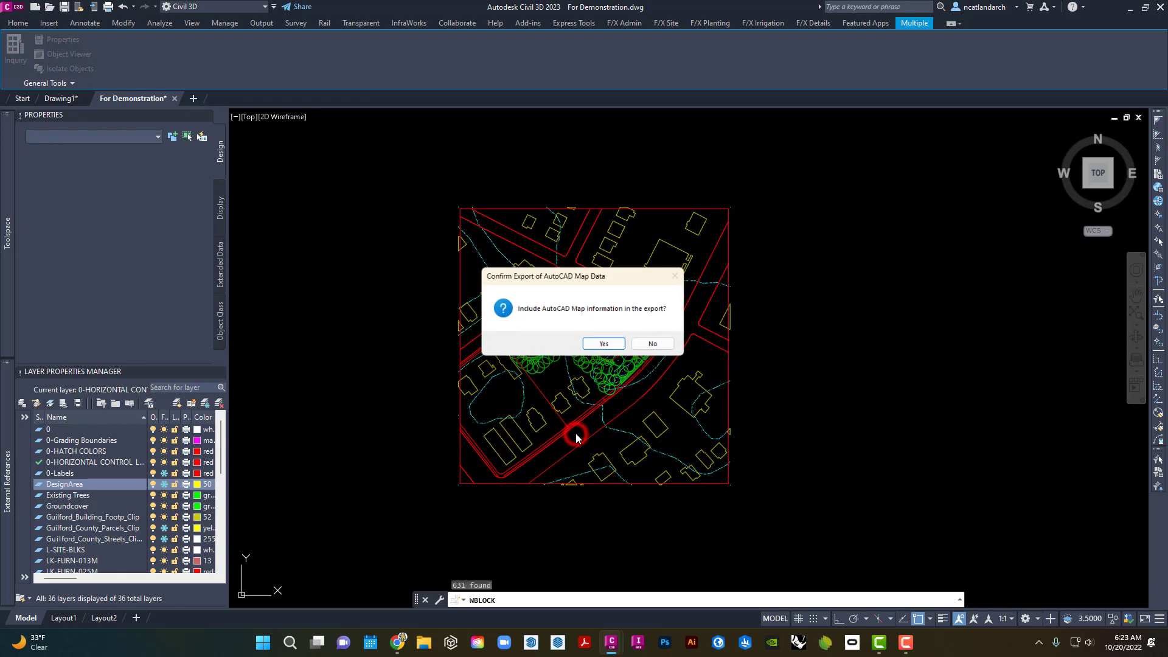
left_click(600, 346)
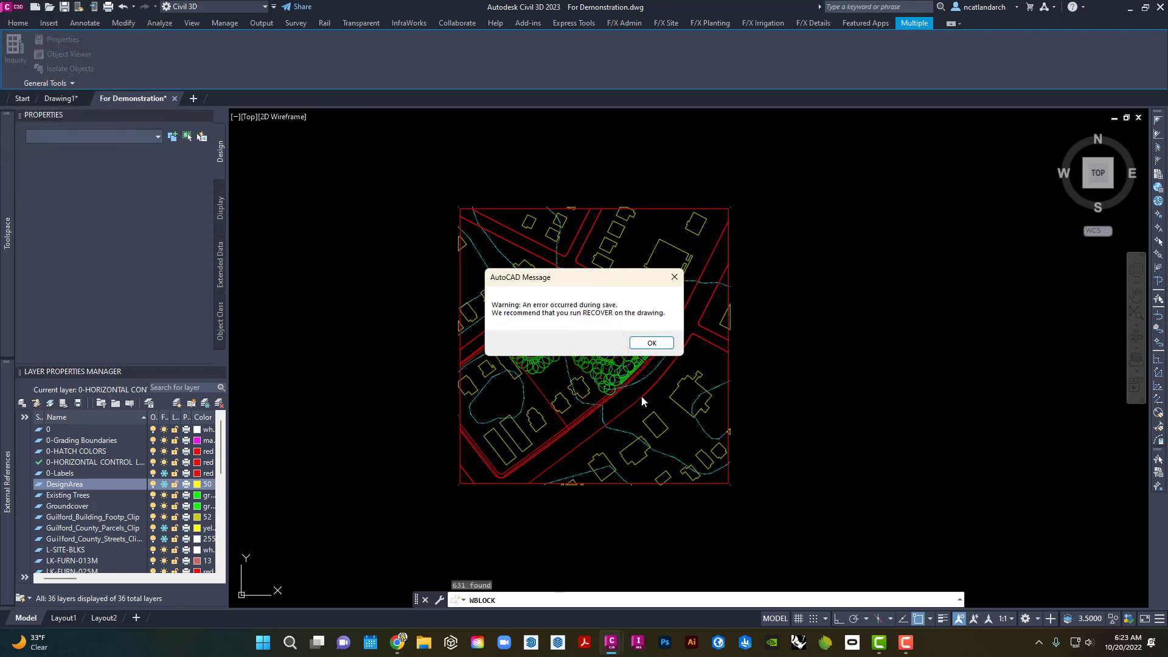
left_click(650, 344)
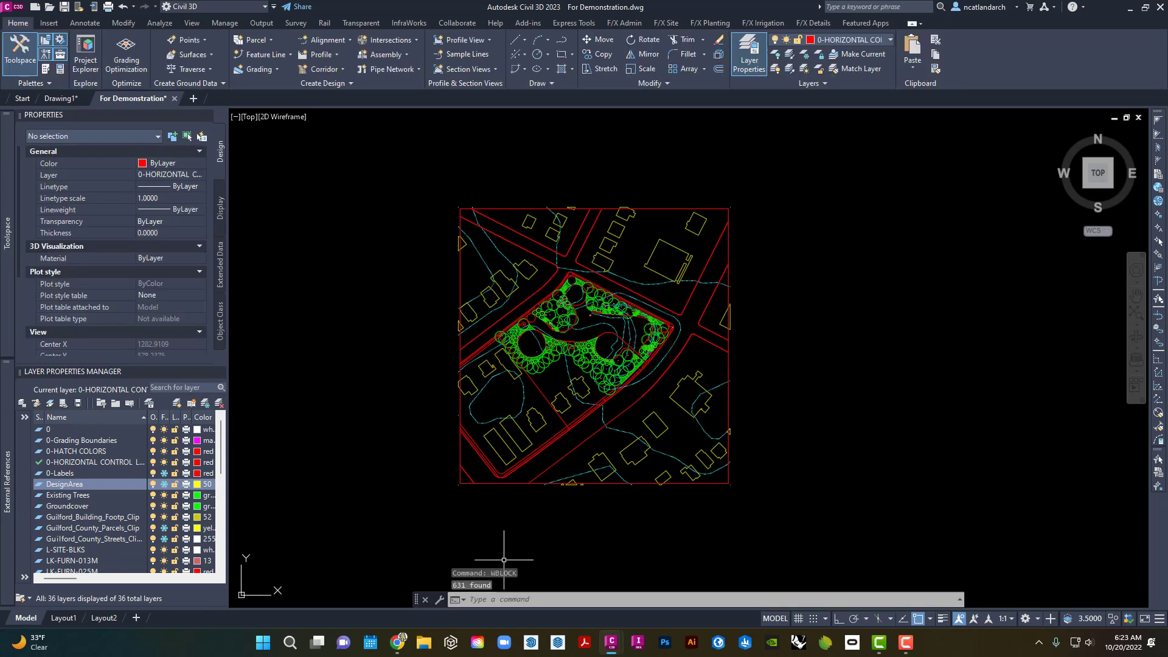
Launch SketchUp and minimize the Civil 3D window to reach the SketchUp welcome screen.
left_click(530, 644)
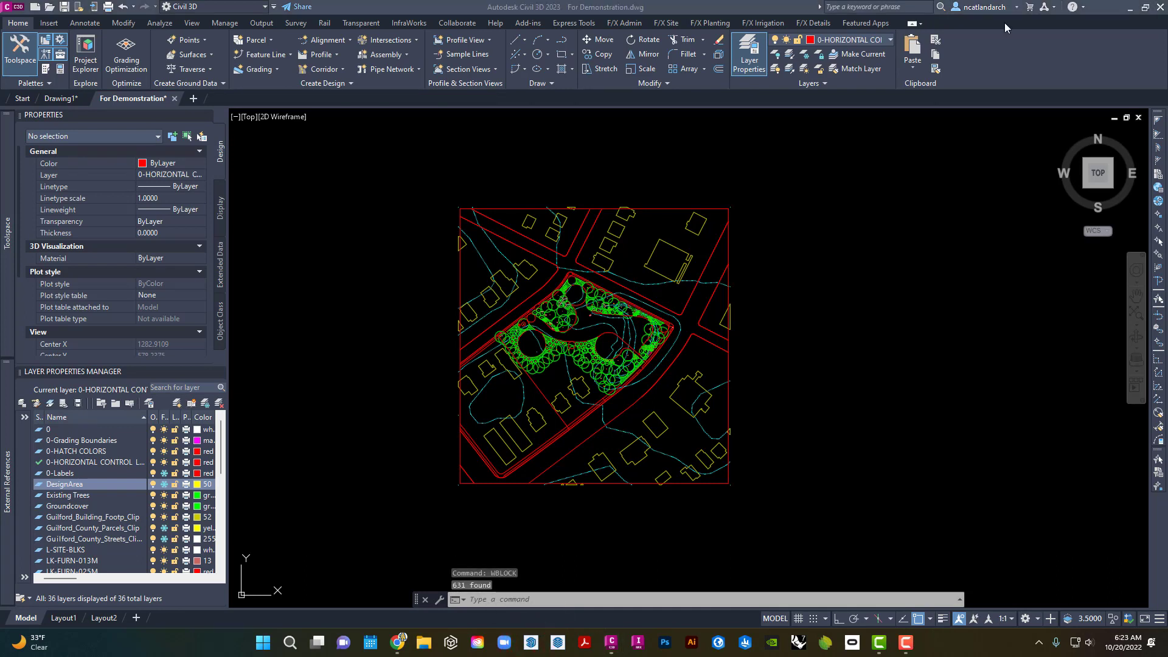
left_click(1132, 9)
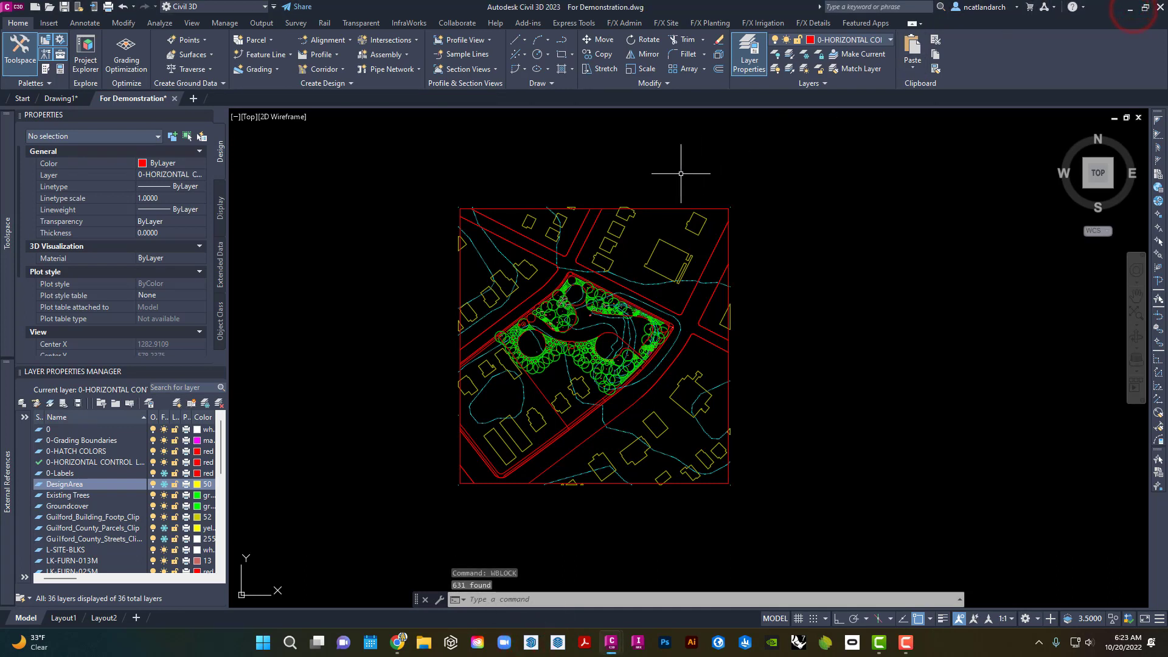
left_click(1131, 10)
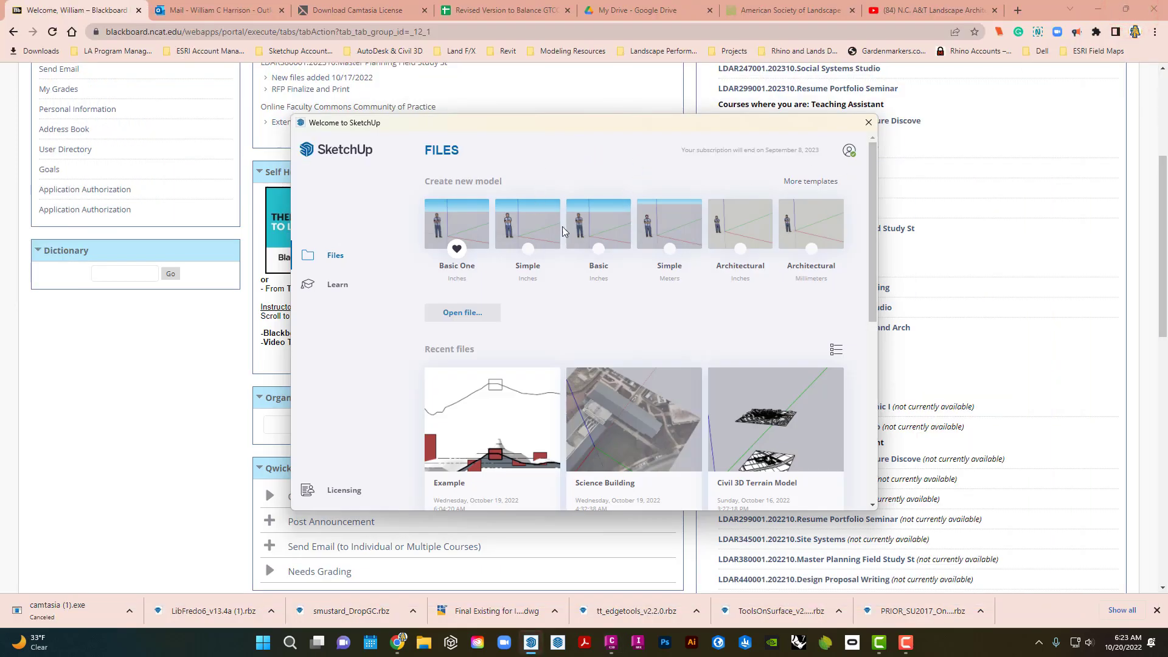
Start a new model from the Basic One template and open the current style's edge settings.
left_click(458, 227)
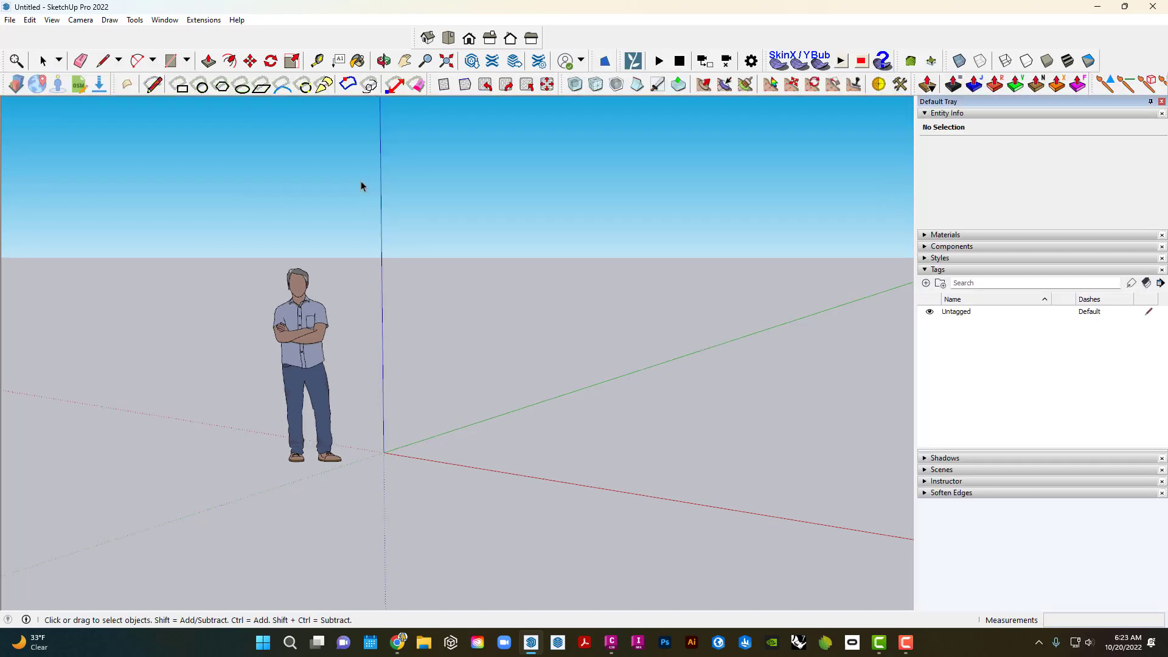
left_click(941, 258)
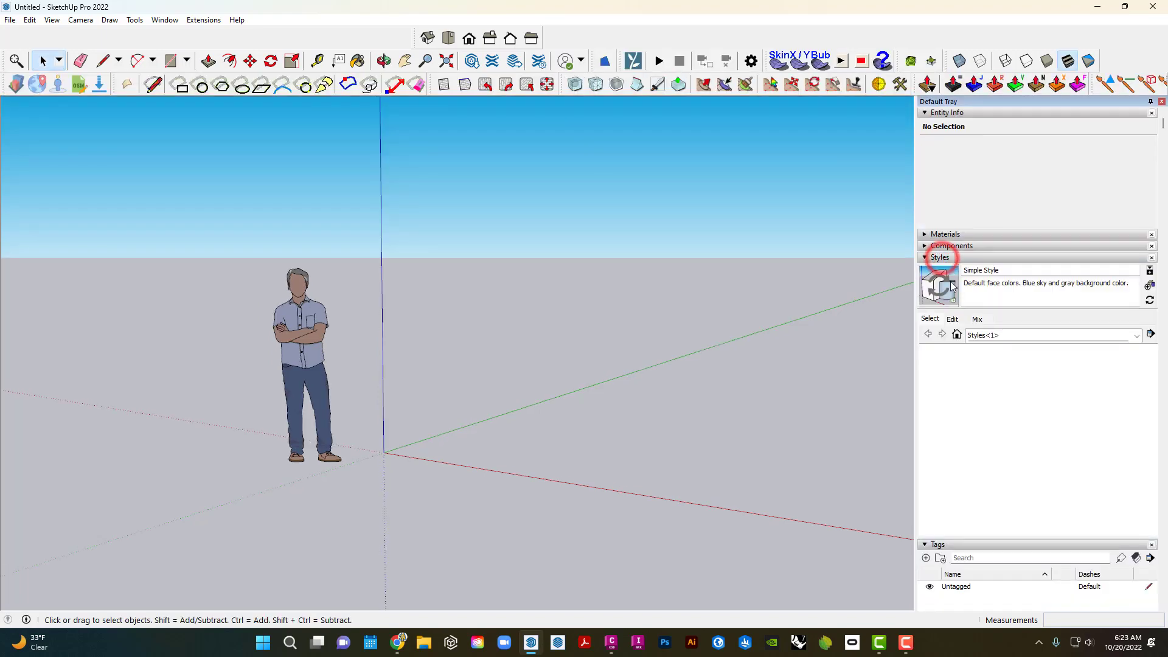
left_click(951, 320)
left_click(927, 335)
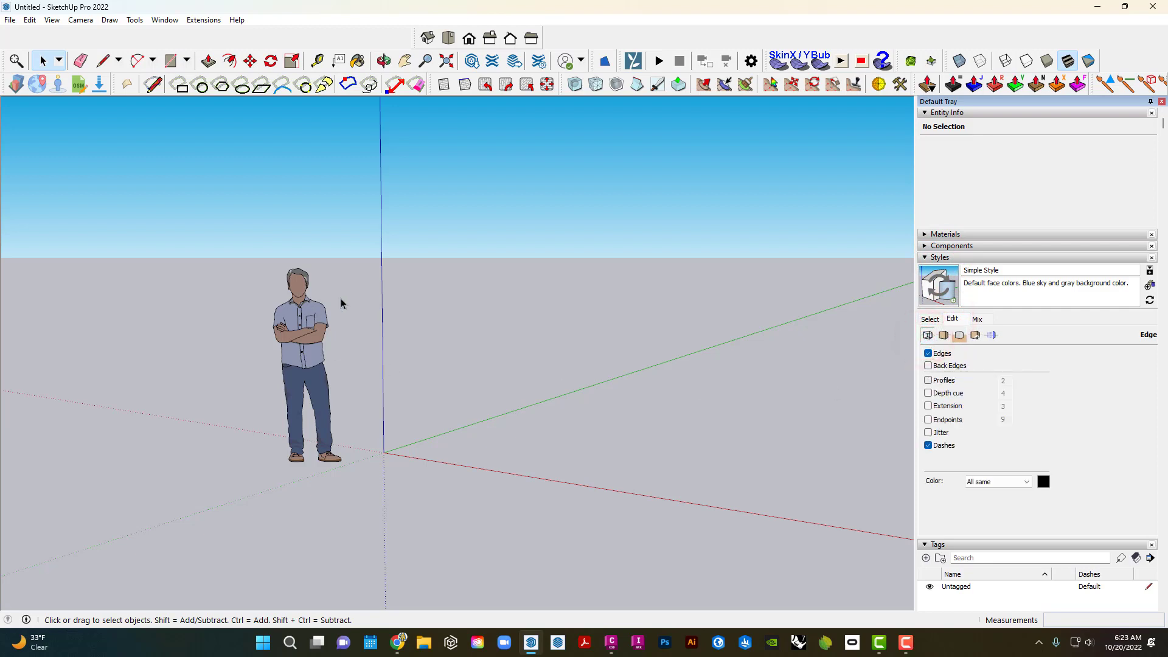
middle_click_drag(352, 309, 188, 243)
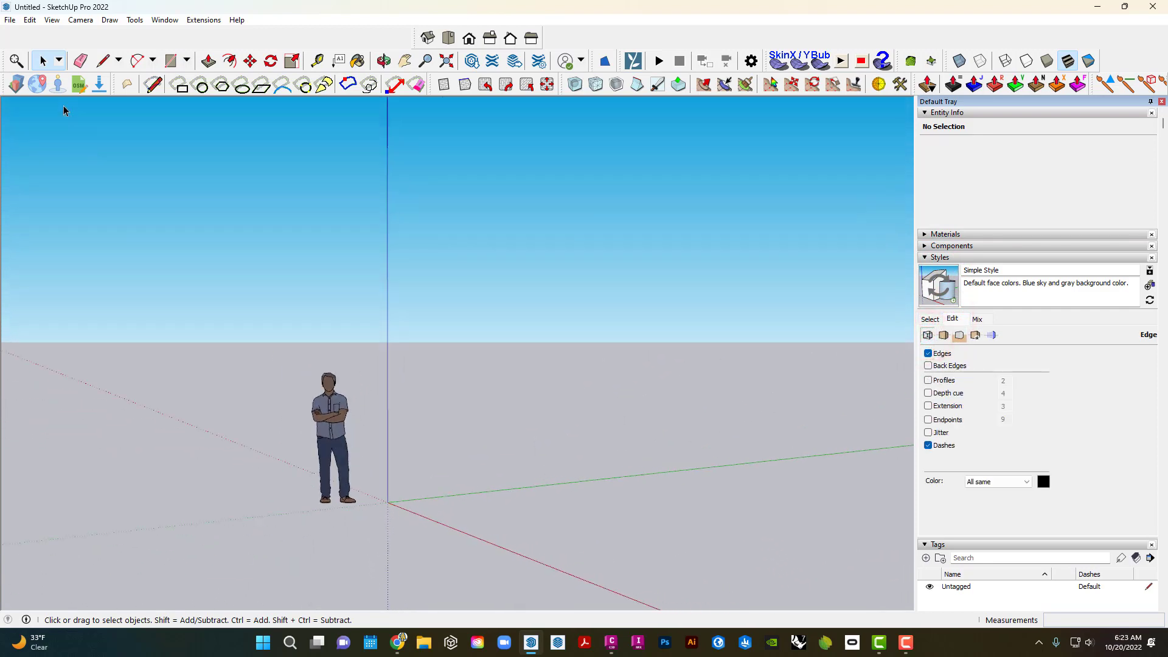
Import the Desktop AutoCAD drawing named with the person's first name and 2, checking its import options.
left_click(10, 19)
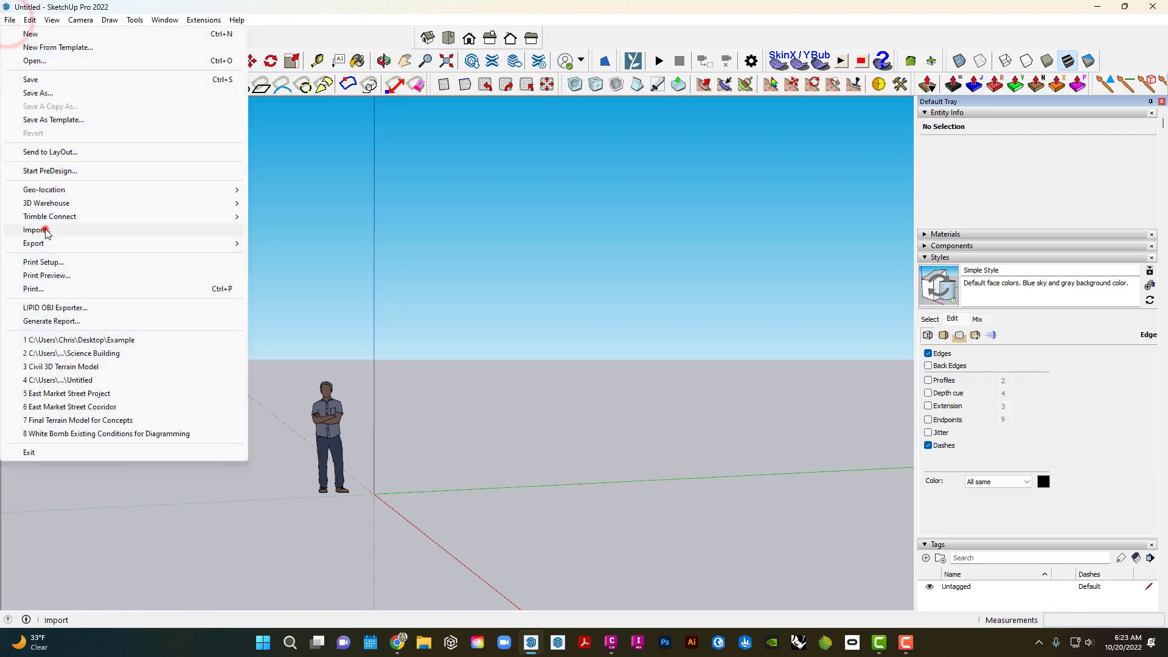
left_click(44, 230)
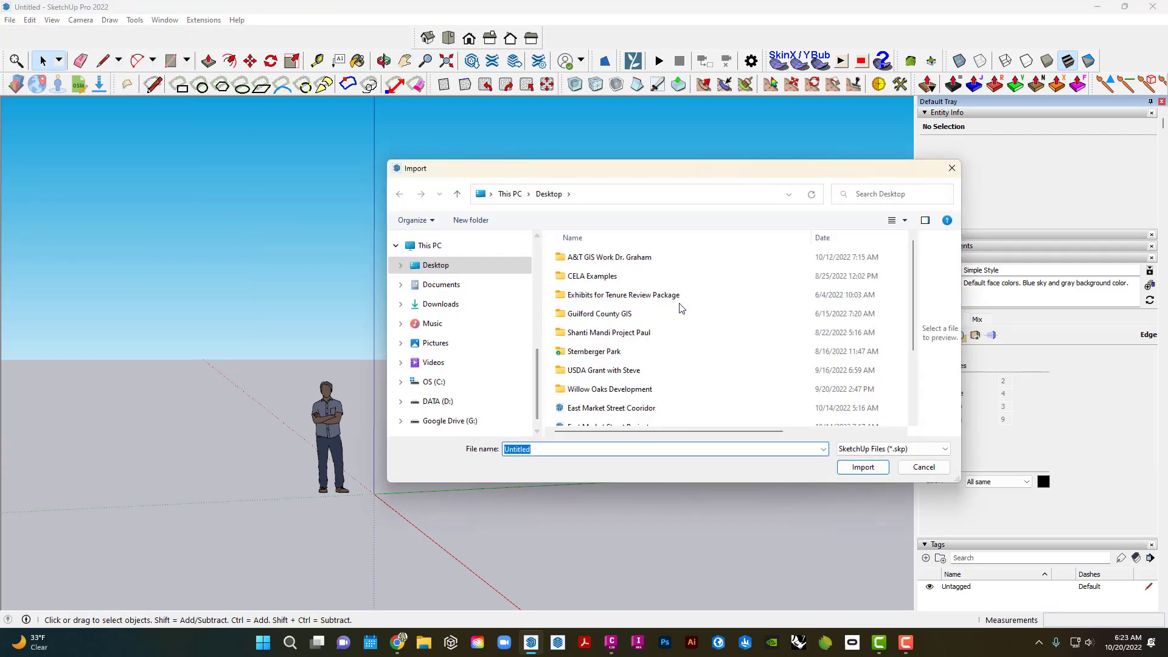
left_click(891, 448)
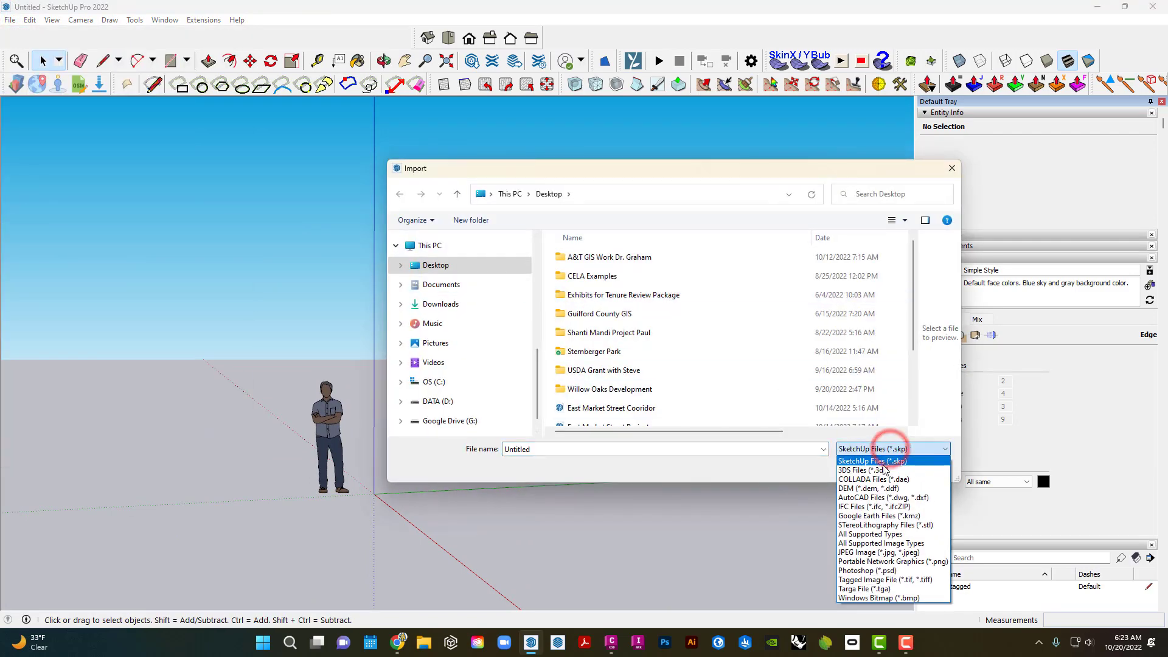
left_click(884, 497)
scroll(694, 342, "down", 1)
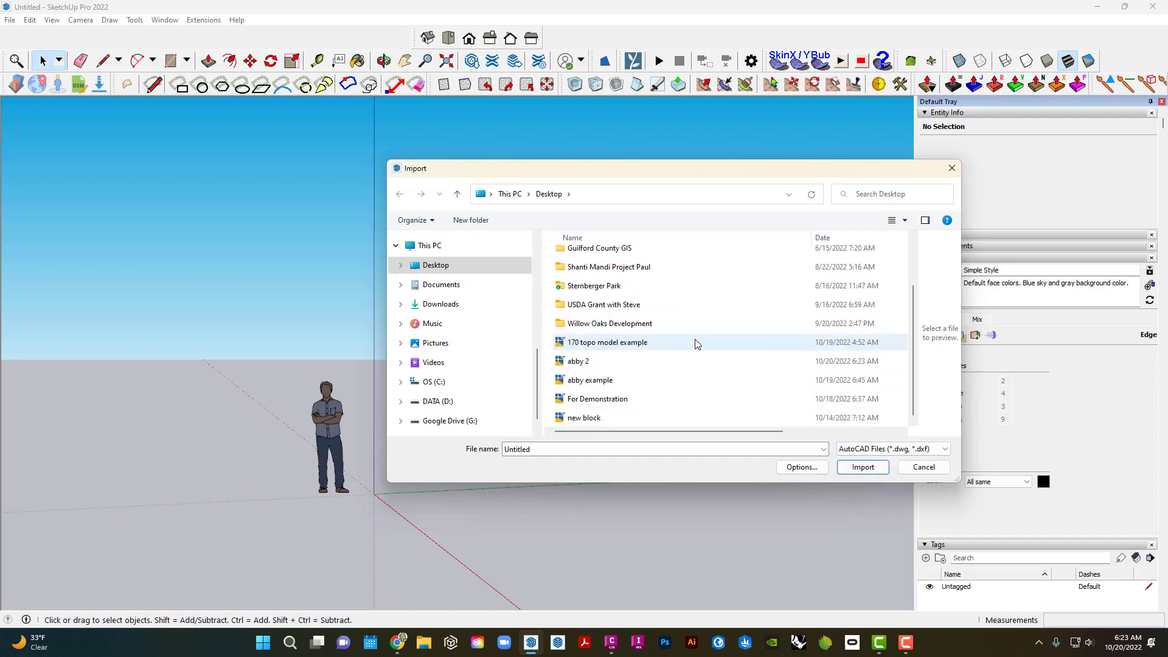
left_click(581, 362)
left_click(820, 467)
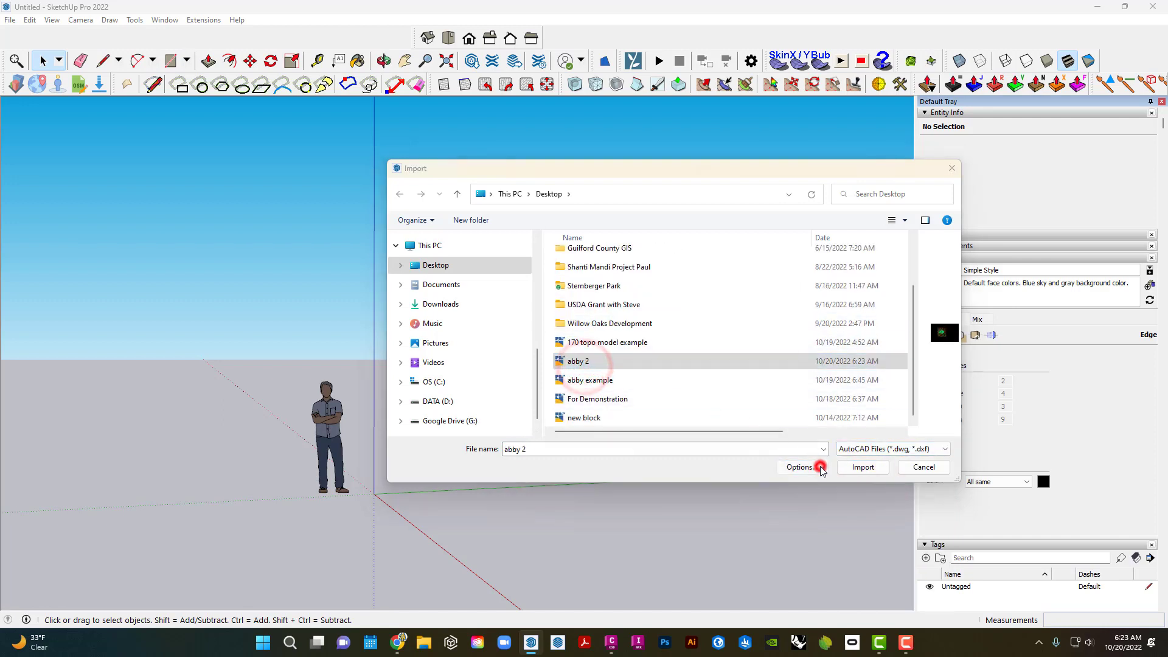
left_click(709, 412)
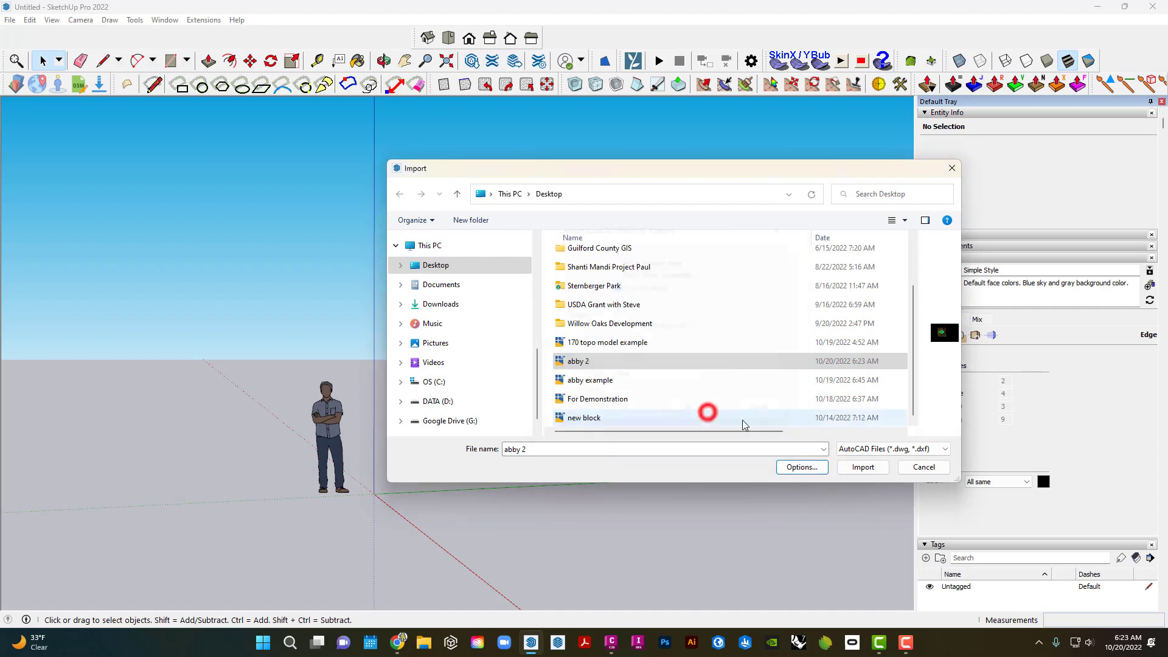
left_click(871, 468)
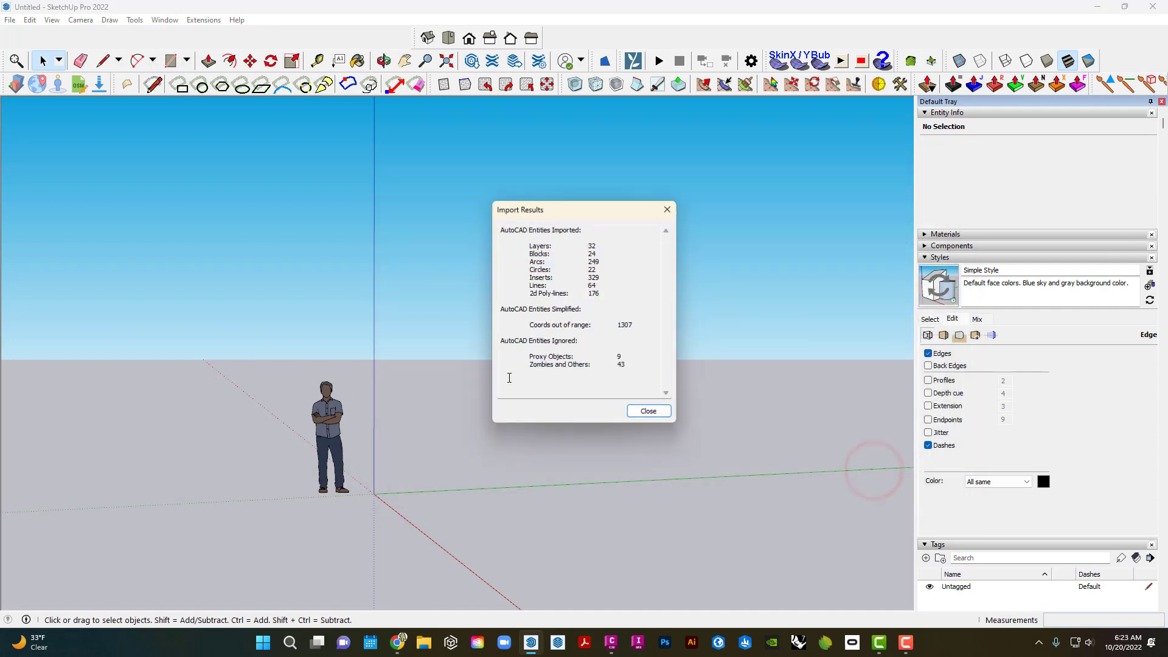
left_click(642, 412)
Explode the imported drawing component that holds the site plan and the contour lines.
mouse_move(414, 308)
middle_mouse_down()
mouse_move(433, 295)
mouse_move(465, 455)
mouse_move(508, 409)
mouse_move(485, 336)
middle_mouse_up()
scroll(502, 412, "down", 5)
scroll(538, 286, "up", 5)
scroll(538, 284, "up", 4)
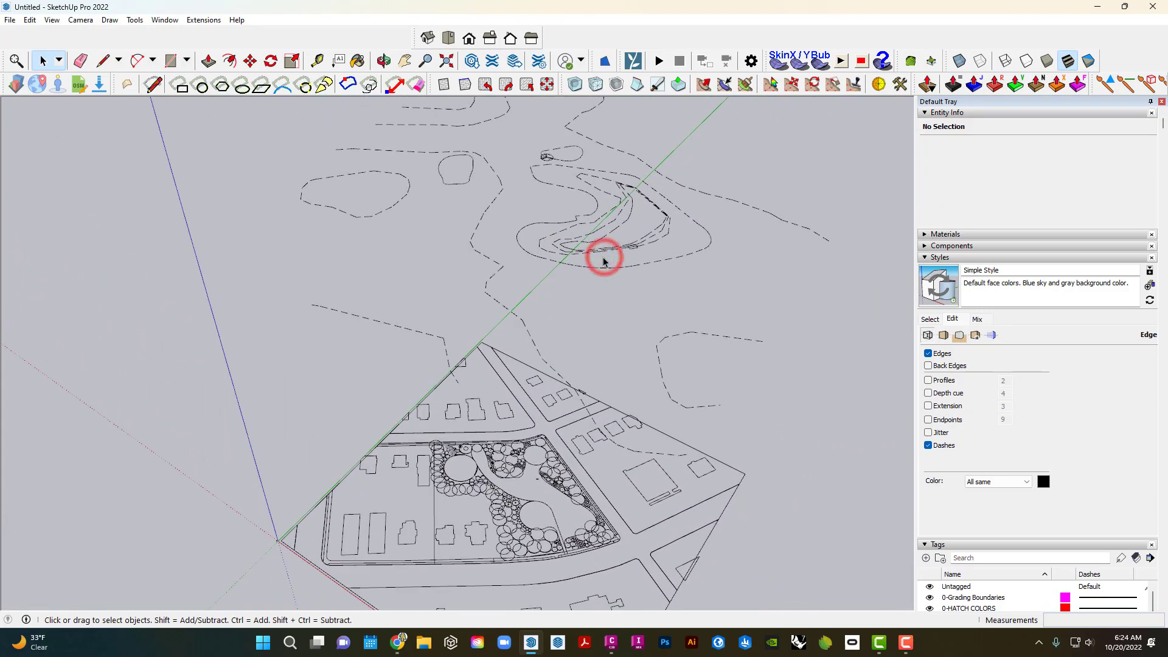
left_click(605, 261)
right_click(601, 252)
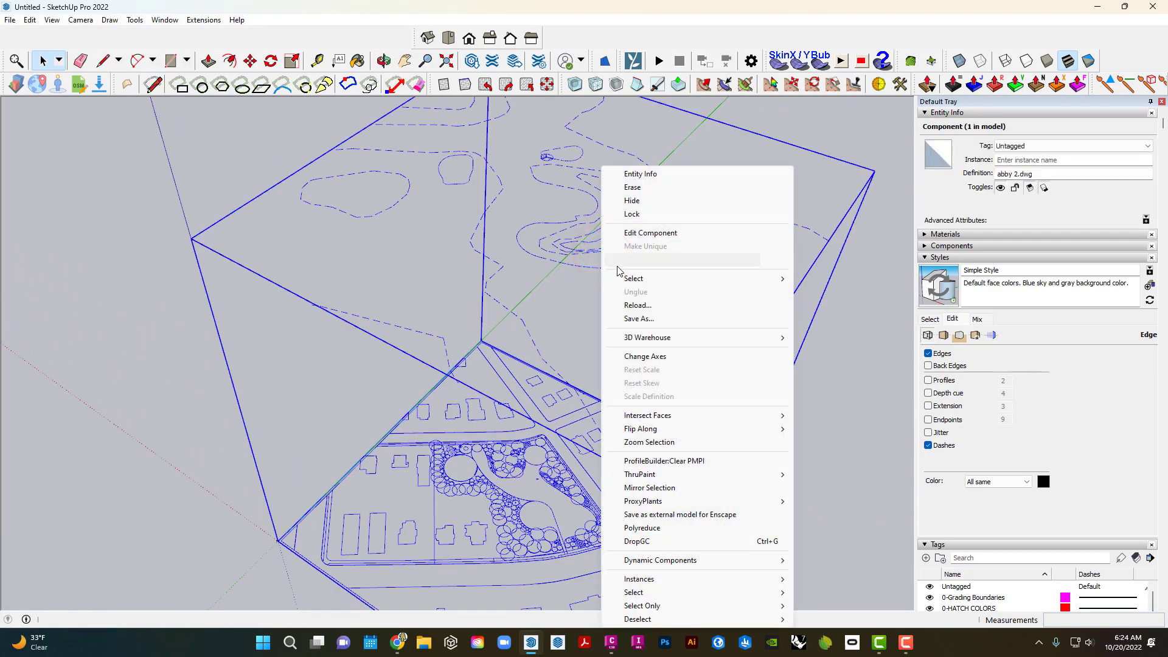
left_click(633, 260)
left_click(783, 310)
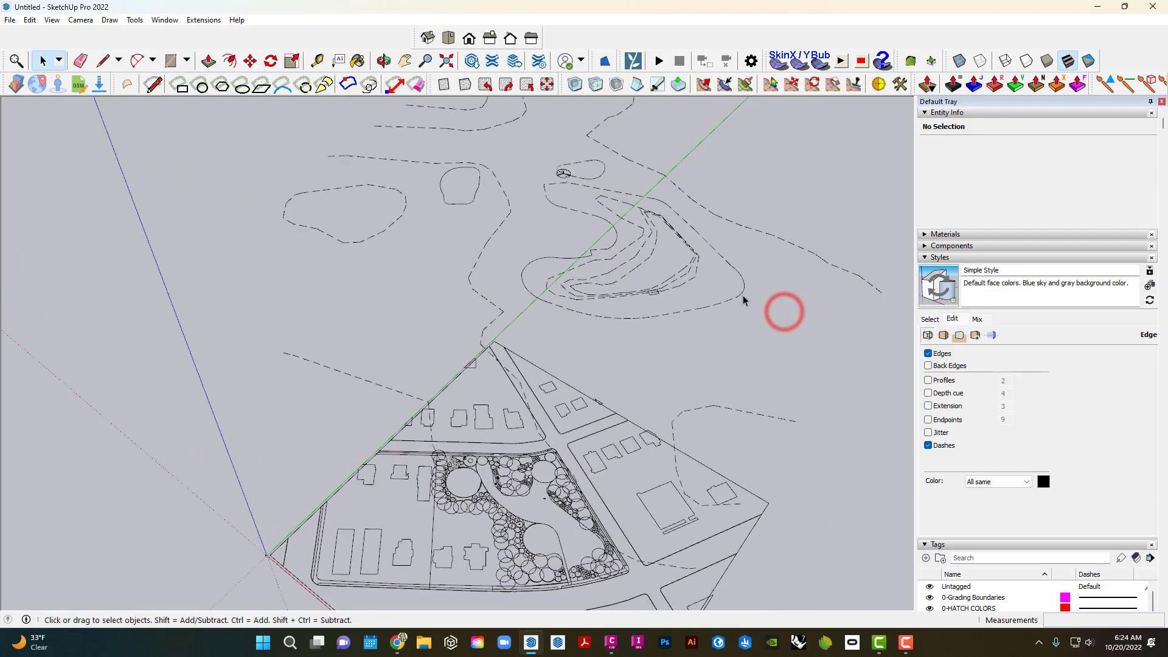
Delete the 0-Grading Boundaries tag together with the entities assigned to it.
scroll(629, 352, "up", 5)
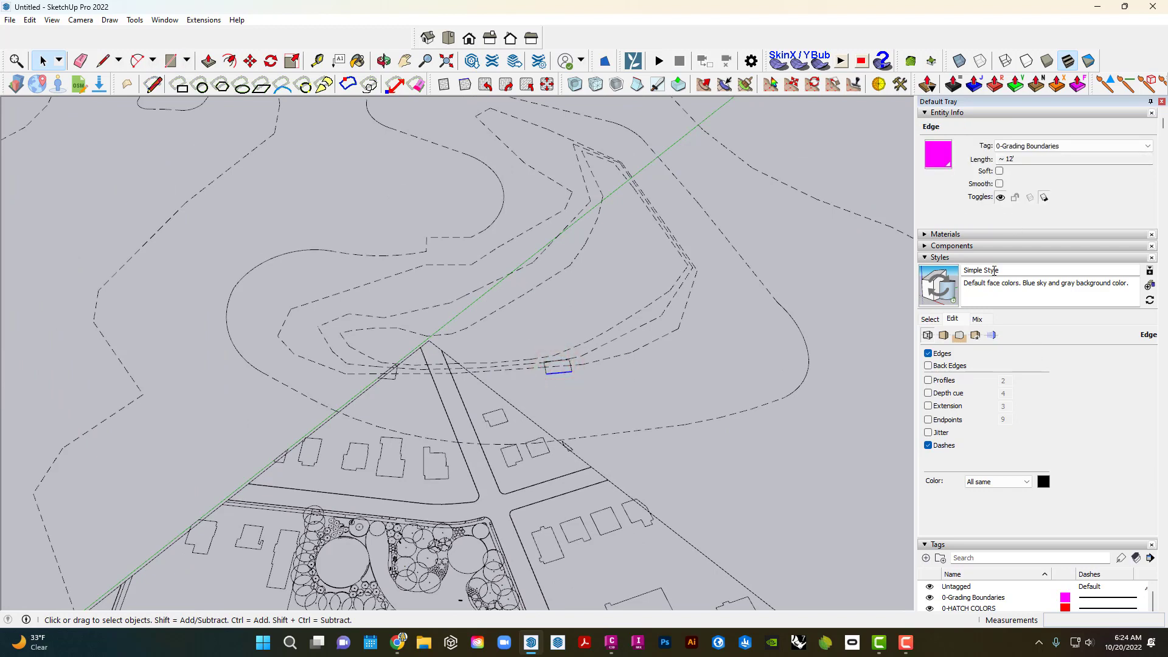
left_click(986, 257)
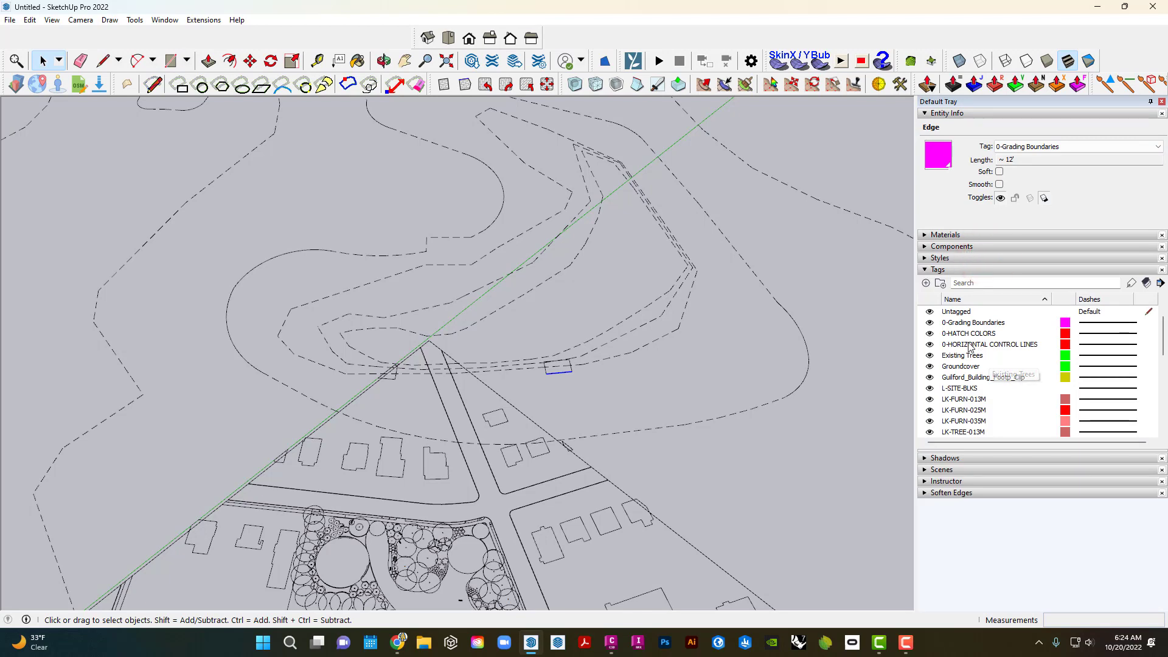
left_click(967, 323)
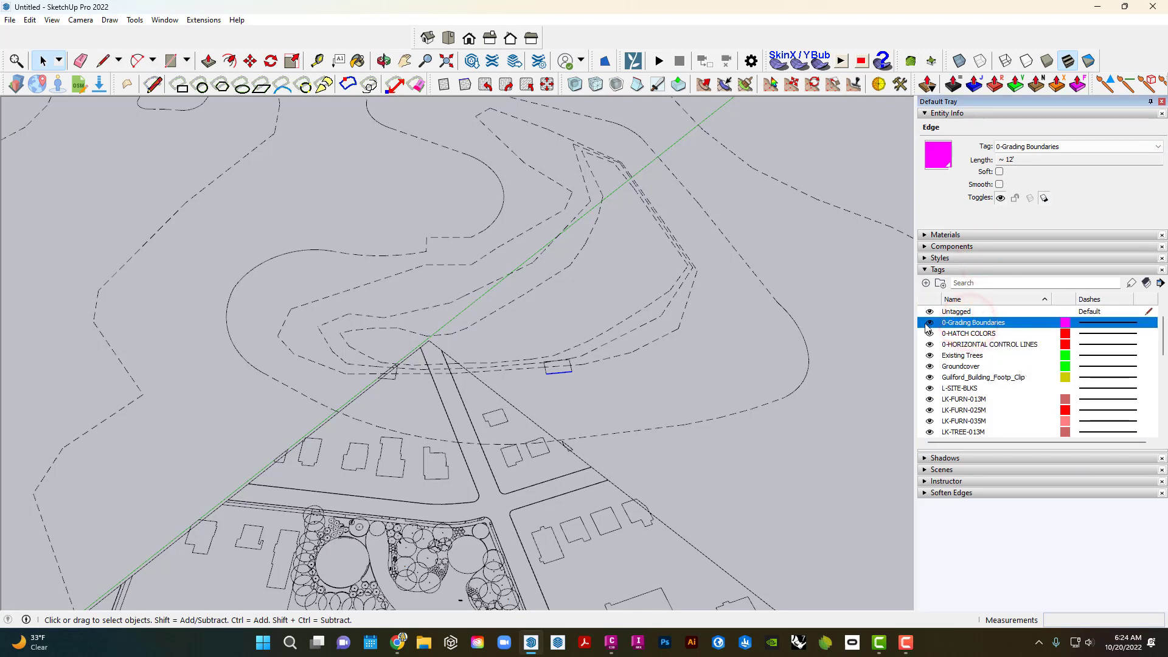
right_click(965, 327)
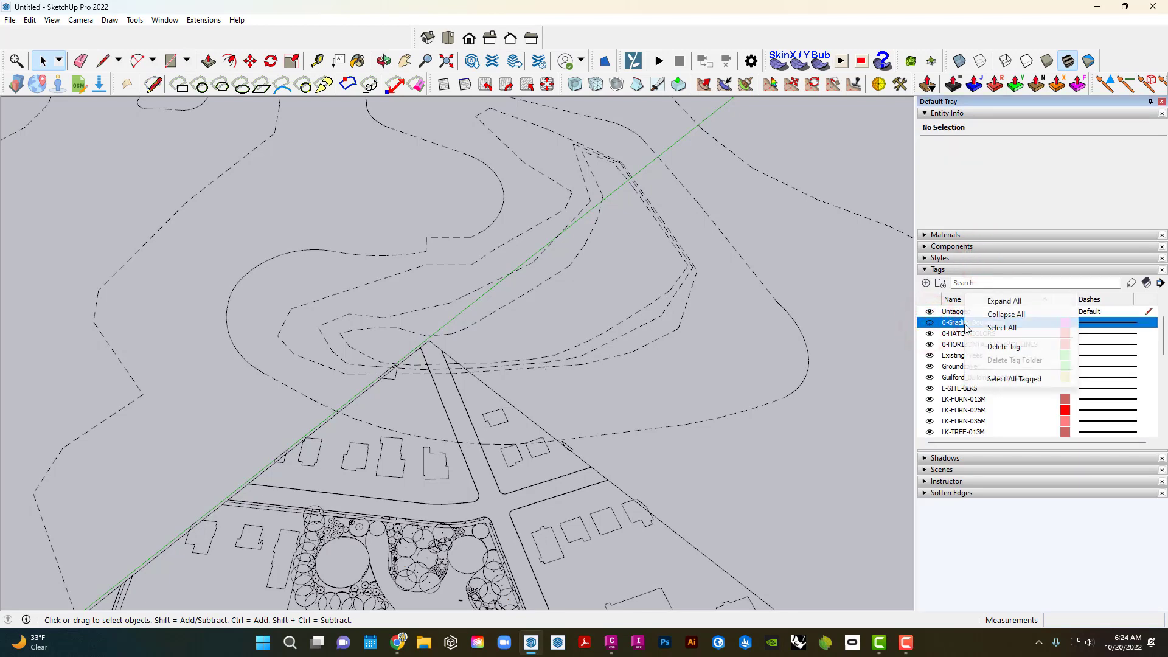
left_click(1021, 344)
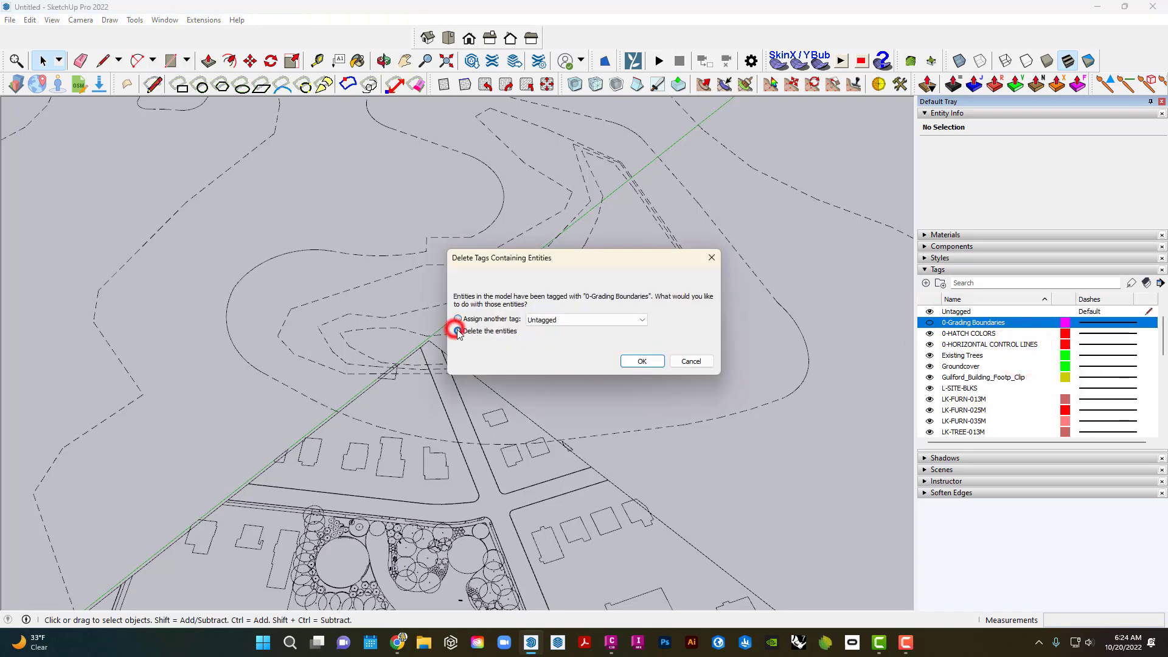
left_click(641, 361)
Move the stray Plant 6 tree symbol away from the contour lines to a spot just beyond the site plan.
scroll(629, 311, "down", 5)
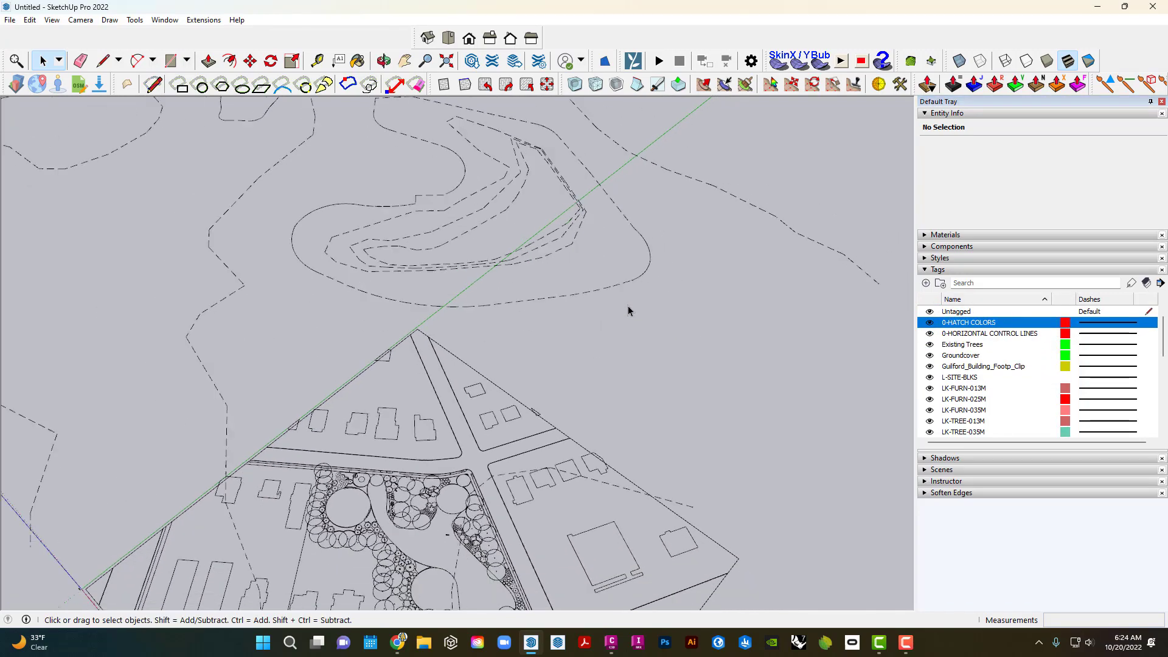
middle_click_drag(628, 311, 617, 319)
scroll(429, 200, "up", 1)
left_click(426, 198)
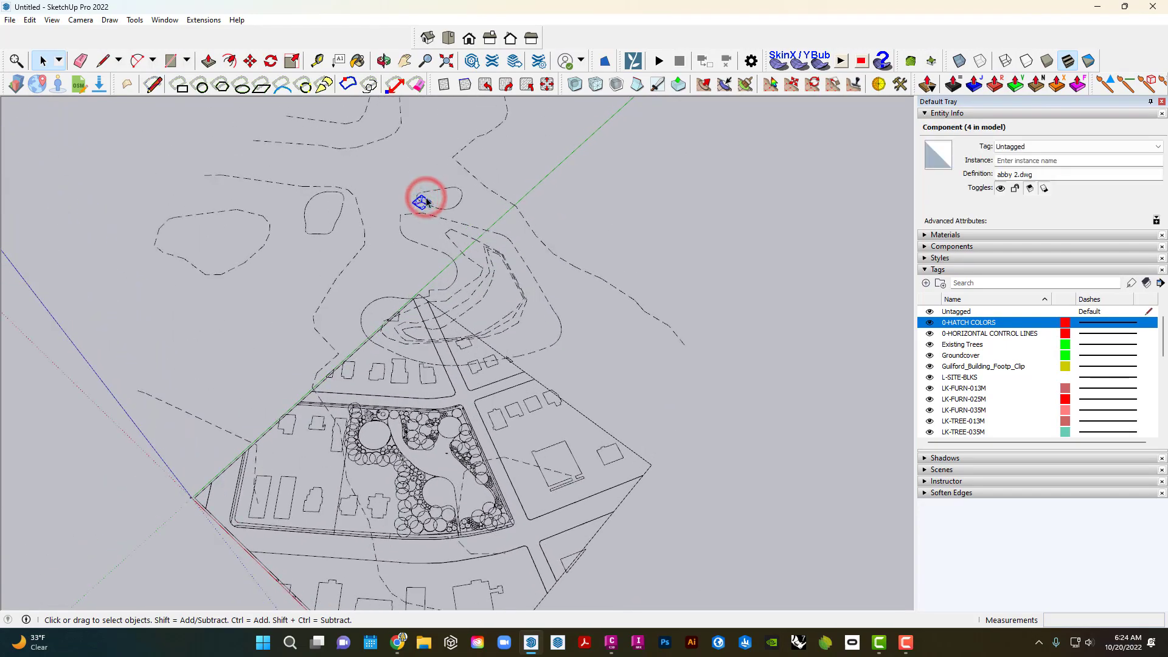
middle_click_drag(426, 203, 427, 205)
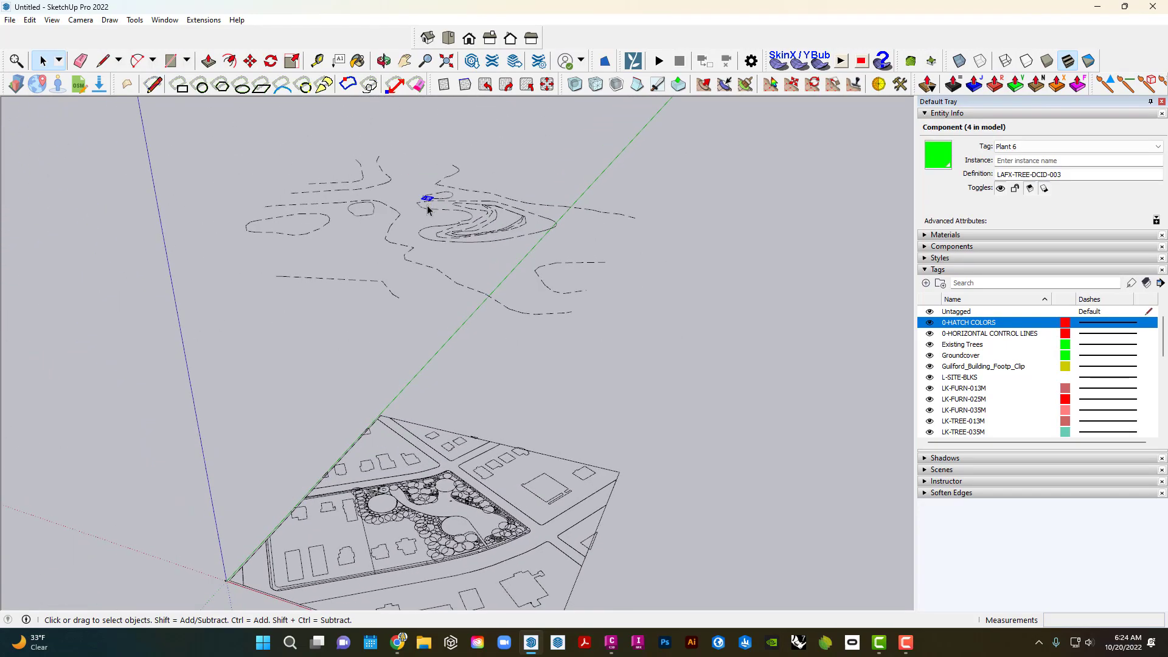
key("m")
left_click(428, 205)
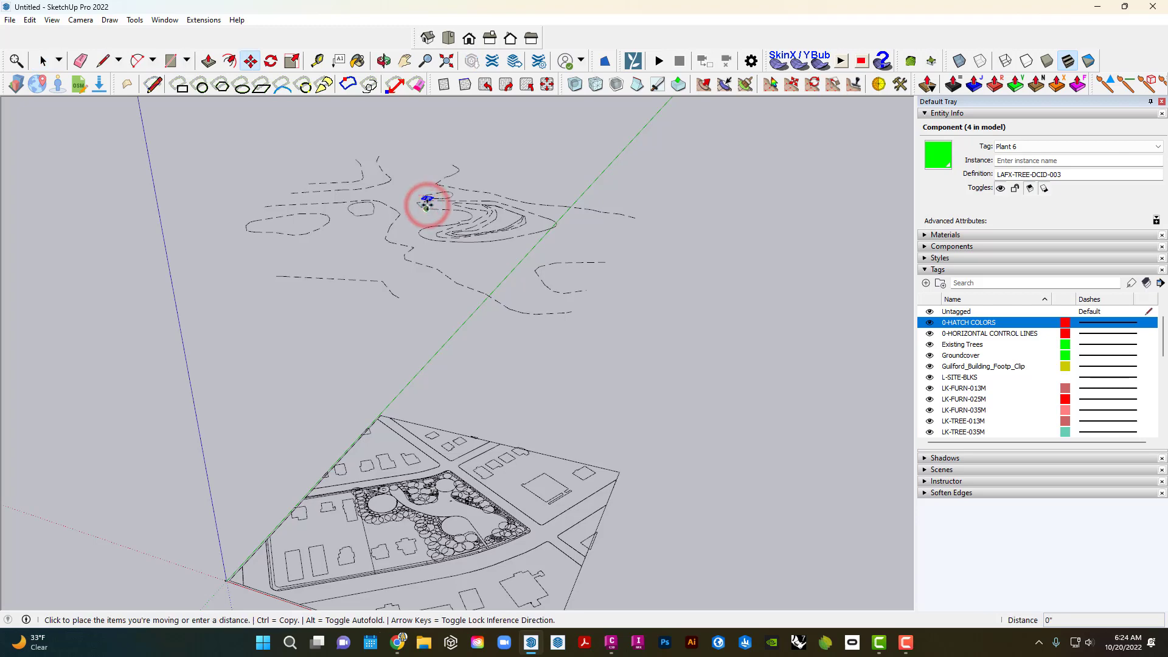
left_click(420, 397)
key("space")
left_click(542, 384)
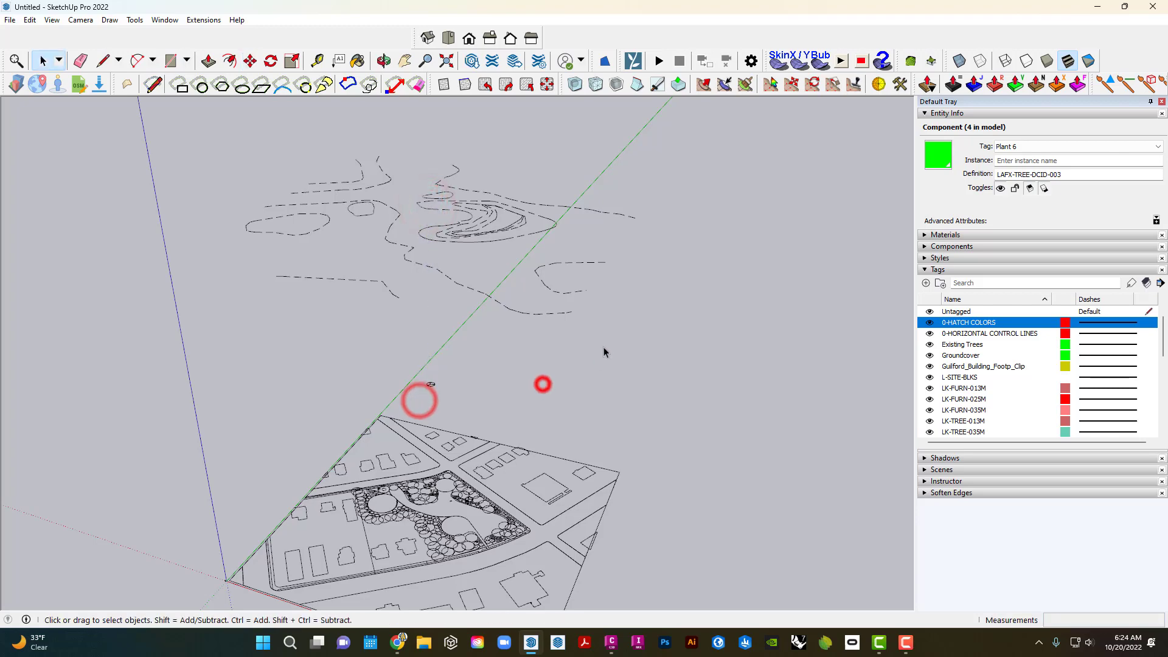
Select all the contour lines above the site plan and create a Sandbox terrain from them.
middle_click_drag(612, 335, 699, 312)
left_click_drag(725, 310, 389, 214)
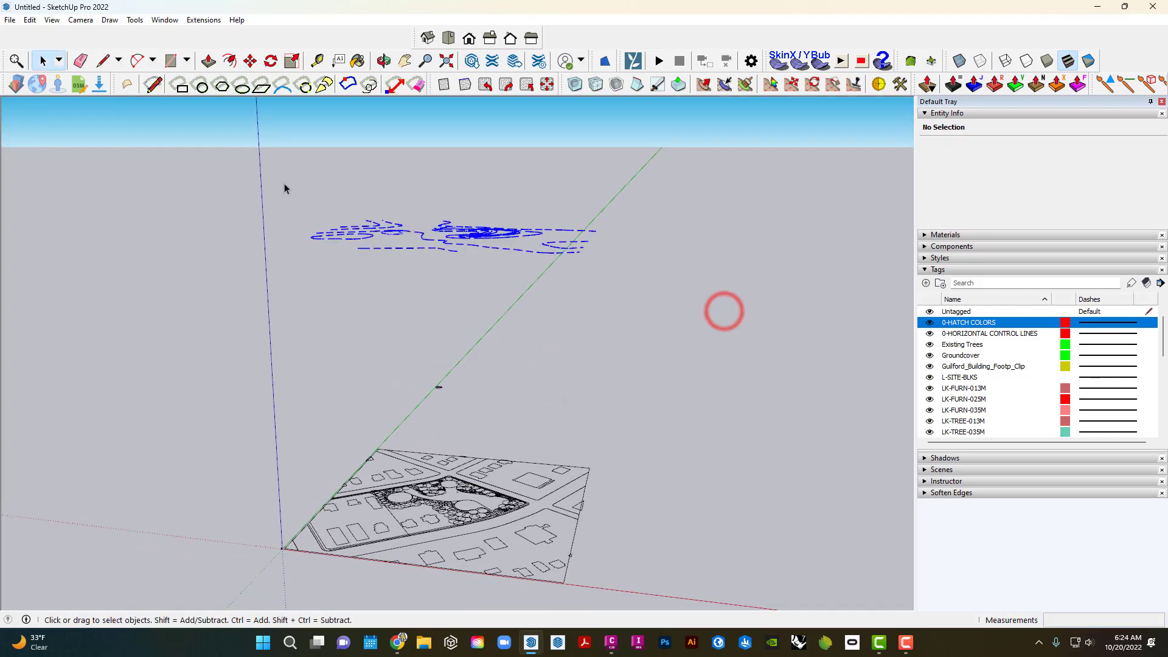
scroll(387, 222, "up", 5)
middle_click_drag(387, 220, 392, 223)
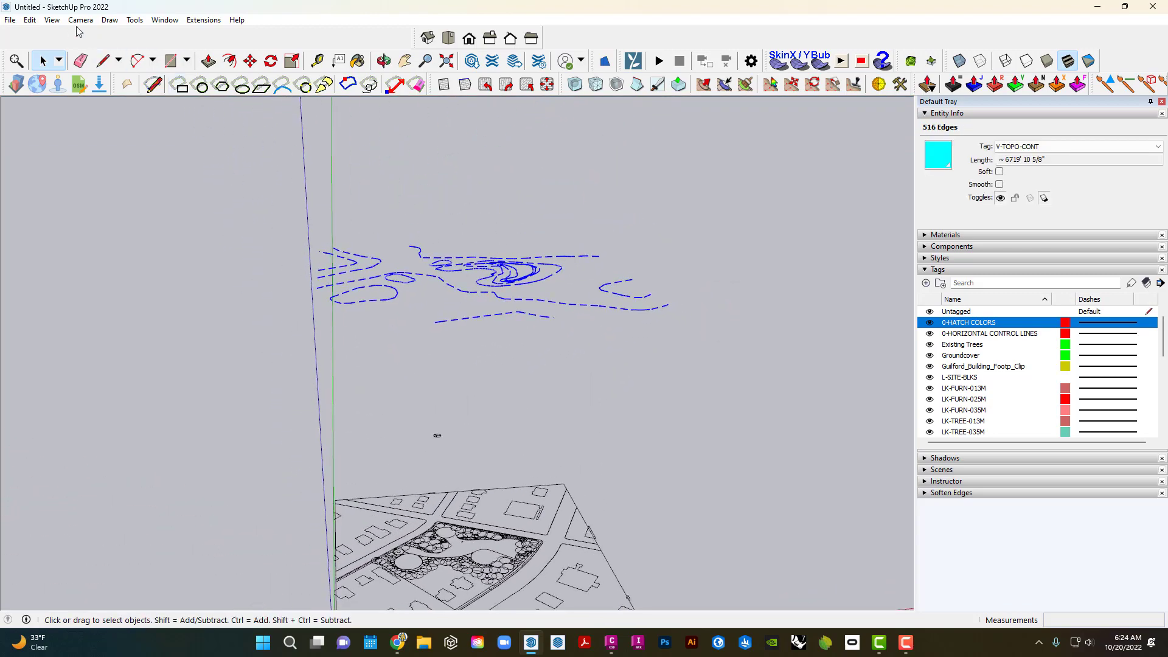
left_click(110, 20)
mouse_move(155, 131)
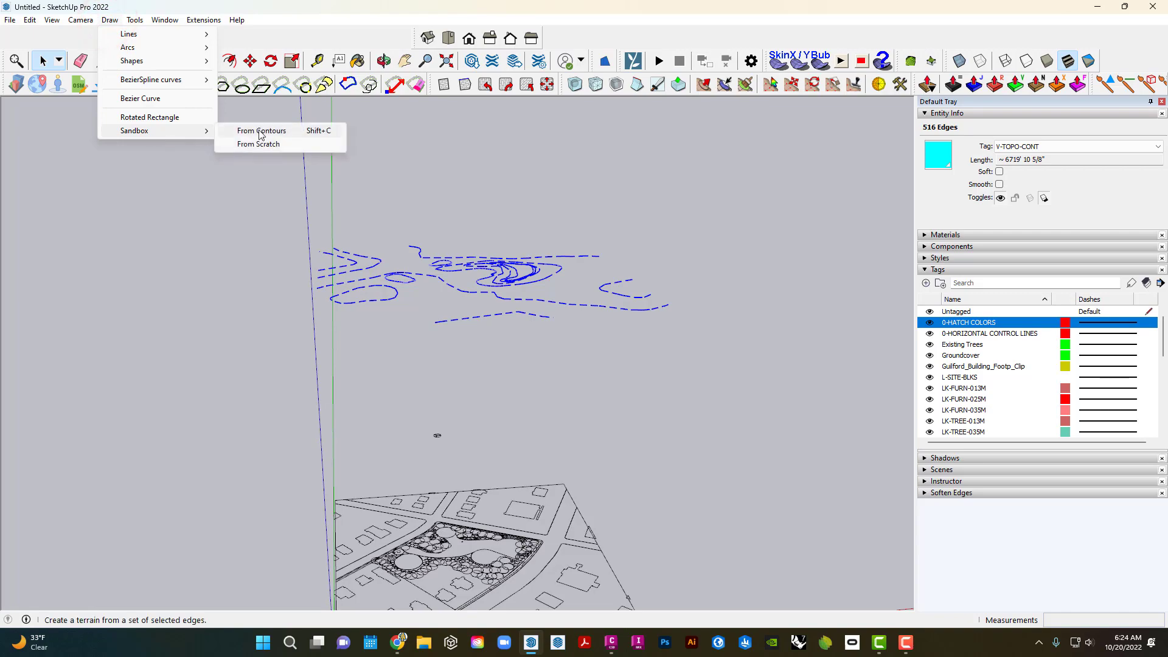
left_click(261, 132)
Select the terrain group and examine its surface and its position relative to the flat site plan.
middle_click_drag(718, 237, 416, 273)
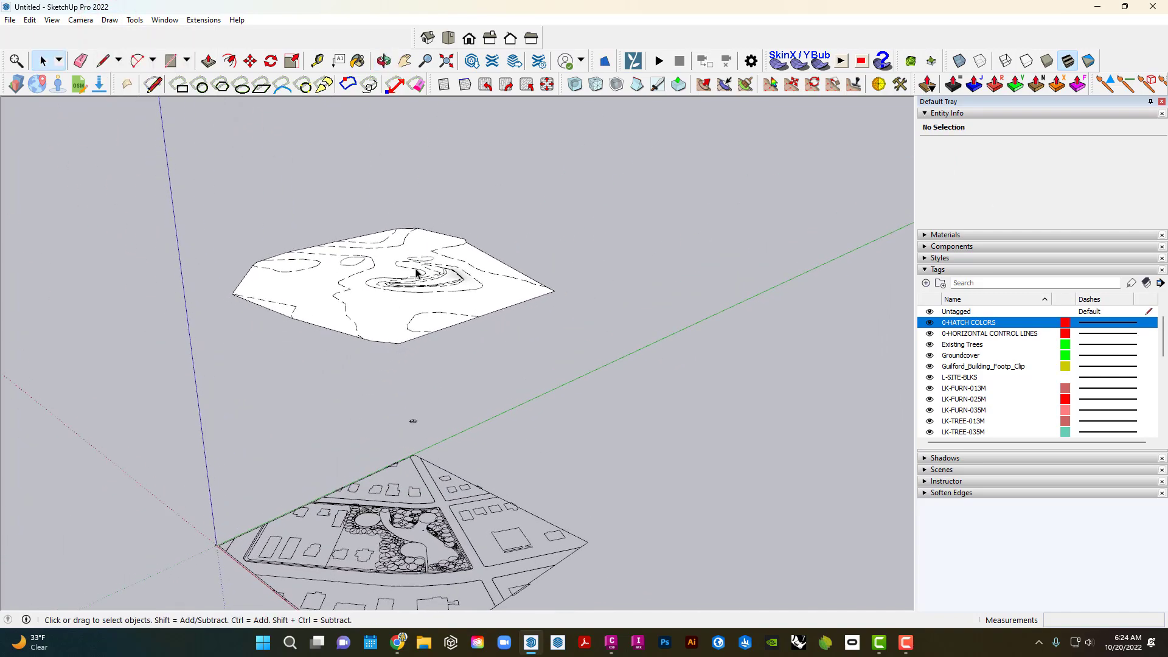
scroll(416, 273, "up", 5)
left_click(464, 312)
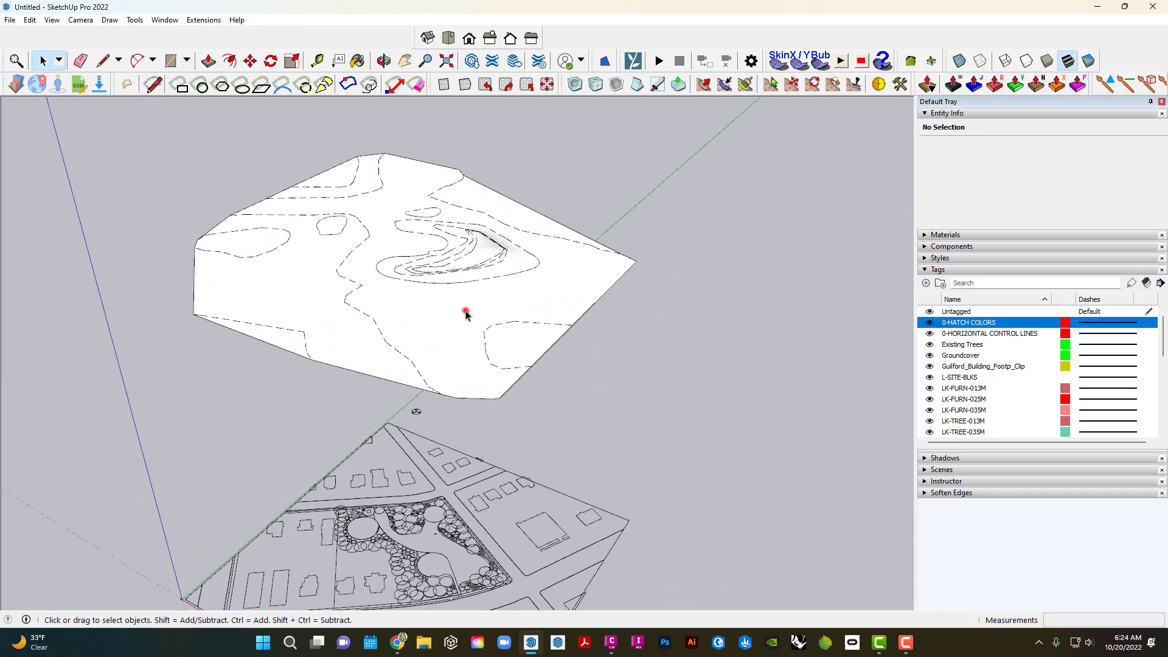
scroll(465, 312, "up", 2)
scroll(464, 311, "down", 5)
middle_click_drag(465, 312, 444, 427)
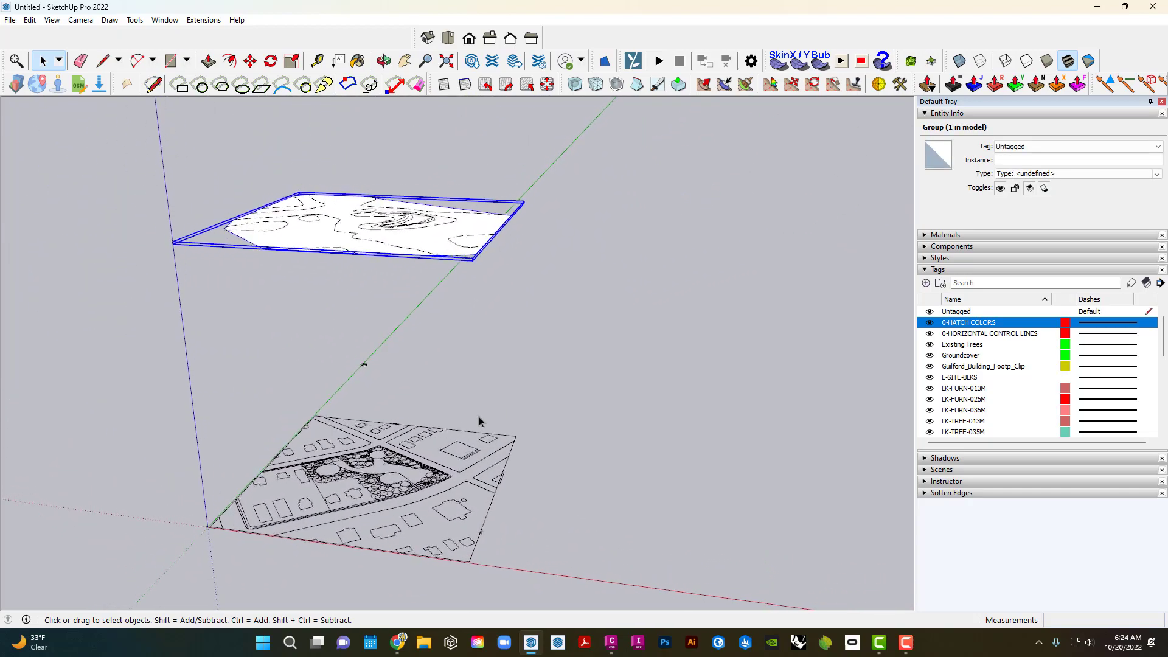
middle_click_drag(806, 471, 805, 427, "shift")
Hide all tags from L-SITE-BLKS through Plant 14, as well as the V-TOPO-CONT contour tag.
left_click(961, 378)
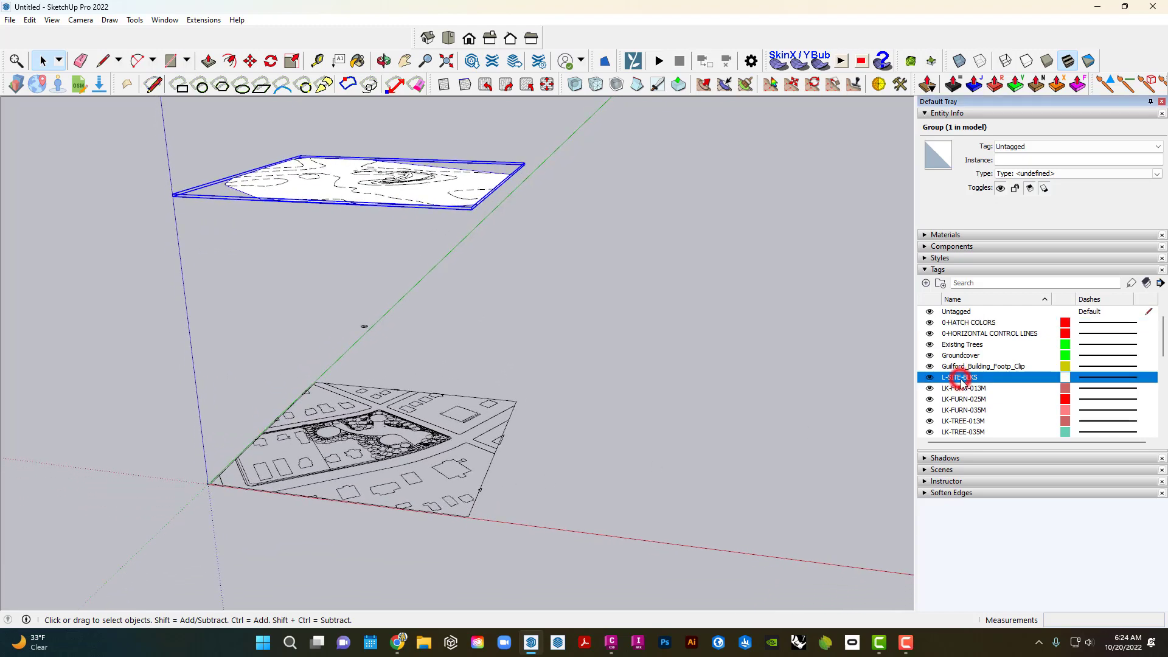
scroll(967, 387, "down", 2)
scroll(967, 390, "down", 2)
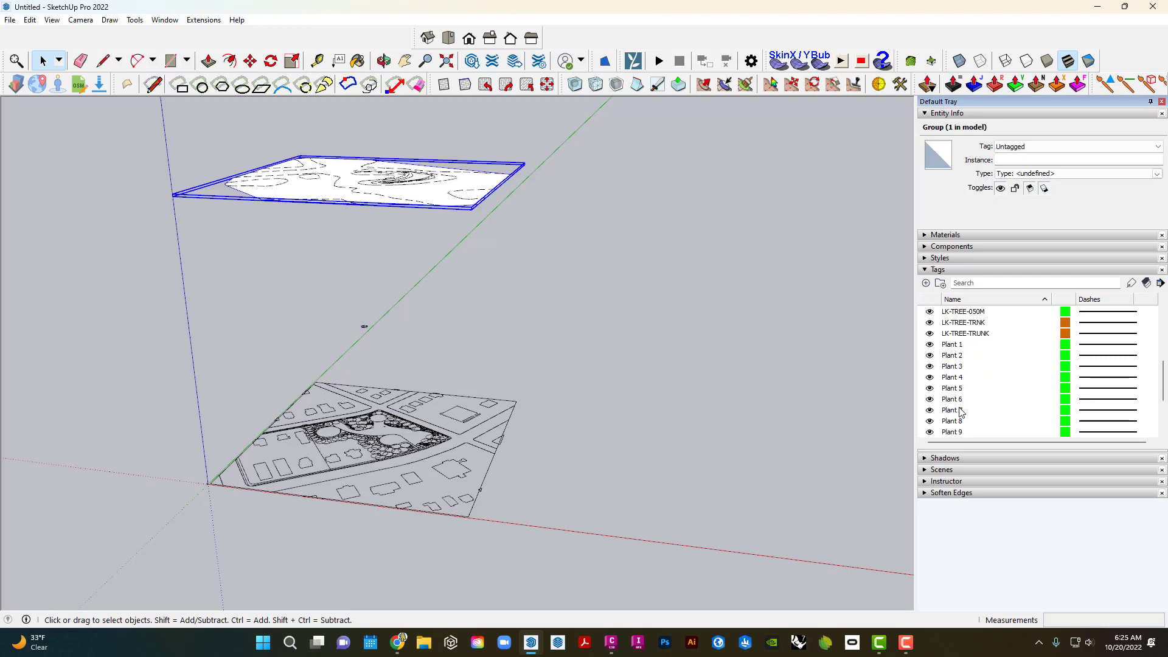
left_click(959, 414, "shift")
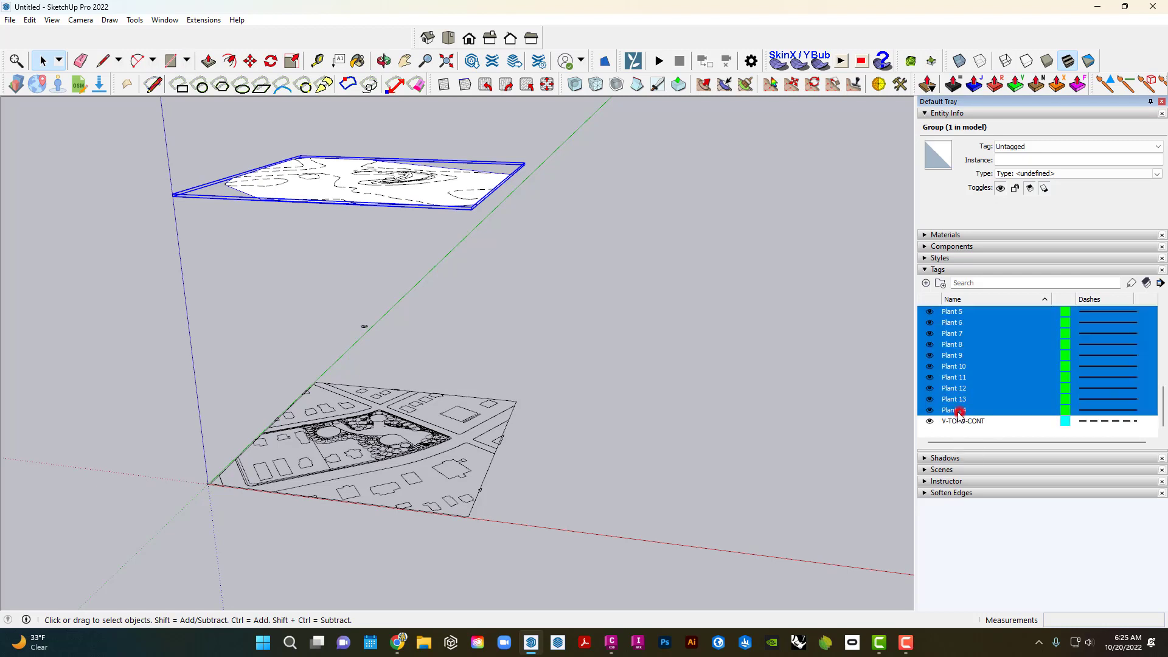
left_click(930, 411)
left_click(930, 421)
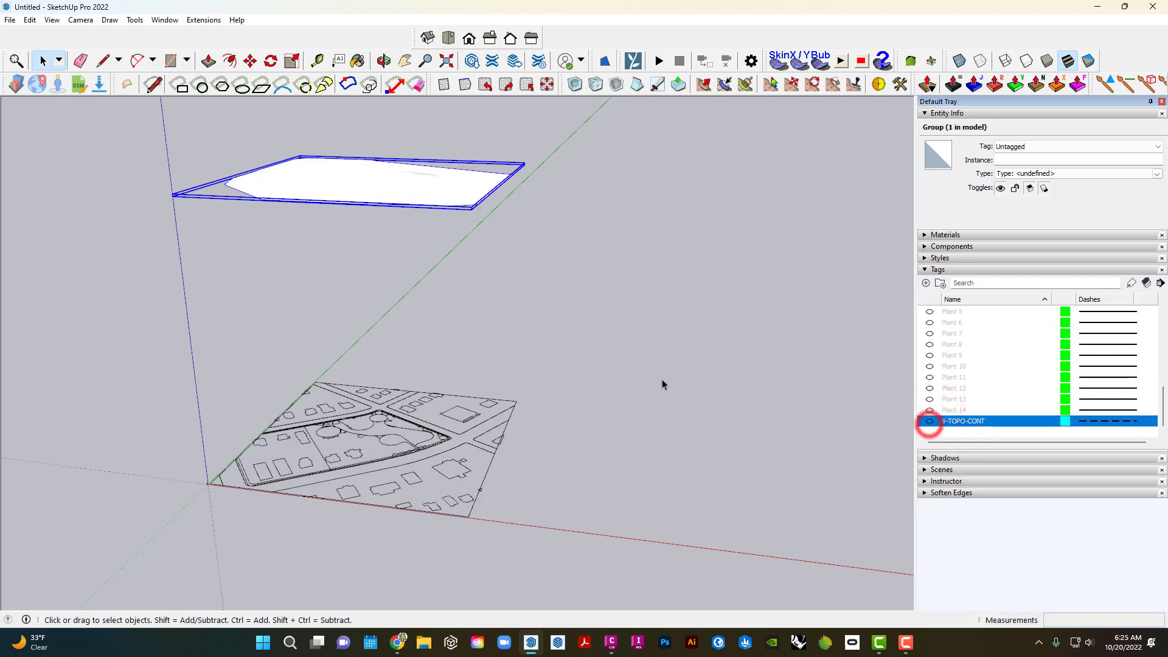
middle_click_drag(510, 328, 510, 359)
scroll(479, 502, "up", 3)
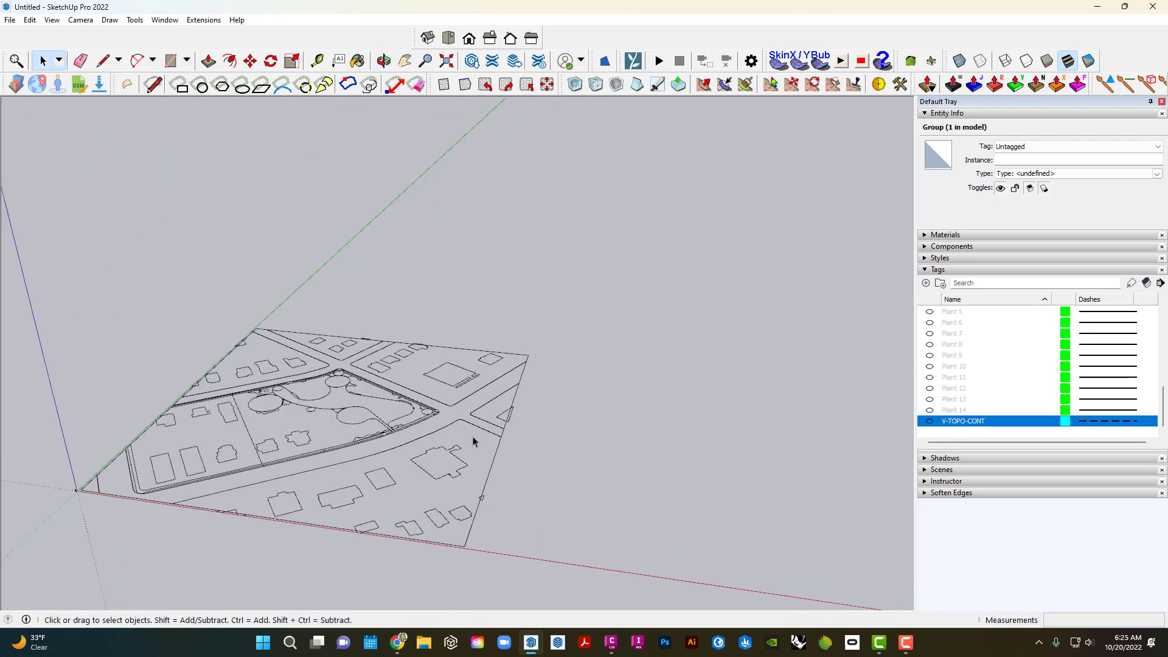
Hide the Guilford_Building_Footp_Clip and Groundcover tags so only the hardscape and road linework remains in the site plan.
scroll(473, 437, "down", 2)
scroll(1001, 390, "up", 8)
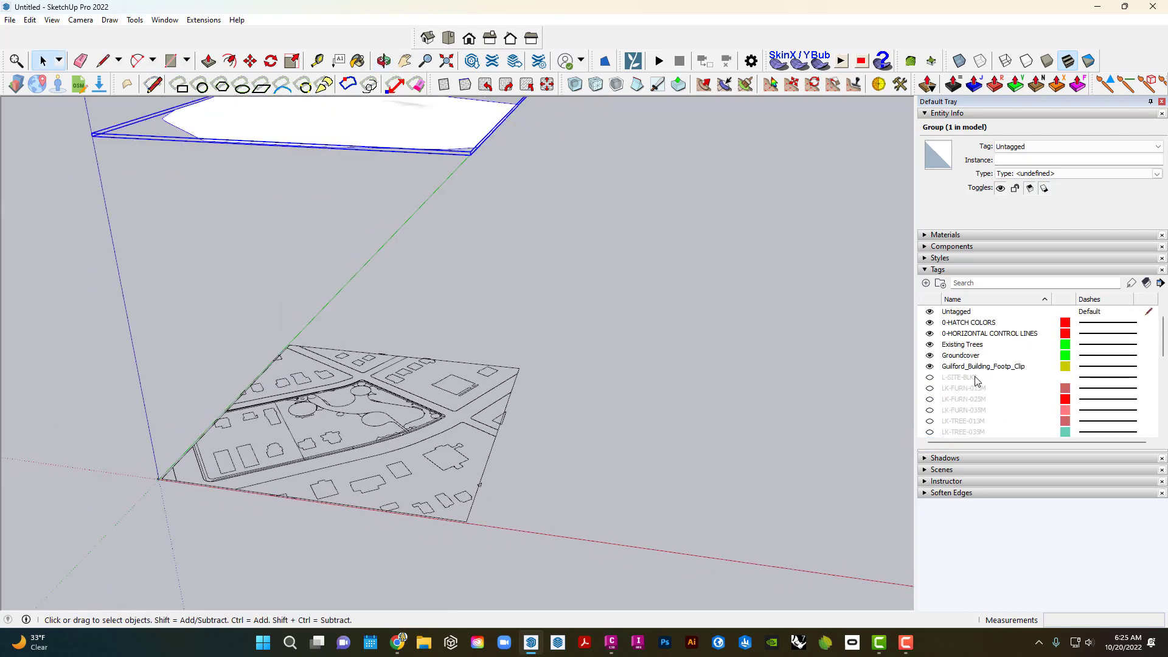
left_click(931, 367)
scroll(553, 423, "up", 2)
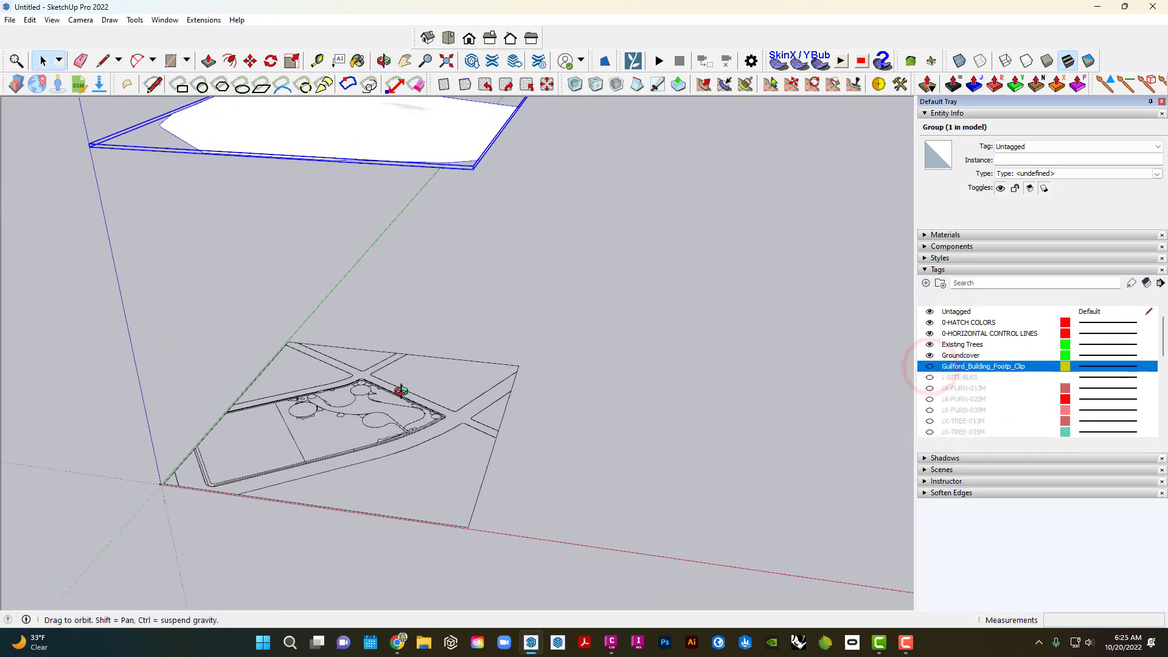
middle_click_drag(473, 391, 433, 479)
scroll(437, 471, "up", 3)
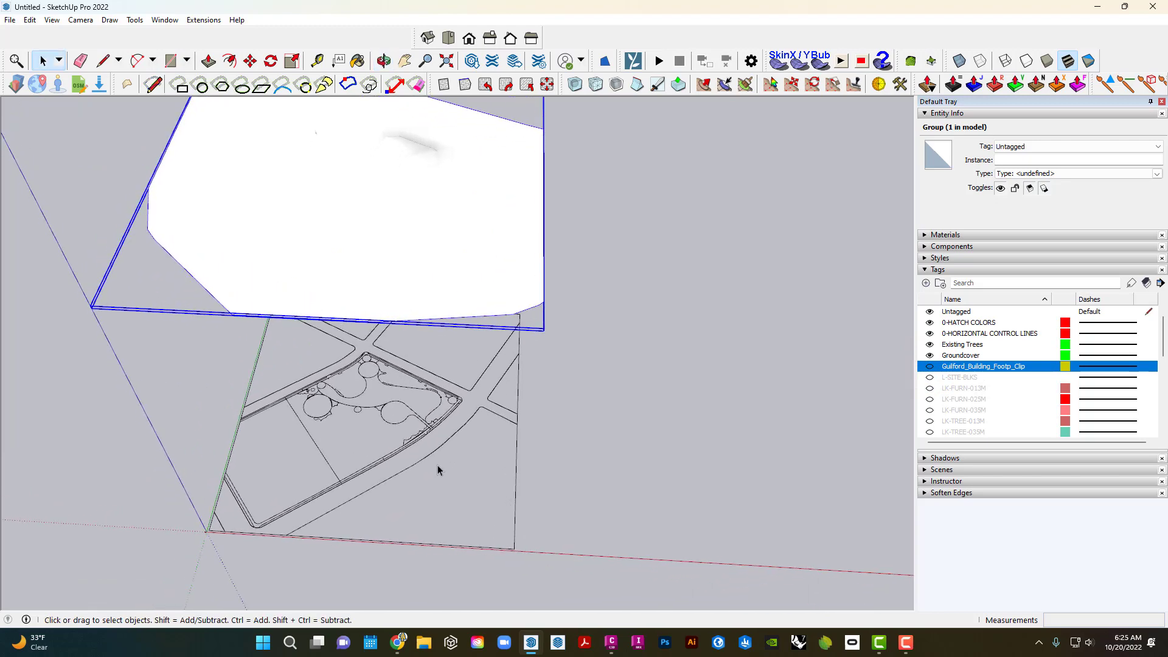
scroll(317, 392, "up", 3)
scroll(320, 391, "up", 2)
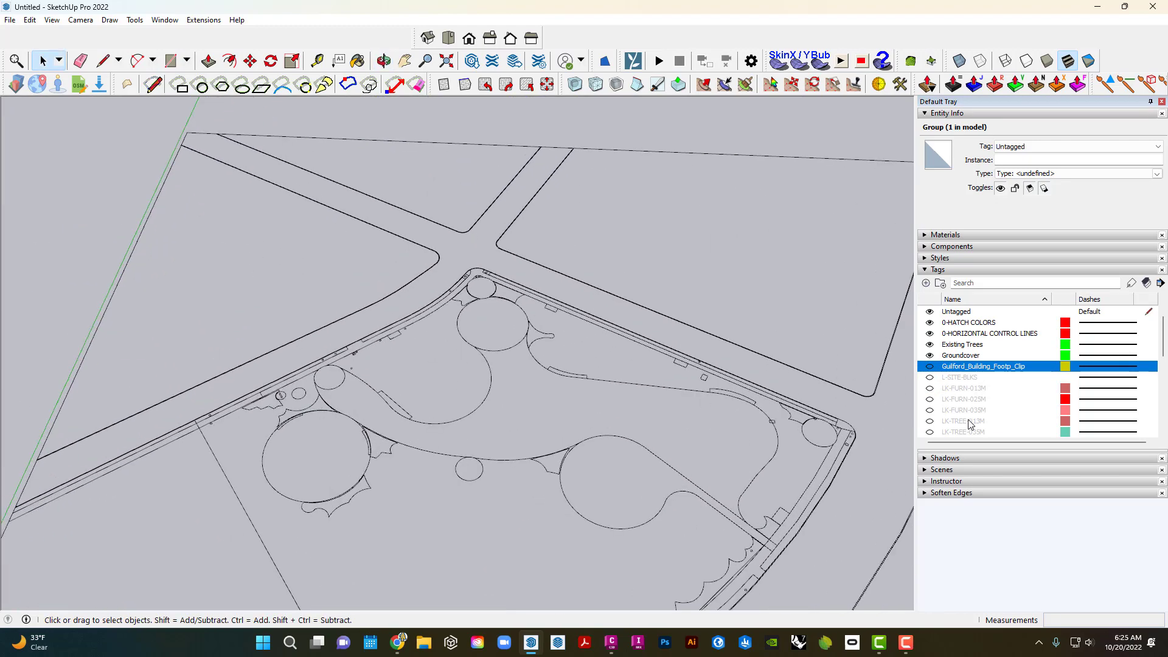
left_click(930, 356)
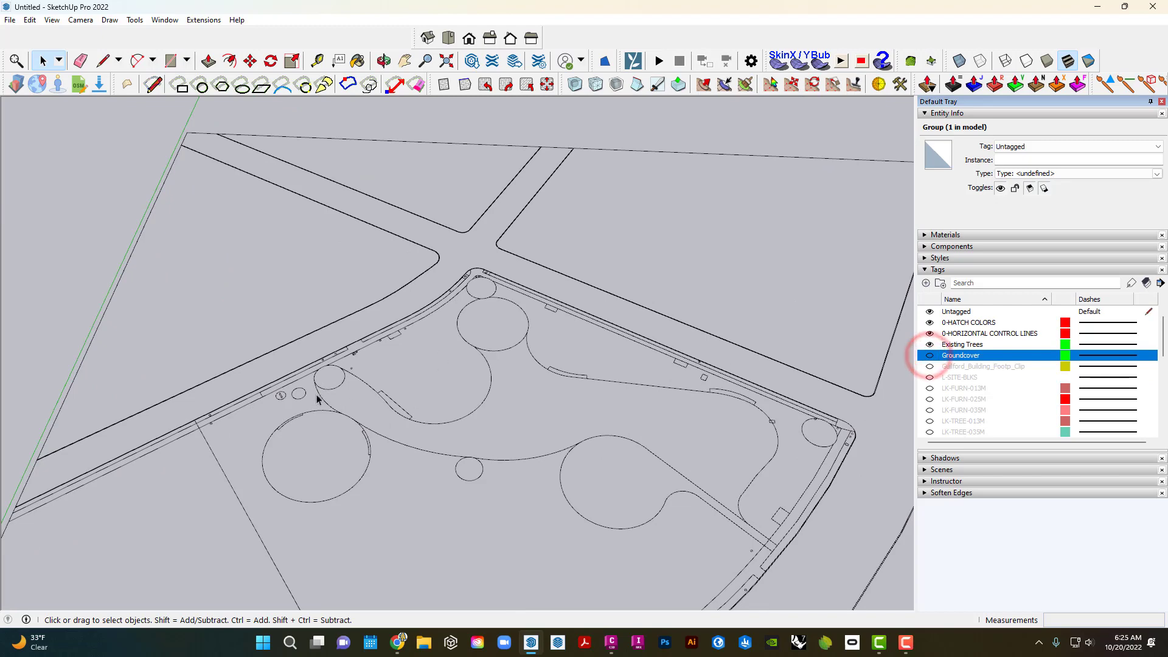
Select all the remaining linework of the flat site plan and drape it onto the terrain with the Sandbox Drape tool.
scroll(341, 411, "up", 2)
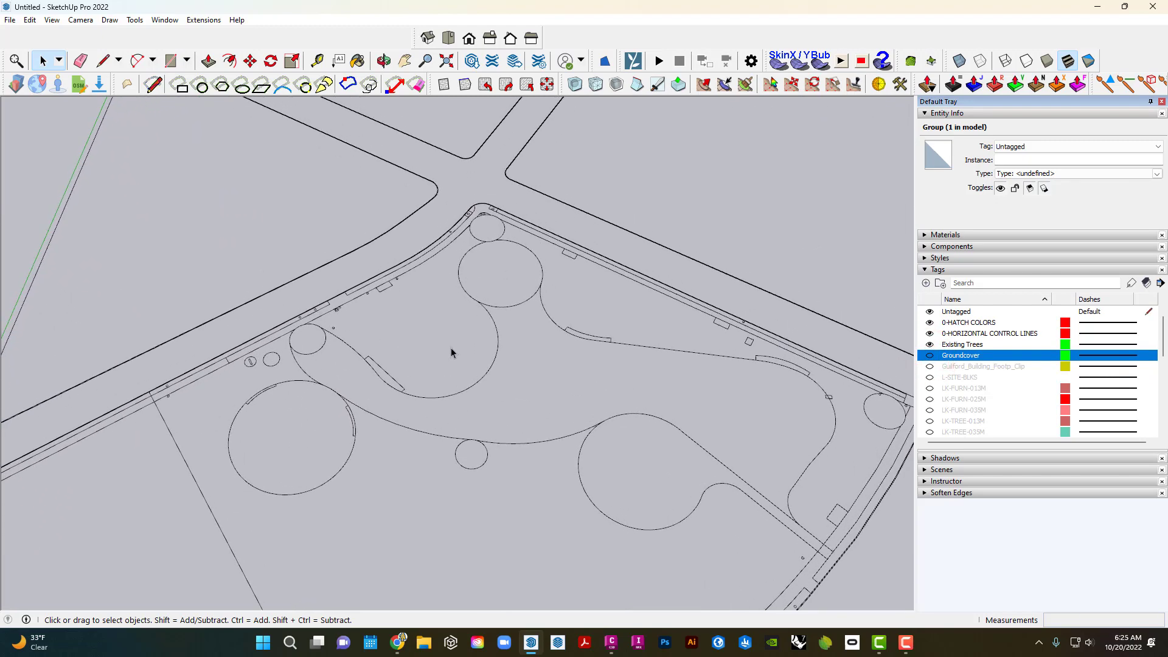
scroll(447, 341, "up", 4)
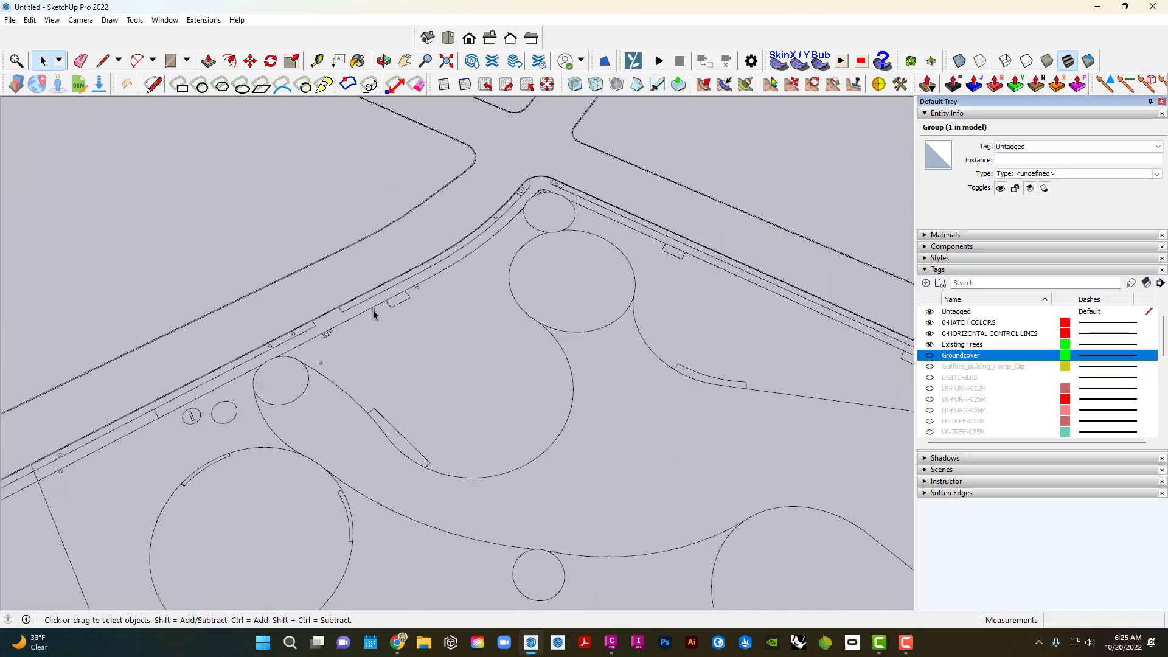
scroll(374, 309, "down", 5)
middle_click_drag(373, 326, 645, 489)
left_click_drag(645, 489, 360, 334)
middle_click_drag(359, 334, 668, 477)
left_click_drag(218, 265, 217, 263)
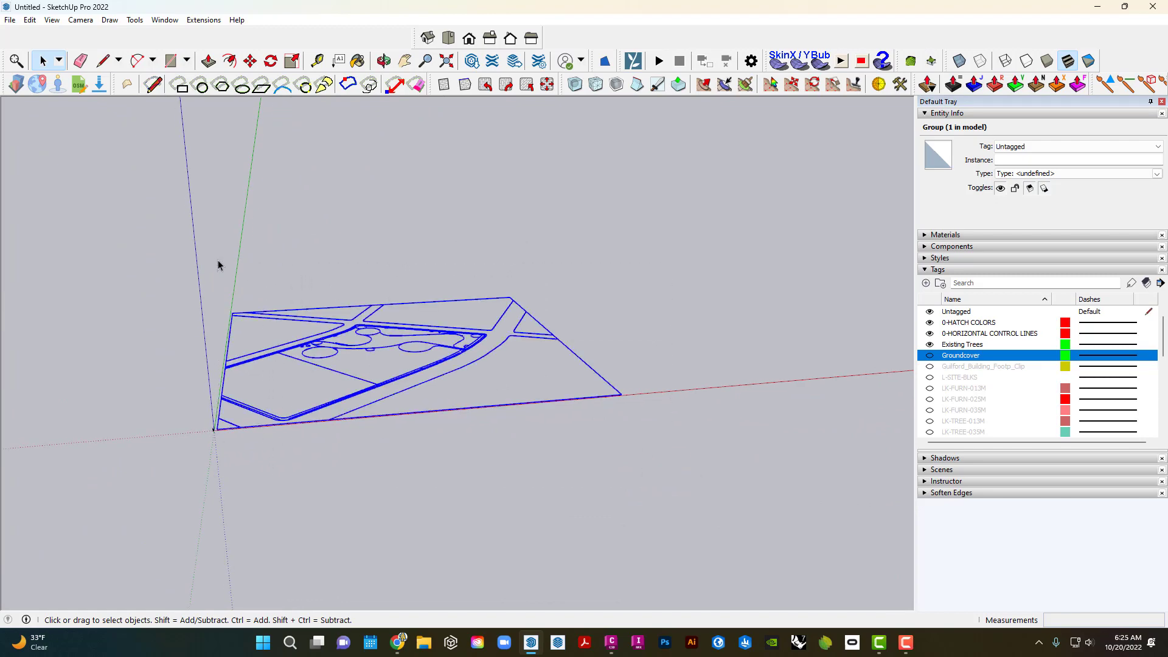
middle_click_drag(227, 268, 333, 299)
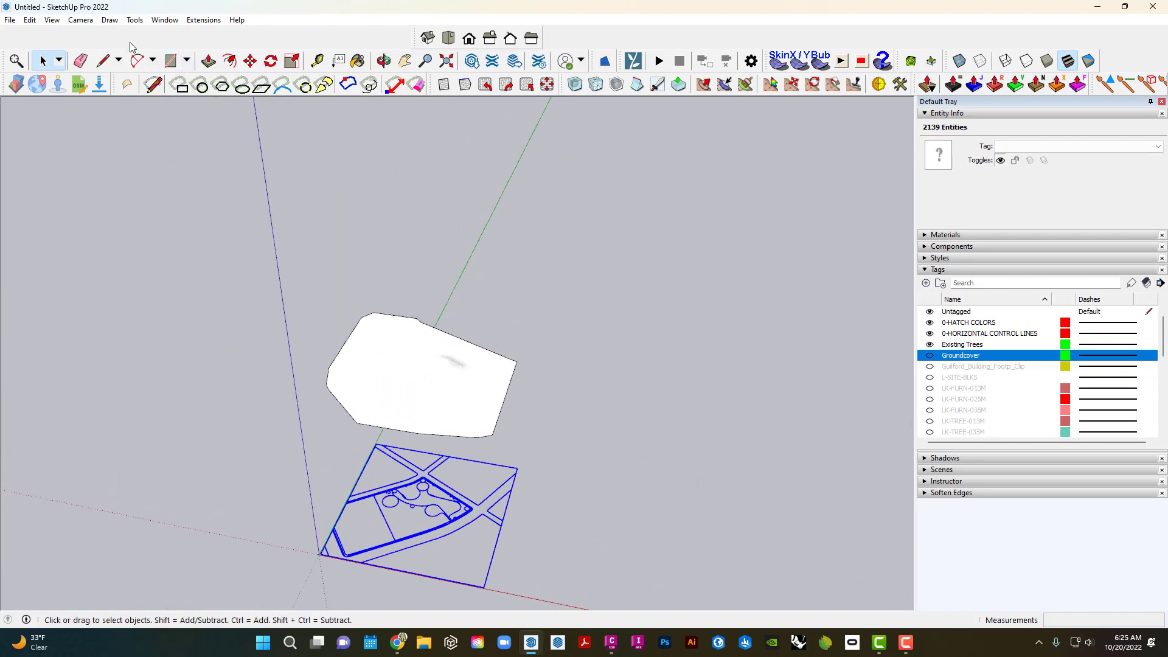
left_click(110, 21)
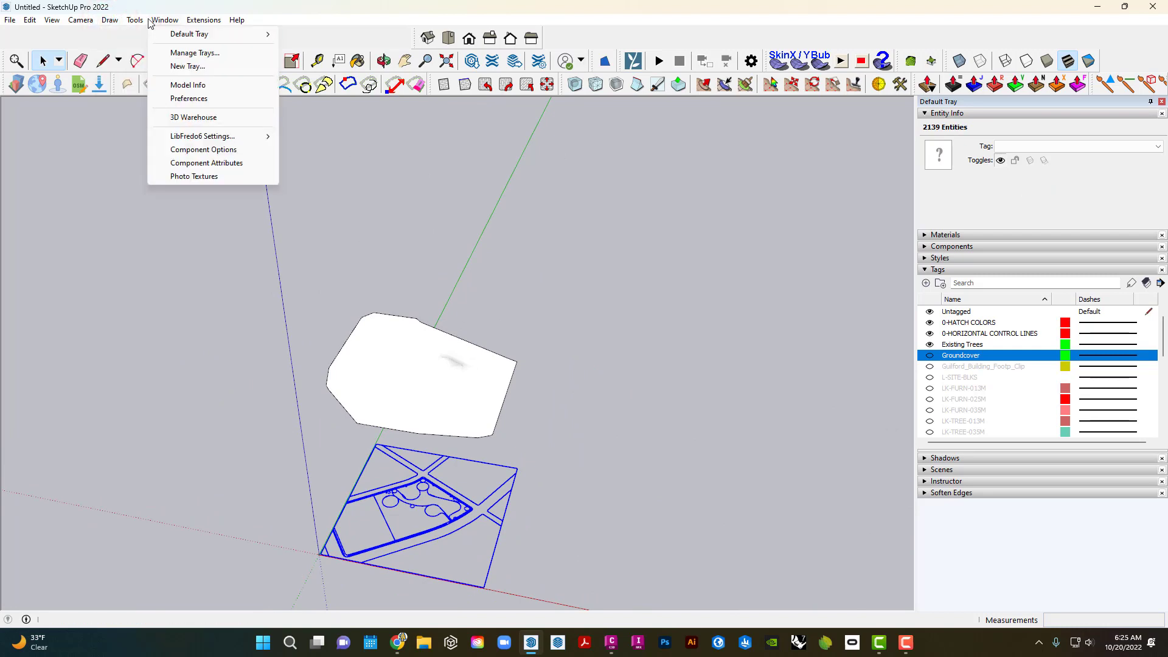
mouse_move(134, 20)
mouse_move(224, 412)
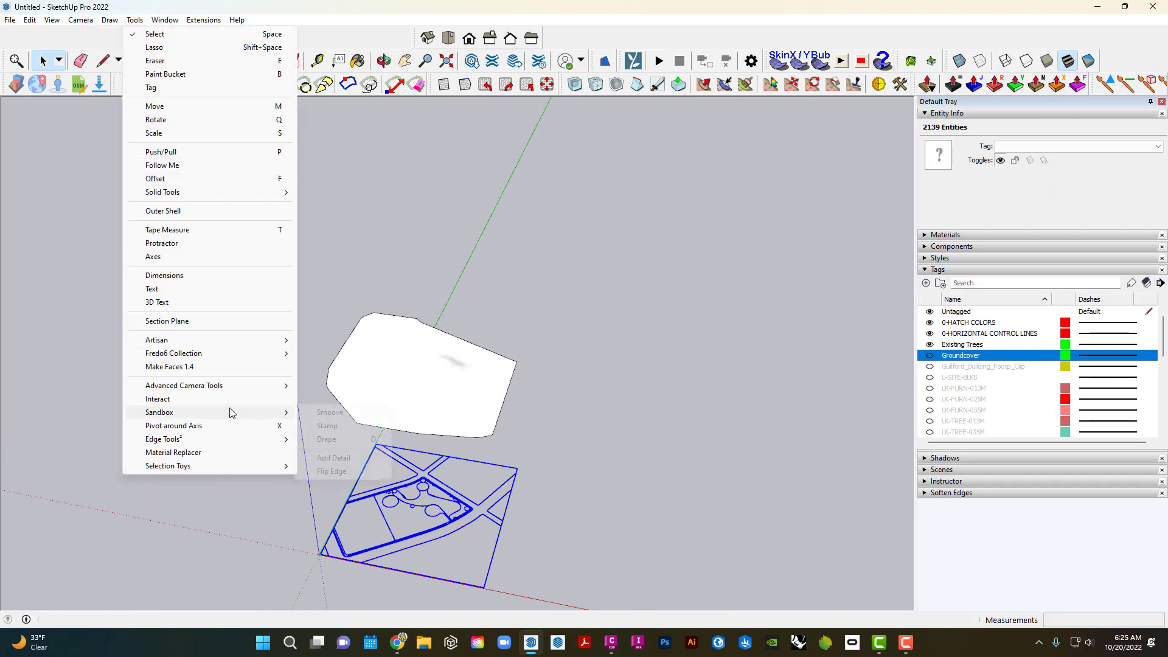
left_click(337, 439)
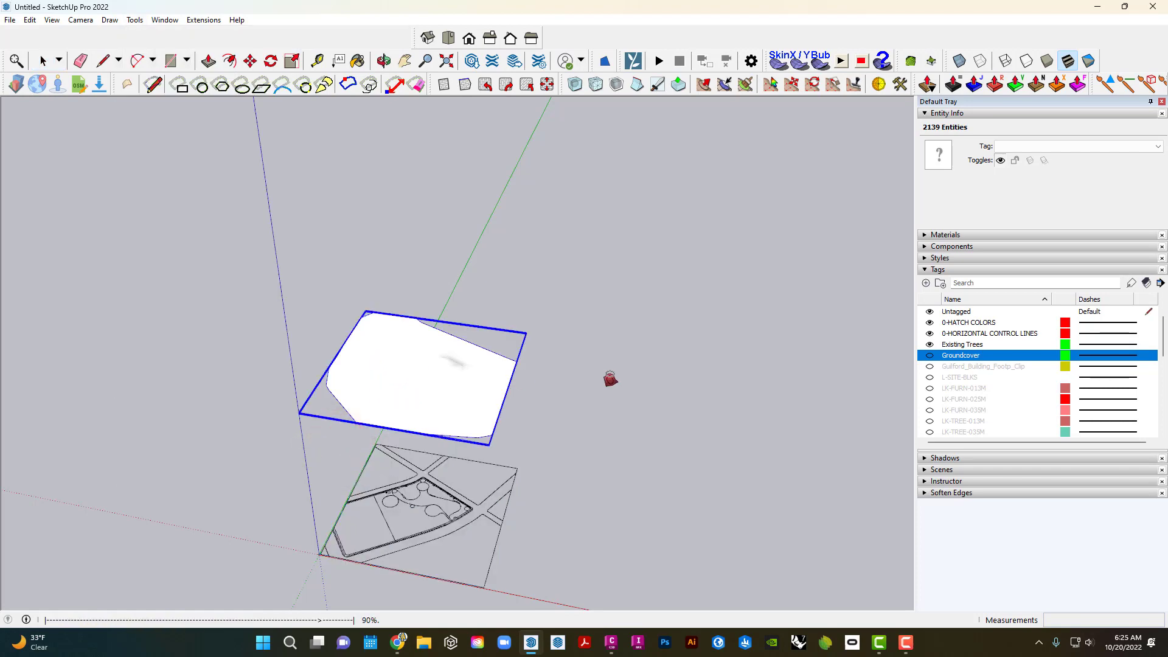
Examine the draped linework on the terrain and check inside the terrain group which areas the lines split into separate surfaces.
scroll(611, 378, "down", 1)
scroll(611, 379, "up", 3)
middle_click_drag(611, 378, 405, 381)
key("space")
scroll(401, 389, "up", 4)
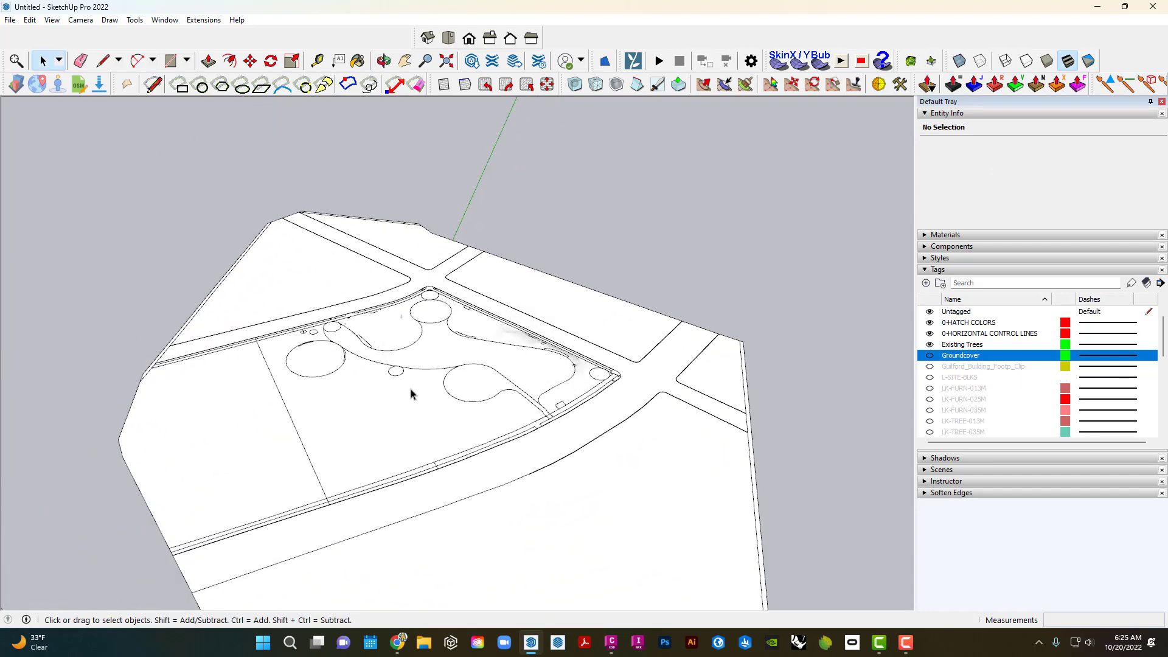
scroll(392, 409, "up", 6)
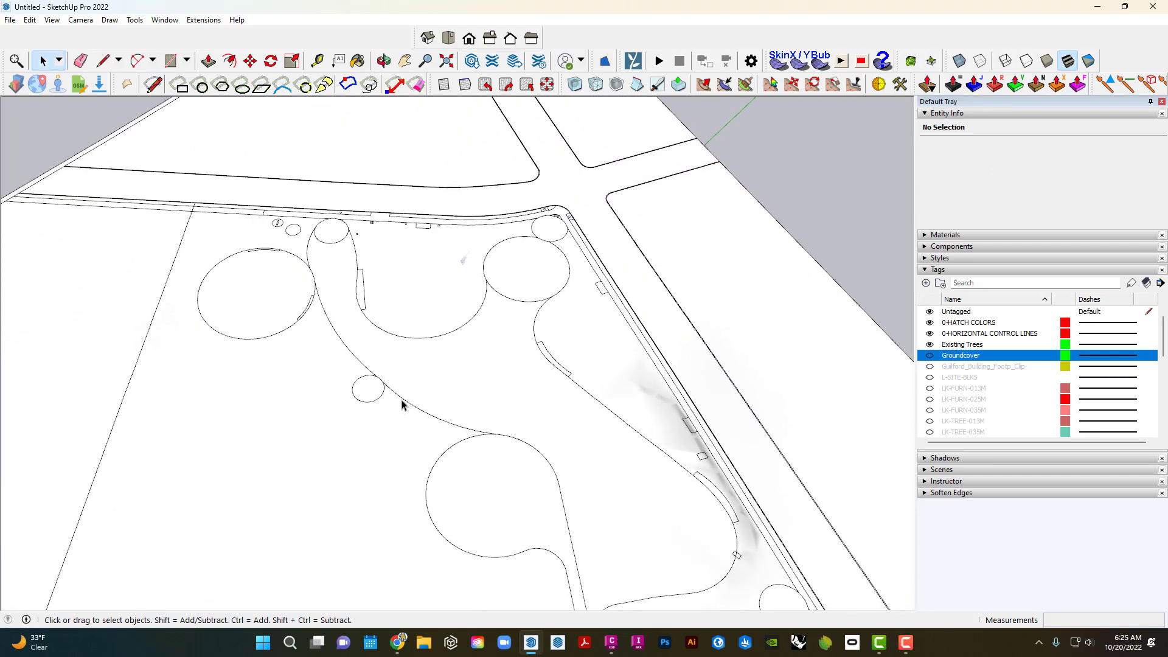
scroll(449, 374, "down", 5)
mouse_move(448, 374)
middle_mouse_down()
mouse_move(499, 327)
mouse_move(398, 384)
mouse_move(431, 404)
mouse_move(470, 335)
mouse_move(449, 334)
mouse_move(456, 256)
middle_mouse_up()
left_click(500, 326)
scroll(499, 326, "up", 4)
double_click(500, 329)
left_click(497, 328)
scroll(418, 397, "down", 4)
left_click(345, 380)
left_click(215, 408)
scroll(341, 372, "down", 3)
scroll(456, 256, "down", 3)
left_click(691, 237)
Try exploding the terrain group and inspect the loose edges around the park.
middle_click_drag(372, 419, 464, 373)
right_click(465, 367)
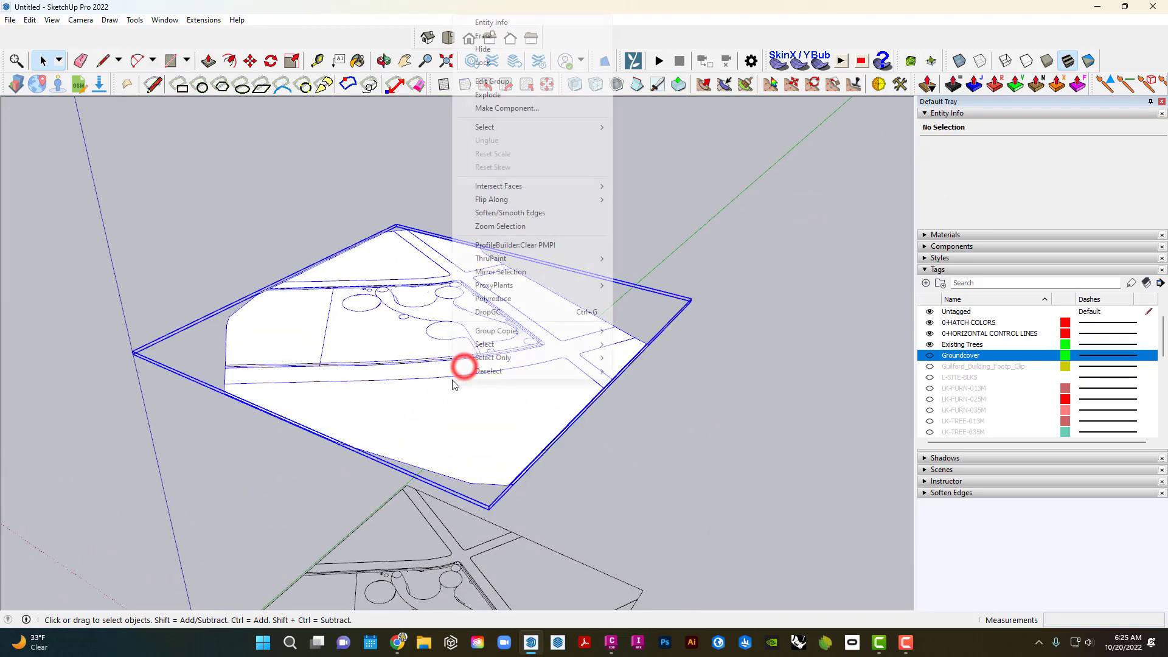
left_click(525, 95)
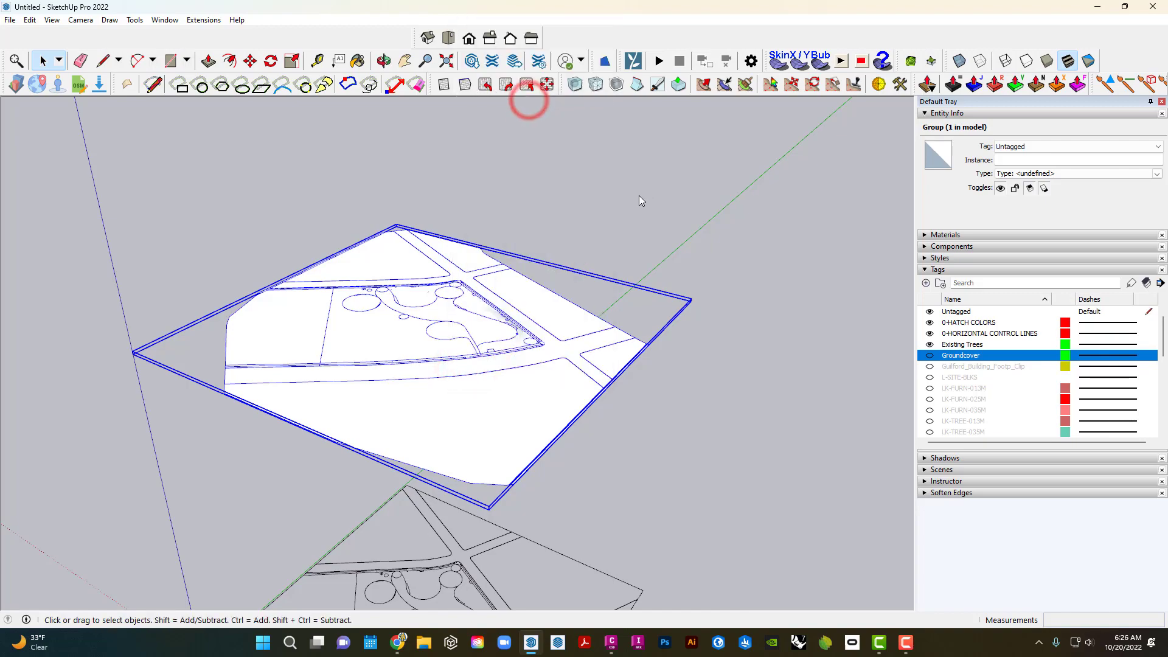
scroll(508, 282, "up", 6)
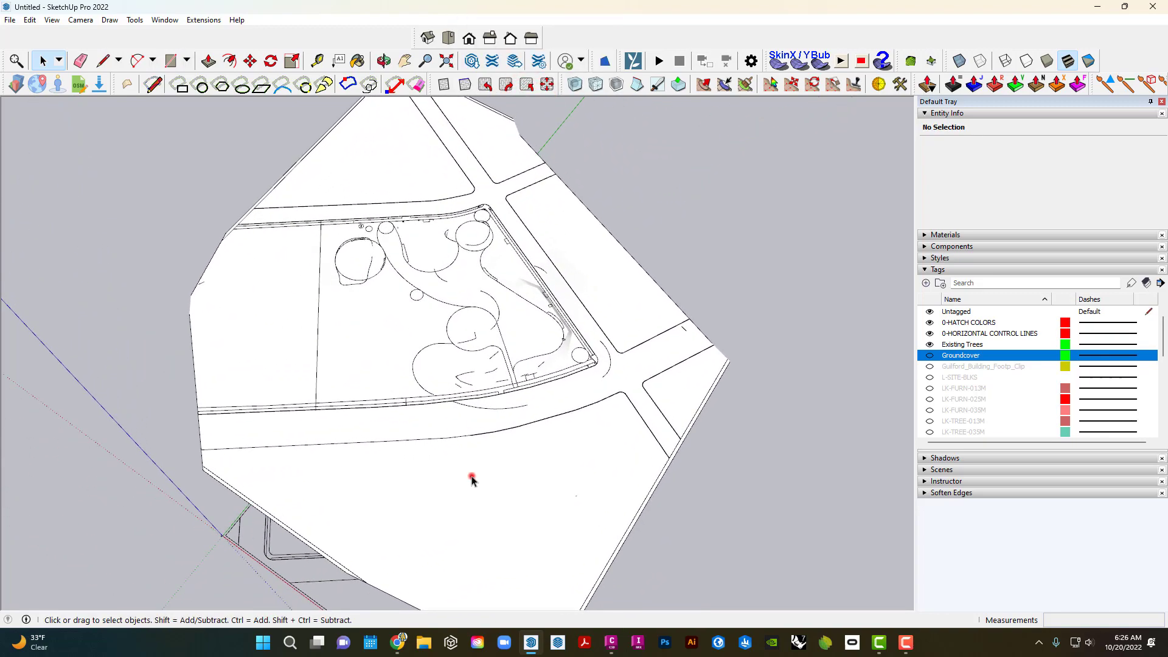
left_click(472, 476)
scroll(472, 475, "up", 1)
left_click(520, 414)
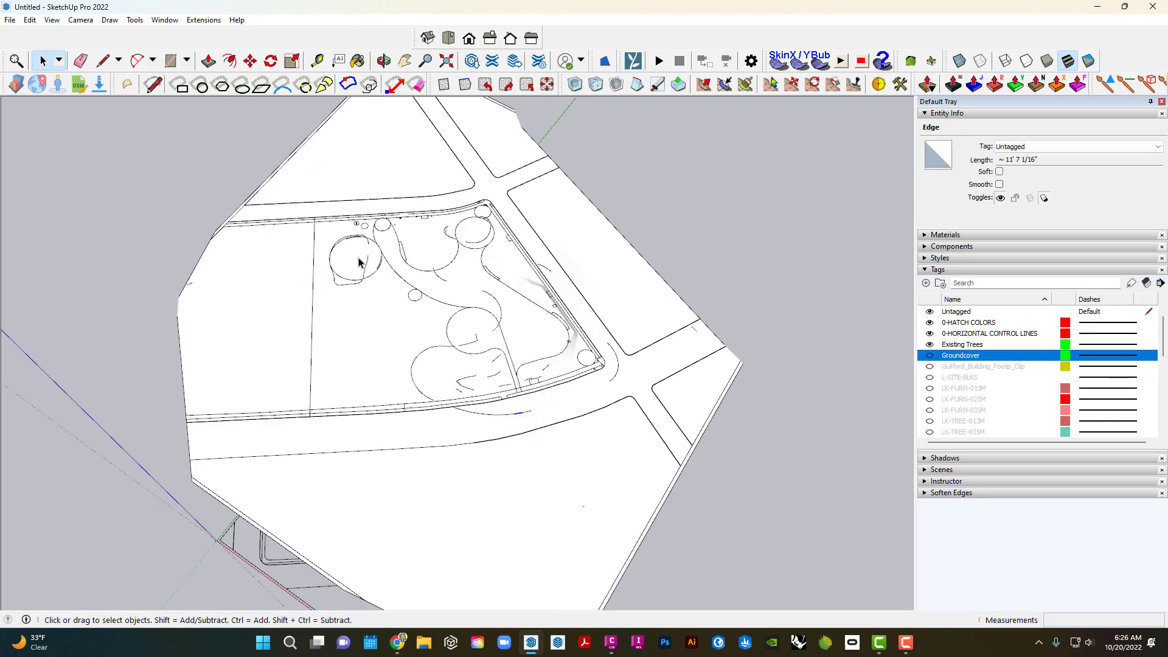
key("ctrl+t")
middle_click_drag(475, 285, 482, 292)
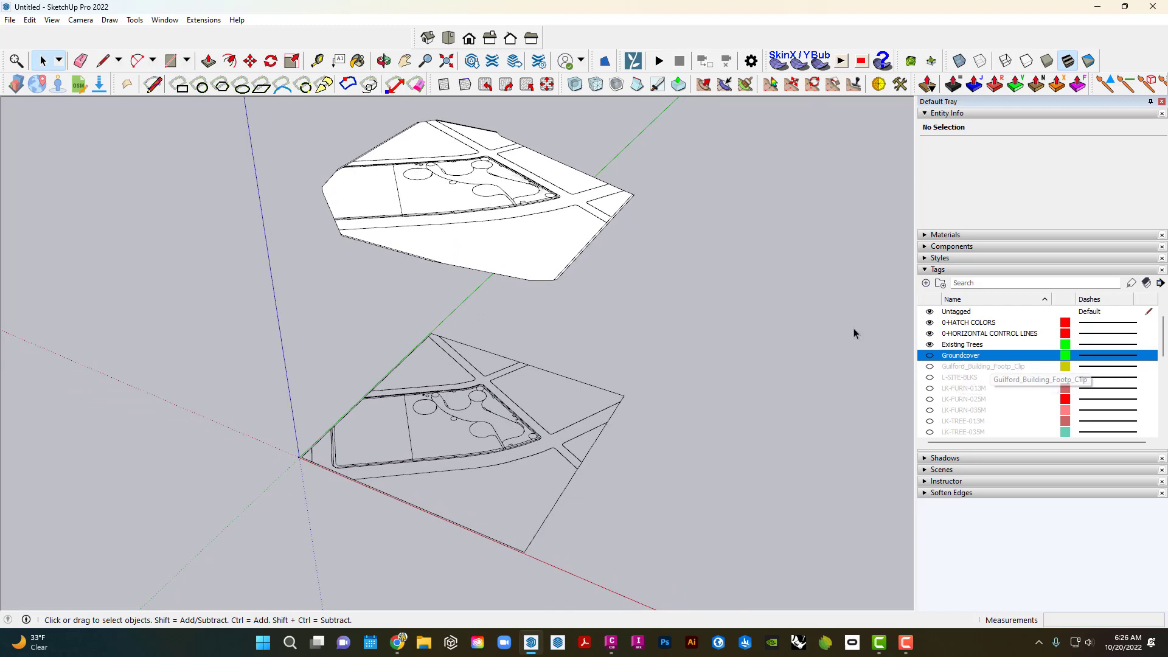
Move the terrain group straight down along the vertical axis, closer to the flat site plan.
left_click(592, 272)
left_click(482, 237)
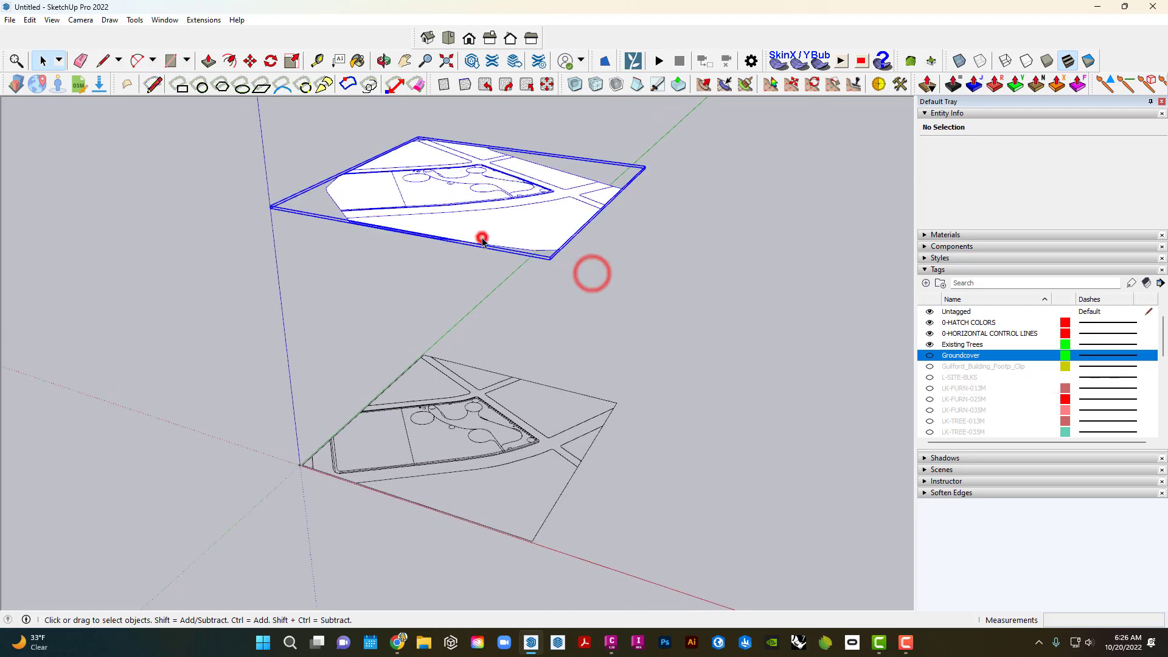
key("m")
left_click(513, 207)
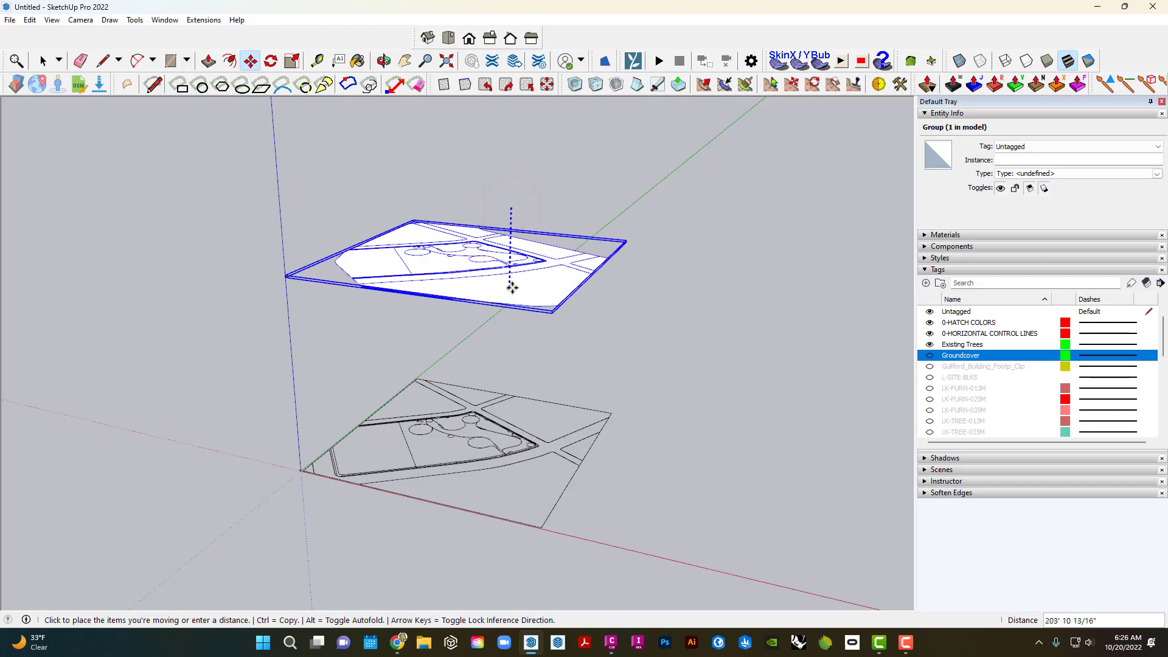
left_click(510, 298)
key("space")
left_click(626, 308)
Open the terrain group for editing and select the large park surface surrounding the circular plazas.
scroll(621, 304, "up", 5)
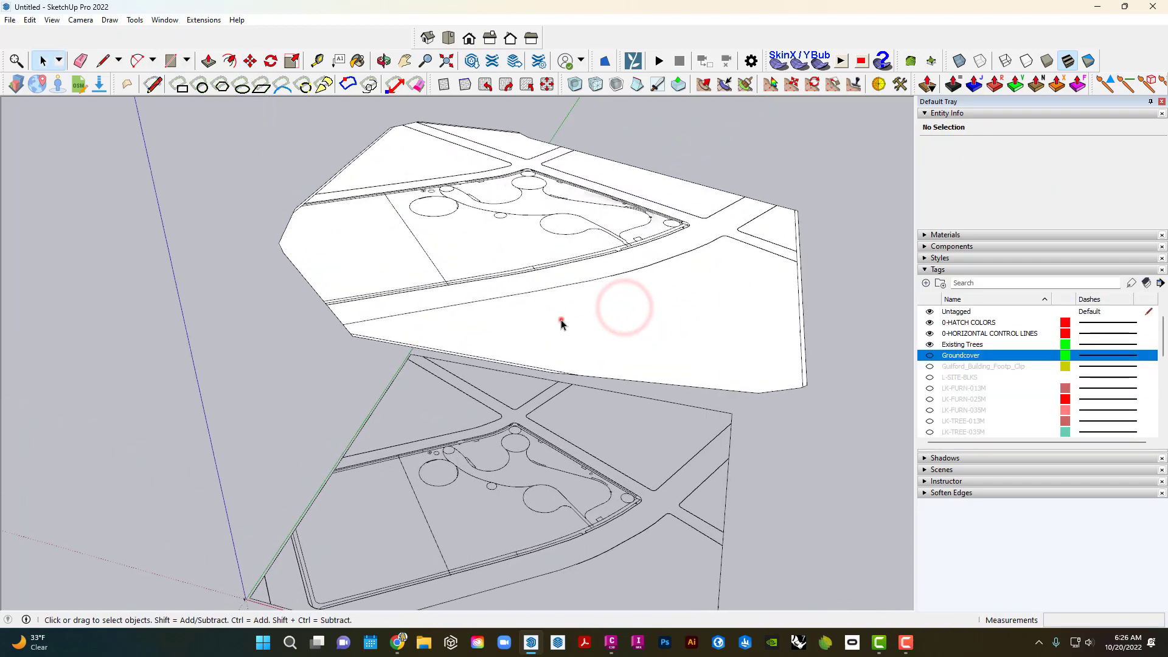
middle_click_drag(538, 250, 527, 287)
double_click(527, 286)
left_click(496, 284)
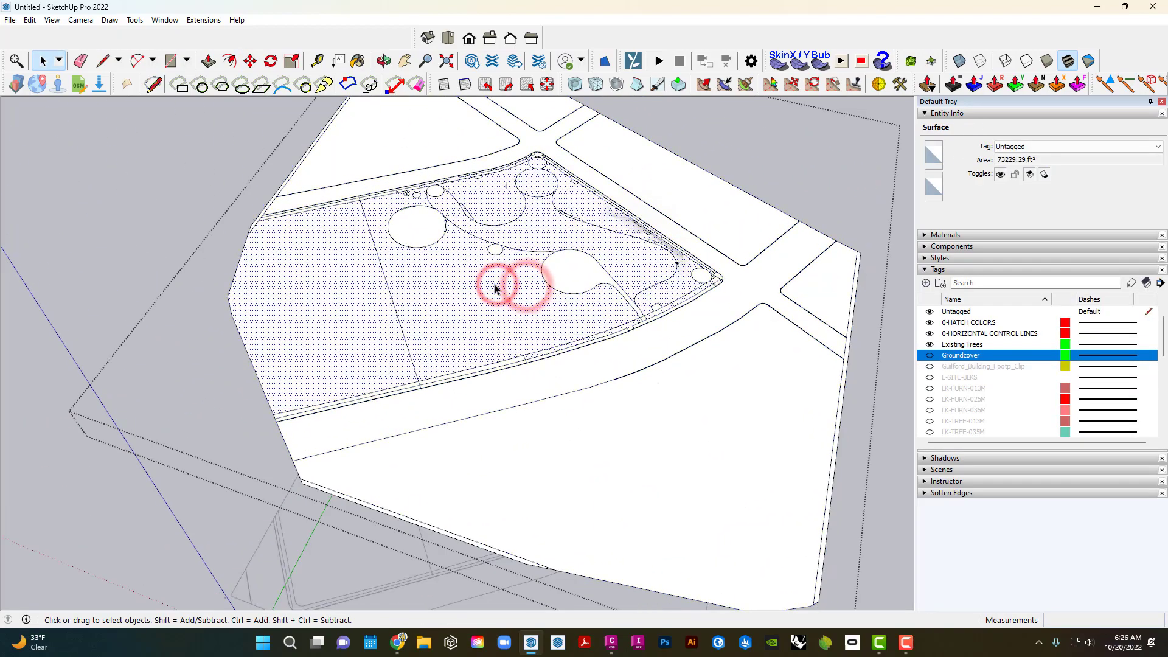
middle_click_drag(484, 236, 473, 268)
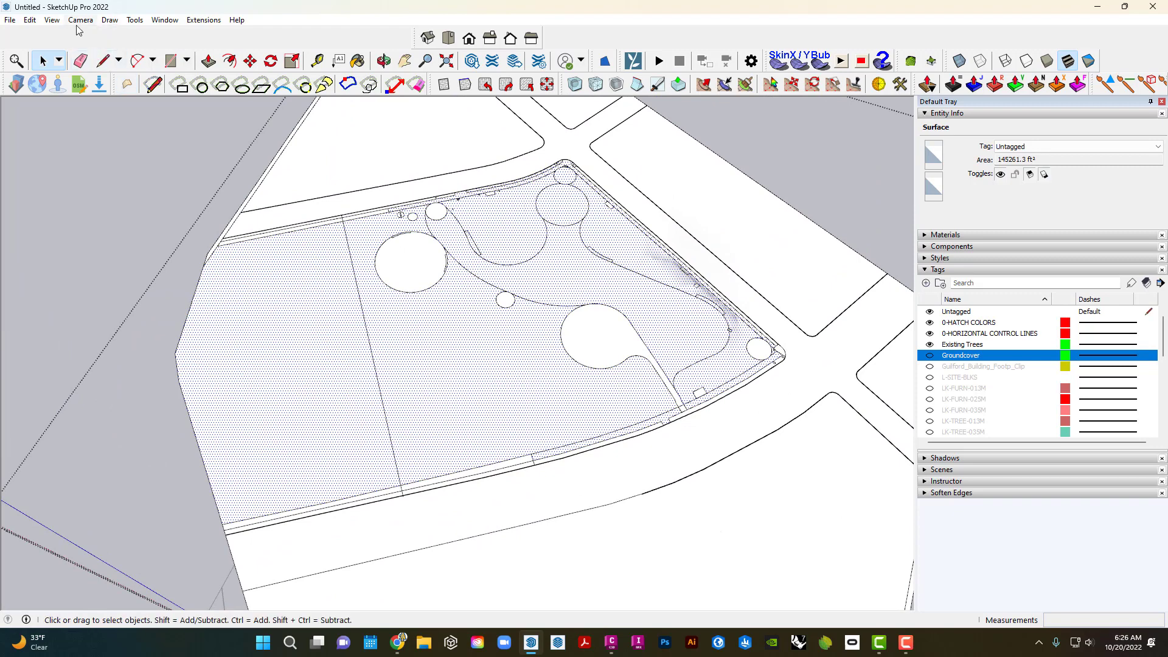
Run Edge Tools Find Edge Gaps and close open ends at the park's dividing line, curved paths, small circles and east corner.
left_click(143, 23)
mouse_move(242, 444)
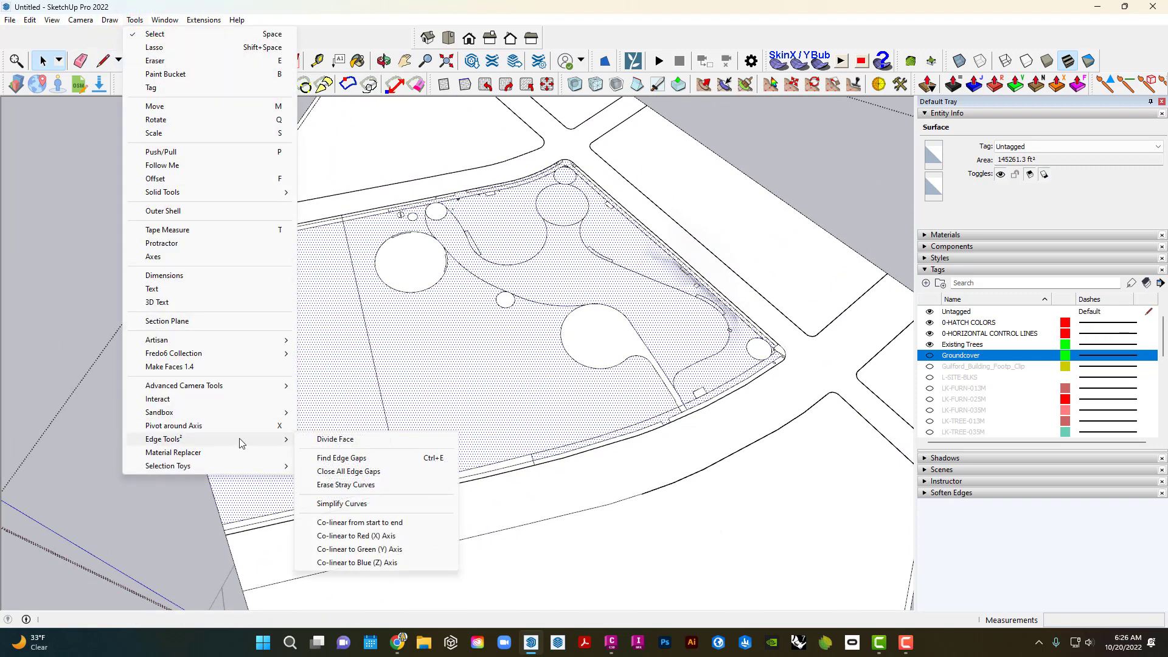
left_click(349, 461)
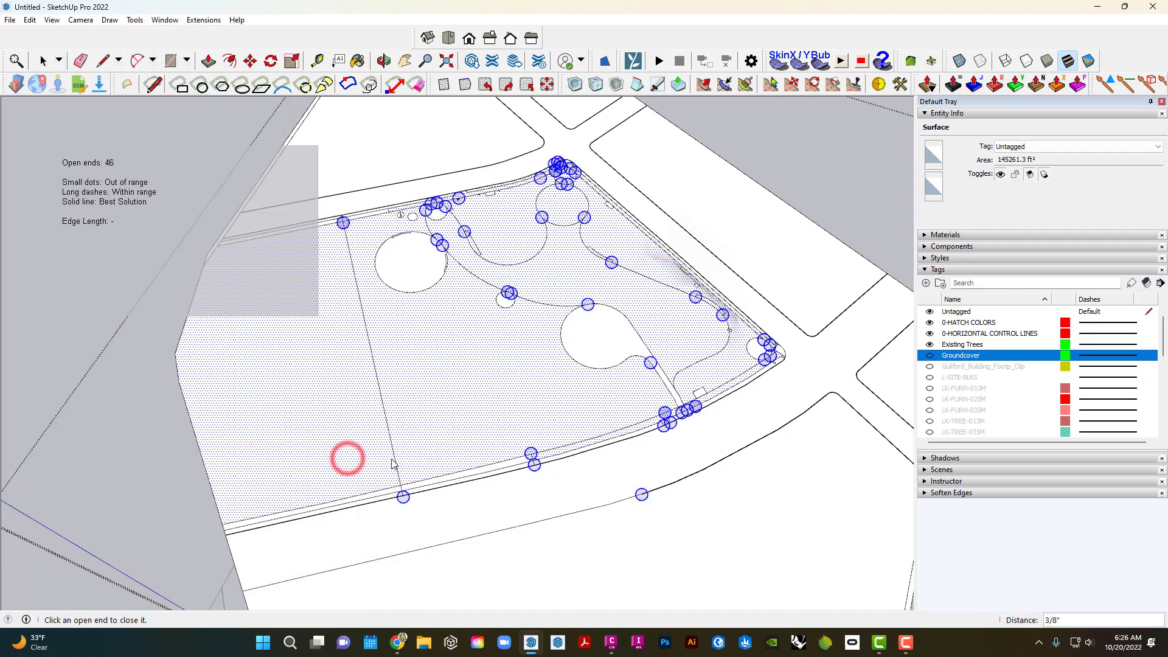
left_click(344, 225)
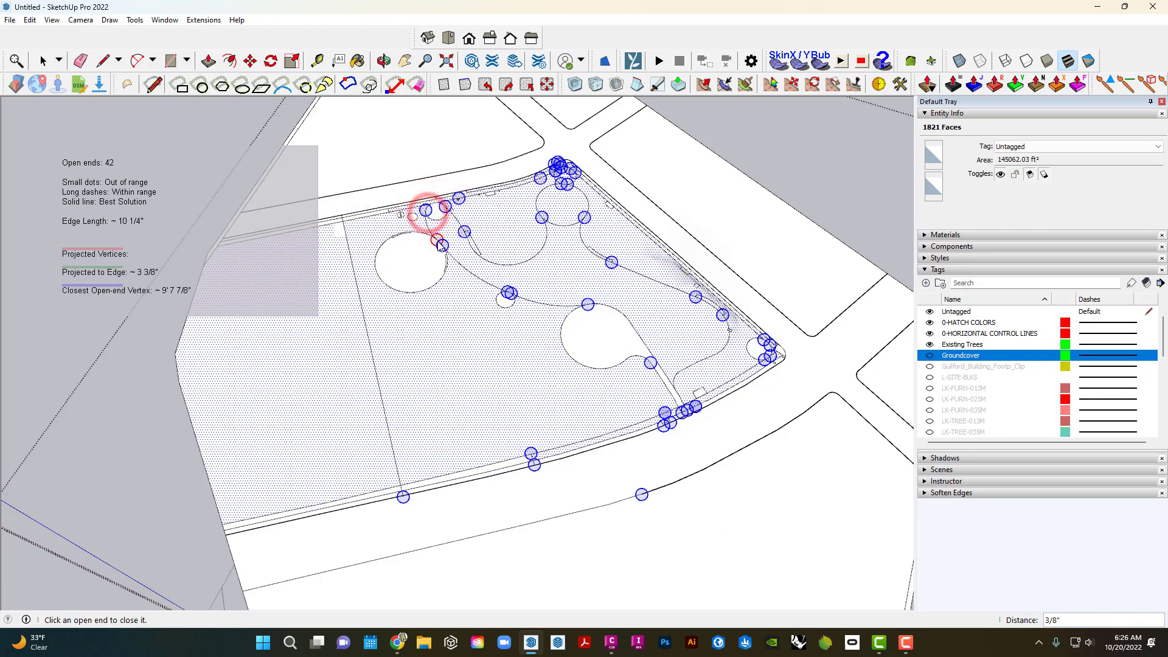
left_click(509, 296)
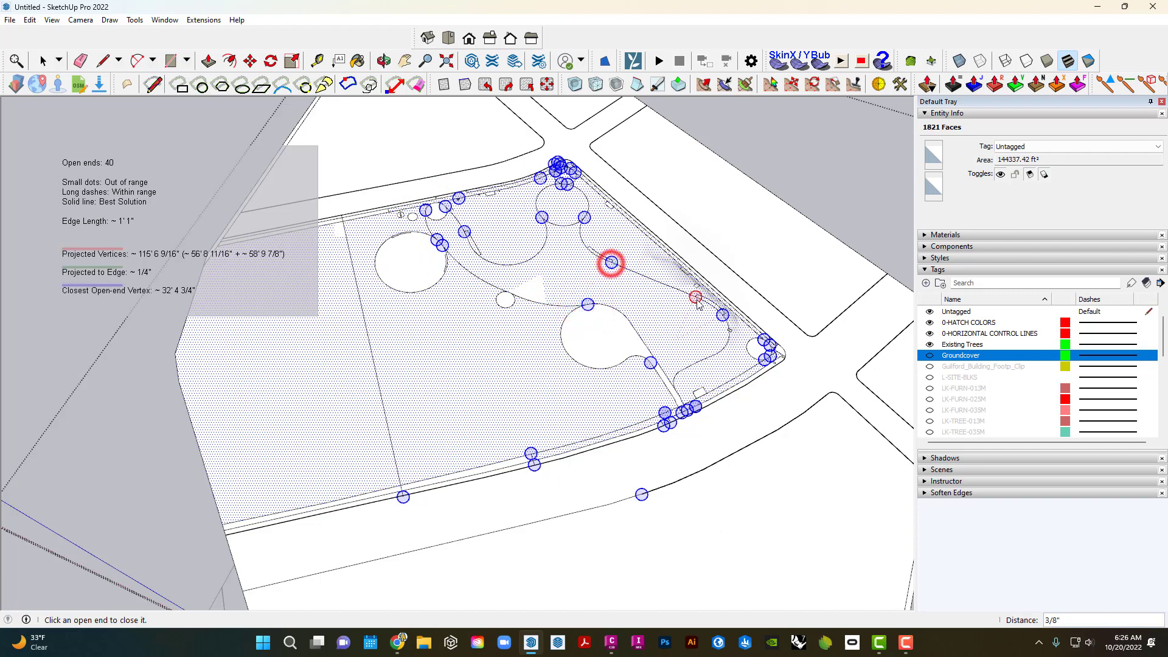
left_click(612, 262)
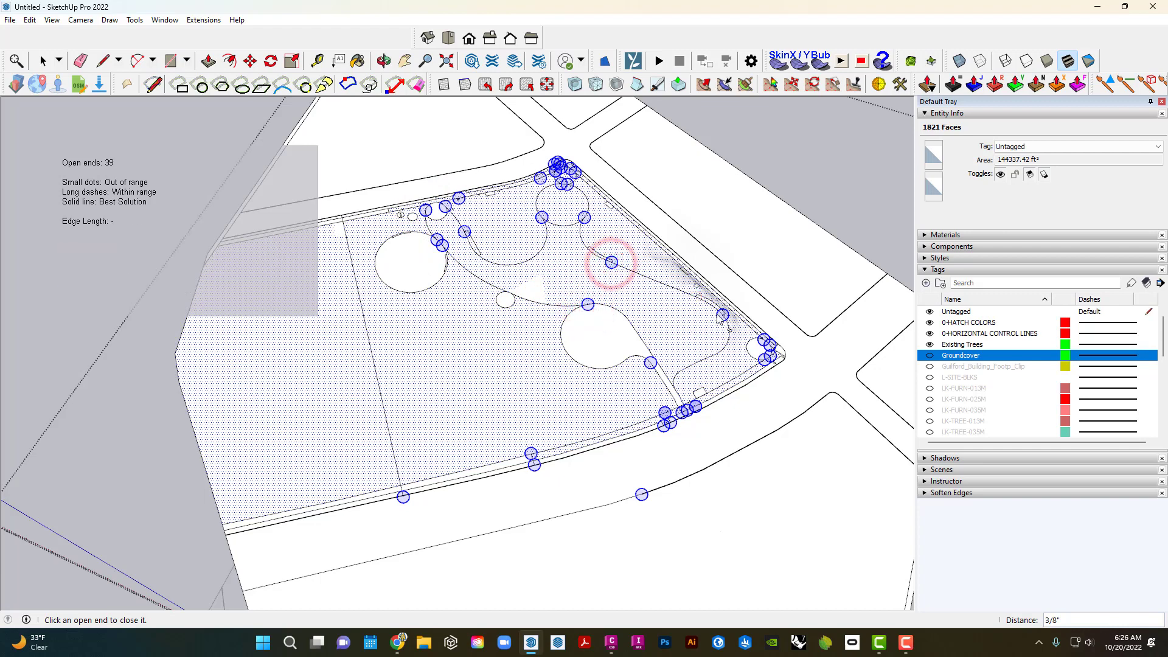
left_click(766, 360)
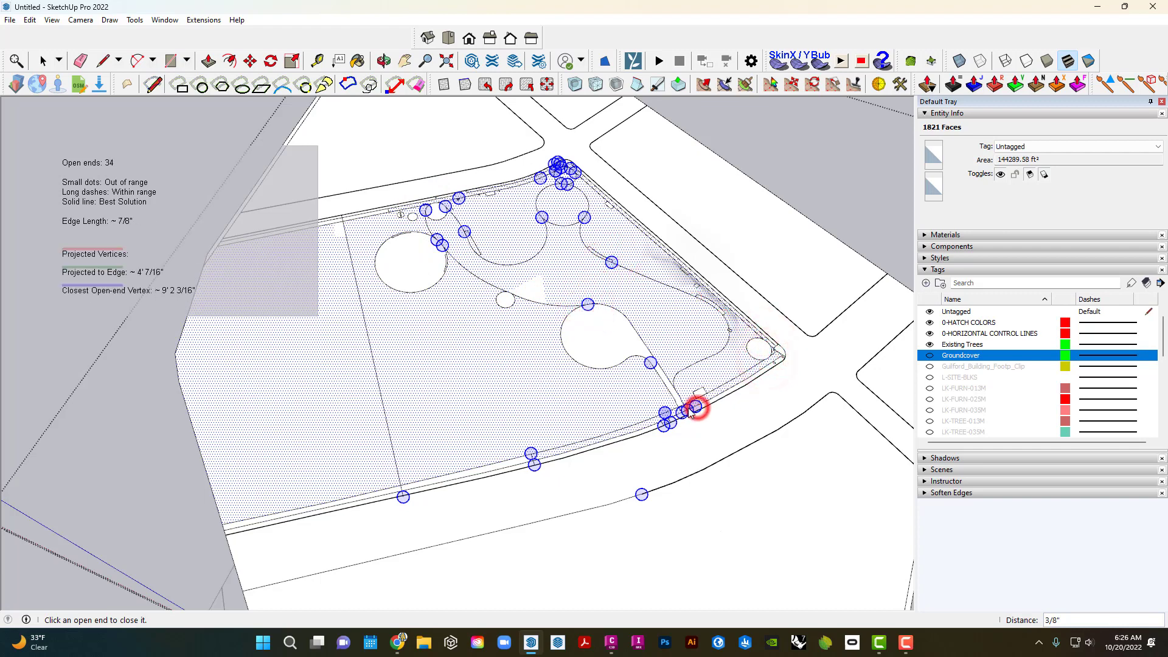
Close marked open ends along the park's south edge, beside the large circular plaza and around the north corner's small circle.
left_click(668, 415)
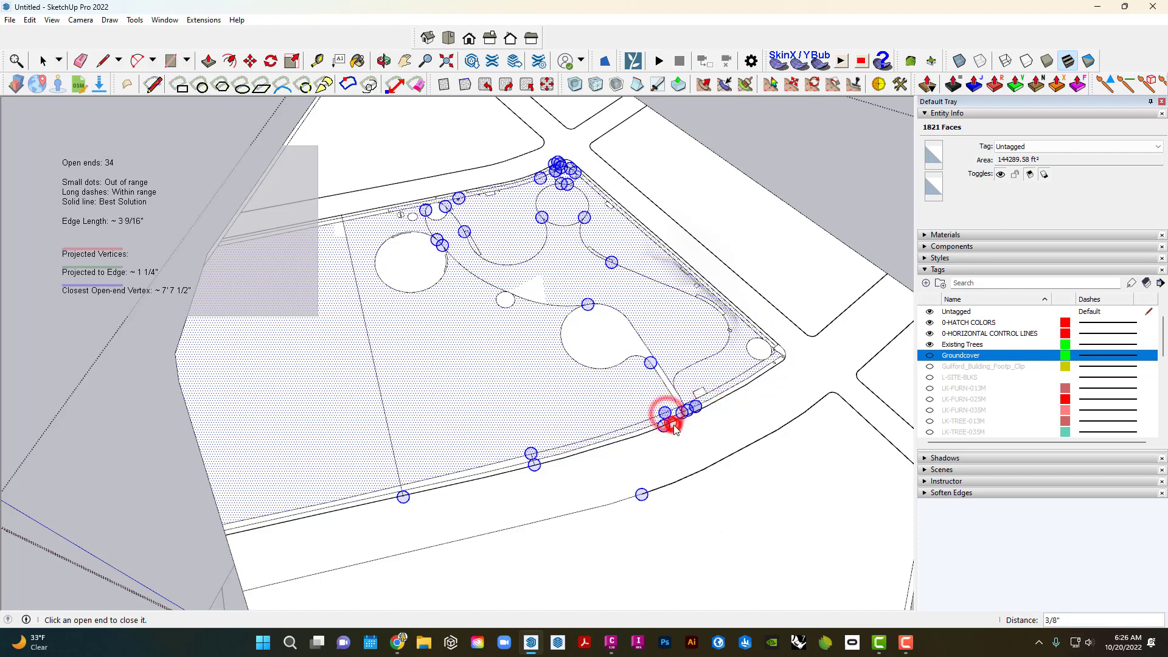
left_click(643, 488)
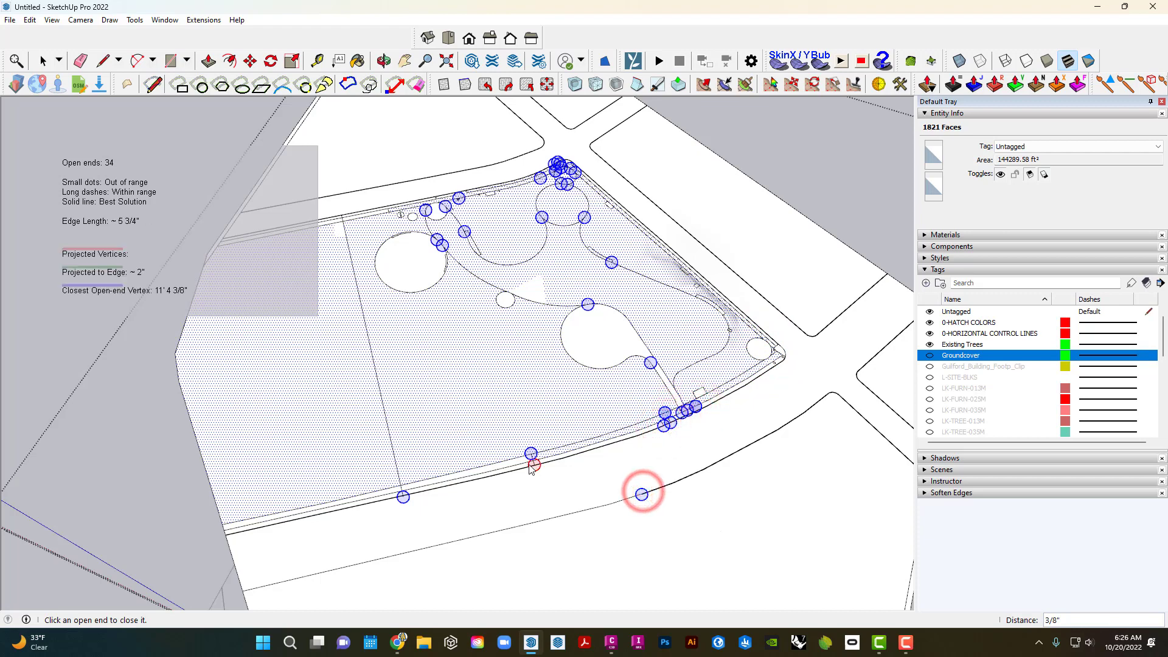
left_click(532, 465)
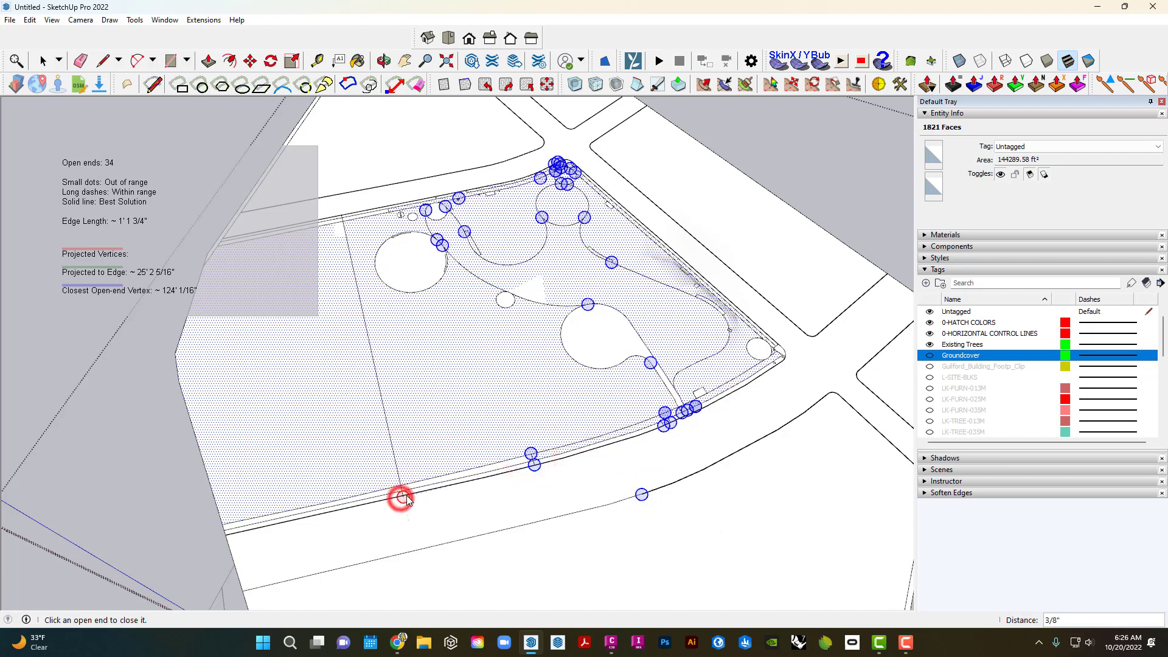
left_click(430, 211)
left_click(437, 238)
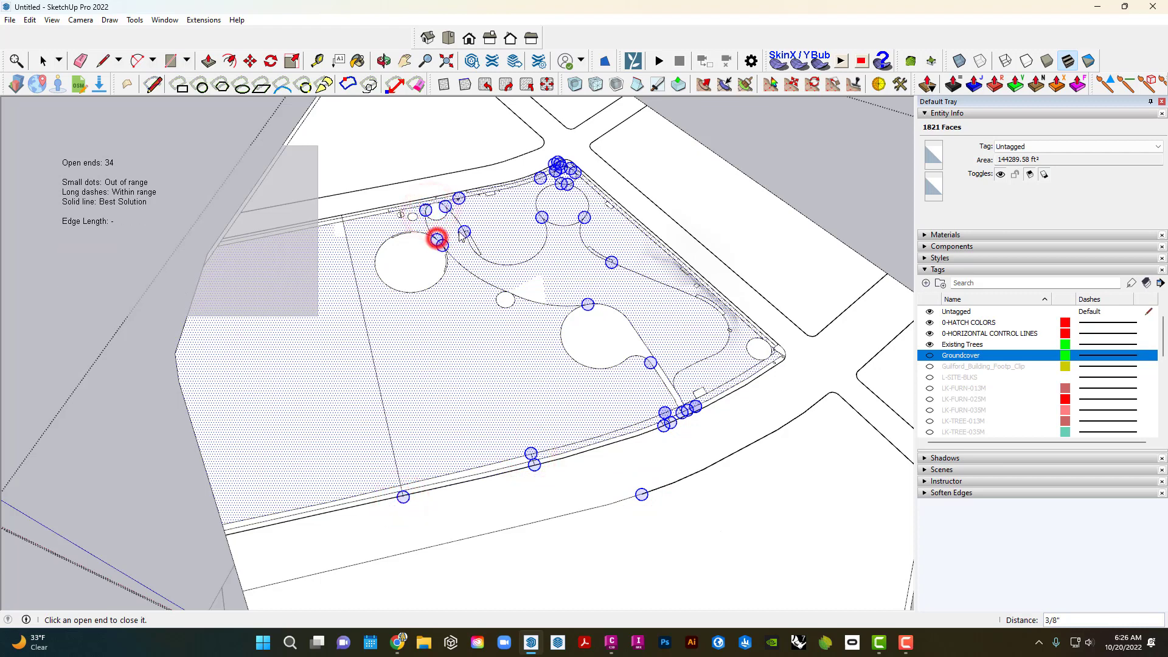
left_click(564, 179)
left_click(573, 172)
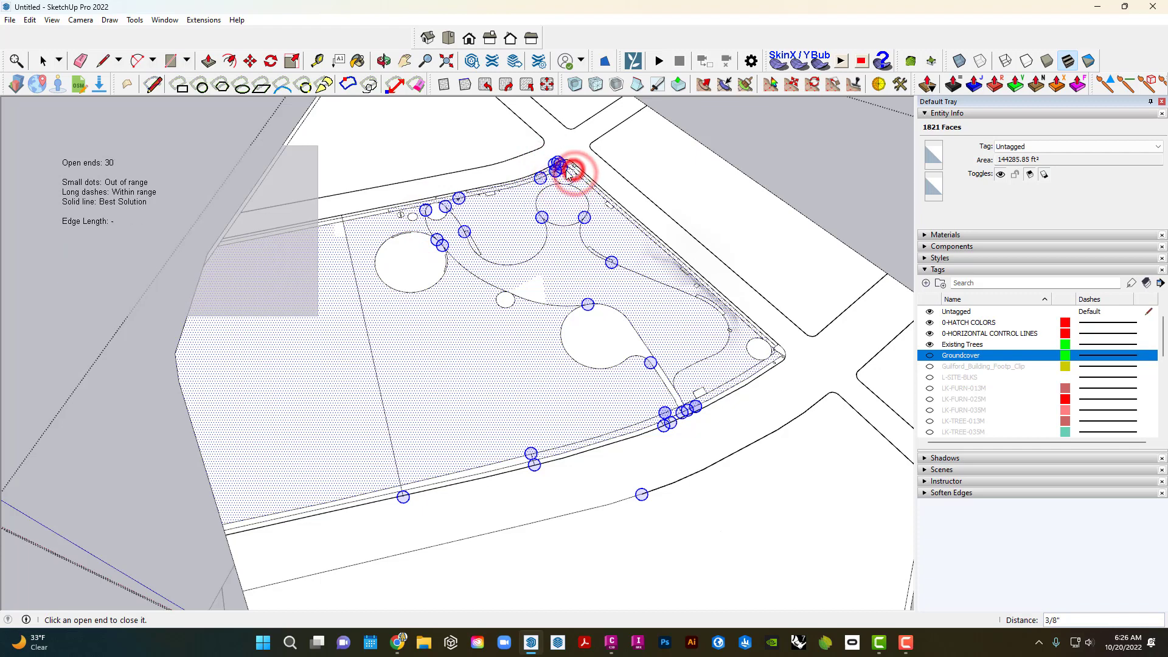
Run Edge Tools Close All Edge Gaps with a 3/8" tolerance and small-edge removal set to Yes.
left_click(133, 20)
mouse_move(291, 440)
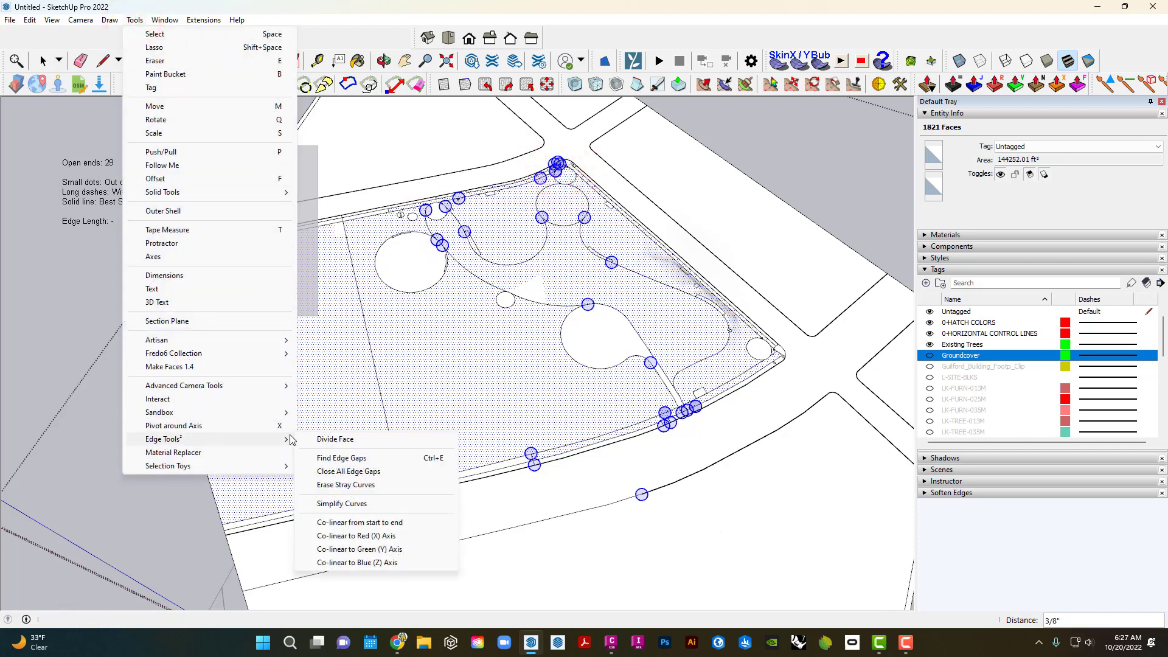
left_click(334, 471)
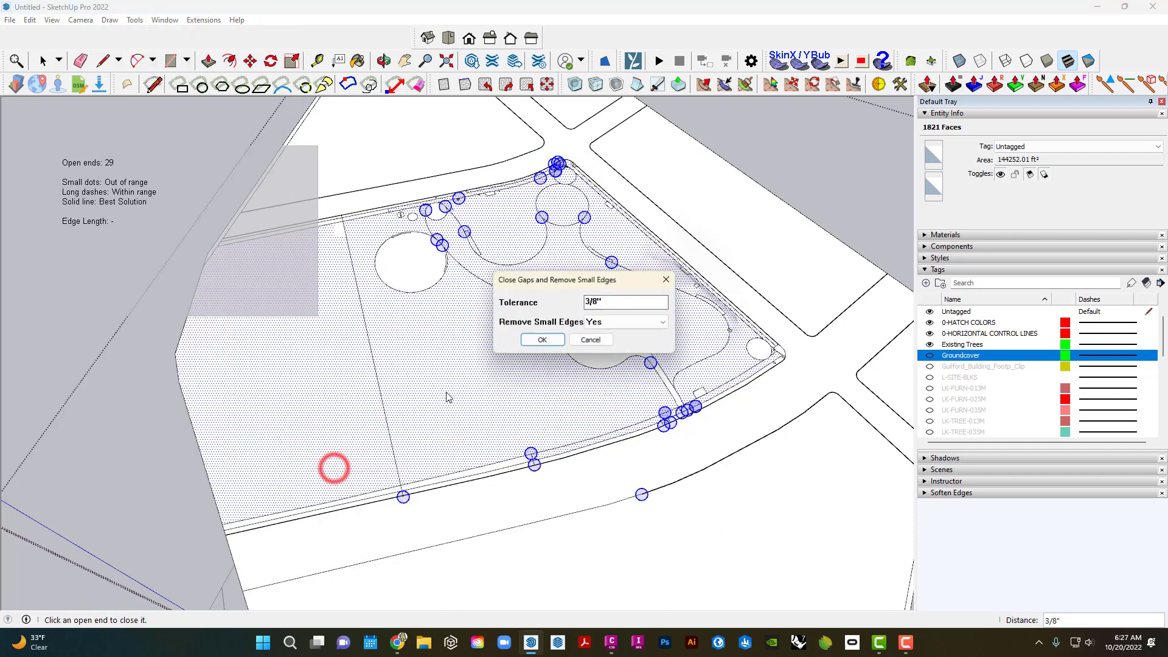
left_click(560, 338)
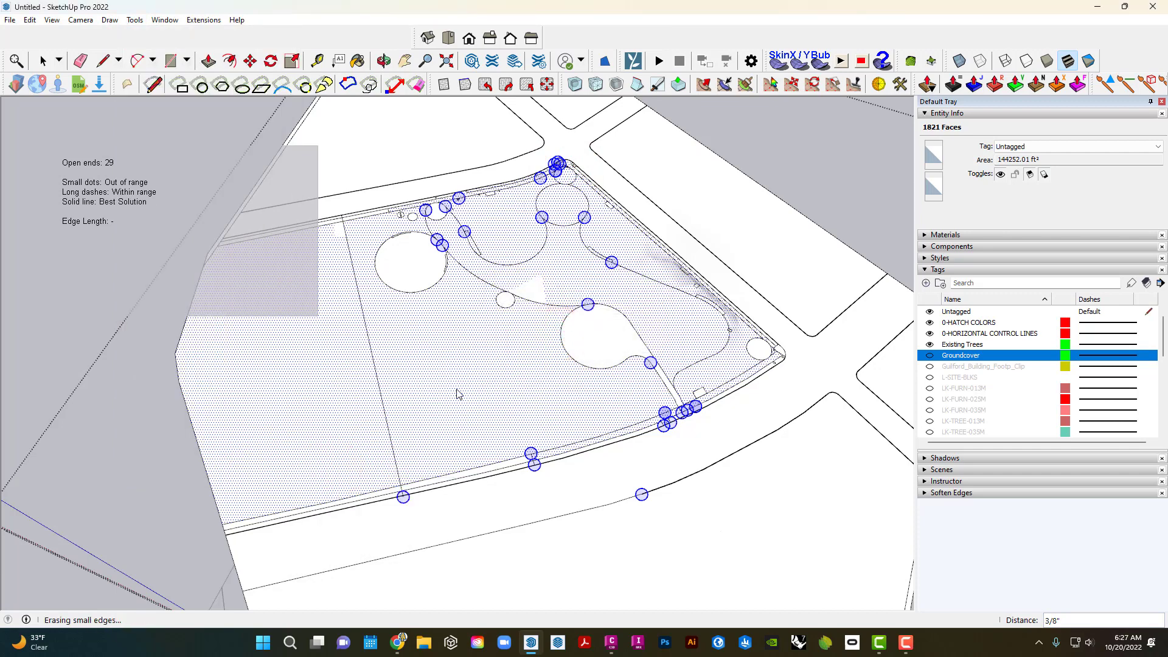
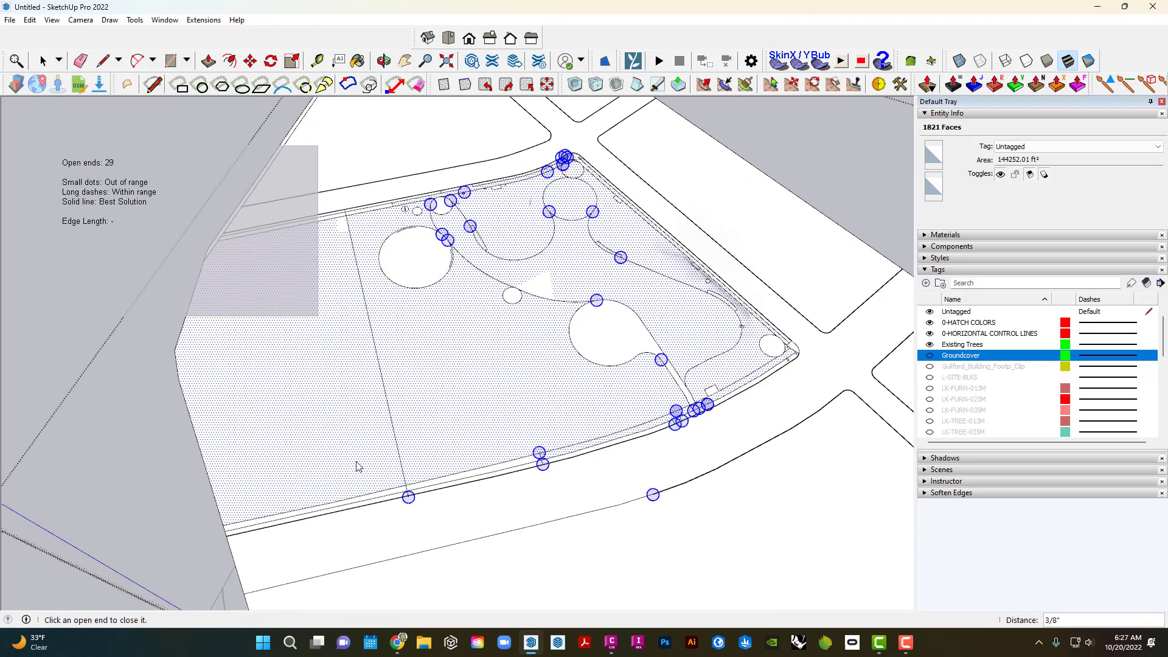
Run Find Edge Gaps again and draw a line about 2 1/8" long bridging the short cross line to the park's southern curb edge.
scroll(535, 466, "up", 2)
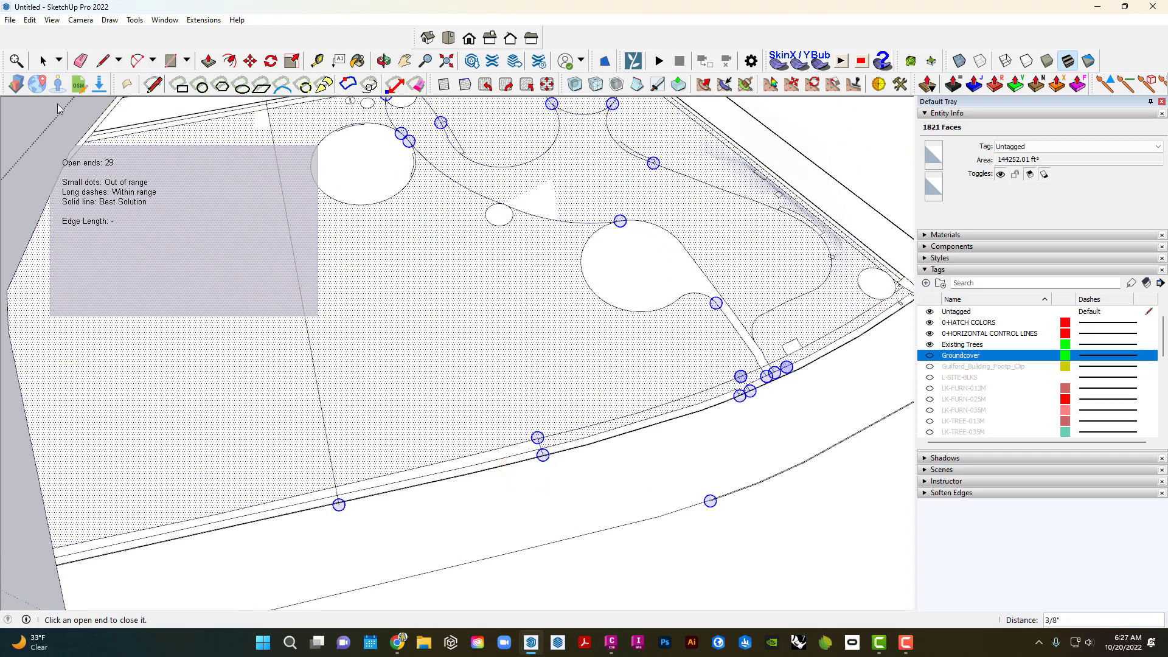
left_click(135, 19)
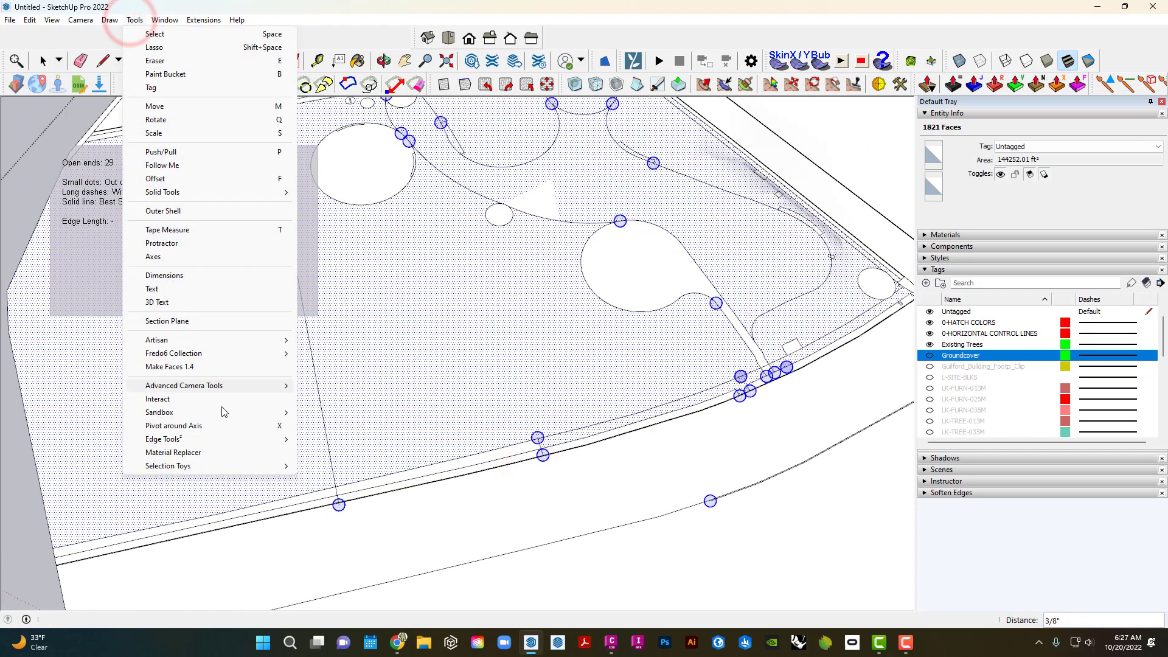
mouse_move(237, 444)
left_click(341, 459)
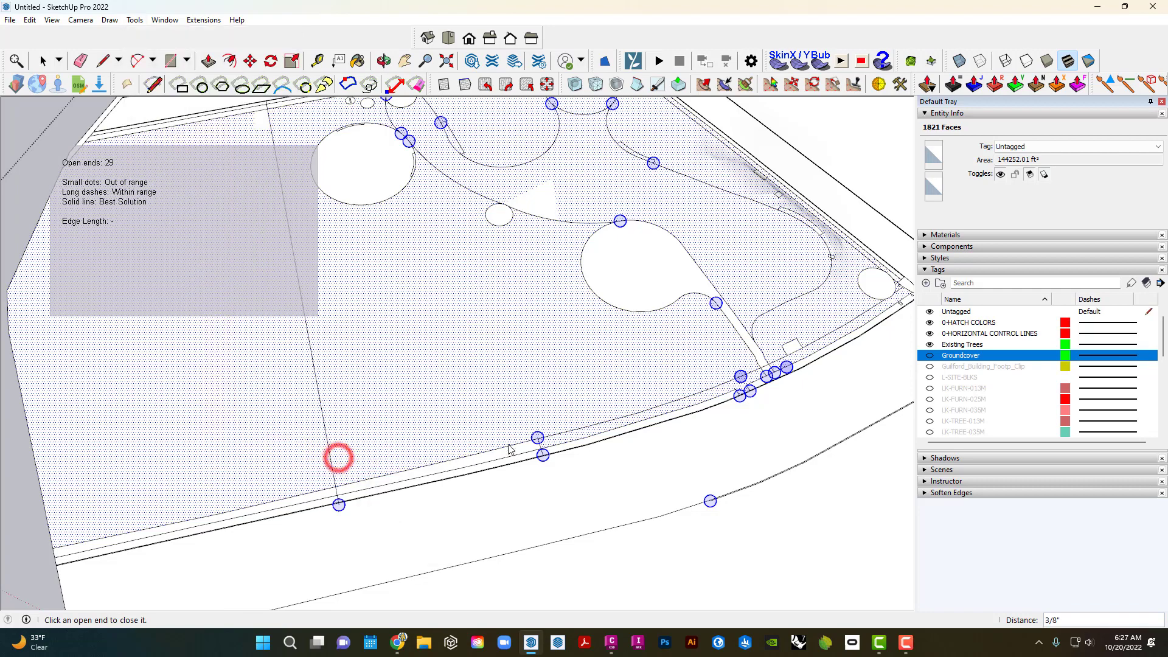
scroll(538, 442, "up", 5)
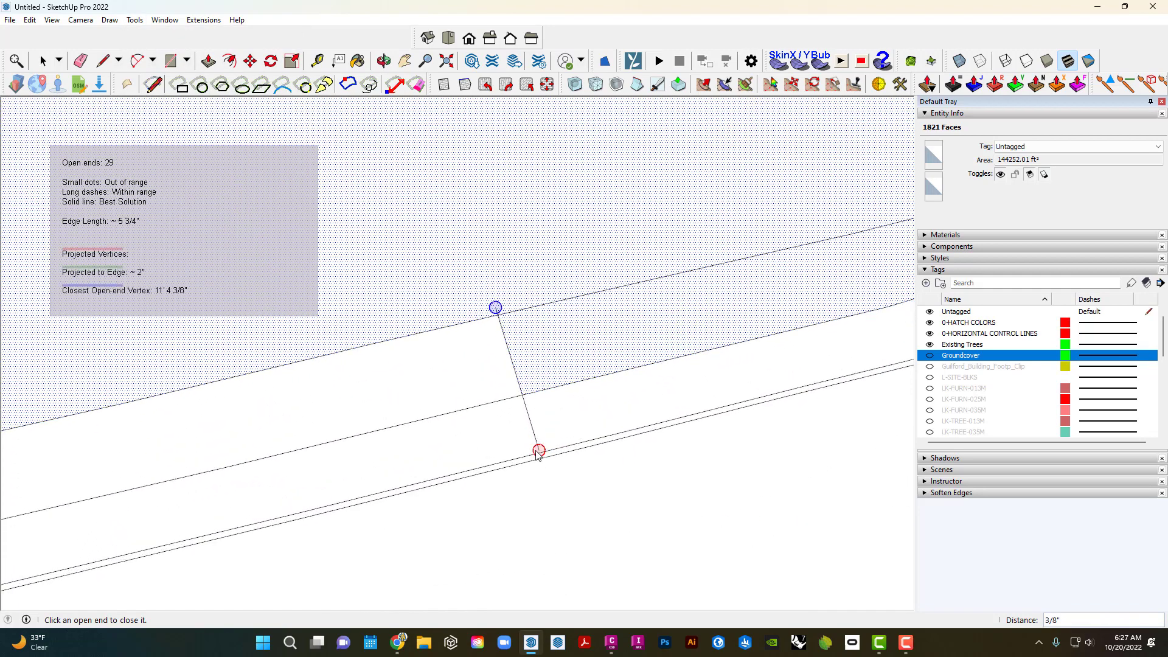
scroll(541, 455, "up", 2)
left_click(560, 433)
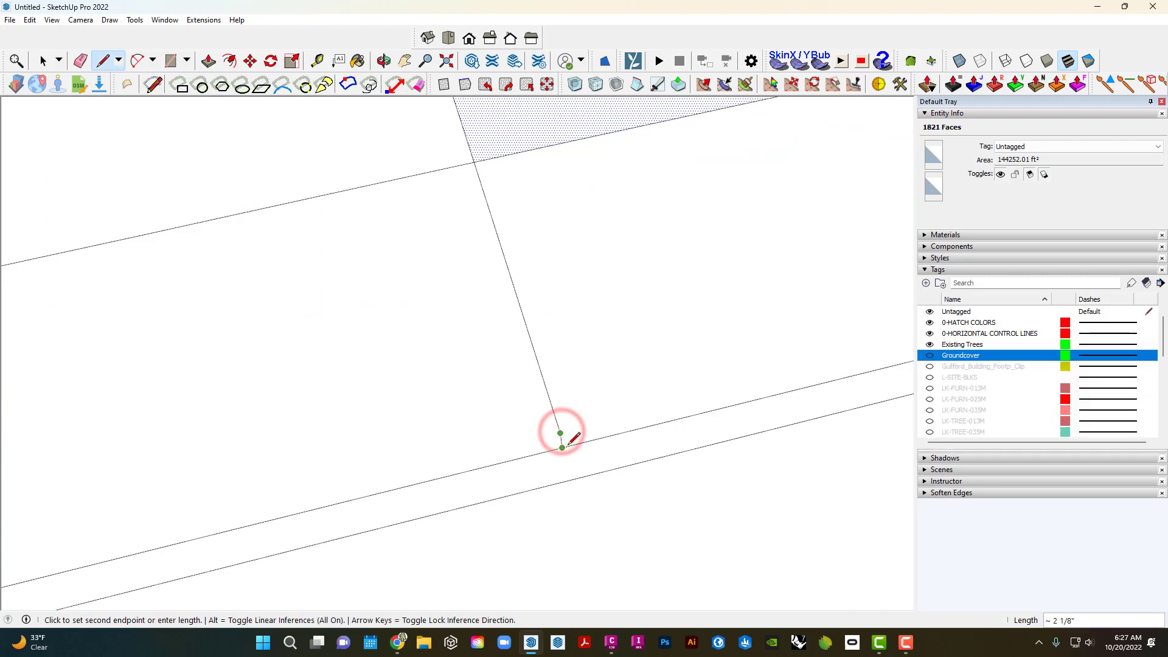
middle_click_drag(569, 449, 570, 435)
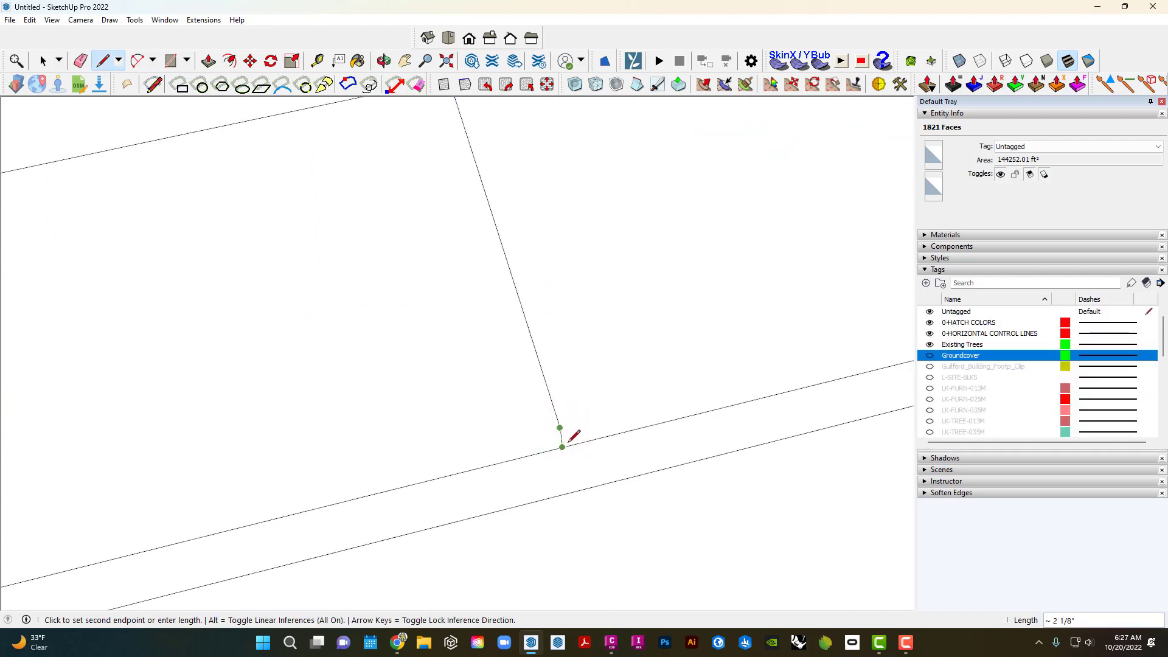
left_click(572, 449)
scroll(571, 448, "down", 1)
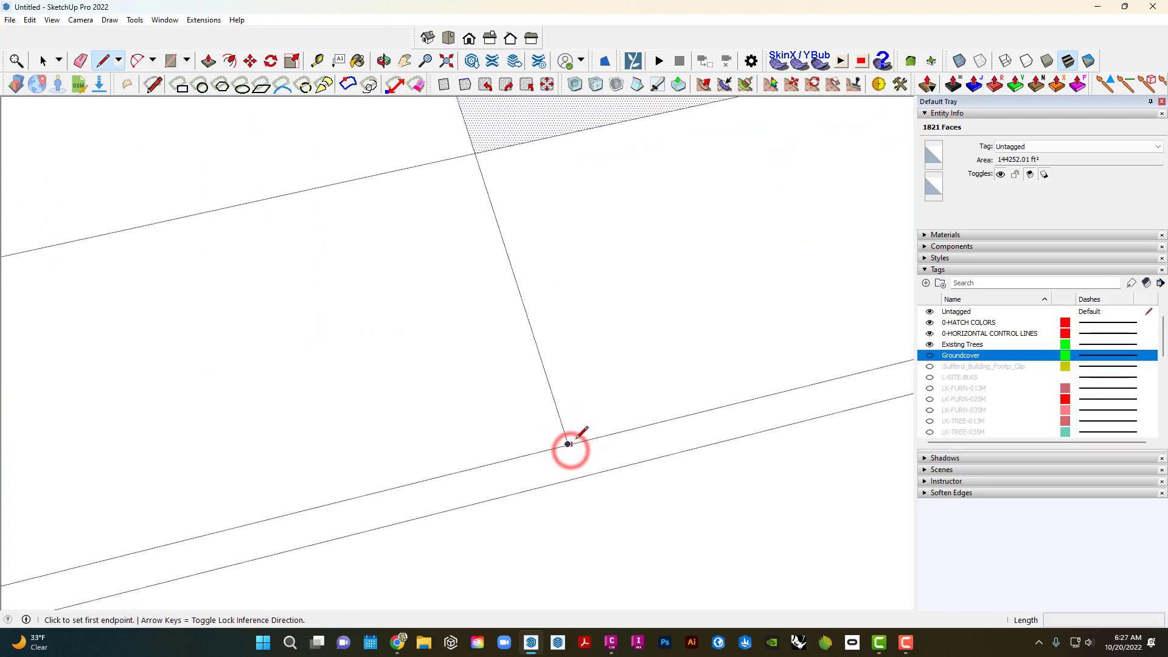
Erase the tiny overshooting stubs at both ends of the short cross line on the southern edge.
scroll(572, 451, "up", 3)
scroll(574, 437, "up", 3)
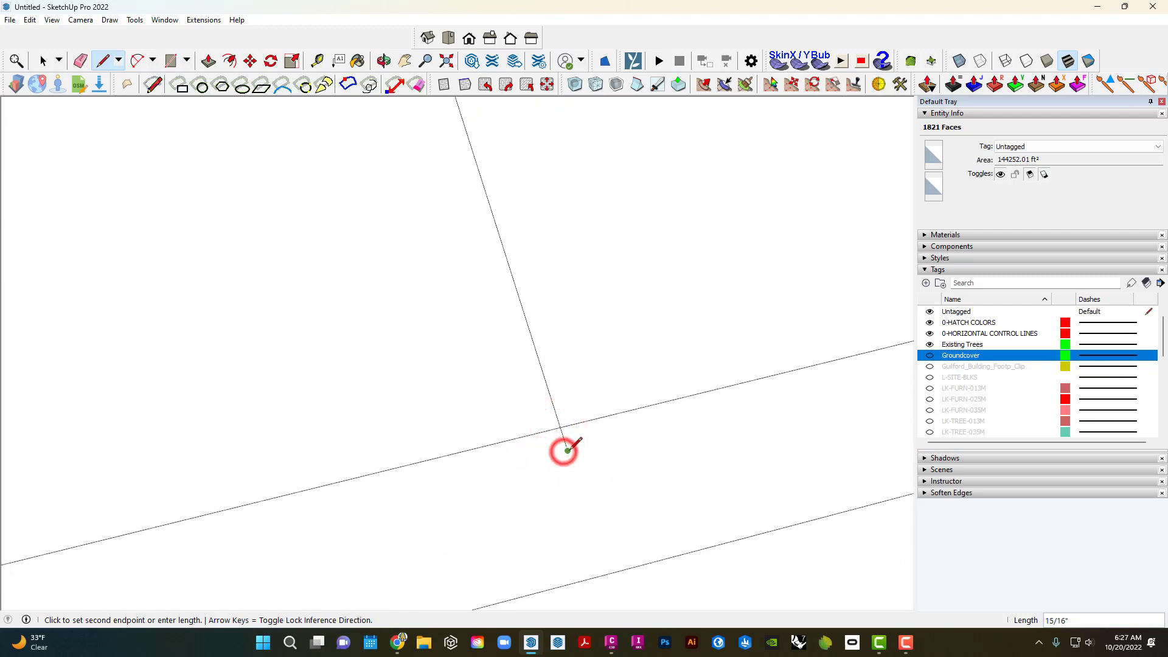
key("e")
scroll(576, 447, "down", 2)
left_click(577, 447)
scroll(604, 473, "down", 3)
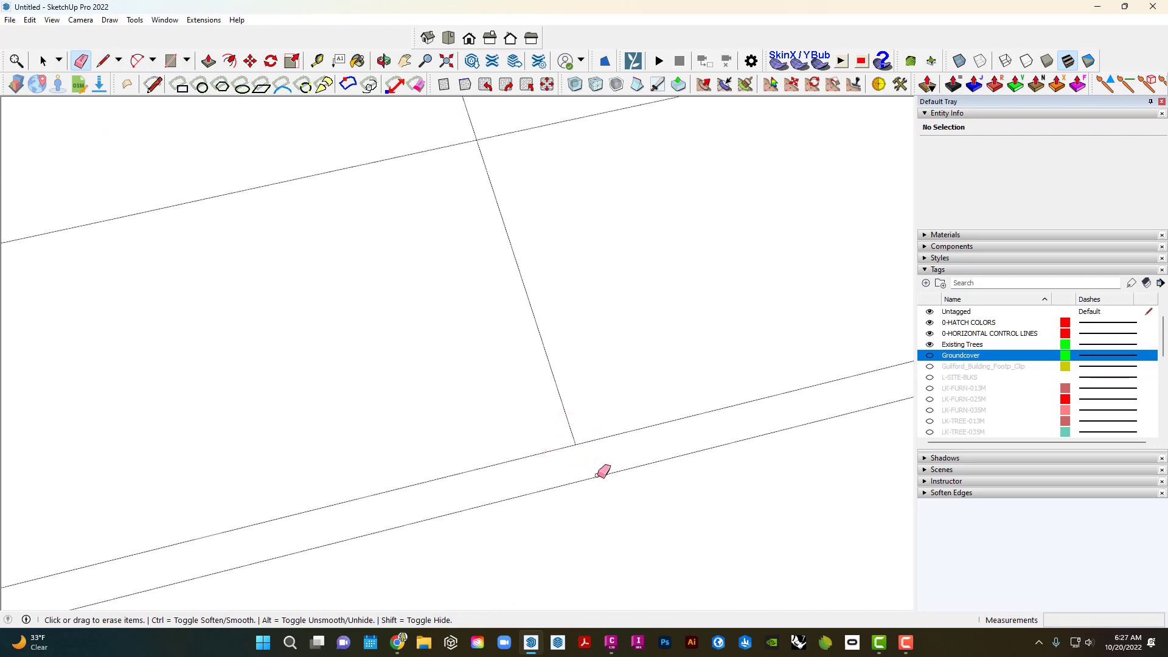
left_click(529, 239)
scroll(529, 238, "down", 6)
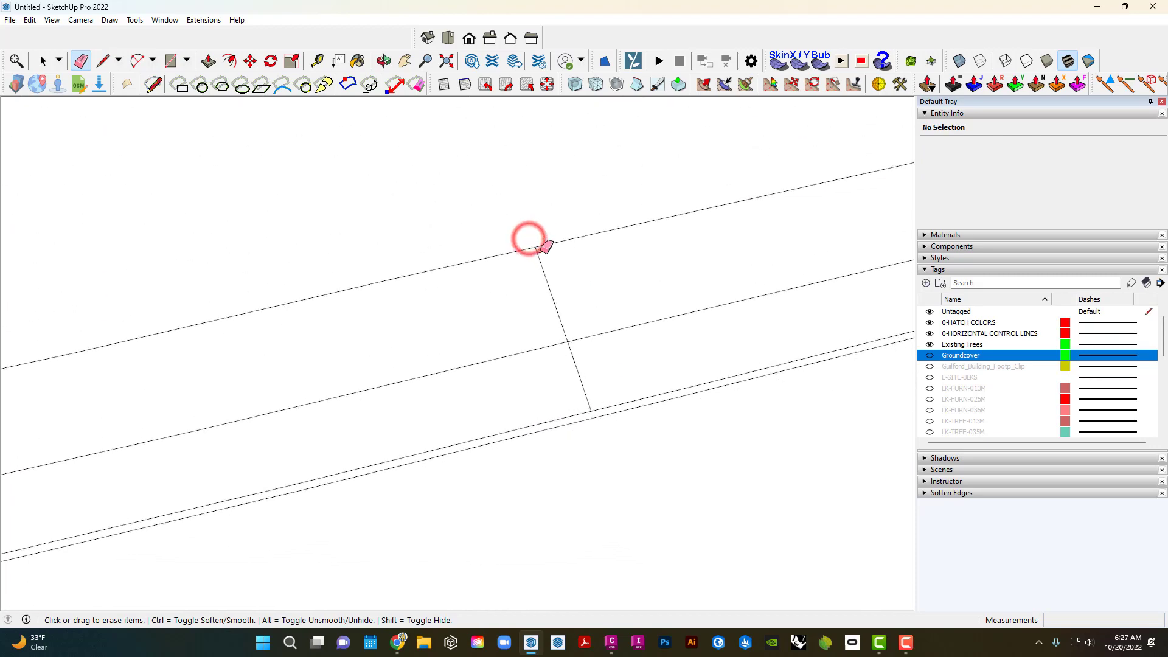
Erase the duplicate path edge that overlaps the northern path line where it meets the small north-corner circle.
mouse_move(572, 366)
middle_mouse_down()
mouse_move(535, 396)
mouse_move(426, 242)
middle_mouse_up()
key("space")
scroll(561, 177, "up", 3)
scroll(561, 174, "up", 5)
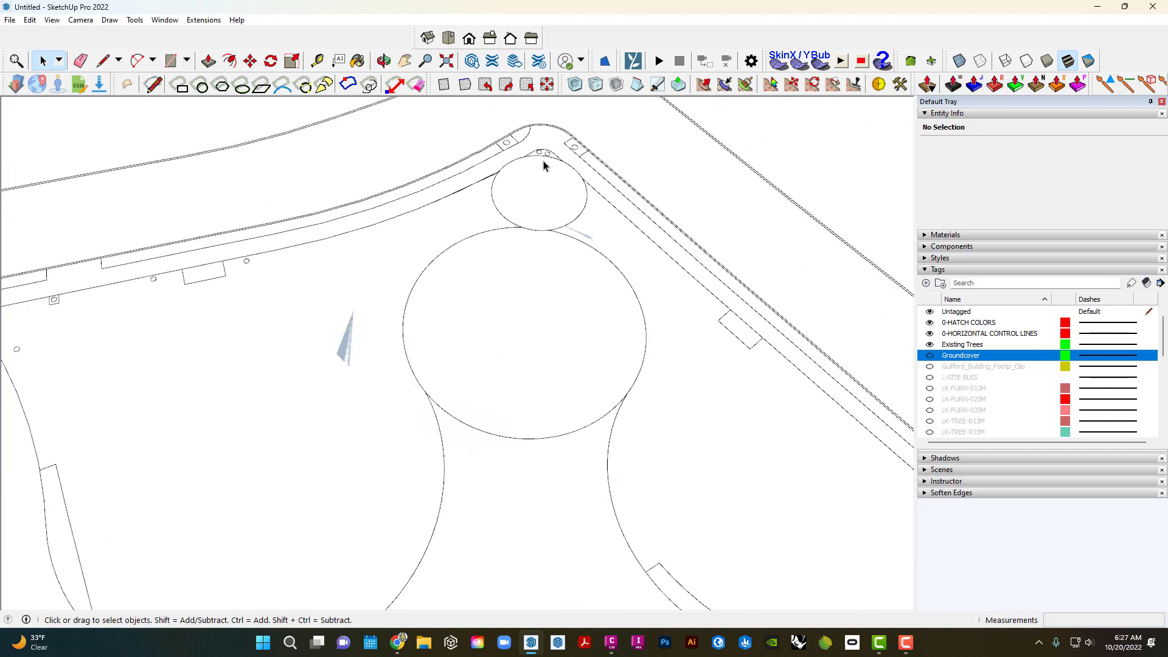
middle_click_drag(395, 225, 588, 385)
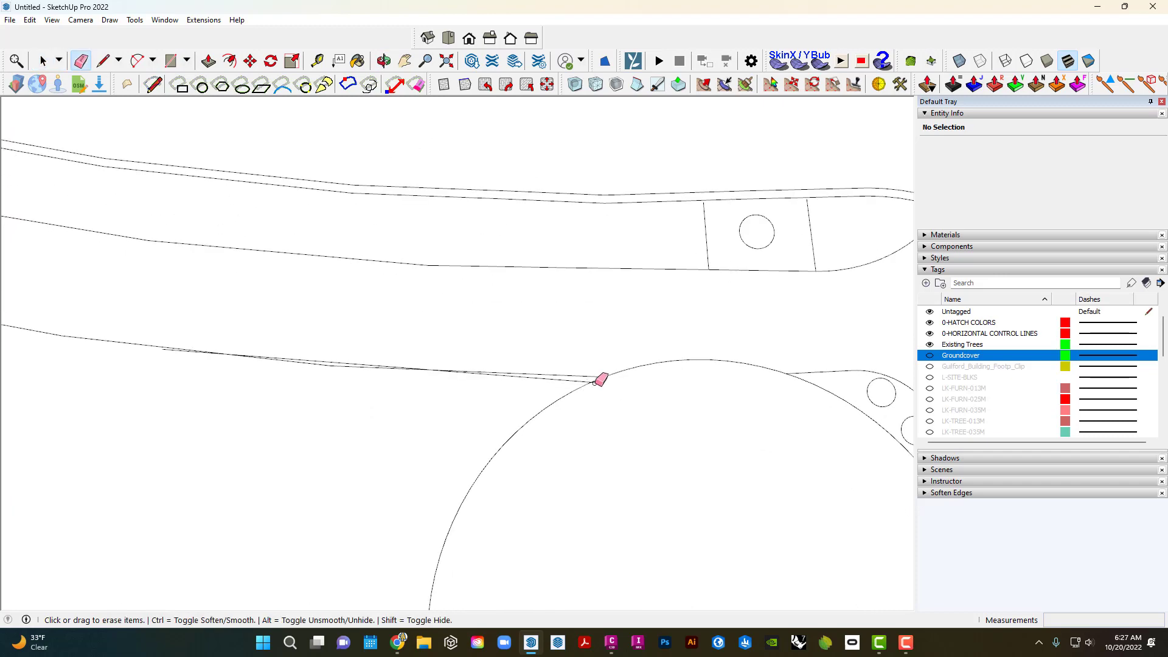
scroll(596, 382, "down", 5)
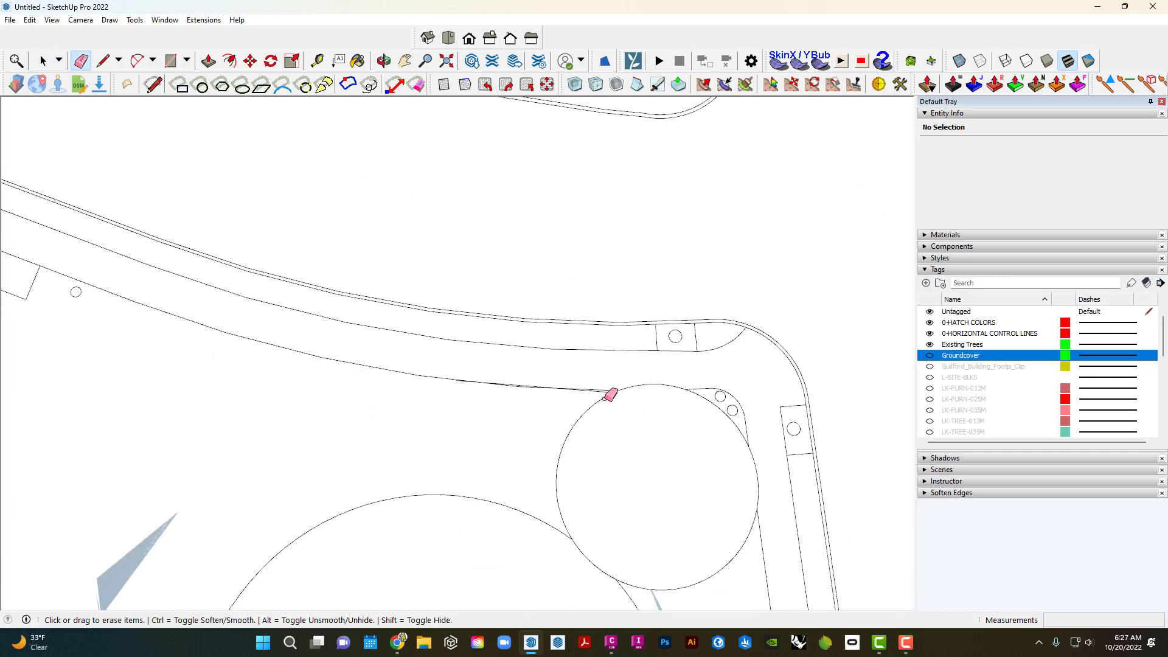
scroll(607, 397, "up", 4)
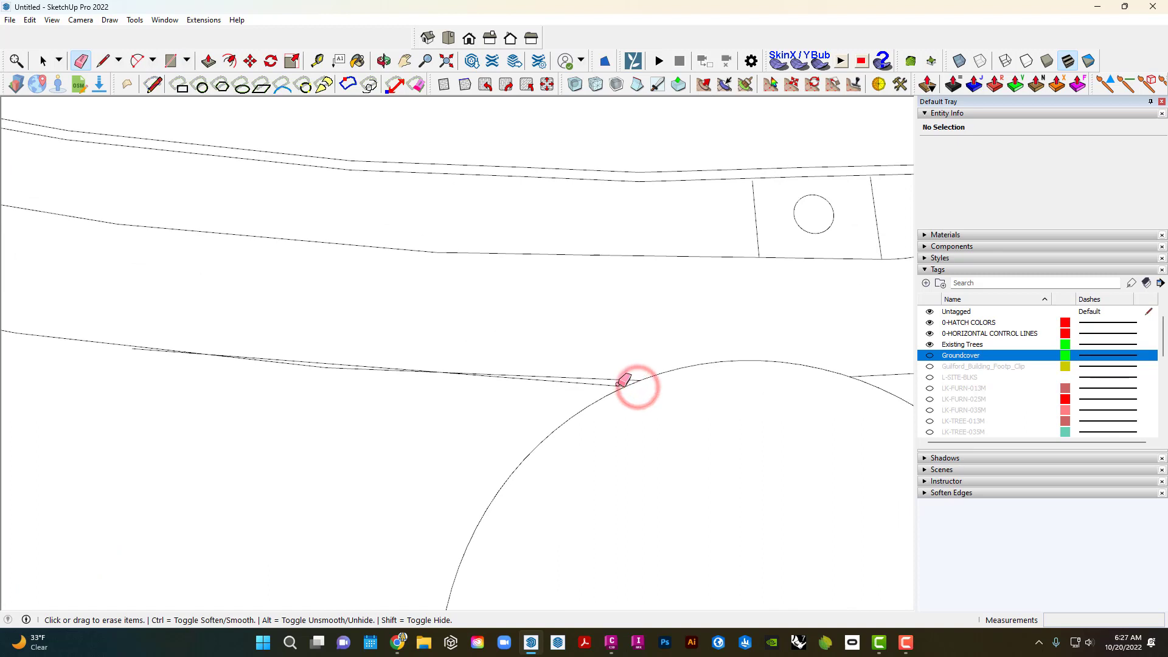
left_click_drag(575, 385, 514, 380)
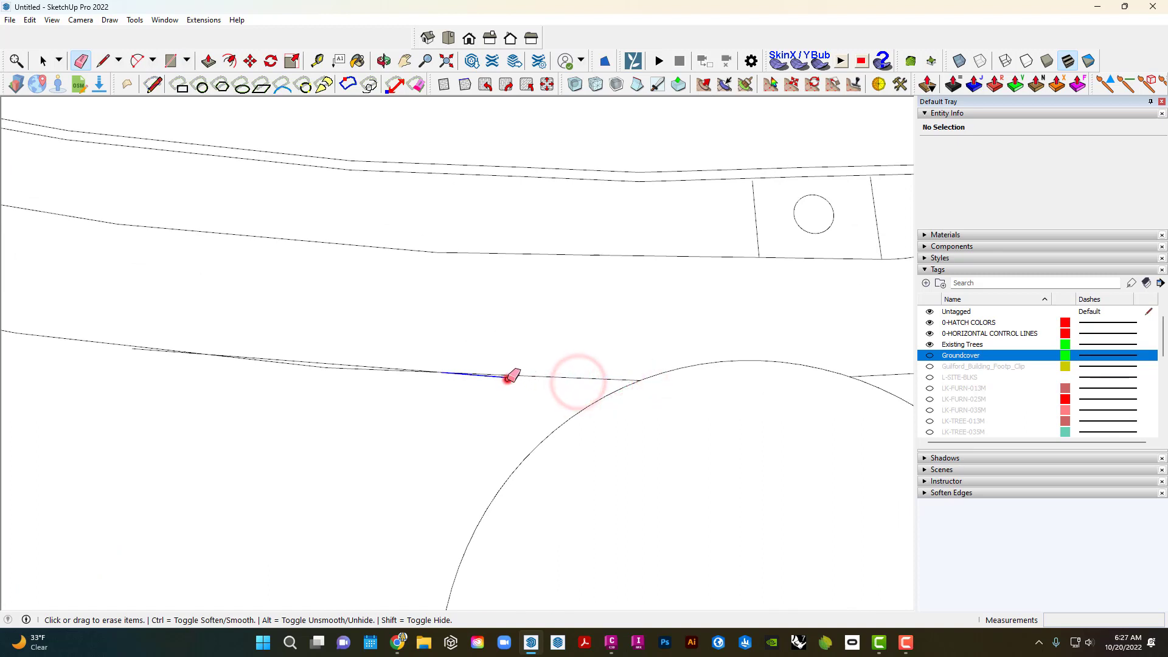
Erase the remaining stray edge ends along the northern path line west of the small circle.
scroll(397, 361, "up", 2)
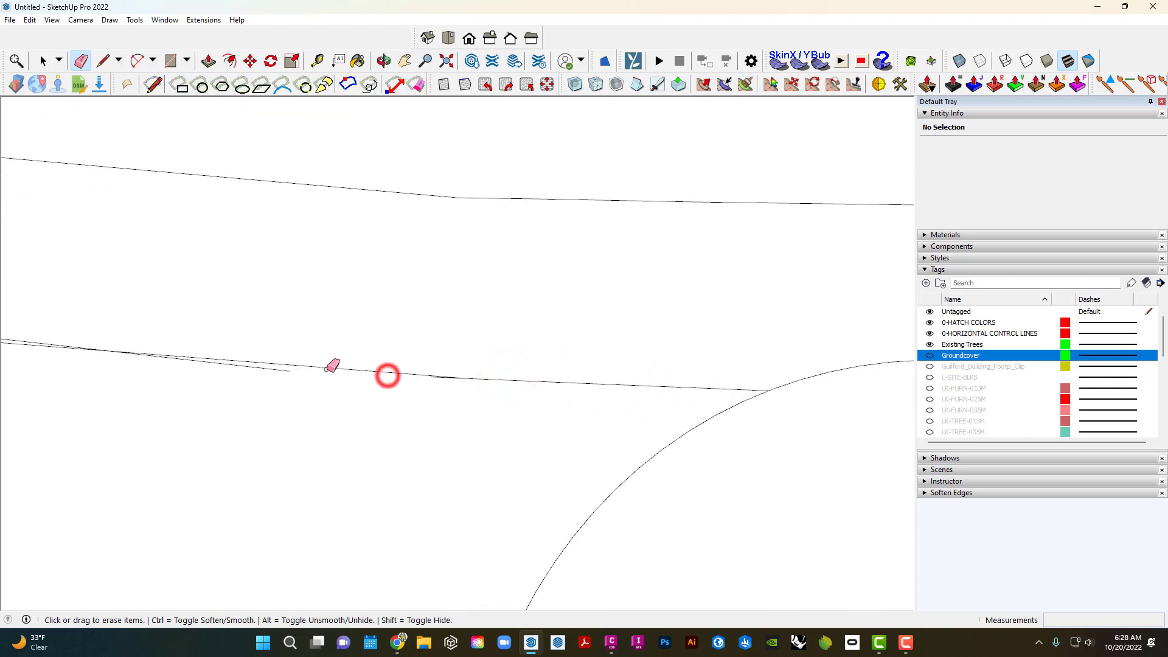
left_click(290, 369)
scroll(429, 375, "up", 2)
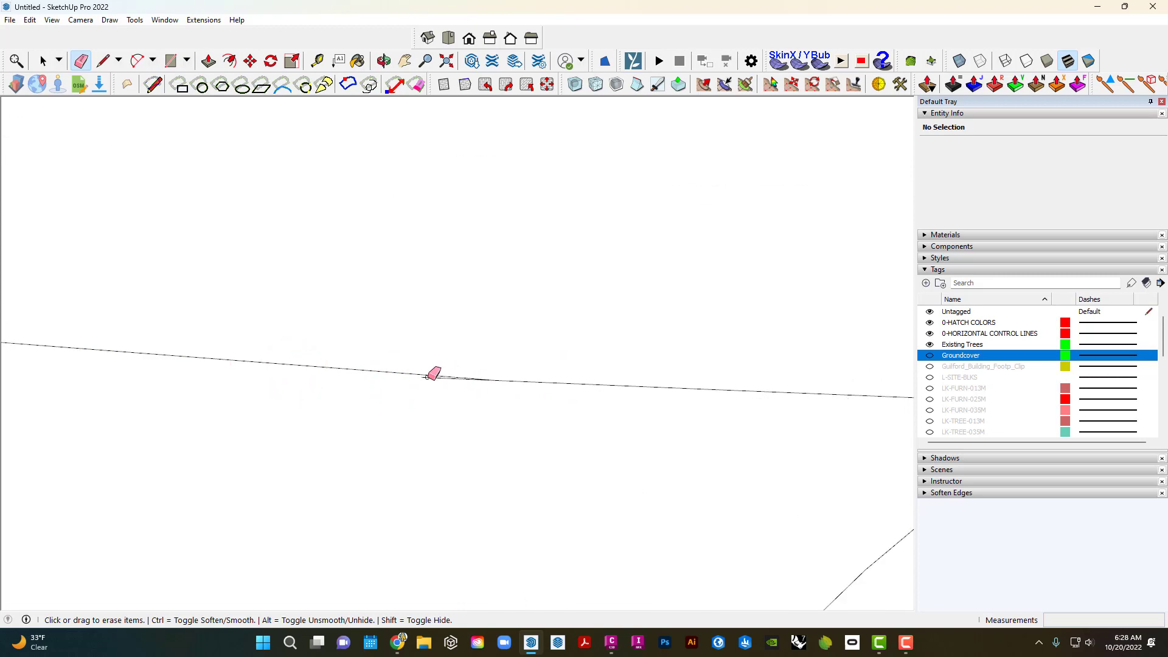
scroll(429, 378, "down", 1)
middle_click_drag(579, 381, 380, 414)
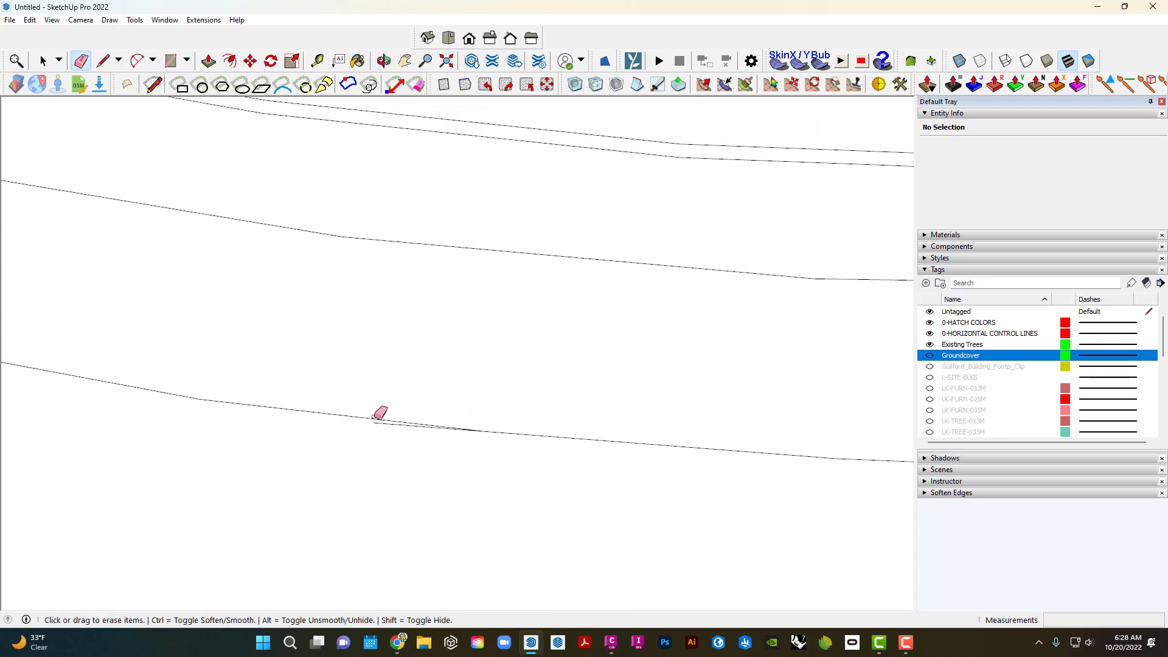
left_click(379, 424)
scroll(431, 390, "down", 4)
Select the park surface, run Find Edge Gaps and close the open end where the northern path meets the small circle.
key("space")
left_click(596, 456)
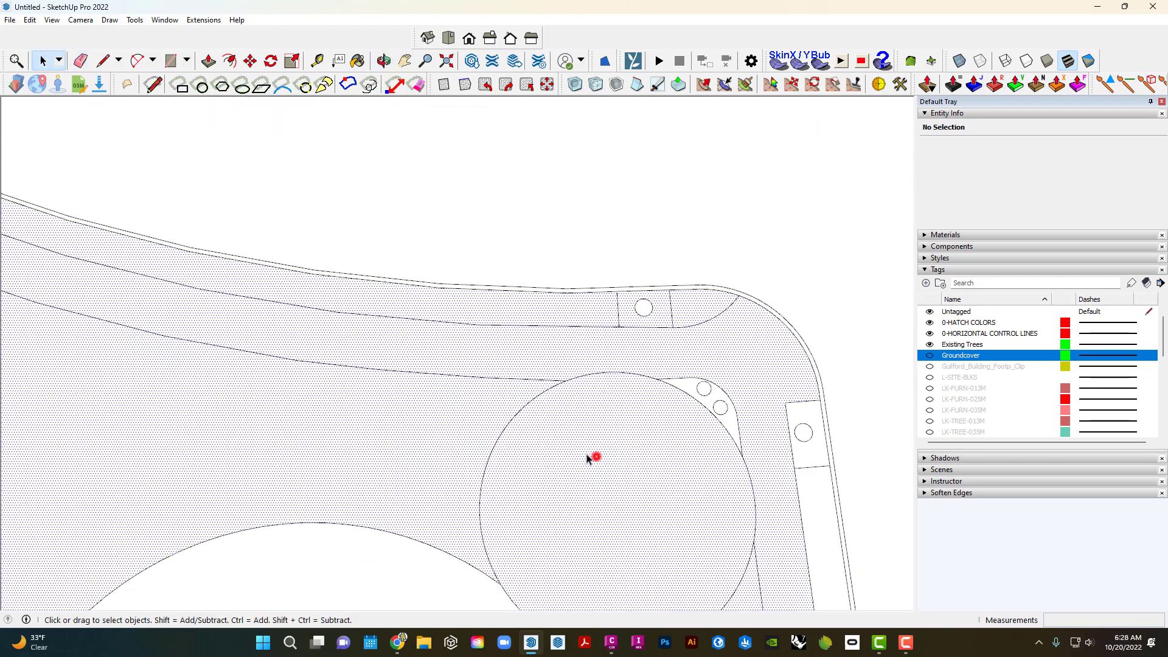
scroll(580, 441, "down", 1)
scroll(622, 432, "up", 1)
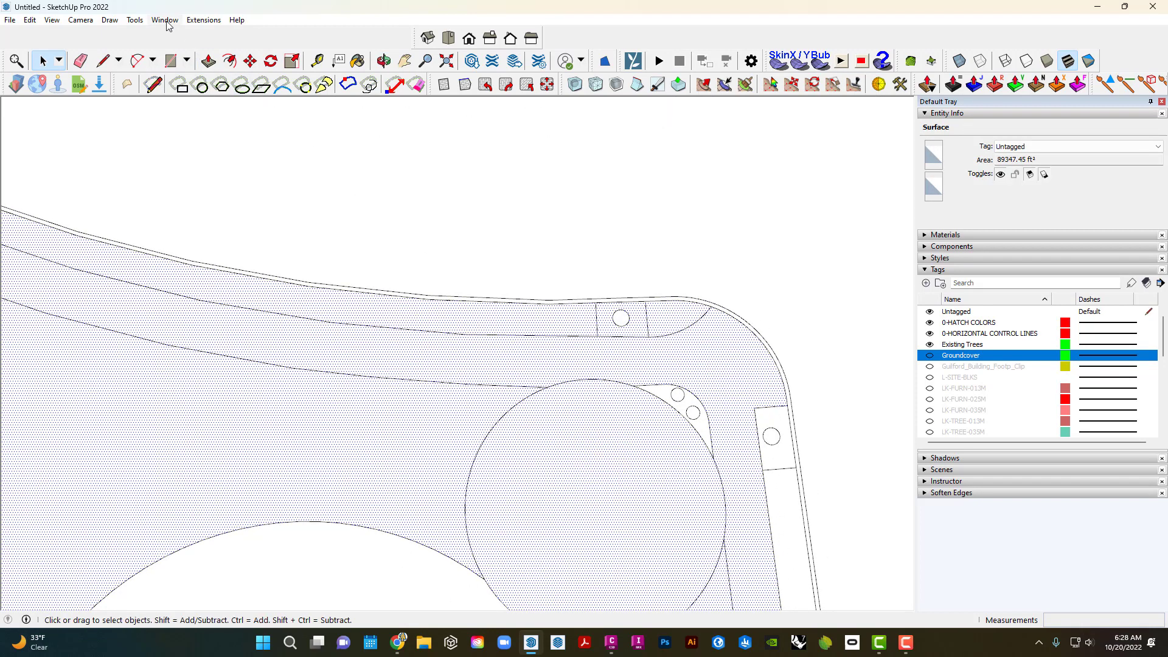
left_click(135, 21)
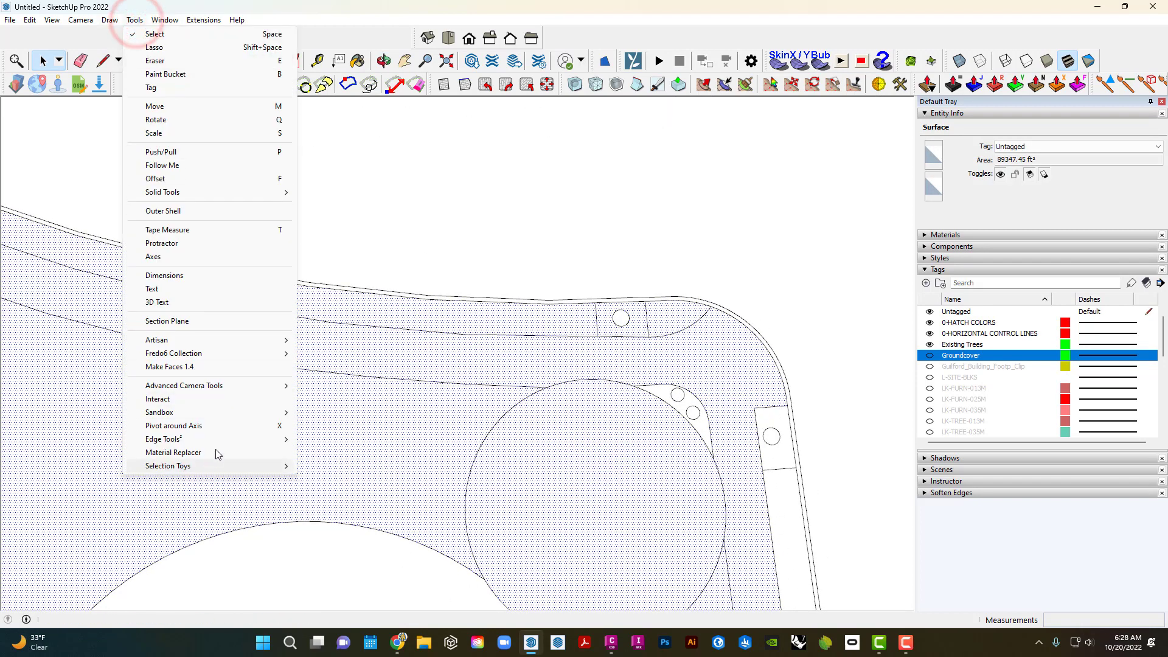
mouse_move(230, 443)
left_click(358, 459)
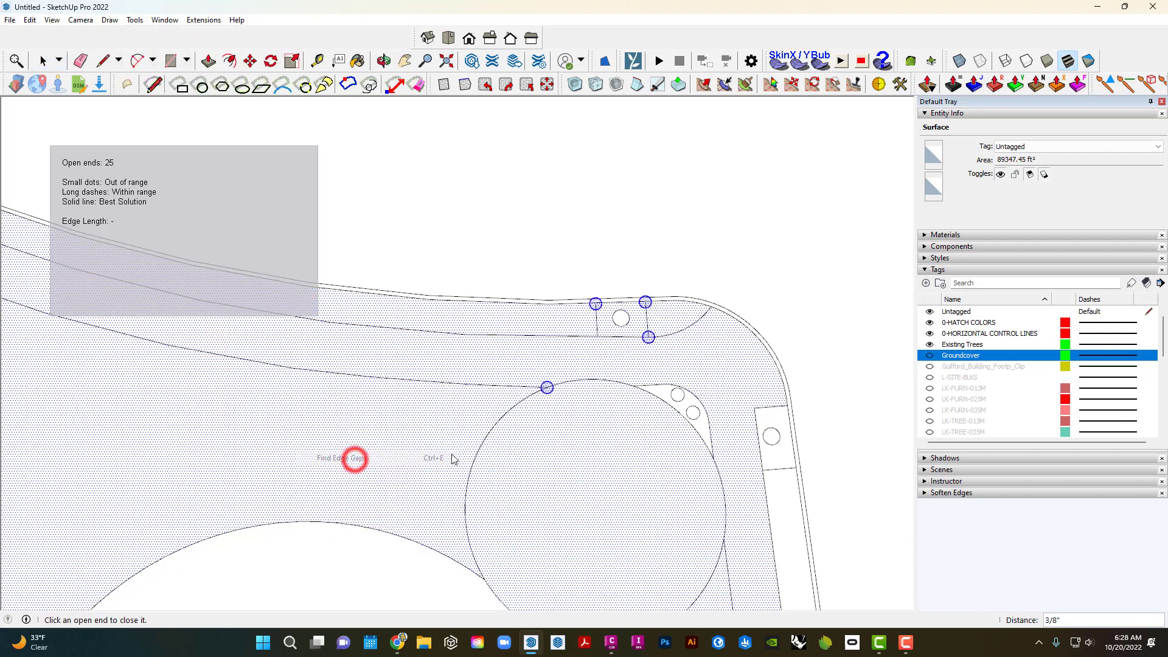
left_click(574, 389)
Examine the junction of the northern path and the small circle, selecting the path edge that ends there.
scroll(574, 393, "up", 5)
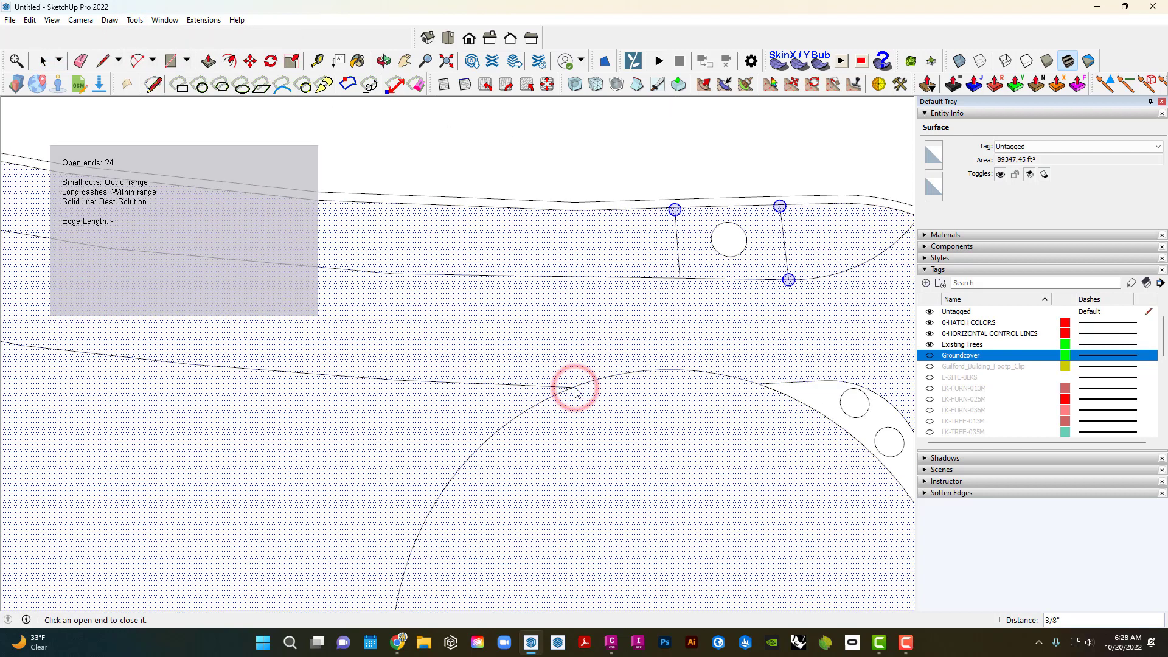
scroll(575, 393, "up", 5)
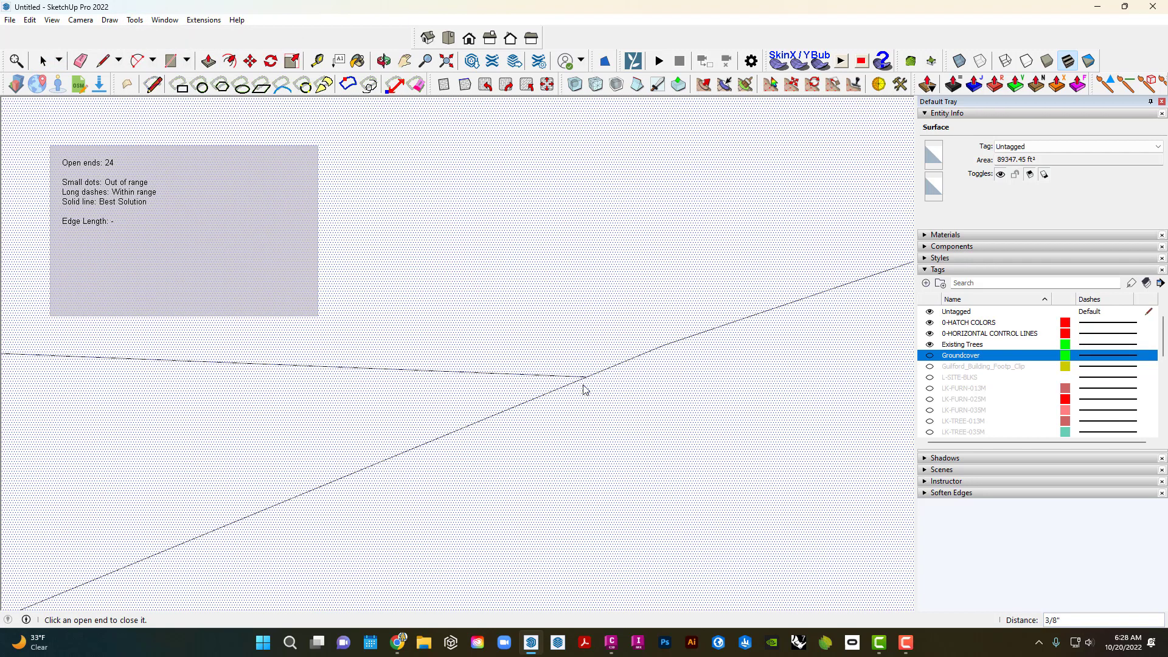
key("space")
scroll(548, 367, "up", 2)
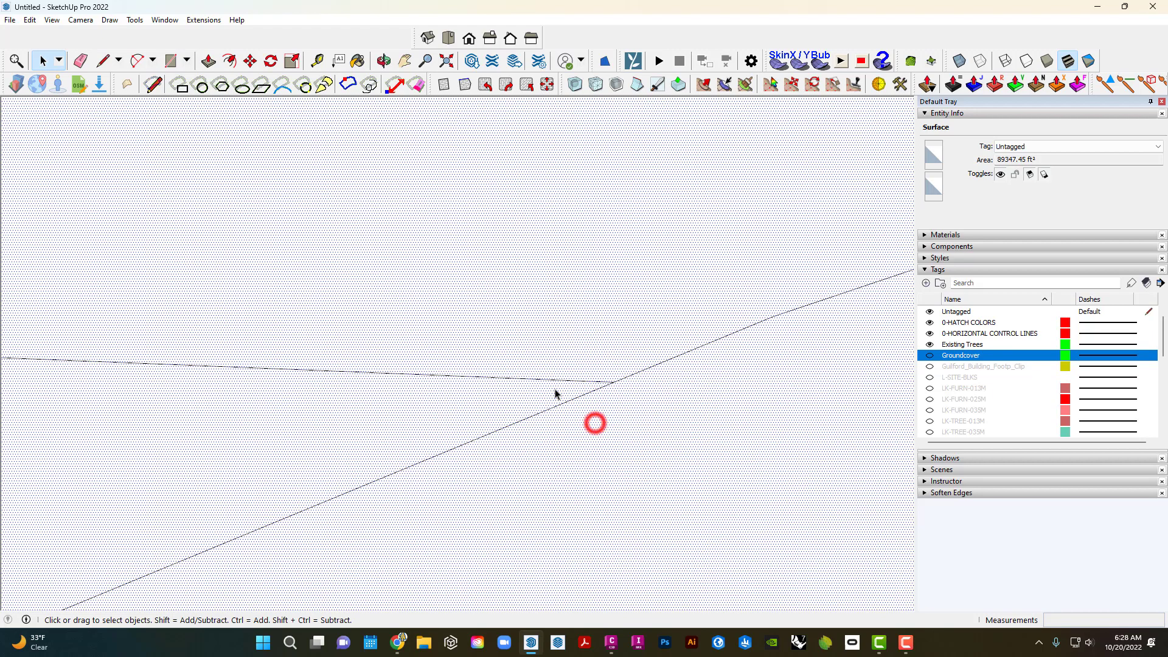
scroll(555, 393, "down", 1)
left_click(560, 387)
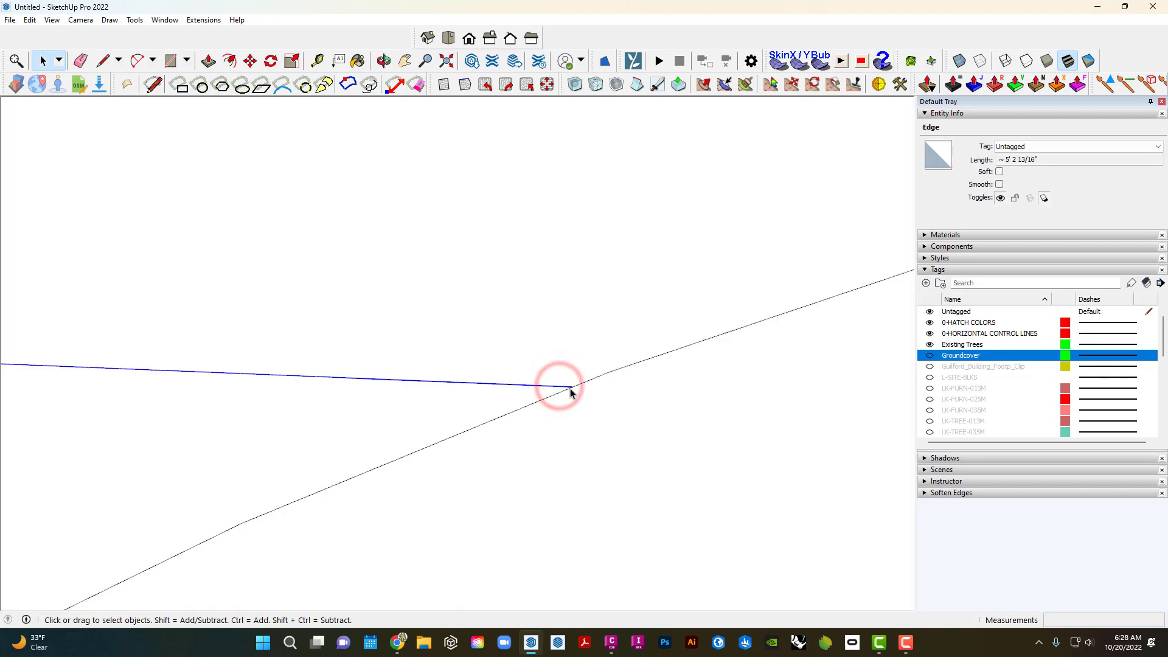
Delete the northern path's end edge and redraw it as a straight line from the open end to the small circle's outline.
scroll(547, 390, "down", 3)
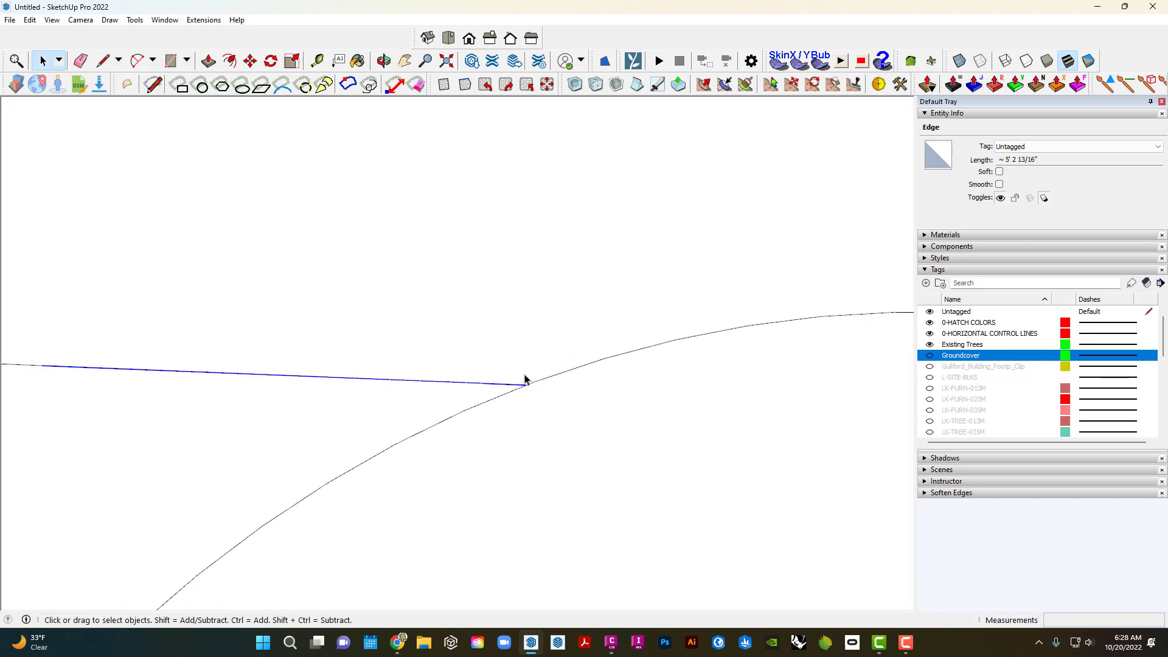
scroll(525, 380, "down", 4)
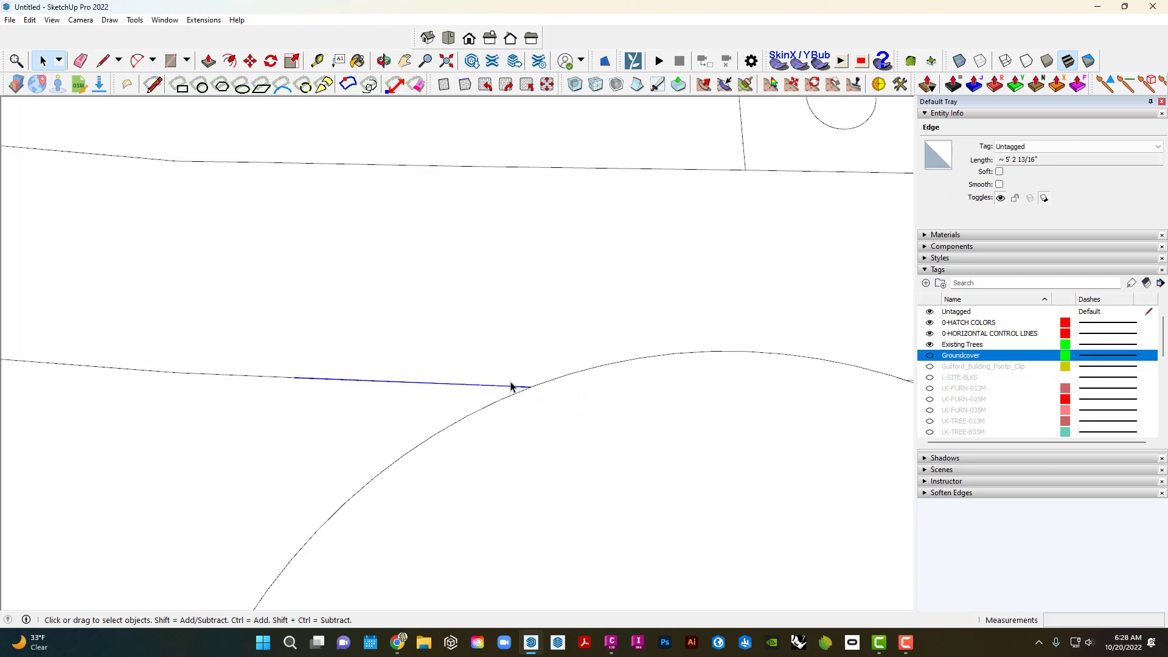
left_click(433, 355)
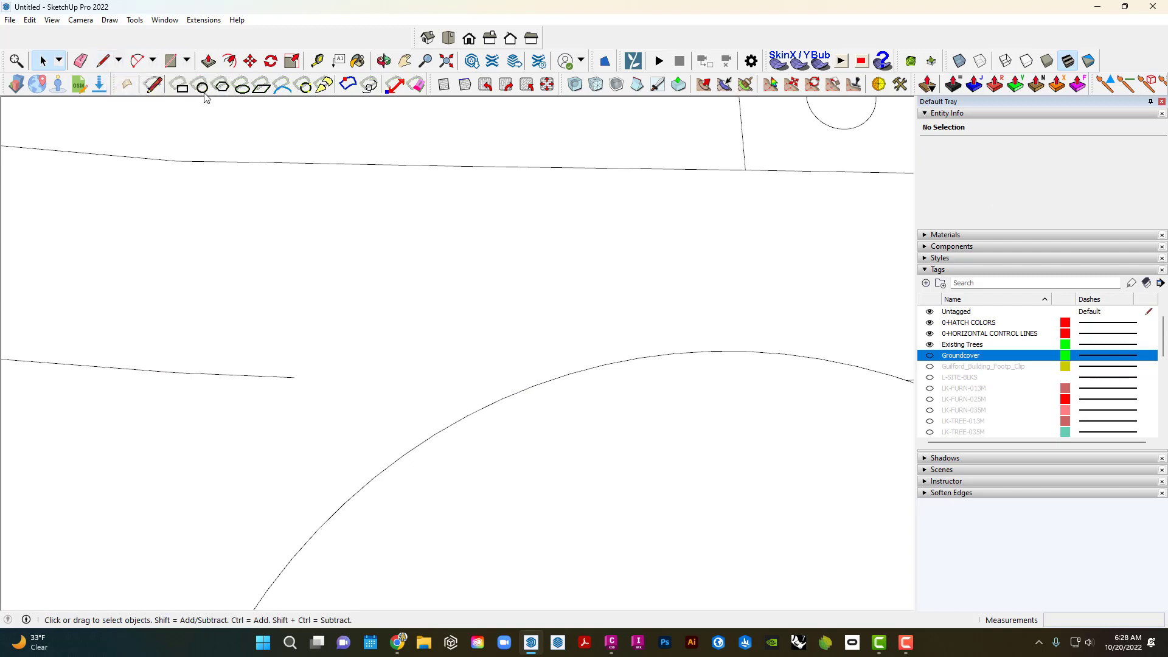
left_click(150, 85)
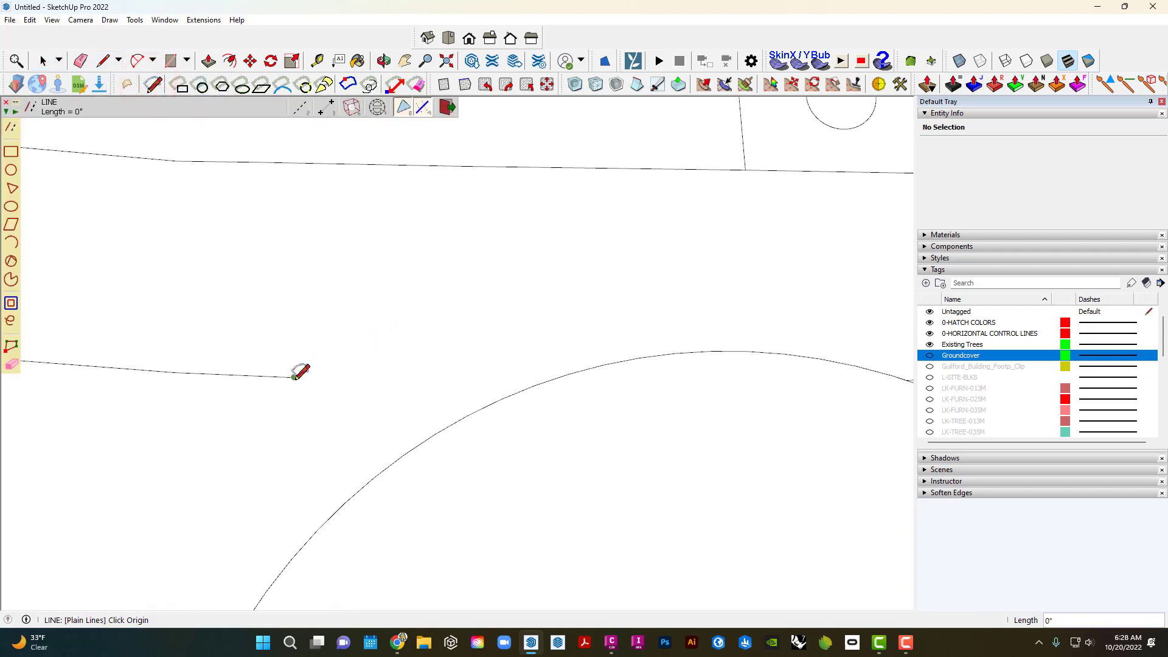
left_click(538, 385)
key("space")
left_click(557, 406)
scroll(344, 305, "down", 5)
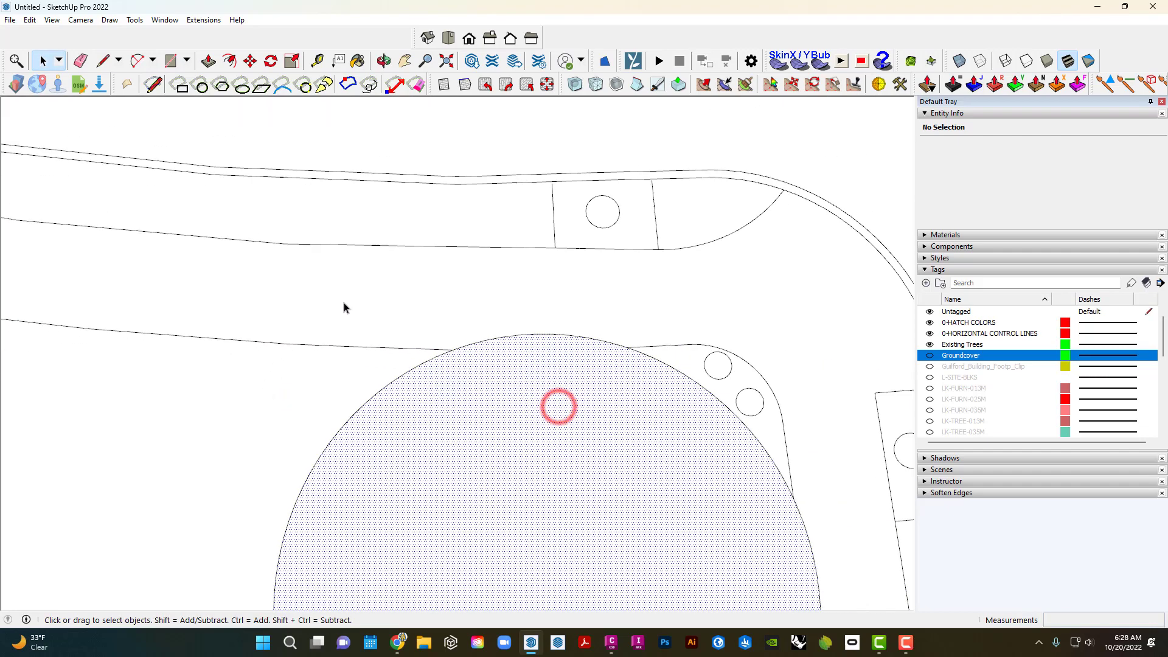
Select the park surface and turn on Hidden Geometry at the dark sliver just south of the small circle.
scroll(428, 351, "down", 2)
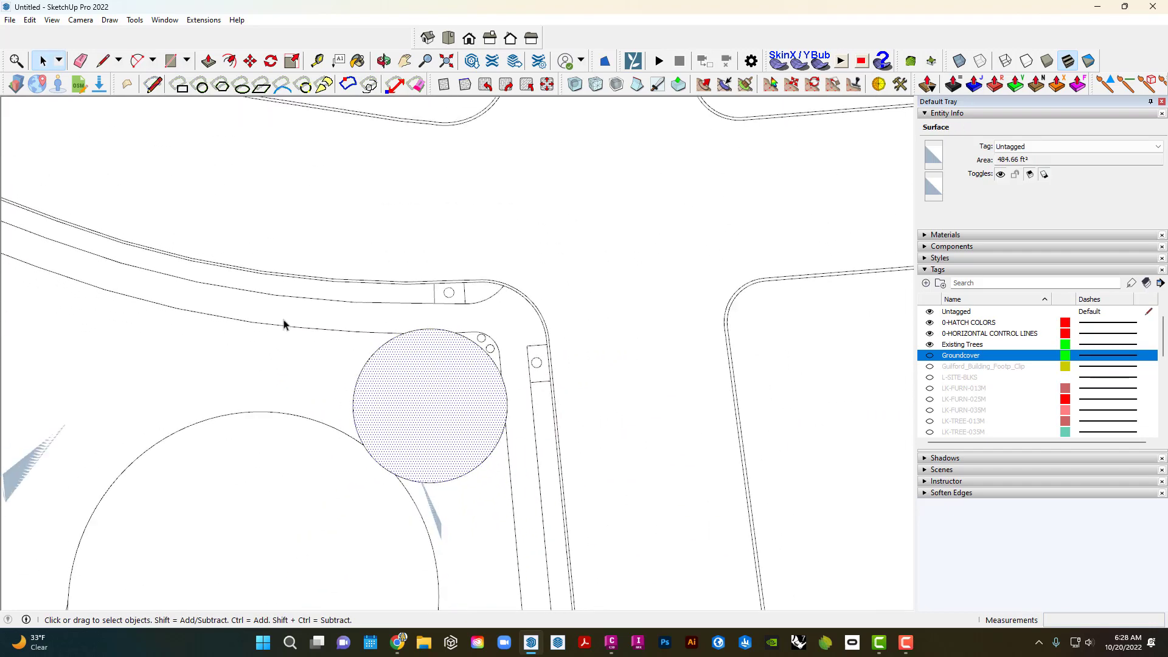
middle_click_drag(174, 346, 357, 300, "shift")
left_click(175, 391)
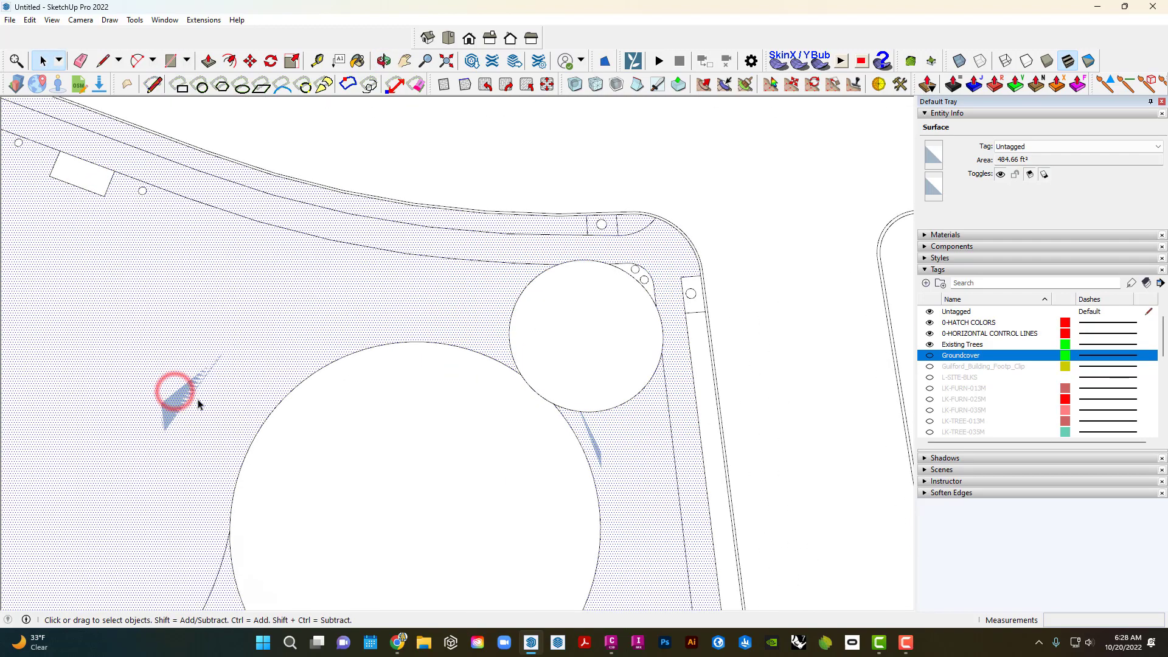
scroll(603, 458, "up", 6)
scroll(624, 409, "down", 2)
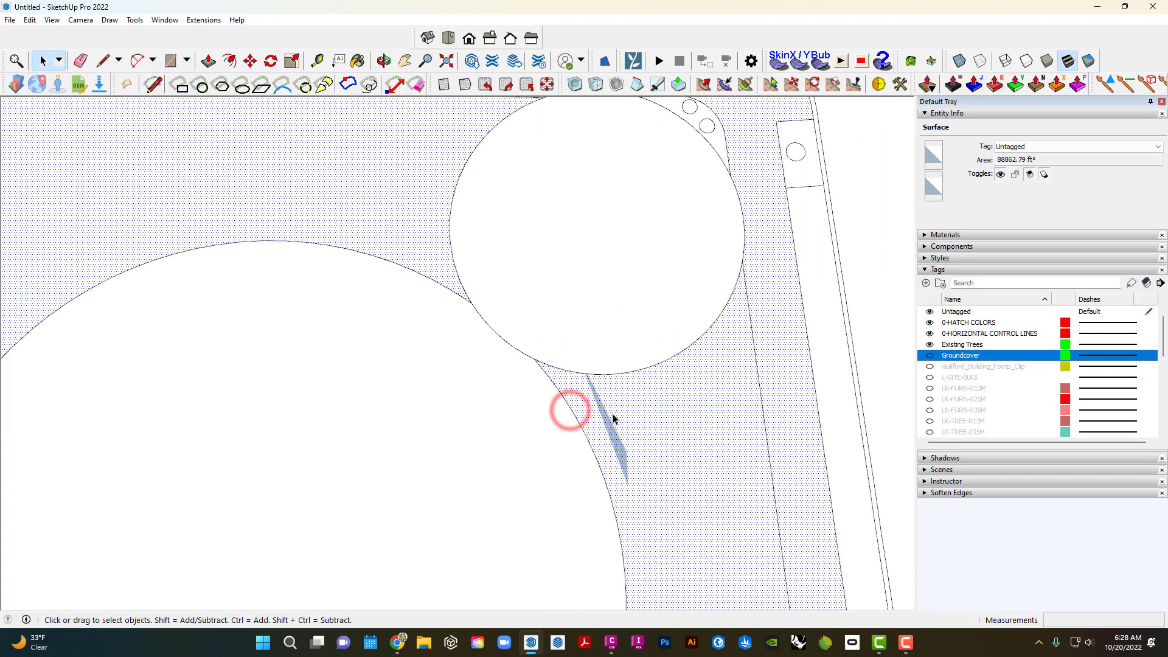
scroll(615, 437, "up", 5)
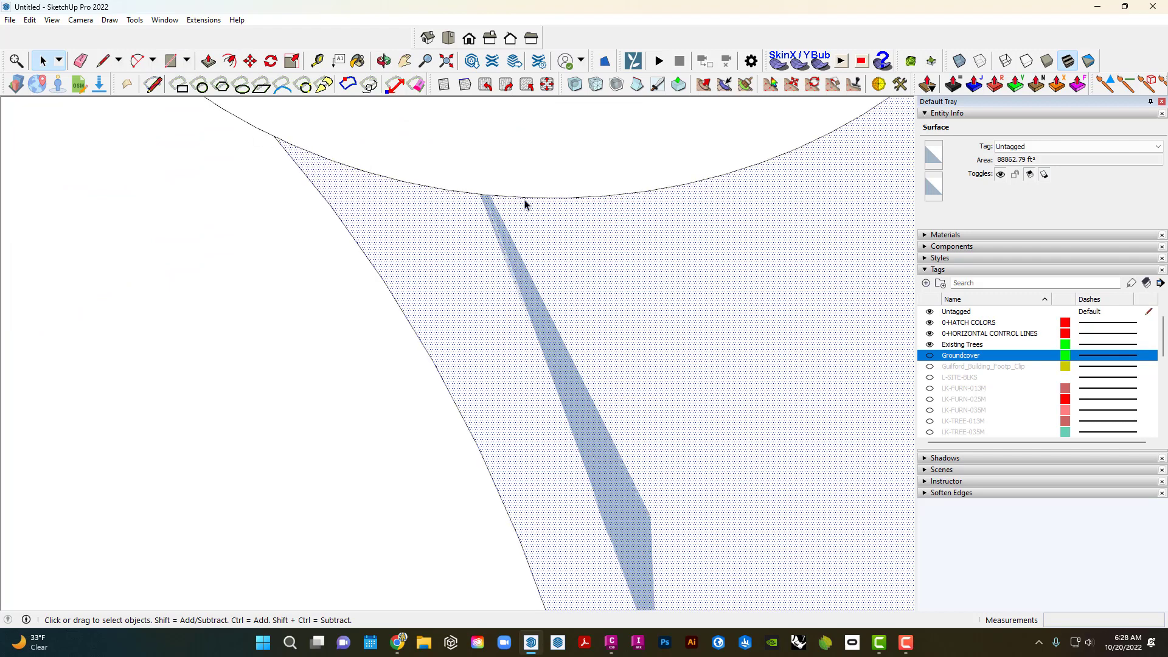
left_click(53, 20)
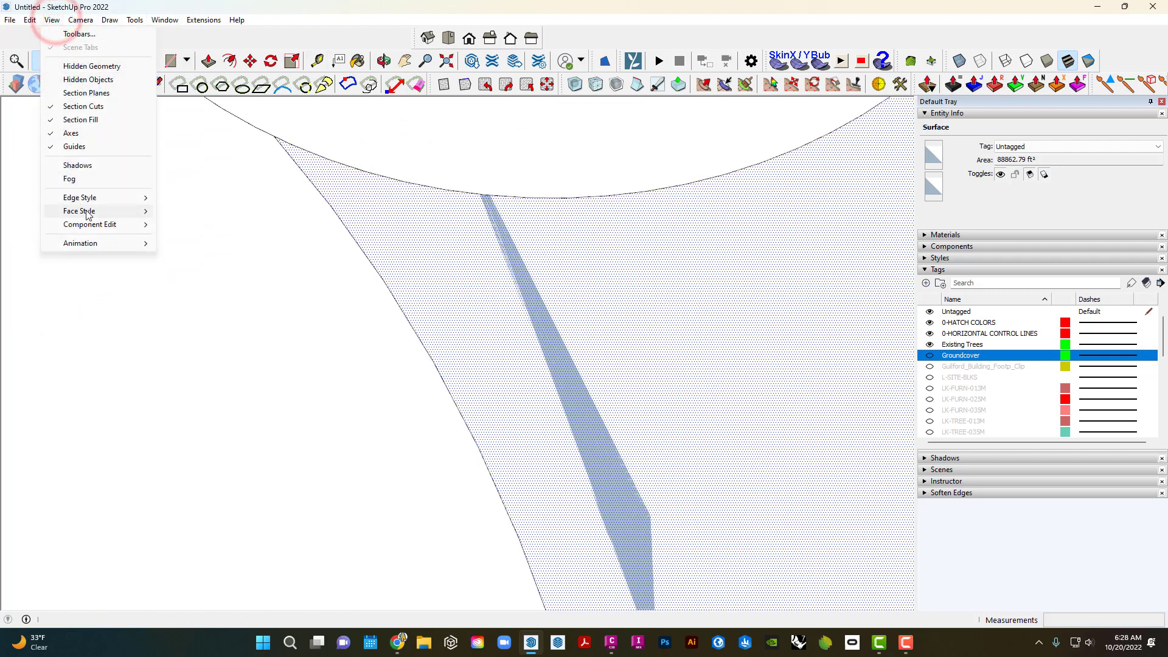
left_click(91, 65)
Delete the stray dark sliver faces just south of the small circle, beside the larger adjoining circle.
left_click(546, 309)
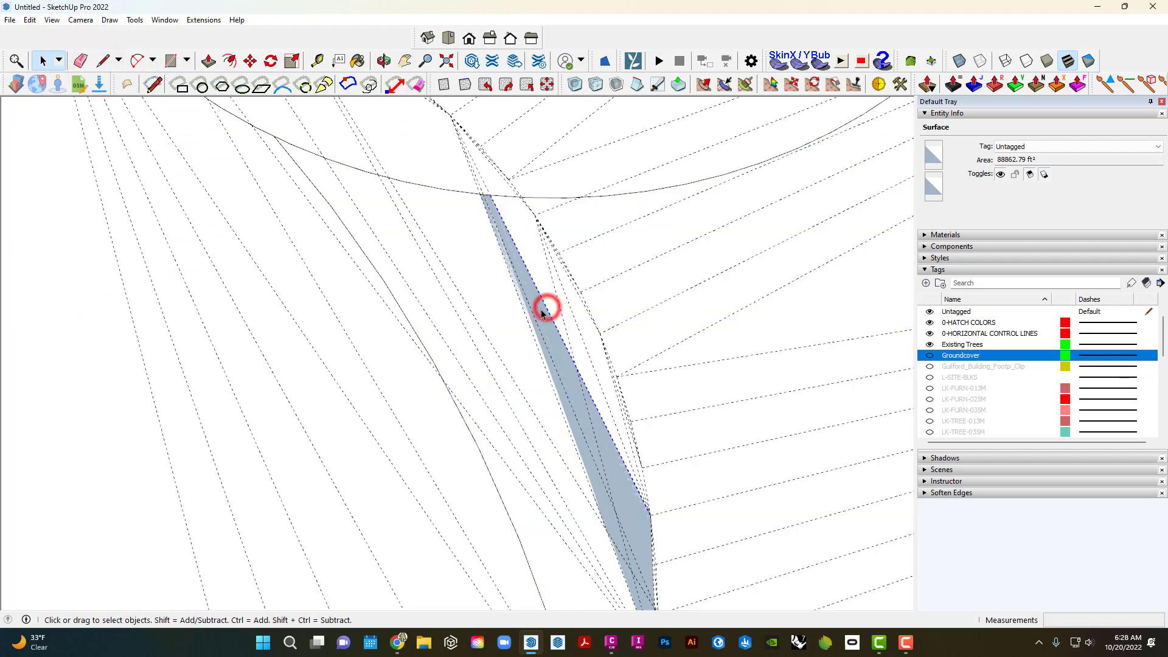
left_click(540, 311)
scroll(538, 312, "up", 3)
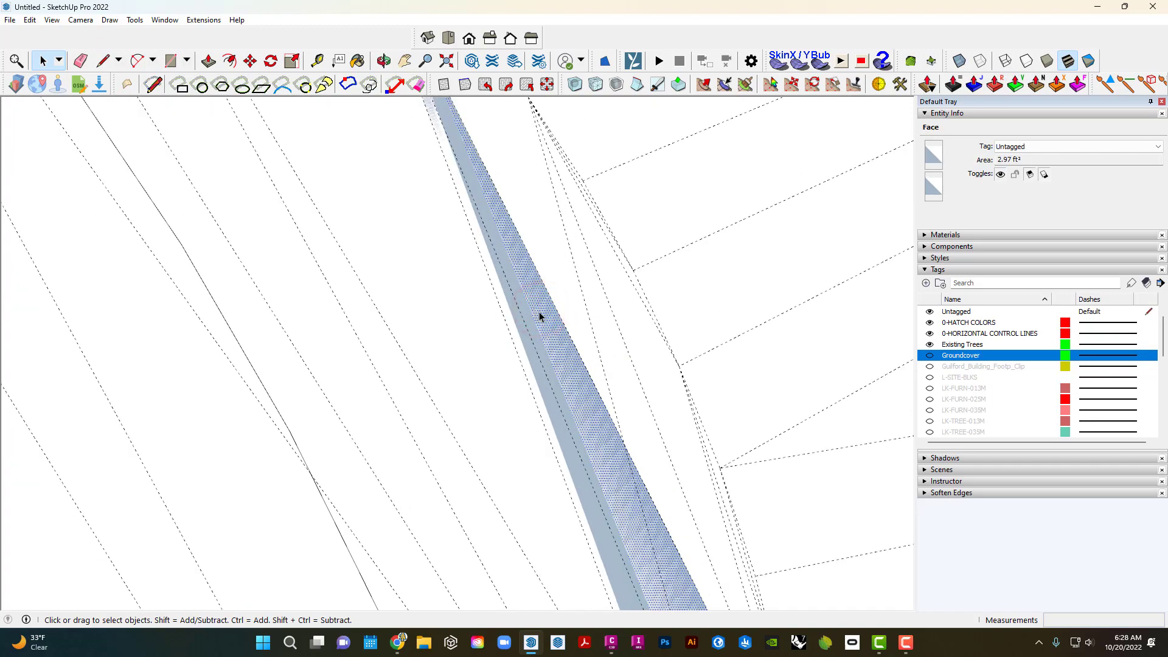
left_click(535, 323)
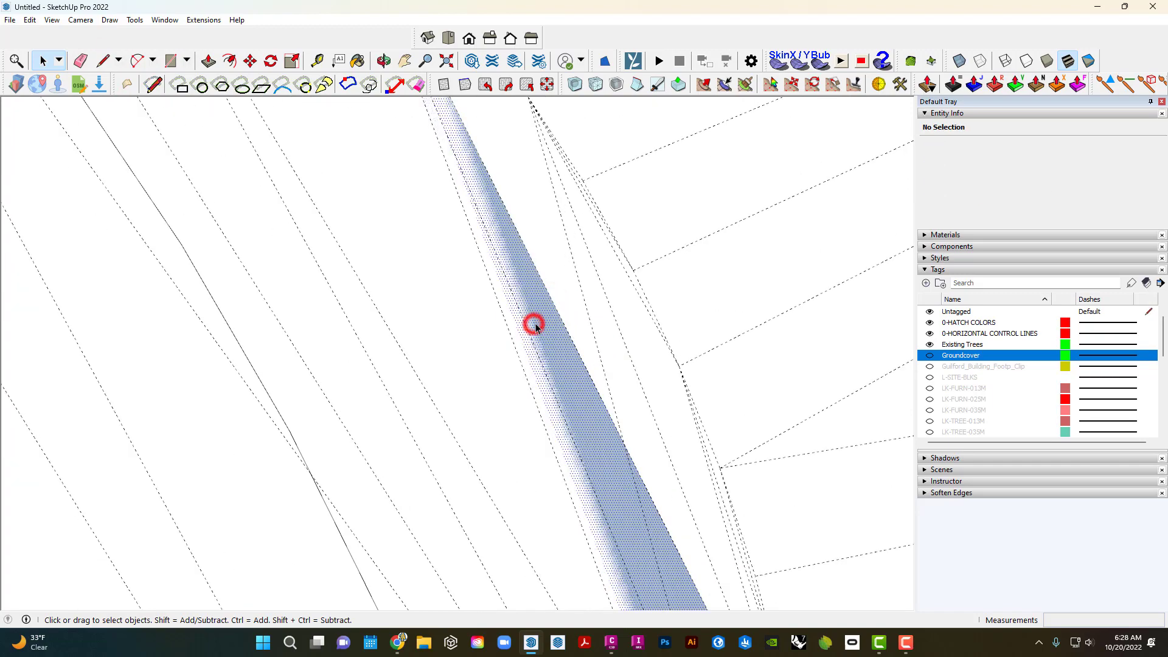
key("Delete")
scroll(539, 323, "down", 6)
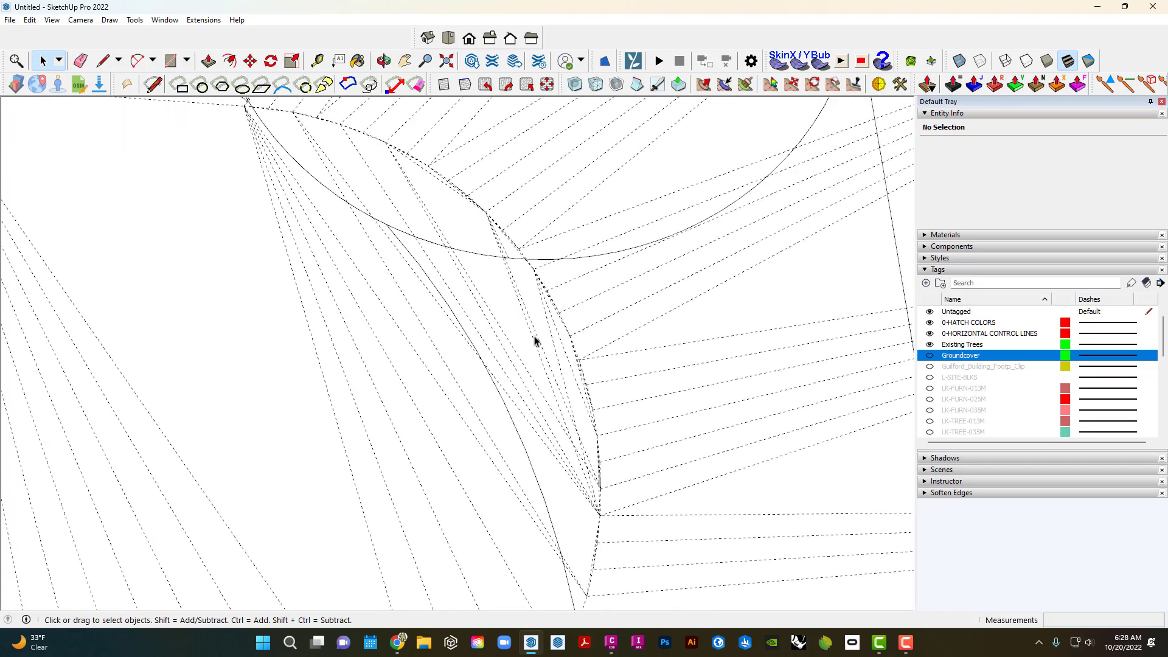
Leave the terrain group and examine its triangulated mesh around the park circles for other stray faces.
left_click(52, 19)
left_click(378, 216)
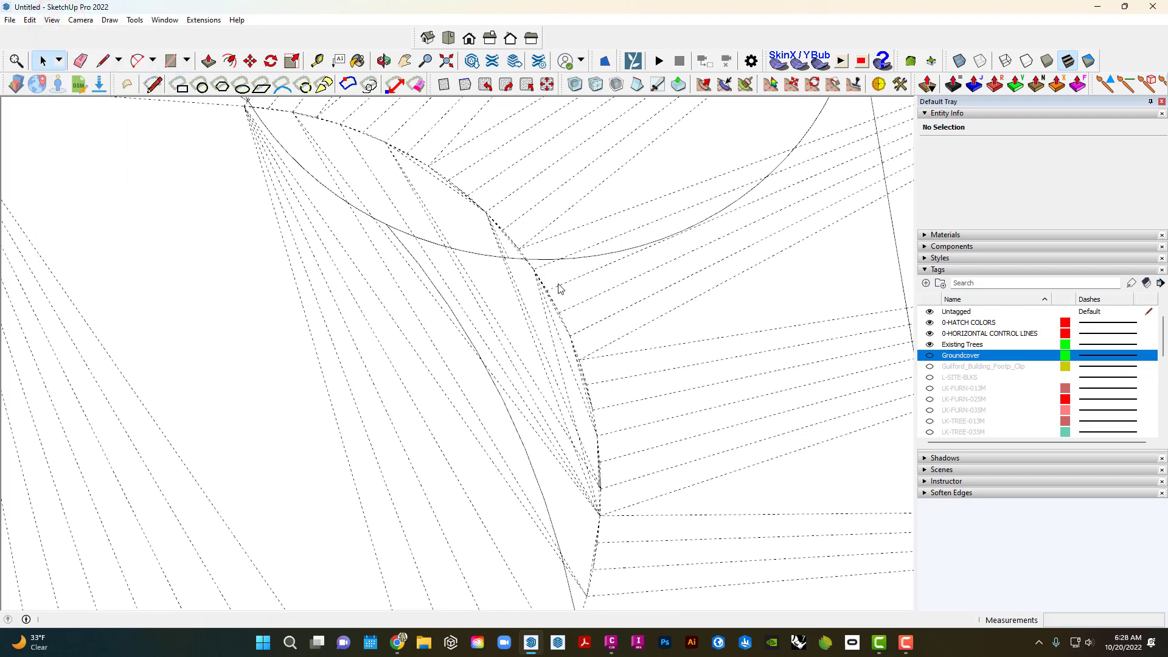
left_click(536, 289)
scroll(598, 332, "down", 8)
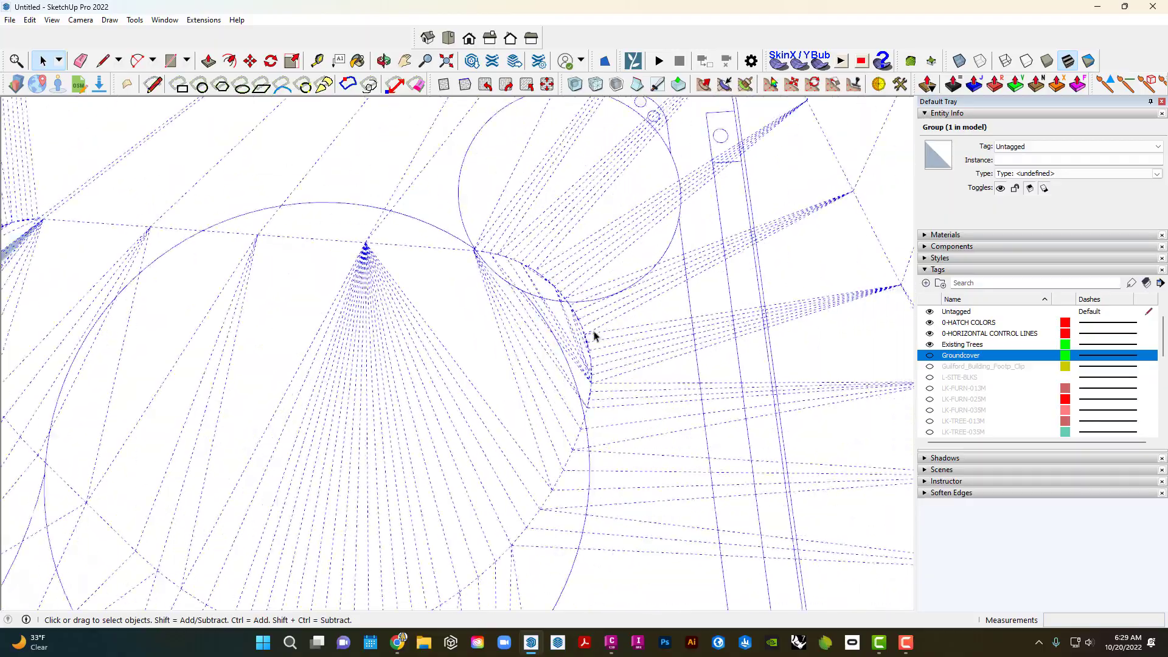
scroll(599, 336, "down", 7)
scroll(431, 287, "down", 1)
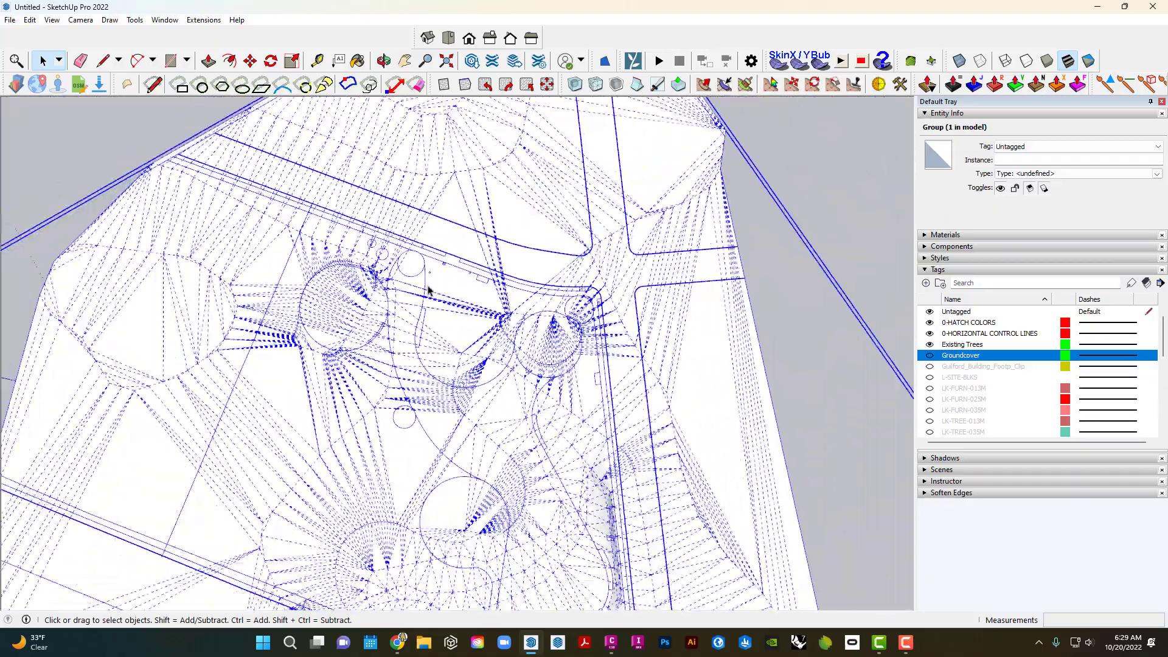
scroll(292, 270, "up", 1)
scroll(293, 270, "up", 1)
scroll(454, 306, "up", 3)
scroll(456, 305, "down", 6)
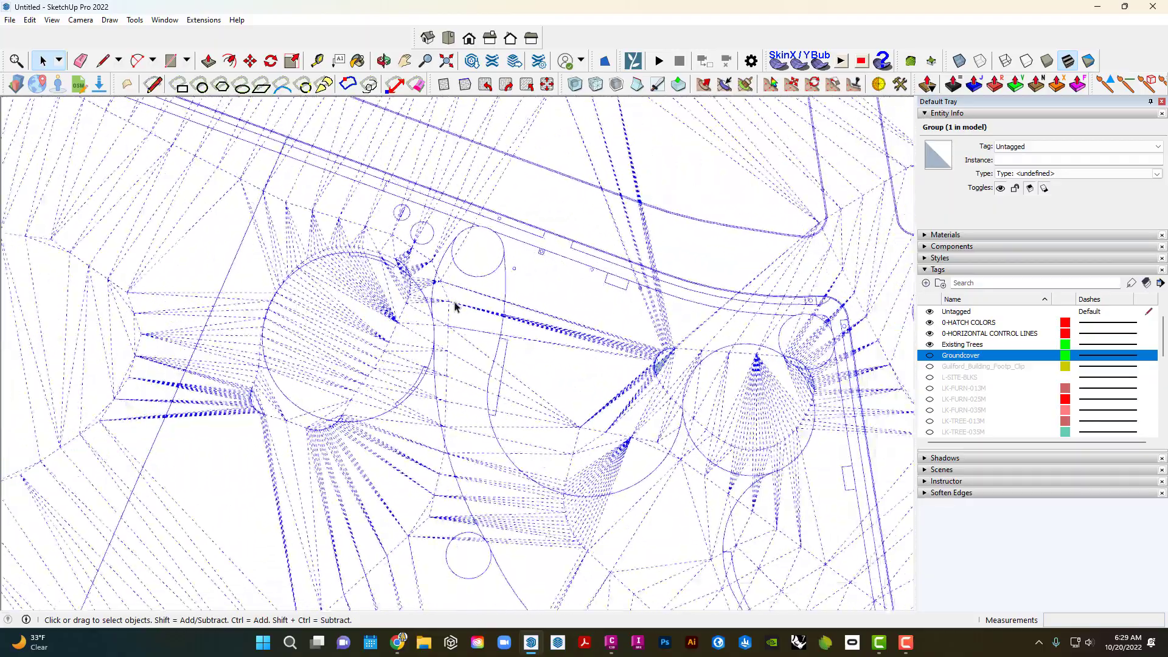
scroll(599, 463, "up", 4)
scroll(532, 308, "down", 5)
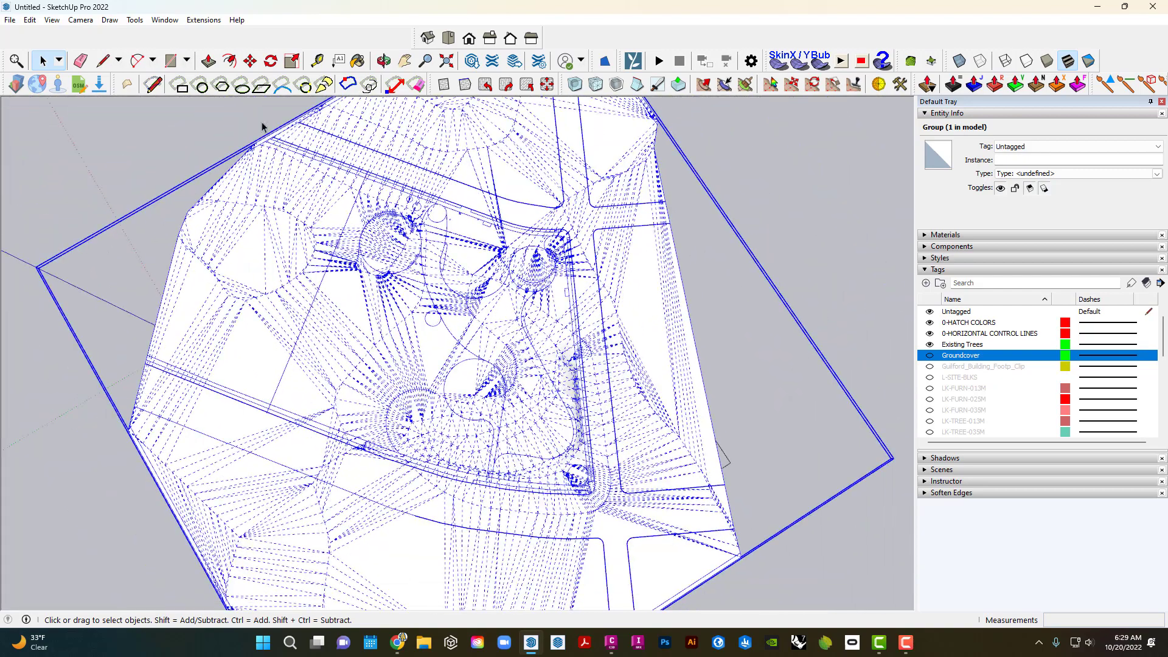
Turn off Hidden Geometry and reopen the terrain group at the dark sliver west of the larger adjoining circle.
left_click(53, 22)
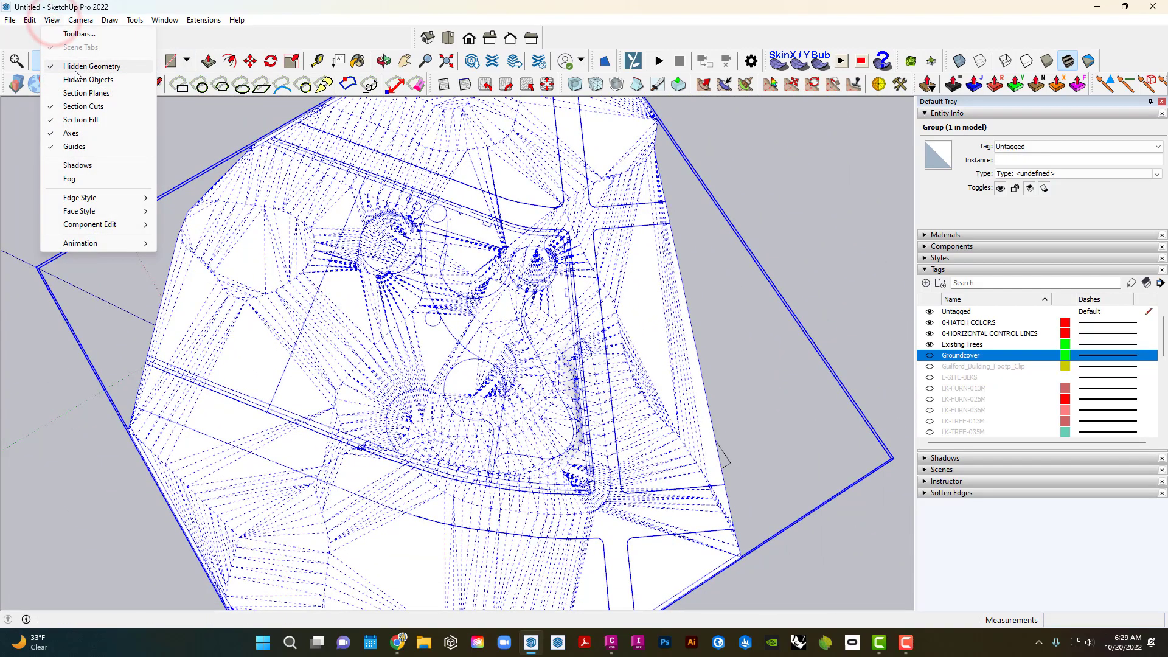
left_click(77, 61)
scroll(517, 253, "up", 5)
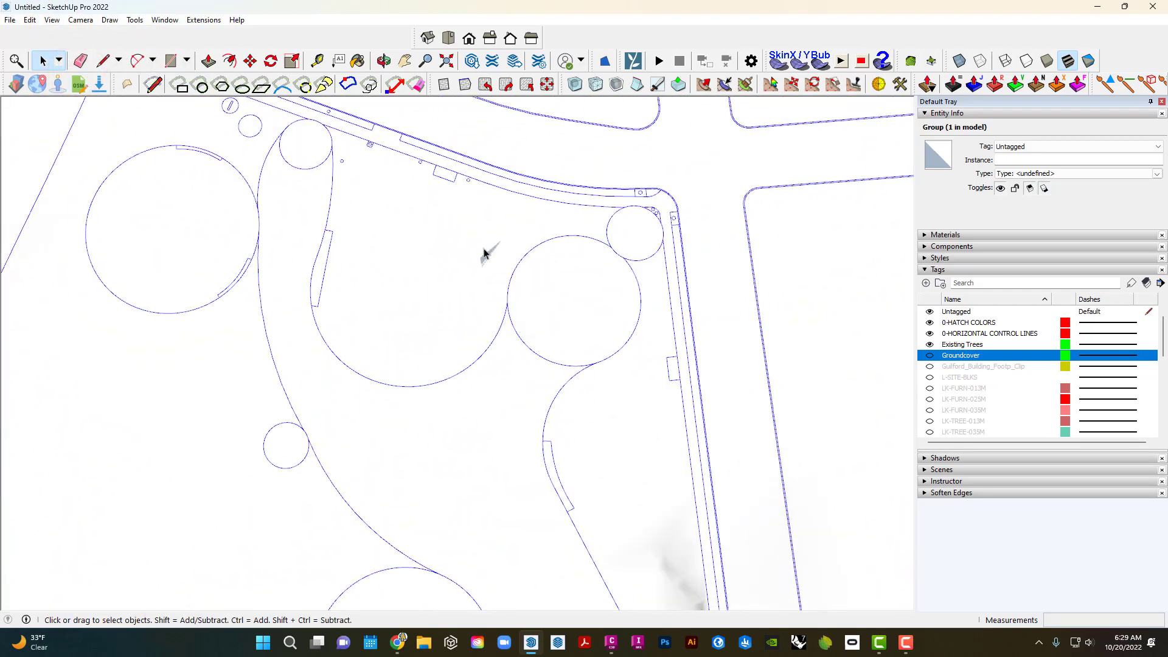
left_click(460, 267)
scroll(487, 267, "up", 2)
scroll(488, 265, "up", 2)
left_click(493, 261)
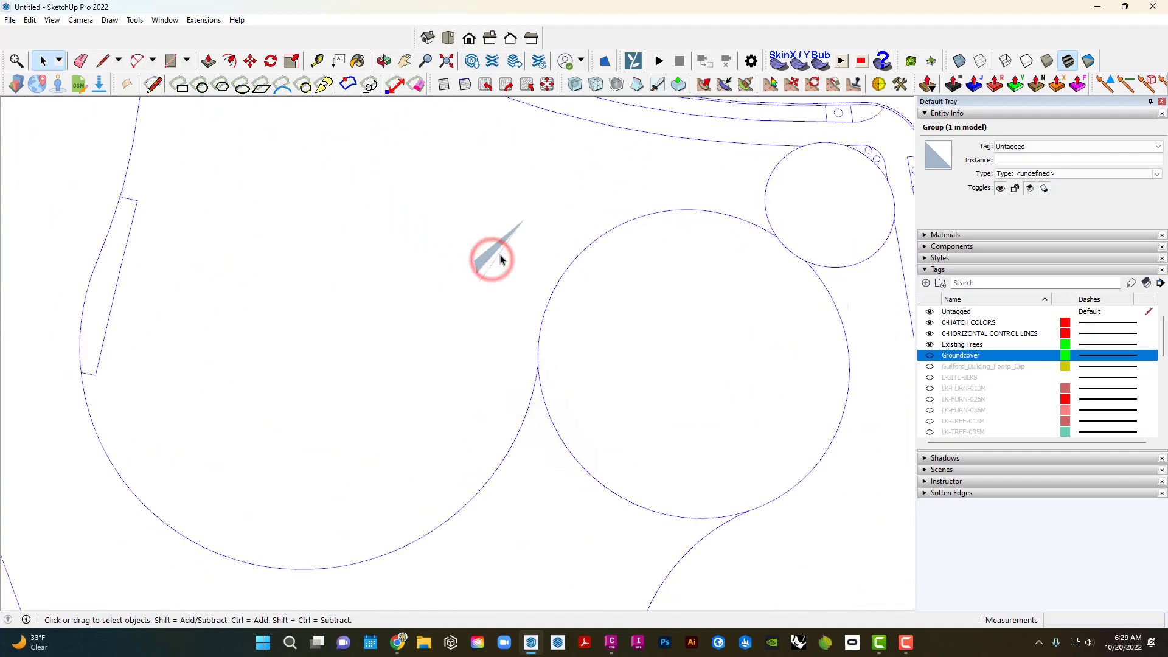
triple_click(500, 256)
left_click(500, 255)
scroll(500, 253, "up", 4)
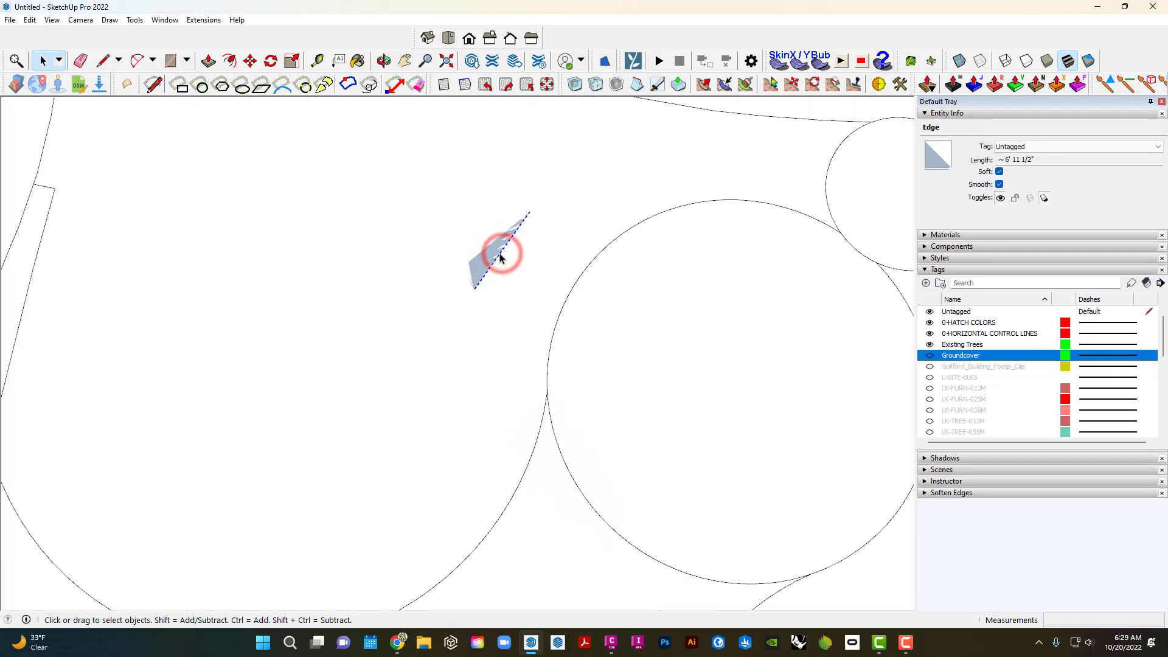
Show Hidden Geometry and delete the stray dark sliver face west of the larger adjoining circle.
left_click(497, 248)
left_click(497, 250)
scroll(497, 246, "up", 2)
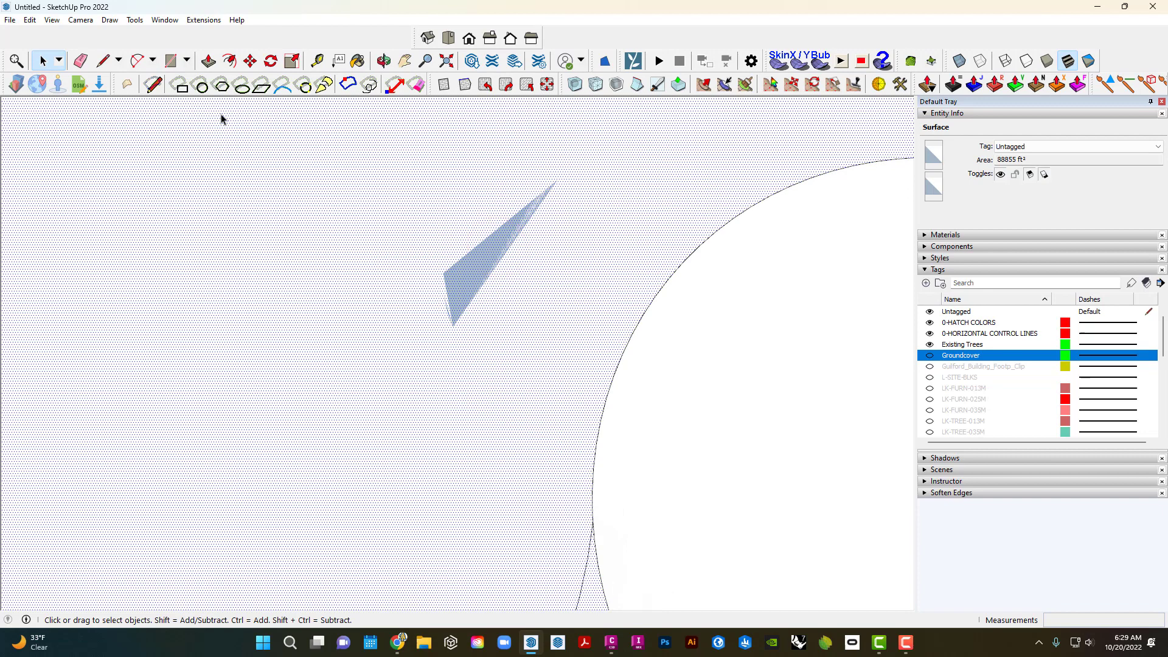
left_click(52, 20)
left_click(71, 62)
scroll(520, 266, "up", 2)
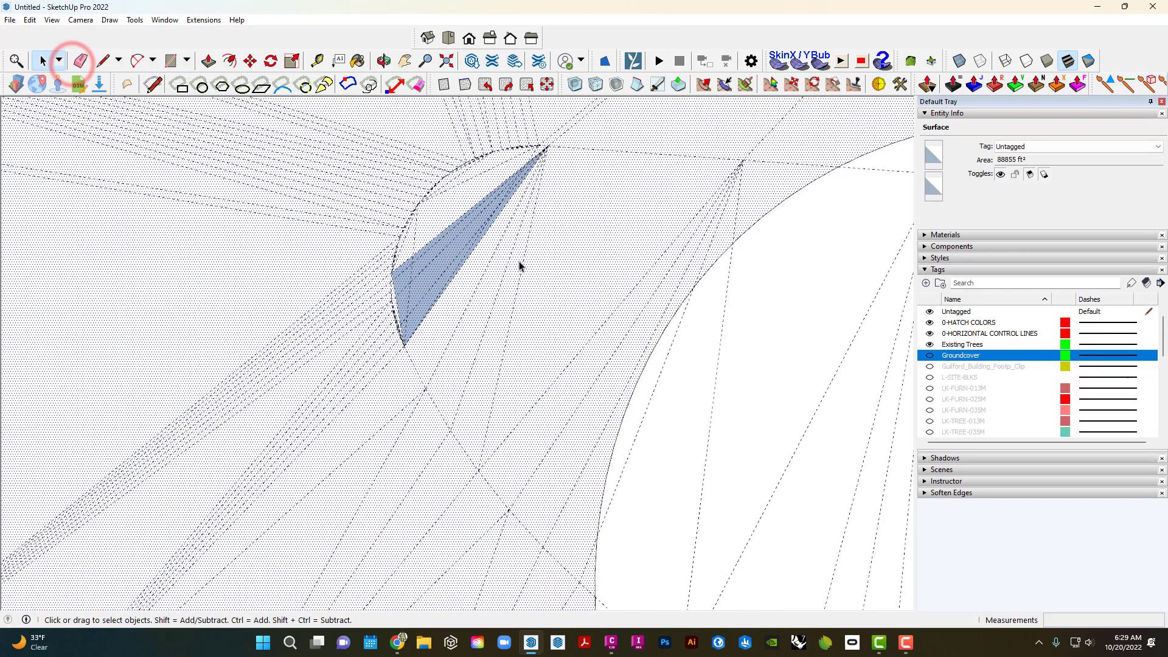
scroll(520, 266, "up", 1)
left_click(438, 253)
key("Delete")
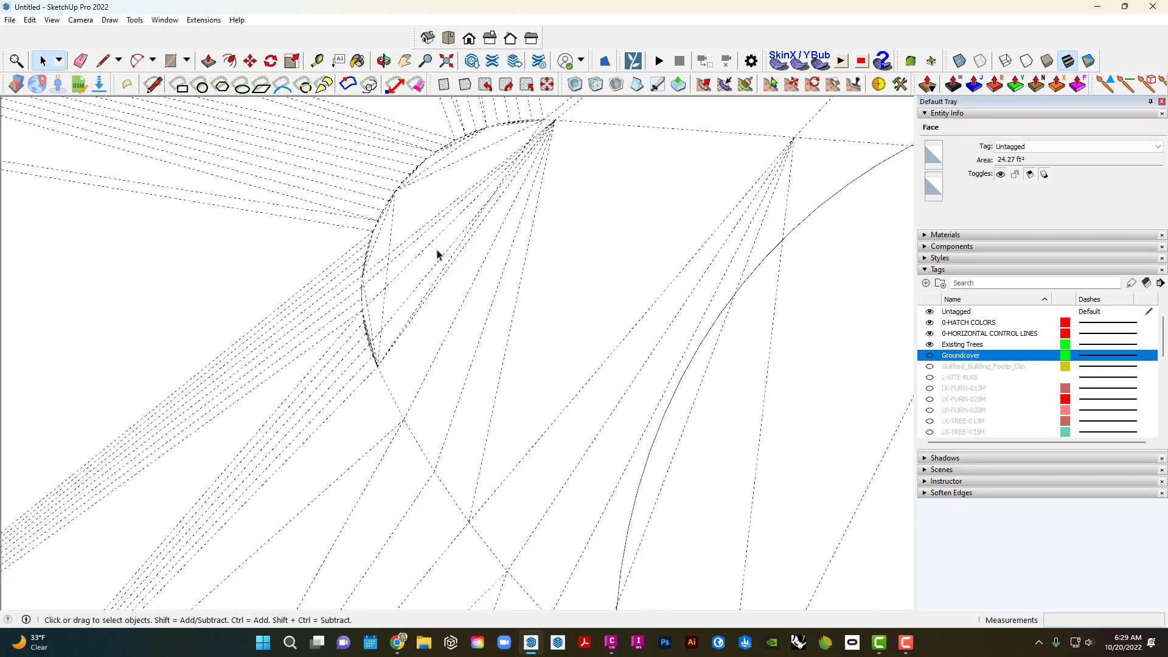
scroll(369, 328, "up", 3)
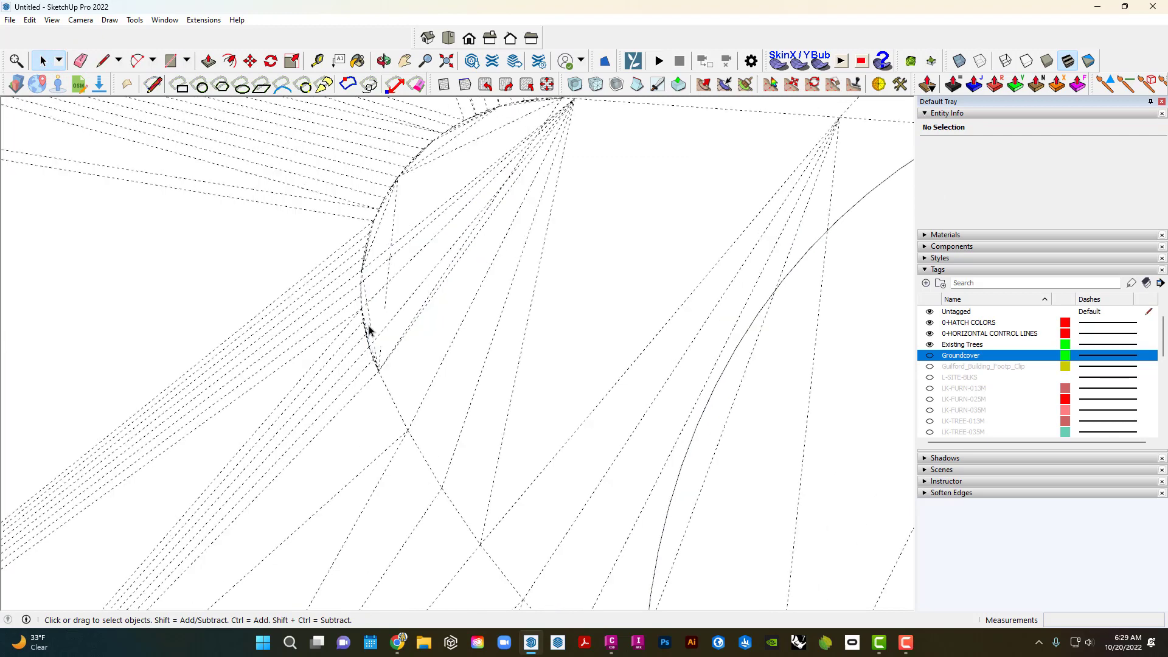
scroll(388, 263, "down", 5)
Turn off the display of Hidden Geometry on the terrain.
left_click(51, 20)
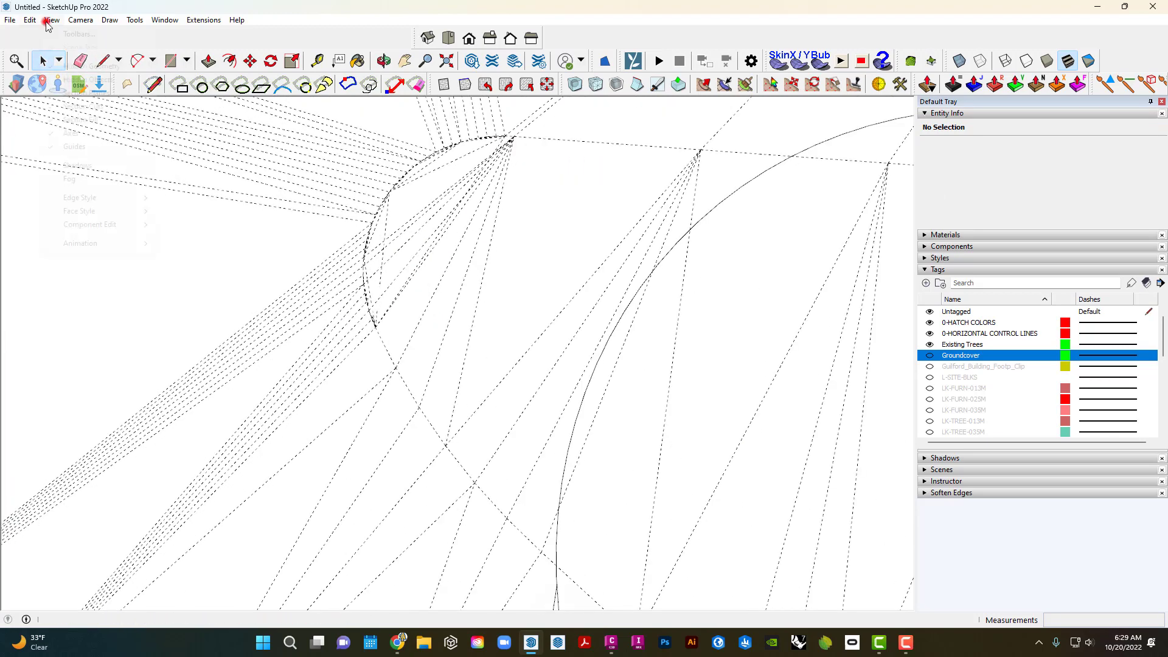
left_click(79, 62)
scroll(426, 283, "down", 3)
scroll(426, 283, "down", 5)
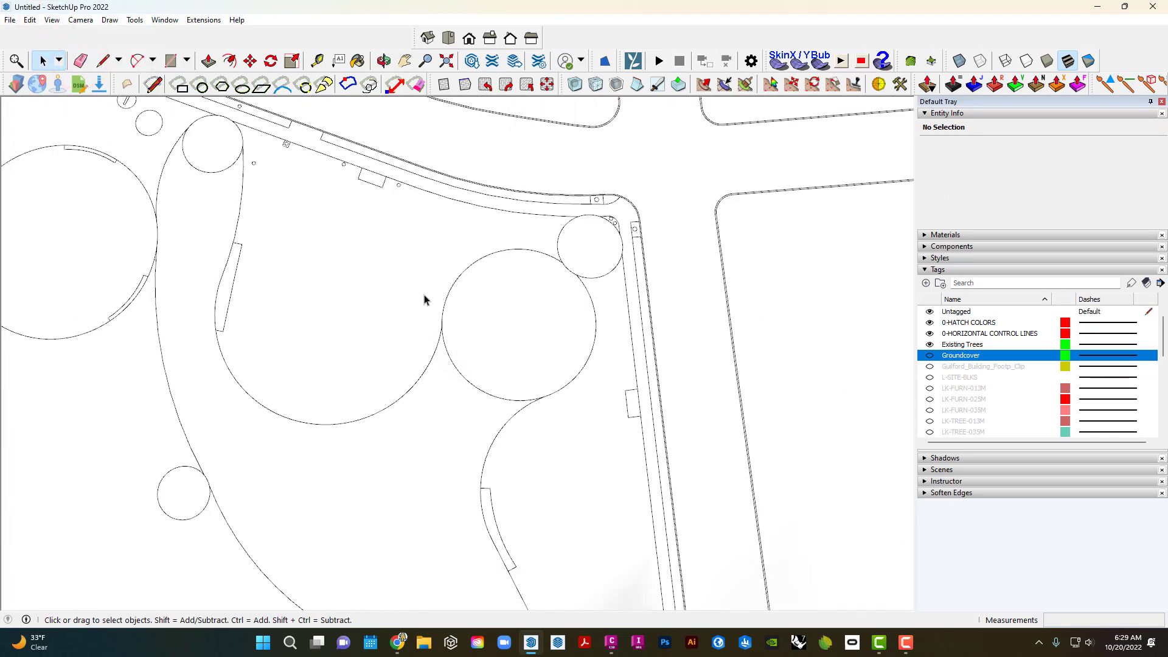
scroll(492, 366, "down", 2)
mouse_move(490, 363)
middle_mouse_down()
mouse_move(483, 356)
mouse_move(555, 432)
mouse_move(534, 432)
middle_mouse_up()
Select the park surface within the terrain group and run Find Edge Gaps on it.
left_click(555, 432)
double_click(535, 432)
left_click(506, 403)
left_click(521, 393)
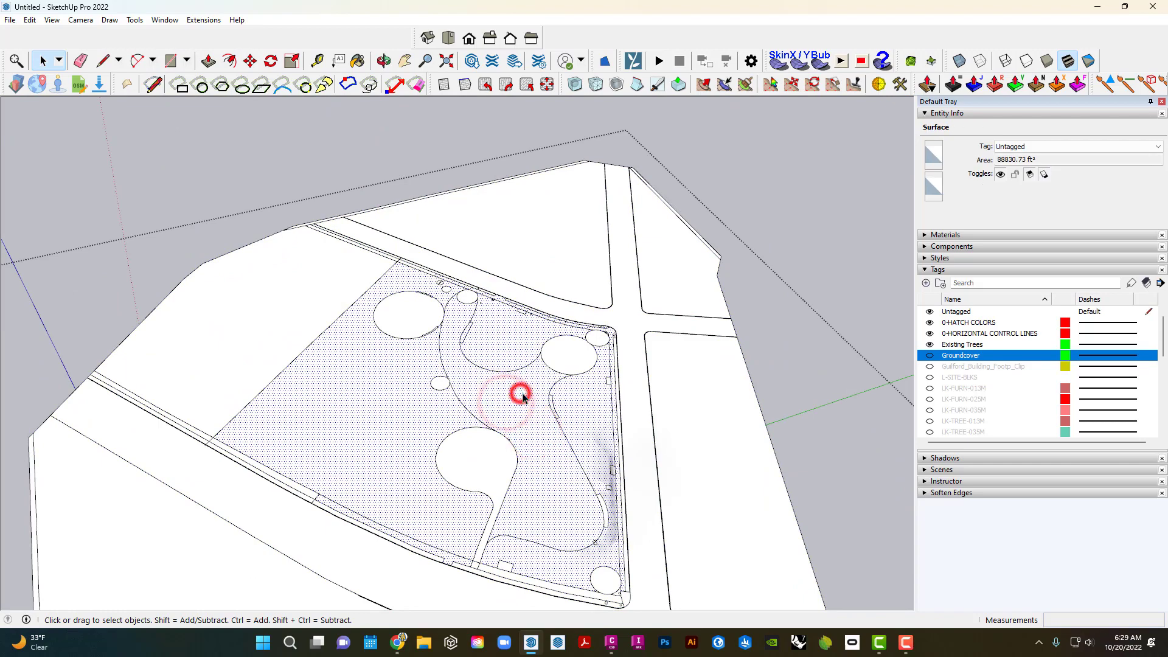
middle_click_drag(521, 393, 489, 466)
scroll(489, 466, "up", 1)
left_click(488, 466)
left_click(344, 363)
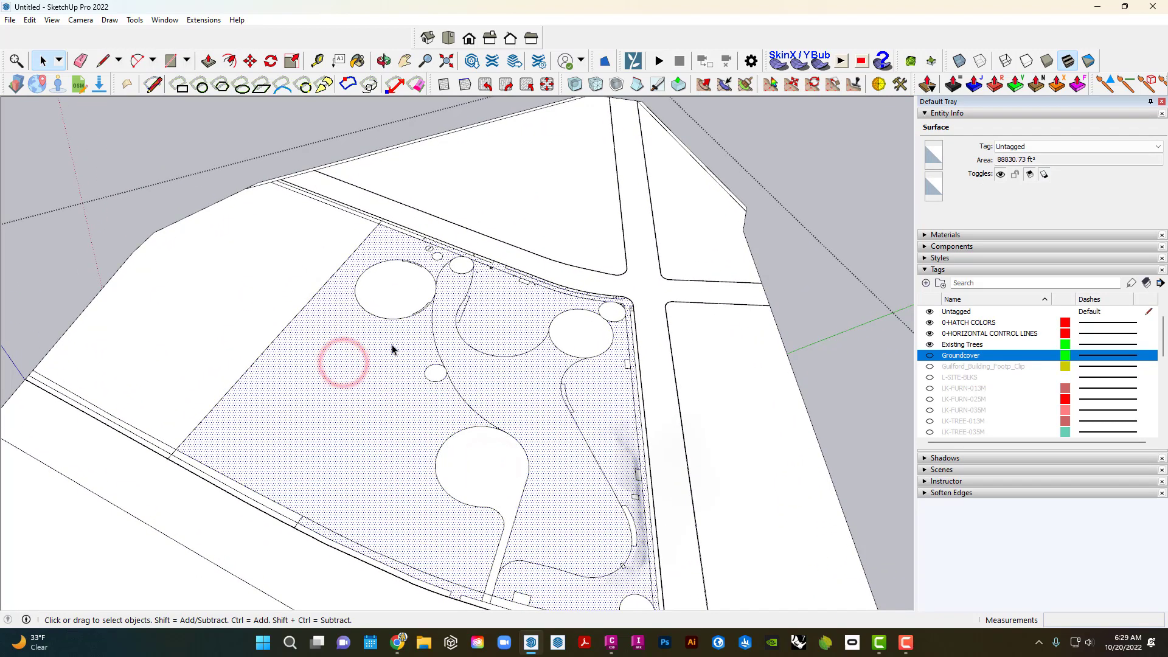
middle_click_drag(398, 368, 427, 417)
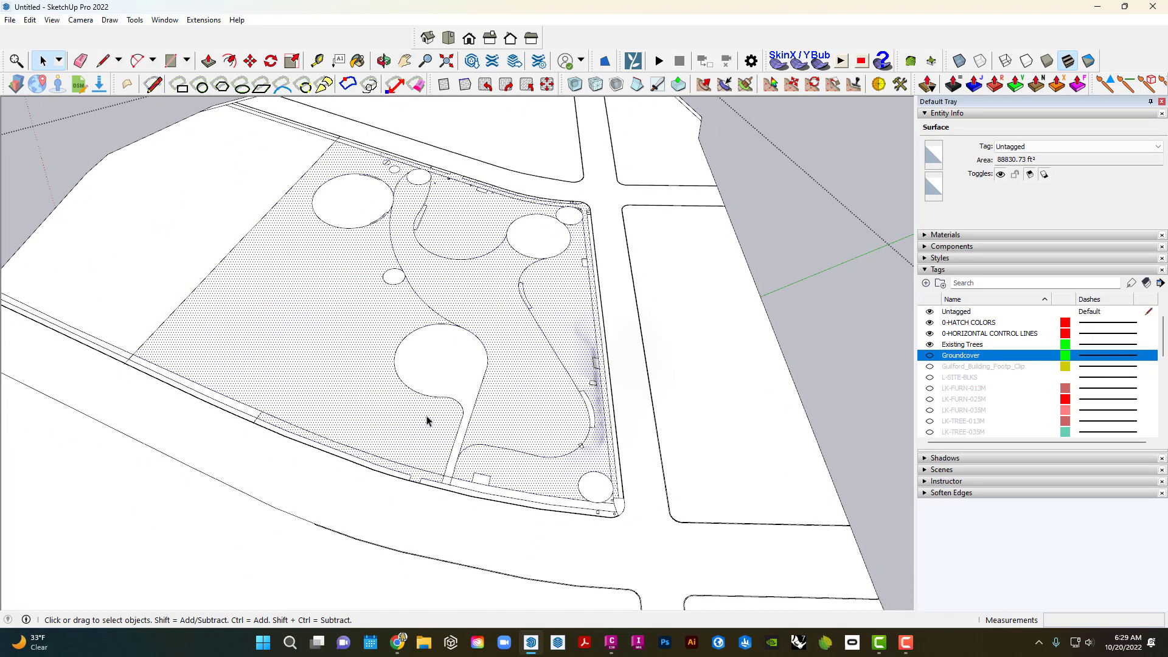
left_click(135, 21)
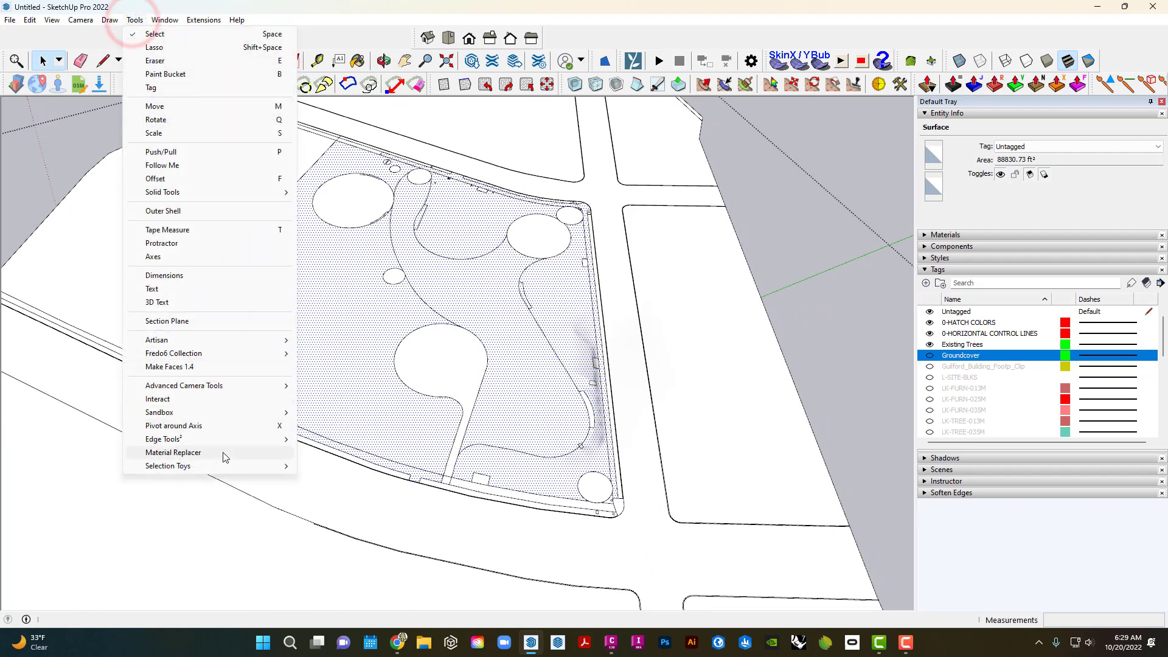
mouse_move(246, 439)
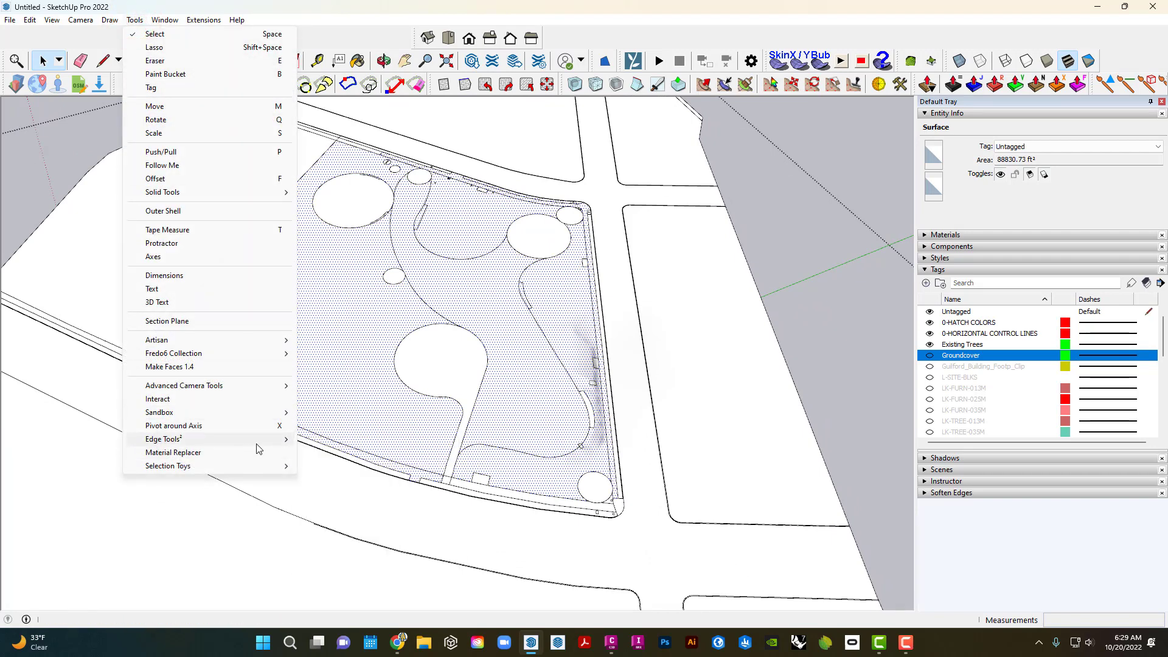
left_click(340, 460)
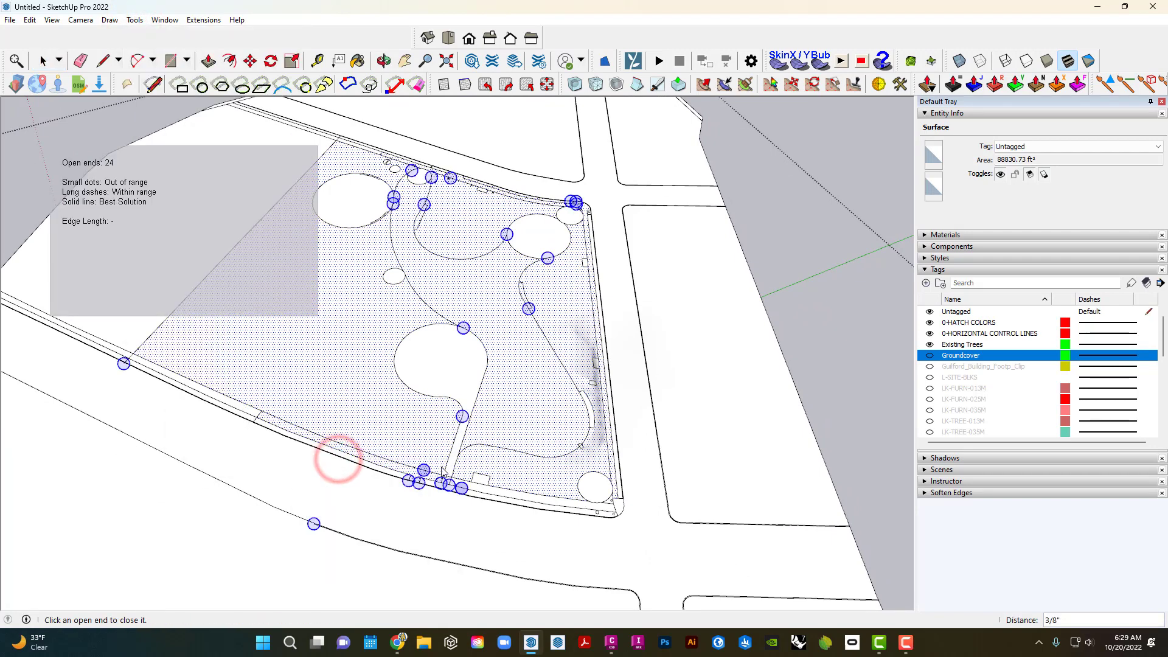
Erase the stray edge at the open end on the west side of the path leading south from the large central loop.
scroll(443, 472, "up", 5)
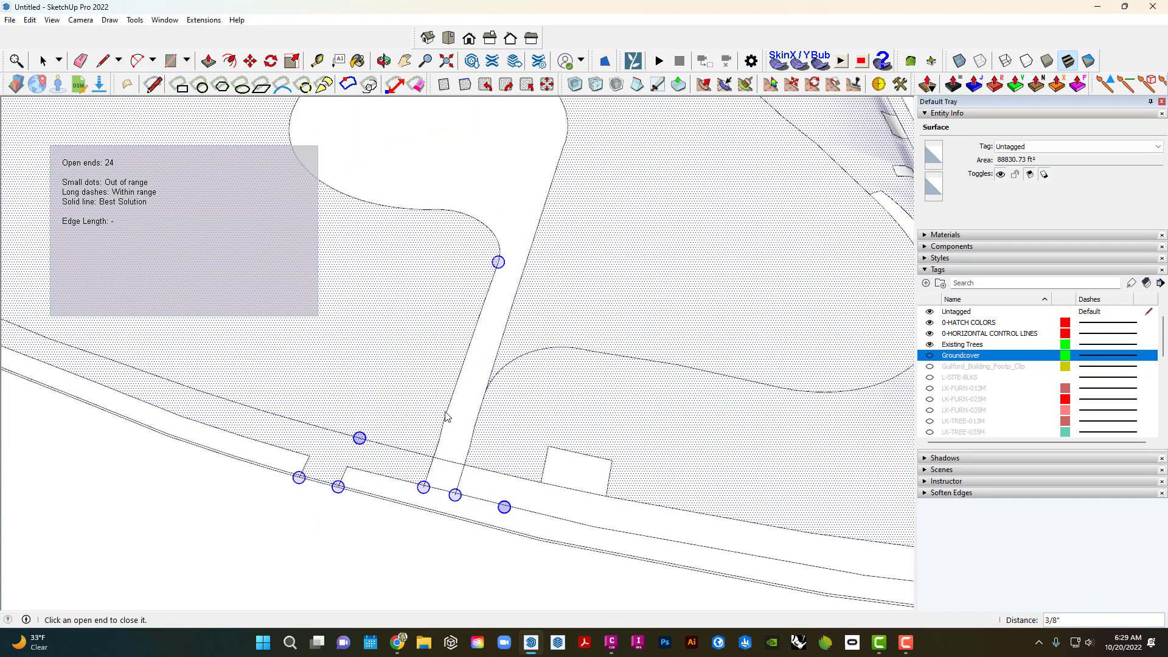
scroll(499, 271, "up", 8)
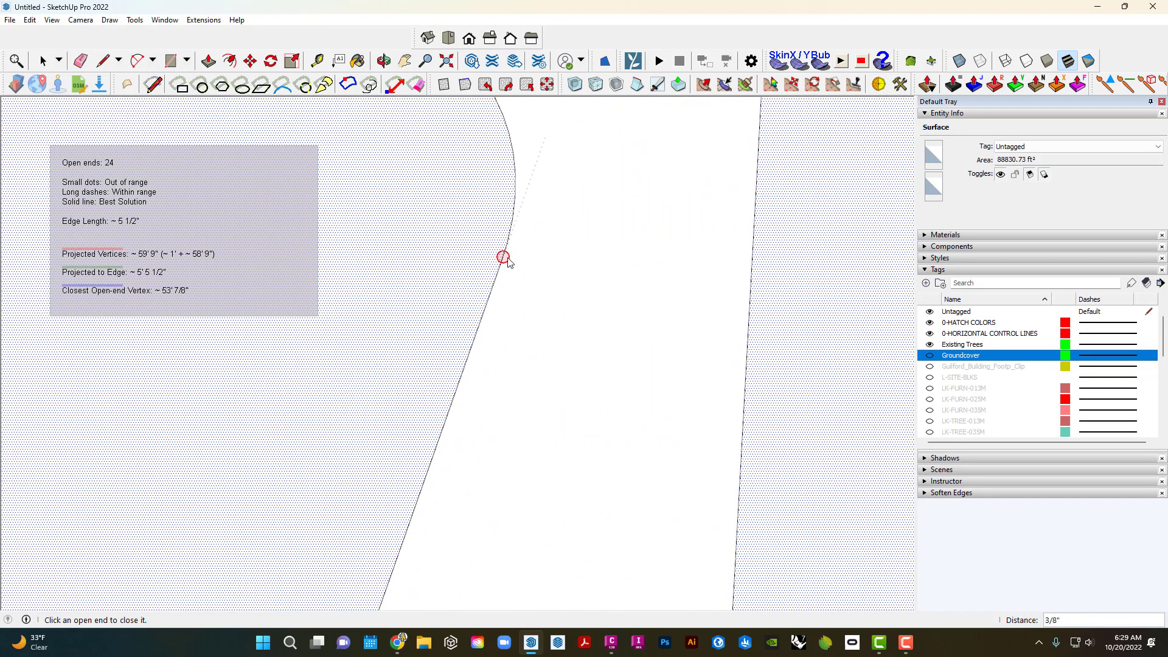
left_click(501, 258)
key("e")
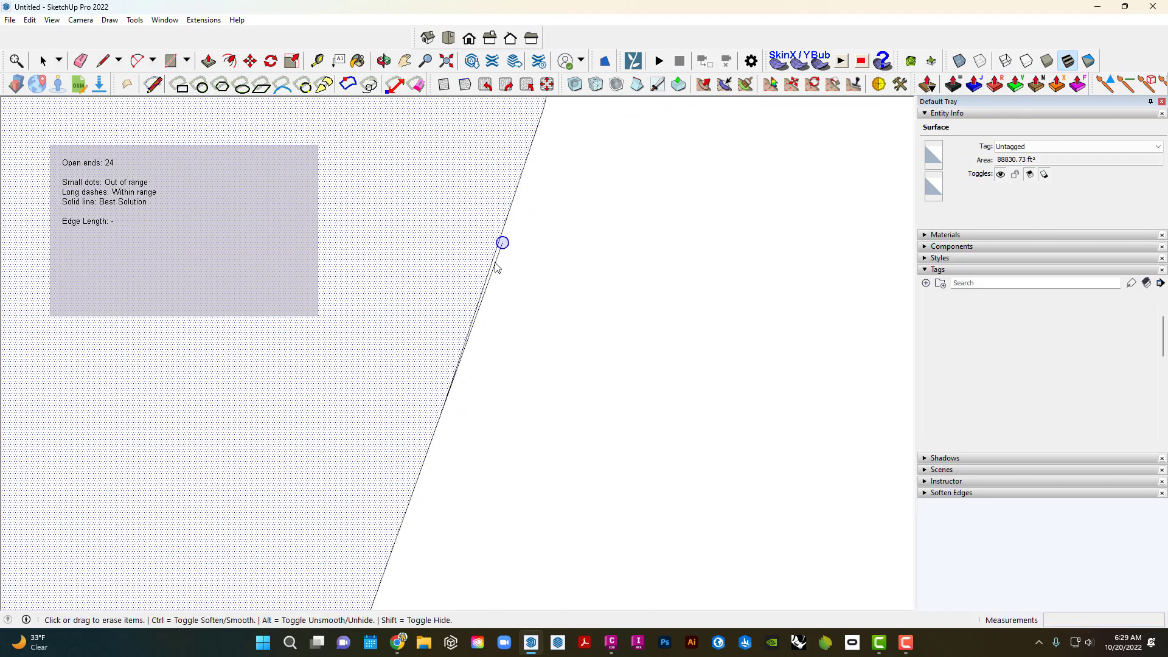
left_click(500, 257)
scroll(512, 262, "down", 10)
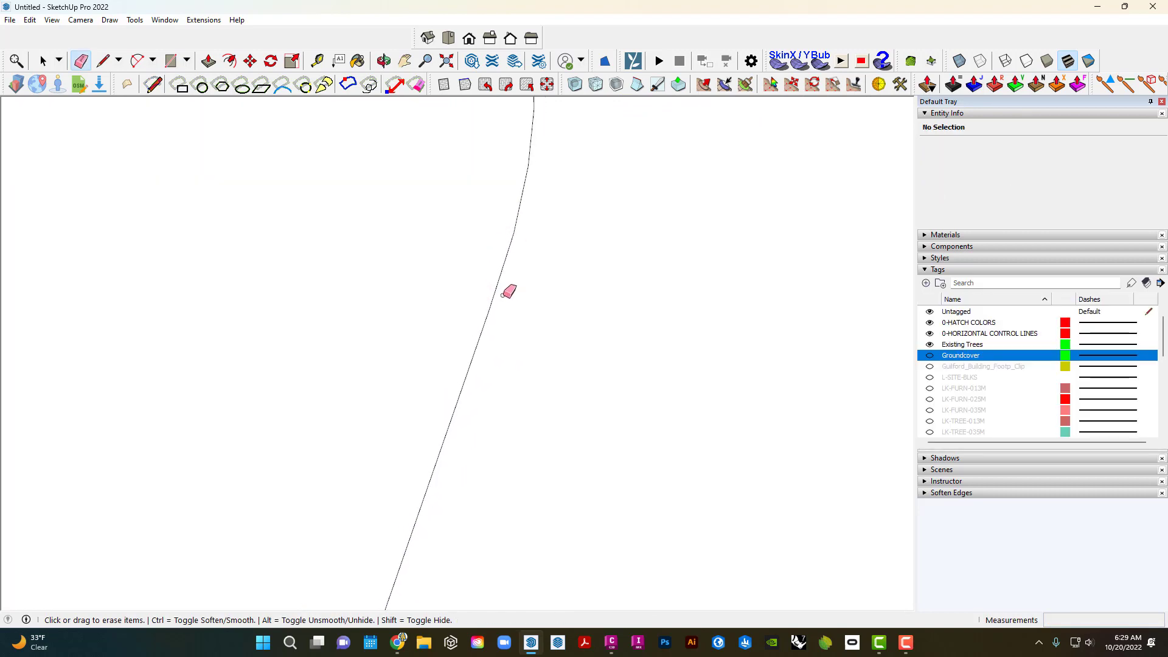
scroll(510, 315, "down", 3)
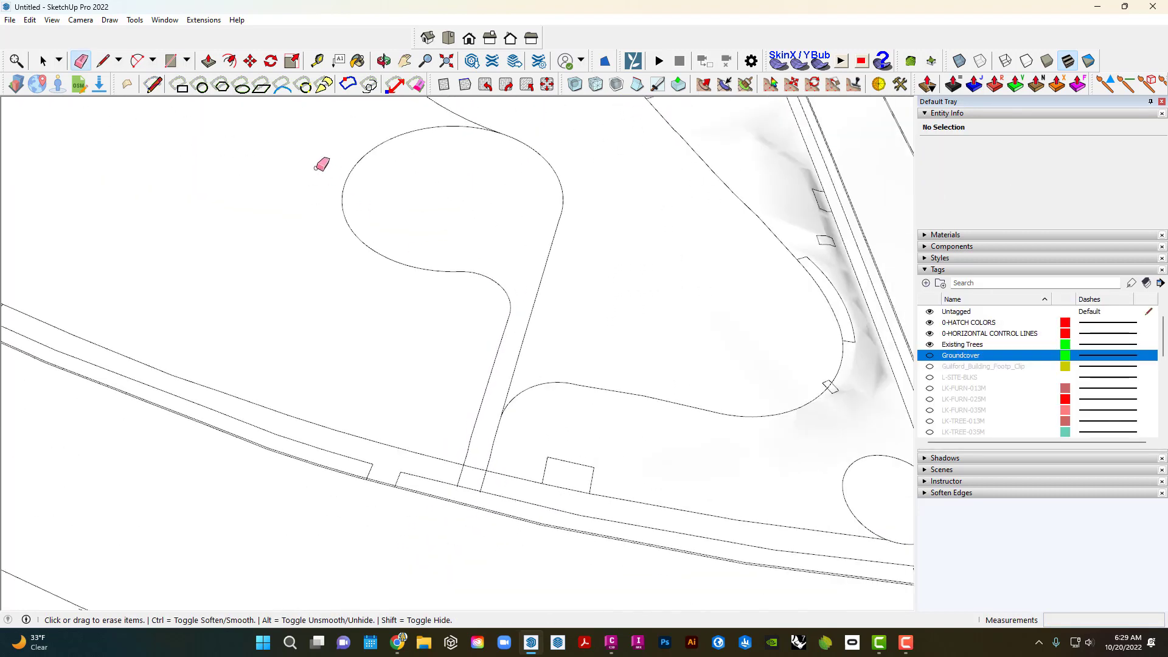
Rerun Find Edge Gaps and draw a short line closing the gap where the curved path meets the large central loop's northeast side.
key("ctrl+e")
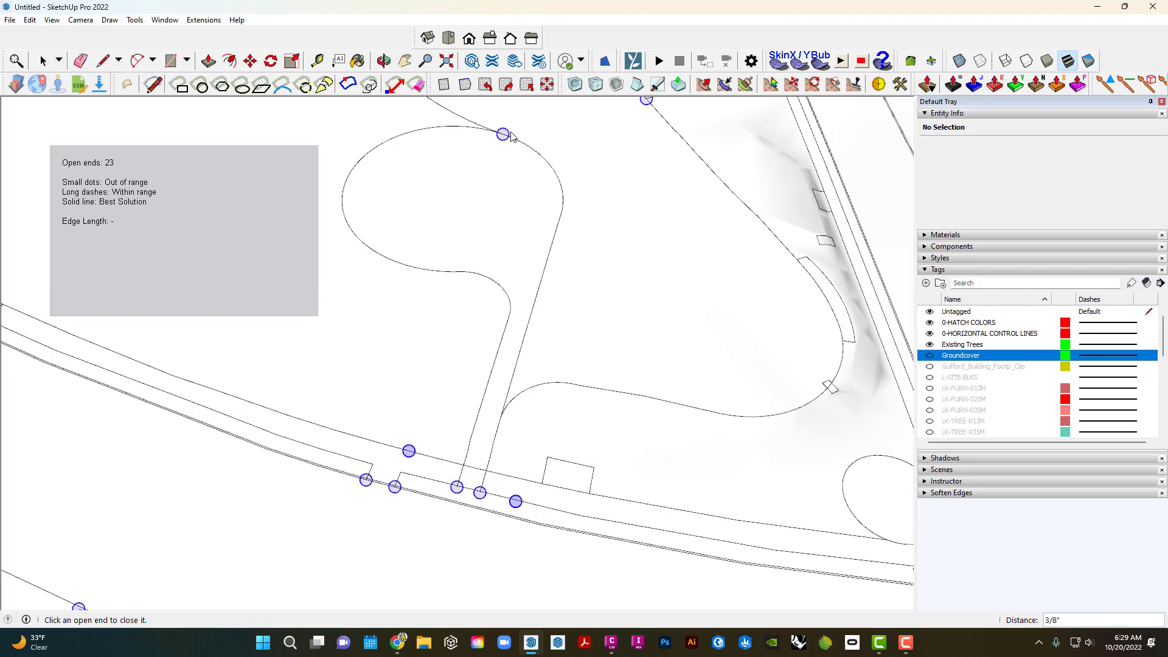
scroll(511, 135, "up", 10)
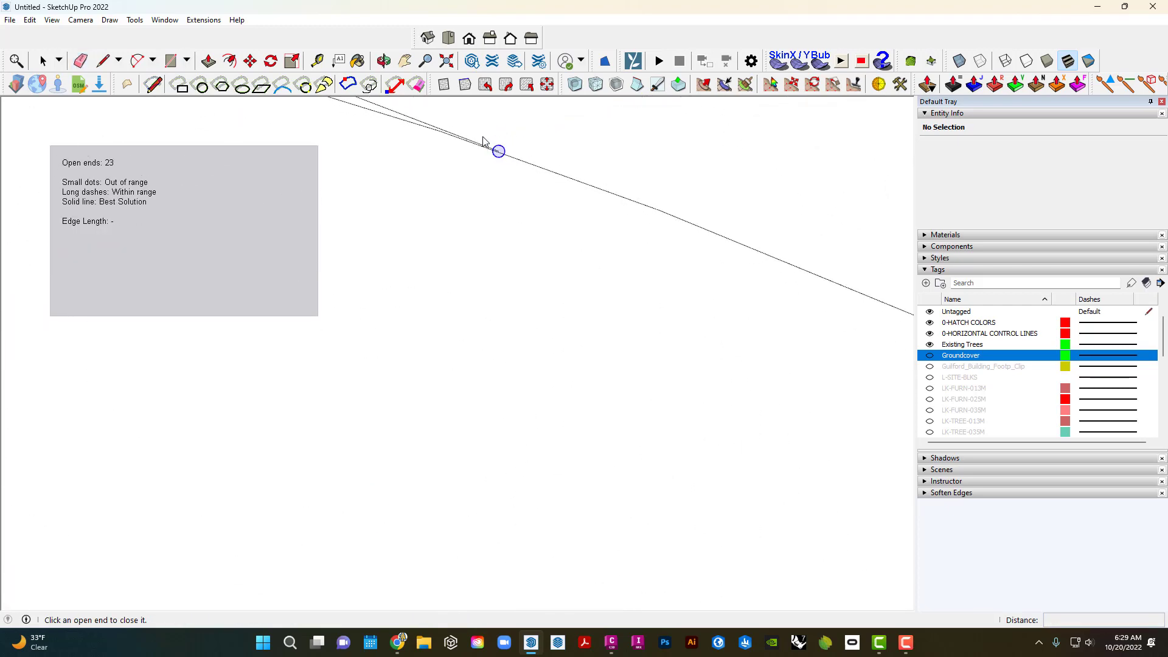
scroll(492, 142, "up", 3)
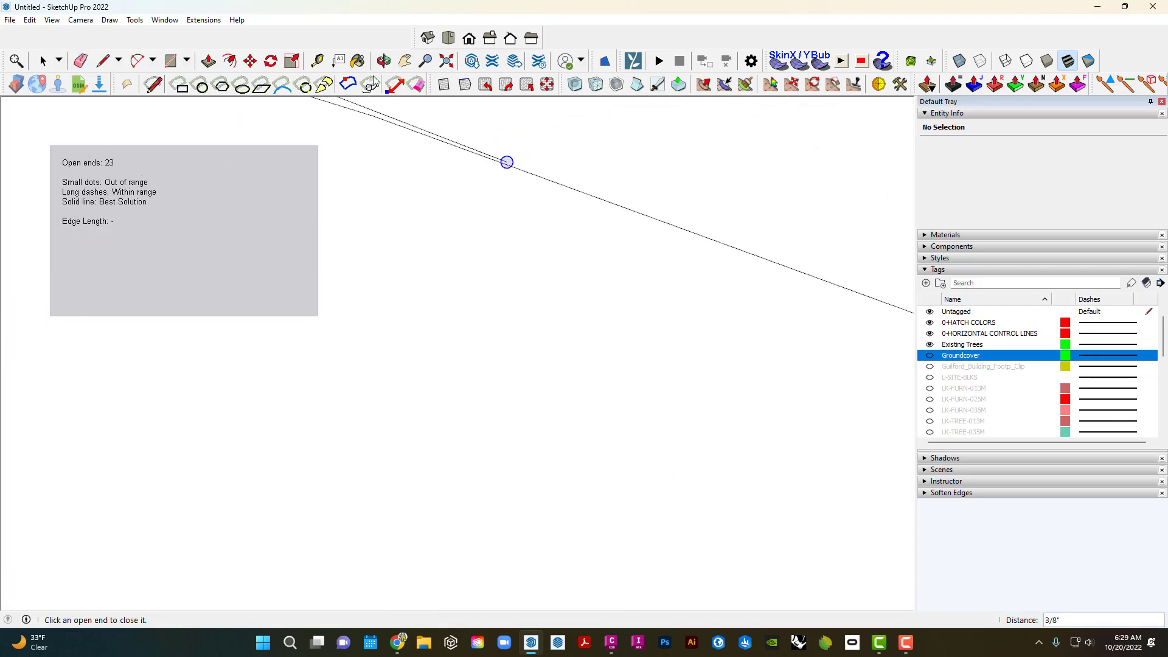
left_click(151, 83)
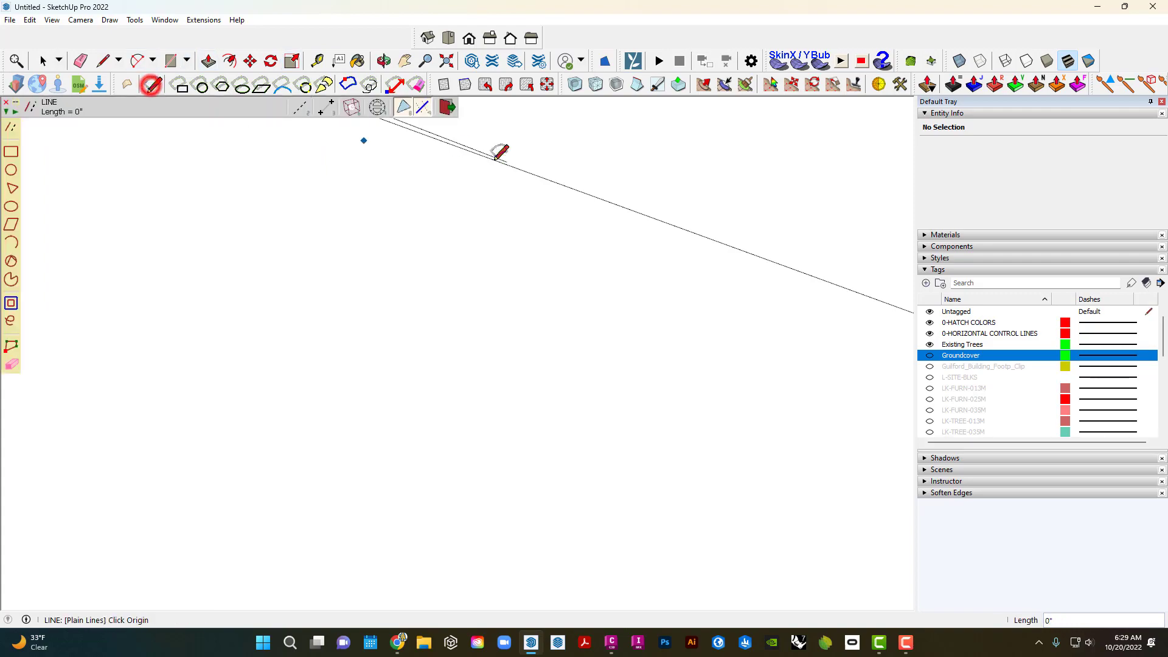
left_click(528, 164)
key("space")
left_click(533, 237)
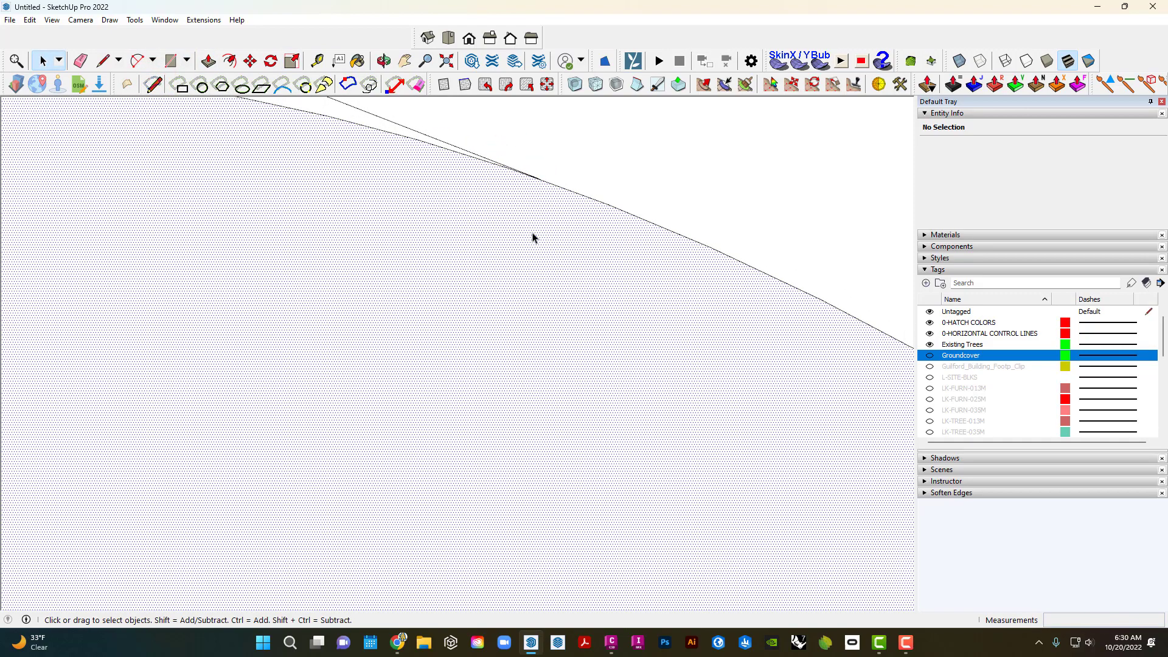
left_click(590, 182)
scroll(572, 211, "down", 2)
scroll(558, 192, "down", 5)
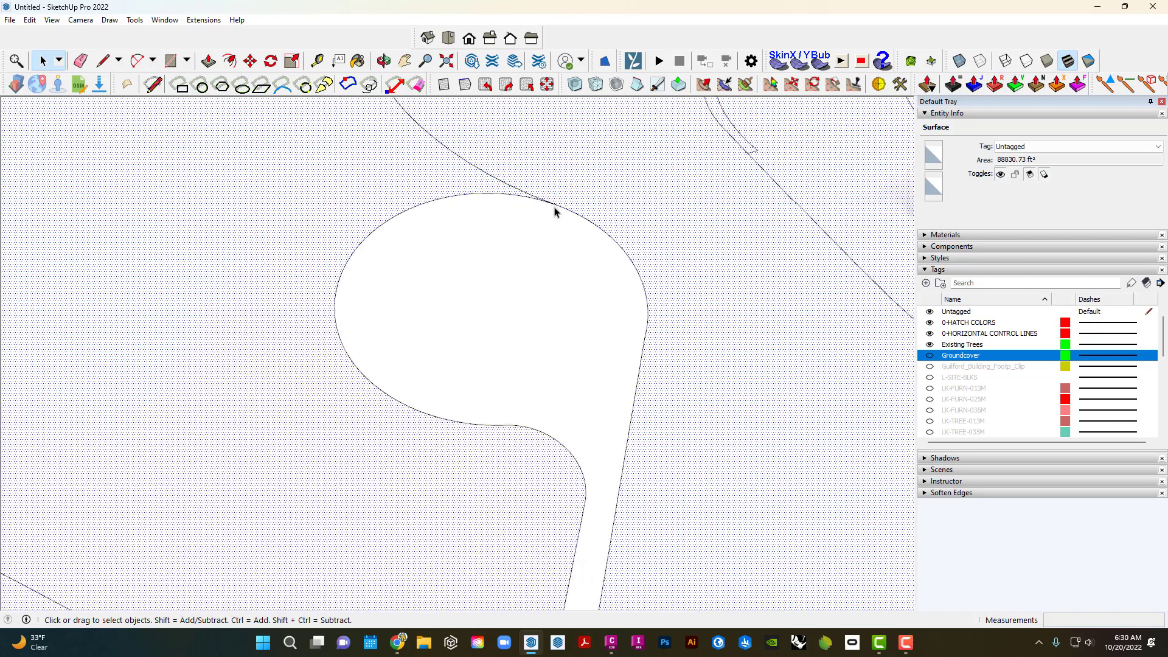
Check the park surface for edge gaps, join the narrow curved strip's south end to the path edge, and trim the overshoot.
key("c")
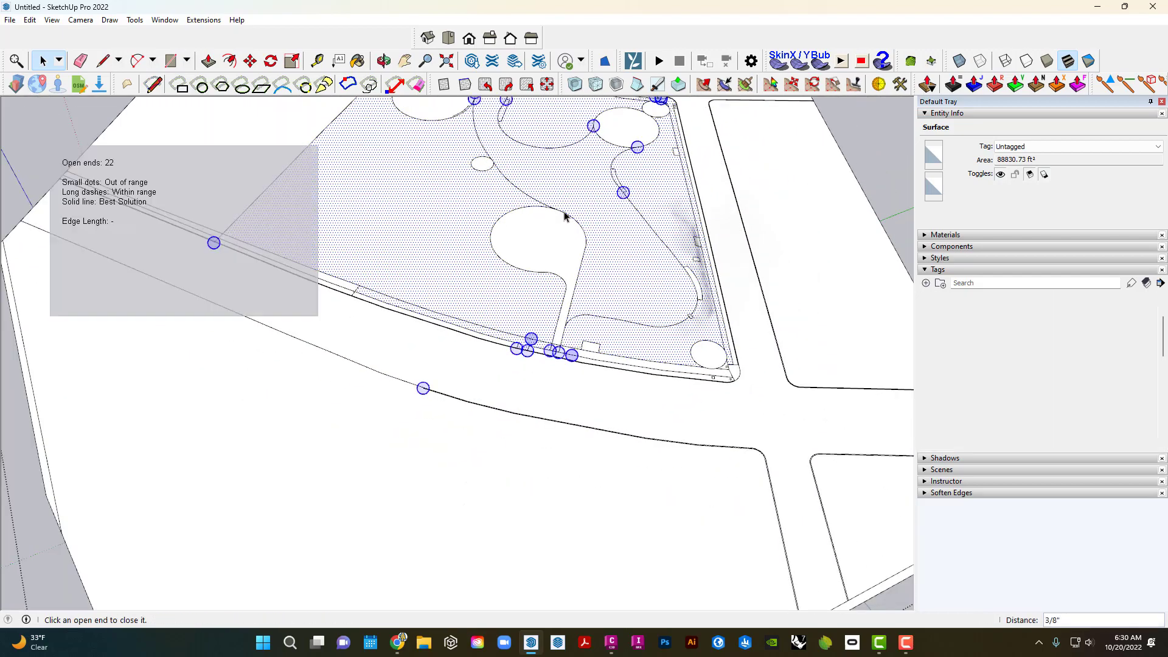
middle_click_drag(594, 200, 575, 305)
scroll(601, 262, "up", 3)
scroll(606, 305, "up", 6)
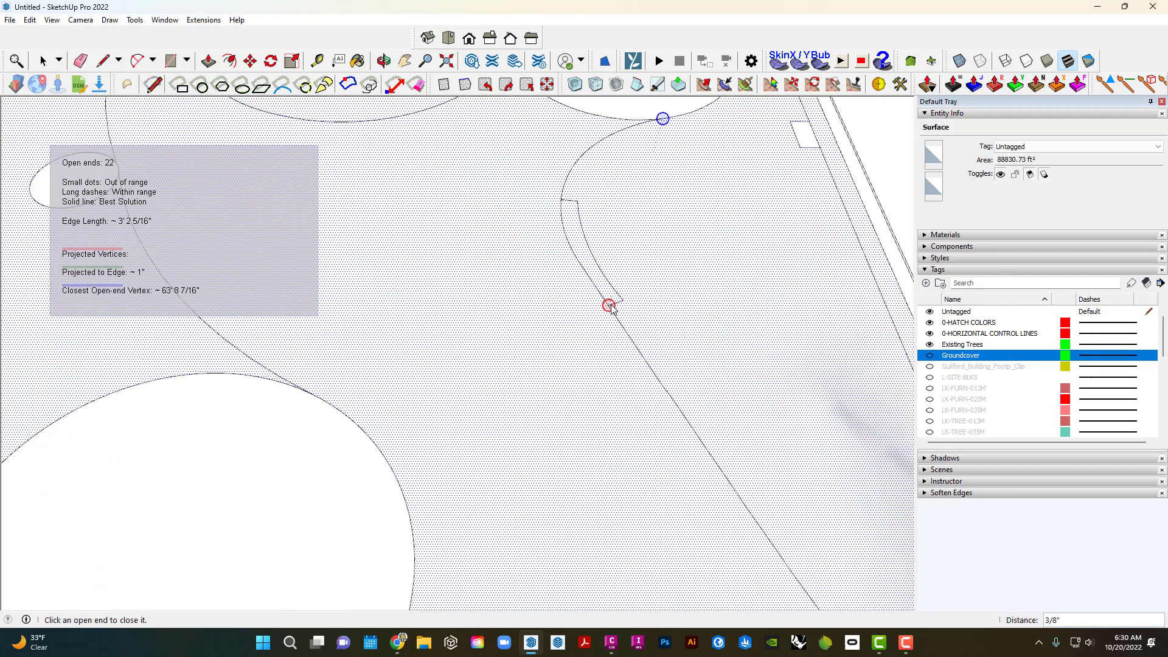
scroll(609, 311, "up", 2)
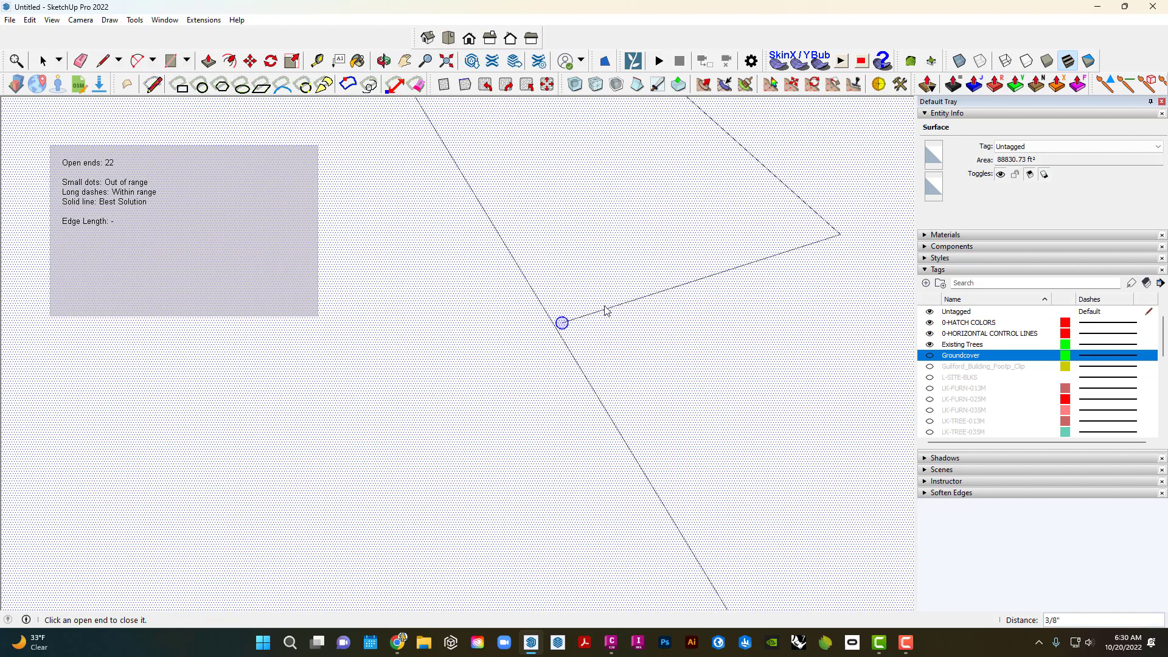
left_click(153, 85)
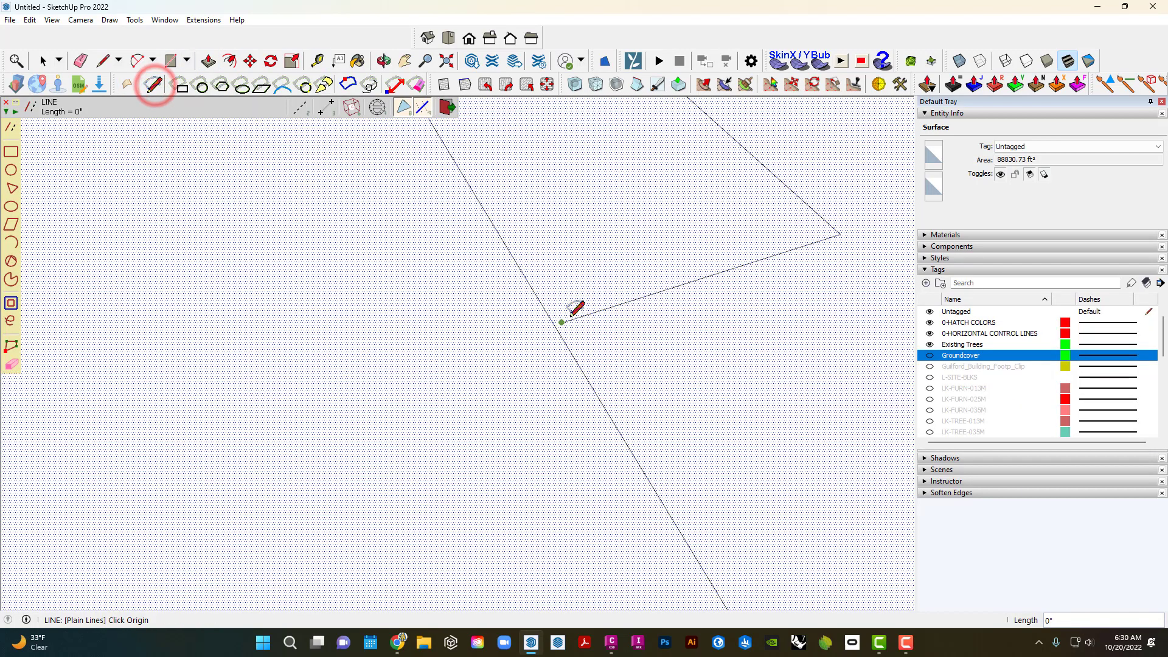
left_click(522, 334)
key("e")
left_click(536, 336)
scroll(556, 316, "down", 8)
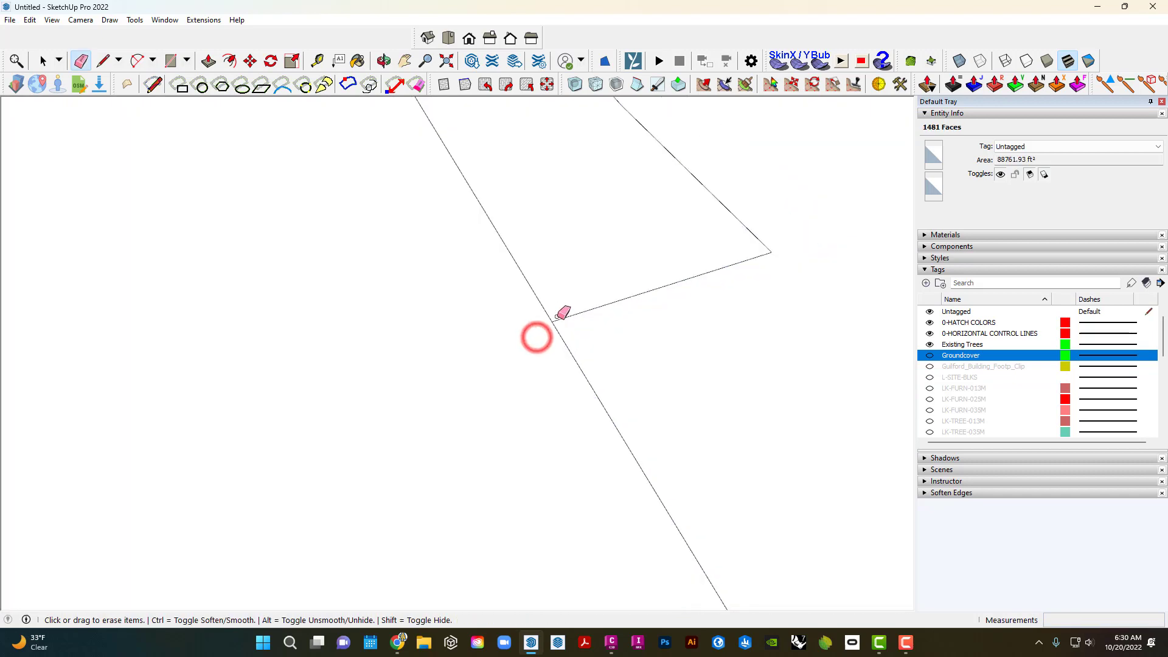
scroll(597, 321, "down", 2)
Rerun Find Edge Gaps and draw a line closing the gap where the path meets the south side of the larger adjoining circle.
key("ctrl+e")
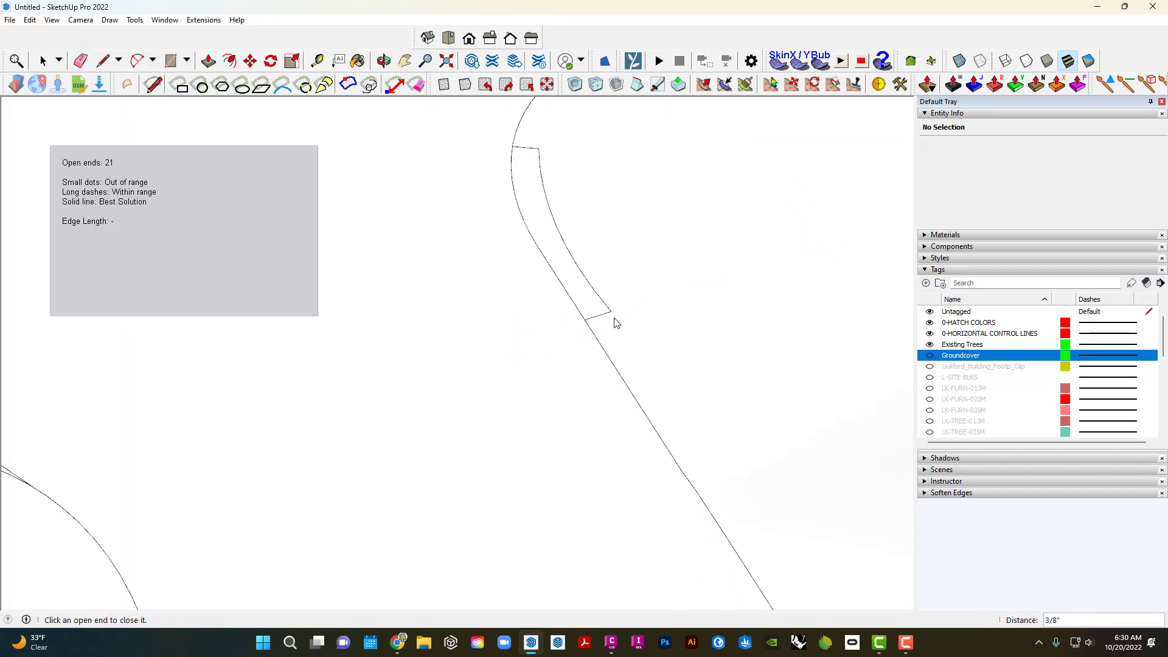
scroll(615, 321, "down", 3)
middle_click_drag(662, 127, 609, 319, "shift")
scroll(611, 324, "up", 8)
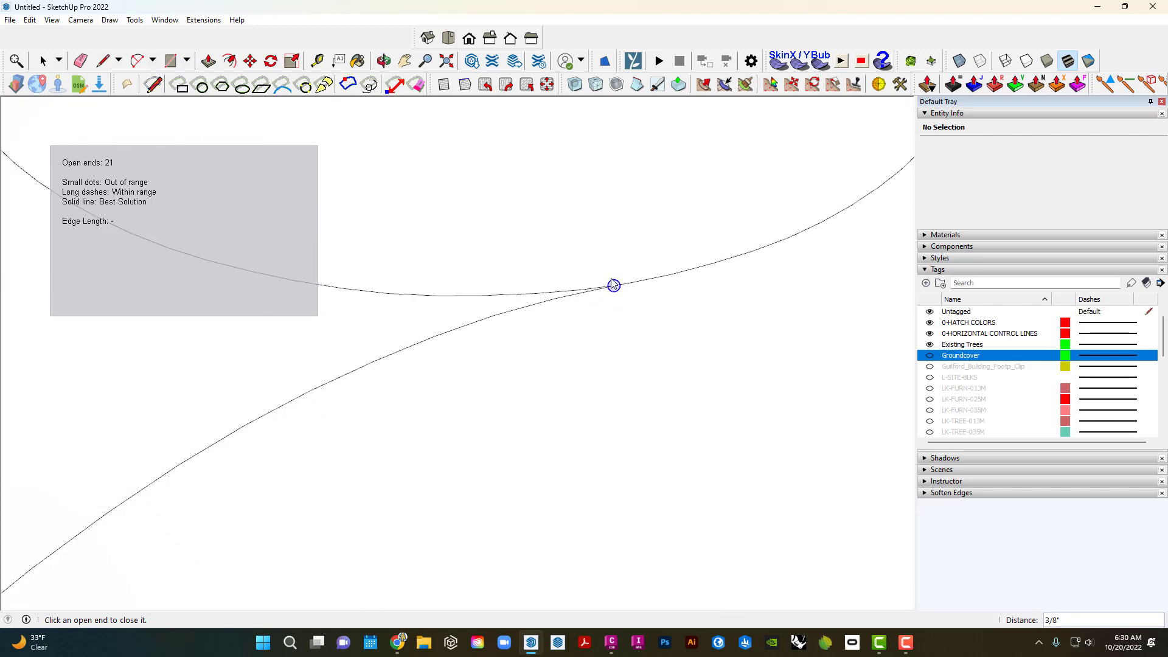
scroll(614, 302, "up", 1)
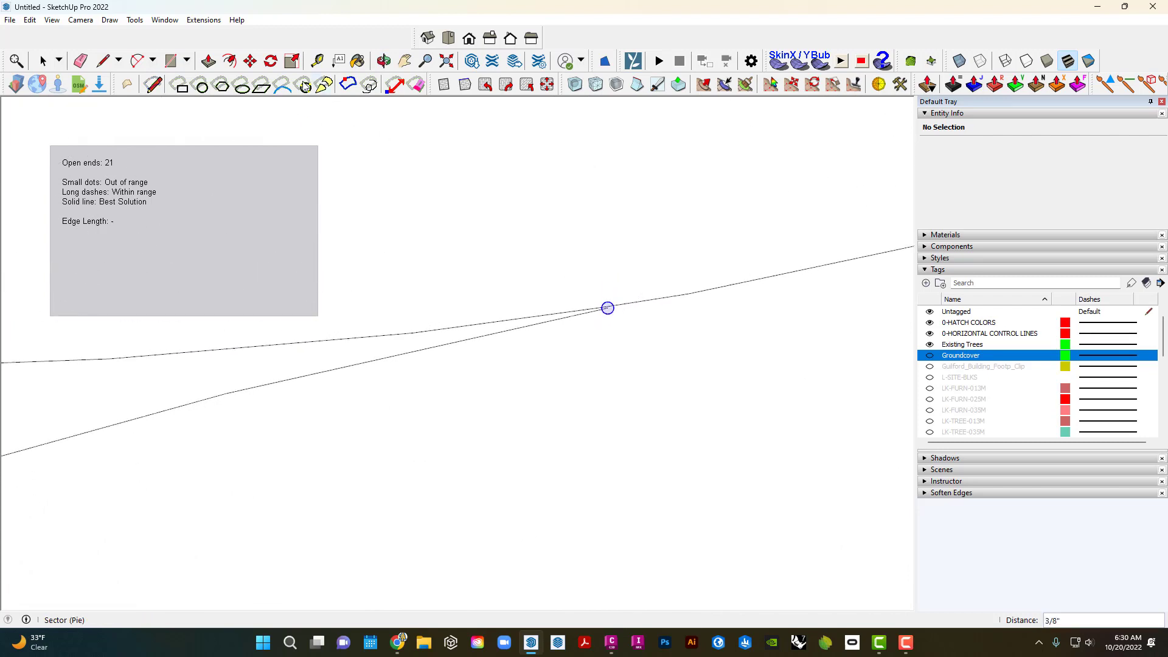
left_click(153, 84)
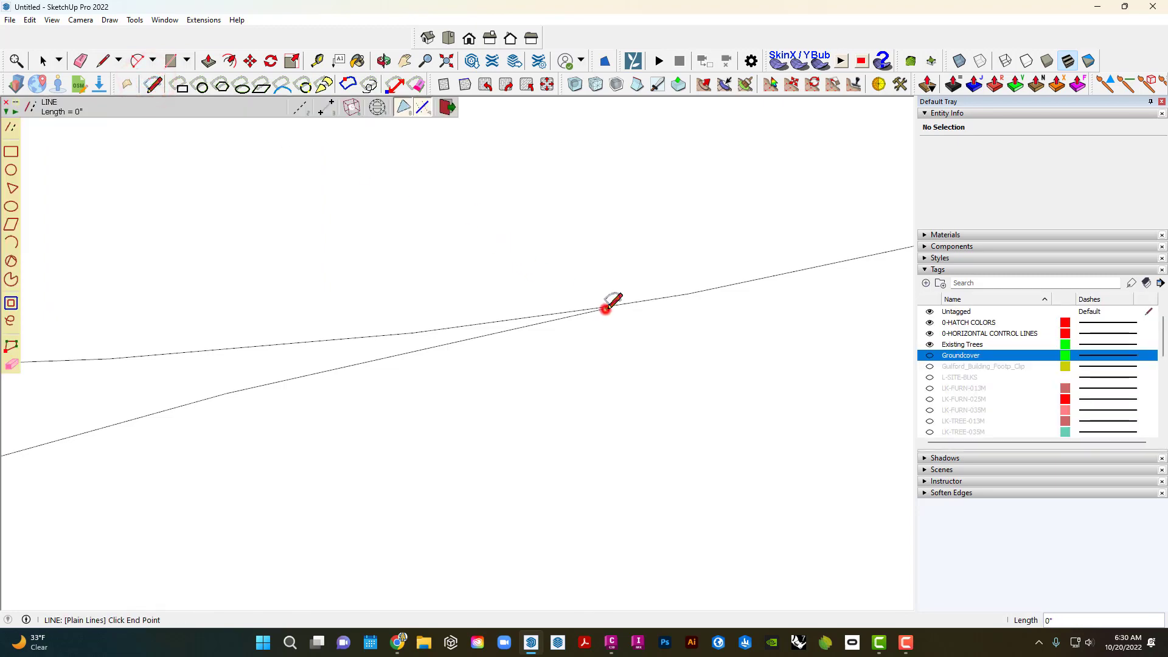
key("space")
left_click(642, 285)
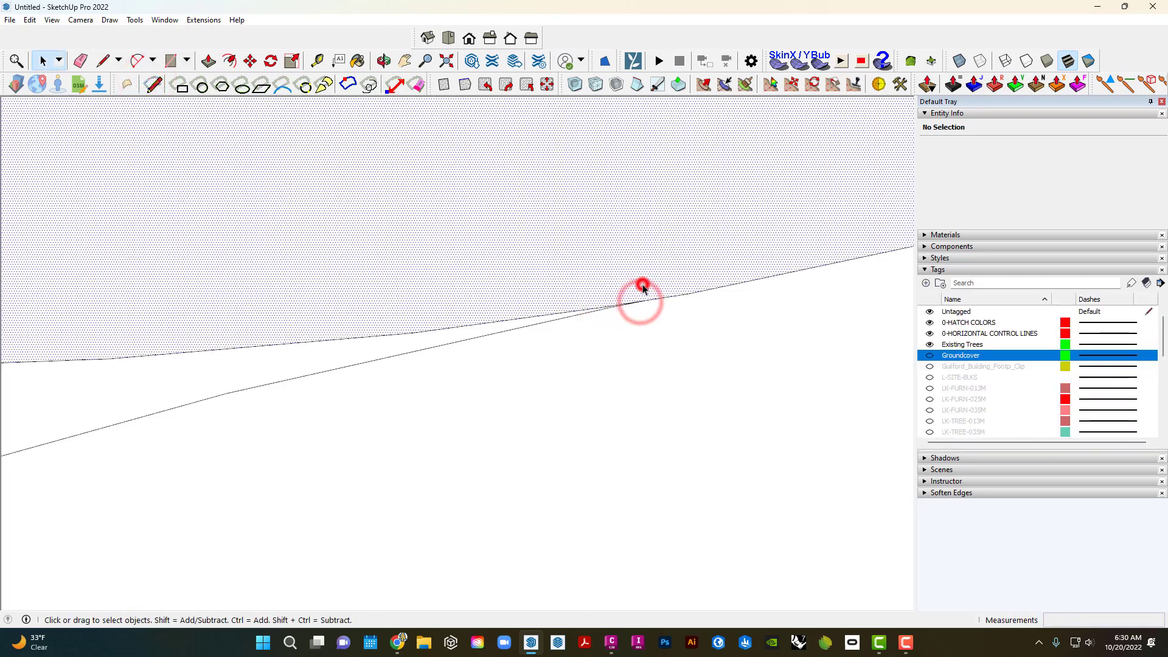
scroll(640, 288, "down", 9)
Find the open end on the larger adjoining circle's west side and close it with a short line to the circle's edge.
middle_click_drag(392, 304, 433, 431)
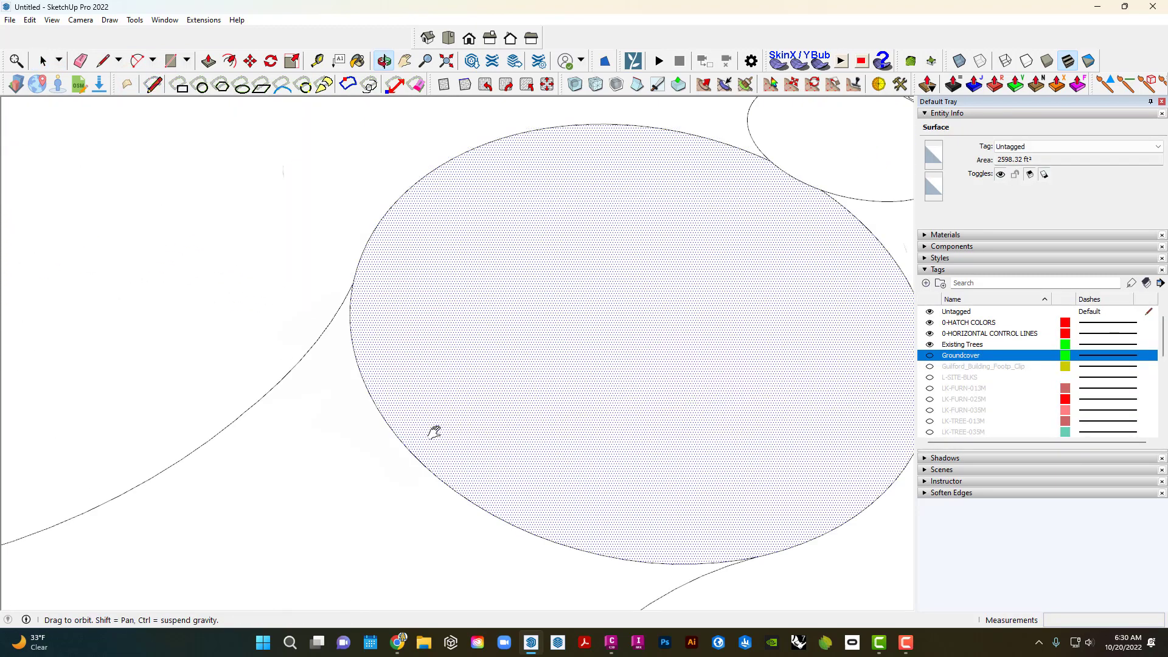
scroll(384, 340, "up", 3)
scroll(423, 354, "down", 8)
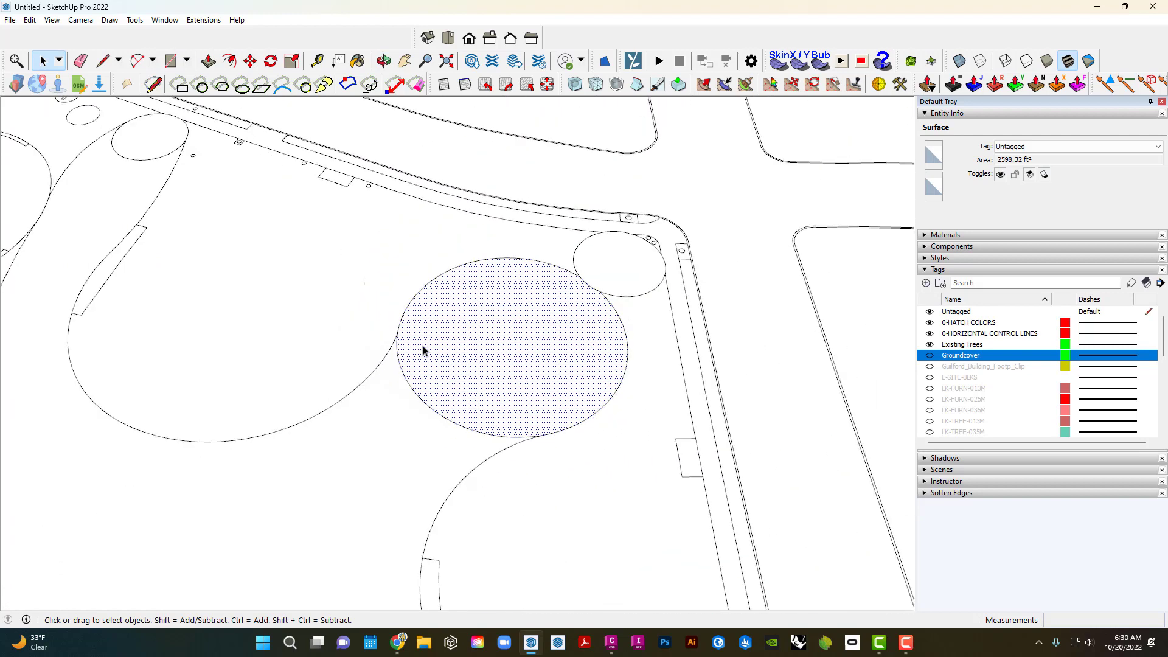
key("e")
scroll(399, 329, "up", 8)
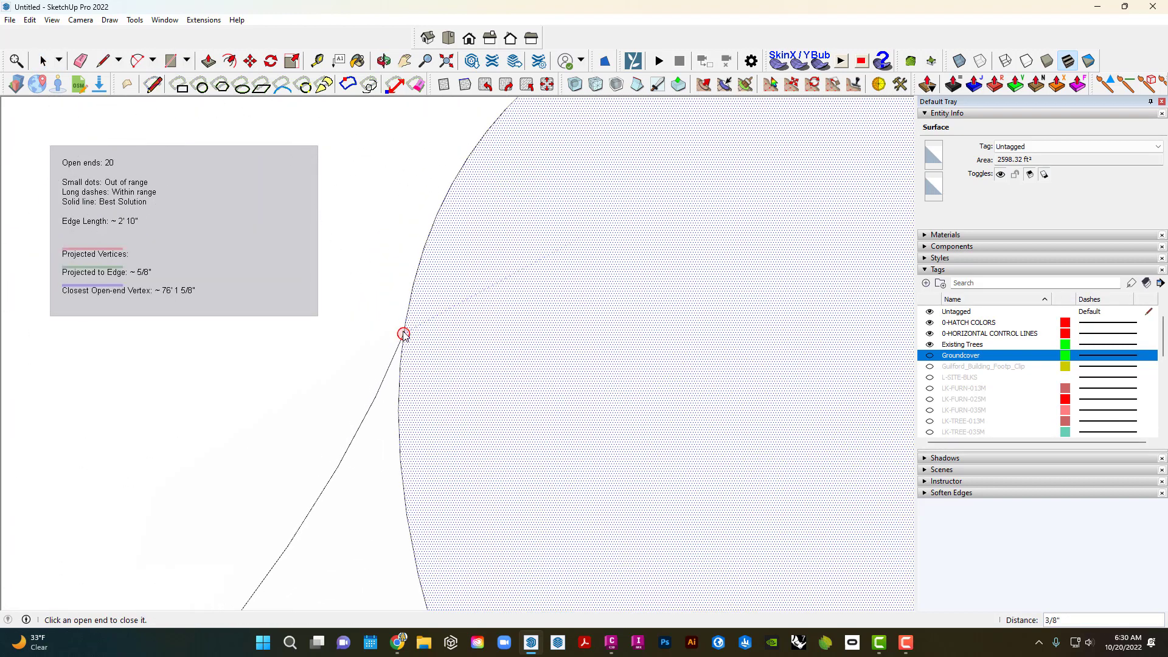
scroll(418, 317, "up", 3)
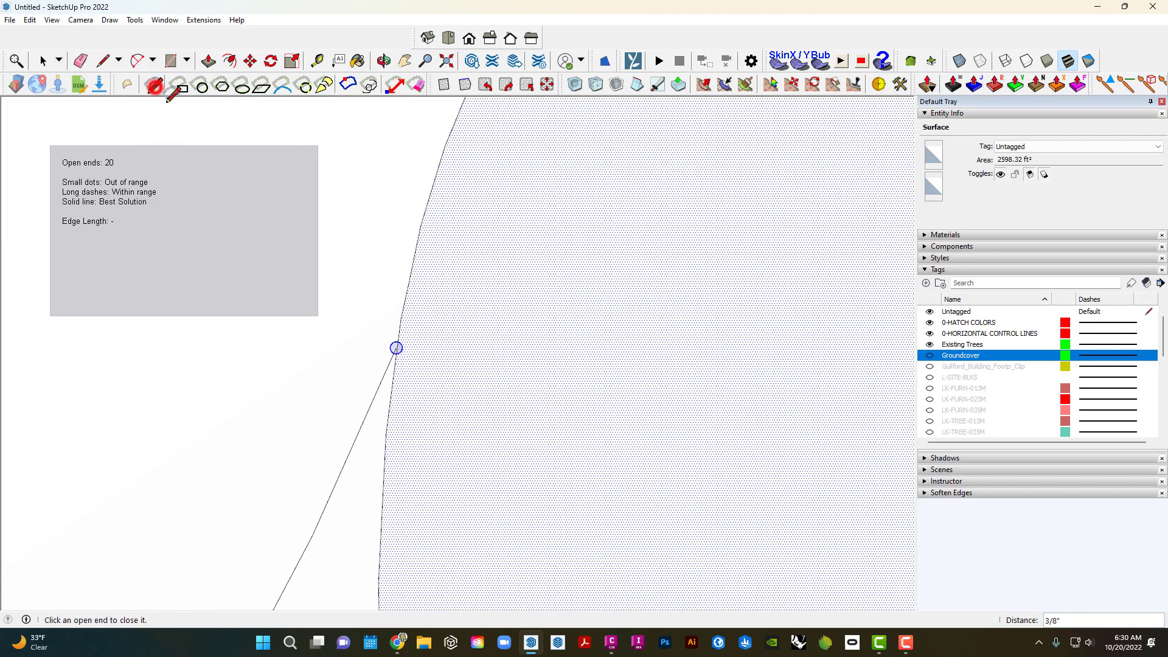
left_click(155, 85)
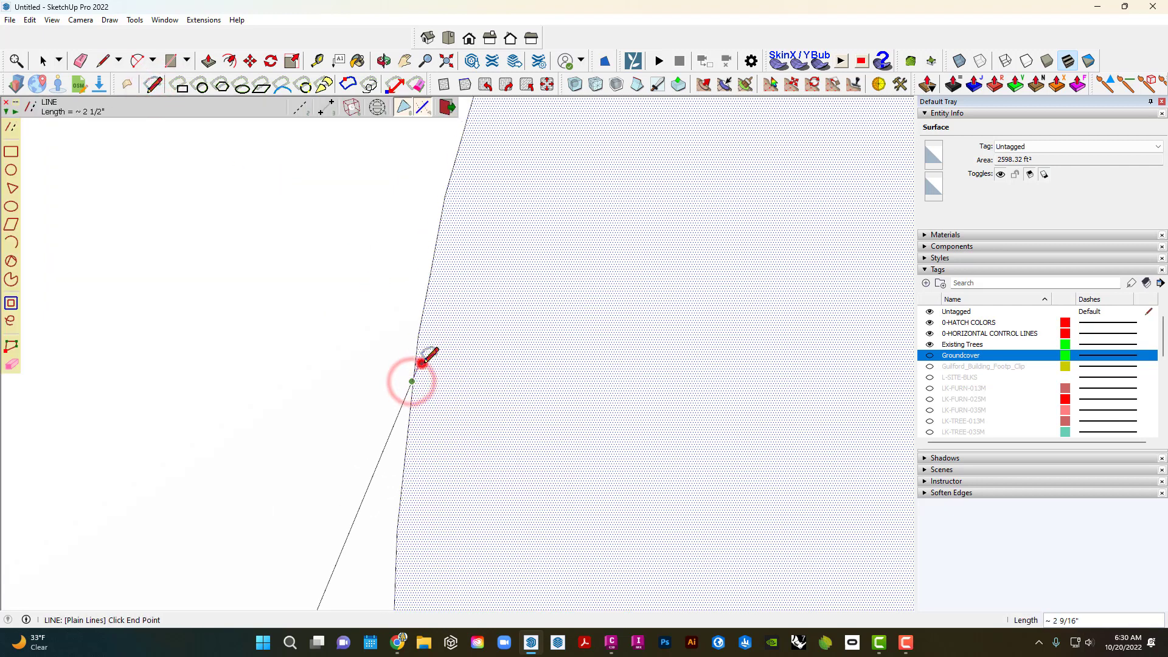
key("e")
scroll(421, 360, "down", 8)
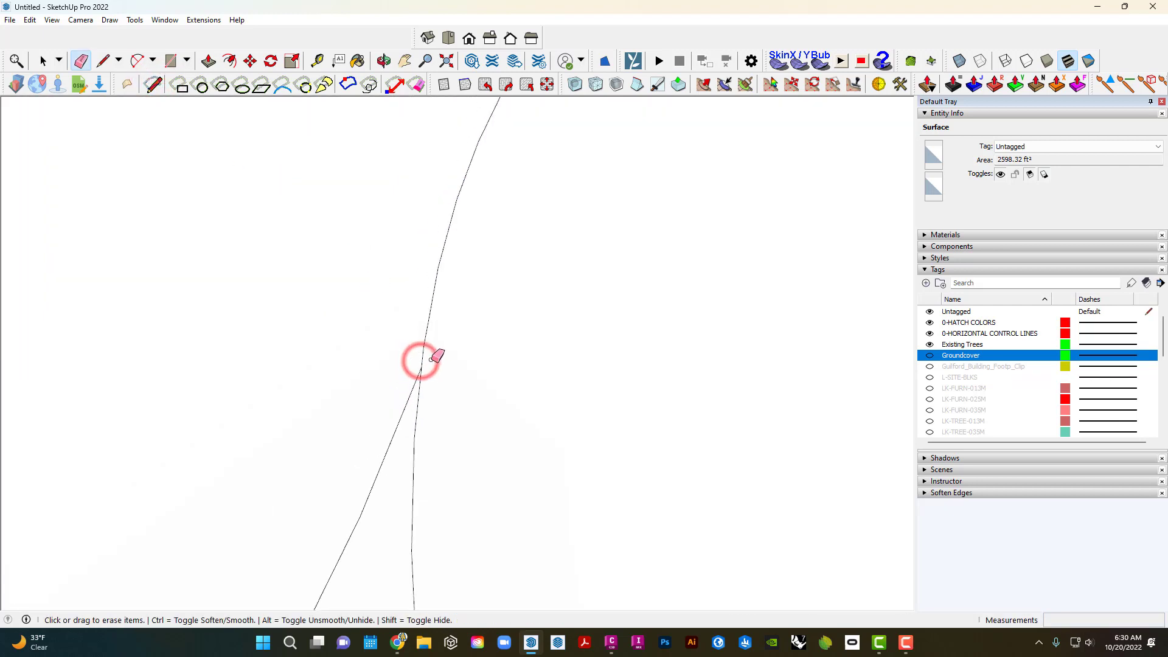
key("space")
left_click(462, 367)
scroll(454, 480, "down", 2)
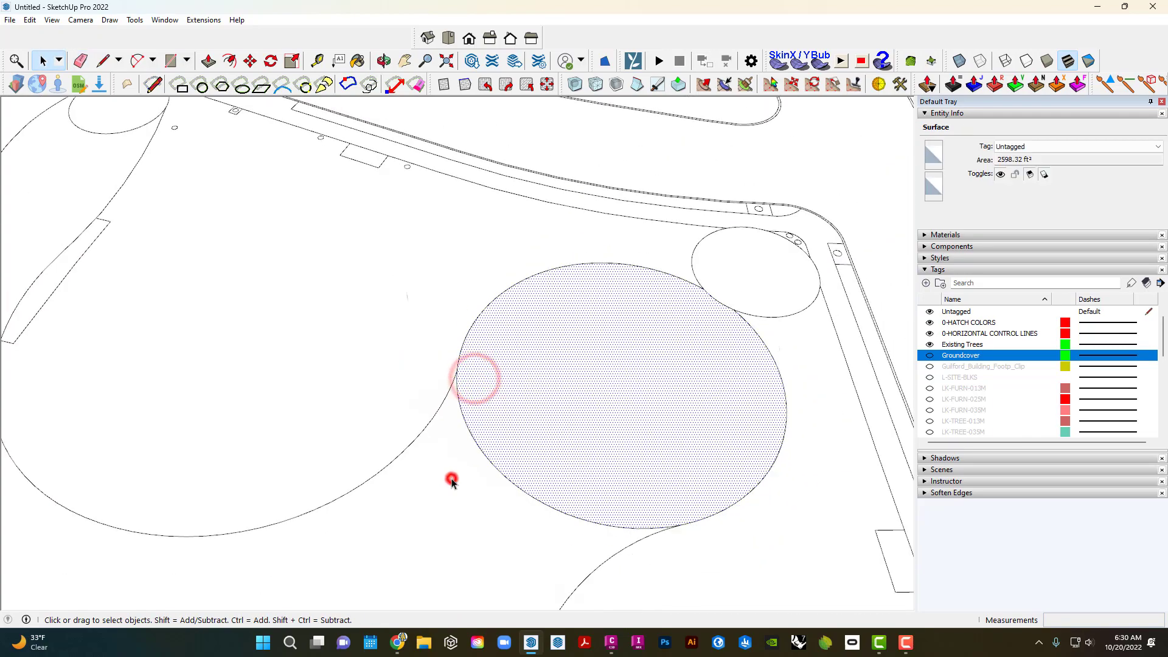
Rerun Find Edge Gaps and erase the stray edge where the curved path meets the small northern circle's northwest side.
scroll(454, 480, "up", 6)
key("shift+e")
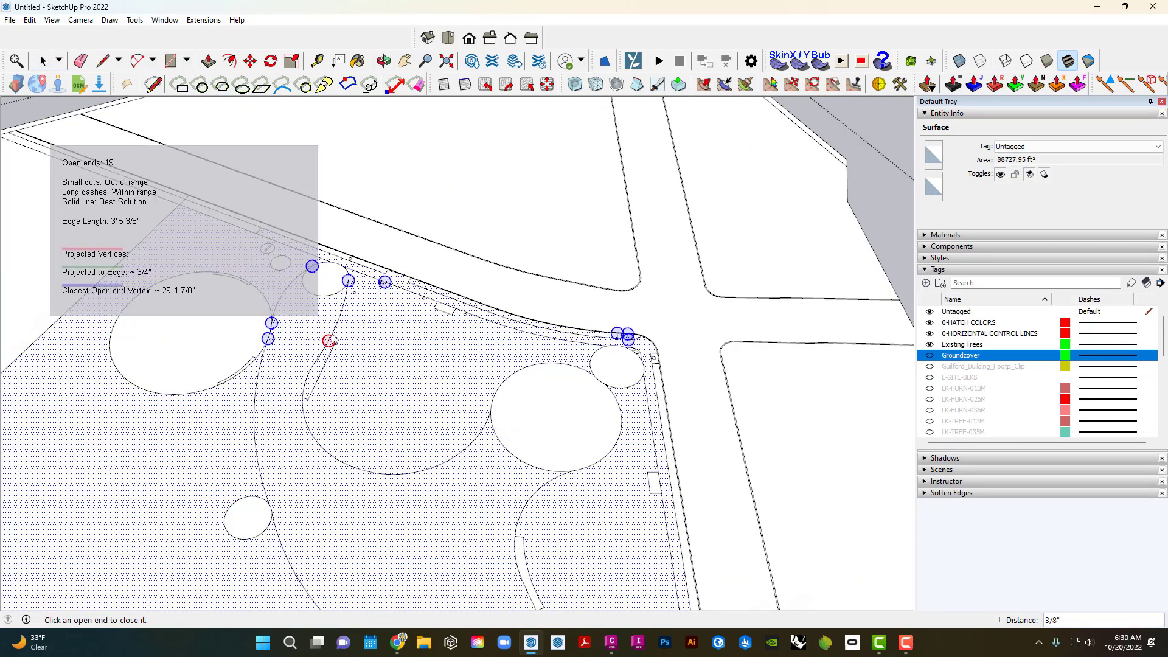
middle_click_drag(307, 272, 431, 407, "shift")
scroll(430, 407, "up", 8)
scroll(430, 411, "up", 10)
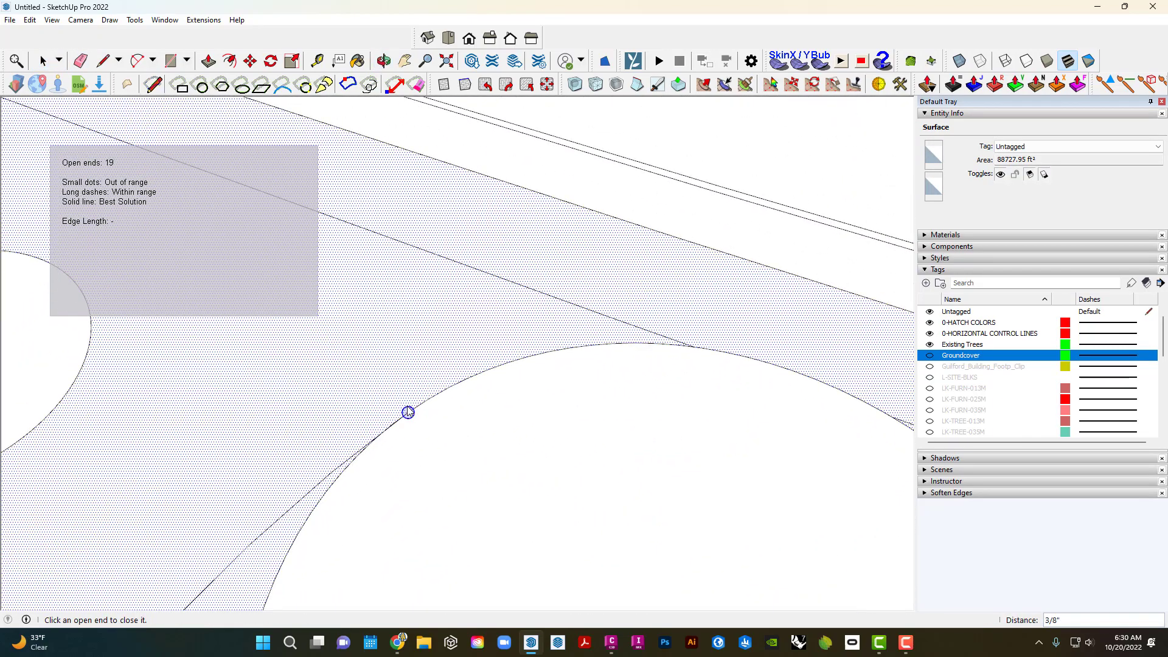
scroll(400, 418, "down", 4)
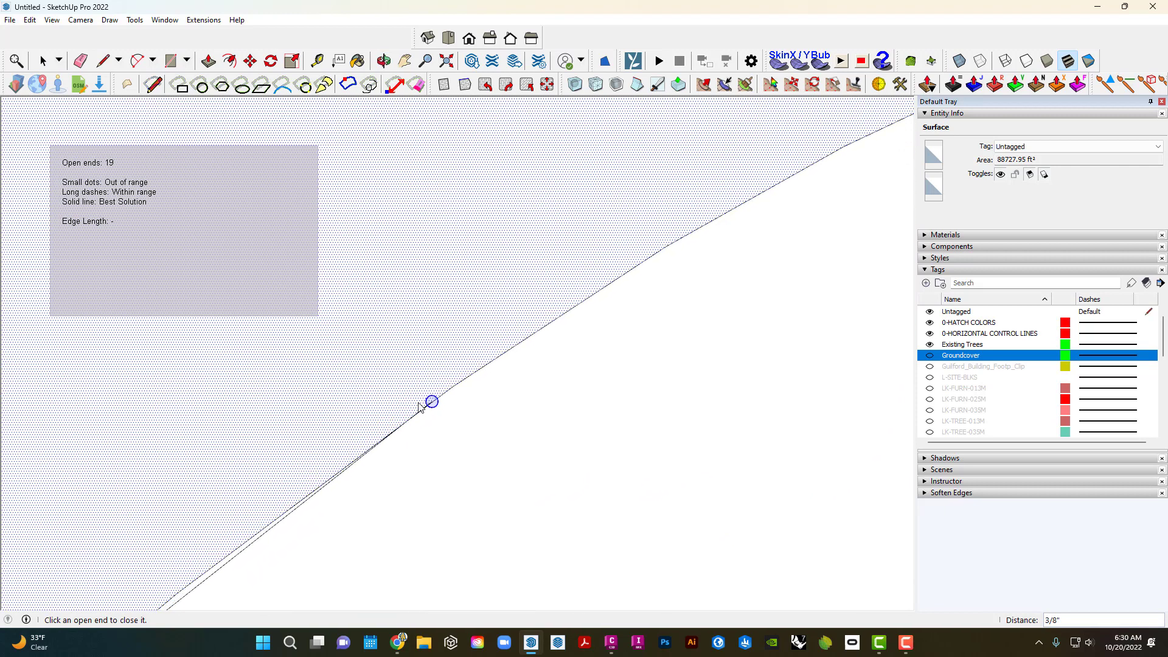
scroll(368, 406, "up", 5)
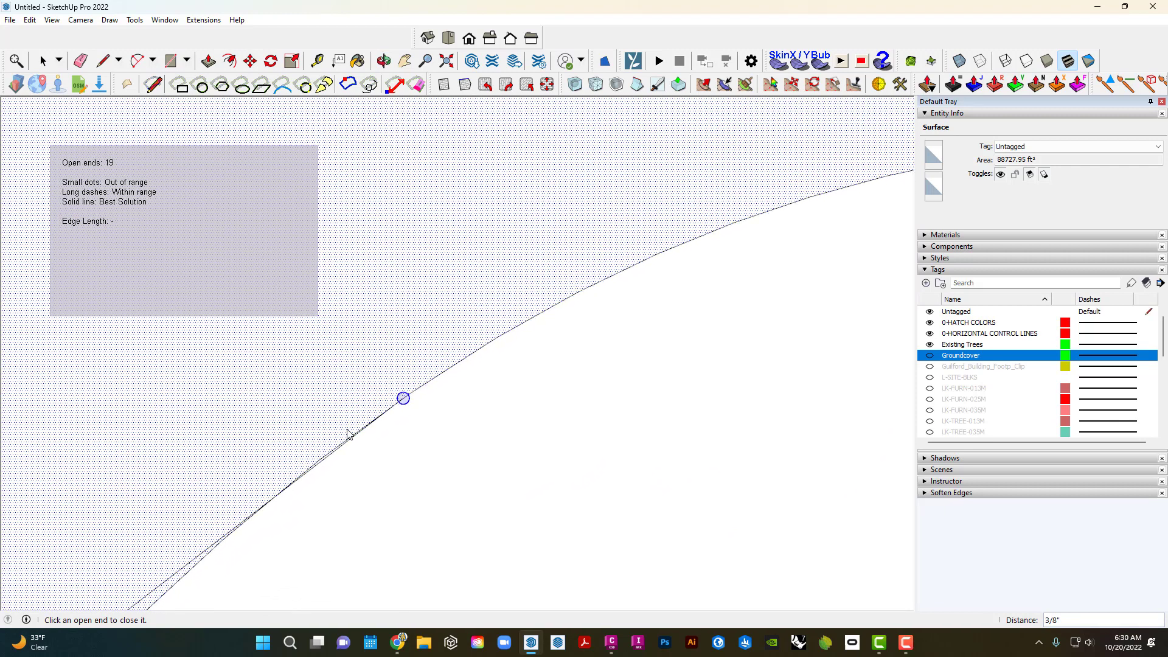
key("e")
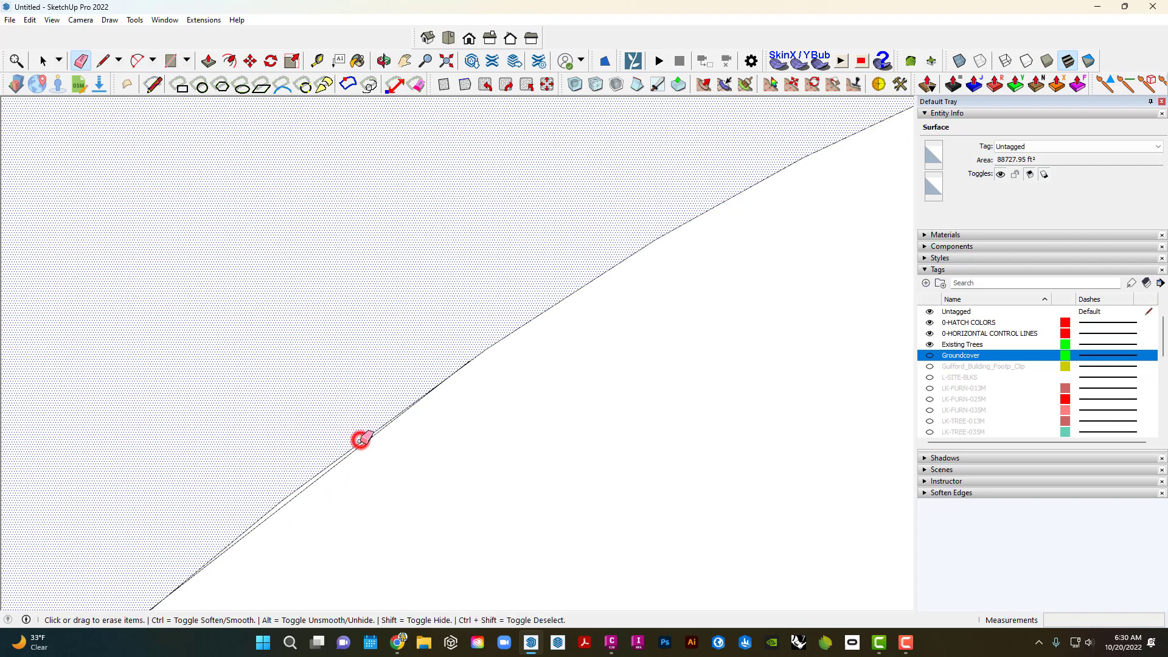
left_click(360, 440)
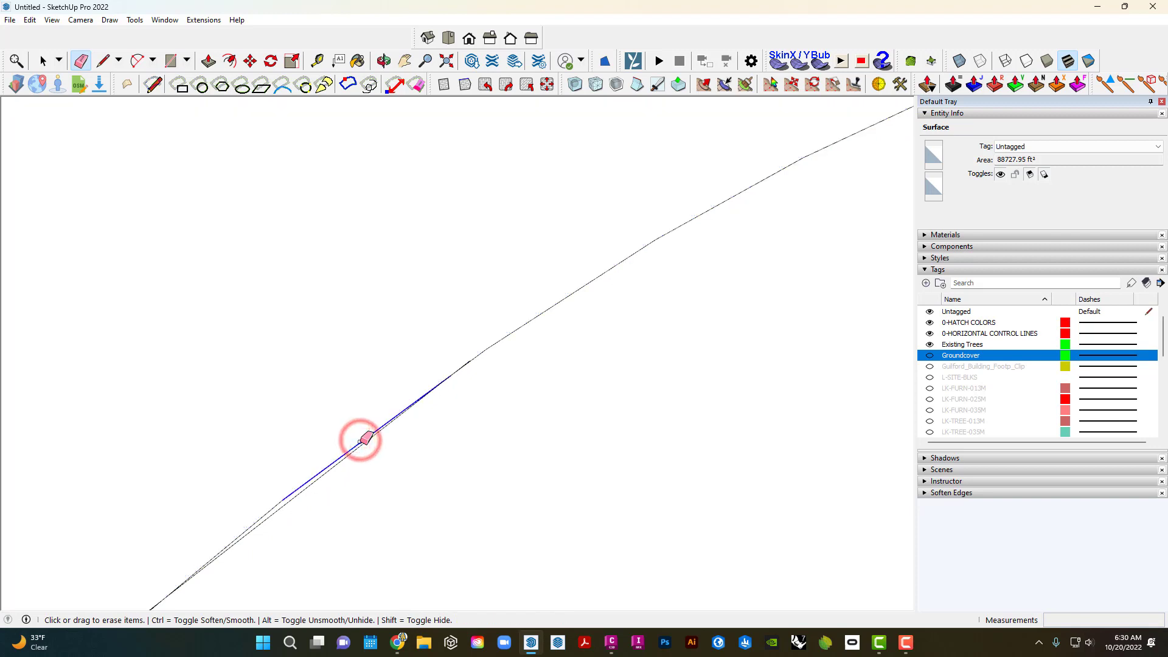
left_click(470, 363)
Erase the leftover dangling segment beside the small northern circle's northwest edge.
scroll(482, 334, "down", 3)
middle_click_drag(347, 478, 521, 297, "shift")
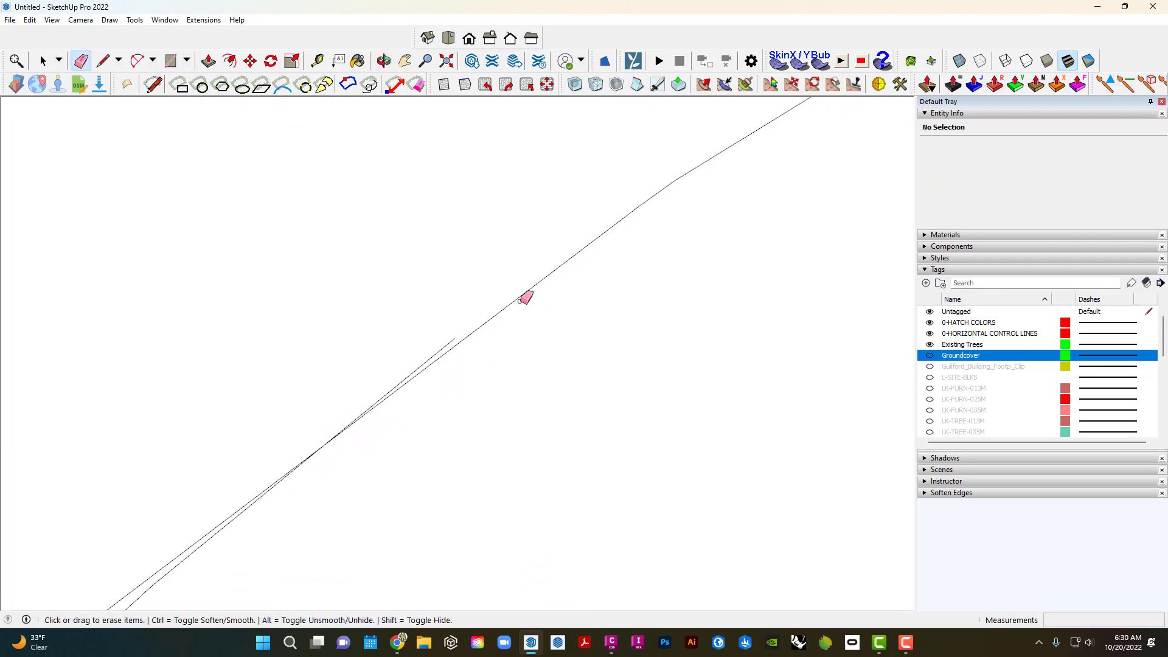
scroll(521, 297, "down", 2)
left_click(471, 326)
scroll(469, 322, "down", 2)
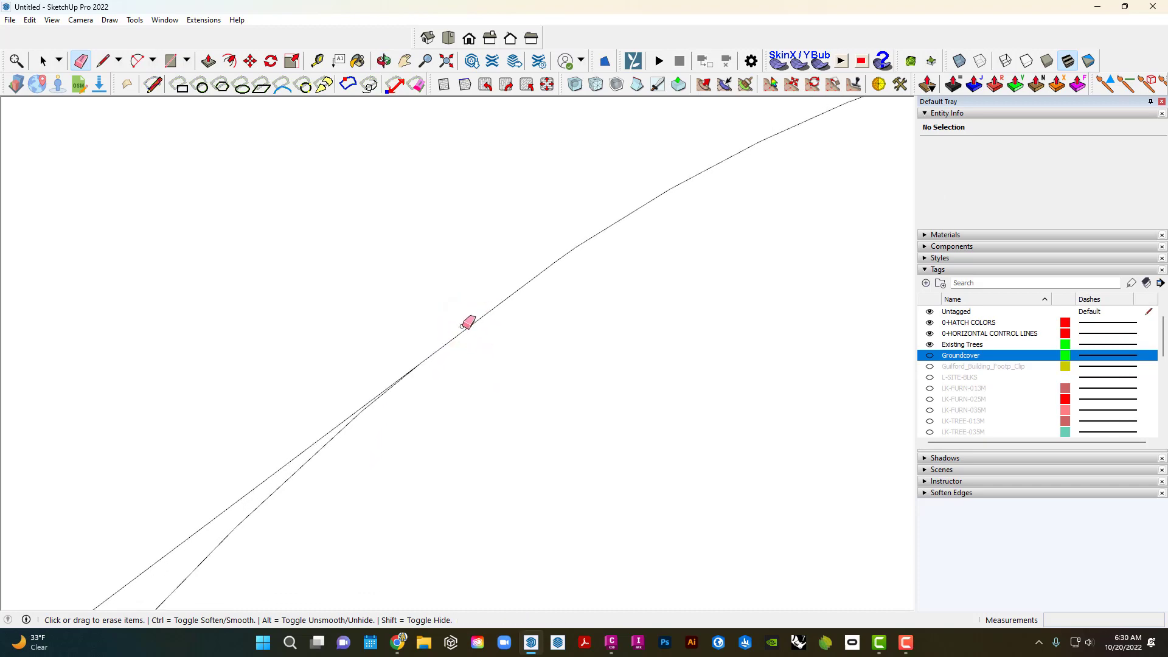
Try deleting the path segment that touches the small northern circle's northwest side, and undo the deletion.
key("space")
left_click(370, 352)
scroll(373, 350, "down", 2)
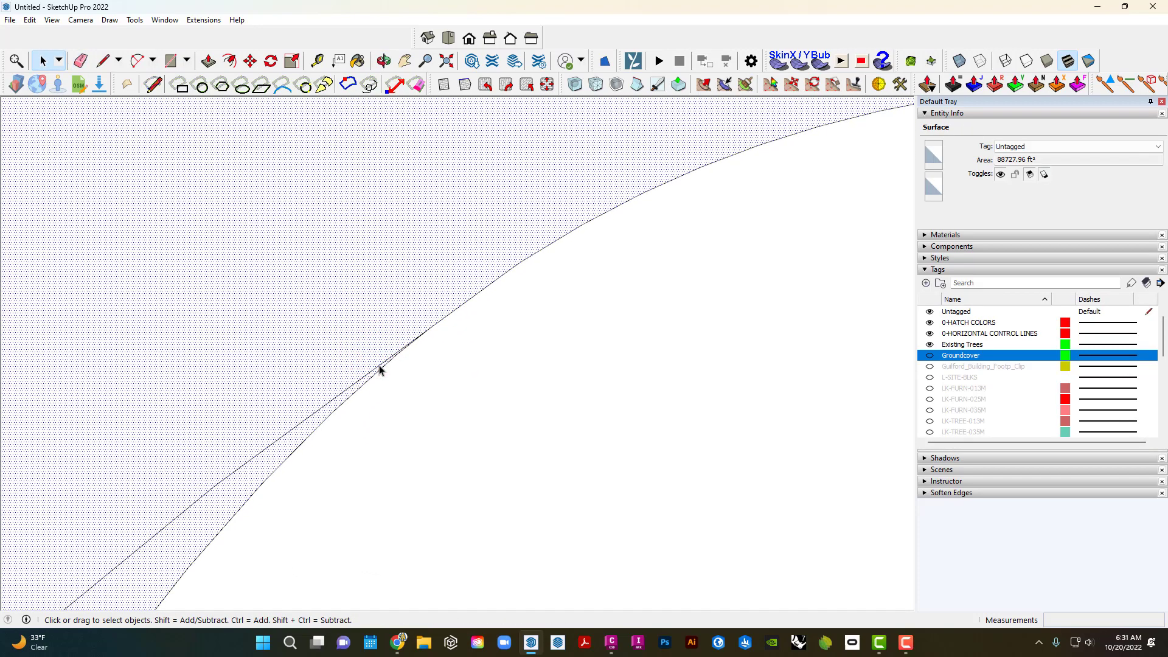
left_click(380, 364)
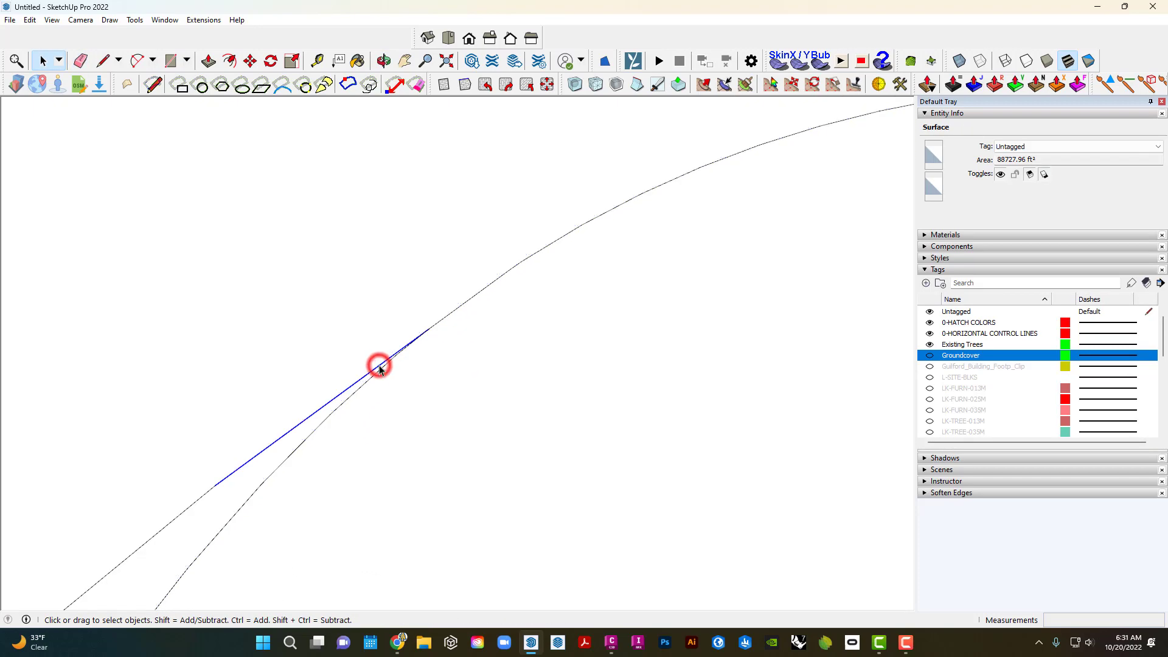
left_click(411, 355)
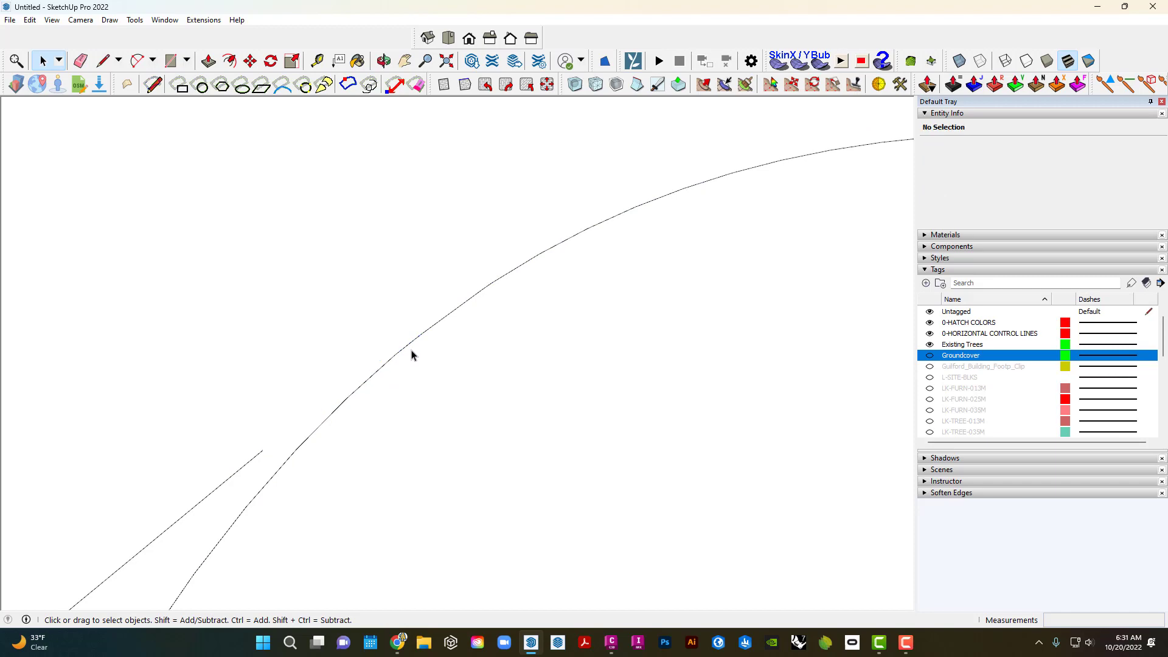
key("ctrl+z")
Rerun Find Edge Gaps and draw a short line closing the gap on the small northern circle's east side.
scroll(412, 348, "down", 8)
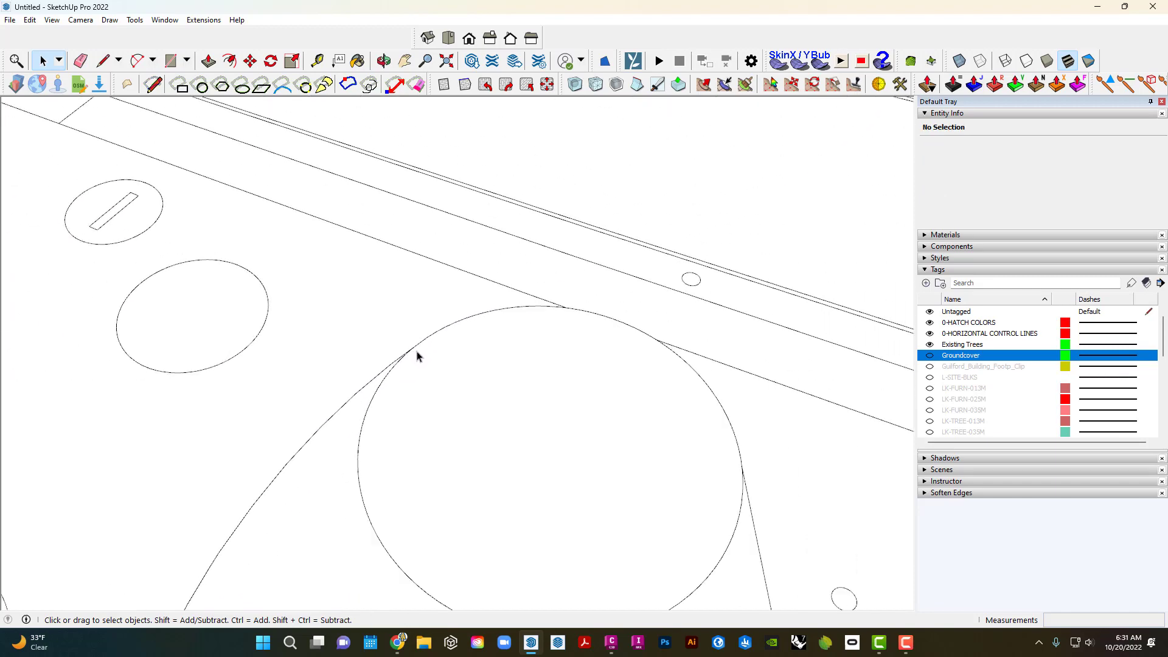
key("shift+c")
scroll(558, 381, "up", 10)
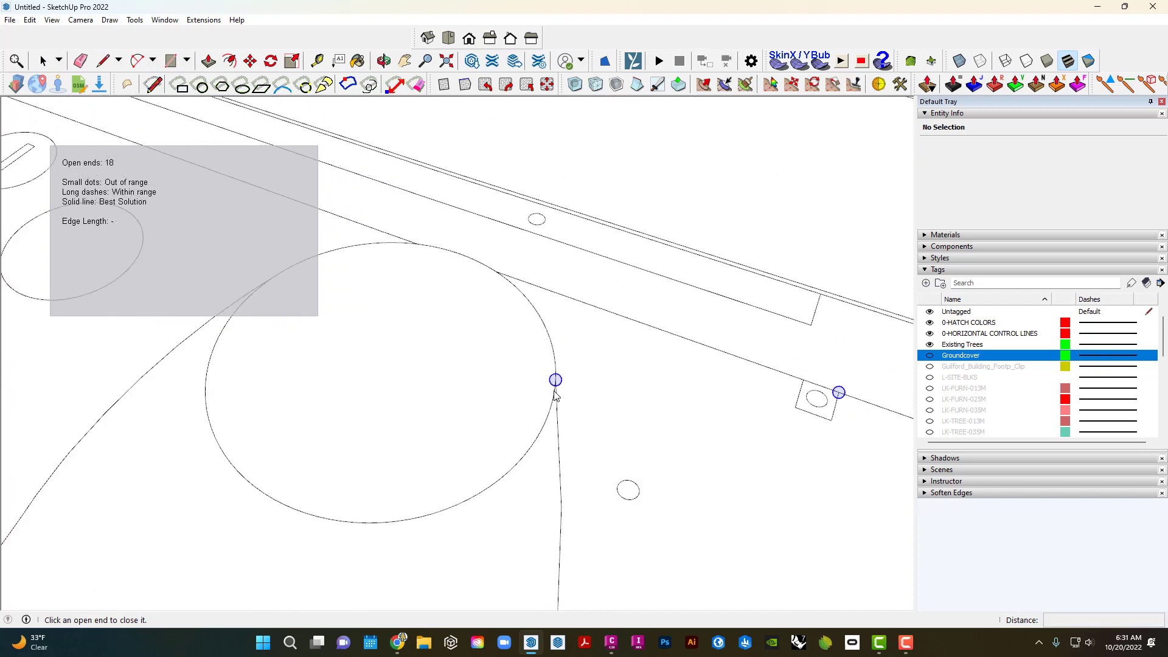
scroll(559, 380, "up", 5)
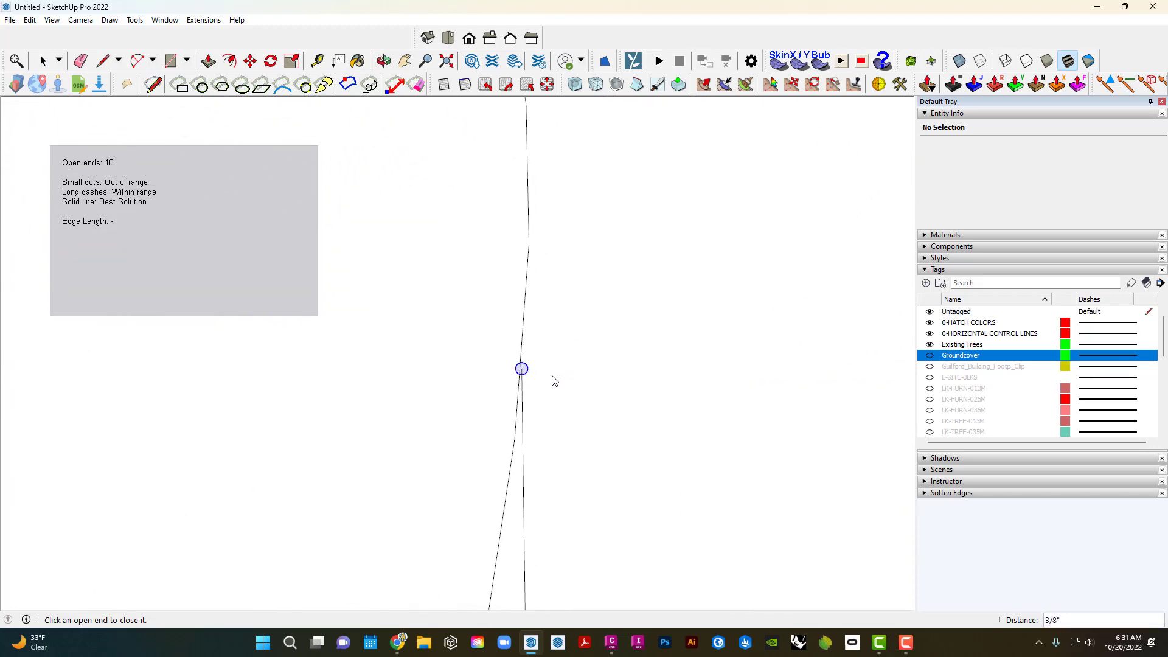
left_click(156, 86)
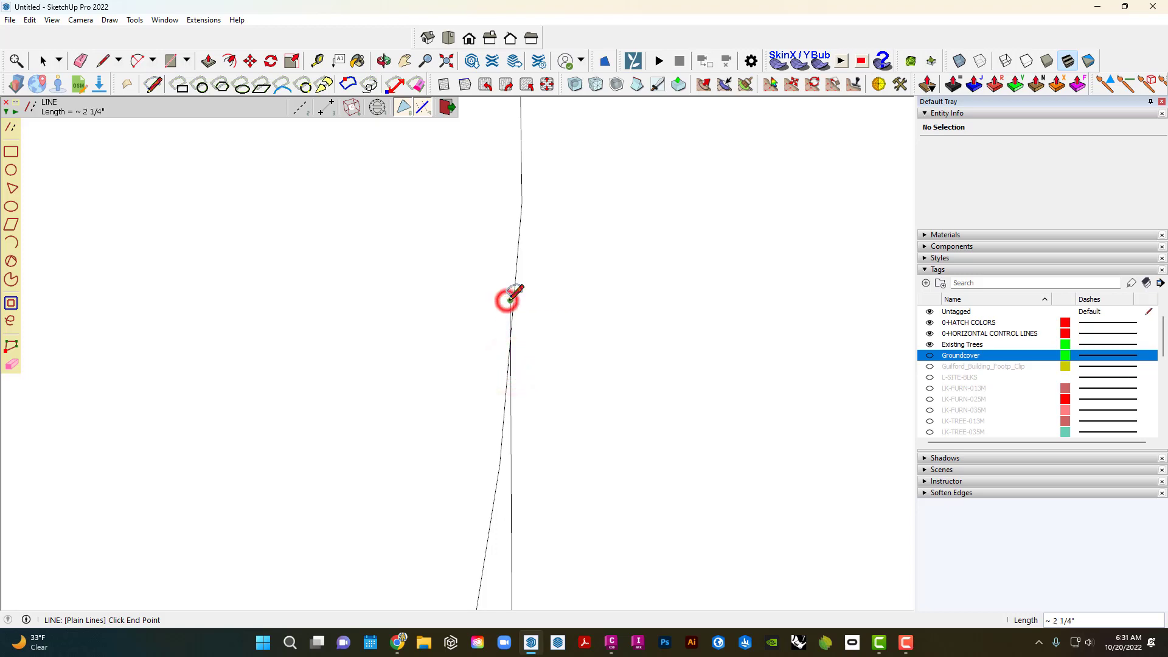
key("e")
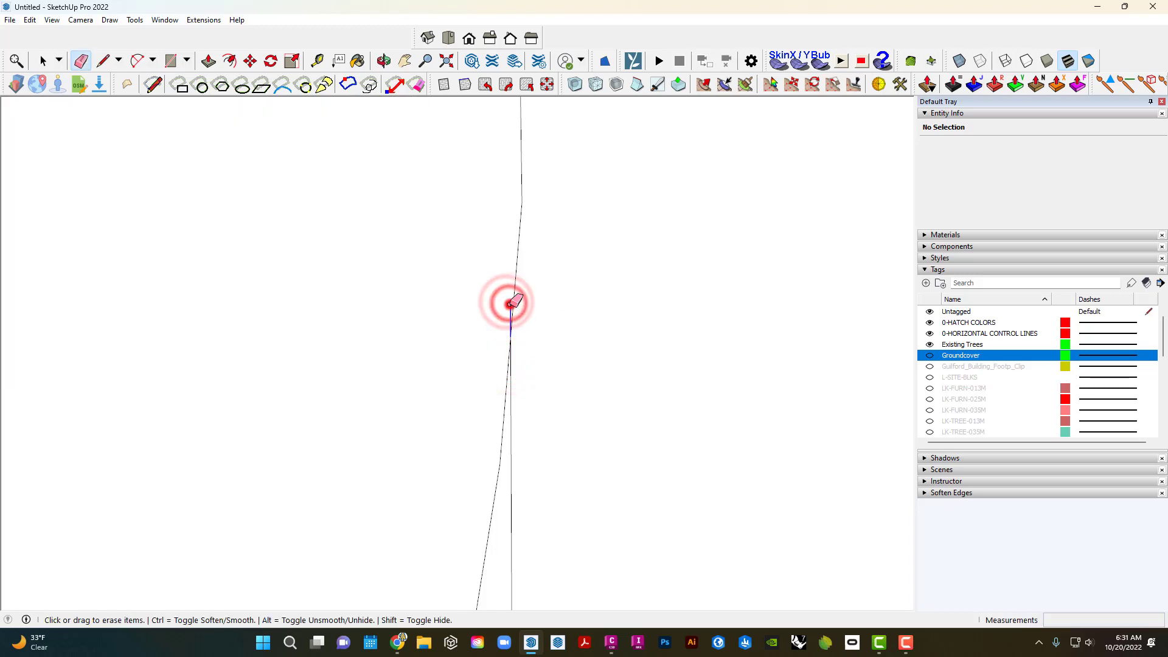
scroll(512, 302, "down", 10)
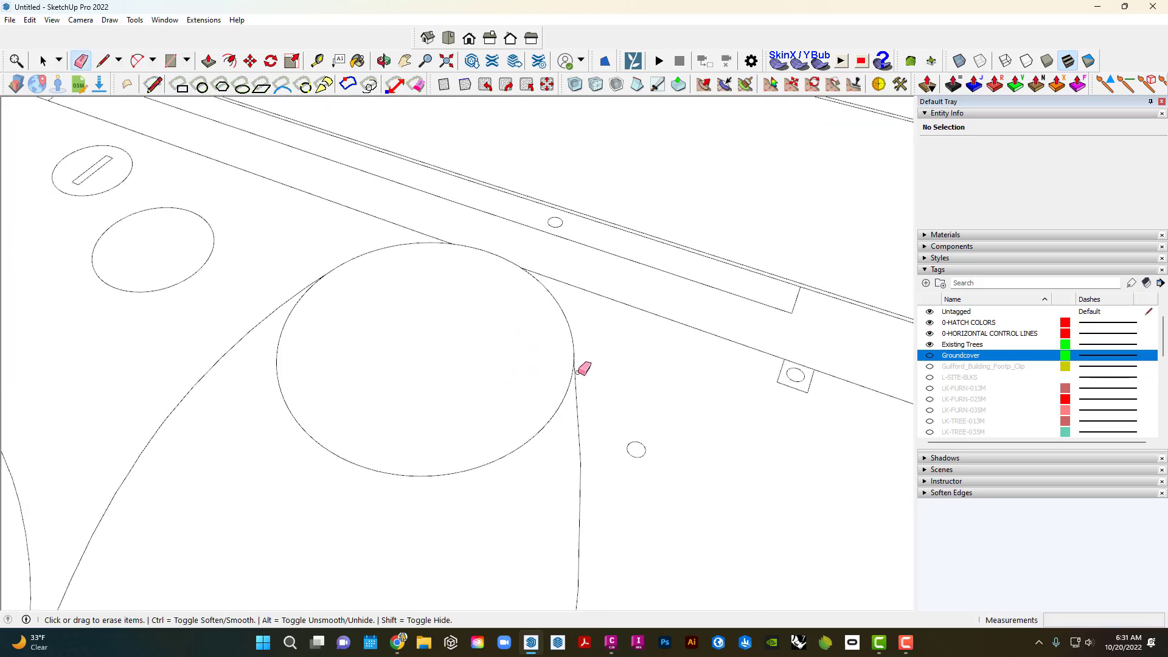
Rerun Find Edge Gaps and close the open end where the small square around the little circle meets the path edge.
scroll(578, 371, "down", 3)
key("ctrl+e")
scroll(561, 365, "down", 4)
scroll(640, 364, "up", 4)
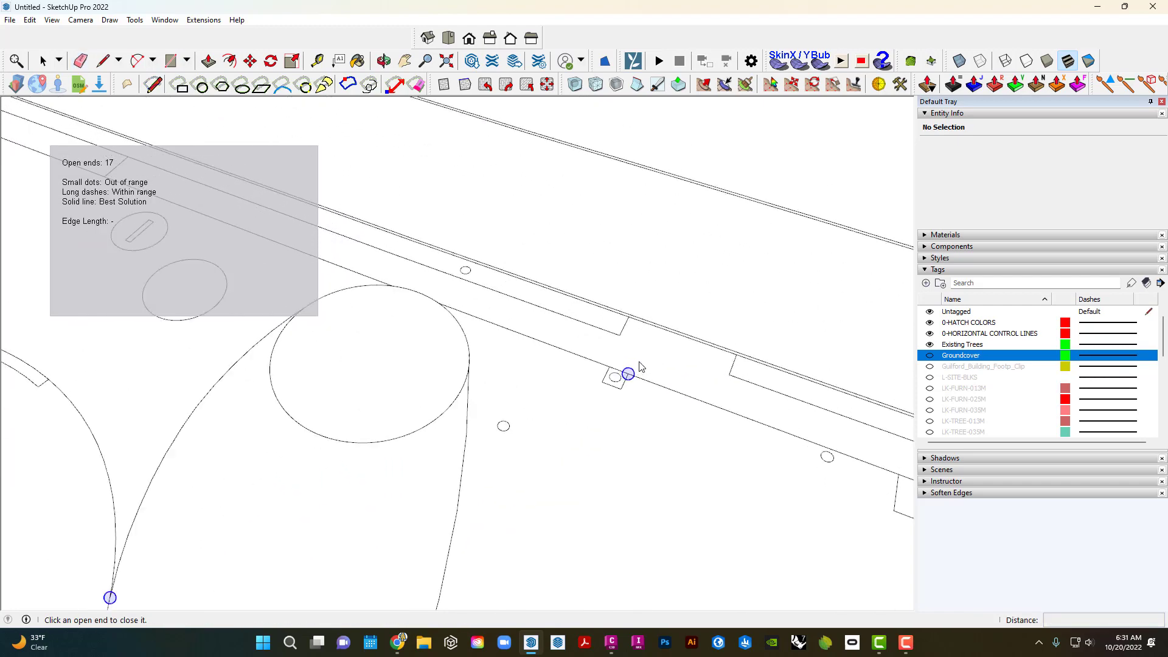
scroll(630, 372, "up", 8)
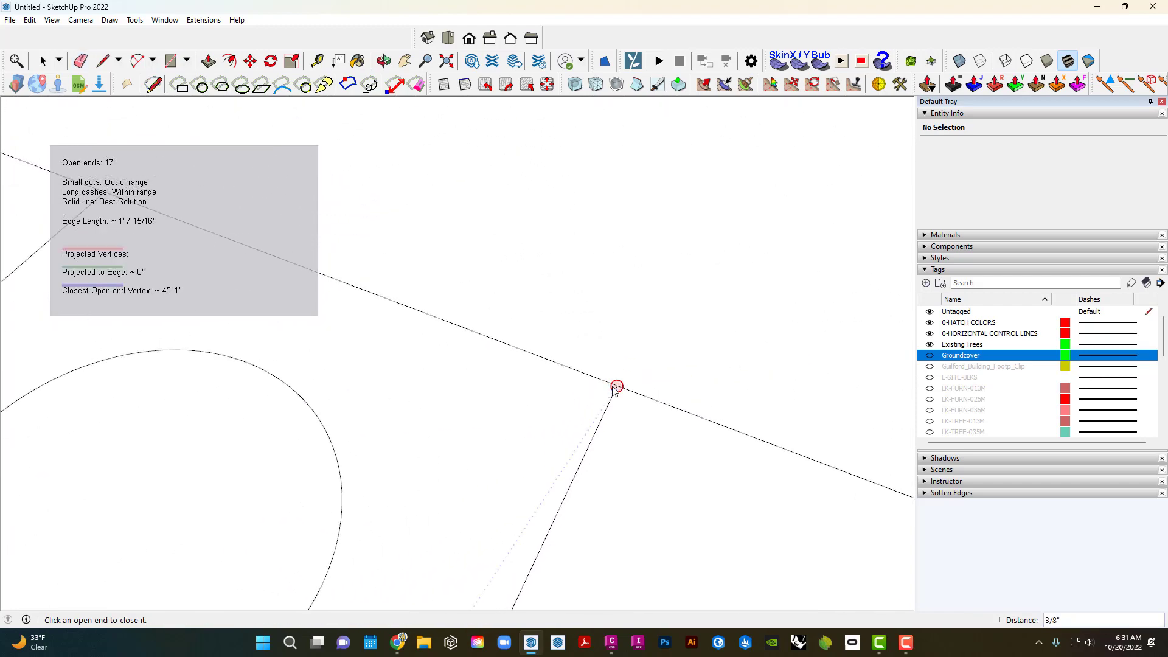
left_click(616, 387)
scroll(613, 402, "down", 5)
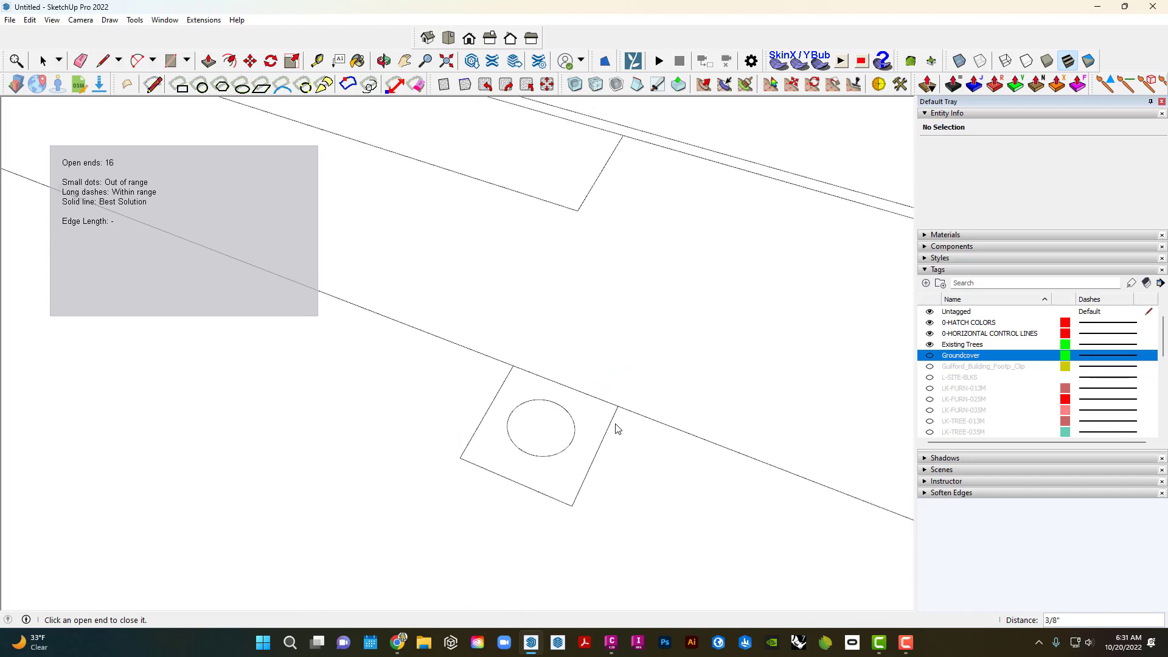
Close the lower open end where the curved path leaves the large western circle's east side with a short line.
scroll(612, 438, "down", 6)
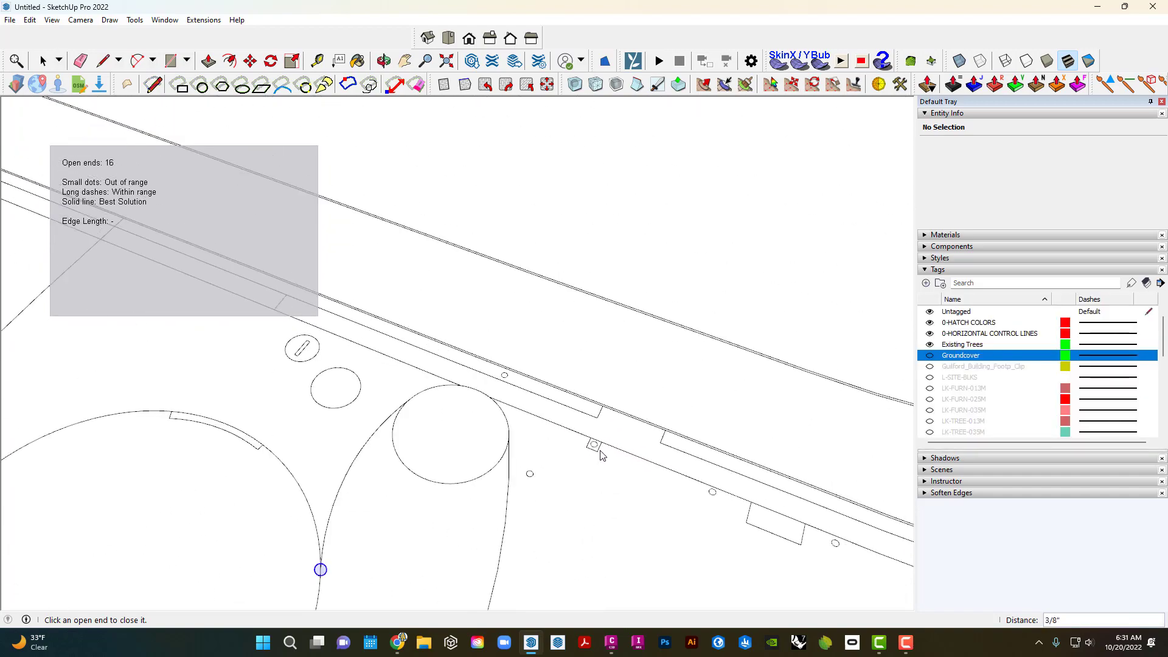
scroll(601, 455, "down", 8)
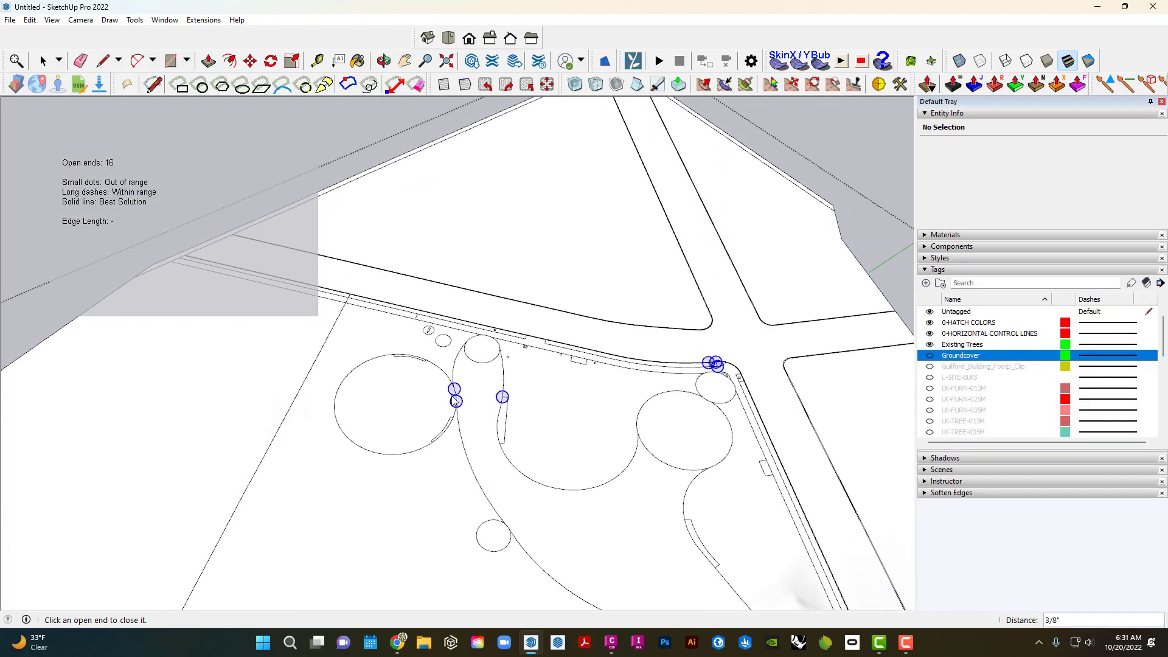
scroll(455, 400, "up", 10)
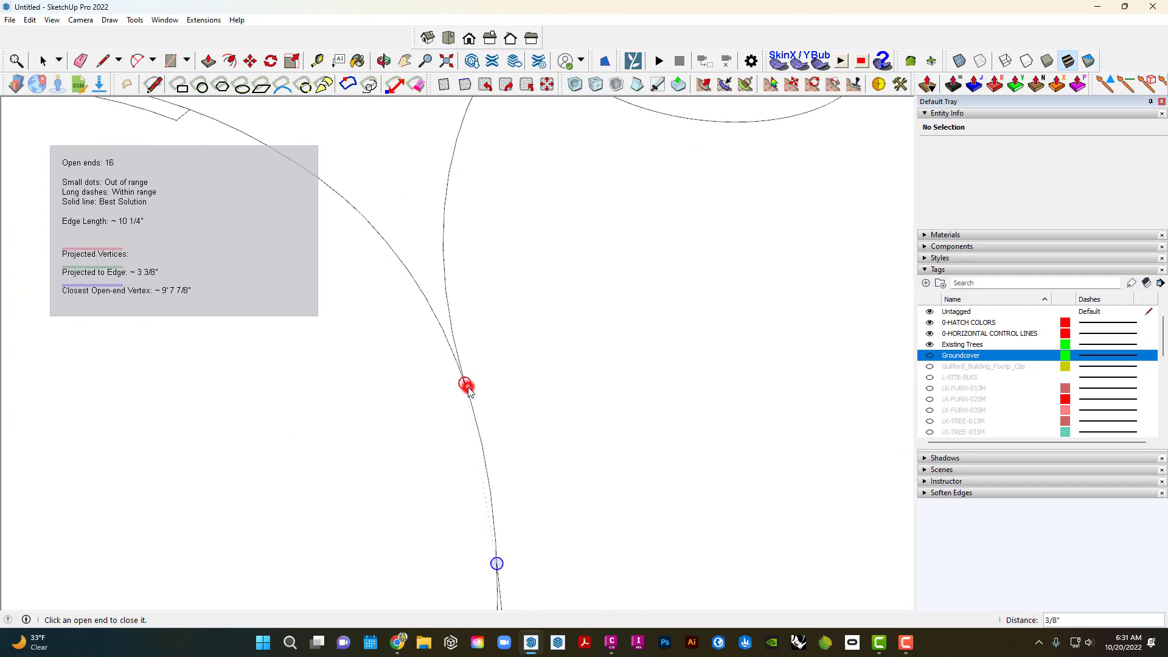
left_click(467, 386)
left_click(497, 566)
scroll(498, 567, "up", 4)
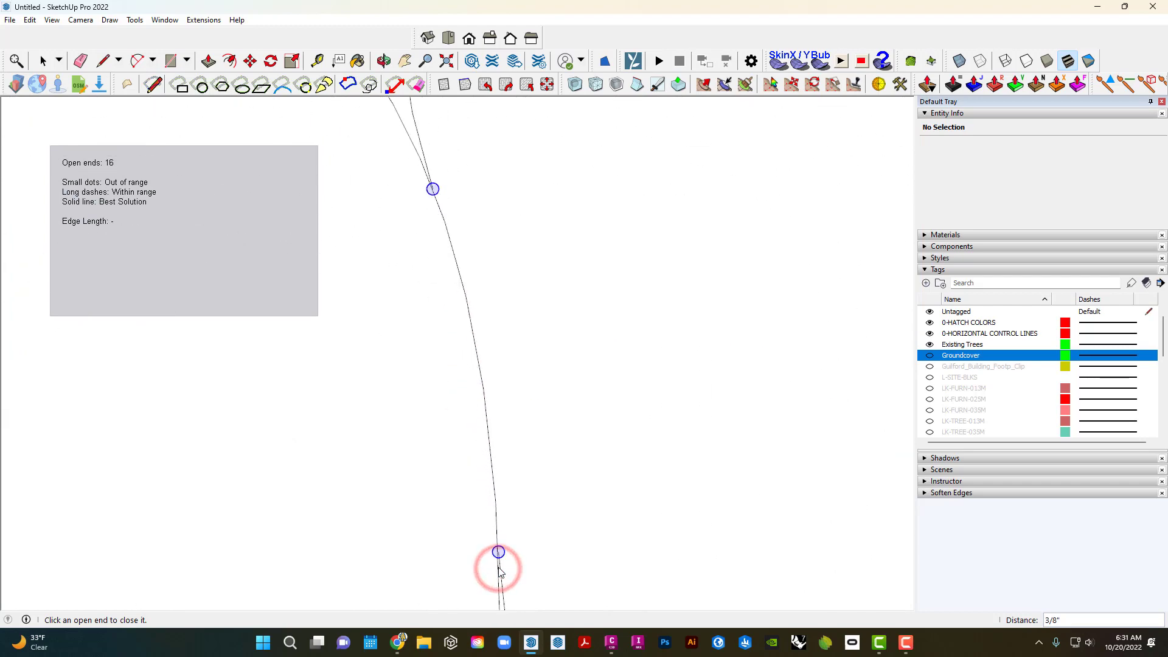
left_click(153, 86)
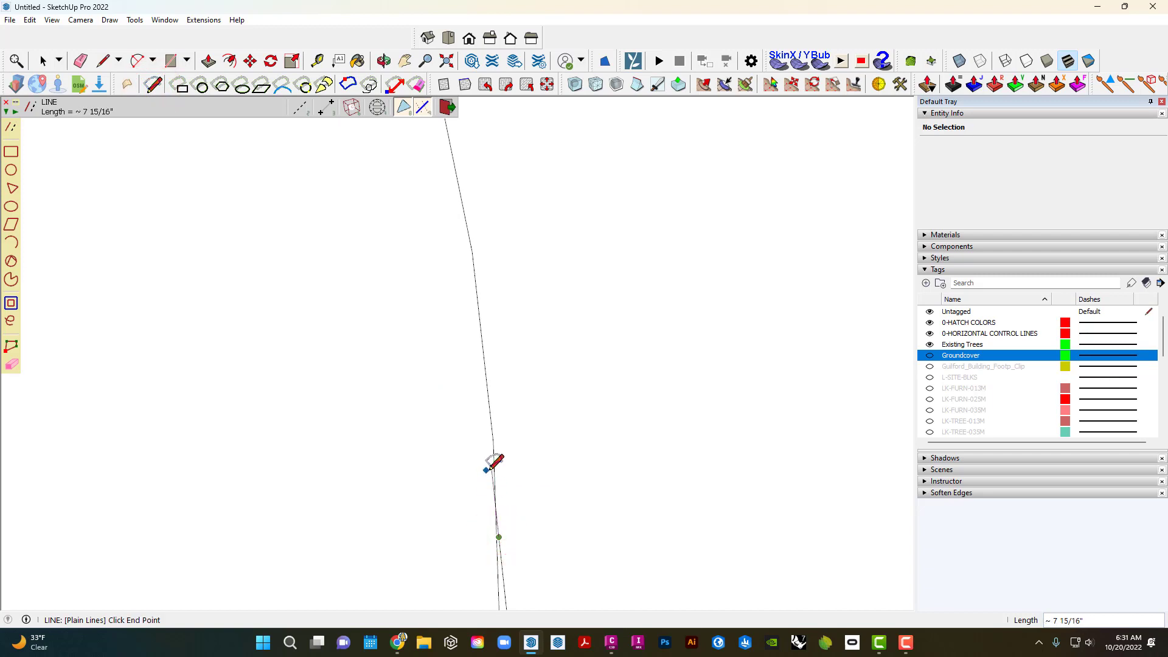
key("e")
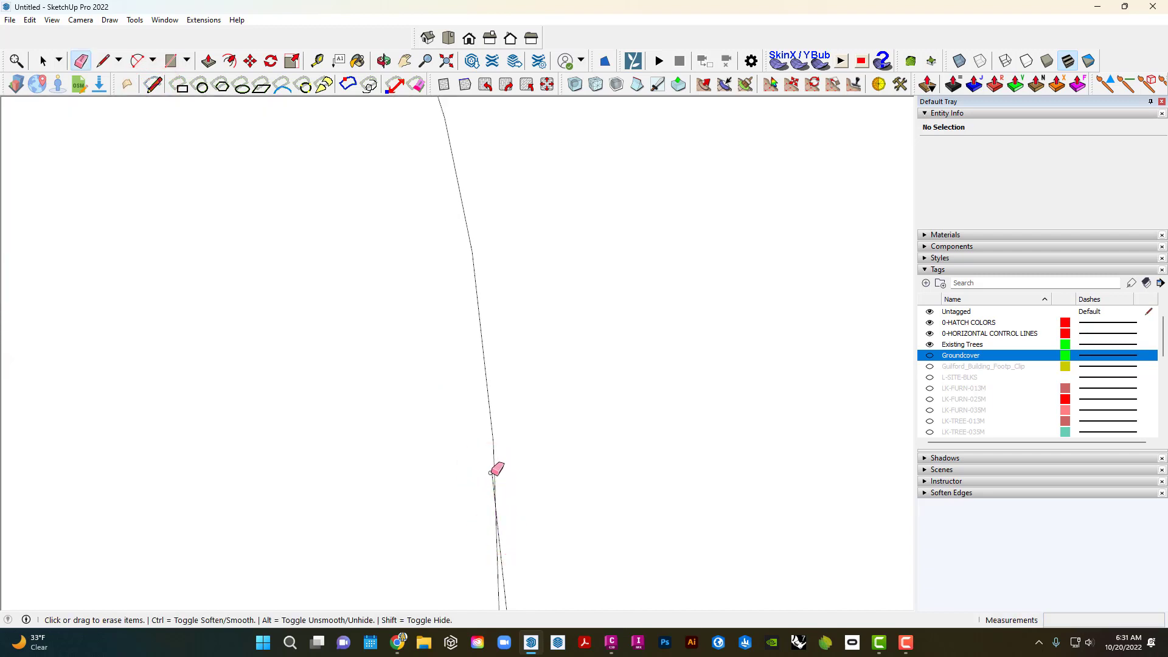
Draw a short line closing the upper open end where the curved path joins the large western circle.
scroll(464, 384, "down", 1)
middle_click_drag(454, 288, 478, 505, "shift")
scroll(451, 313, "up", 2)
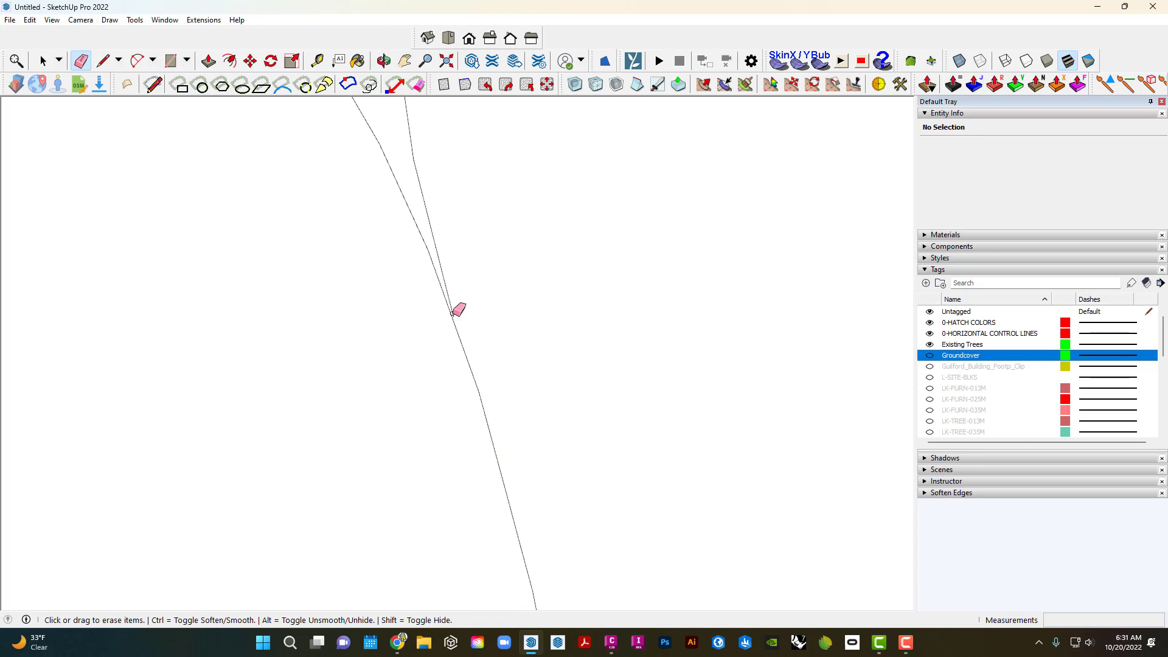
left_click(153, 86)
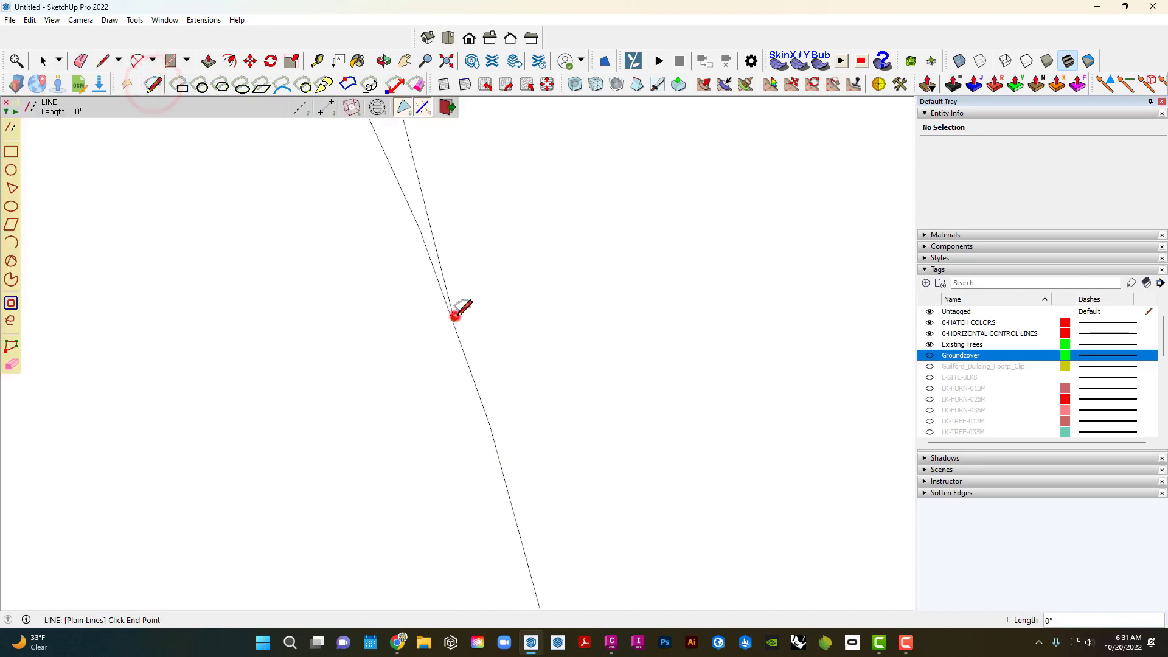
key("e")
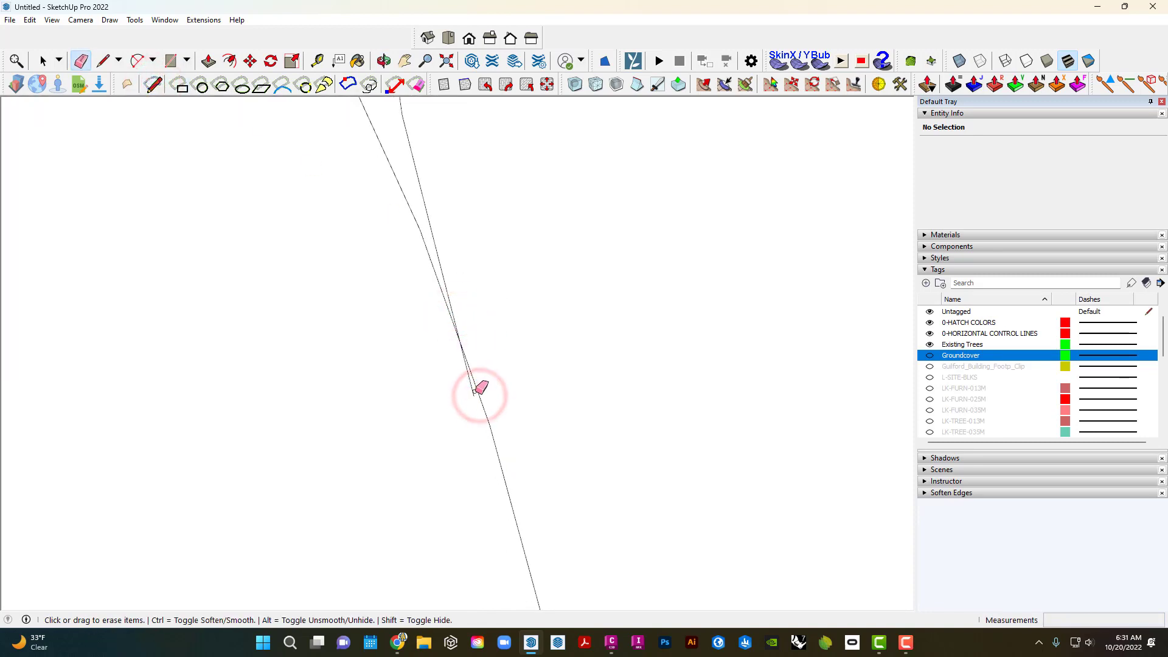
Rerun Find Edge Gaps and draw a line closing the open end at the narrow strip's north end, across the path edge.
scroll(404, 381, "down", 6)
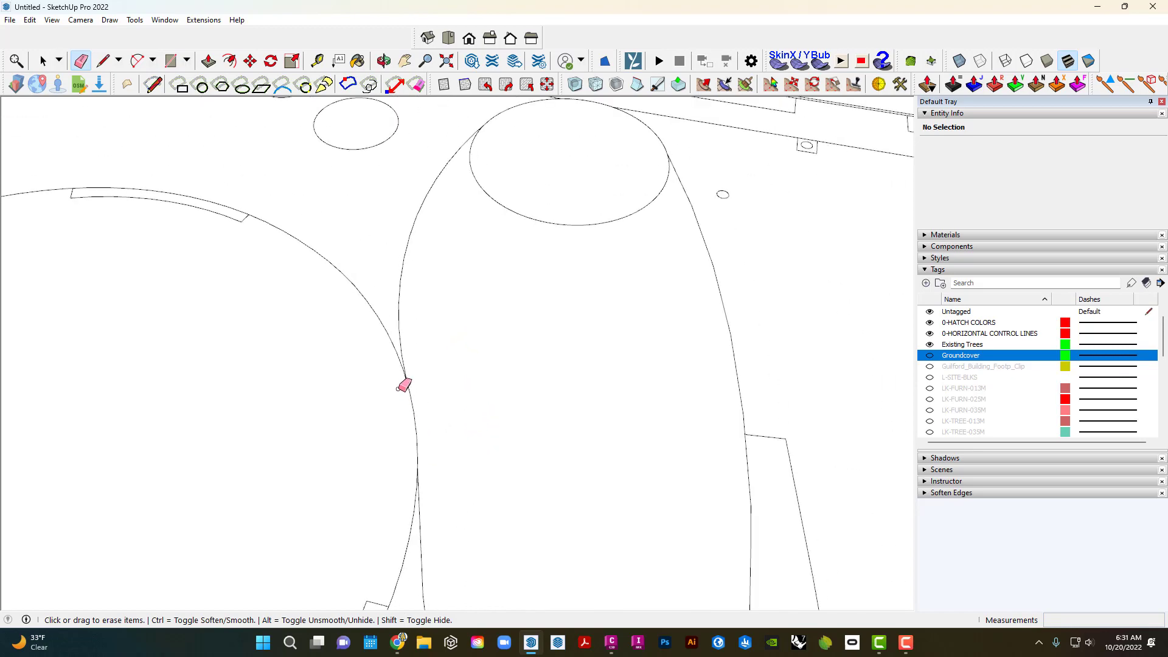
scroll(404, 387, "down", 4)
key("alt+c")
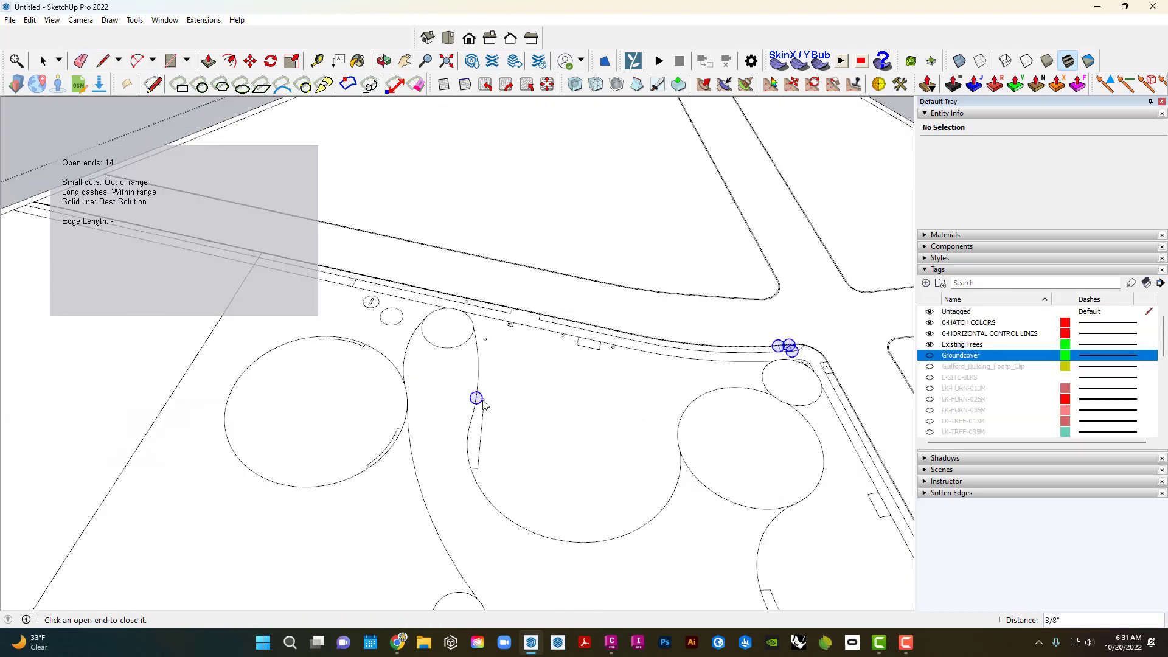
scroll(478, 399, "up", 4)
scroll(479, 403, "up", 4)
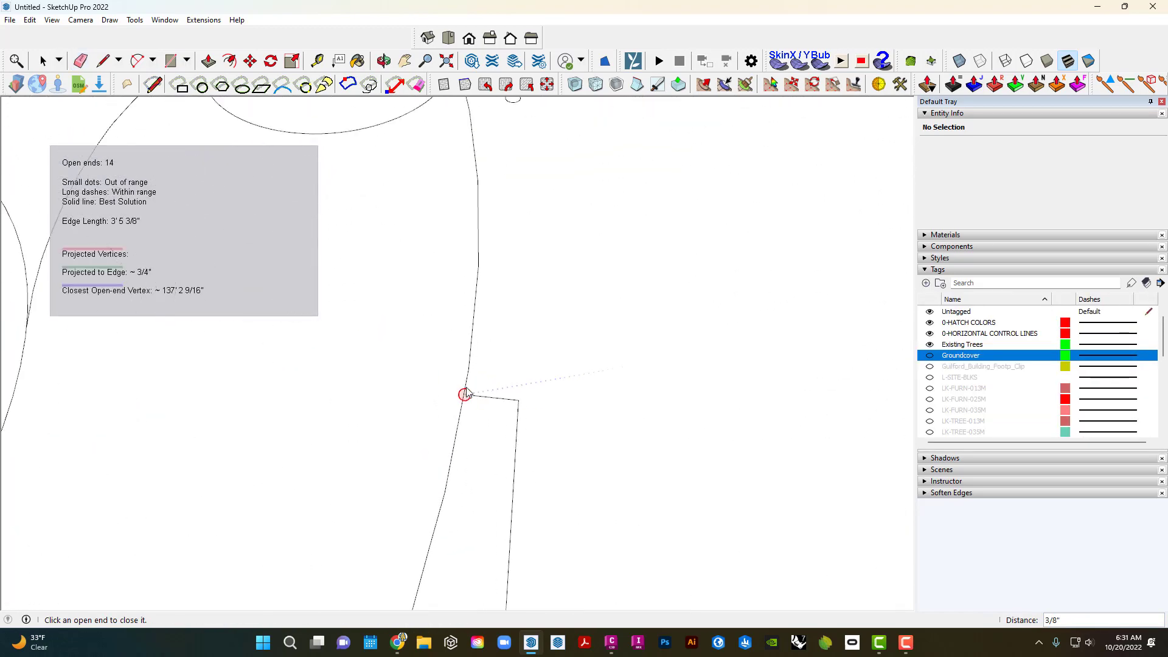
left_click(153, 86)
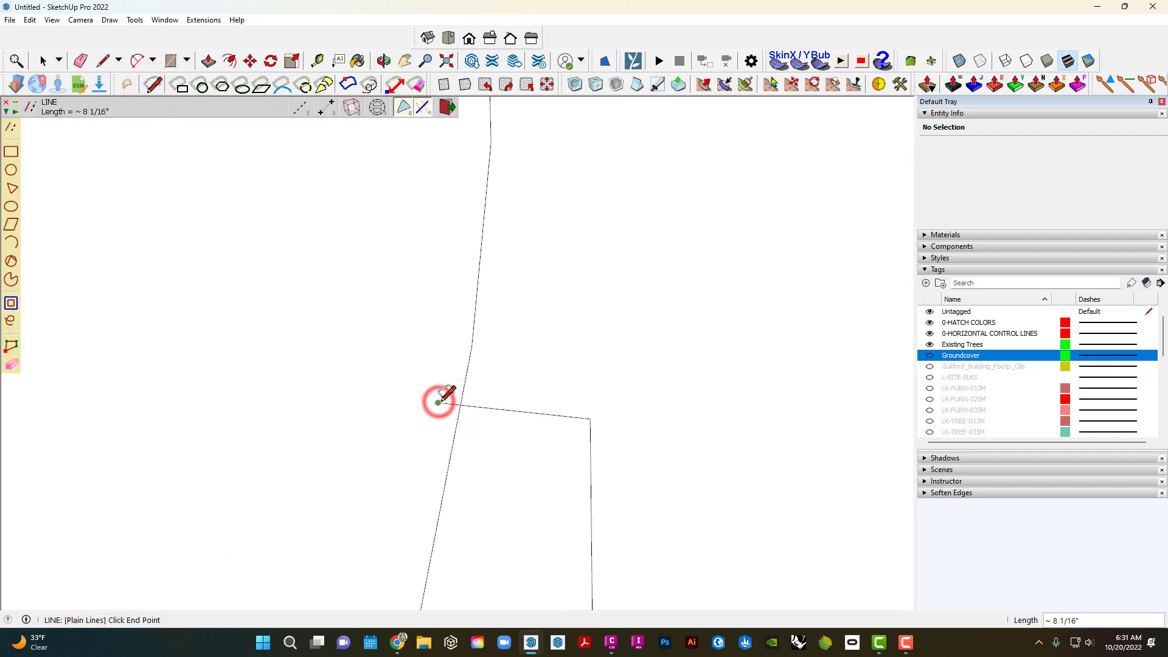
key("e")
Rerun Find Edge Gaps and close the open end at the foot of the eastern cross line in the northern strip's rounded end.
scroll(383, 368, "down", 5)
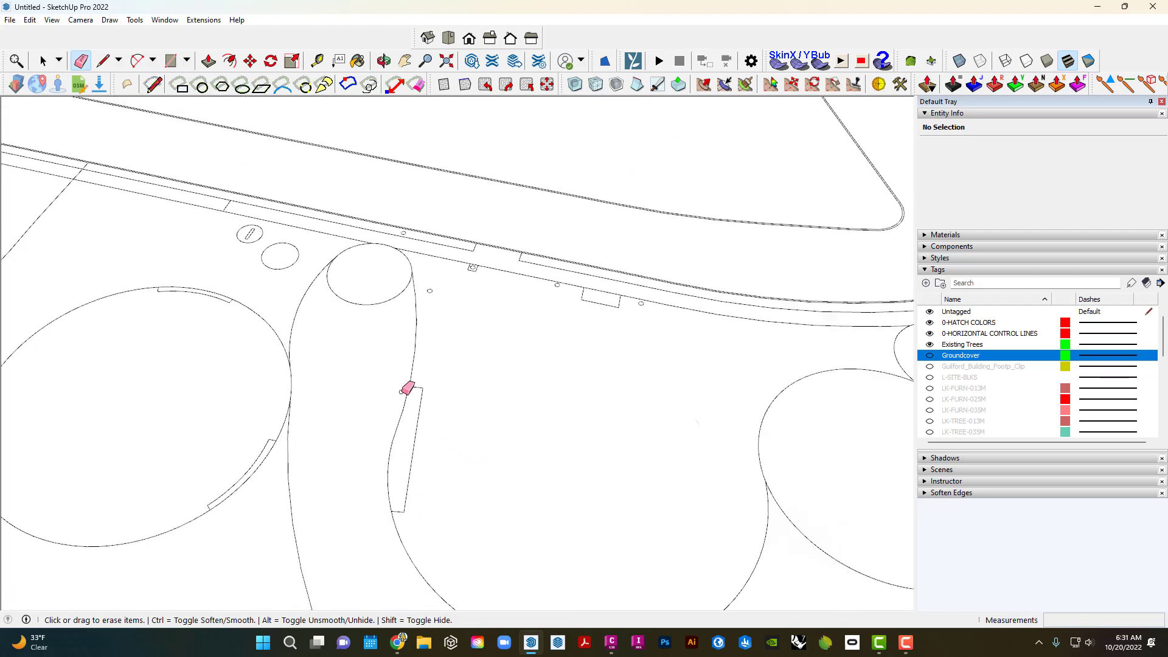
scroll(409, 386, "down", 1)
key("shift+c")
scroll(433, 357, "down", 5)
scroll(656, 342, "up", 7)
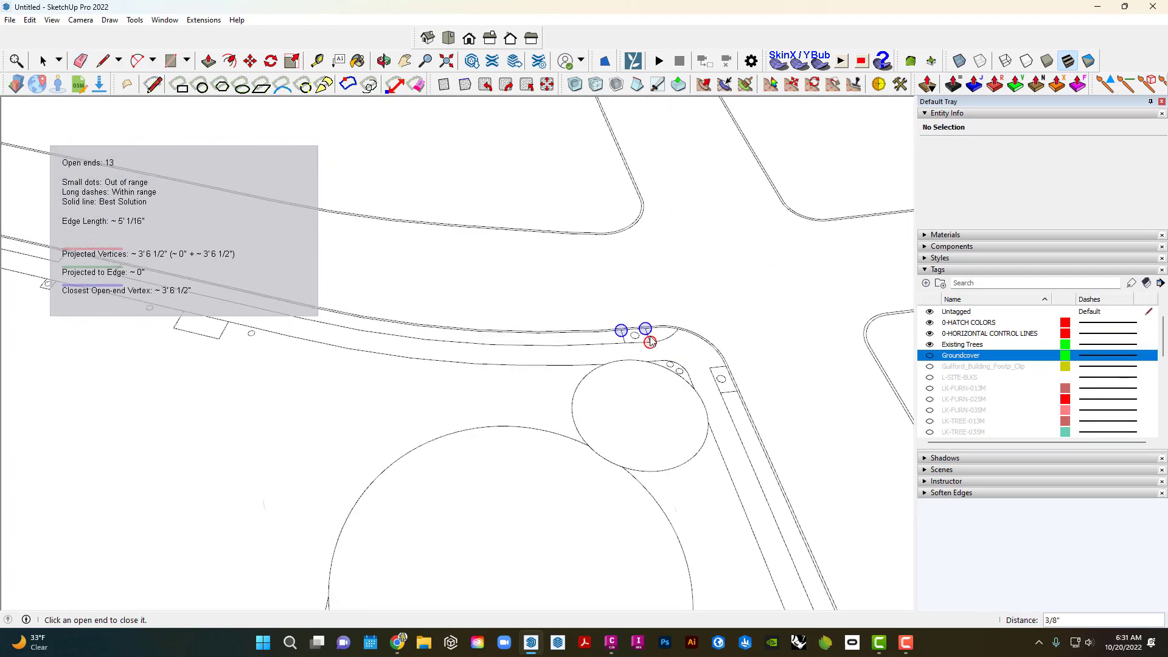
scroll(650, 342, "up", 6)
left_click(651, 369)
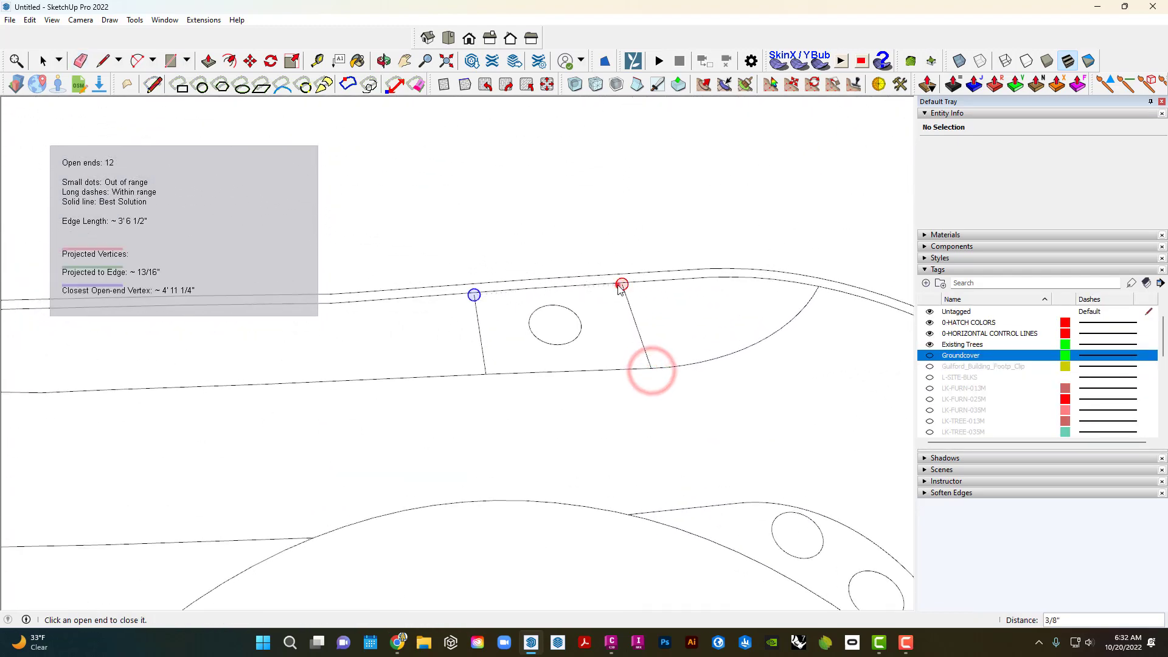
Extend the two cross lines flanking the small circle past the inner curb edge with short lines and erase the overhanging ends.
scroll(473, 296, "up", 5)
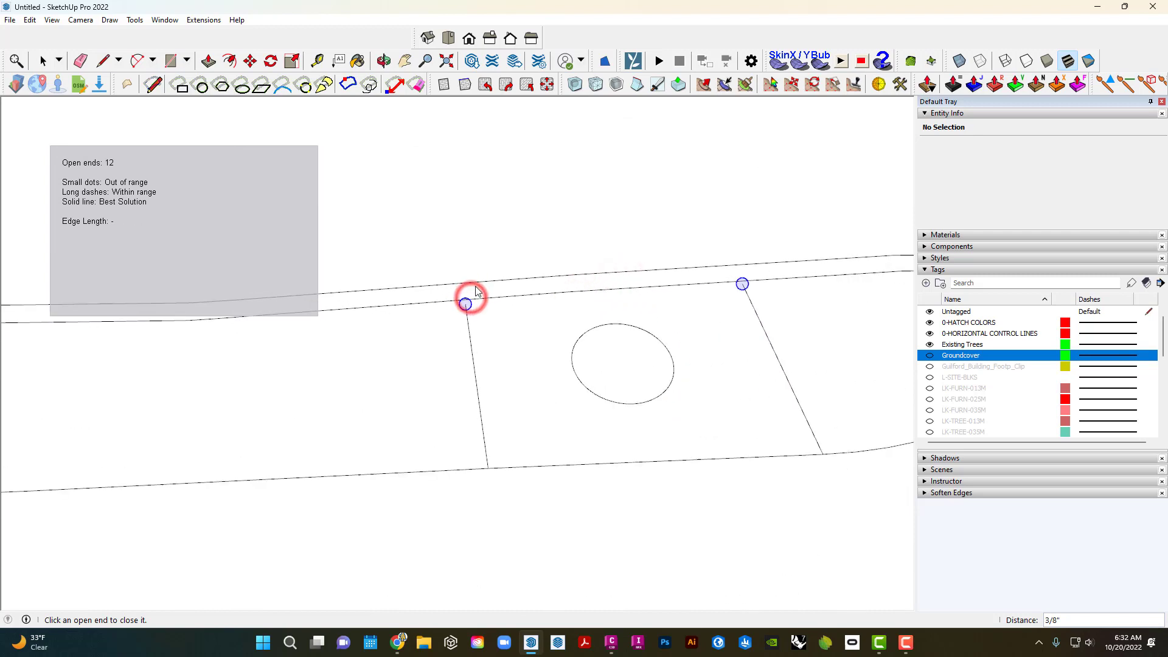
left_click(156, 86)
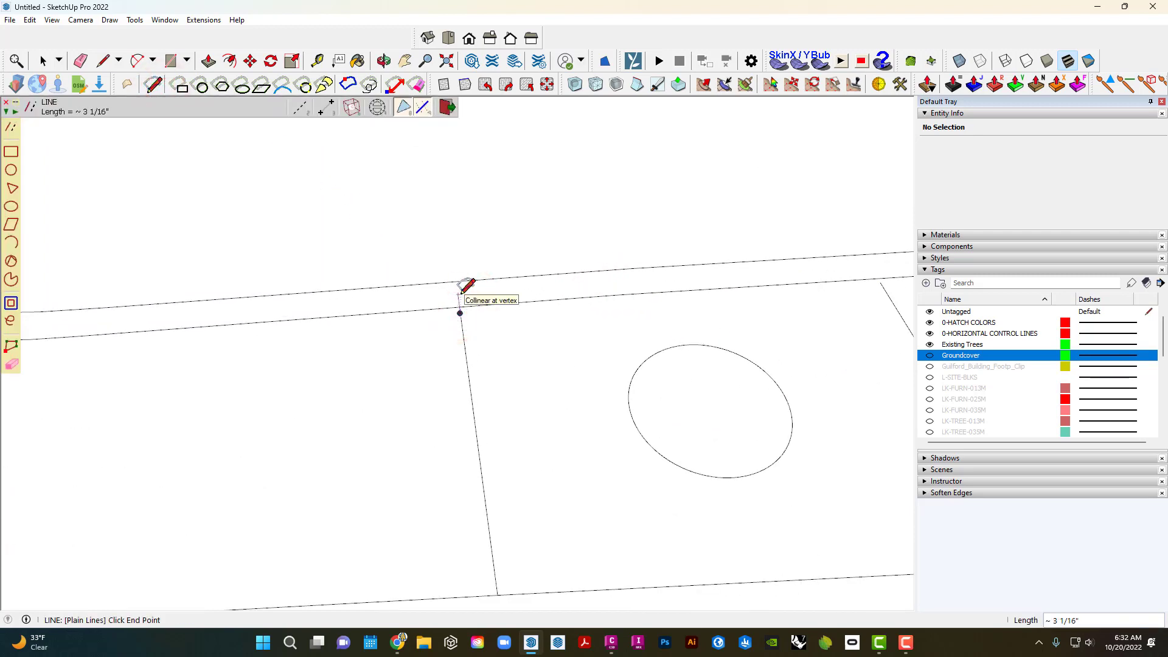
left_click(460, 294)
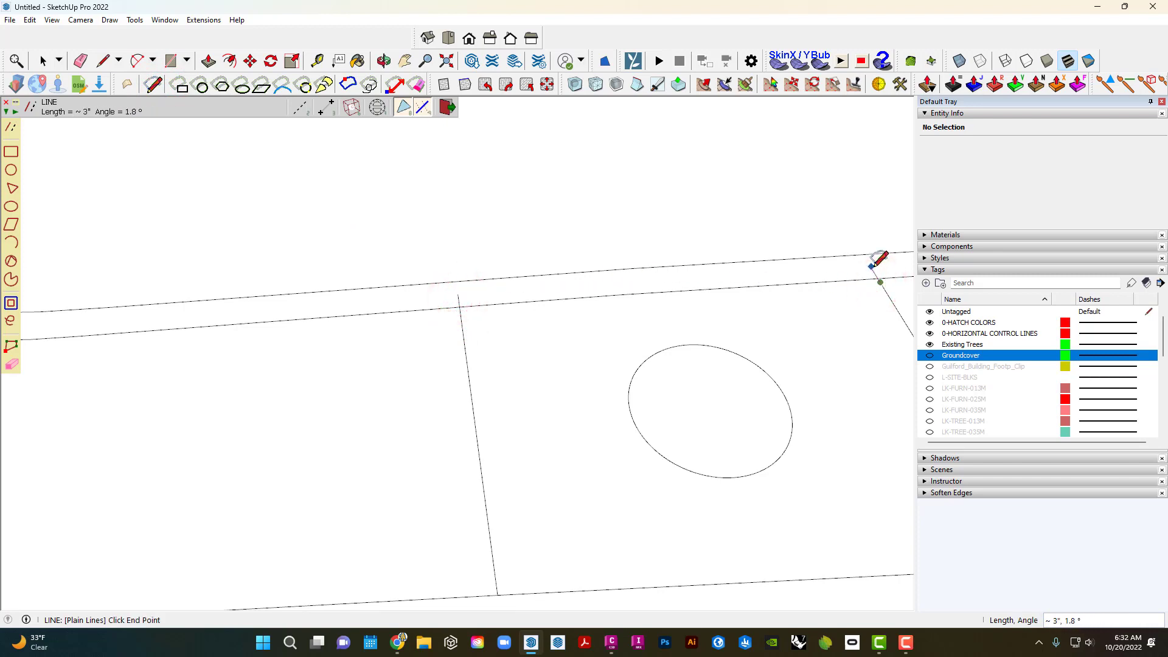
key("e")
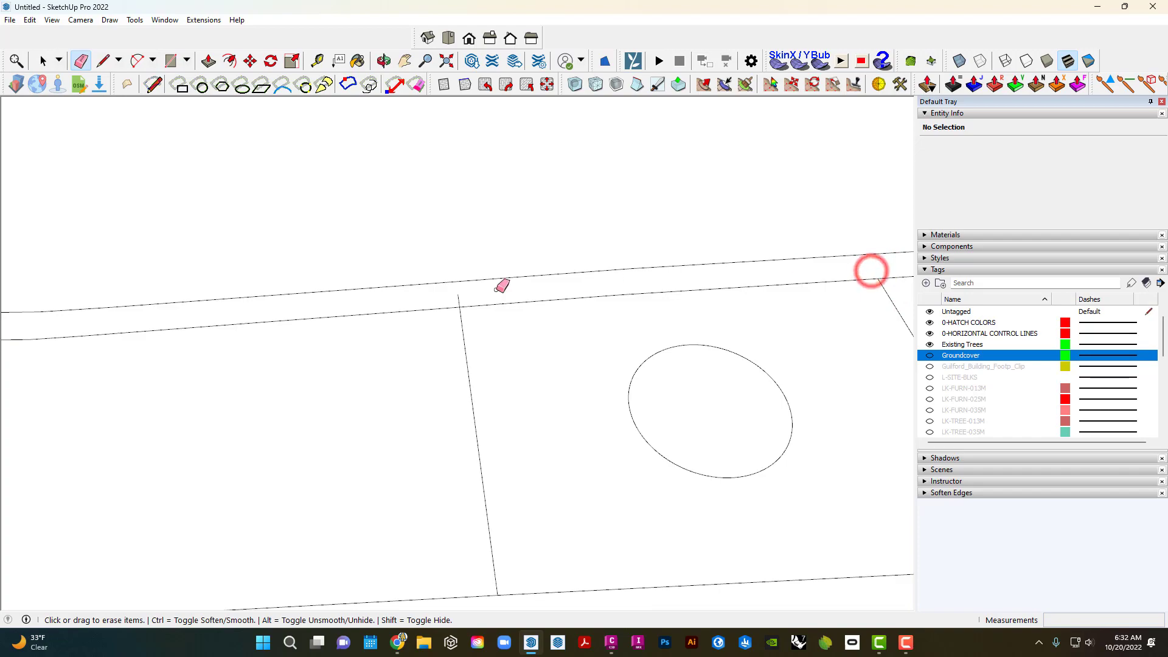
scroll(462, 296, "down", 3)
Select the panel around the small circle and the large surface south of the strip to check that they are separate faces.
key("space")
left_click(418, 381)
left_click(510, 355)
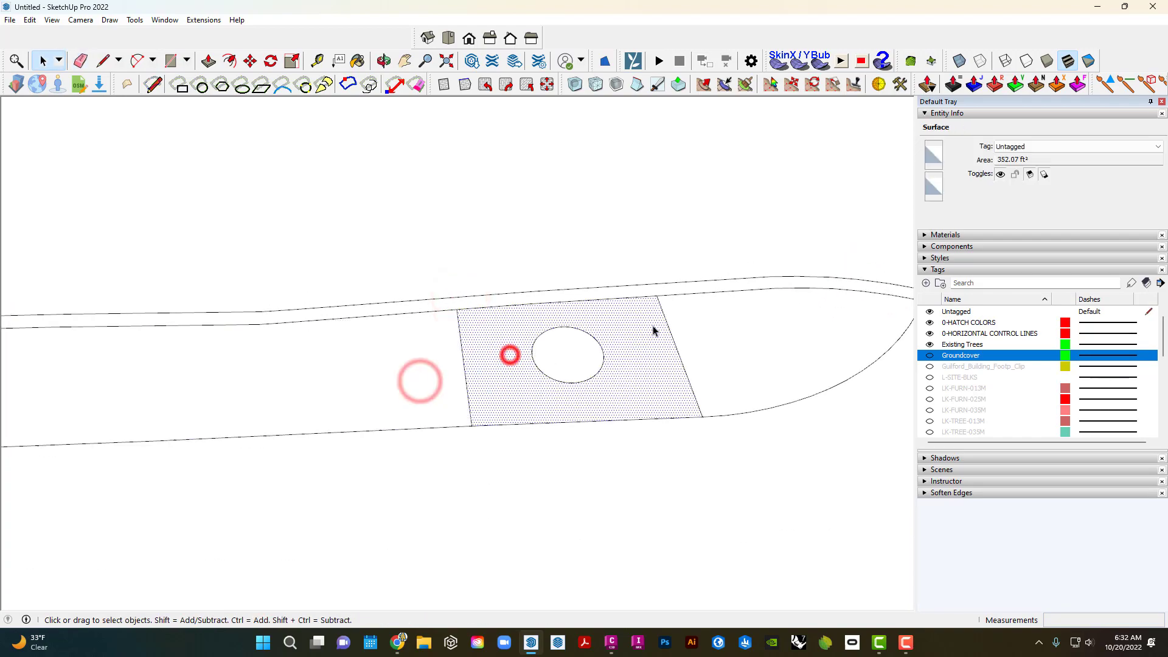
scroll(670, 349, "down", 10)
left_click(435, 395)
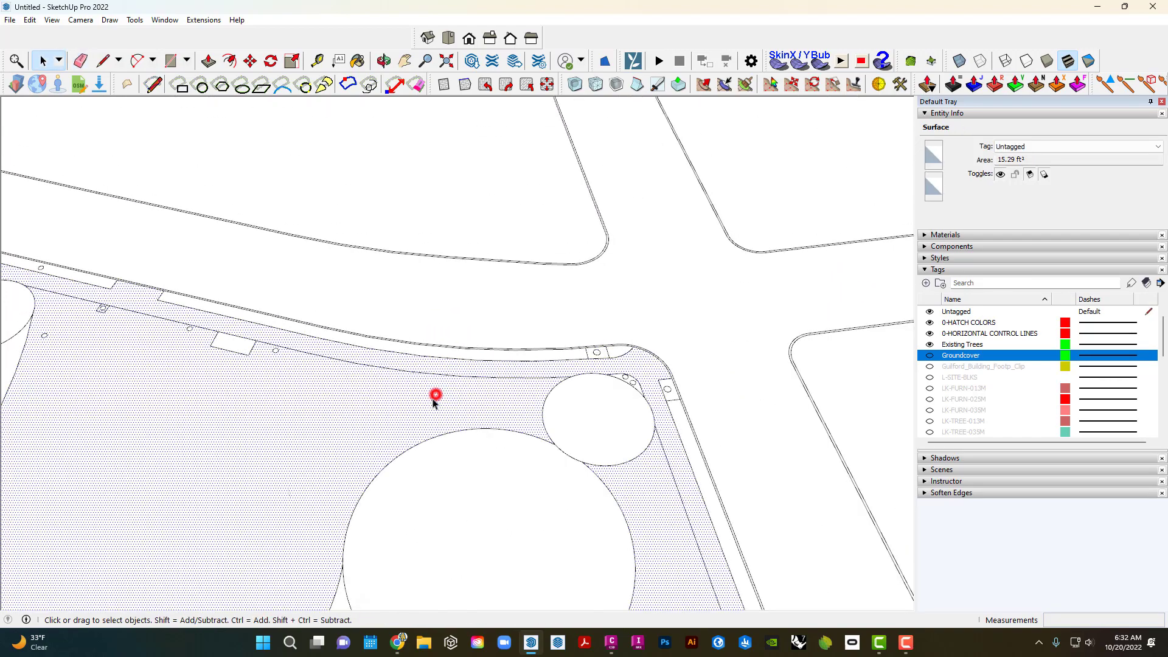
scroll(371, 412, "down", 3)
scroll(372, 412, "down", 1)
left_click(417, 404)
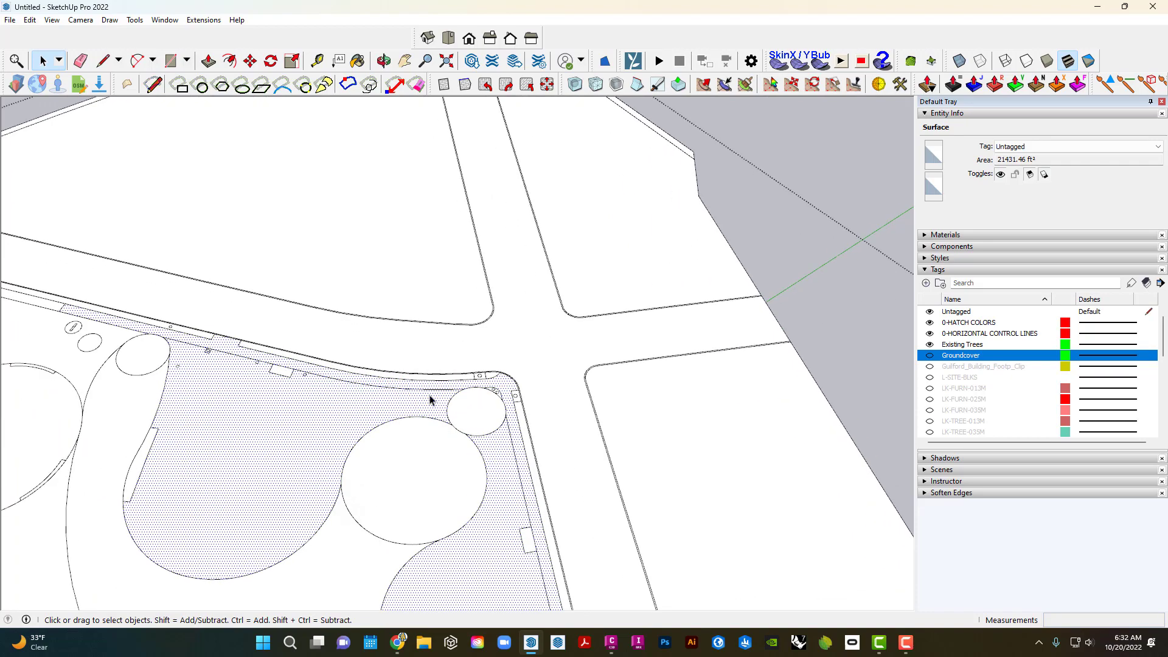
Rerun Find Edge Gaps and erase the stray edge and the two overhanging path line ends along the southern strip's edge.
key("alt+c")
scroll(434, 400, "down", 7)
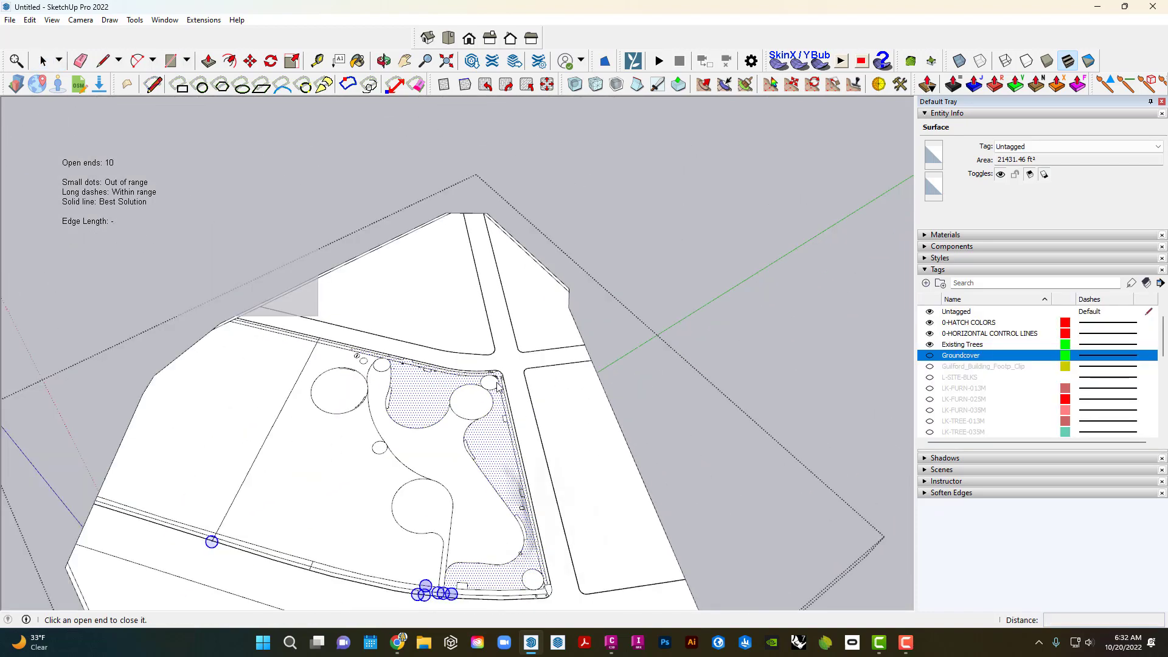
scroll(464, 503, "up", 5)
scroll(458, 508, "up", 3)
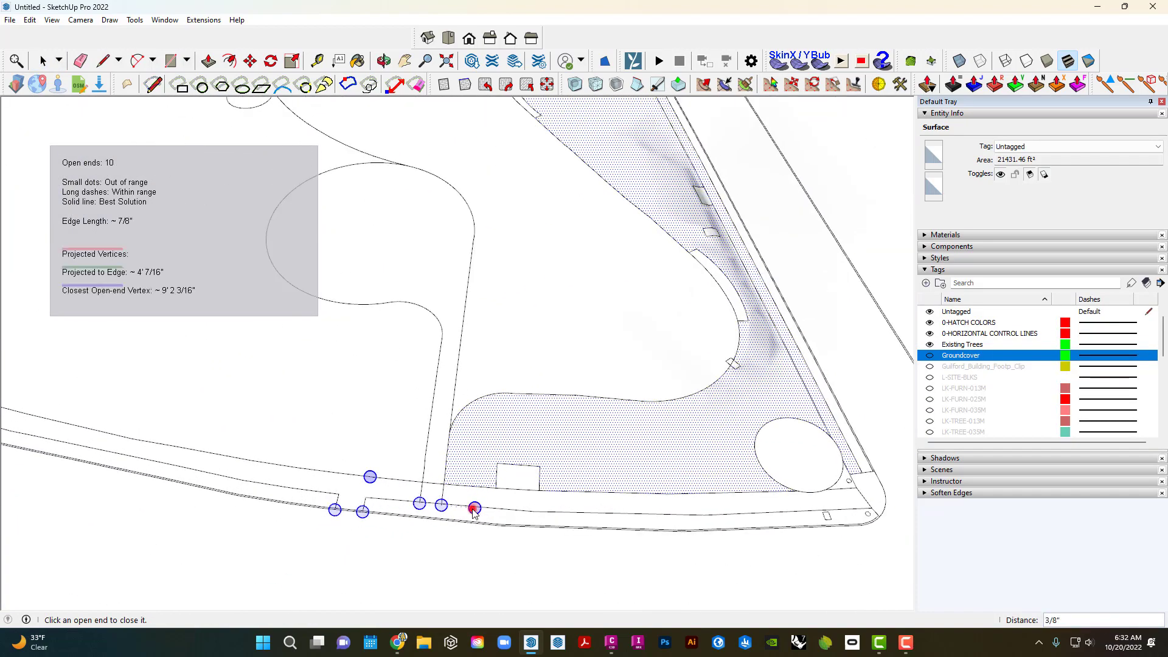
scroll(476, 509, "up", 8)
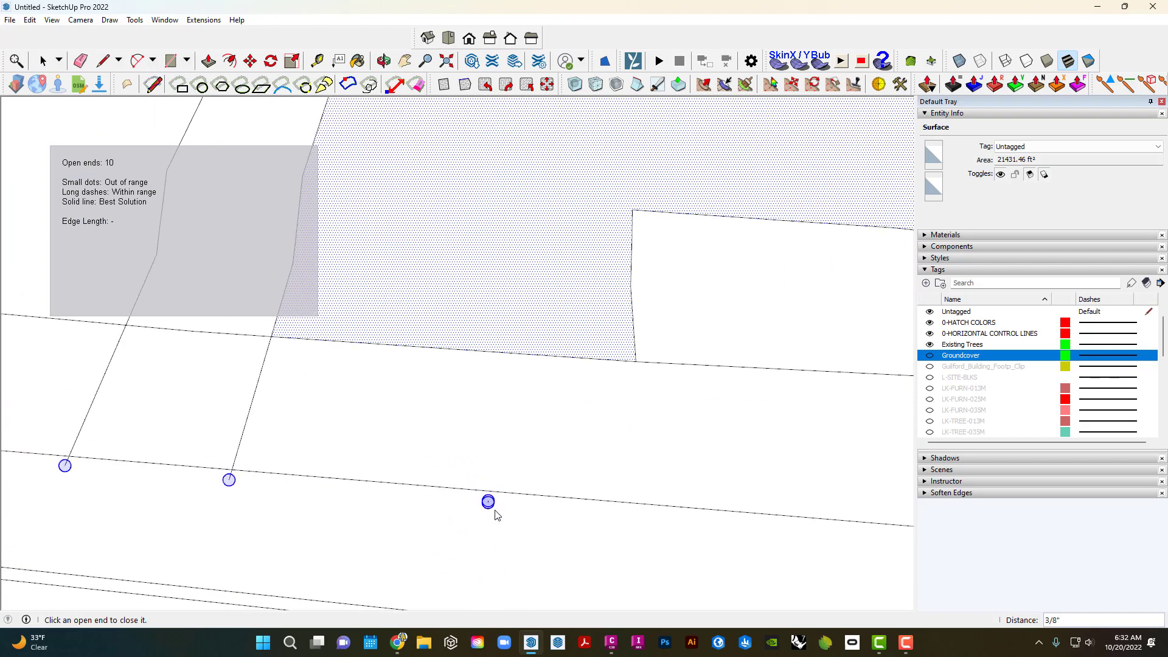
key("e")
left_click(489, 504)
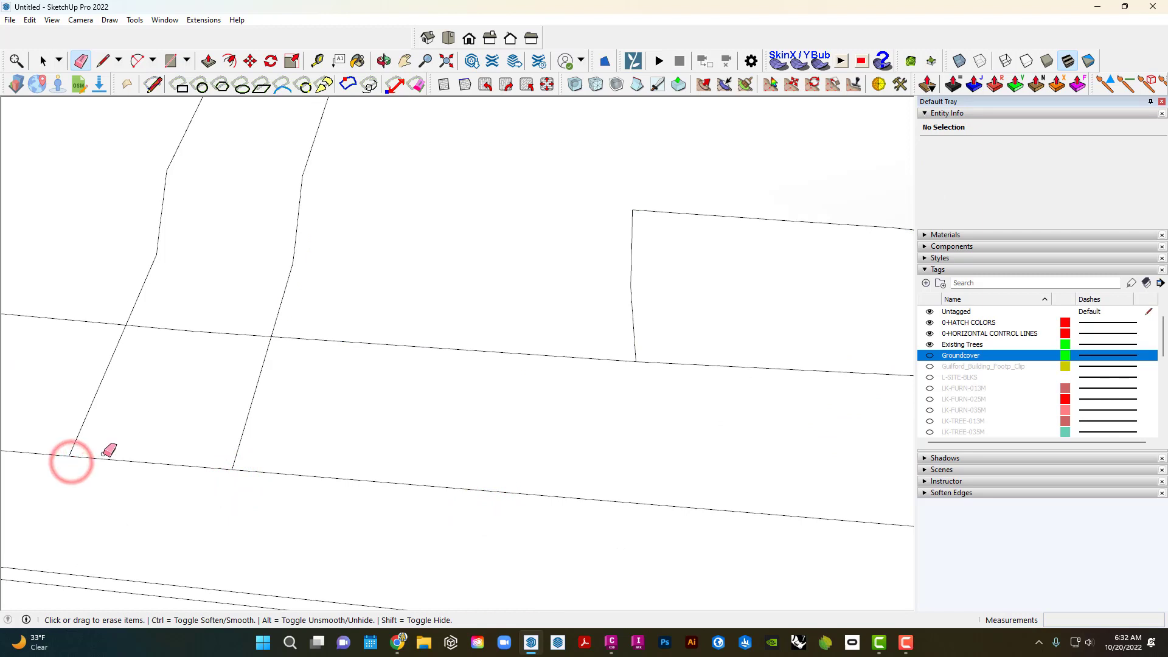
Erase the overhanging ends where the two facing strip ends west of the path cross the inner curb line.
scroll(237, 468, "down", 6)
middle_click_drag(237, 469, 589, 477, "shift")
scroll(433, 488, "up", 6)
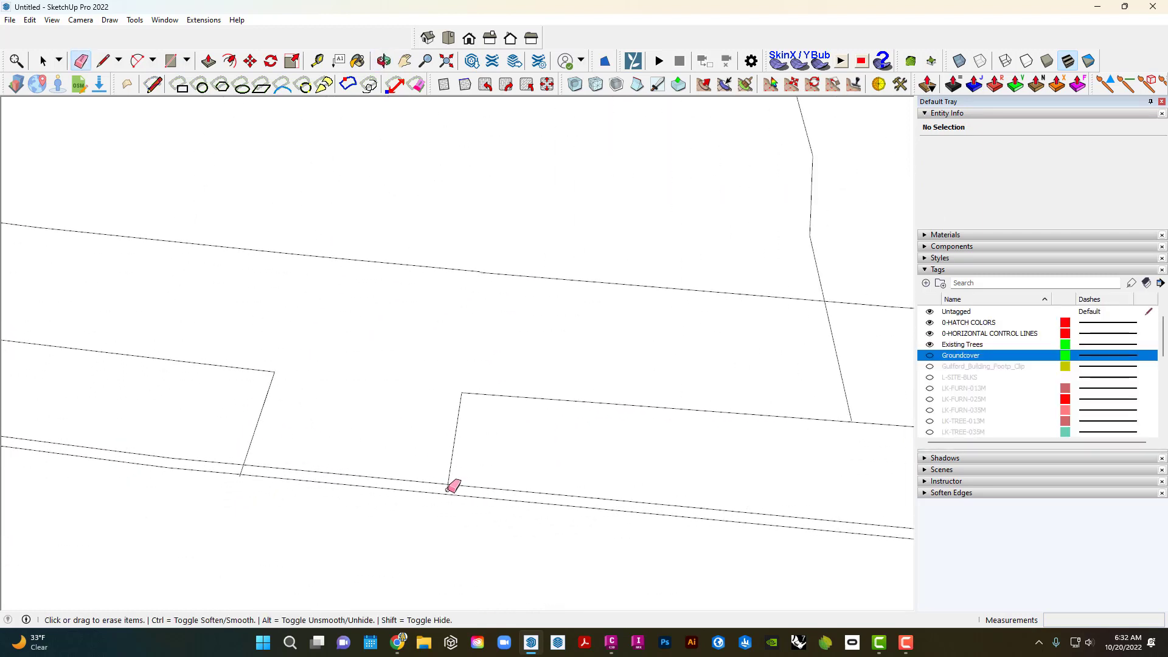
scroll(241, 472, "up", 2)
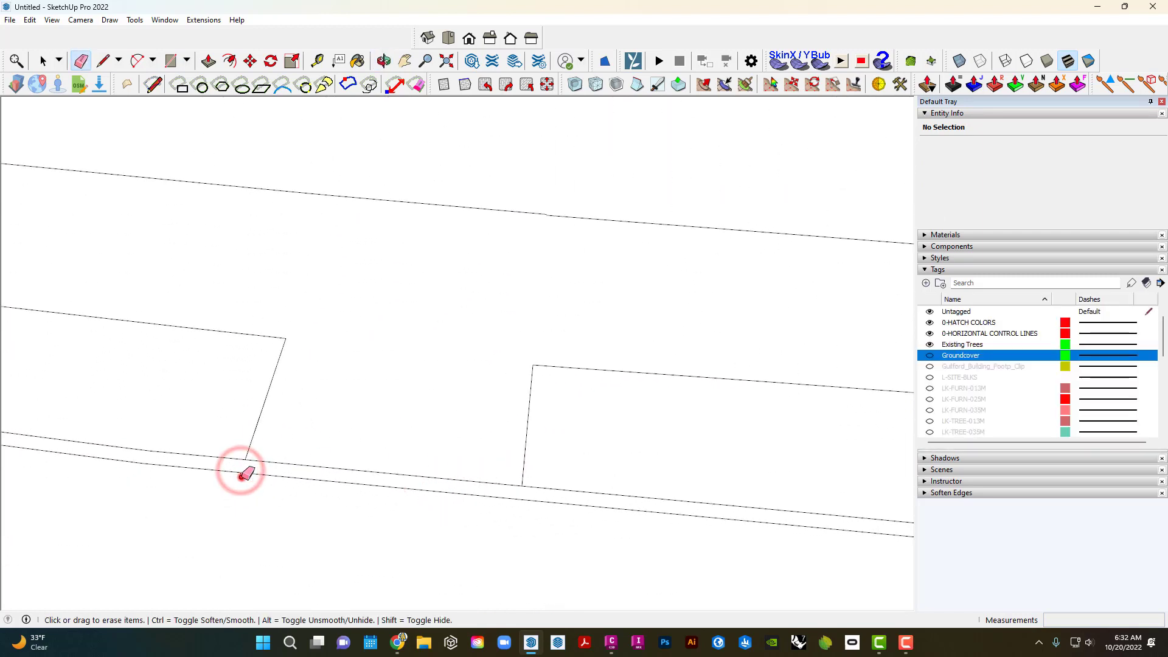
scroll(462, 516, "down", 12)
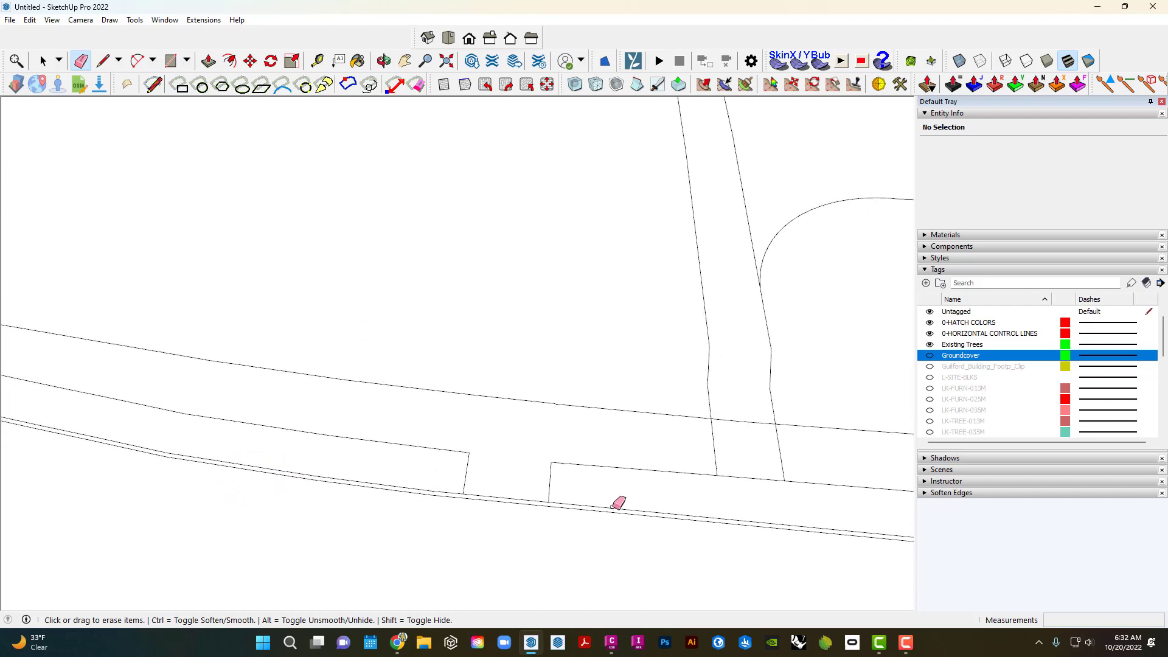
Find the open end on the curved walkway edge and bridge its gap with a line on the surface about 1' 10 3/4" long.
mouse_move(644, 427)
middle_mouse_down("shift")
mouse_move(495, 469)
mouse_move(472, 506)
middle_mouse_up("shift")
key("shift+c")
scroll(529, 455, "down", 1)
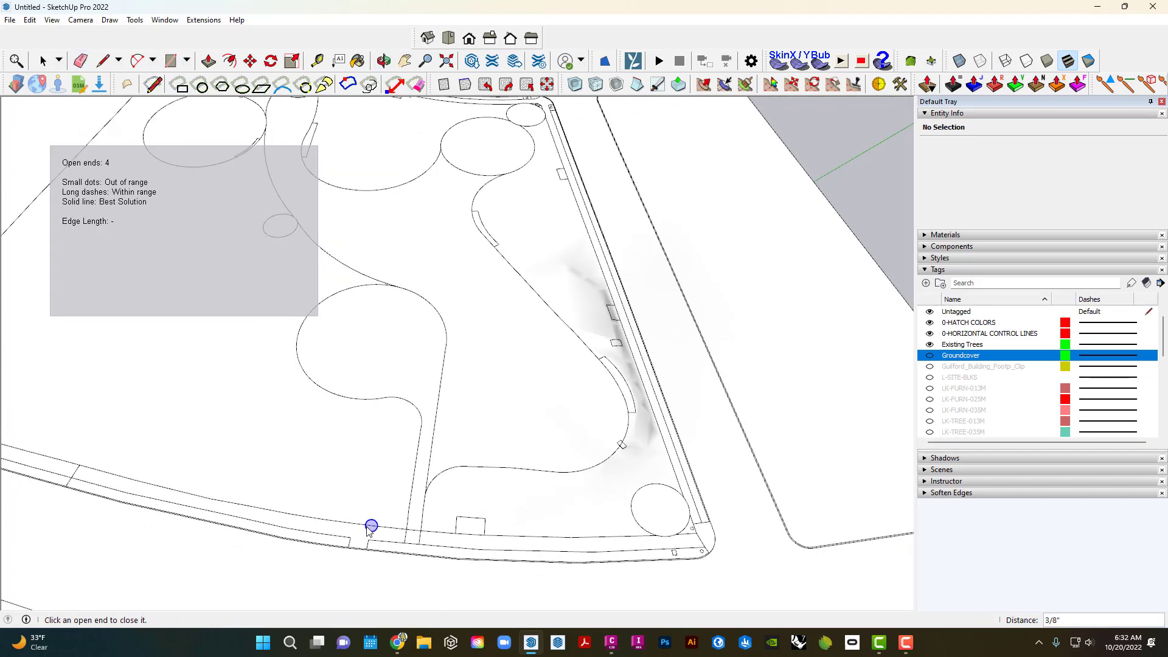
scroll(375, 527, "up", 5)
scroll(392, 536, "up", 3)
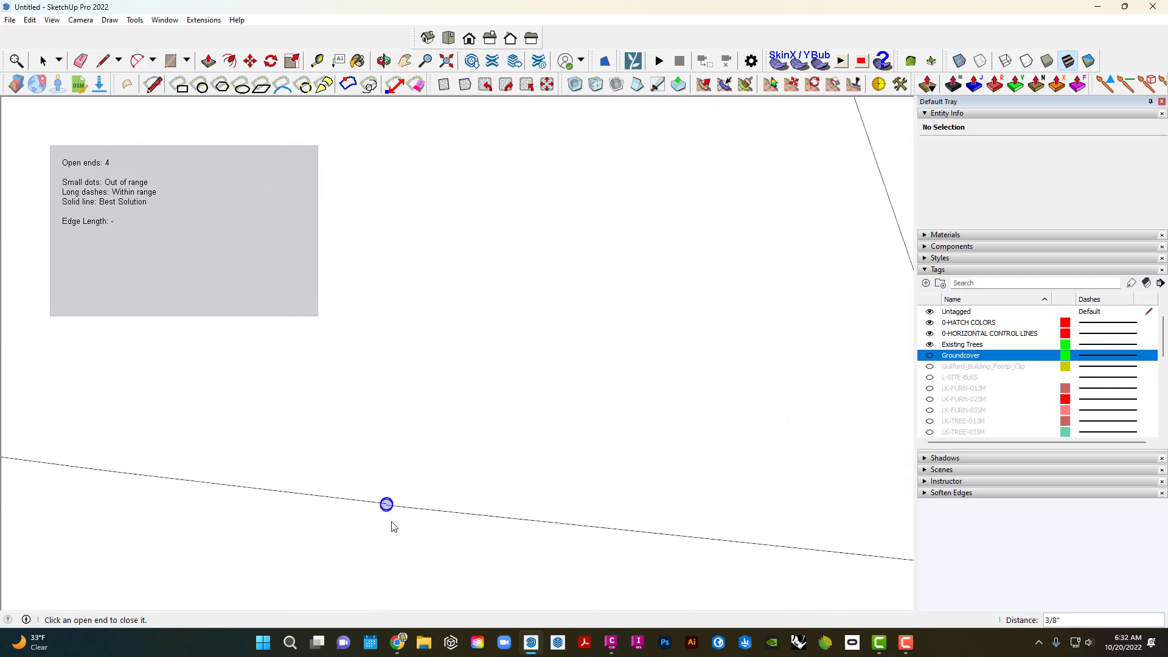
key("l")
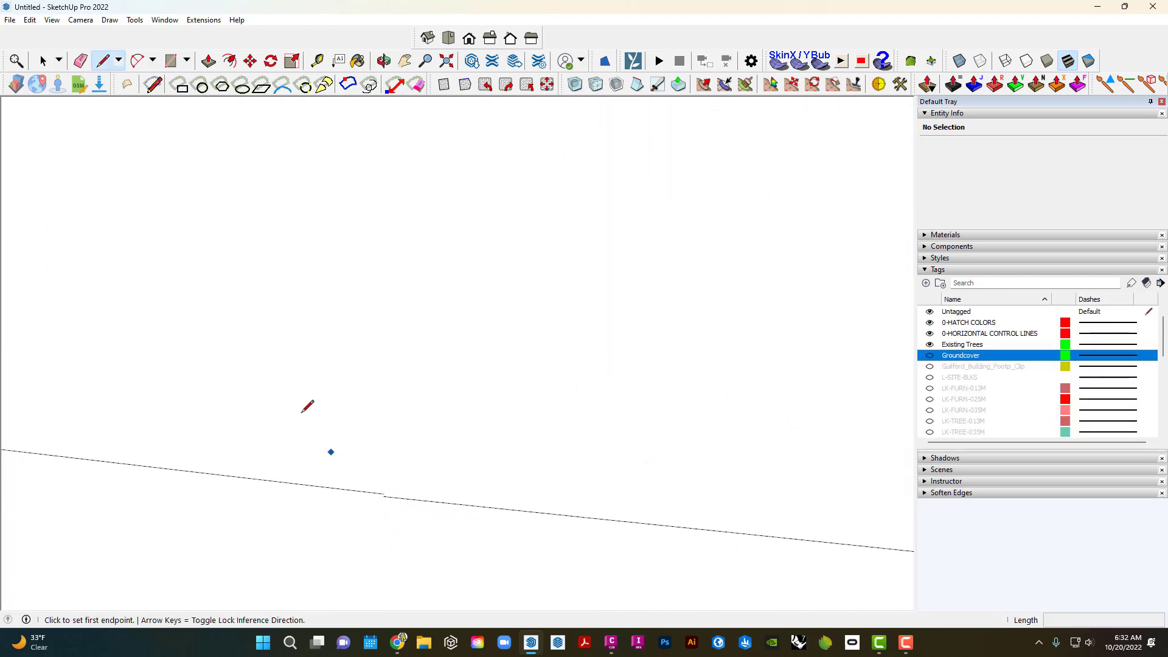
left_click(153, 89)
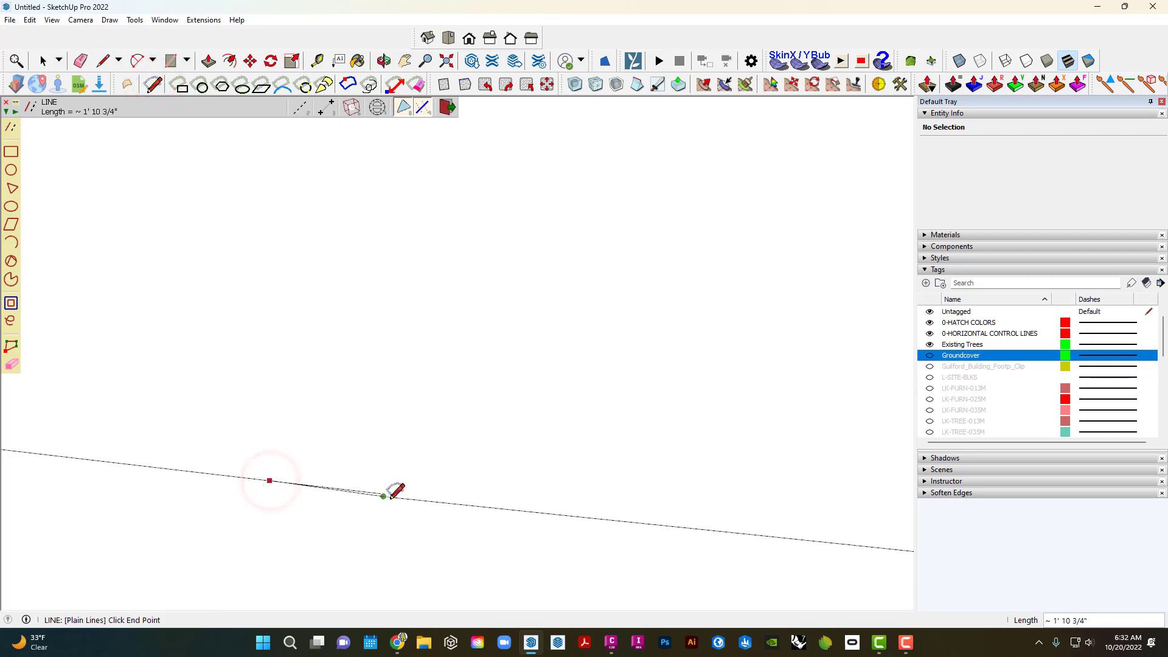
key("e")
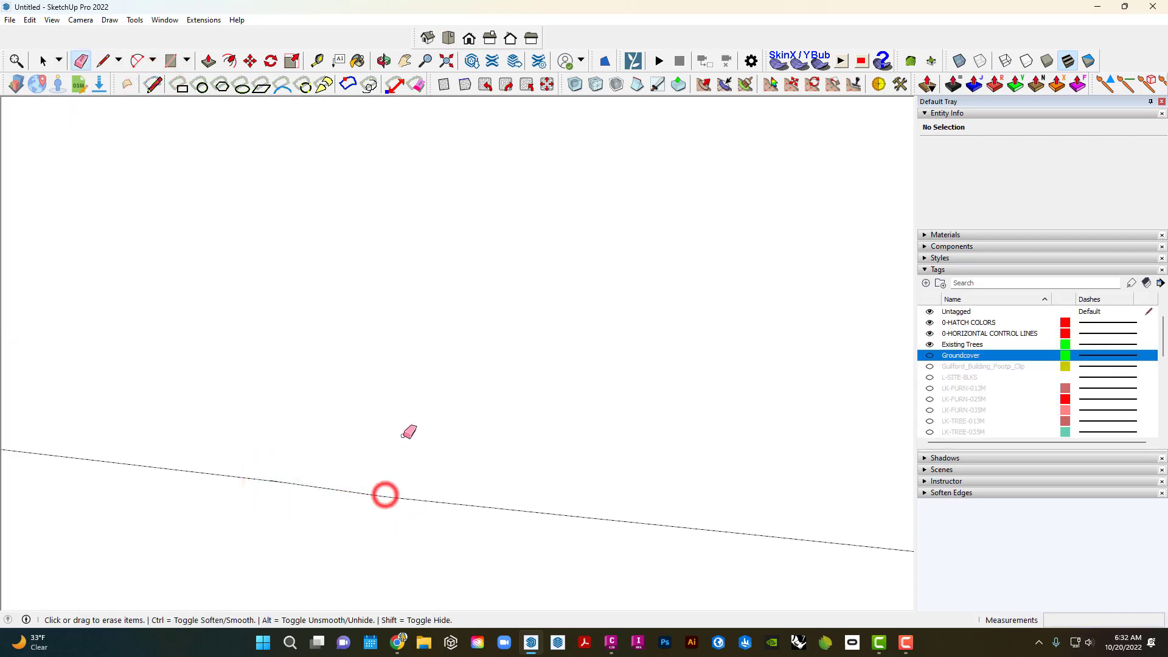
Recheck the site for open ends and erase the leftover edge stub beside the bridged walkway gap.
scroll(383, 450, "down", 8)
key("space")
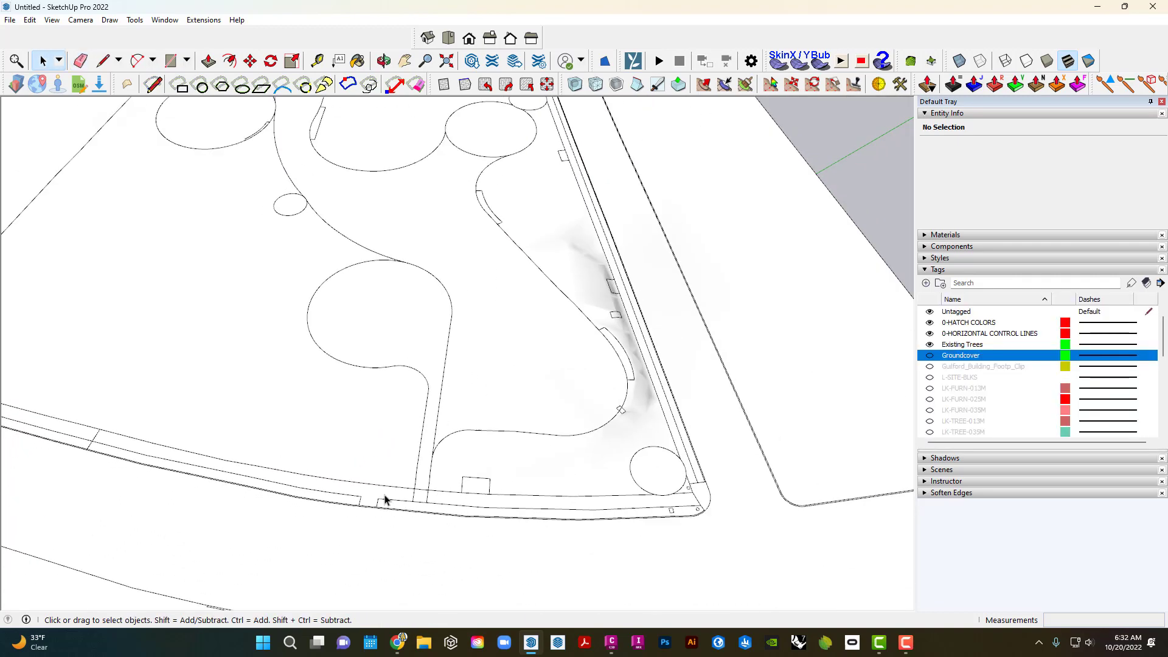
scroll(384, 500, "down", 2)
key("ctrl+e")
scroll(378, 491, "up", 10)
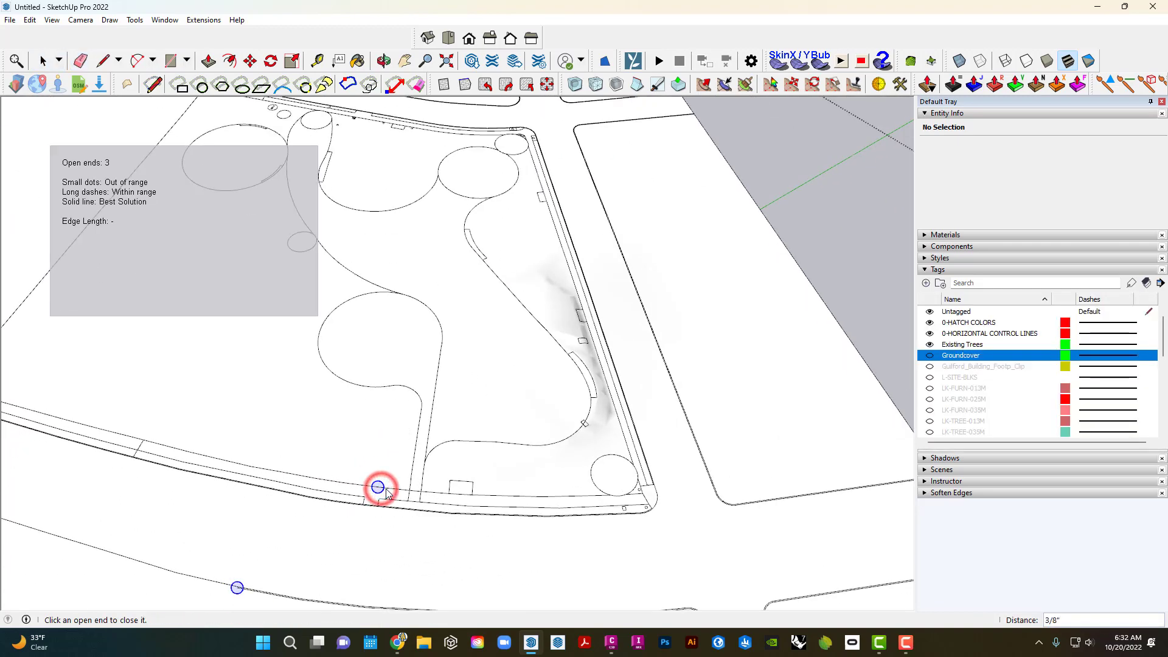
scroll(367, 487, "up", 8)
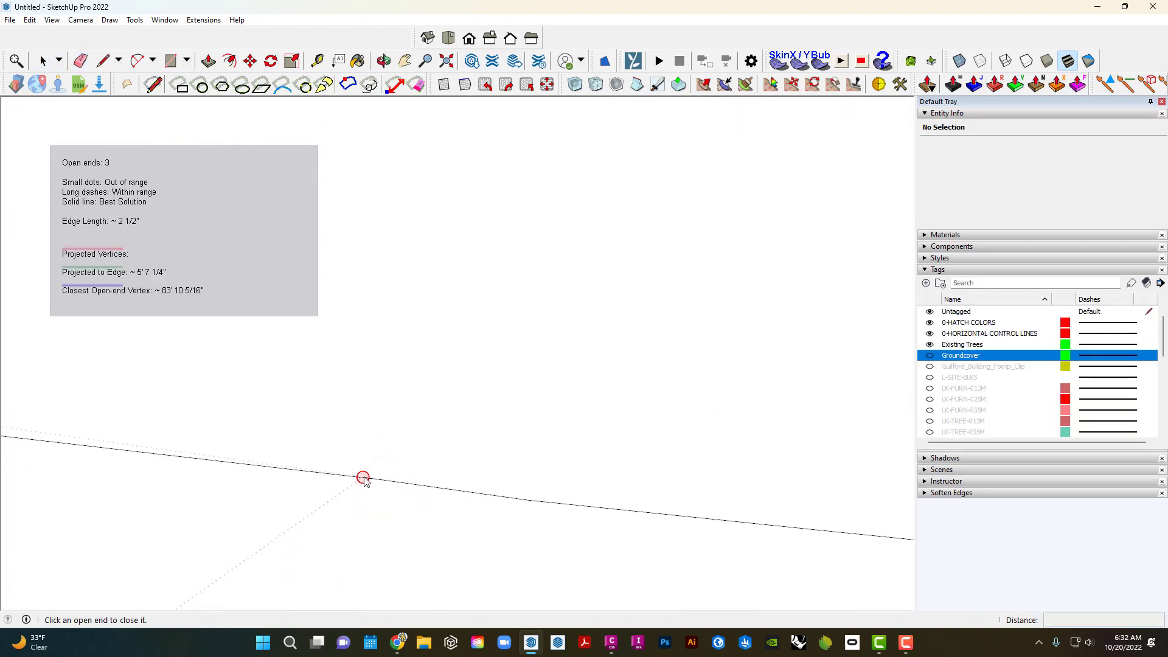
key("e")
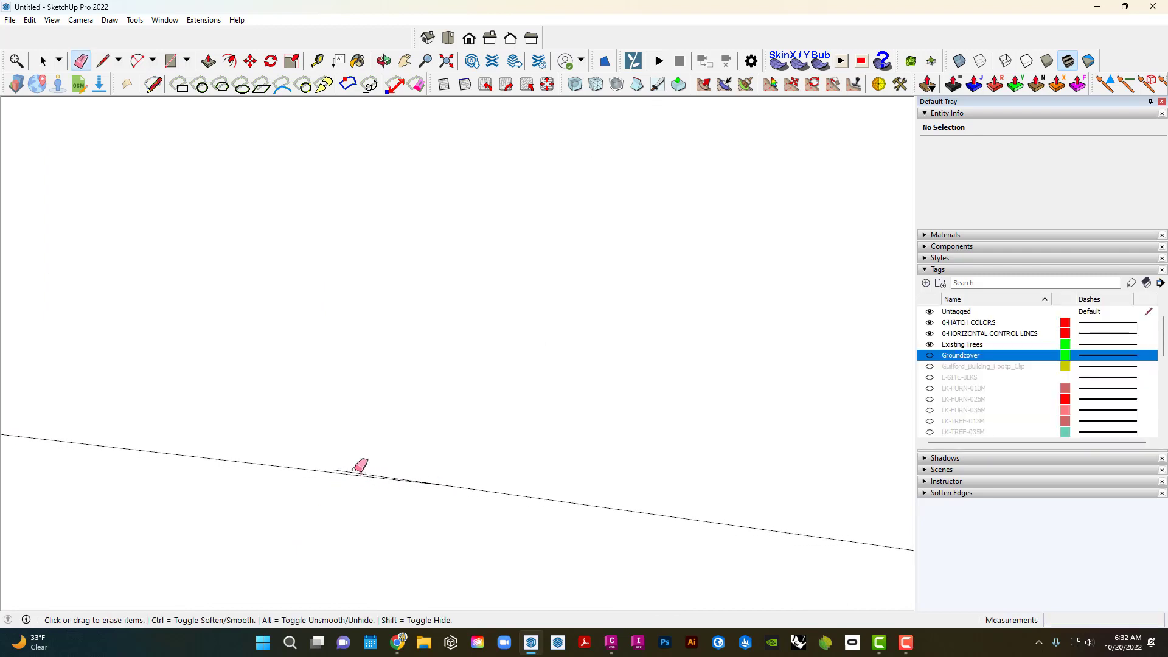
left_click(355, 472)
Recheck for open ends and erase the overhanging tip of the long diagonal line where it crosses the curb lines.
scroll(396, 431, "down", 8)
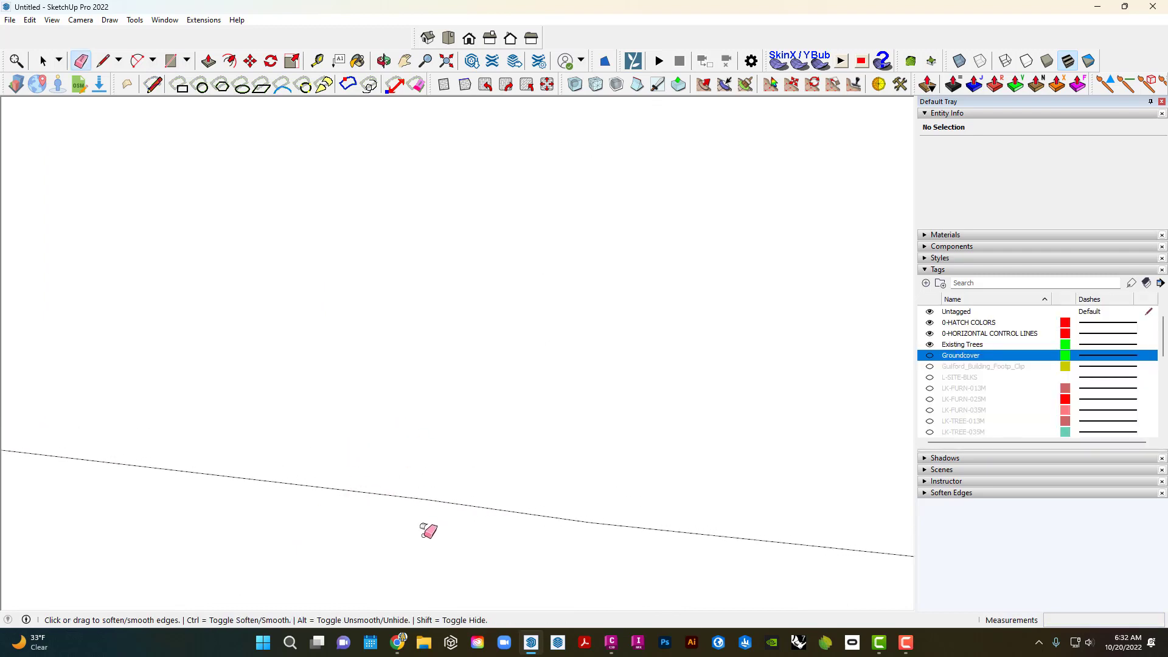
key("ctrl+e")
scroll(448, 515, "down", 10)
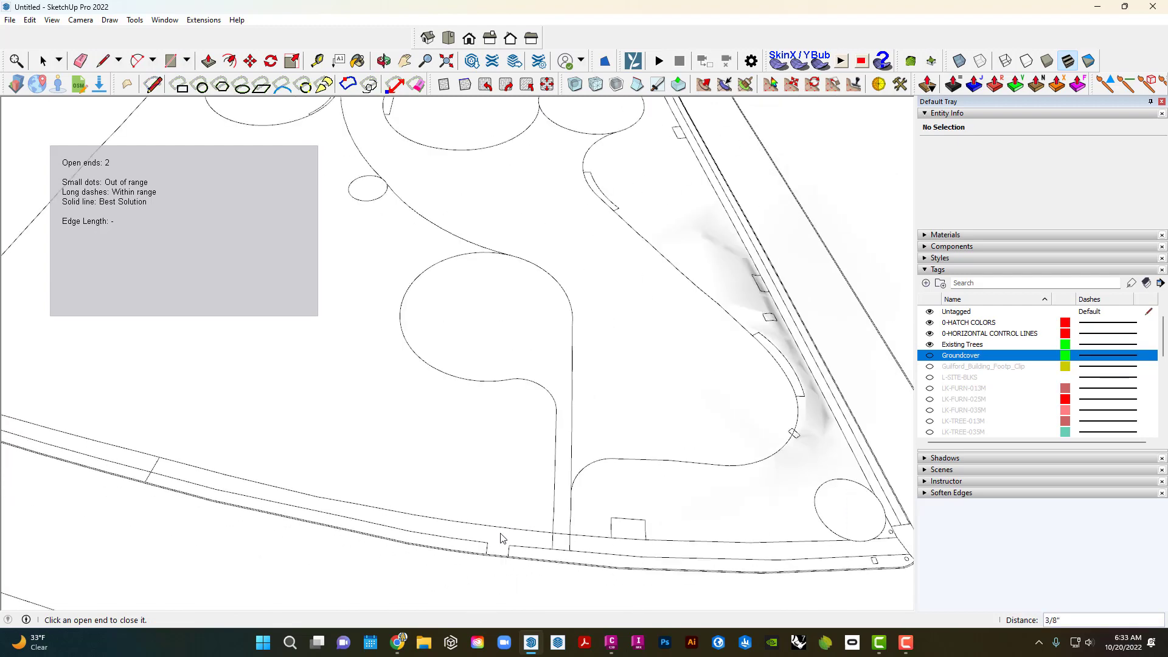
scroll(505, 546, "down", 2)
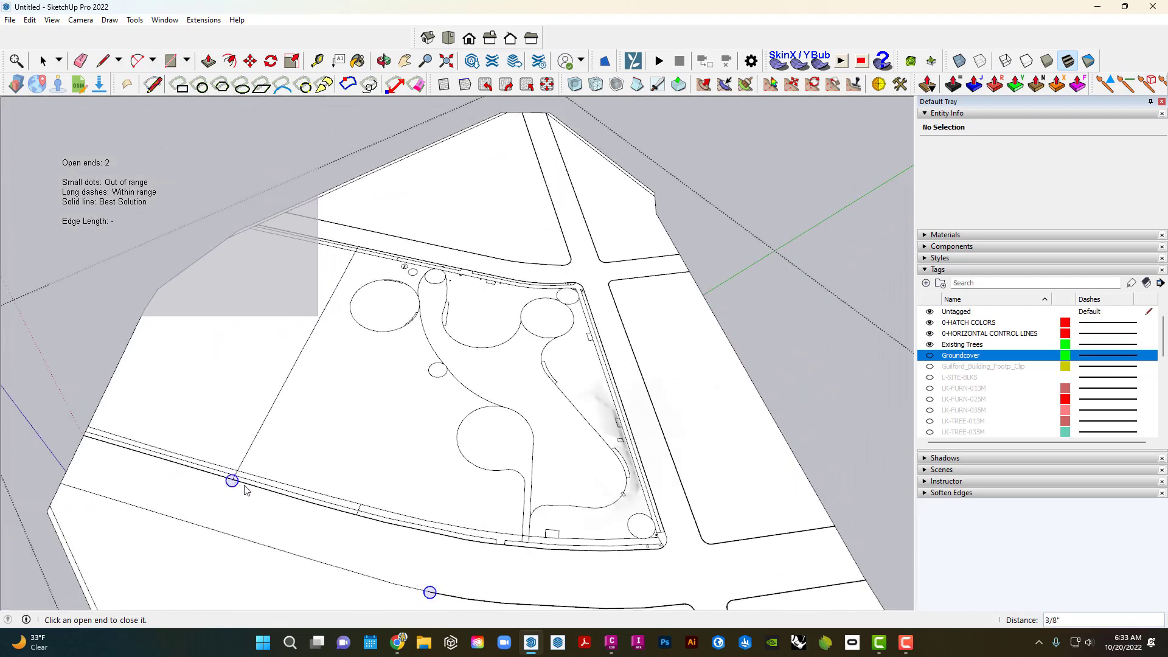
scroll(244, 490, "up", 10)
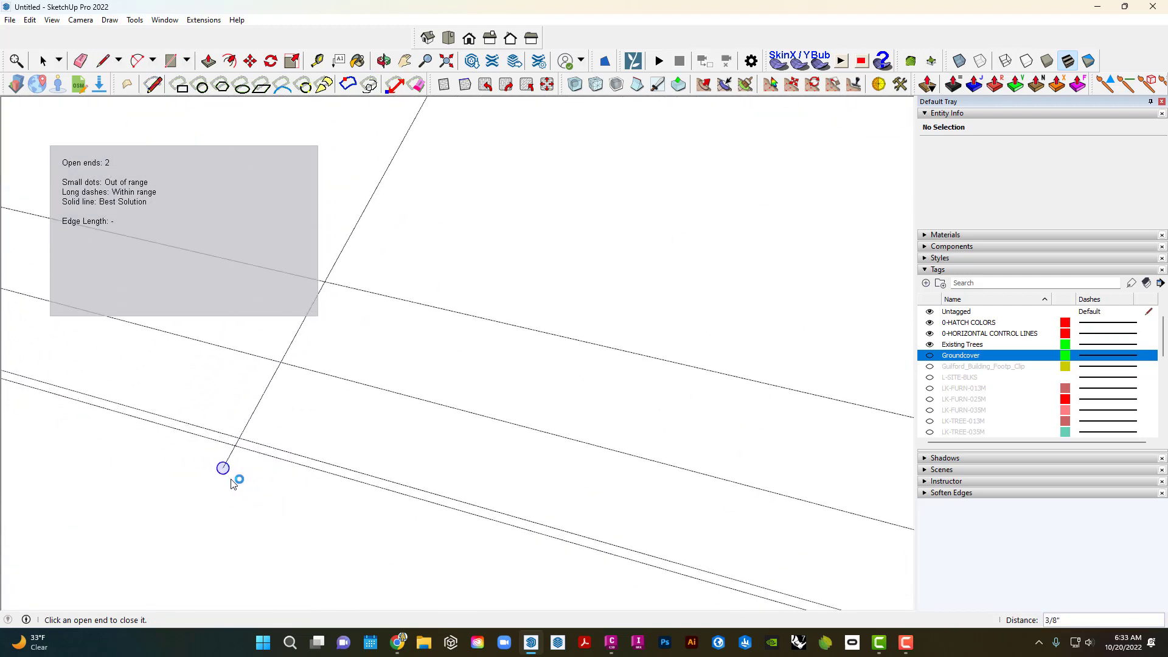
key("e")
left_click(228, 469)
scroll(235, 454, "up", 2)
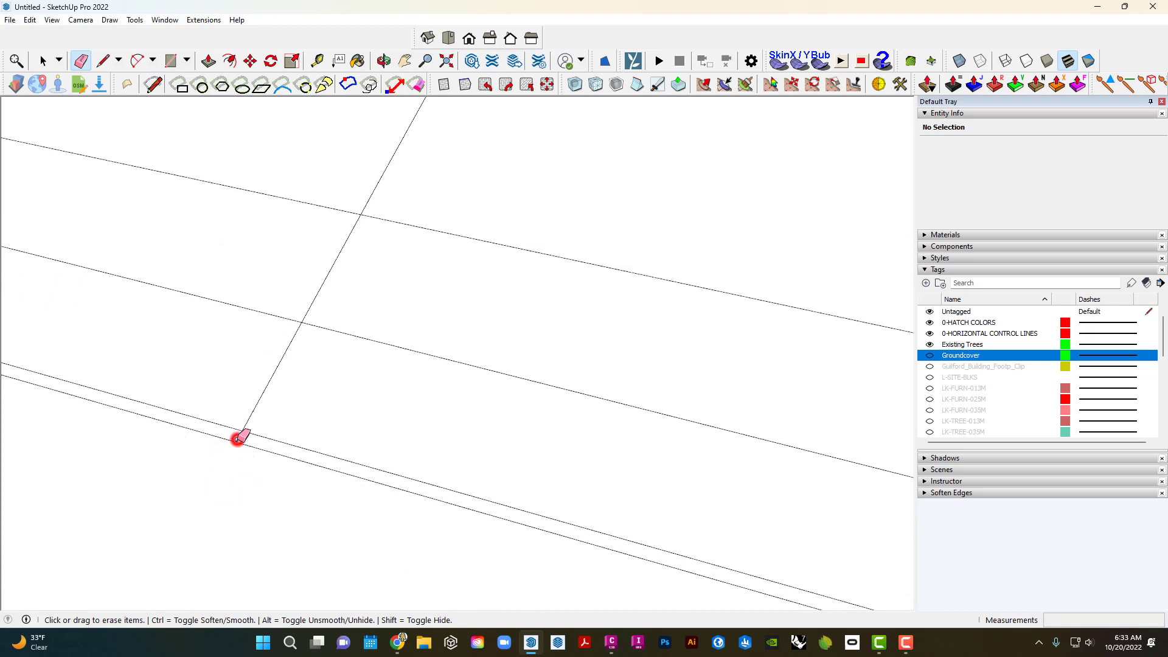
scroll(304, 399, "down", 8)
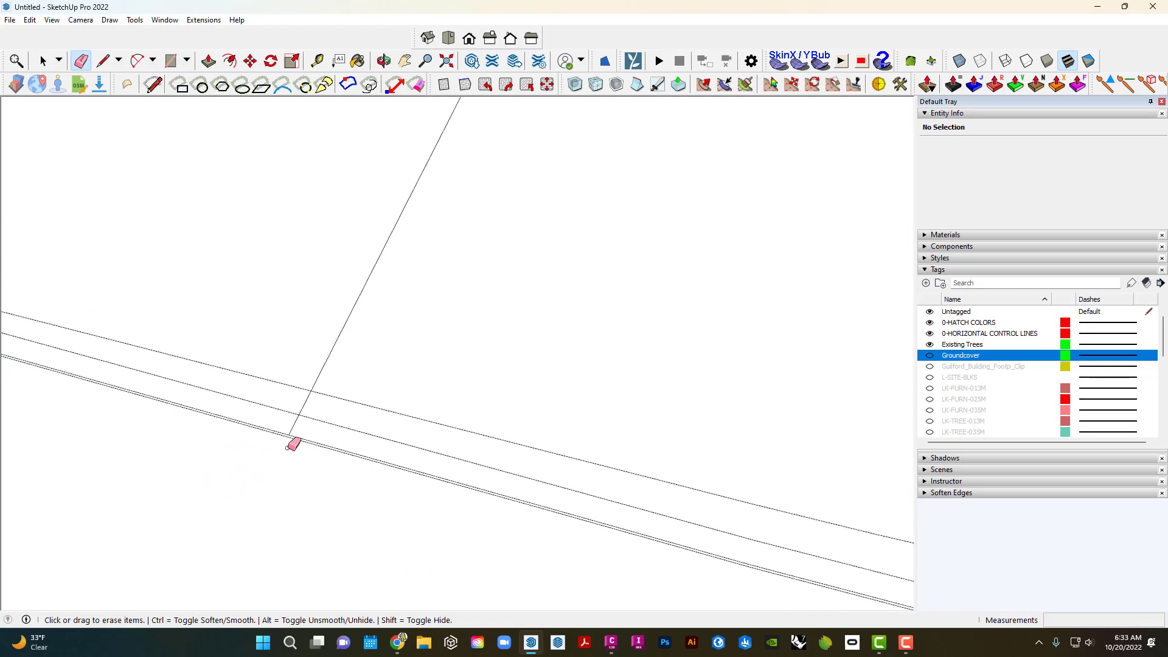
Select the planting surface inside the park to see how far it extends past its boundary lines.
mouse_move(392, 410)
middle_mouse_down()
mouse_move(276, 443)
mouse_move(339, 440)
middle_mouse_up()
scroll(283, 276, "up", 4)
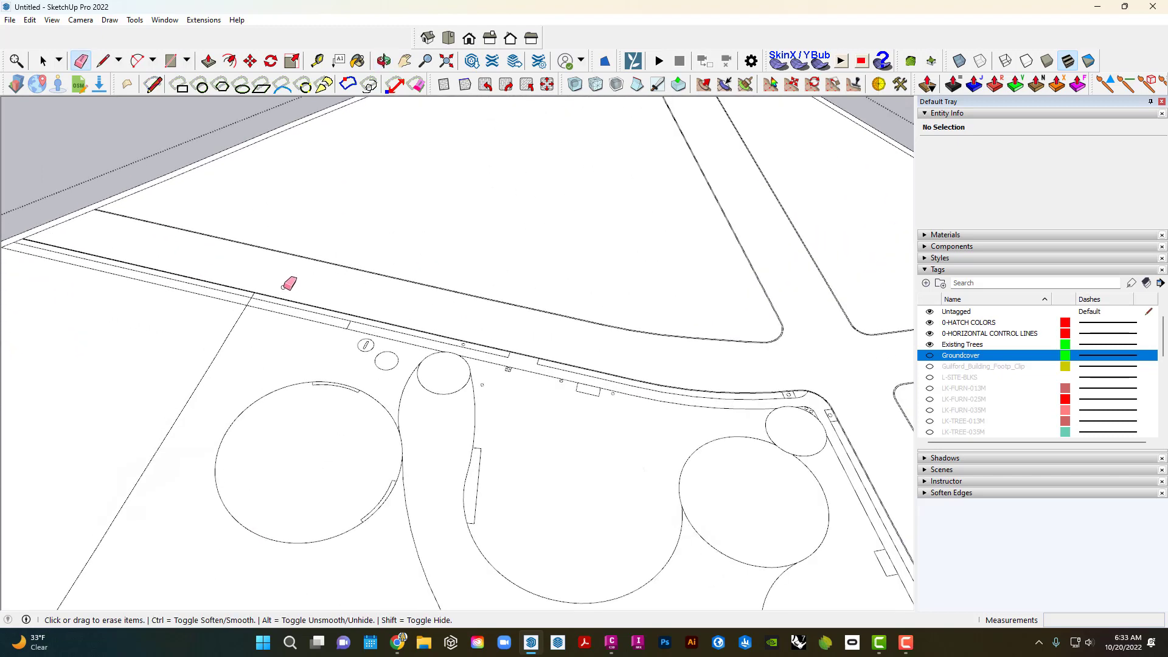
scroll(286, 282, "down", 3)
key("space")
left_click(598, 462)
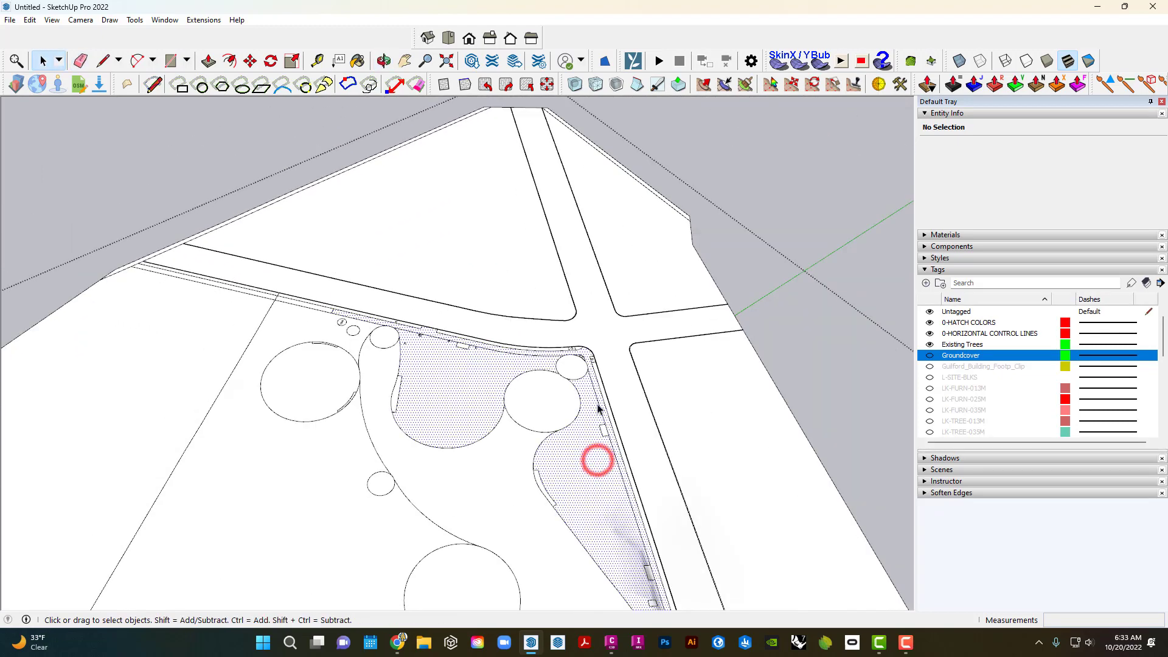
scroll(590, 369, "up", 2)
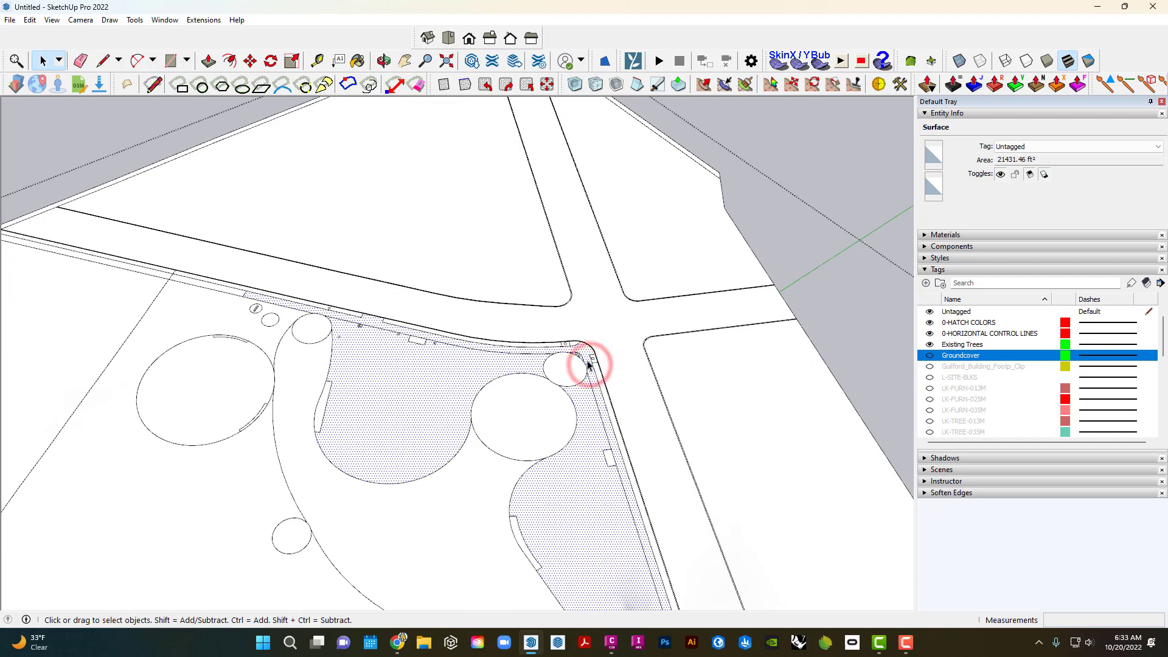
Search the whole site for remaining open ends.
key("c")
scroll(484, 356, "down", 6)
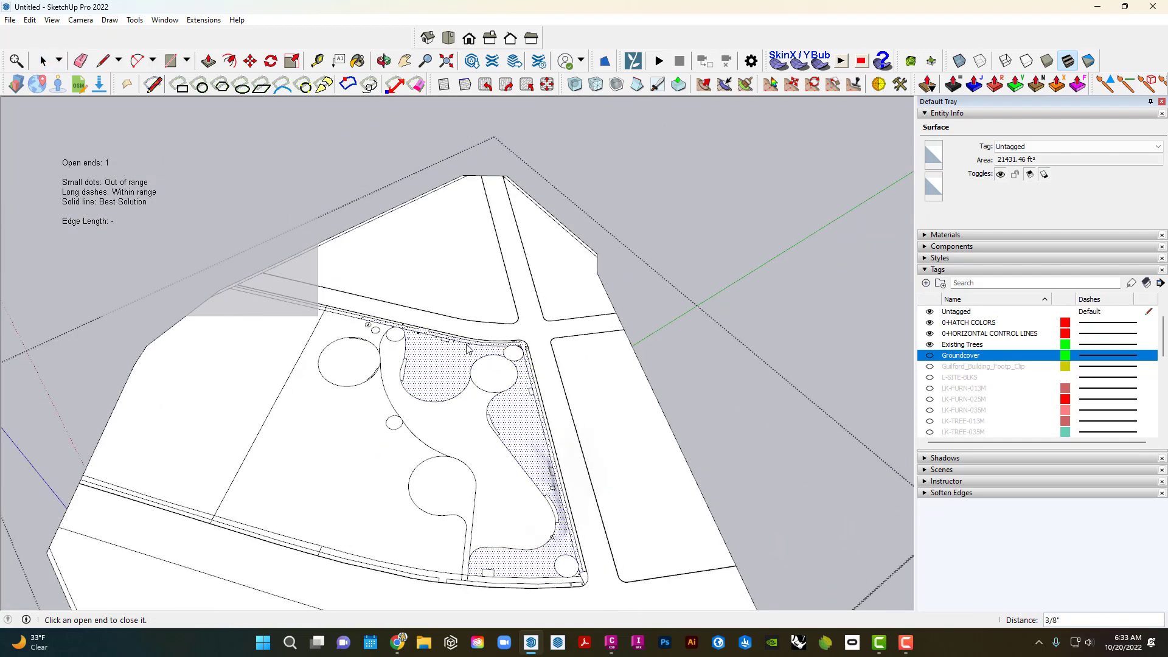
scroll(420, 493, "up", 1)
scroll(416, 509, "up", 2)
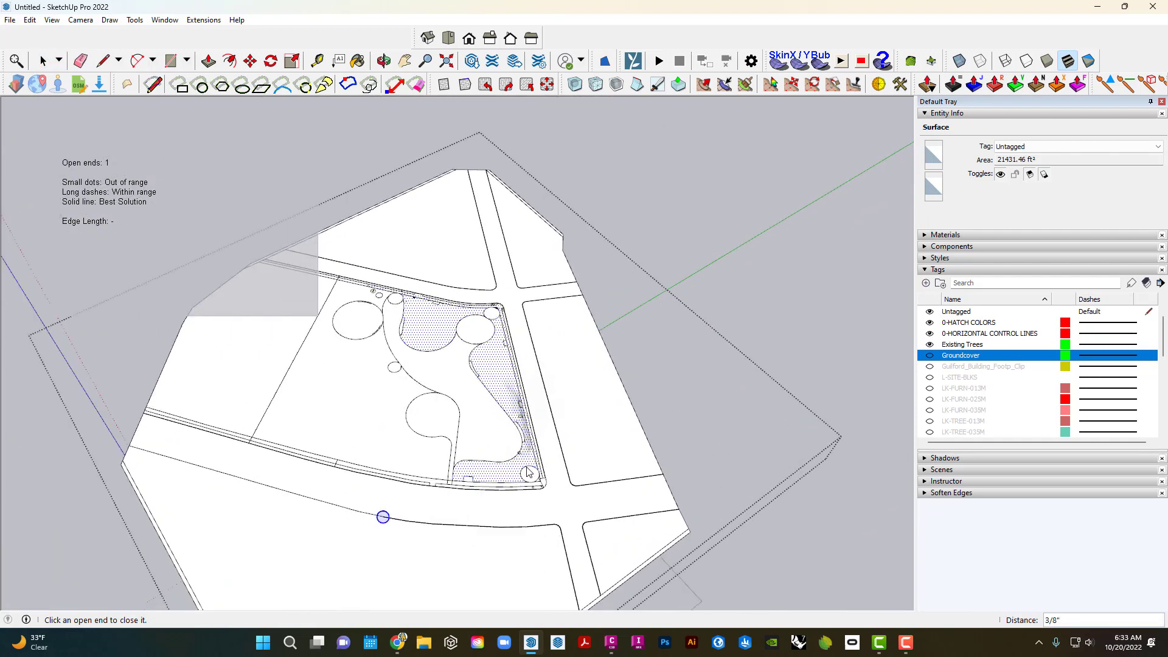
key("space")
scroll(511, 355, "up", 1)
scroll(390, 272, "up", 5)
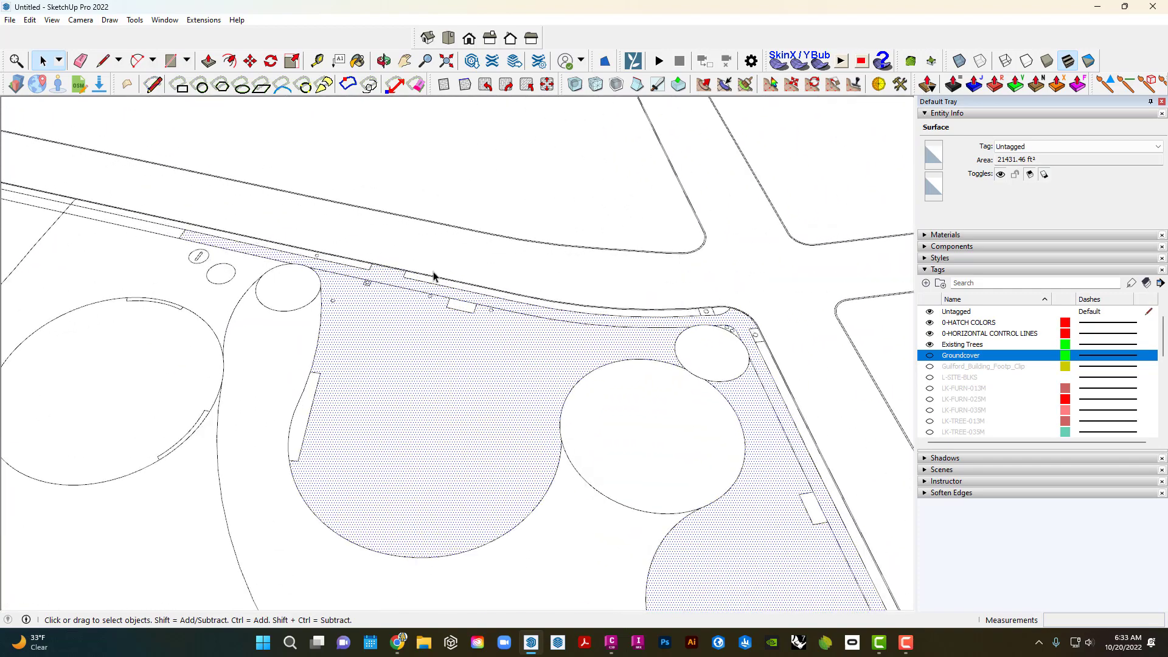
scroll(306, 248, "up", 1)
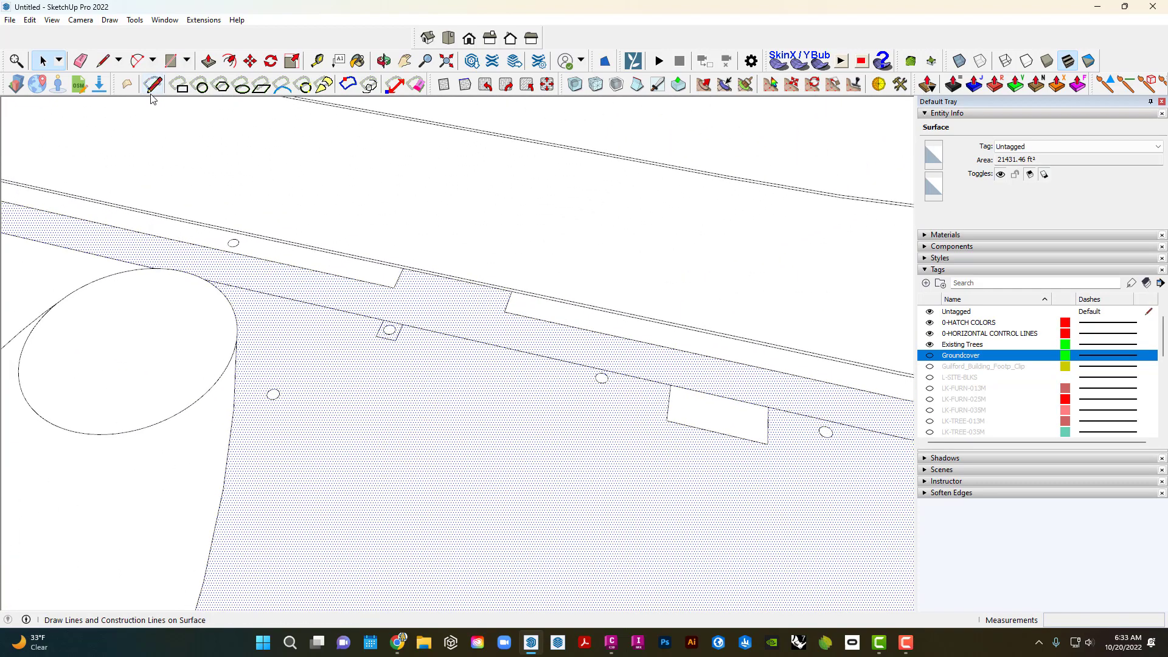
key("l")
scroll(287, 248, "up", 3)
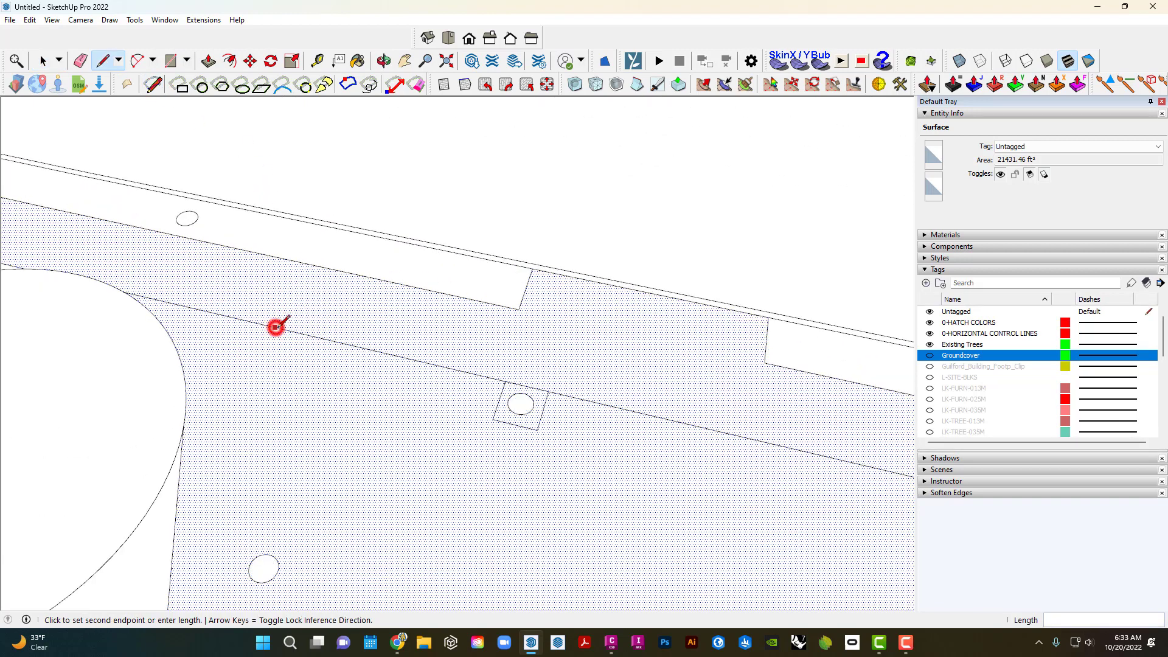
scroll(280, 324, "down", 1)
key("space")
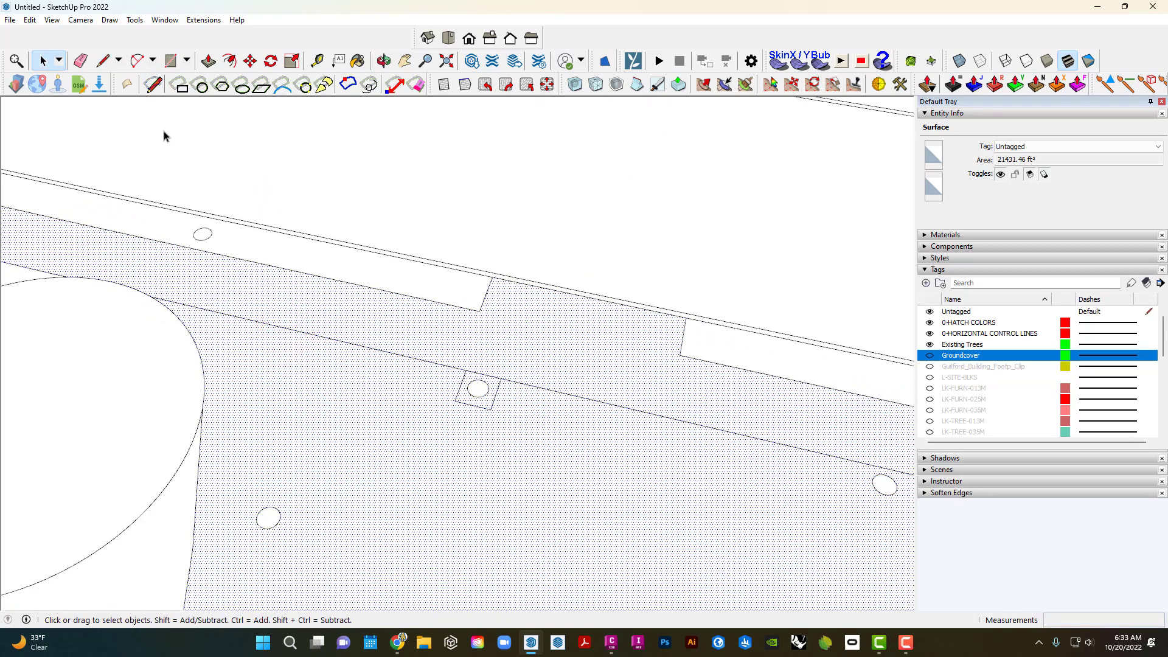
Draw a dividing line on the surface from the small circle's edge to the small square's corner, and select the surfaces around it.
left_click(152, 85)
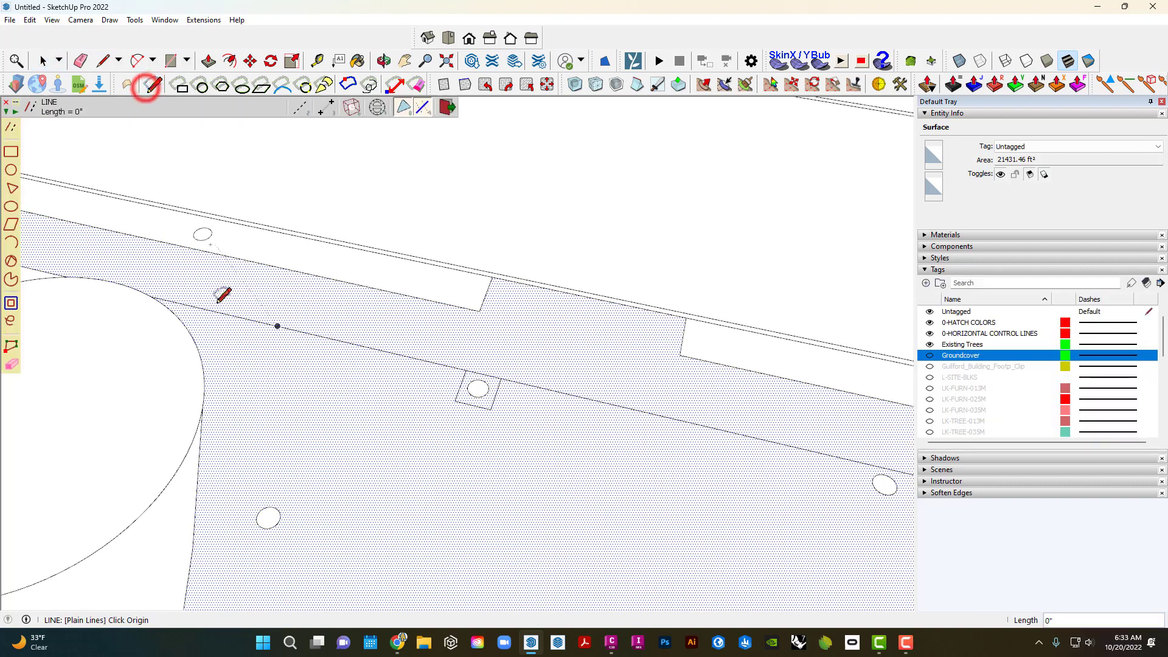
left_click(198, 382)
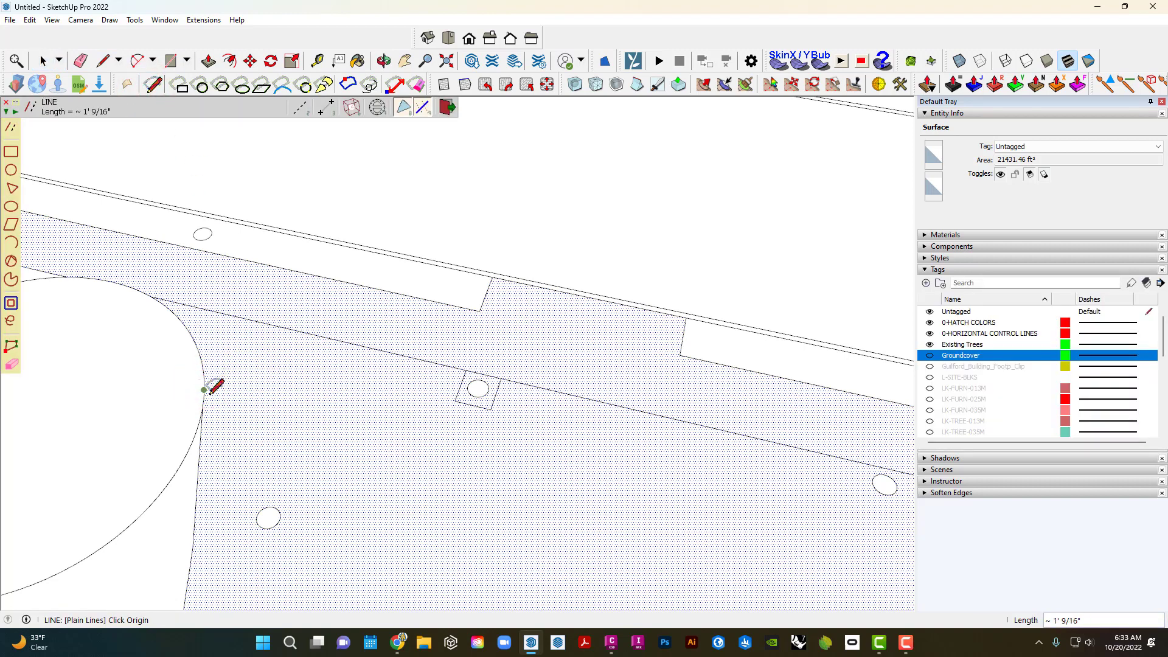
left_click(467, 370)
scroll(367, 322, "down", 5)
key("space")
left_click(375, 396)
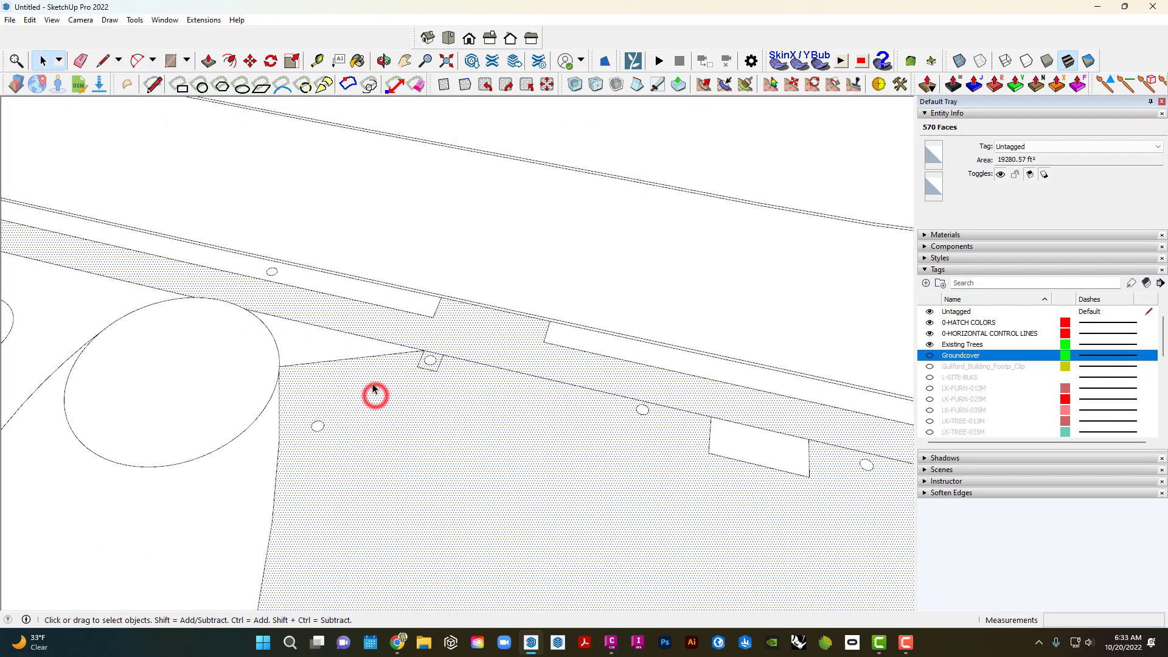
scroll(365, 365, "down", 4)
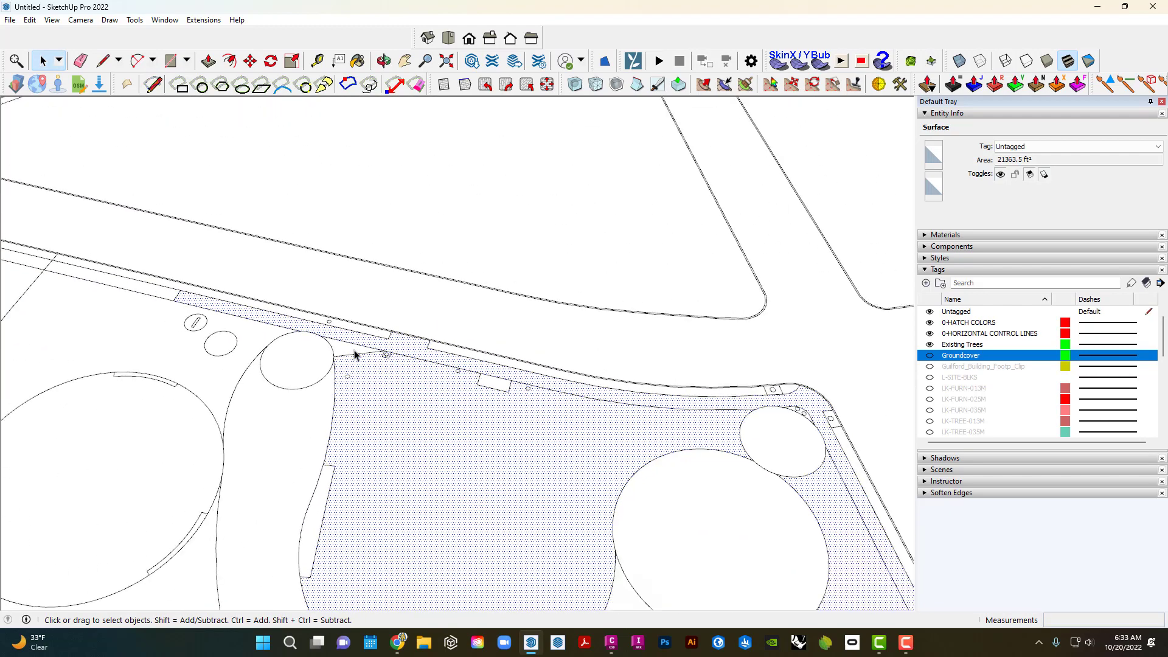
left_click(346, 348)
left_click(403, 382)
Draw a second dividing line across the planting area from the path edge to the curved walkway edge, and select the surfaces on both sides.
left_click(154, 84)
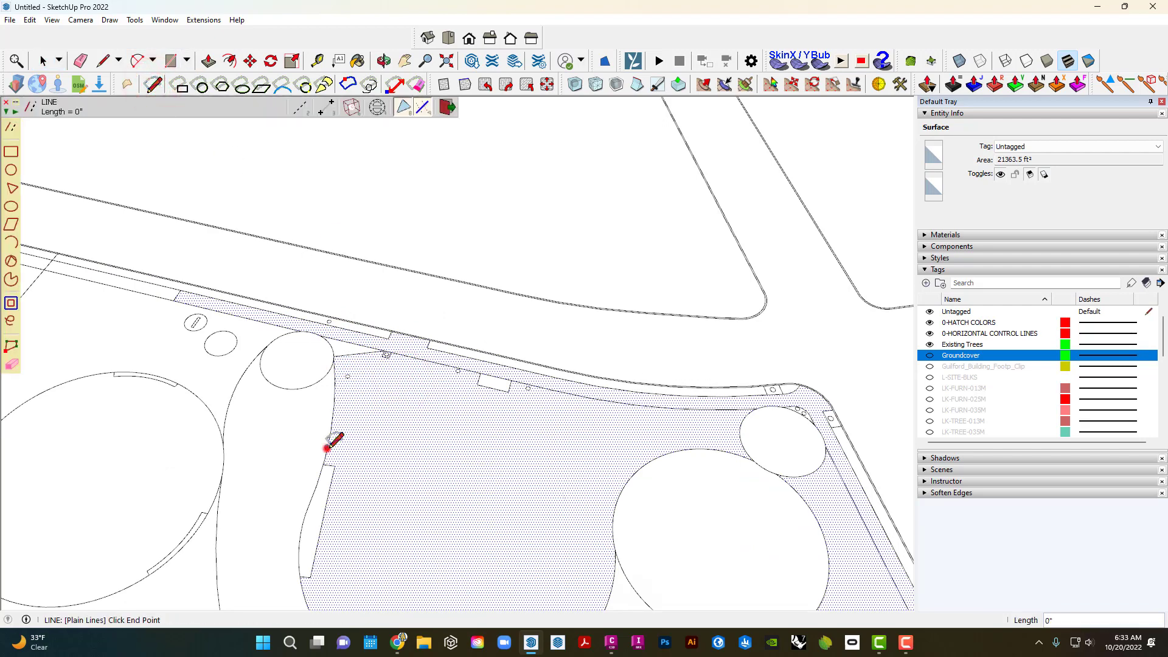
left_click(633, 405)
key("space")
left_click(404, 410)
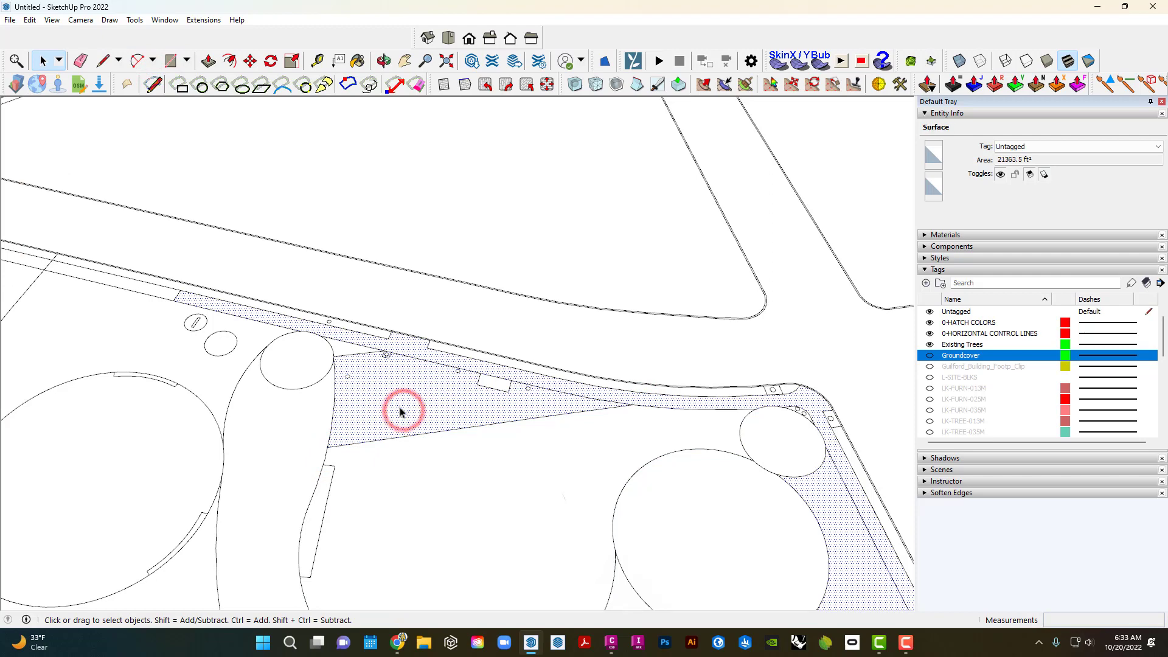
left_click(440, 472)
scroll(406, 405, "down", 3)
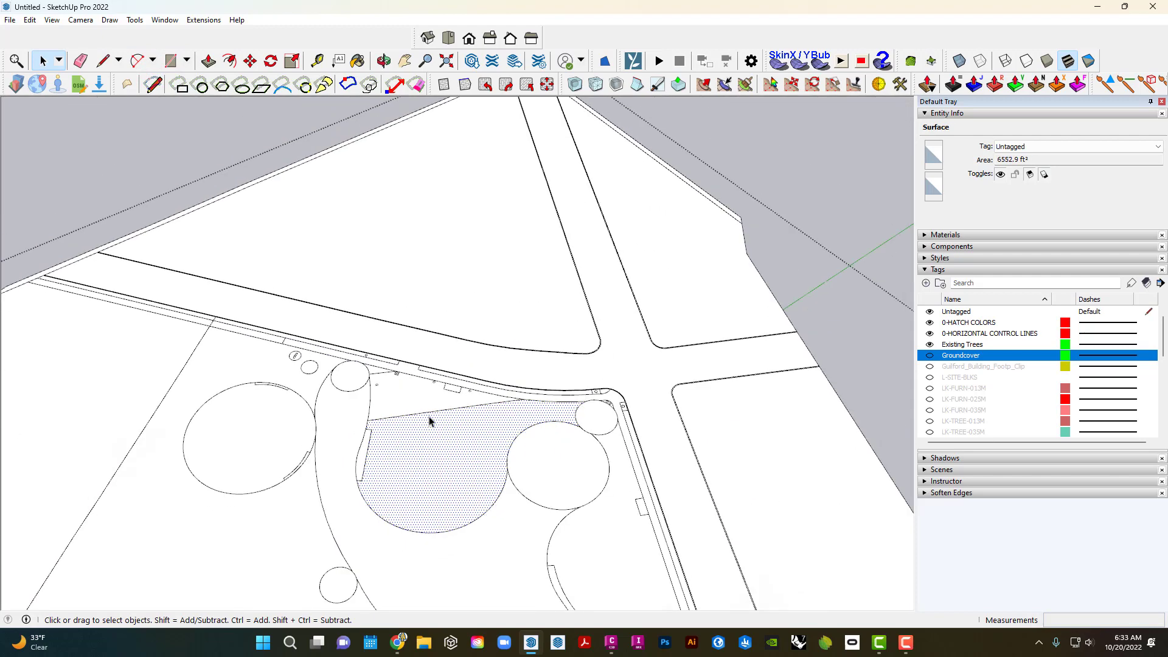
left_click(424, 405)
left_click(458, 438)
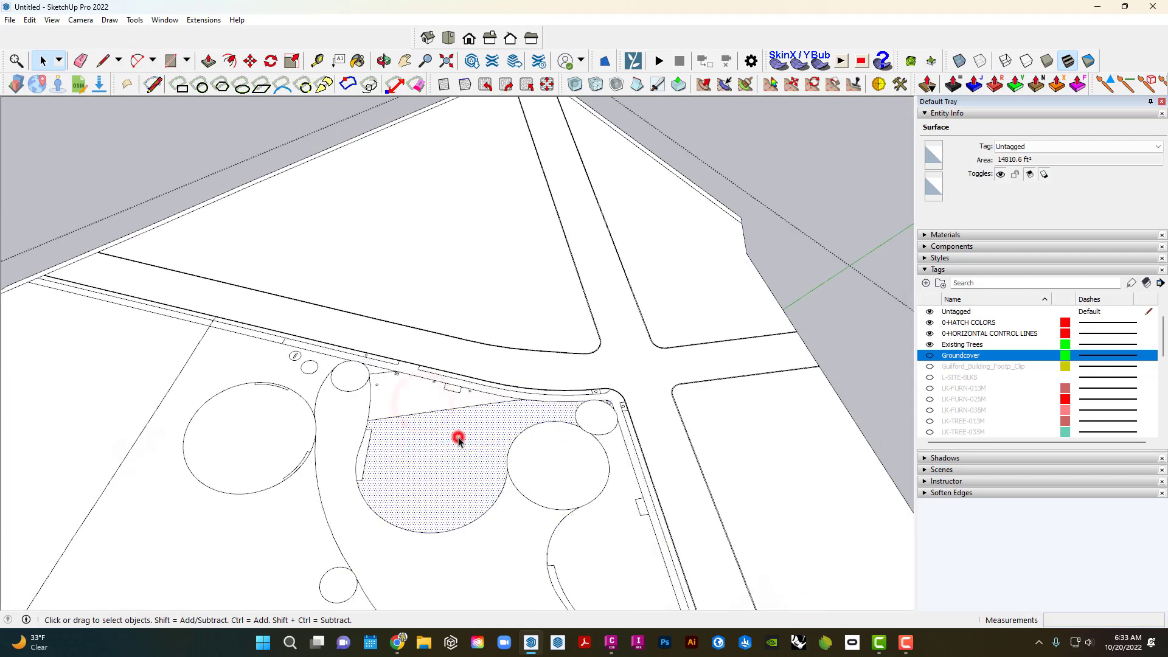
left_click(432, 402)
Inspect the walkway edge between the dividing line's end and the rectangular cutout, selecting the short edge segment beside the cutout.
scroll(487, 399, "up", 8)
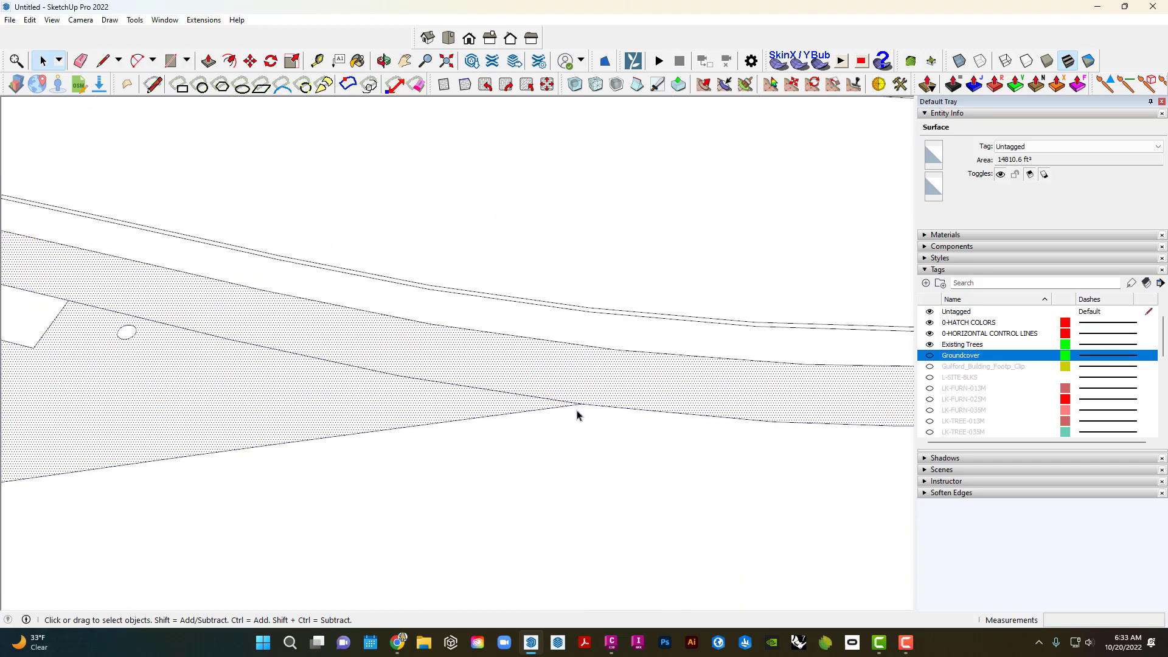
scroll(365, 362, "up", 5)
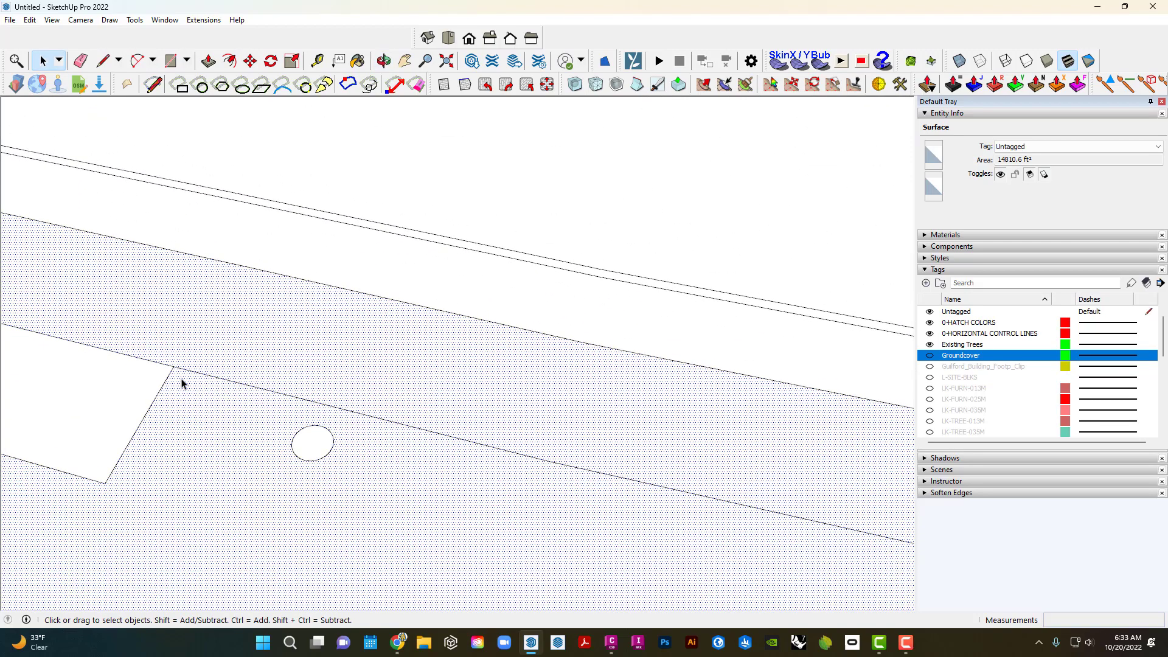
scroll(182, 375, "down", 6)
left_click(235, 383)
scroll(240, 386, "down", 3)
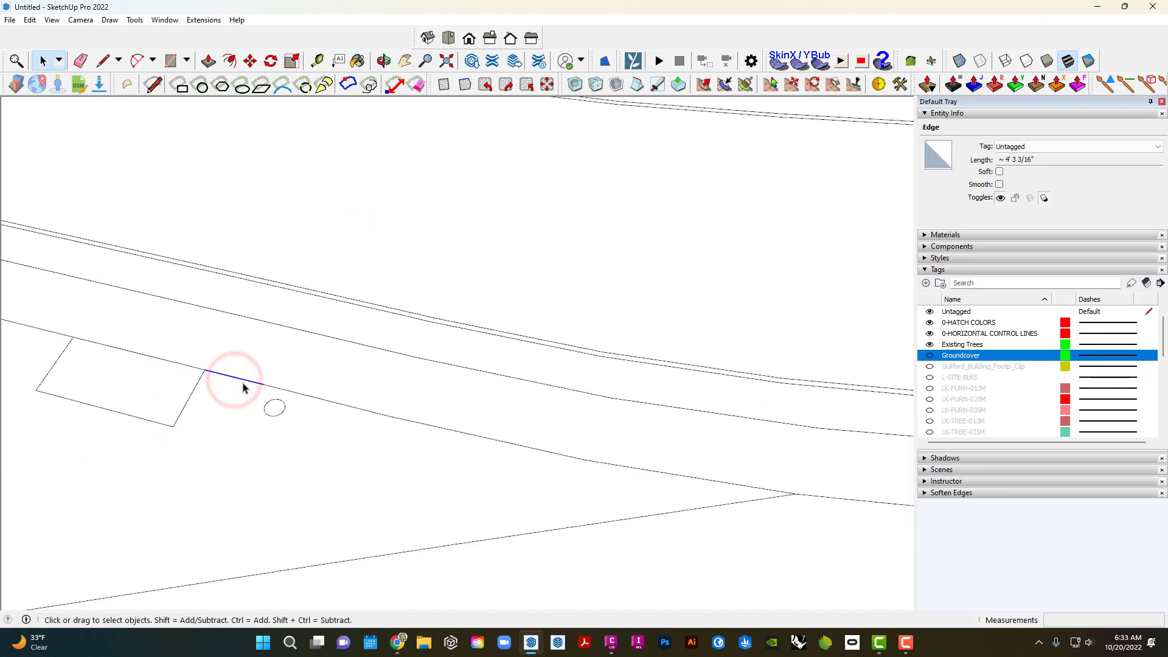
Inspect the walkway edge from the rectangular cutout to the small square, selecting the edge segment and the surface on both sides of it.
scroll(268, 395, "down", 2)
scroll(306, 395, "down", 3)
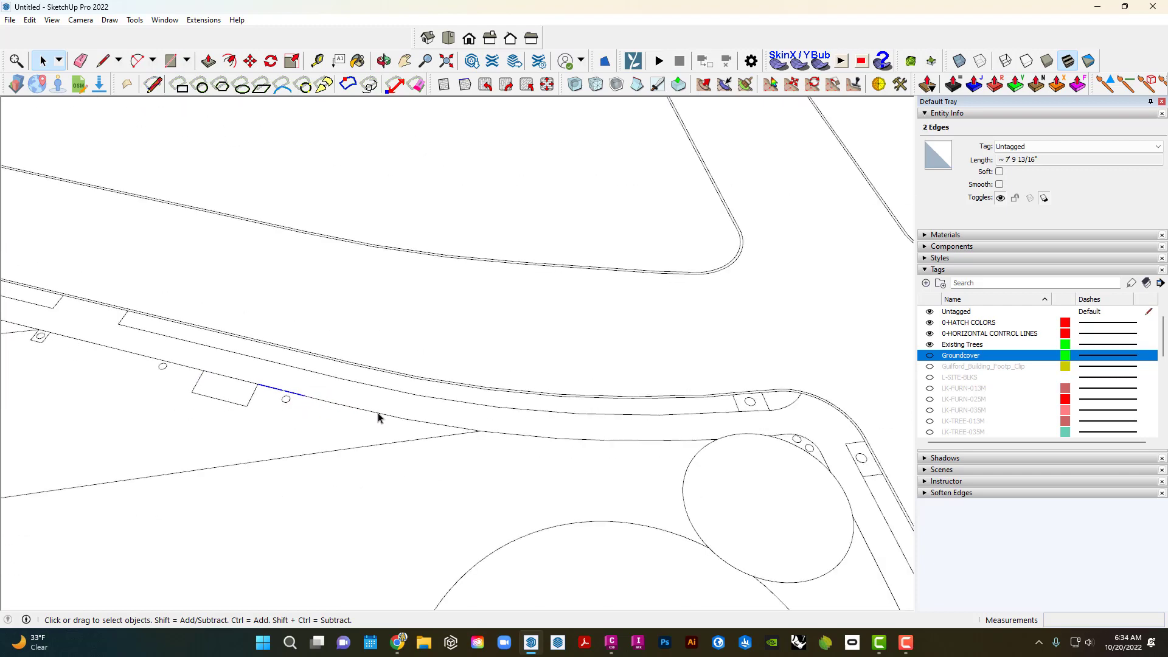
left_click(419, 418)
middle_click_drag(183, 366, 459, 439, "shift")
scroll(316, 396, "up", 3)
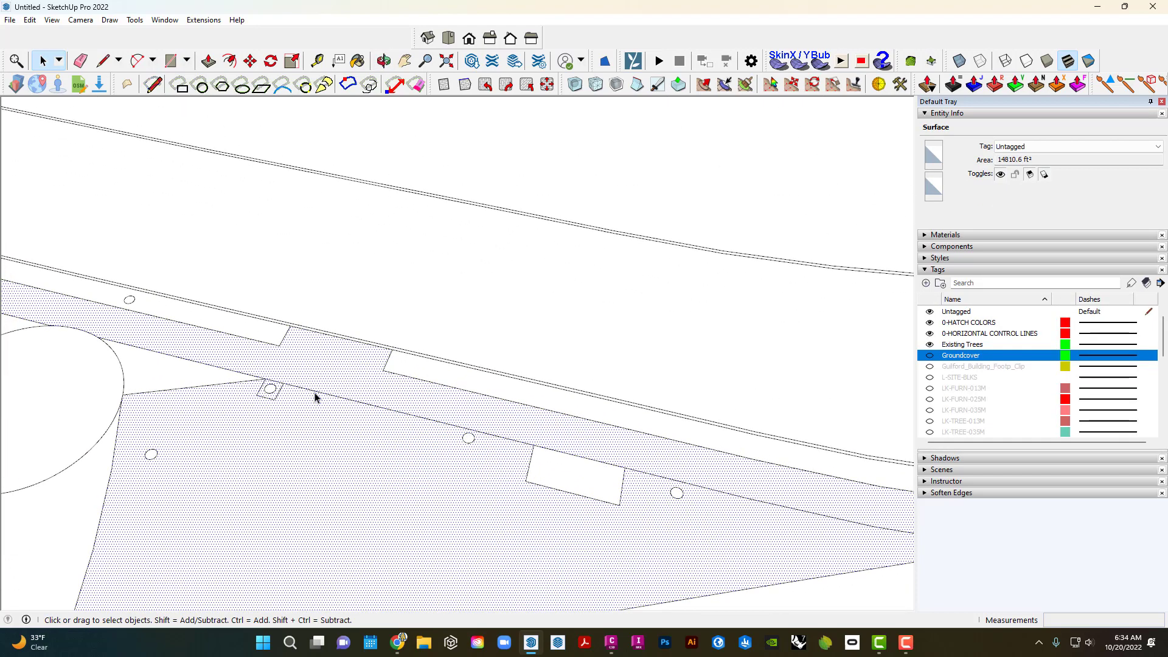
left_click(314, 391)
scroll(285, 389, "up", 8)
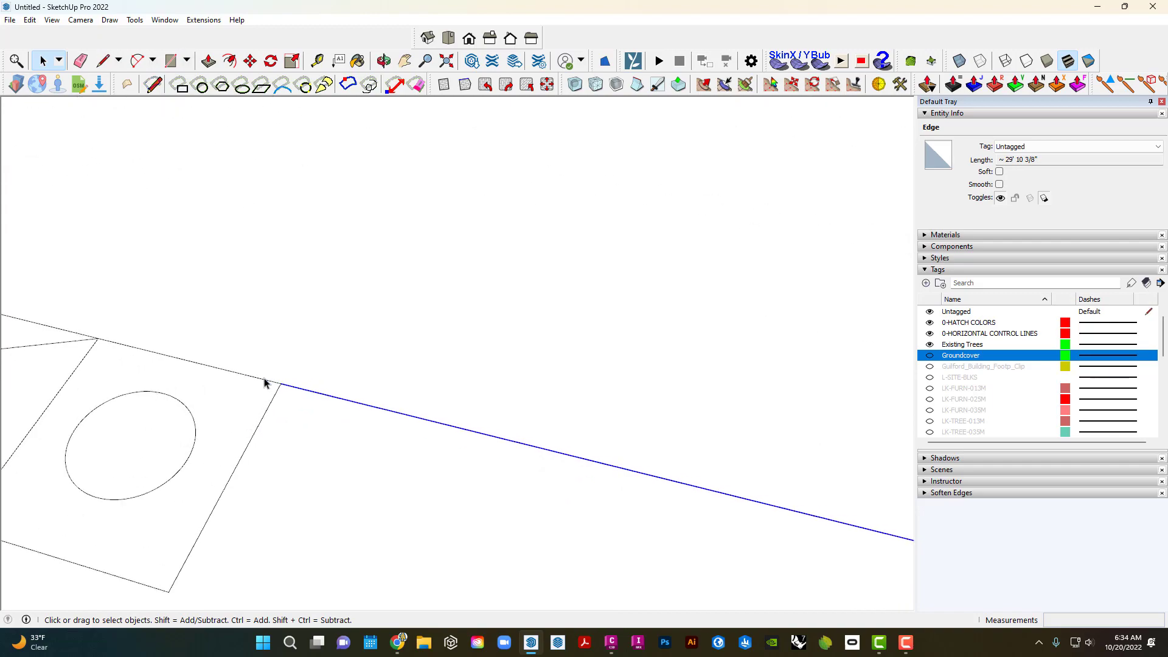
left_click(310, 353)
scroll(198, 347, "down", 8)
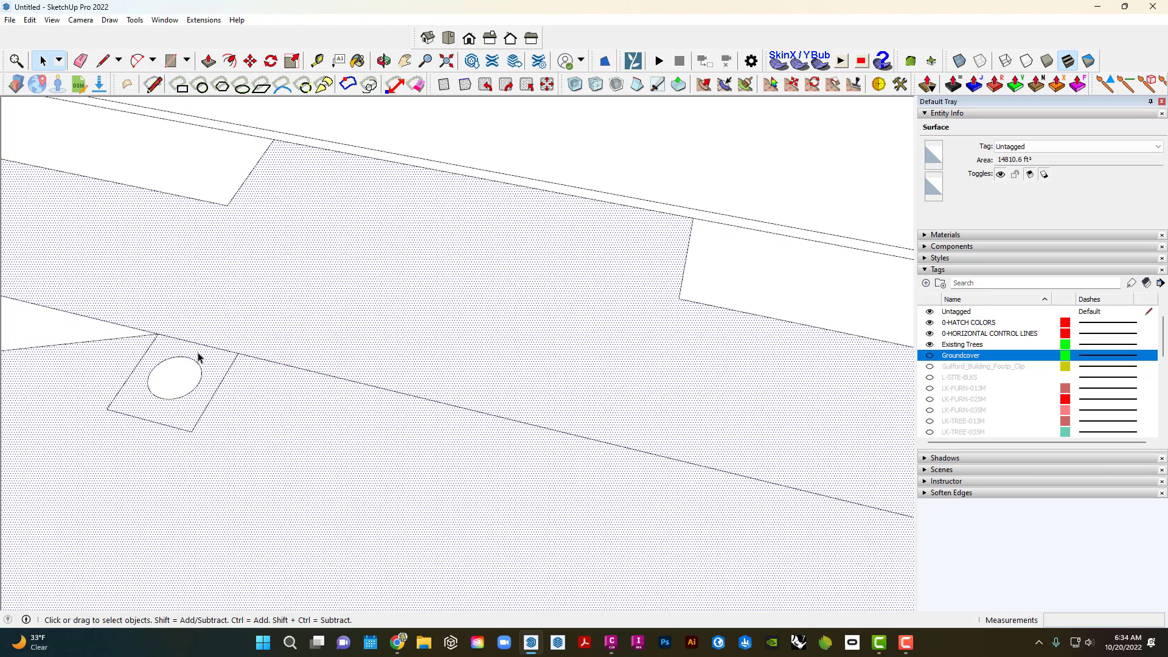
scroll(227, 377, "down", 2)
scroll(254, 318, "down", 2)
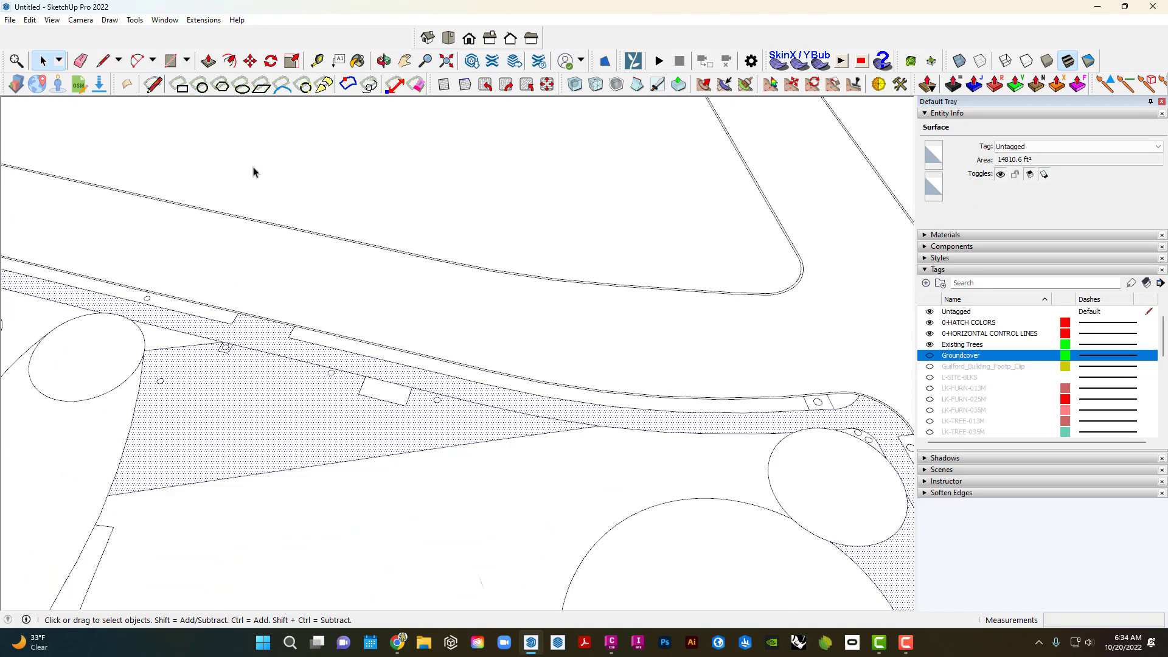
Try a plain line and a construction line across the planting area from the walkway edge to the lower diagonal edge.
left_click(155, 89)
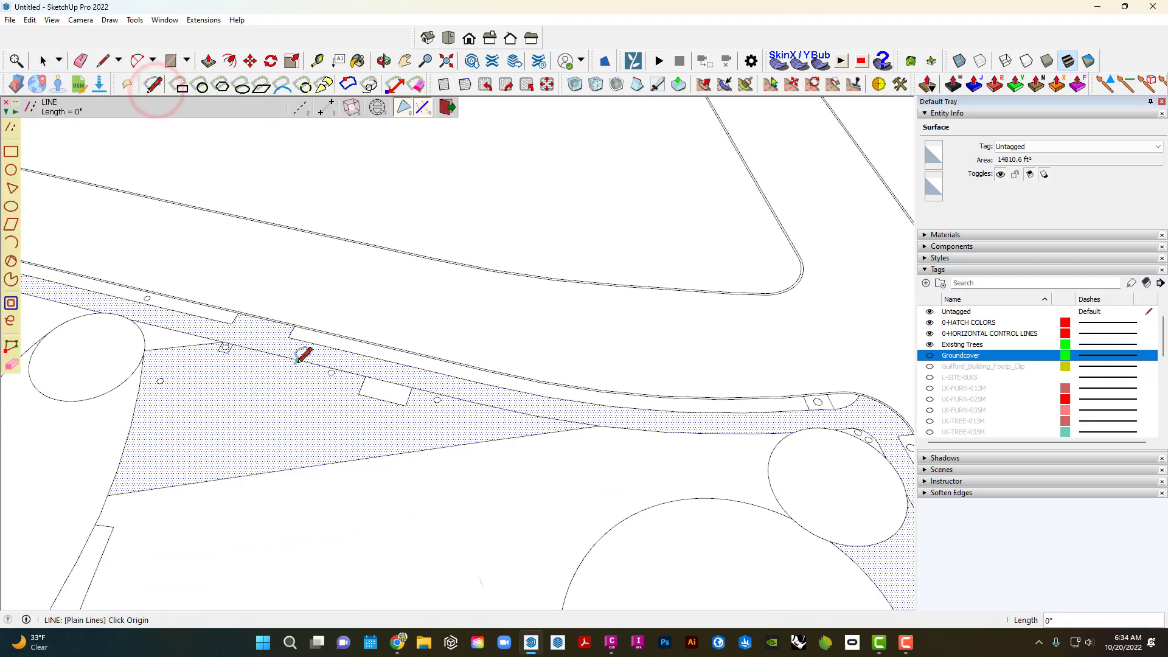
left_click(323, 464)
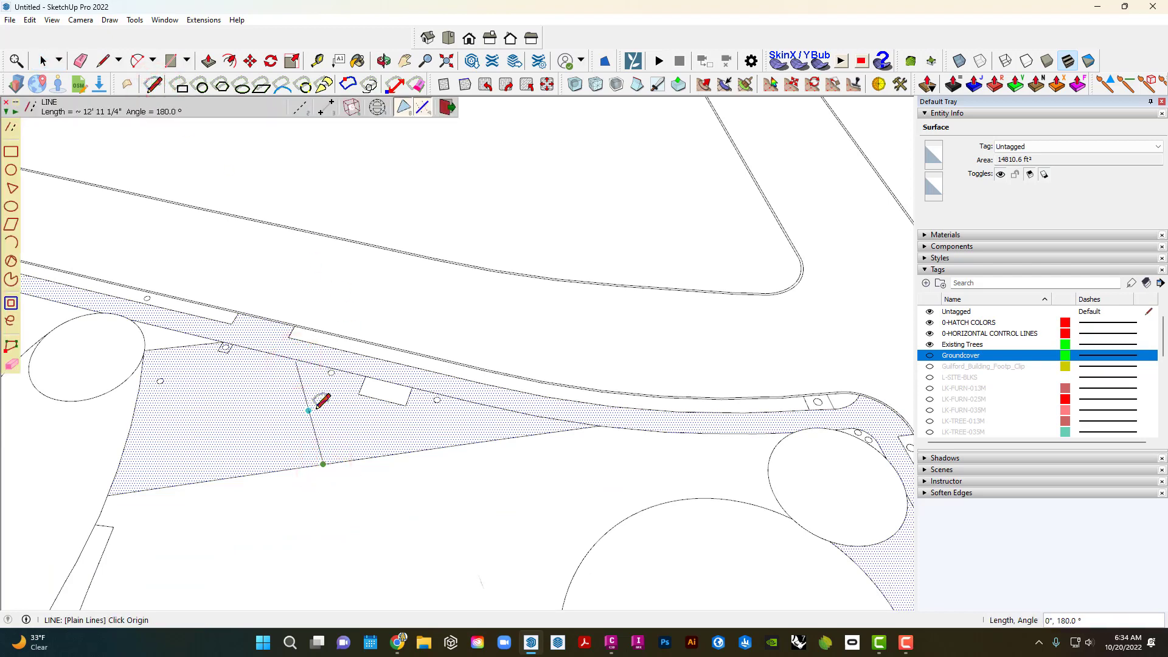
key("ctrl+z")
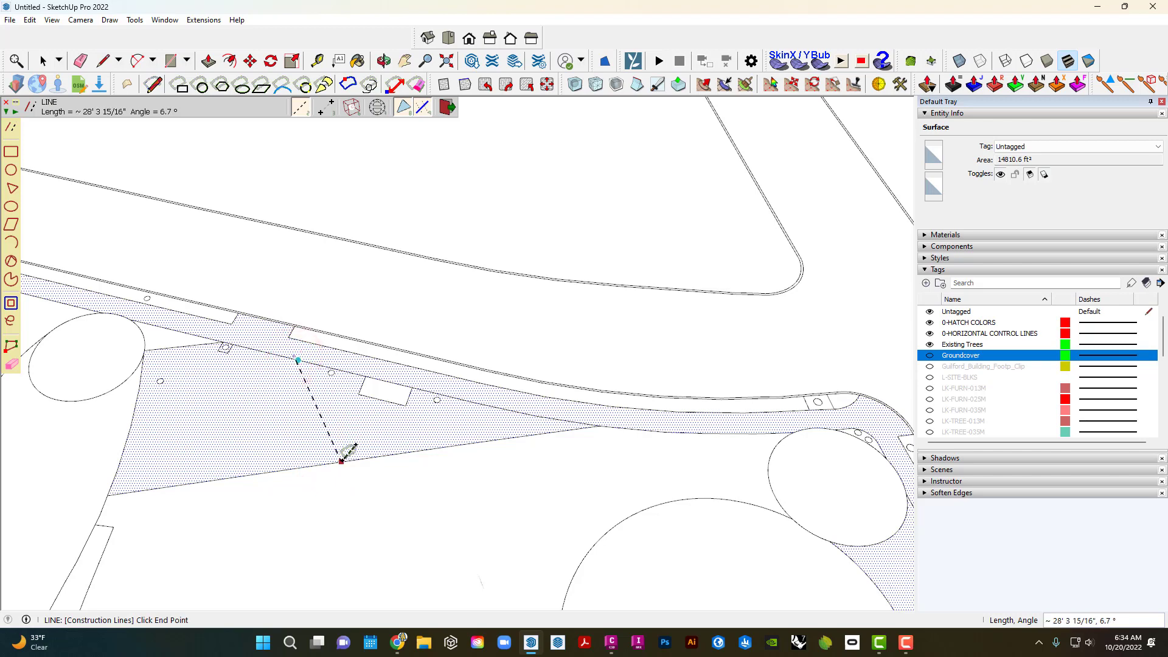
left_click(341, 463)
key("space")
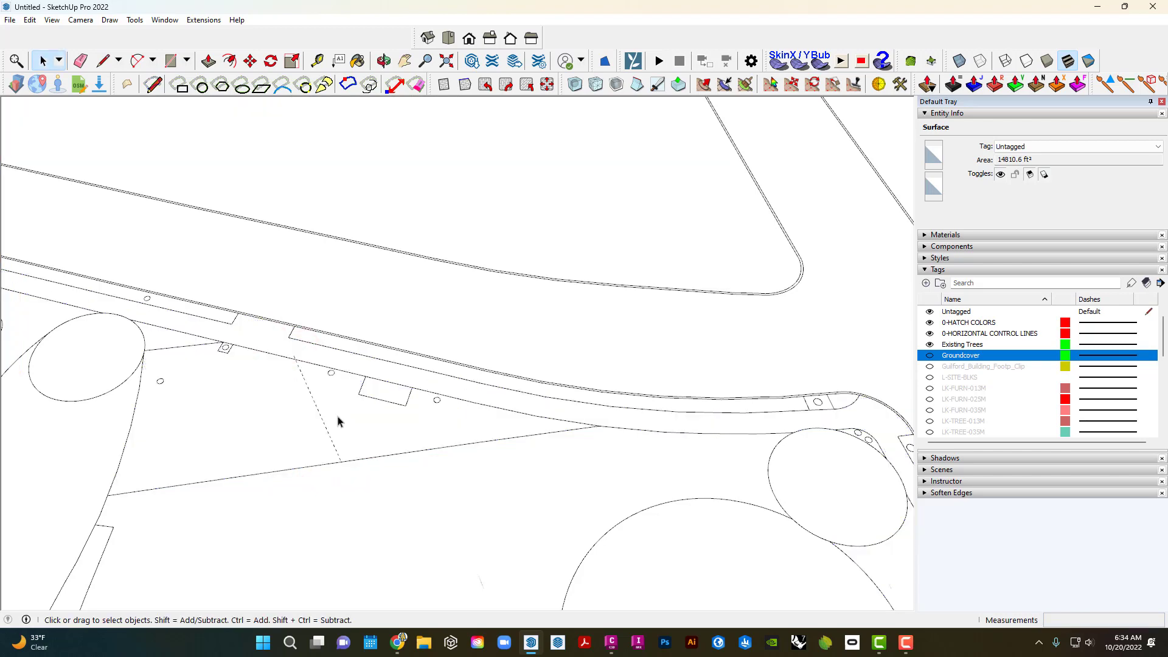
left_click(302, 372)
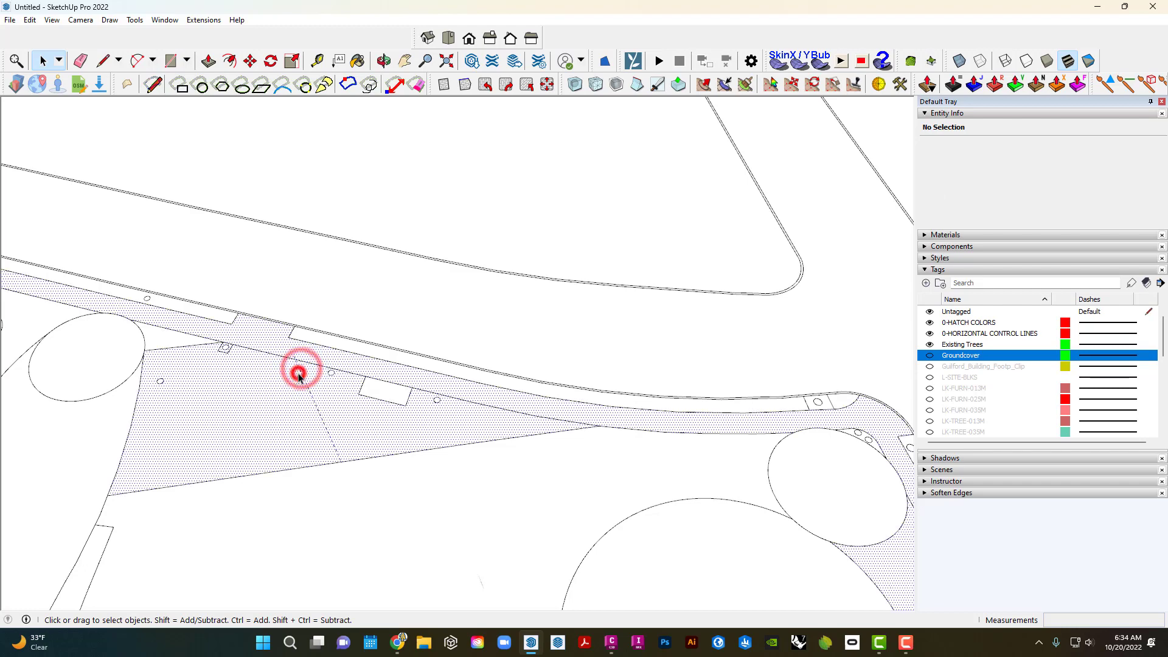
left_click(300, 371)
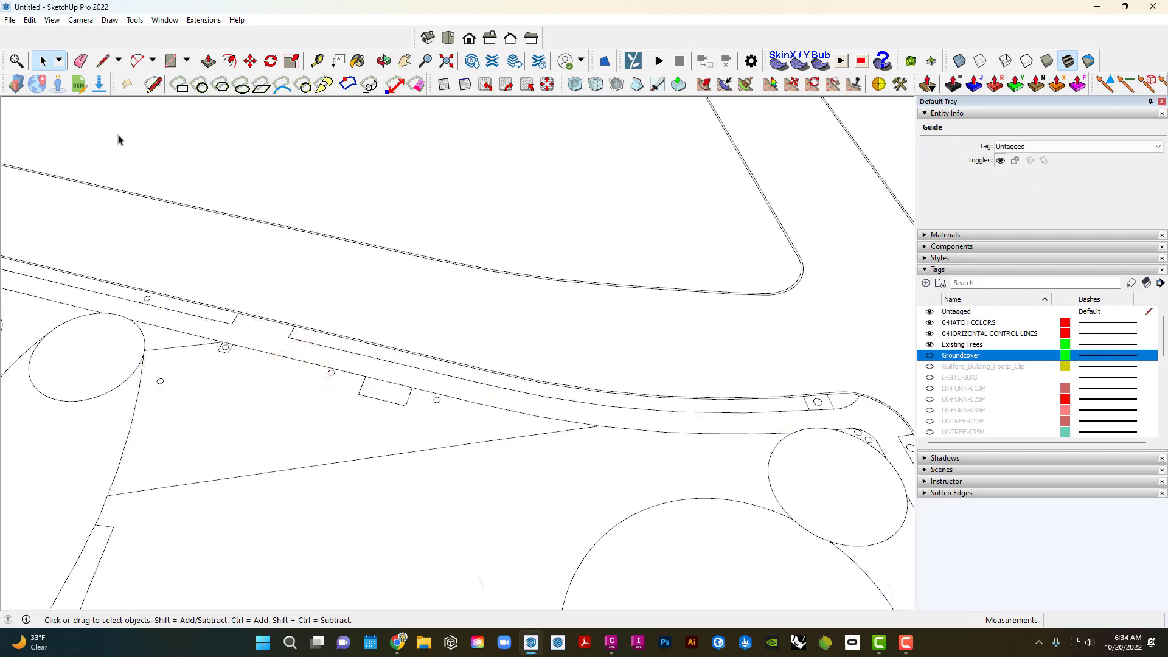
key("Delete")
Draw plain lines from near the walkway edge to the lower diagonal edge and back to the curved walkway edge, and select the surrounding surfaces.
left_click(153, 85)
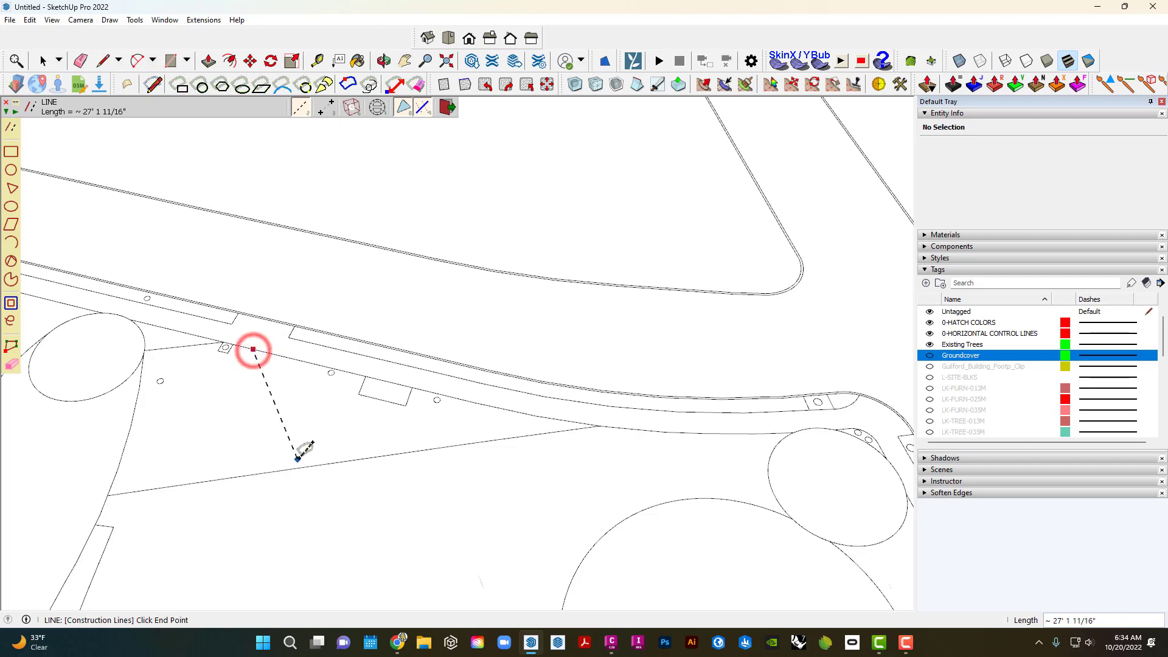
left_click(148, 88)
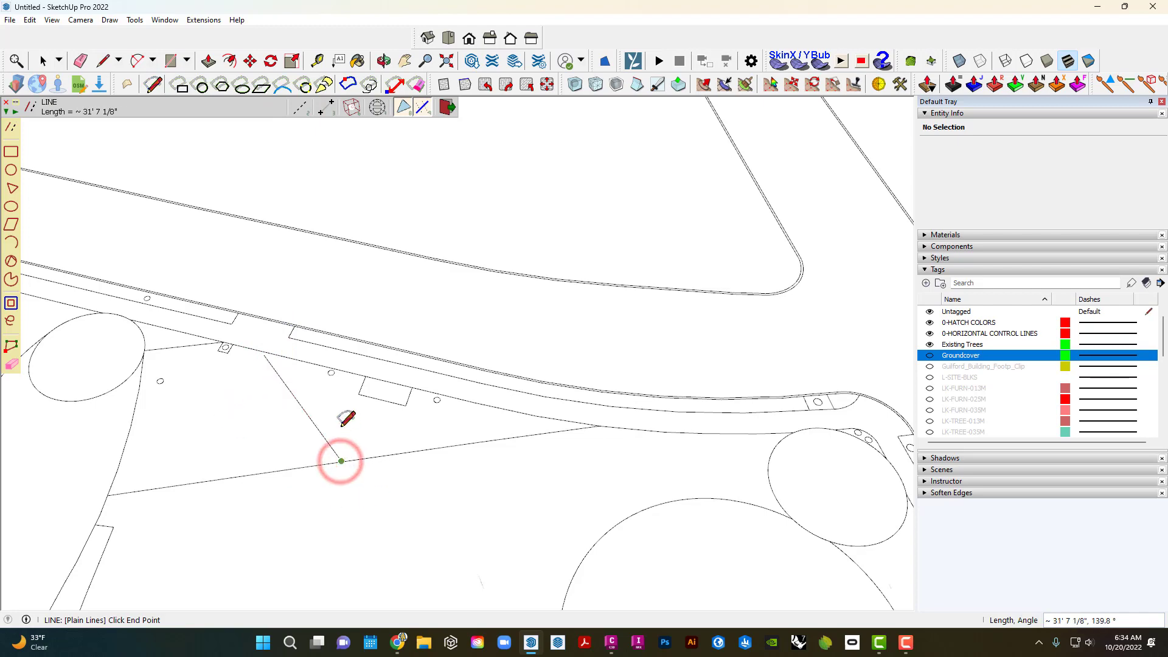
left_click(481, 404)
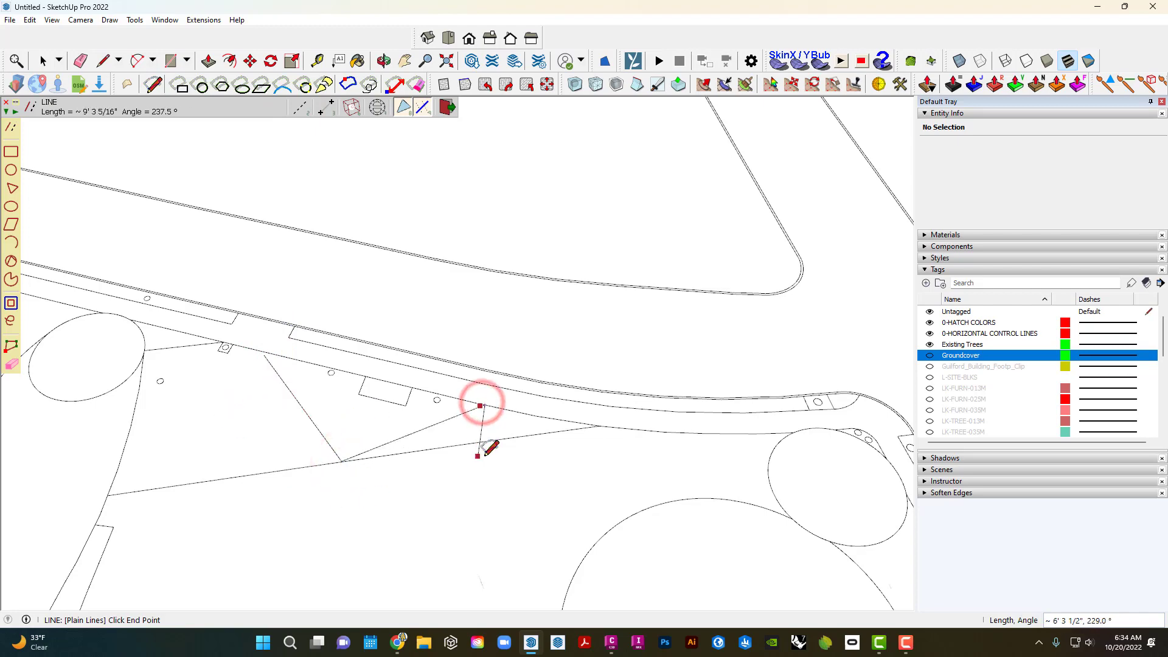
key("space")
left_click(485, 430)
left_click(357, 420)
left_click(241, 384)
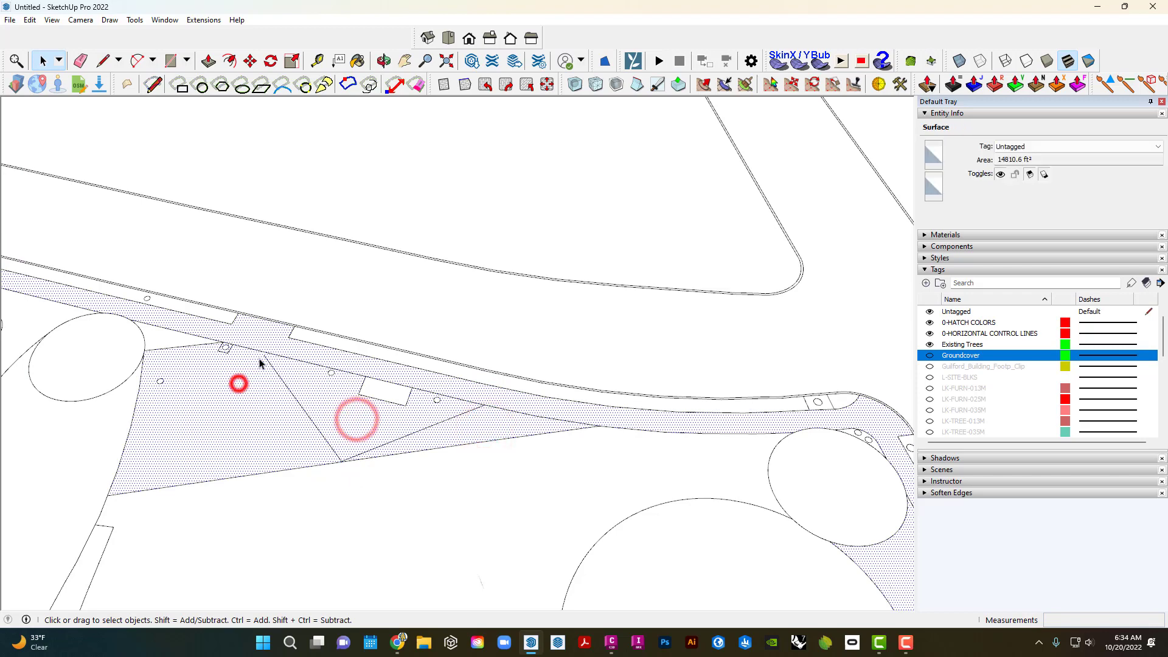
Replace the first dividing line with one from the walkway edge beside the small square to the lower diagonal edge, and select the adjoining surfaces.
left_click(267, 353)
key("Delete")
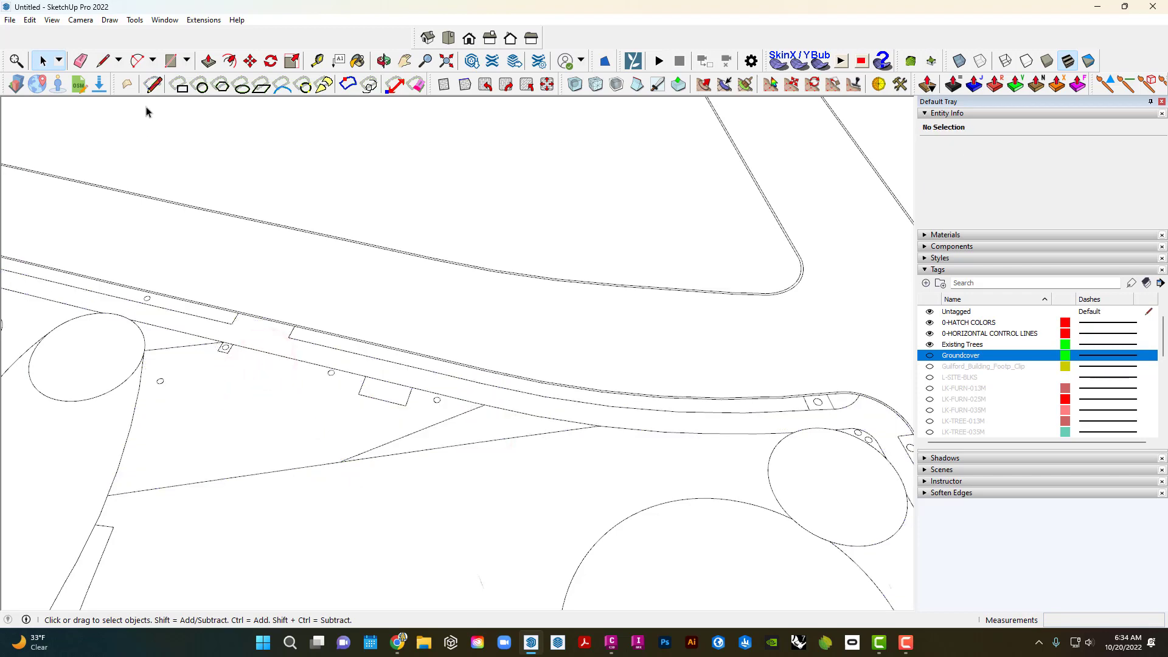
left_click(152, 84)
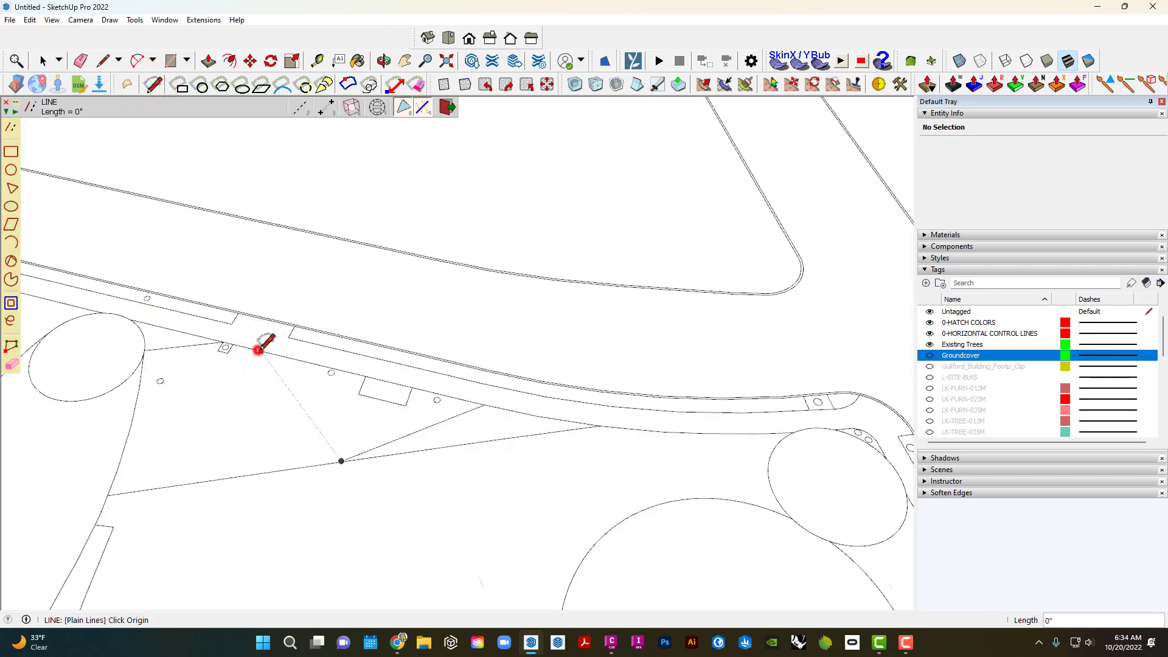
left_click(261, 351)
left_click(298, 467)
key("space")
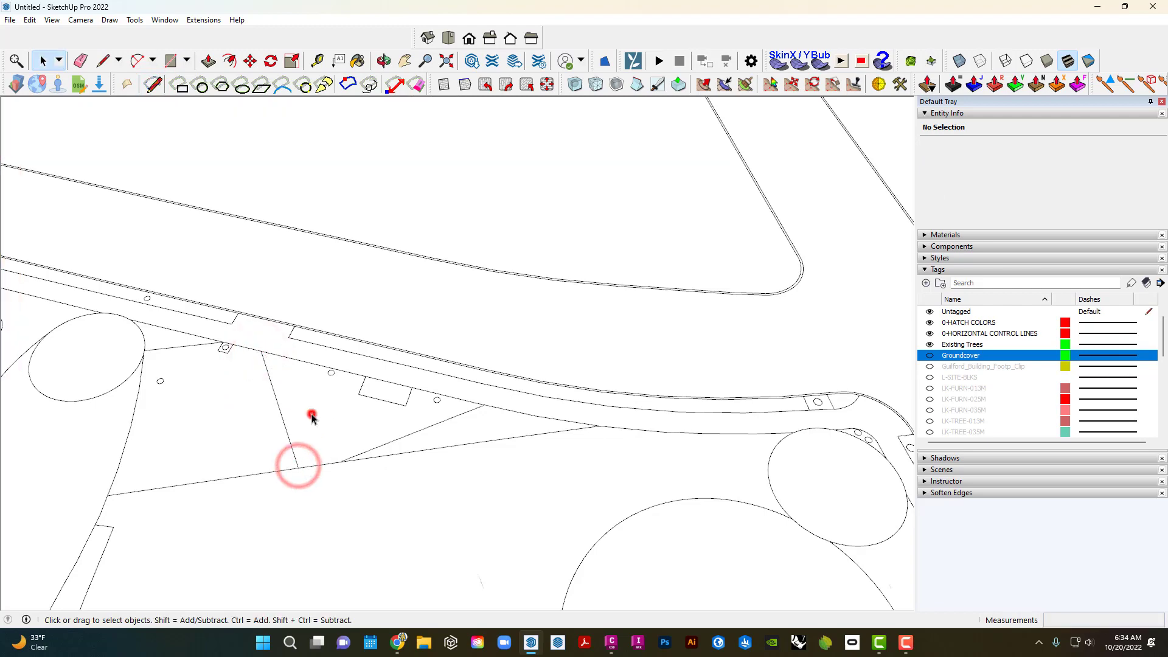
left_click(311, 413)
left_click(243, 425)
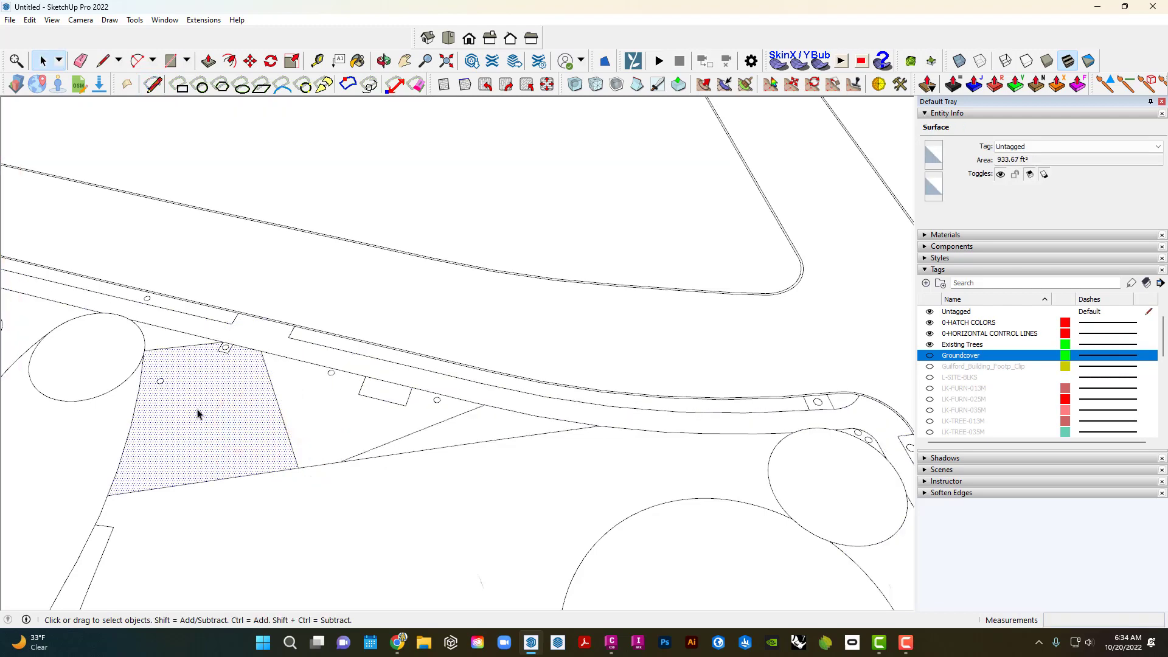
Erase the edge between the large circle and small square and the diagonal edge below it, and select the surface beyond the dividing line.
key("e")
left_click(169, 350)
left_click(227, 469)
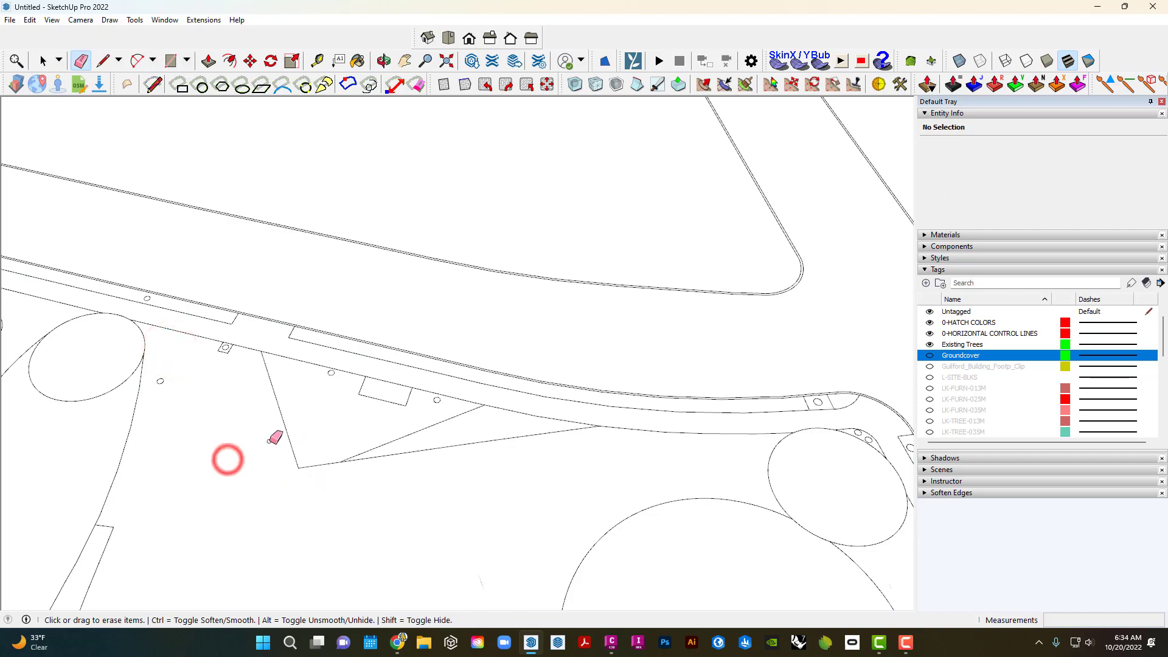
key("space")
left_click(296, 417)
scroll(490, 386, "down", 10)
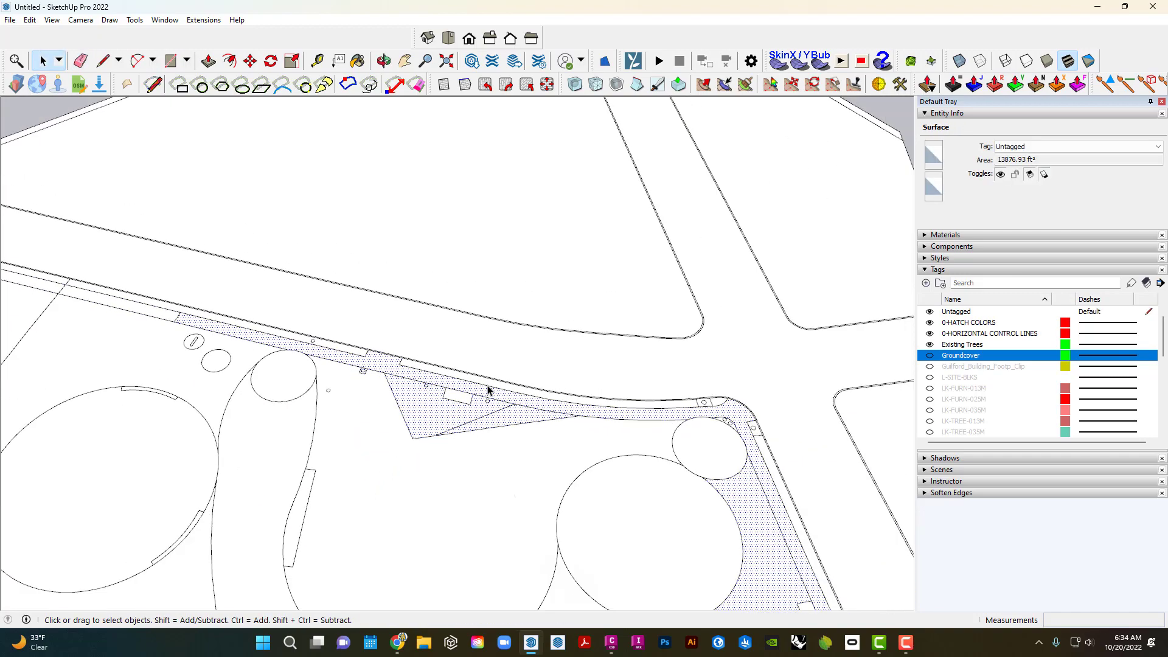
Draw a short dividing line across the curved walkway just before the street corner, and select the surfaces on each side of it.
scroll(489, 388, "down", 2)
scroll(493, 389, "up", 8)
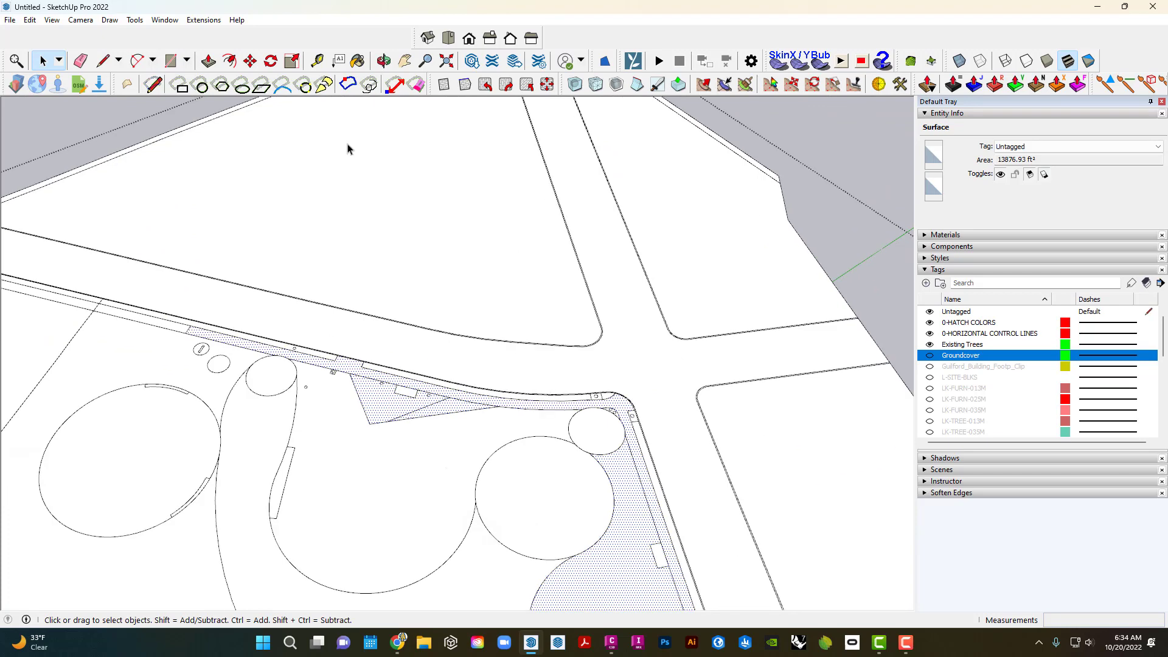
left_click(153, 84)
scroll(539, 386, "up", 4)
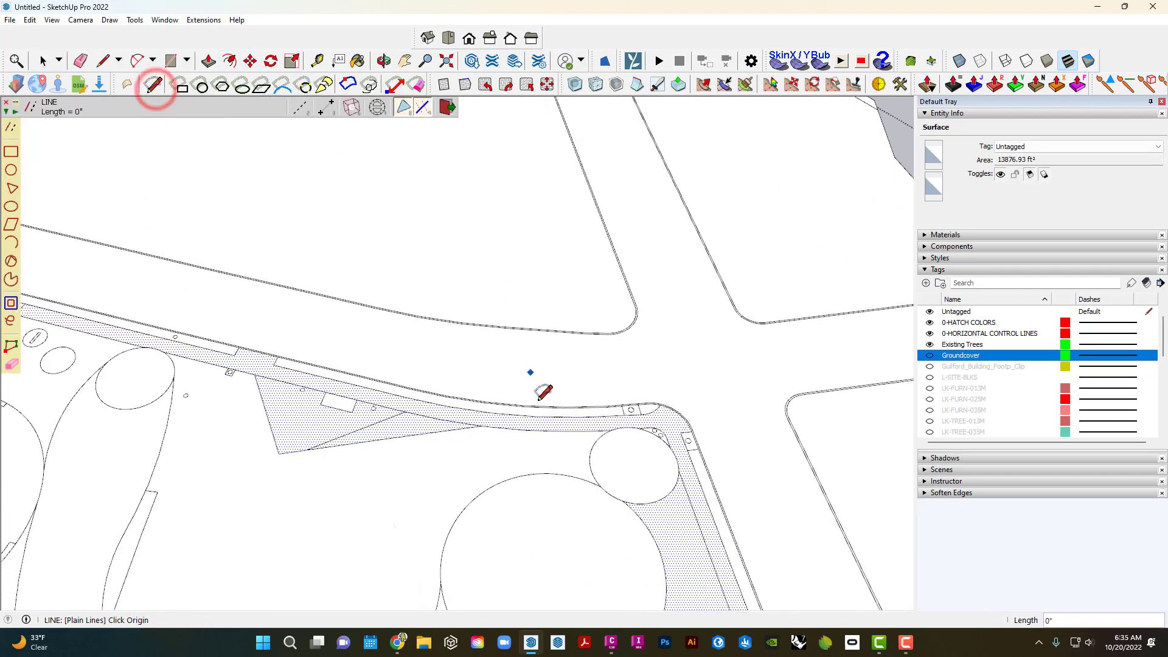
left_click(567, 420)
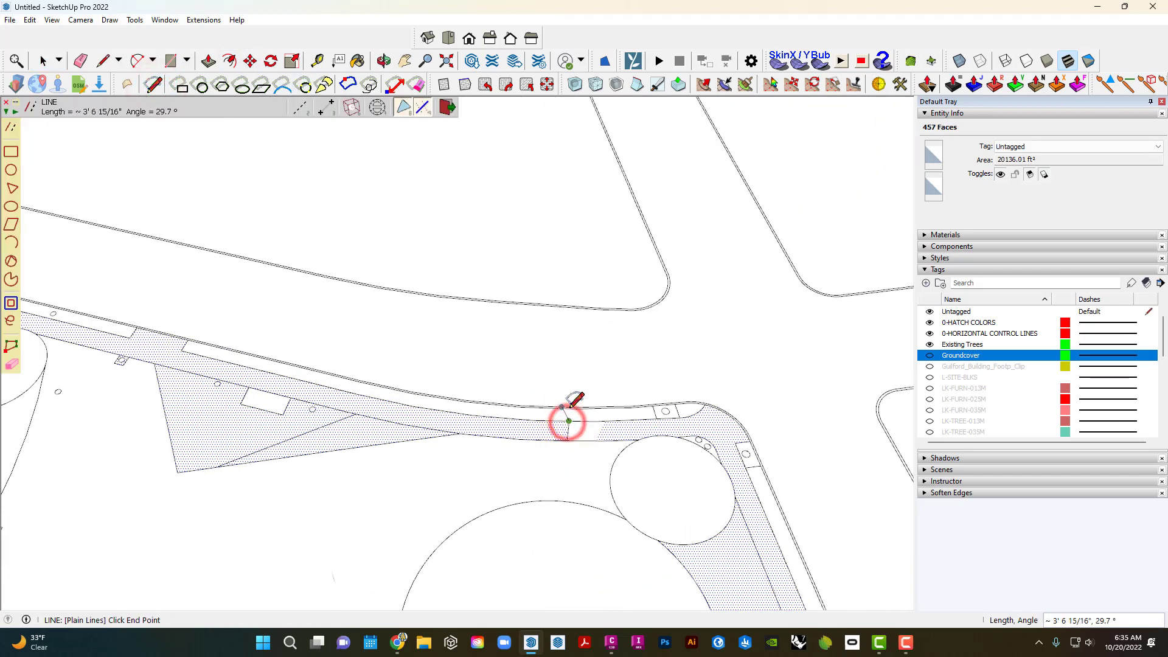
key("space")
left_click(555, 457)
left_click(547, 428)
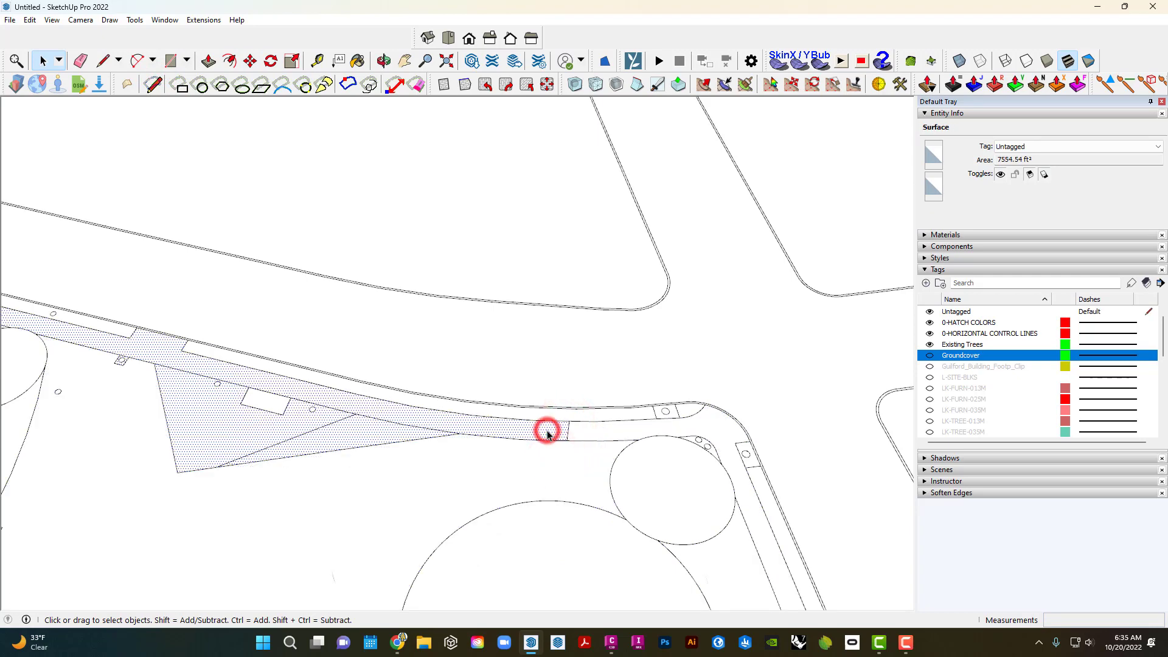
left_click(607, 440)
scroll(473, 366, "down", 4)
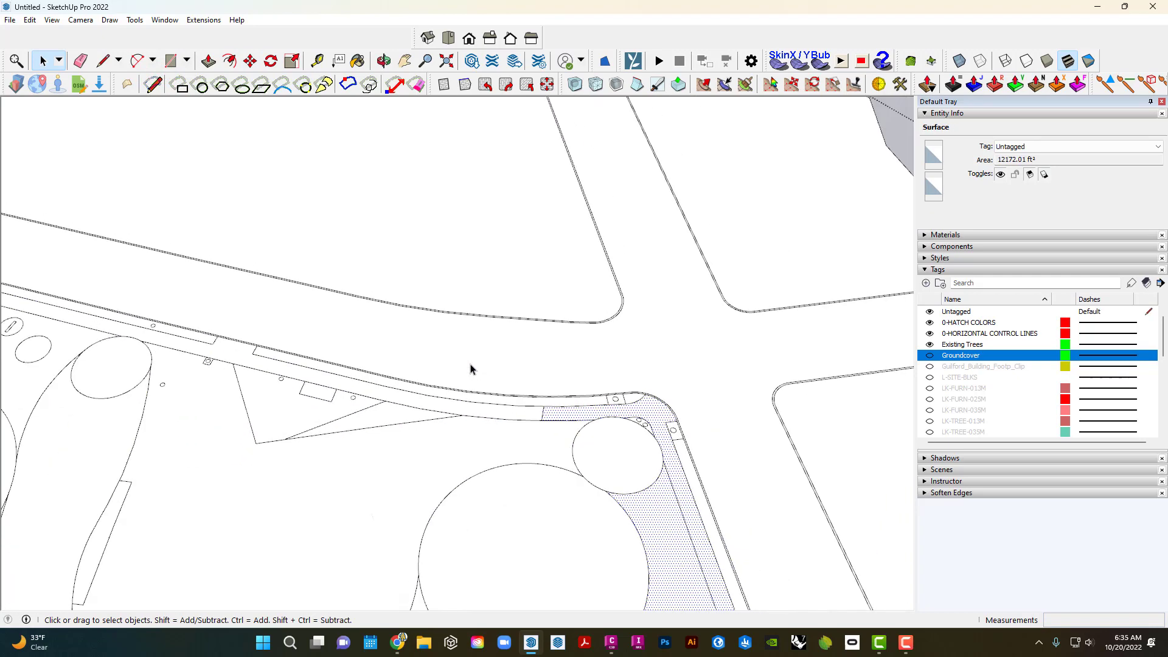
Check the large planting surface and the walkway surface, and select the small circle beside the rectangular cutout.
left_click(475, 412)
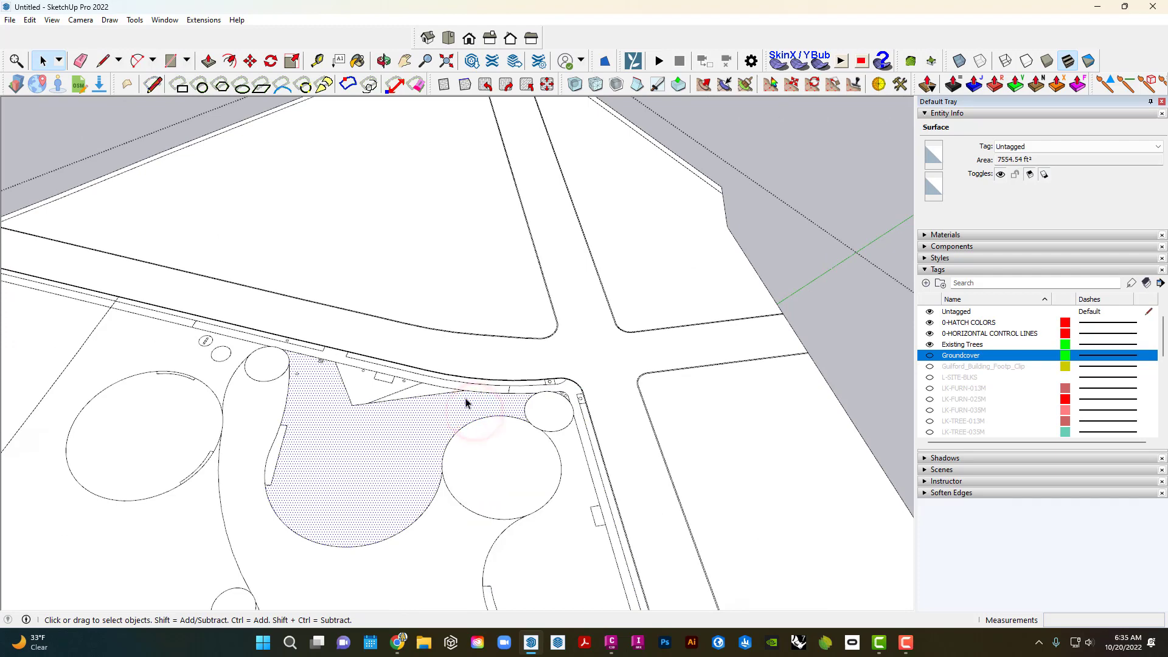
scroll(471, 399, "up", 3)
left_click(472, 383)
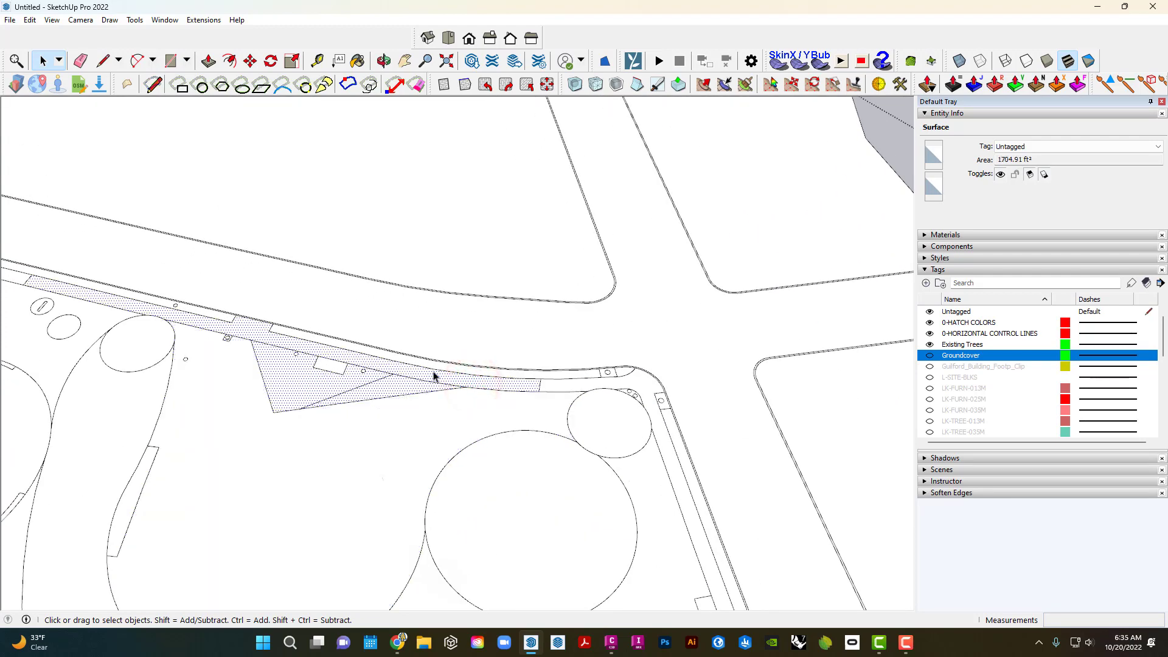
scroll(434, 375, "up", 3)
scroll(245, 345, "up", 3)
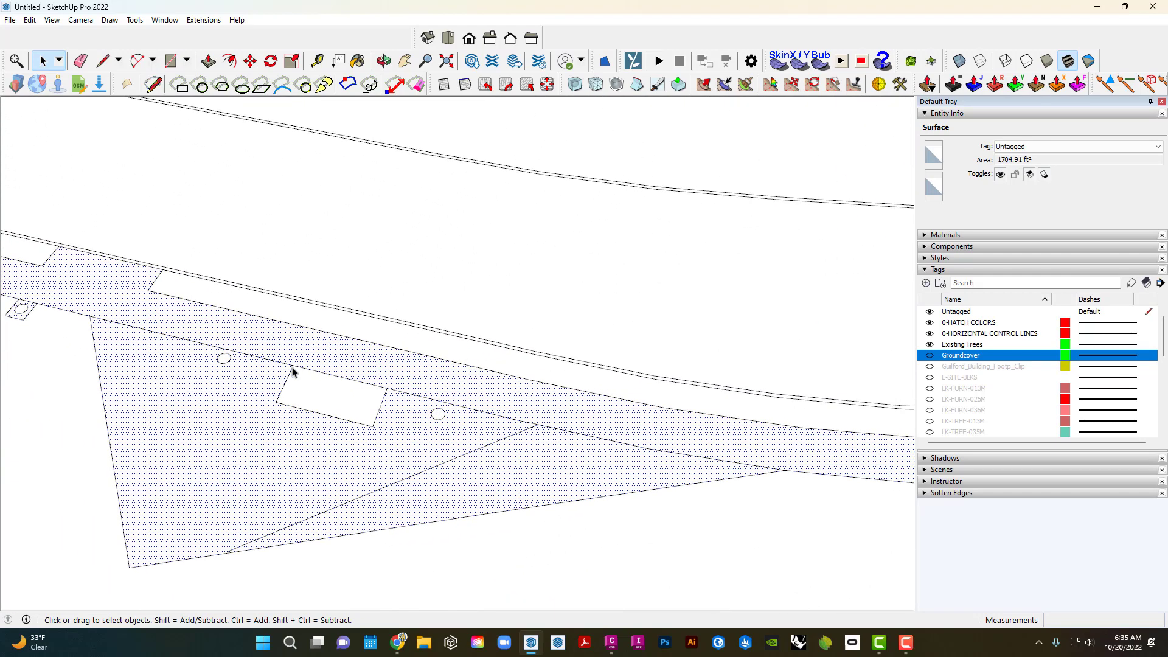
scroll(291, 373, "up", 4)
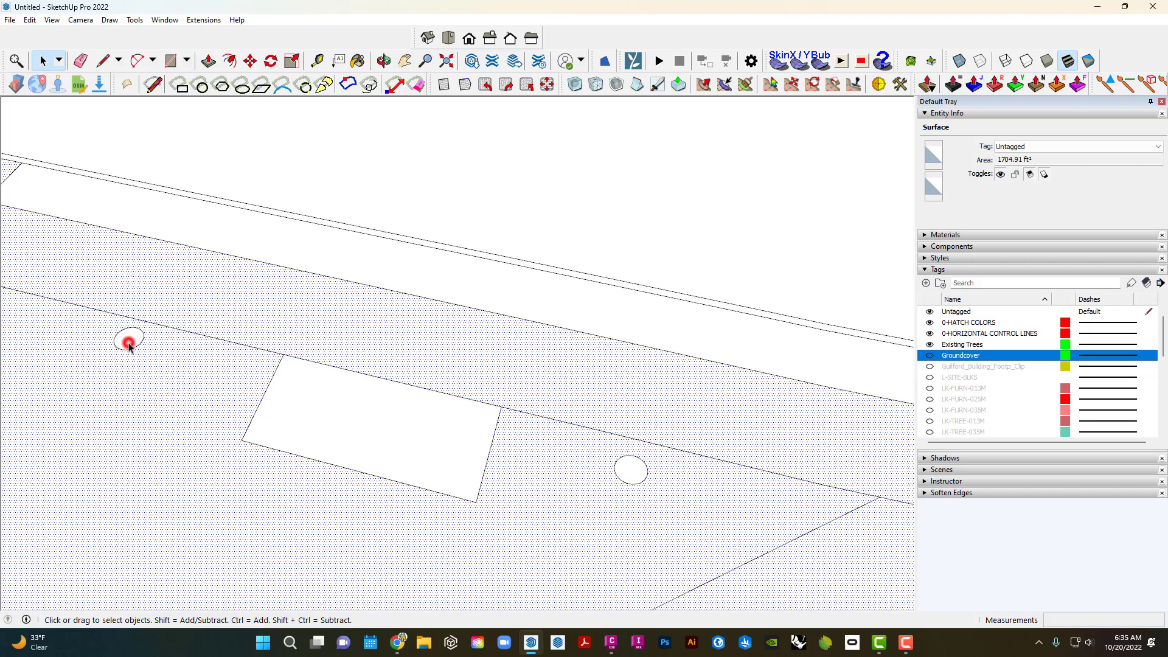
left_click(128, 345)
scroll(129, 345, "down", 1)
Draw a dividing line from the walkway edge between the small circle and rectangular cutout to the diagonal line, and select the resulting surfaces.
left_click(154, 85)
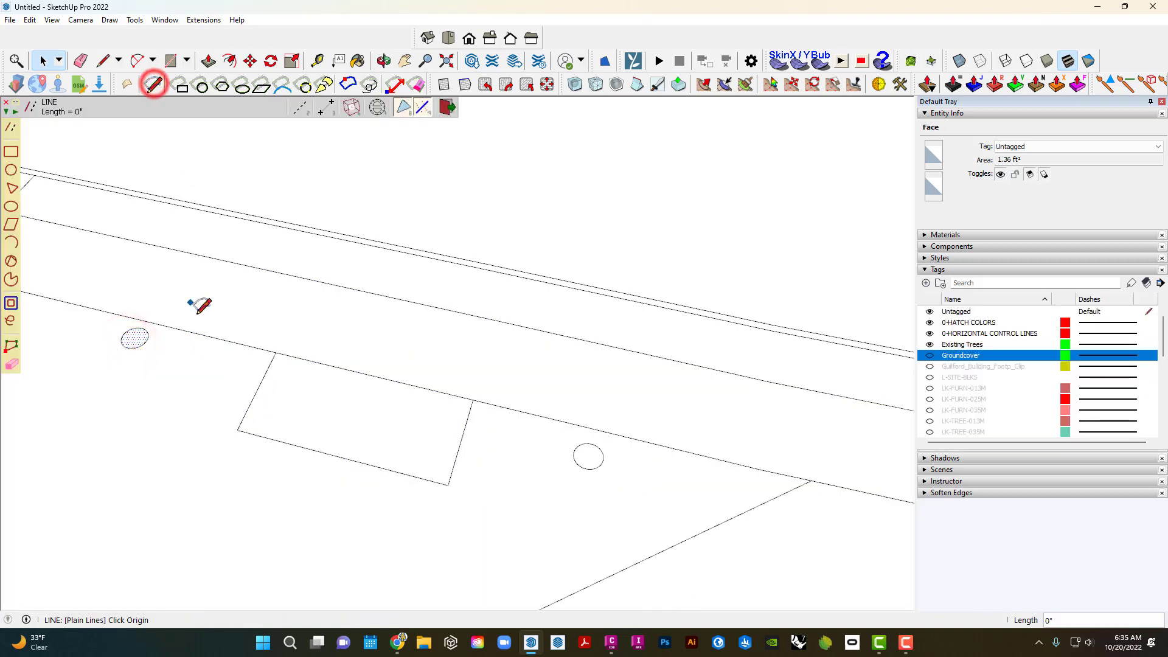
scroll(197, 312, "down", 2)
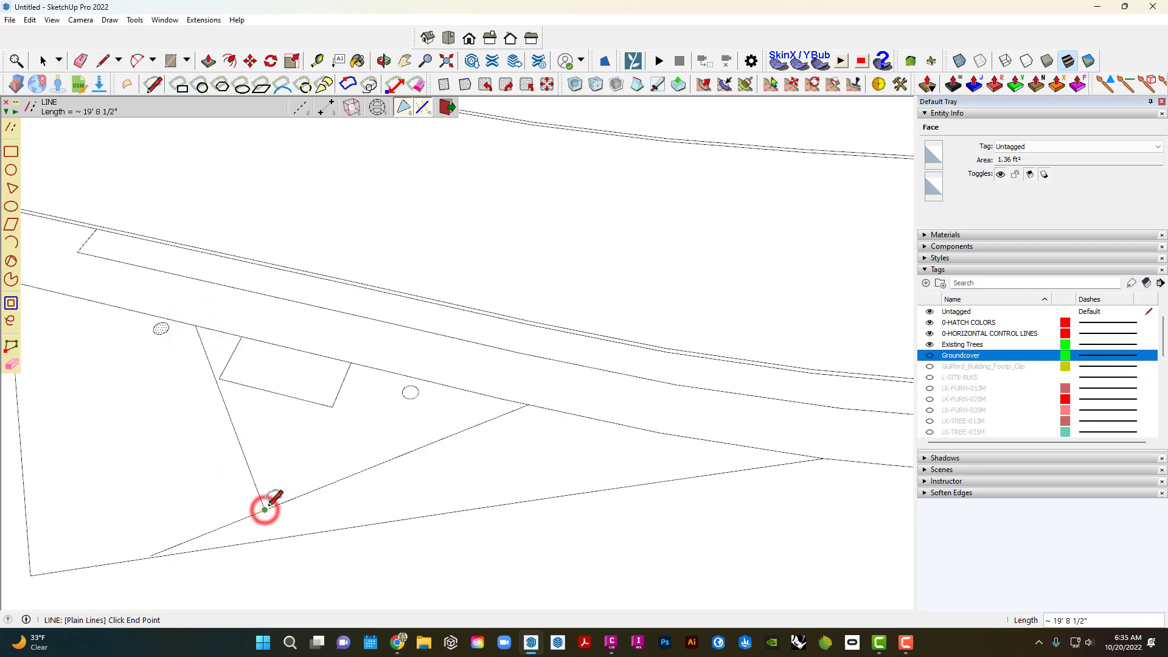
left_click(265, 510)
key("space")
left_click(278, 477)
left_click(201, 456)
scroll(227, 478, "down", 1)
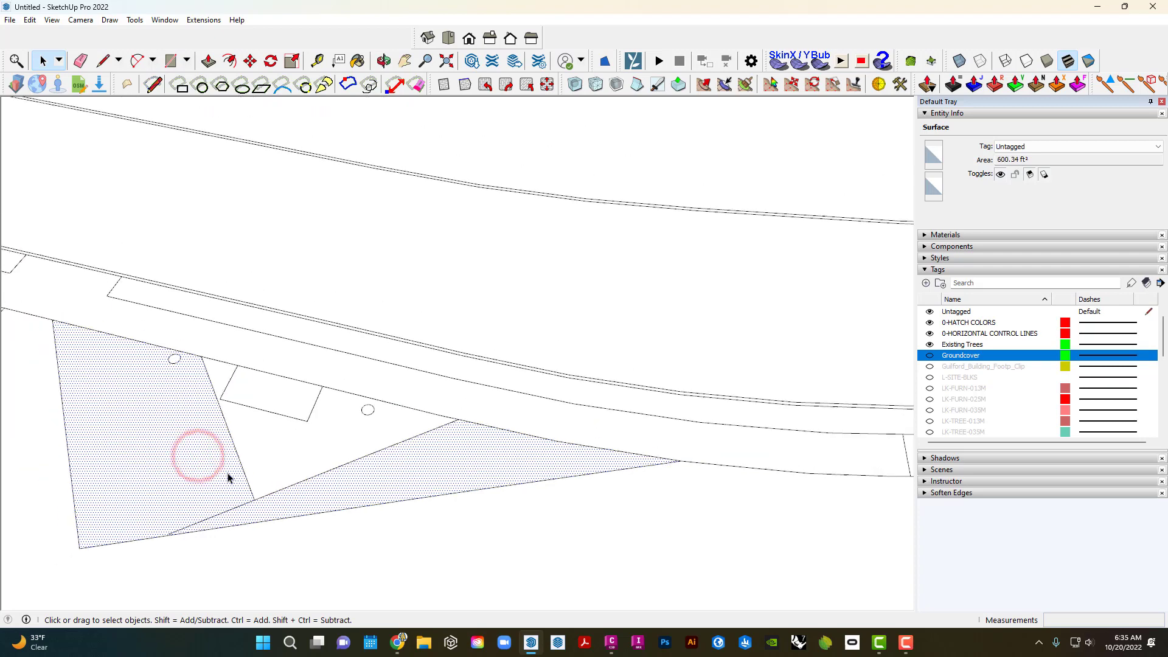
Select the walkway strip, the large planting surface and the triangular piece in turn to check that they are separate.
scroll(229, 390, "down", 2)
left_click(231, 381)
scroll(230, 391, "down", 3)
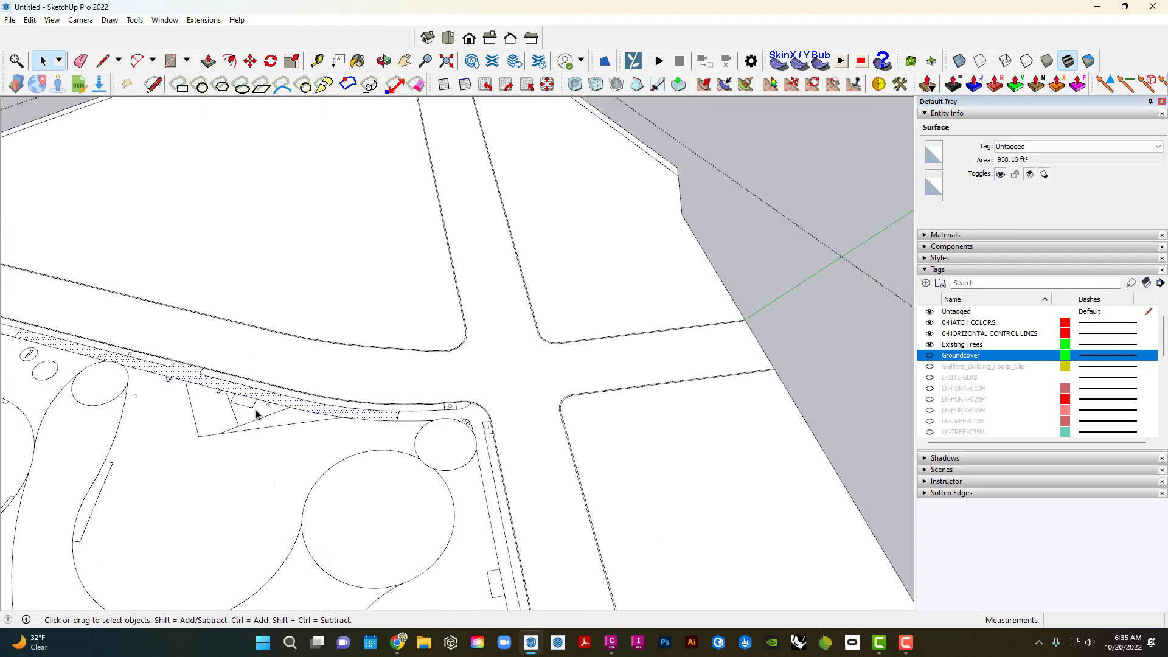
left_click(236, 453)
left_click(201, 409)
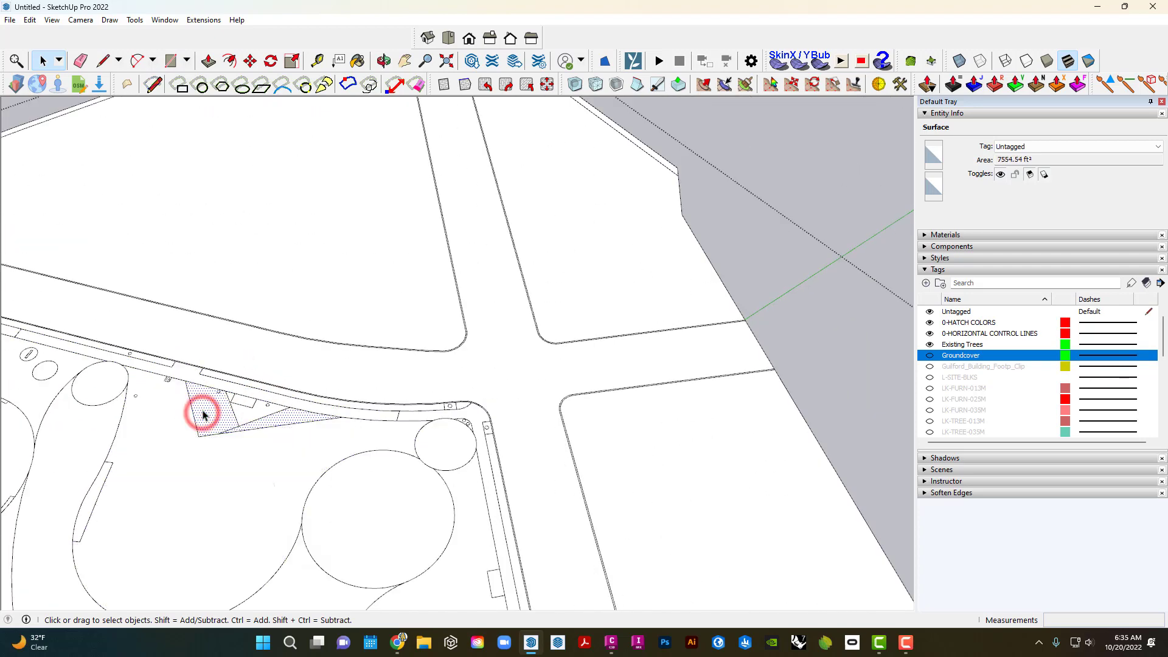
Erase the dividing lines and the diagonal line around the rectangular cutout, and select the planting surface to check it.
scroll(203, 412, "up", 1)
scroll(203, 415, "up", 1)
key("e")
left_click(190, 417)
left_click(212, 449)
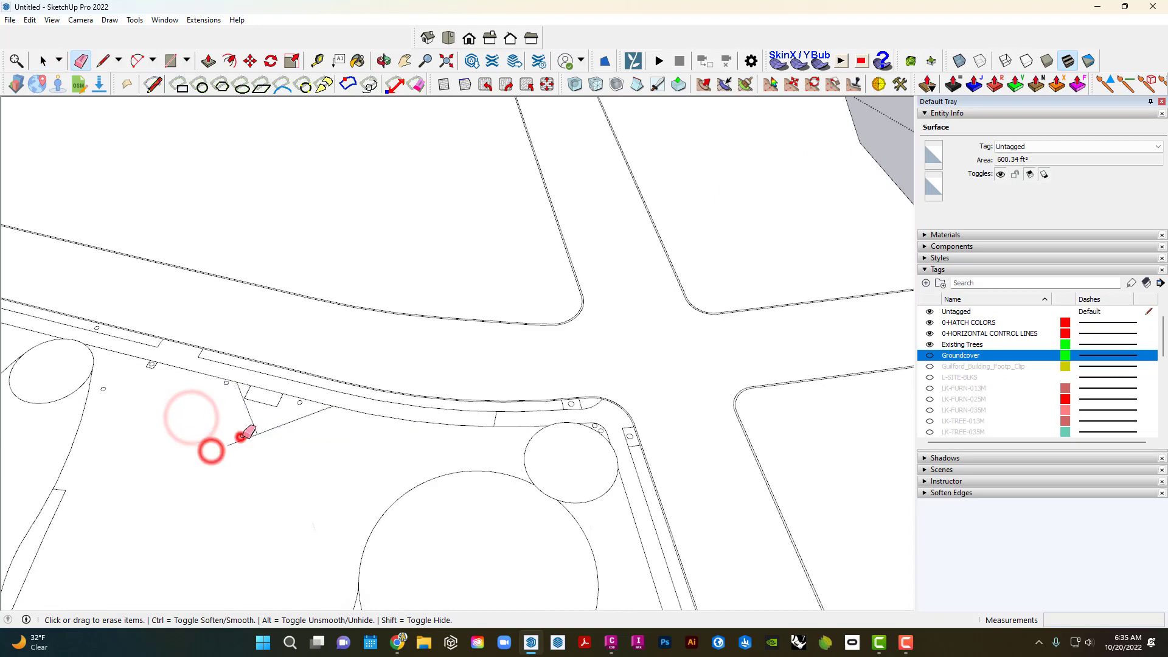
left_click(240, 437)
key("space")
left_click(248, 442)
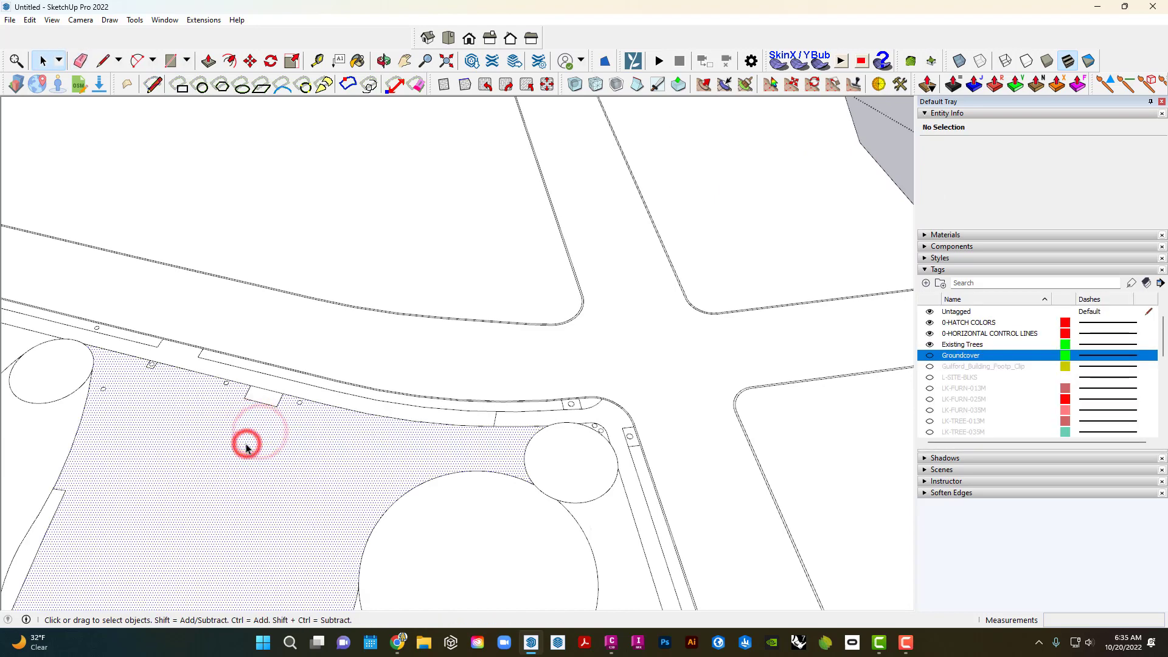
Select the connected planting and walkway surface beyond the street corner and check the linework there for open ends.
scroll(243, 445, "down", 3)
scroll(241, 447, "down", 1)
left_click(362, 505)
middle_click_drag(362, 505, 380, 312)
scroll(360, 378, "up", 1)
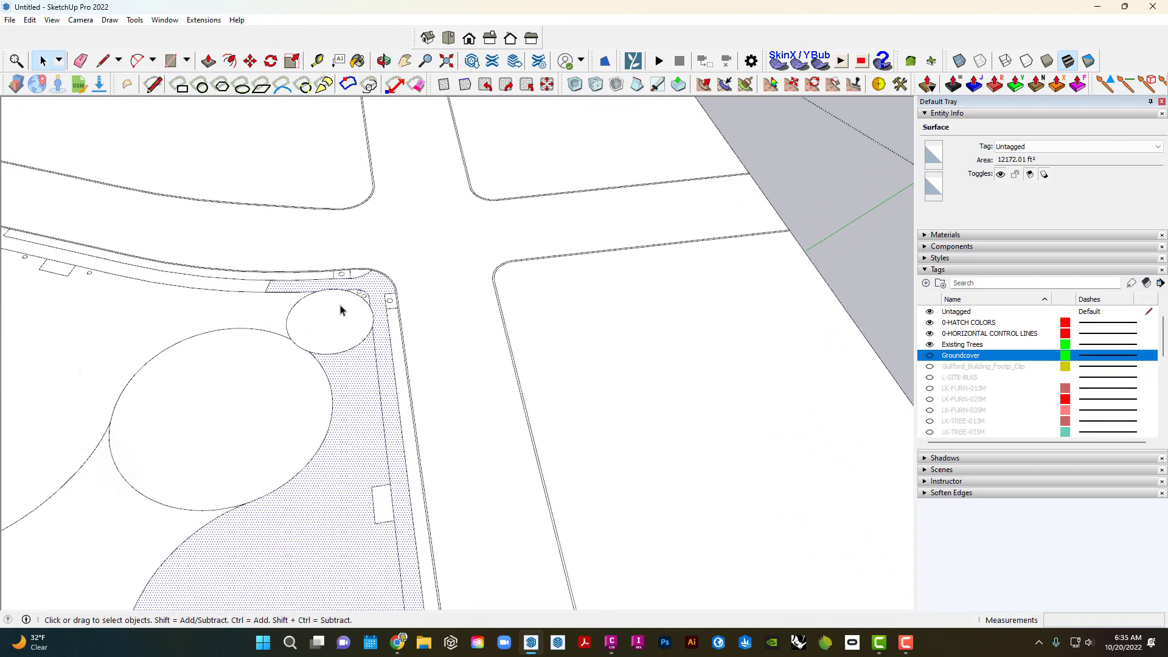
scroll(346, 320, "down", 3)
key("shift+c")
scroll(377, 344, "down", 5)
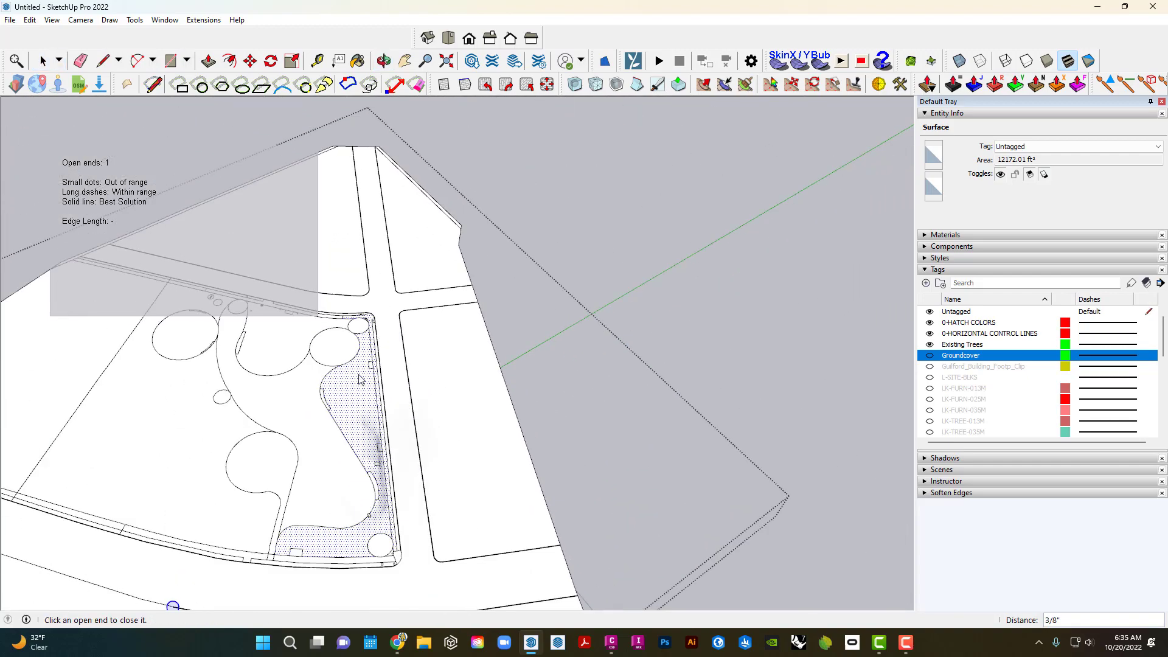
scroll(380, 338, "up", 6)
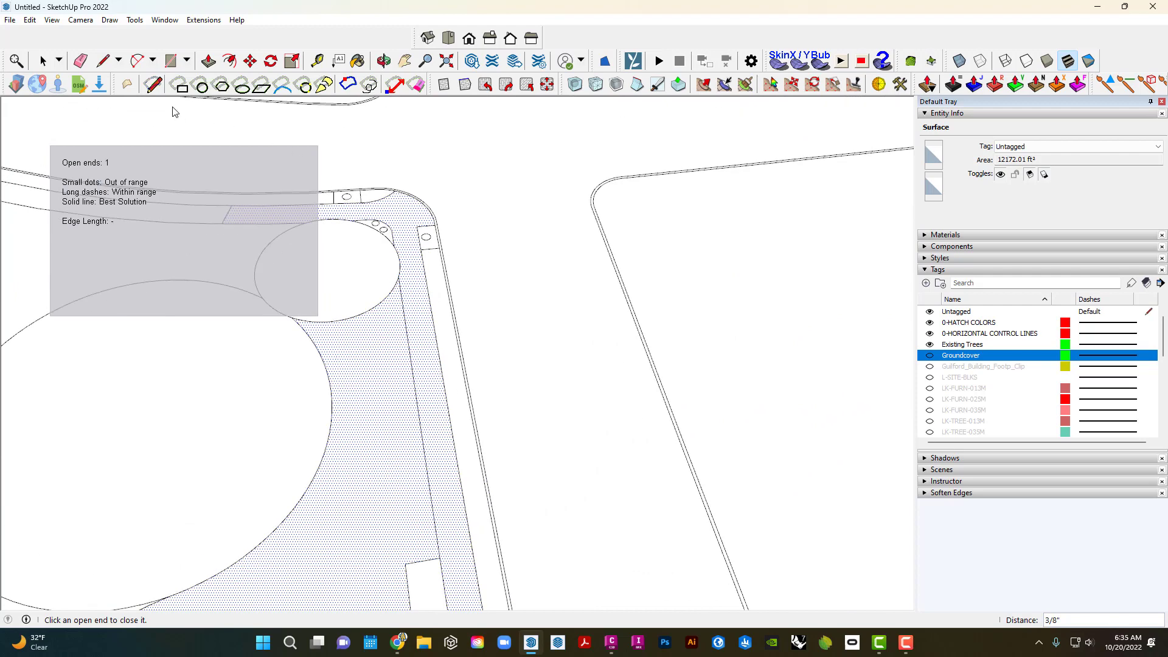
Draw a dividing line from the large circle to the walkway's inner edge just before the rectangular cutout, and select the resulting surface.
left_click(156, 88)
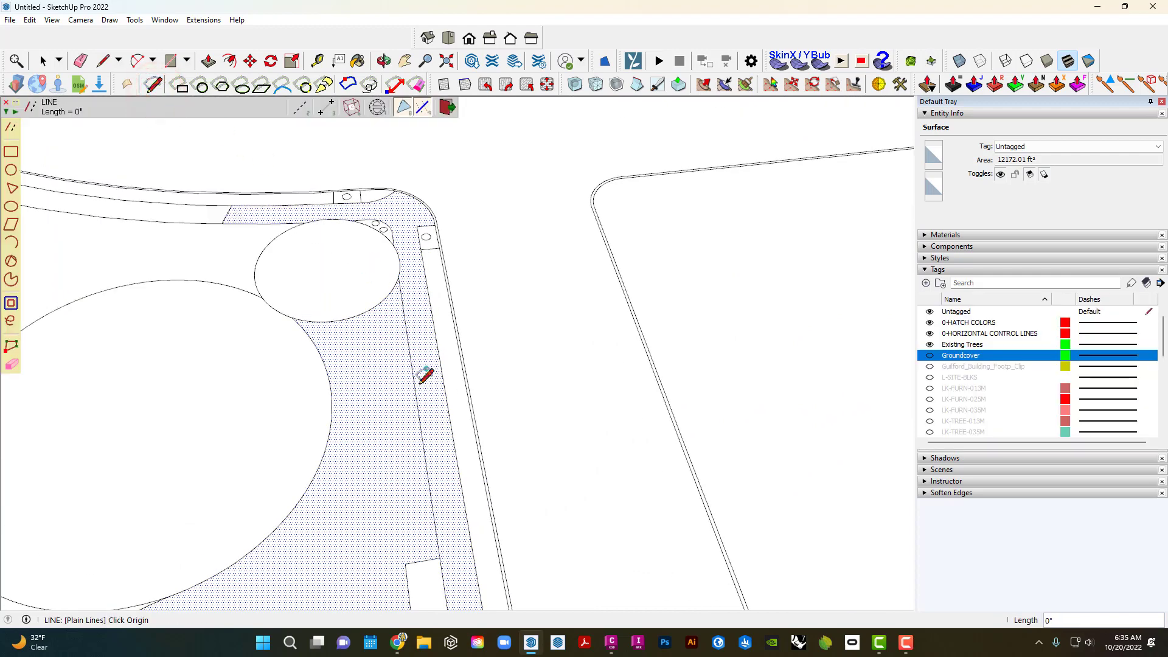
left_click(436, 520)
scroll(442, 508, "down", 3)
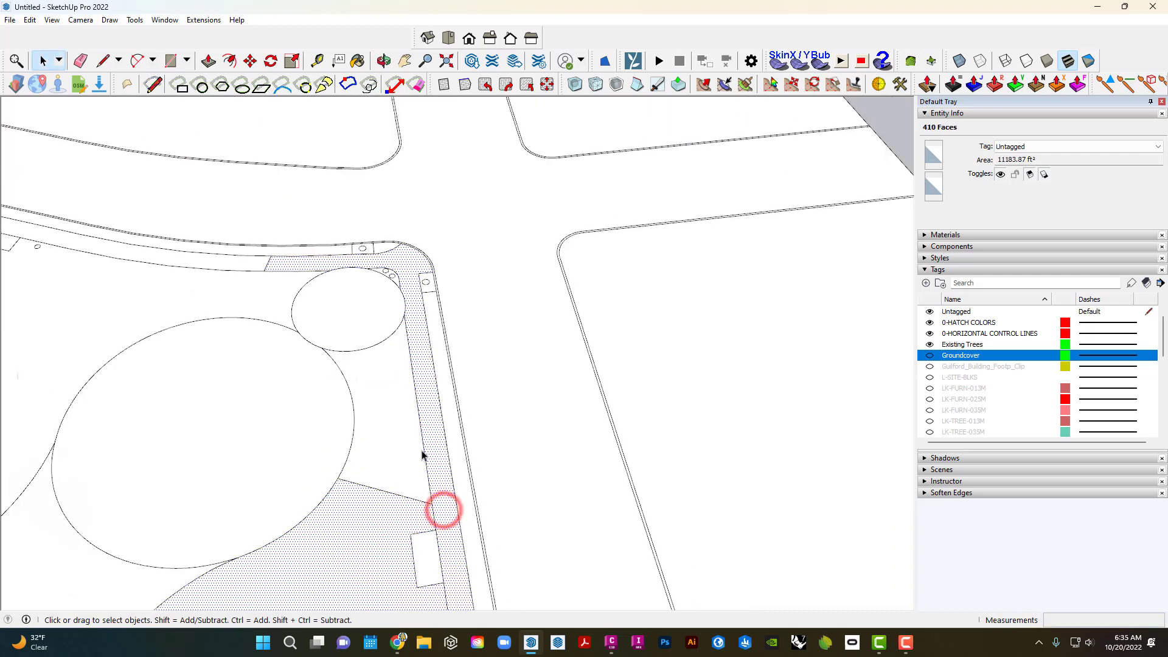
left_click(395, 434)
Draw a diagonal line about 73' 6" from the curve below the large circle to the walkway's outer edge, and select the surfaces beside it.
middle_click_drag(415, 494, 384, 247, "shift")
scroll(357, 324, "down", 3)
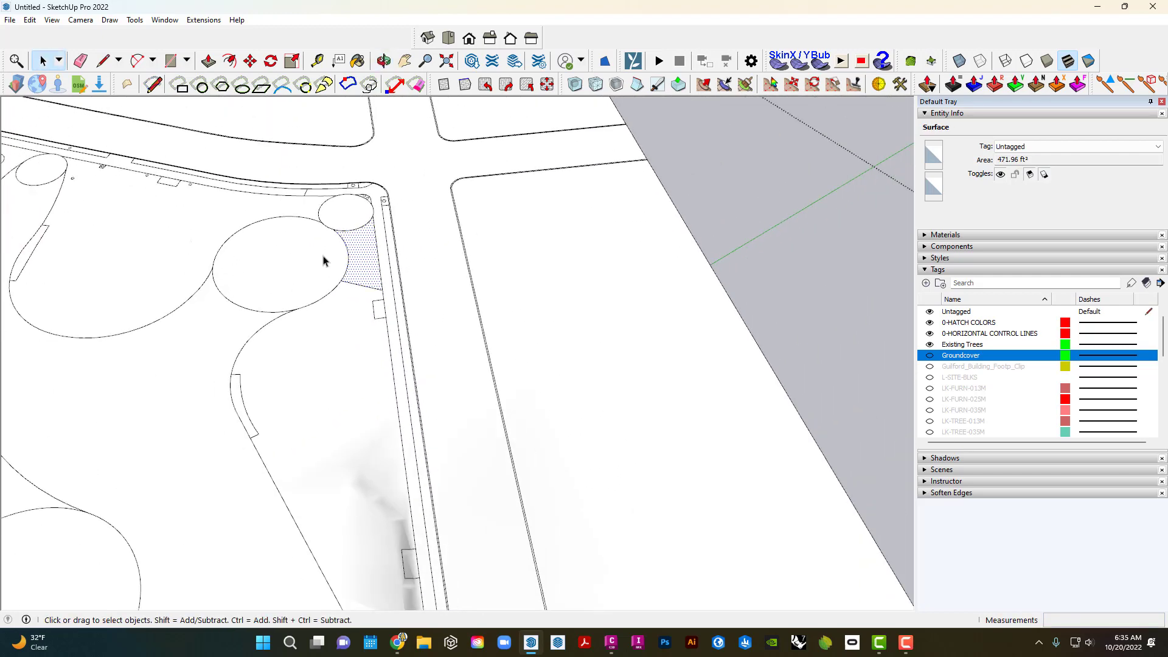
left_click(149, 89)
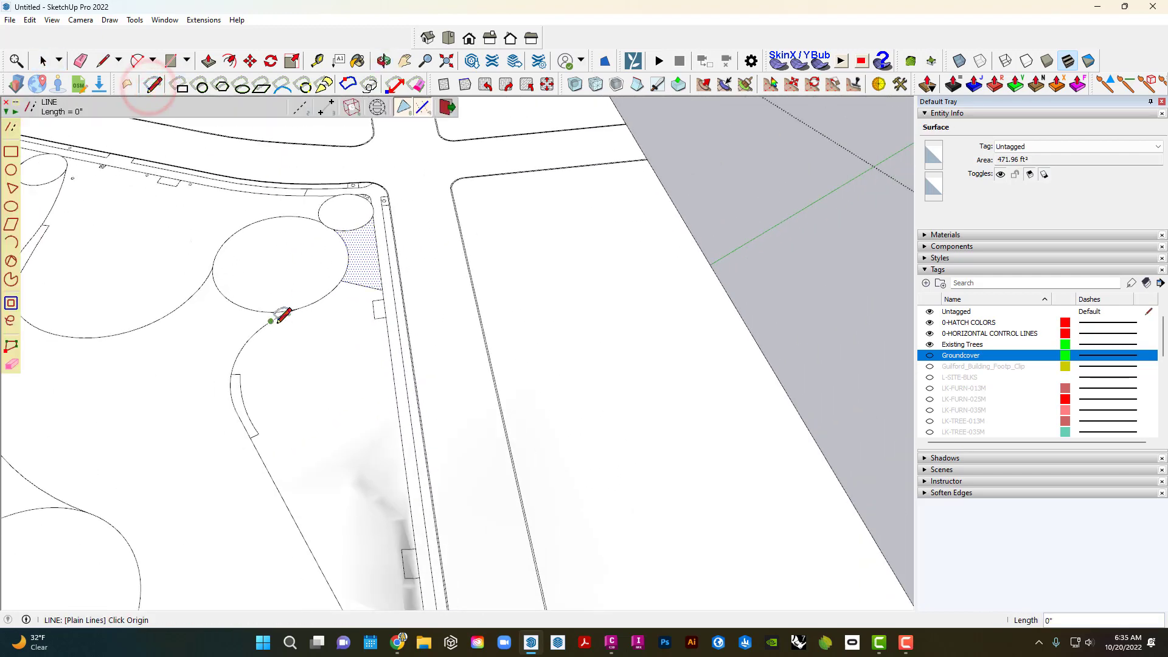
left_click(271, 322)
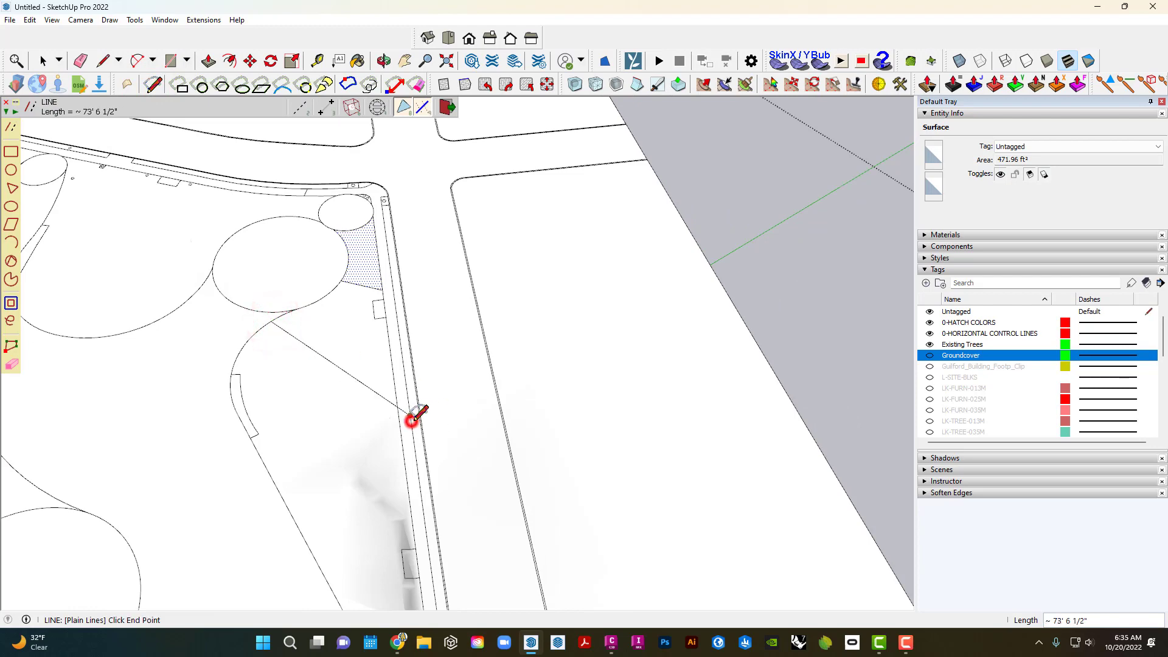
left_click(412, 420)
left_click(358, 326)
left_click(372, 257)
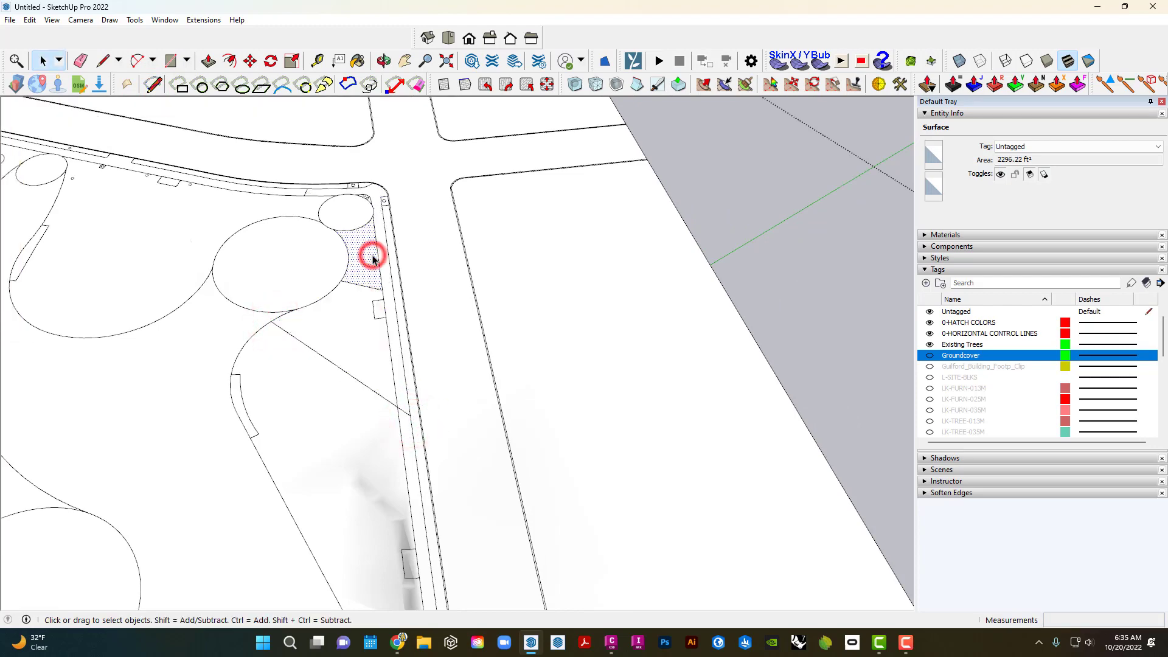
left_click(372, 257)
Erase the short dividing line across the curved walkway before the street corner, and select the planting piece and the walkway surface.
scroll(313, 191, "up", 5)
key("e")
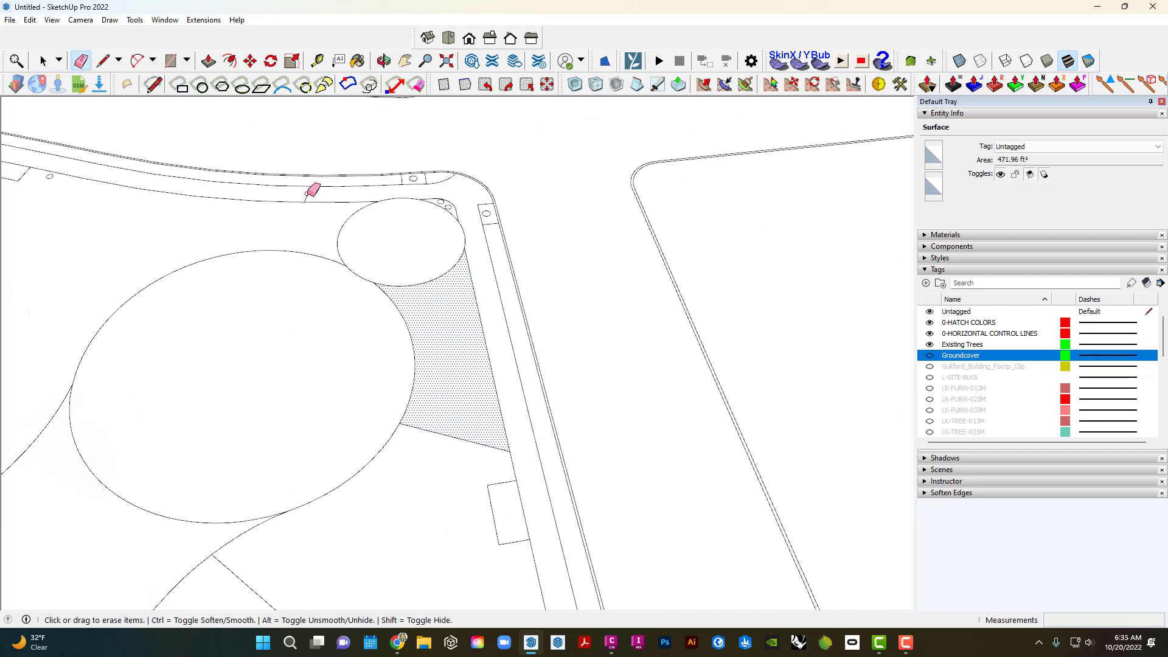
left_click(305, 191)
key("space")
left_click(448, 331)
left_click(480, 302)
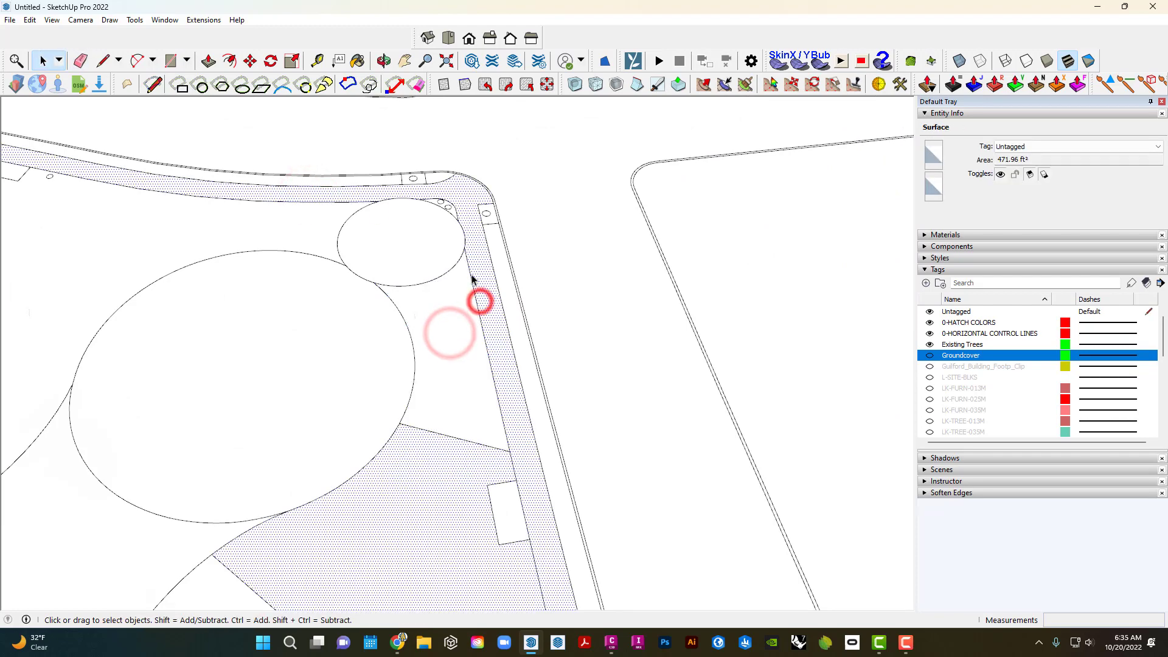
Draw a line about 4' 5" across the walkway from the end of the circle's dividing line, and select the surfaces on both sides.
scroll(472, 279, "down", 3)
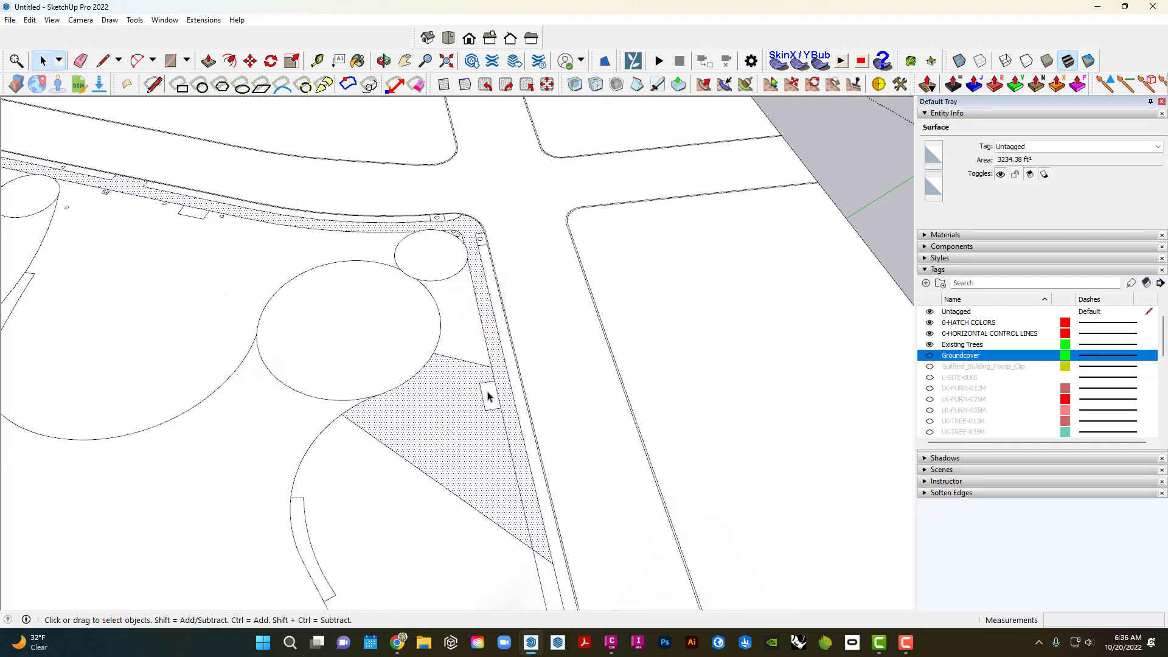
scroll(501, 381, "up", 2)
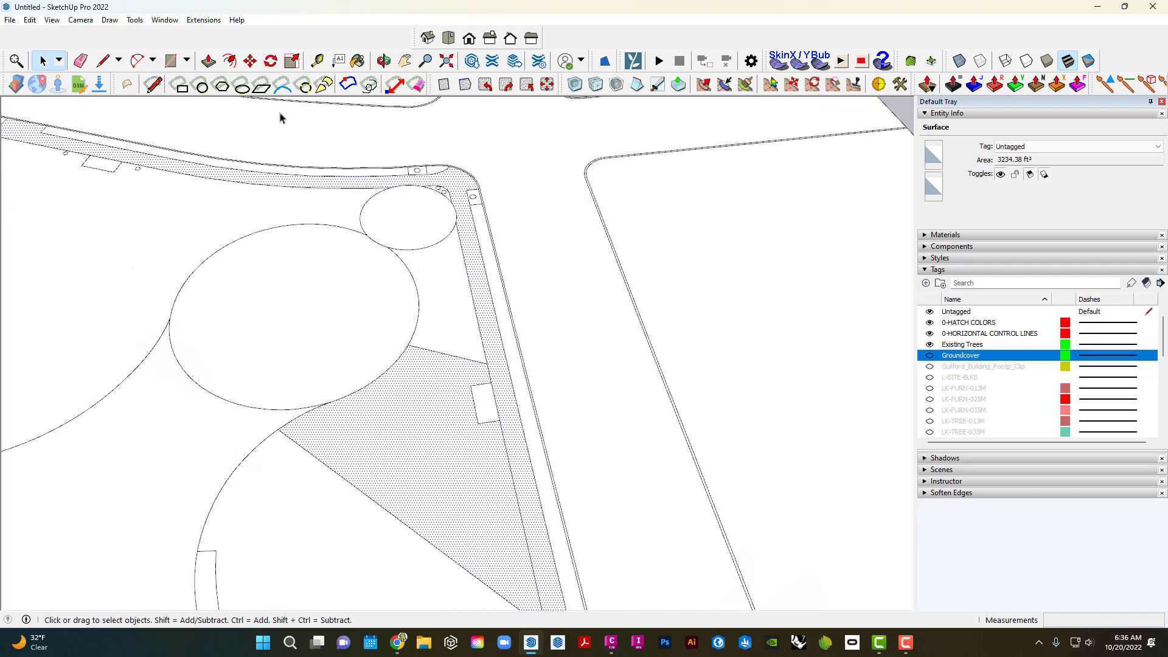
left_click(157, 88)
scroll(499, 348, "up", 3)
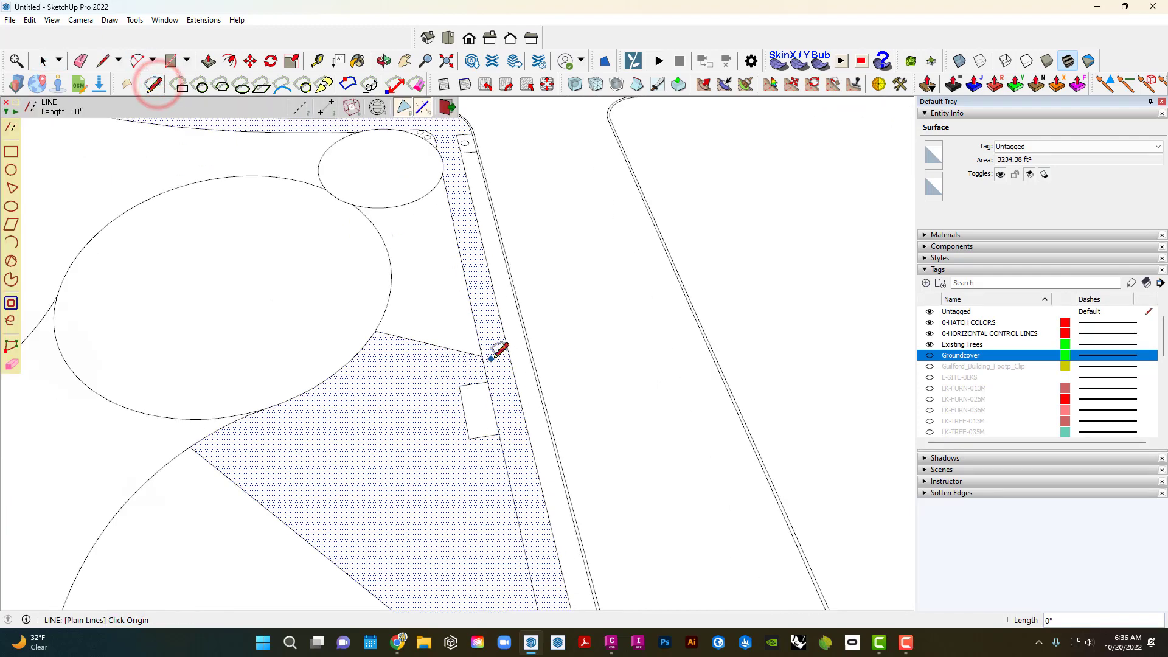
left_click(511, 353)
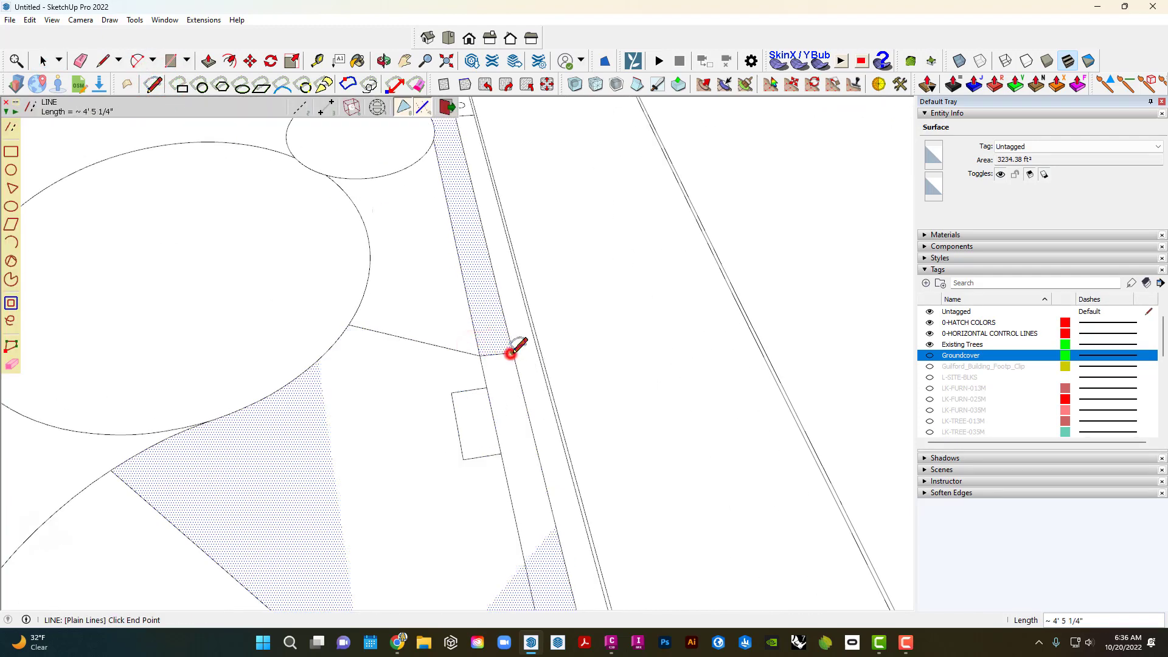
key("space")
scroll(490, 327, "down", 1)
left_click(490, 326)
scroll(490, 327, "down", 2)
left_click(499, 363)
scroll(464, 314, "down", 3)
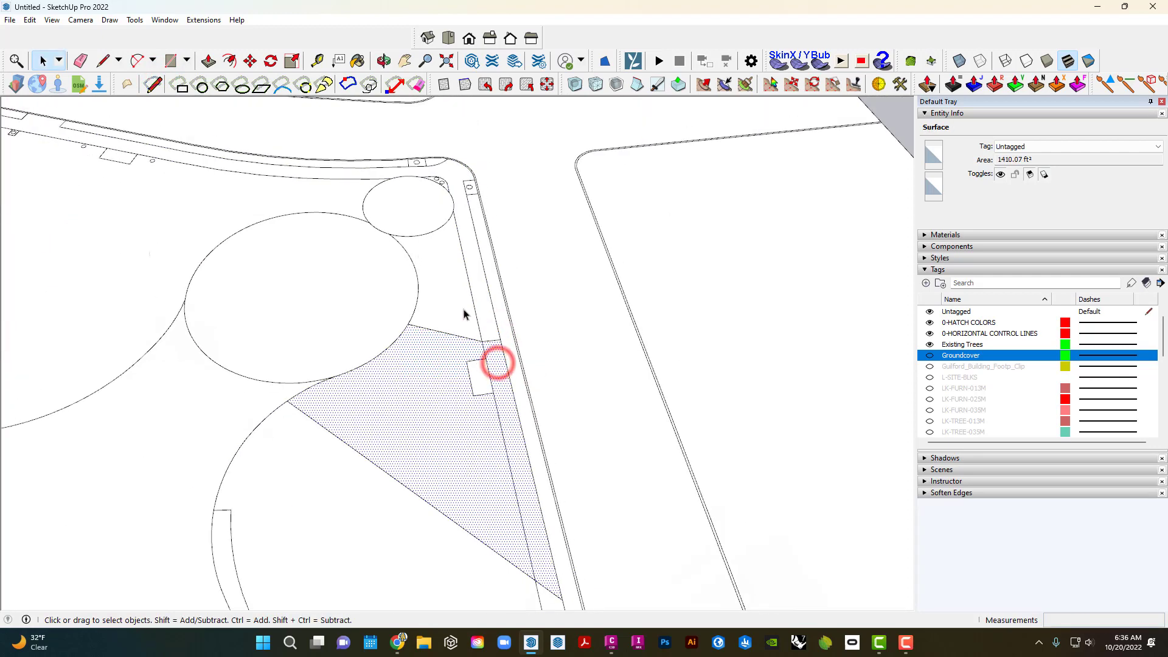
Draw a dividing line about 19' 6" from the diagonal line to the walkway's outer edge, and select each resulting surface.
middle_click_drag(480, 405, 367, 277, "shift")
scroll(364, 214, "up", 4)
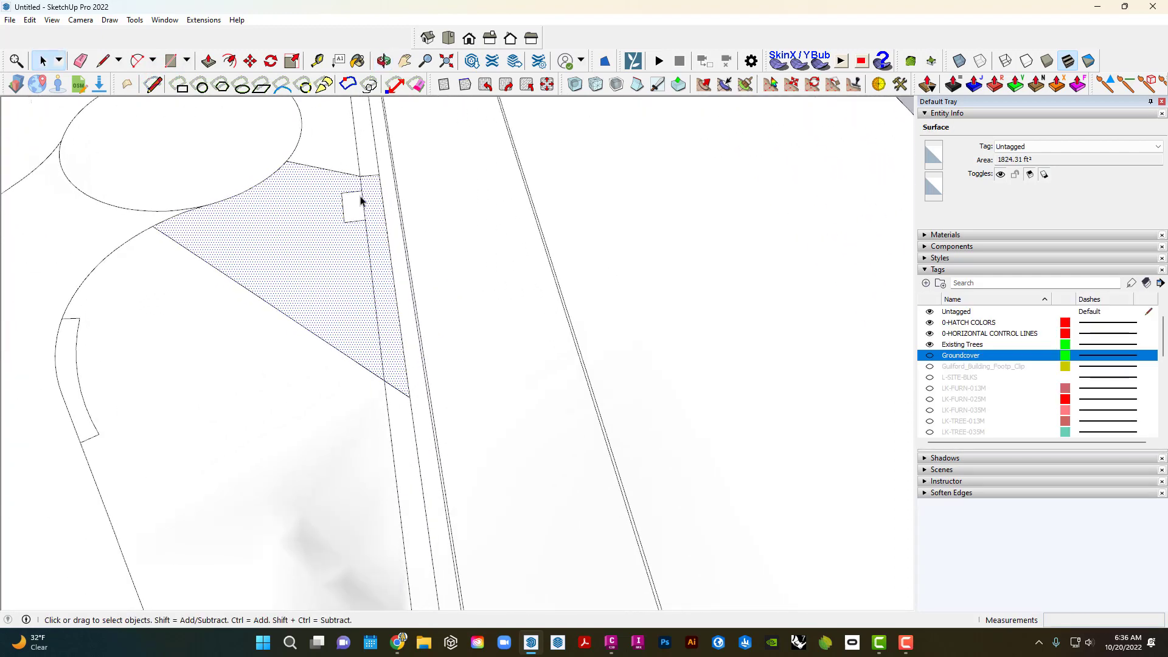
scroll(376, 228, "down", 1)
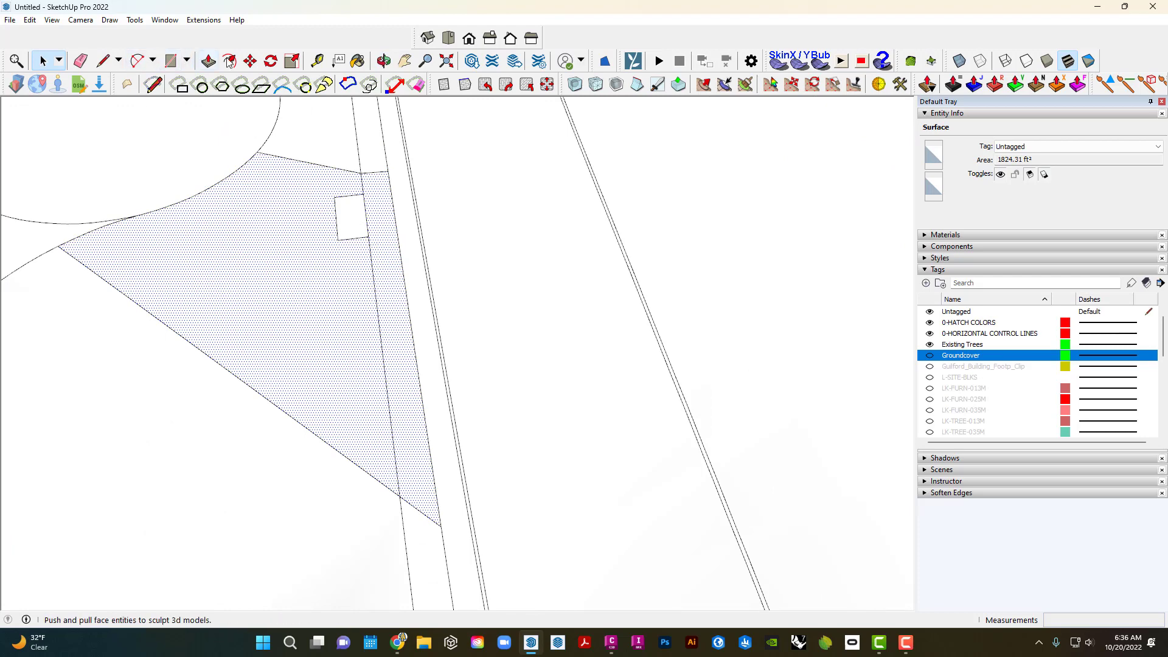
left_click(154, 84)
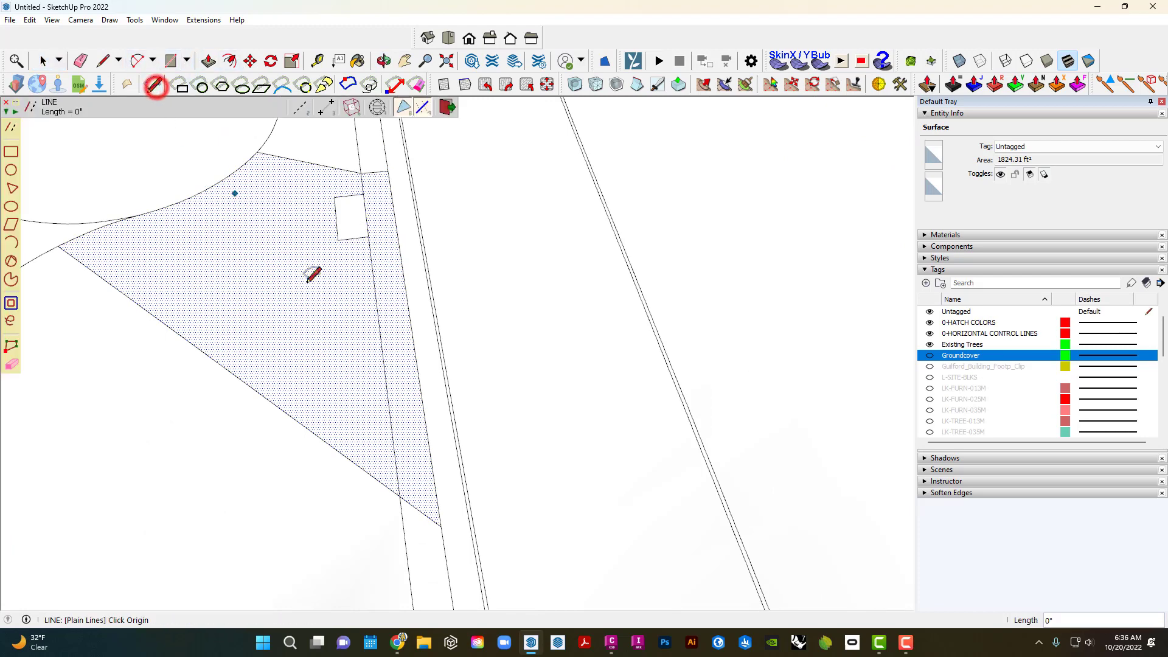
left_click(294, 418)
left_click(412, 331)
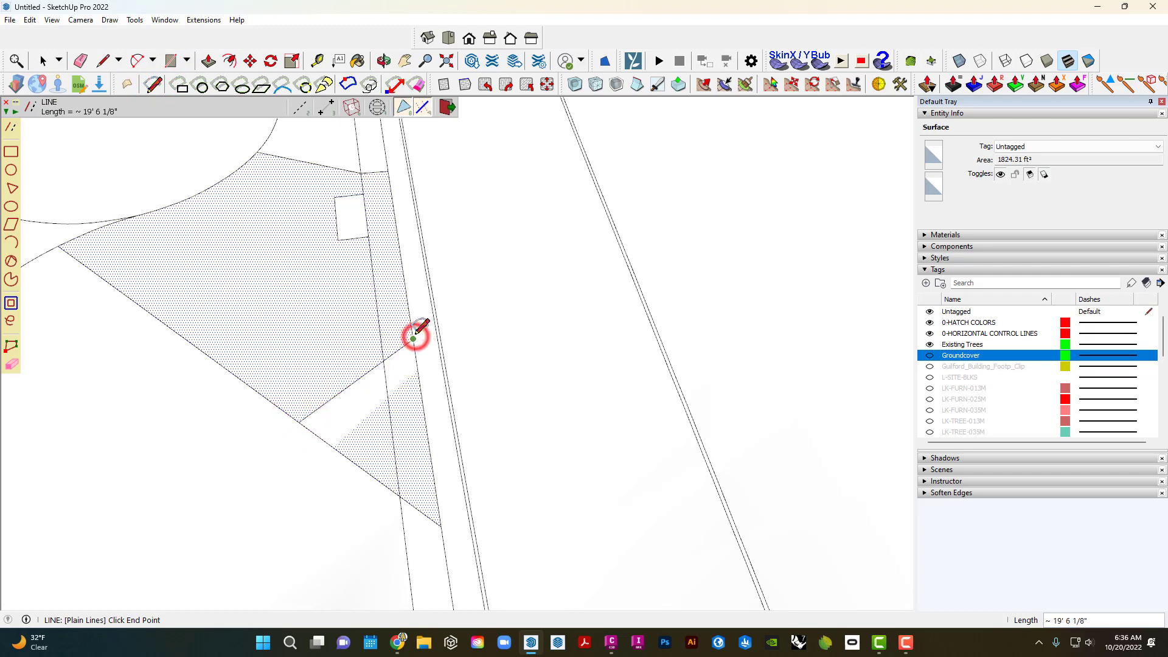
key("space")
left_click(395, 319)
left_click(412, 389)
left_click(381, 399)
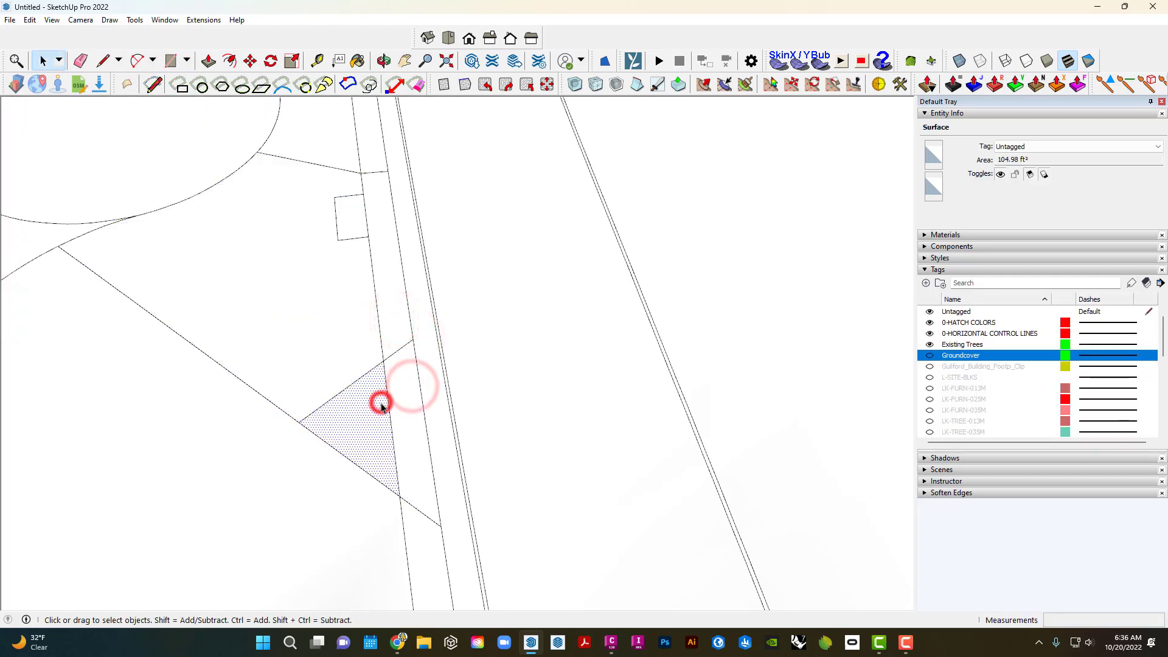
left_click(341, 339)
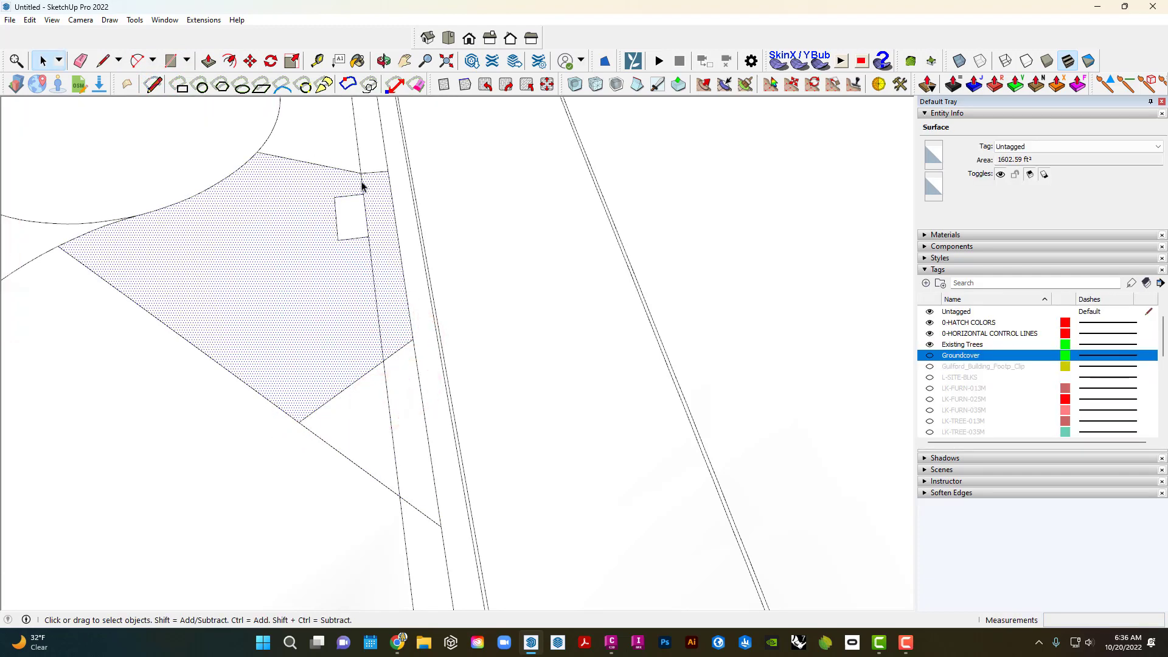
Try to separate the planting area from the walkway with a line along the inner walkway edge past the rectangular cutout.
scroll(361, 185, "up", 2)
left_click(155, 85)
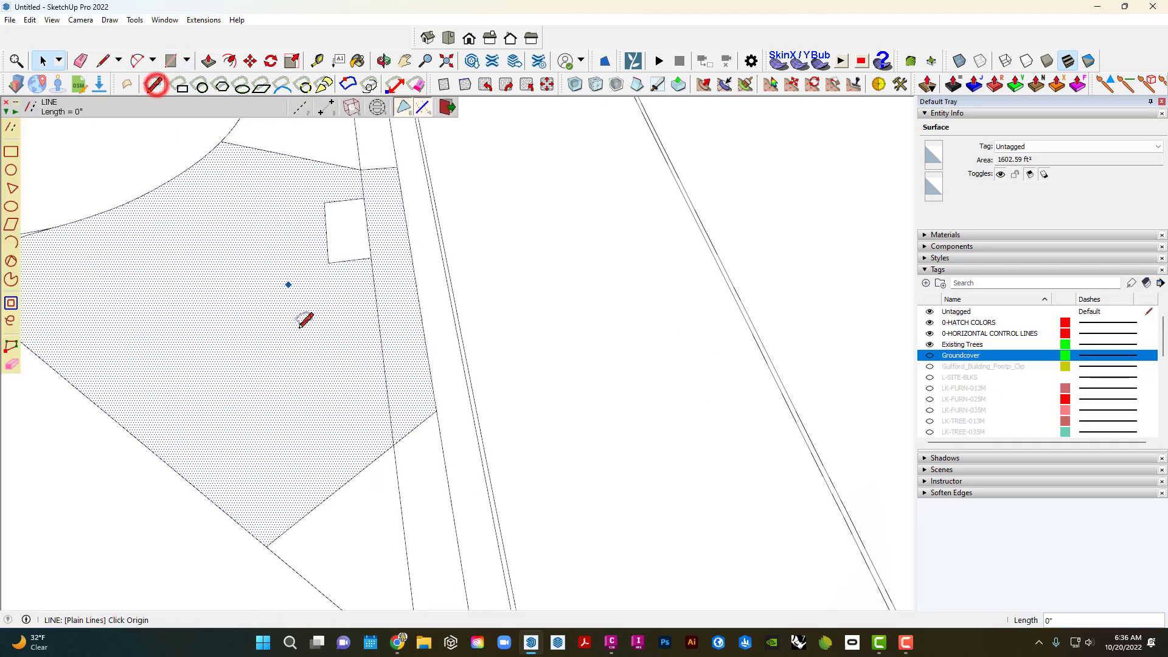
left_click(392, 445)
key("space")
left_click(351, 382)
scroll(357, 382, "down", 3)
left_click(338, 407)
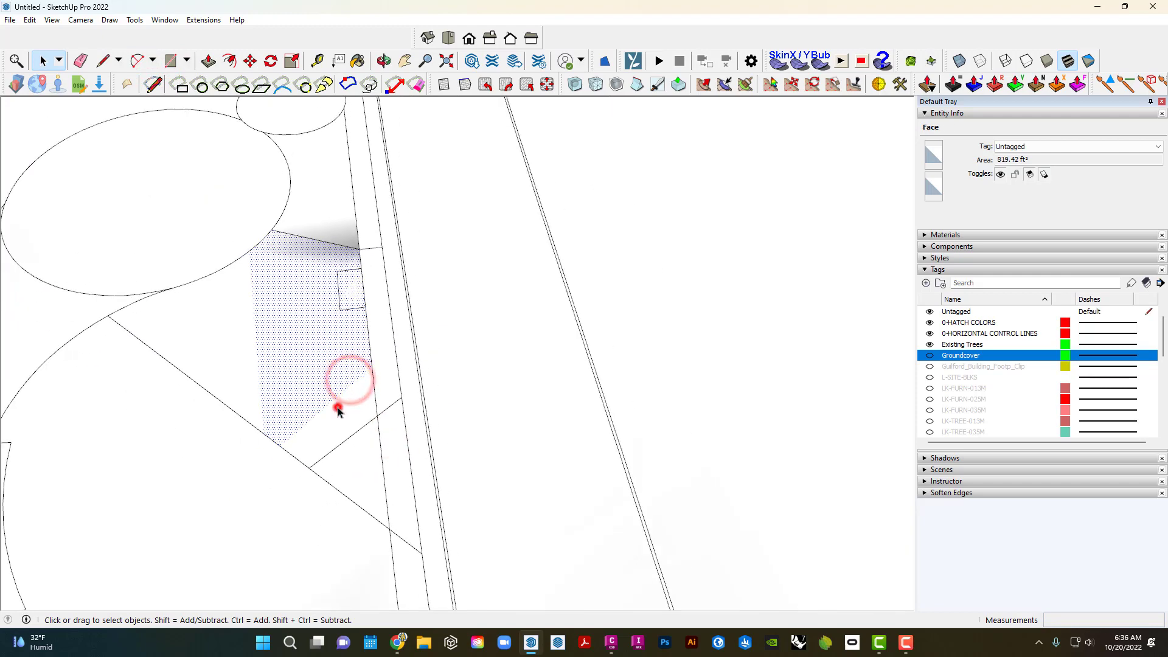
left_click(281, 350)
key("Delete")
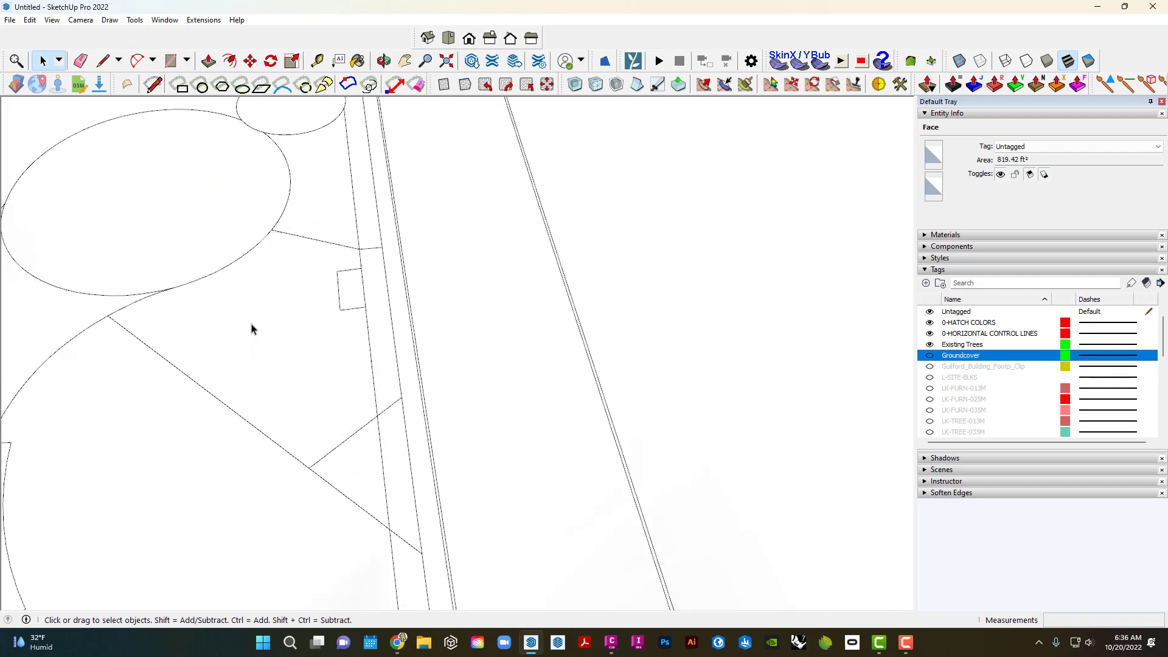
Select the joined surface and draw a short slanted line across the walkway from its inner edge just below the rectangular cutout.
left_click(330, 349)
scroll(346, 342, "up", 2)
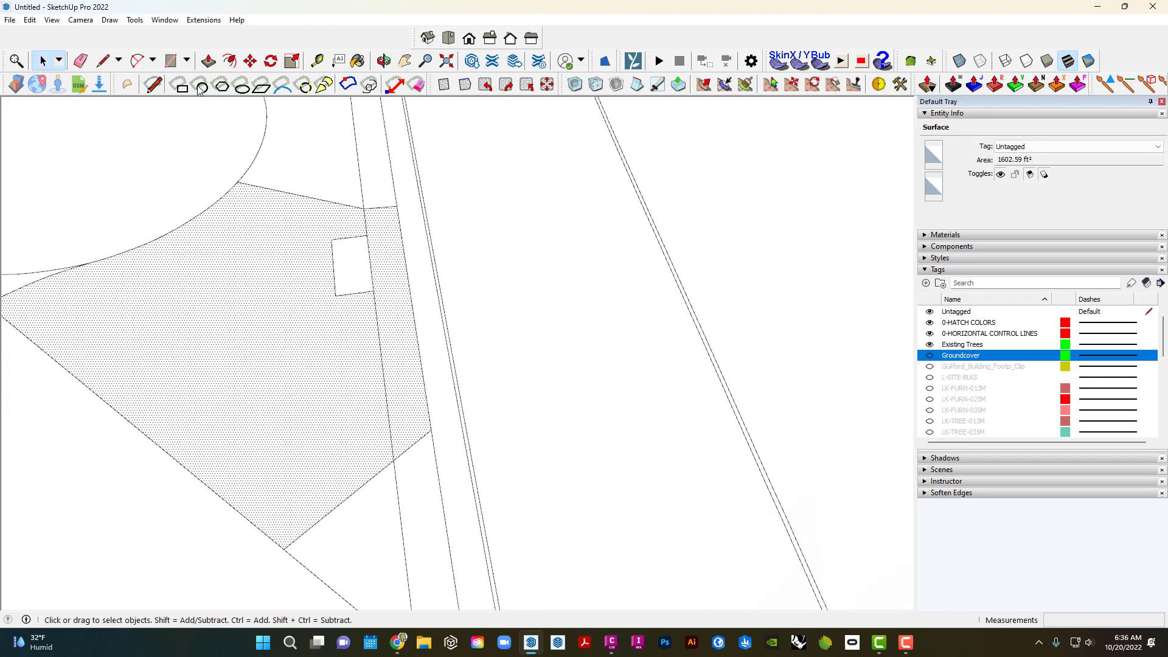
left_click(153, 84)
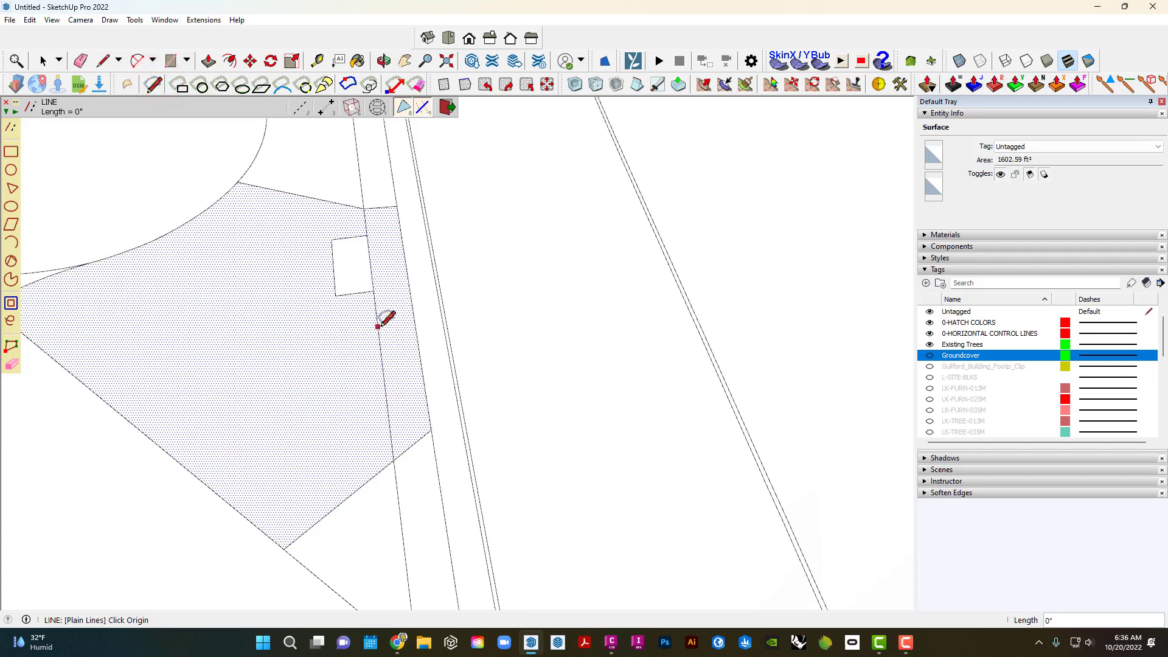
left_click(409, 275)
scroll(404, 275, "up", 3)
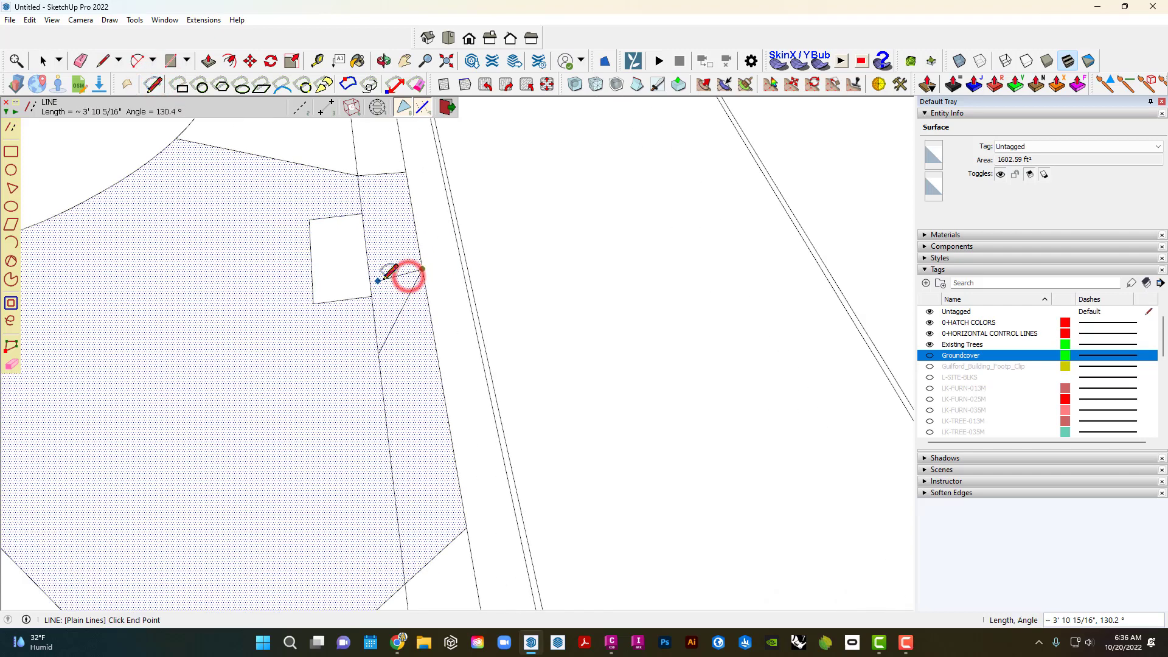
scroll(385, 280, "down", 1)
scroll(379, 283, "up", 1)
scroll(377, 283, "up", 1)
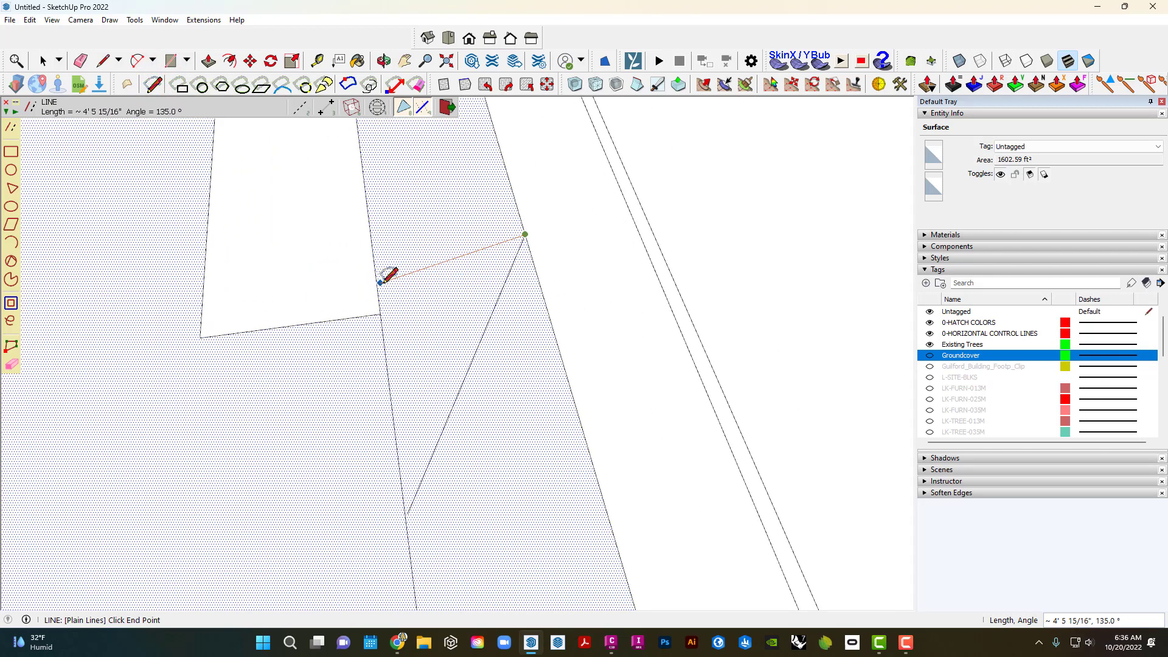
scroll(382, 281, "down", 3)
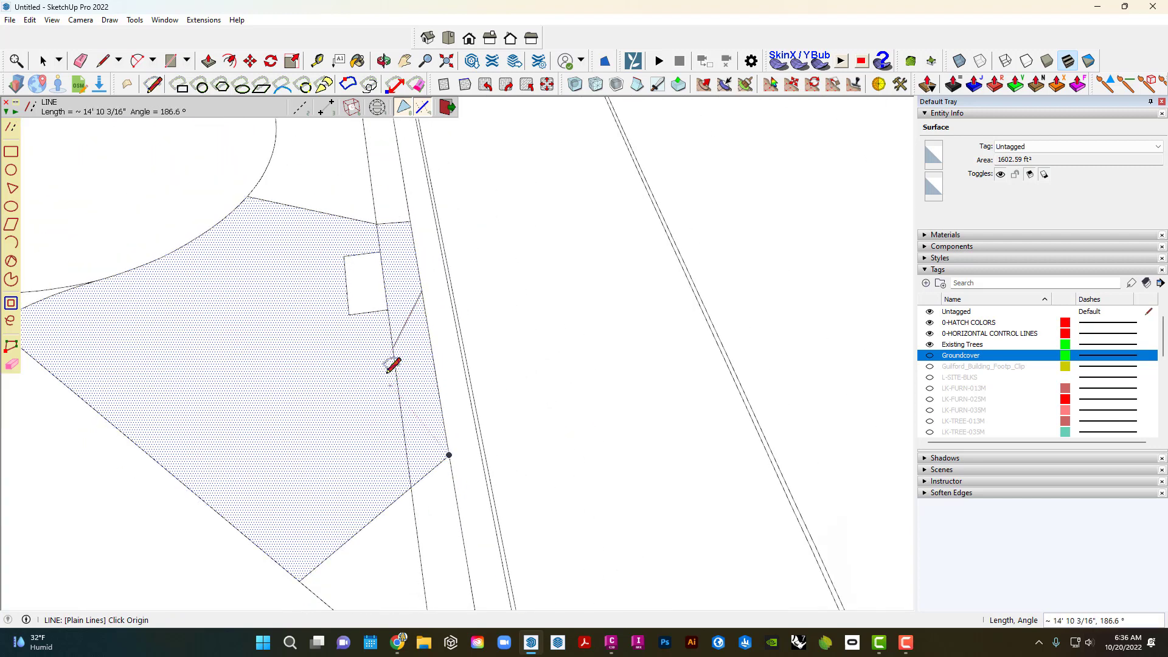
Draw a dividing line from the slanted line's inner end to the long diagonal line, and select the surfaces on each side.
left_click(389, 345)
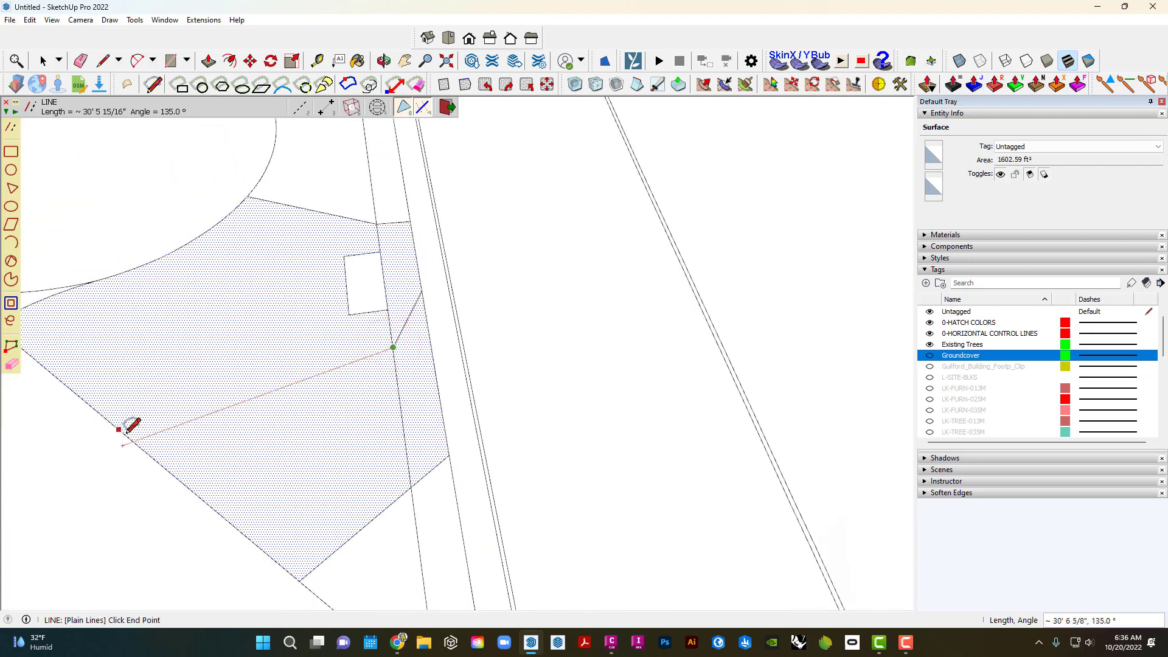
key("space")
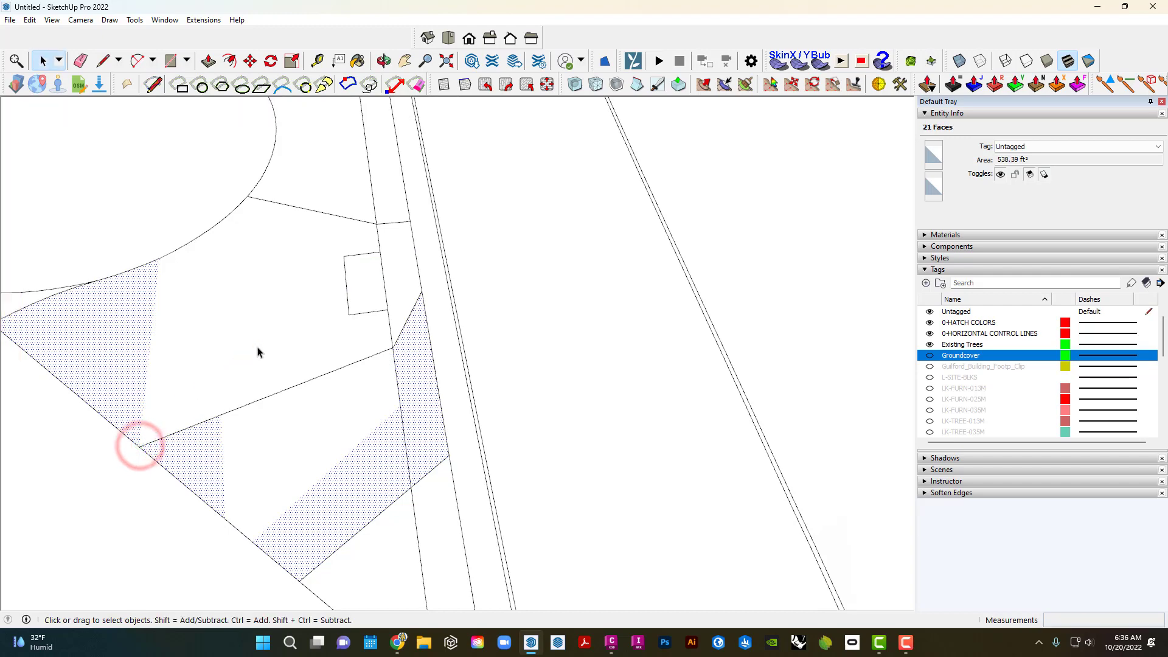
left_click(258, 346)
left_click(316, 450)
scroll(317, 443, "down", 4)
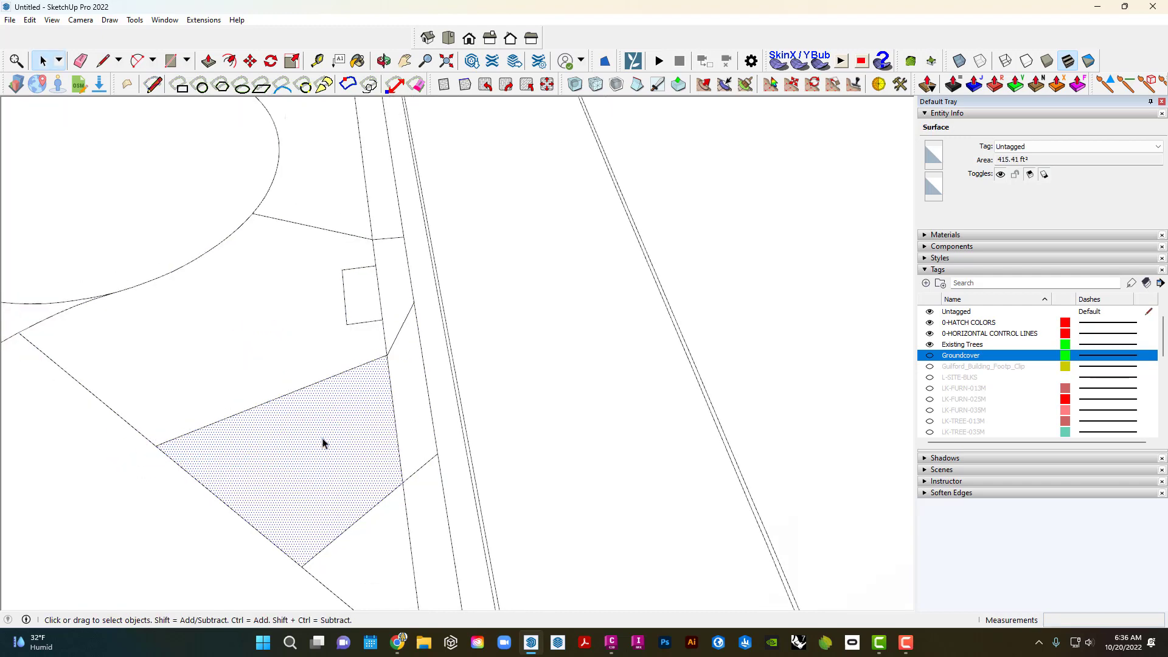
Select the surfaces around the lower dividing line, and erase that line across both the walkway and the planting area.
left_click(367, 521)
left_click(394, 430)
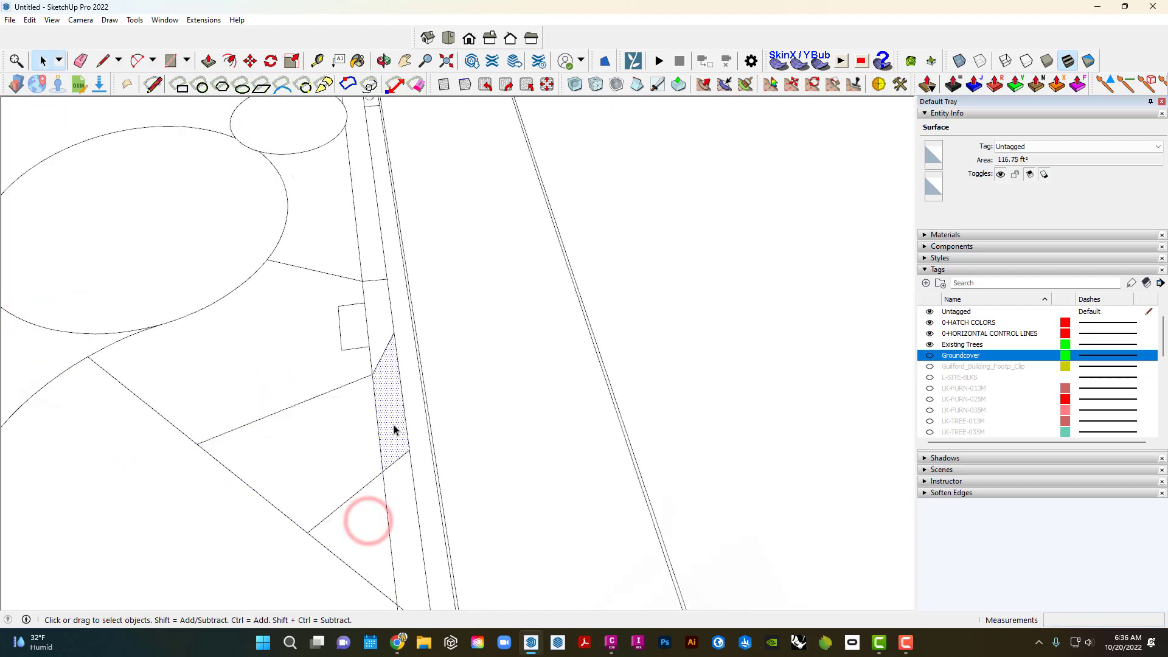
left_click(398, 483)
key("e")
left_click(396, 465)
left_click(344, 499)
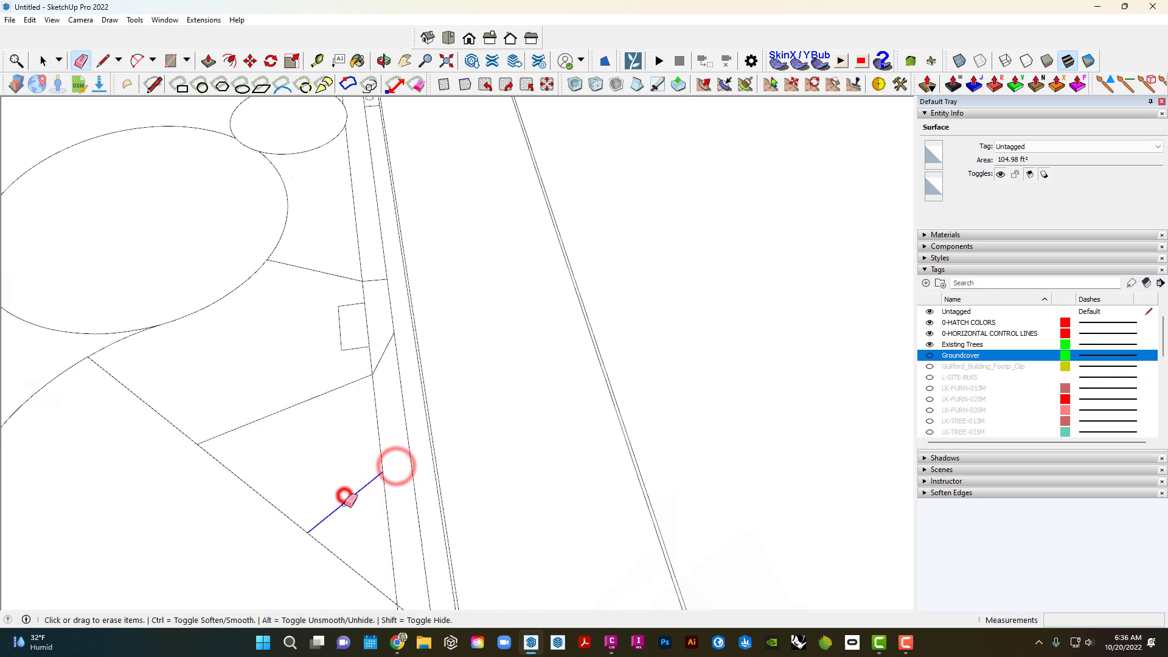
Select the remaining joined surface and draw a line about 25' 11" from the large circle's edge to the inner walkway edge above the rectangular cutout.
key("space")
left_click(344, 474)
left_click(296, 364)
scroll(326, 278, "up", 4)
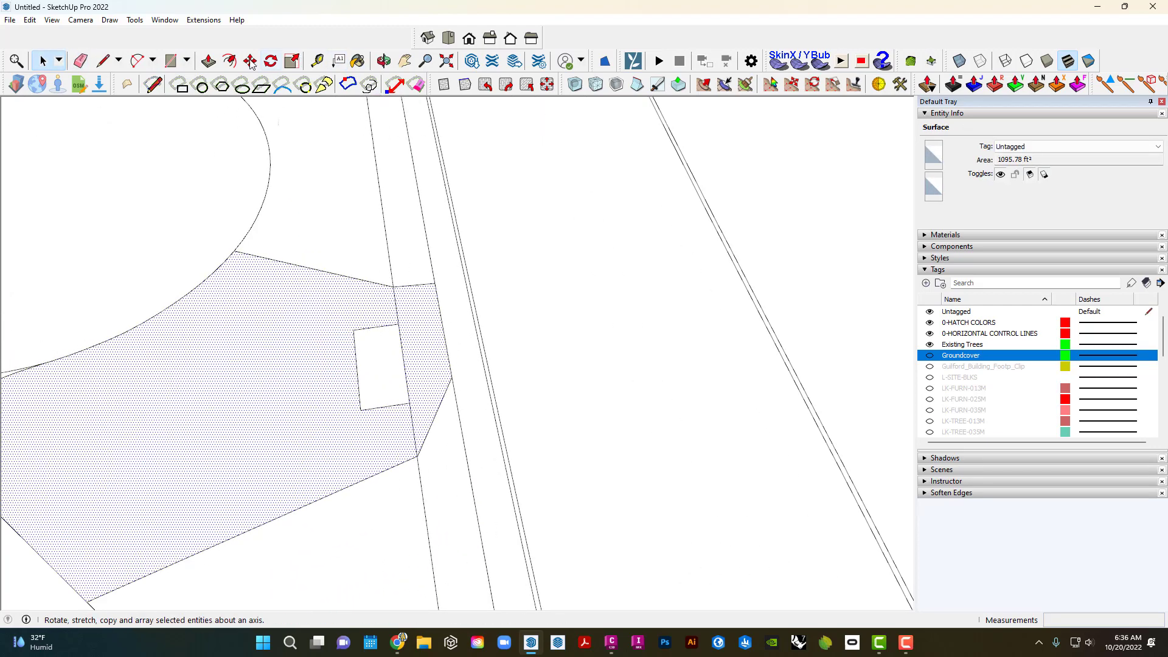
left_click(158, 85)
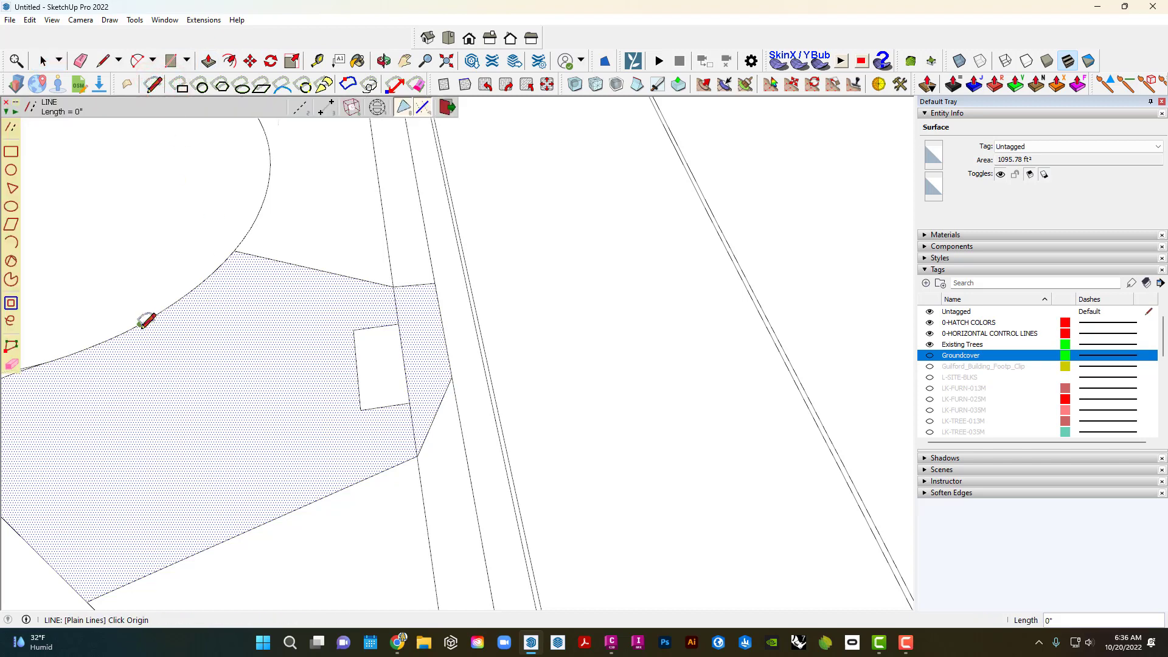
left_click(396, 305)
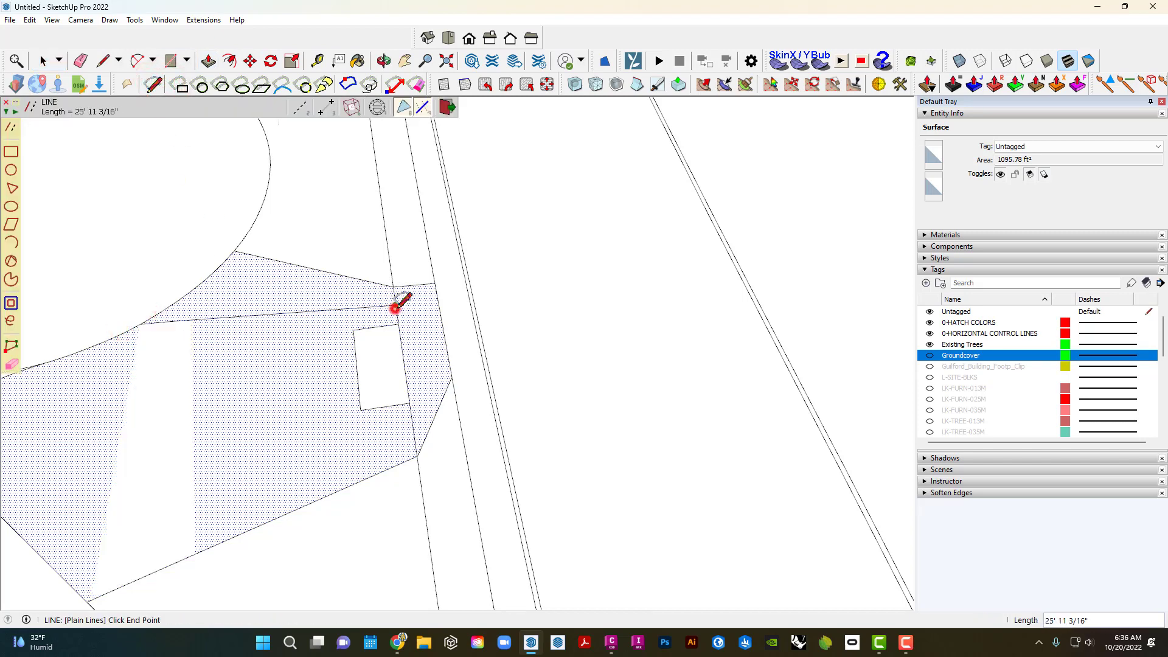
key("space")
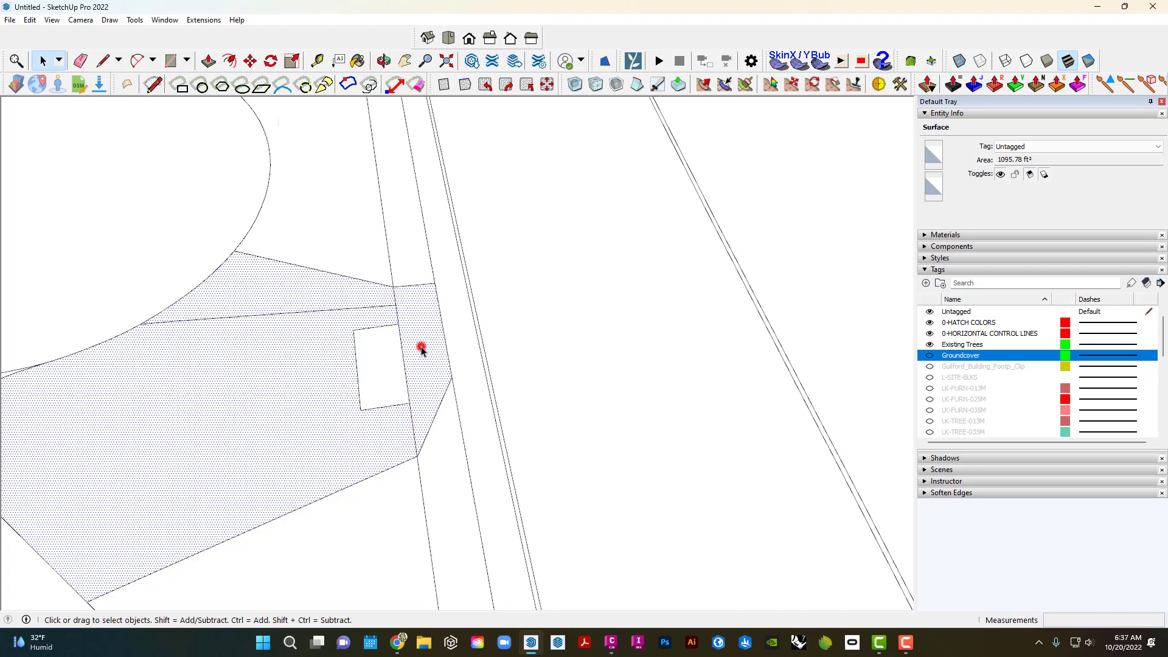
Draw a line about 34' long from the large circle's edge to the slanted line's inner end, and select the surrounding surfaces.
left_click(154, 85)
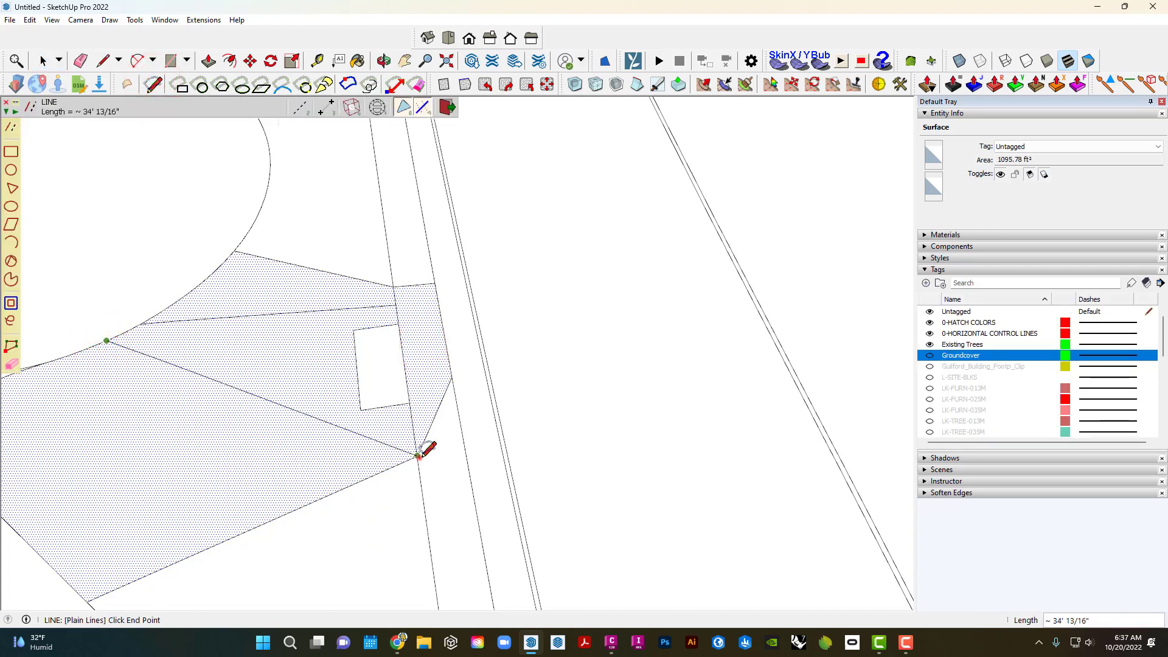
left_click(419, 456)
key("space")
left_click(321, 453)
left_click(434, 450)
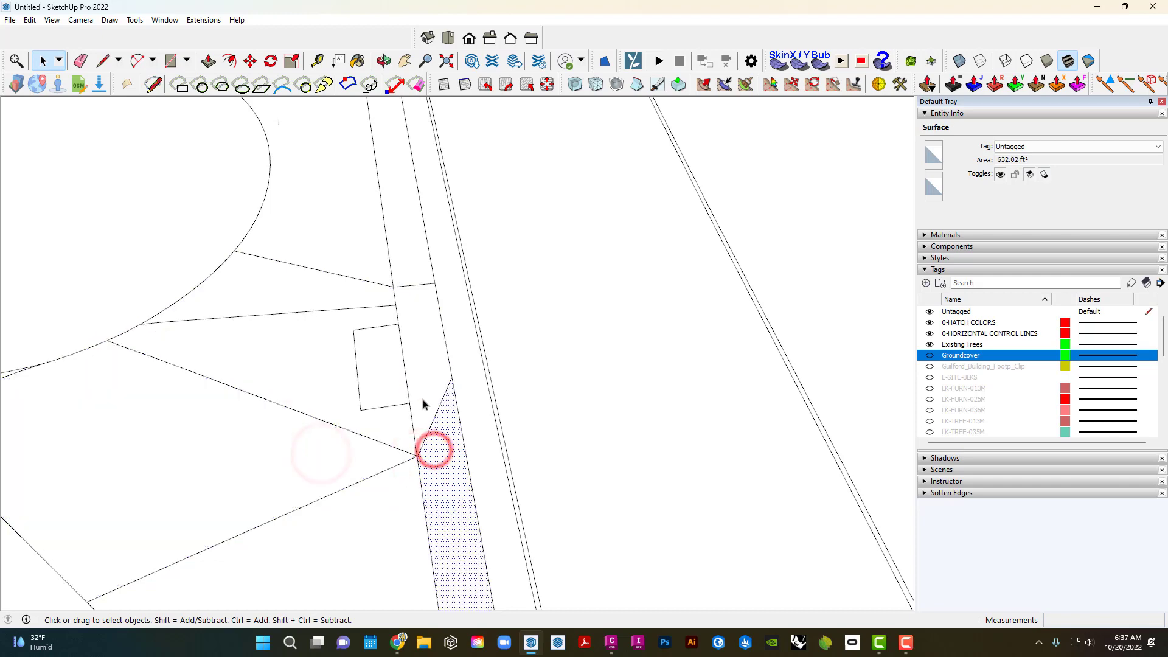
left_click(423, 399)
left_click(305, 456)
scroll(306, 458, "down", 3)
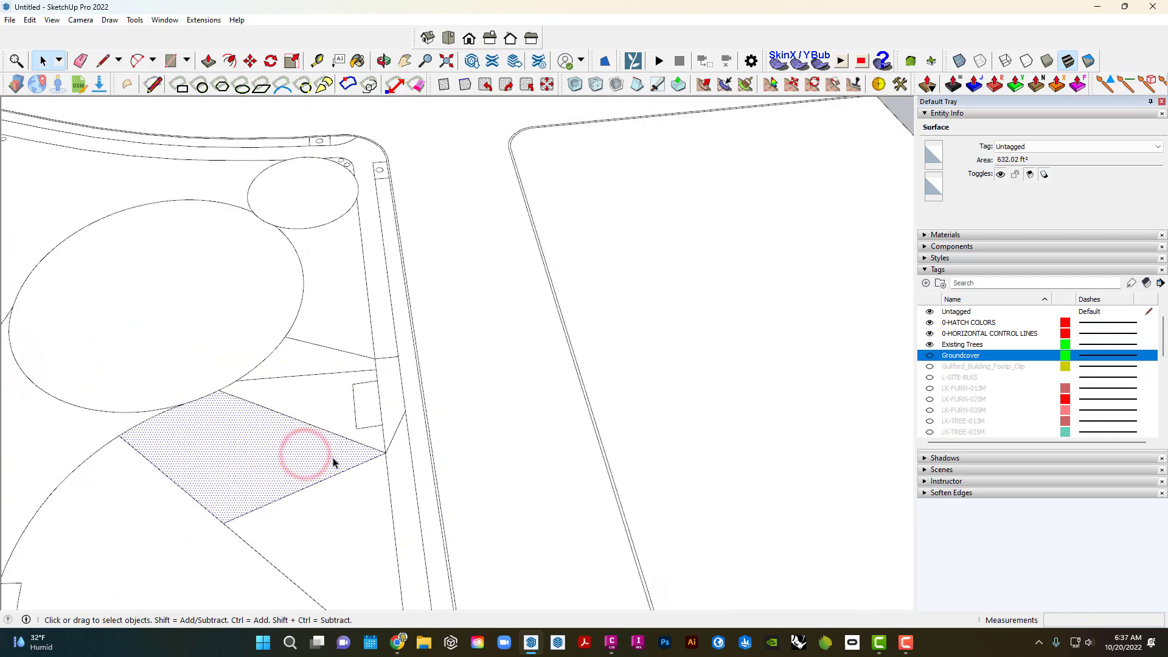
Erase the line between the slanted line and the long diagonal, and try erasing the uppermost dividing line beside the large circle.
key("e")
left_click_drag(325, 470, 334, 483)
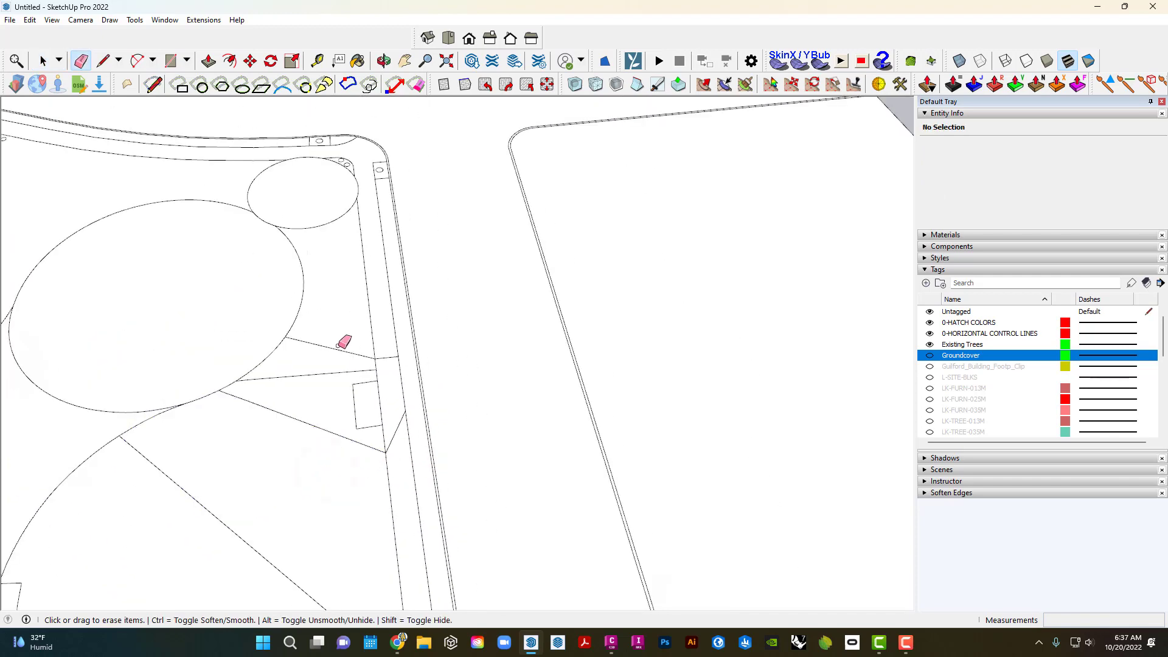
left_click(338, 345)
key("space")
left_click(338, 345)
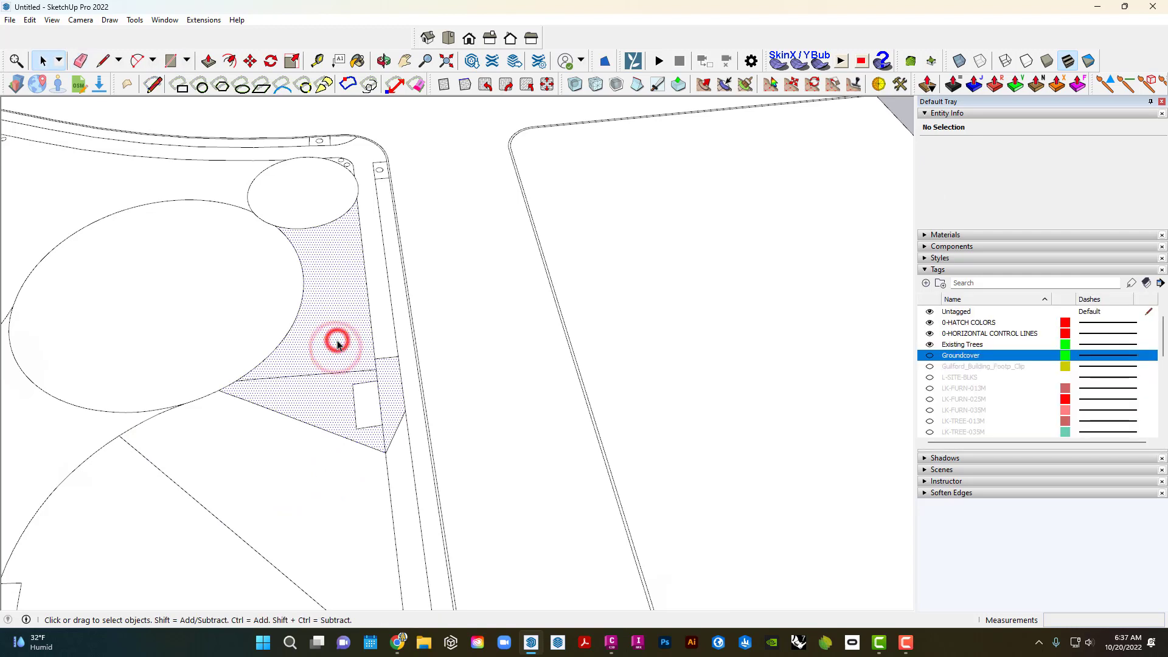
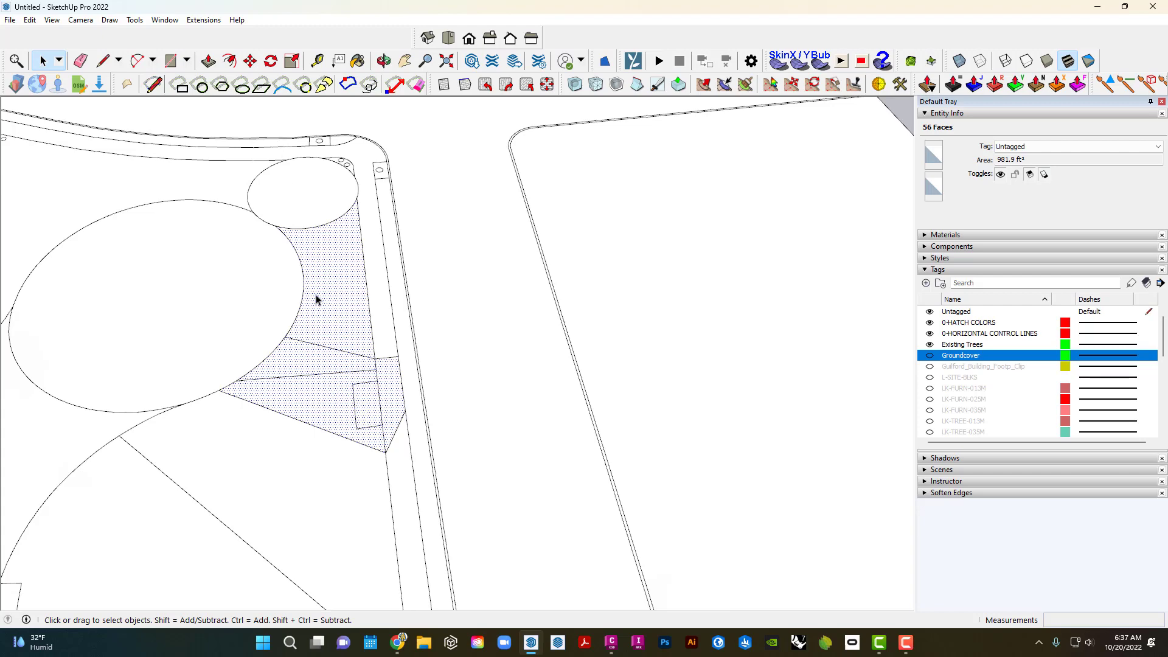
Select the park and walkway linework on the flat plan below, and drape it onto the terrain mesh group.
scroll(323, 263, "down", 10)
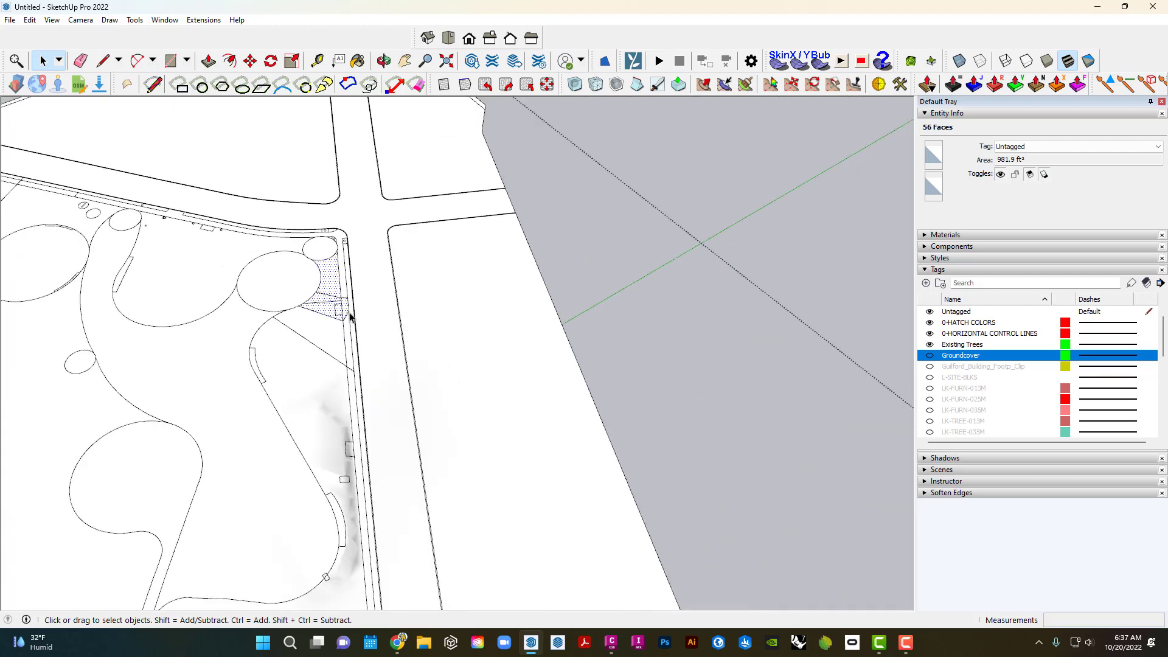
left_click(468, 262)
scroll(468, 263, "down", 2)
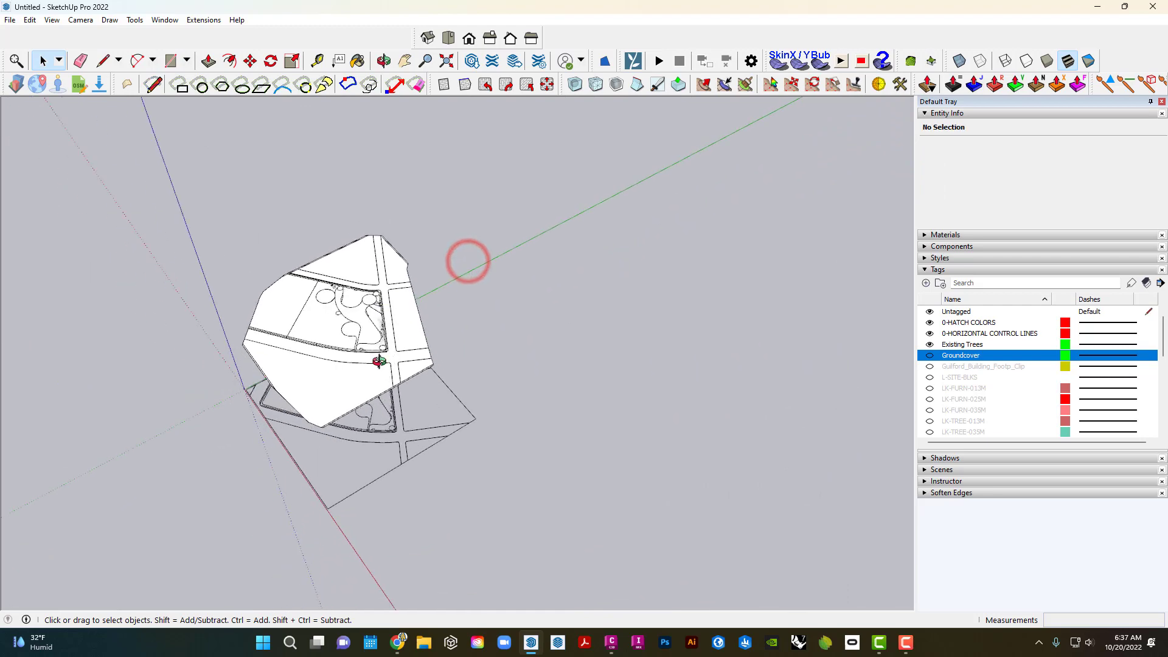
middle_click_drag(377, 360, 367, 329)
scroll(365, 369, "up", 4)
middle_click_drag(399, 390, 399, 396)
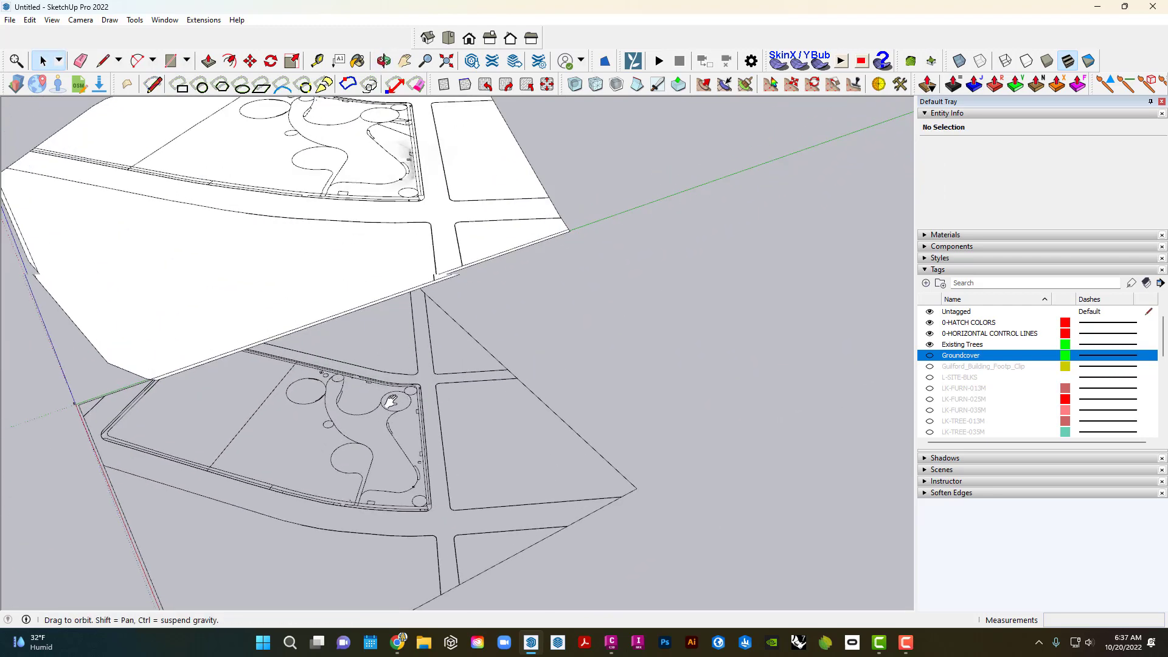
scroll(400, 453, "up", 3)
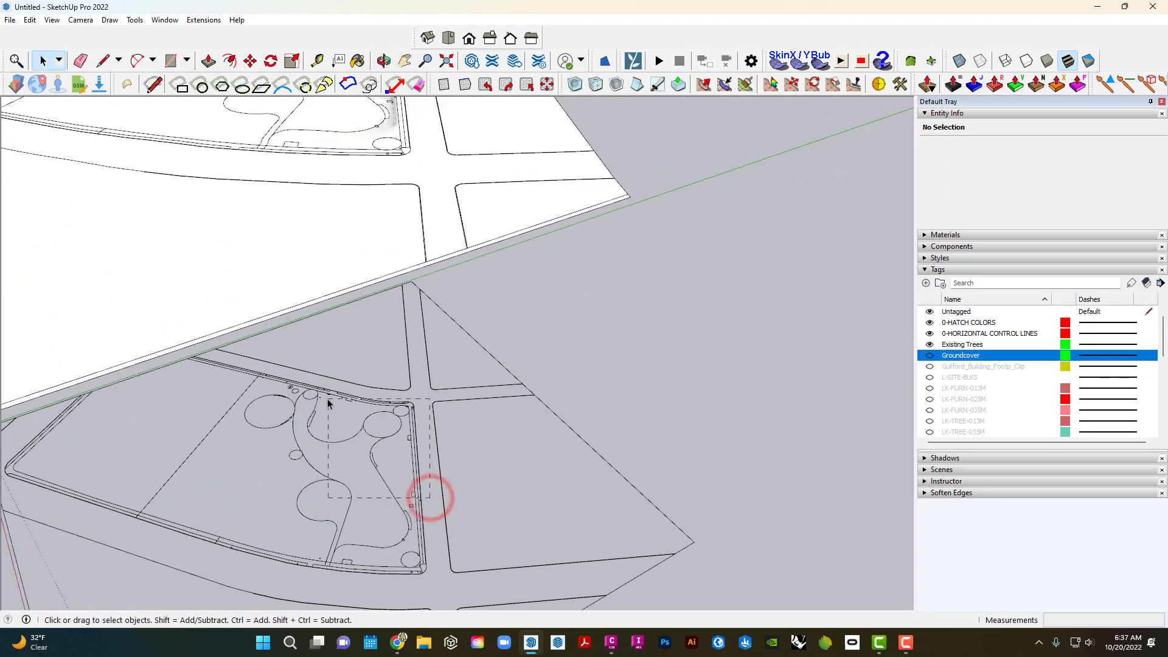
left_click_drag(290, 382, 290, 382)
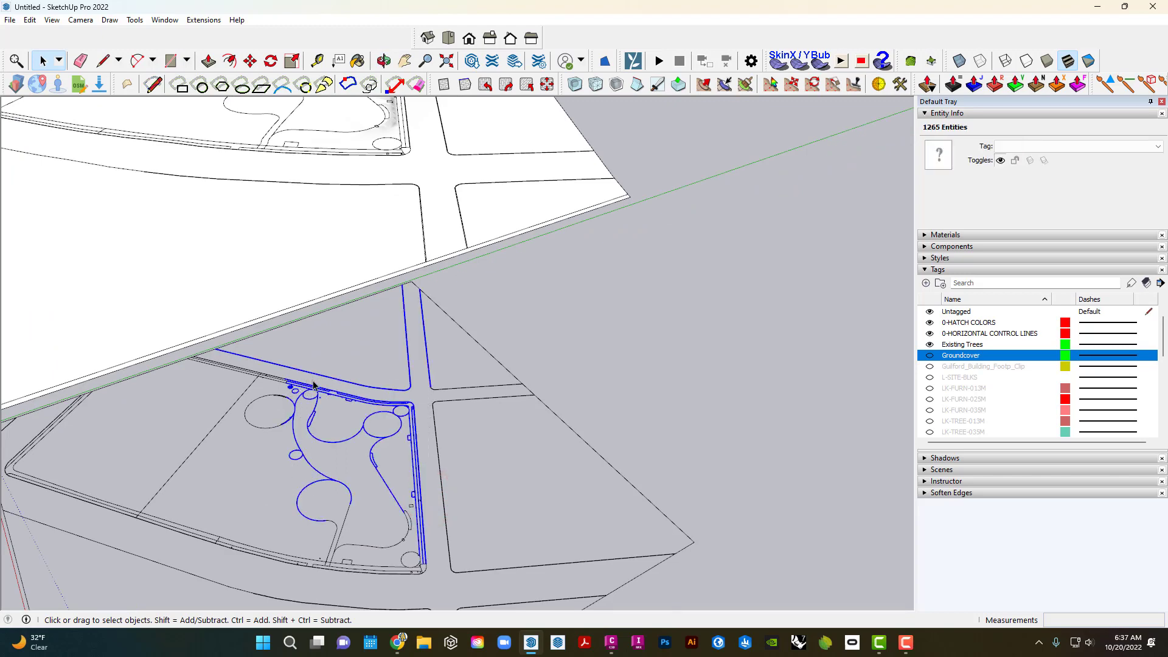
key("d")
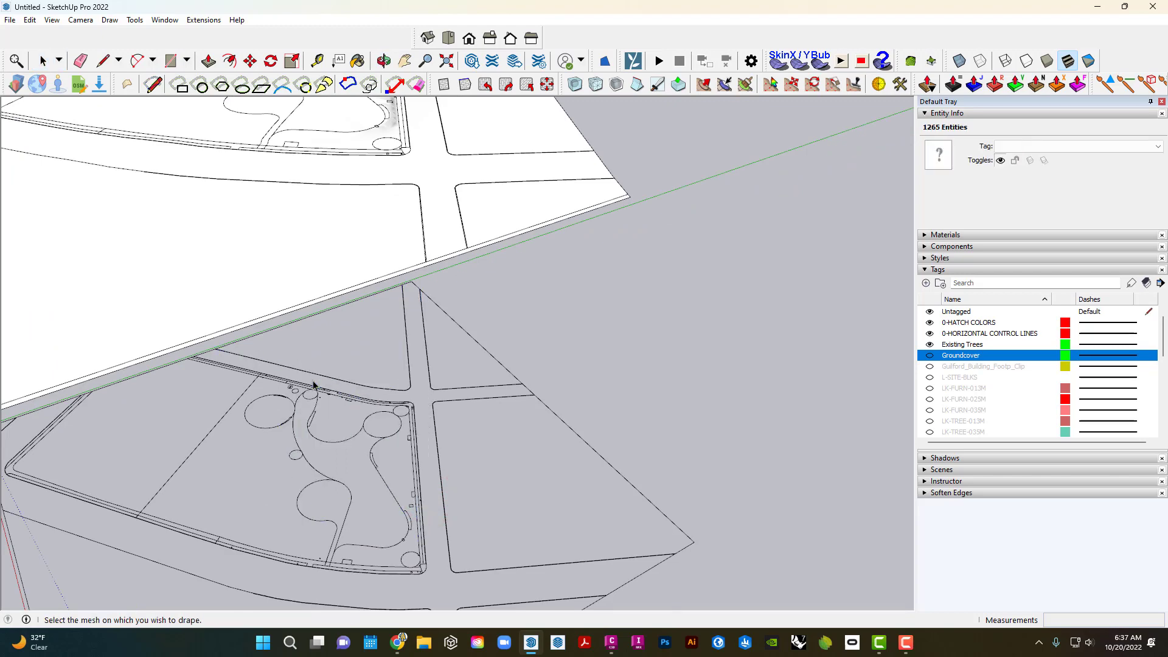
left_click(380, 207)
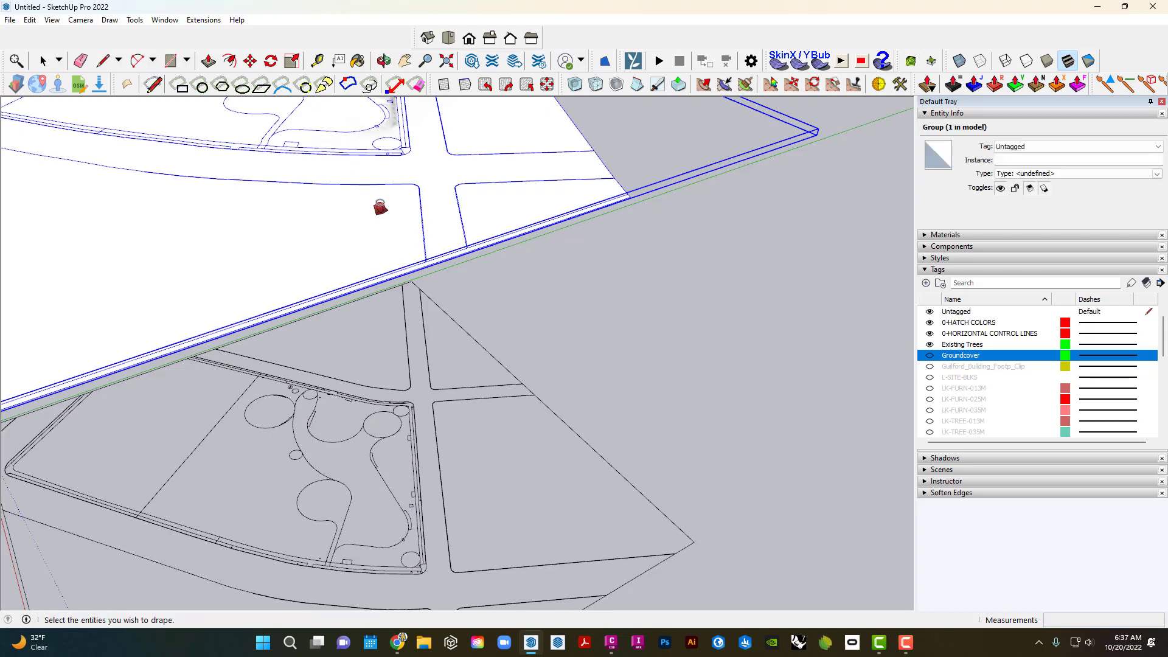
left_click(518, 321)
Select the planting surfaces around the dividing lines and rectangular cutout to examine whether they are separate from the walkway.
scroll(339, 316, "up", 5)
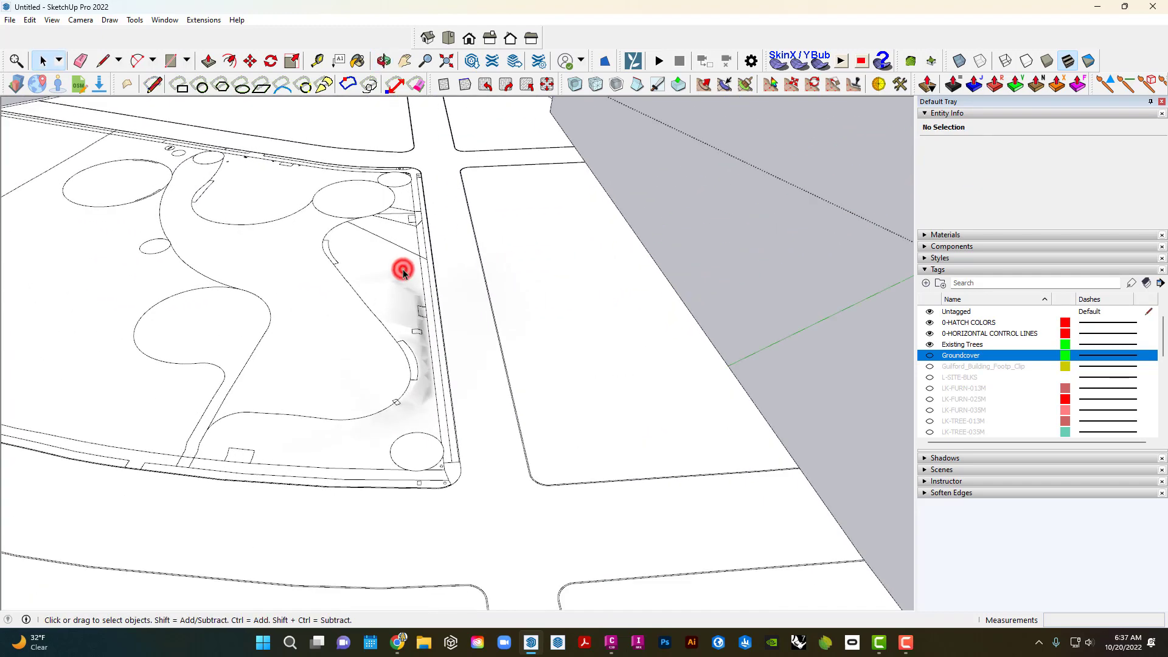
left_click(399, 268)
scroll(365, 344, "up", 5)
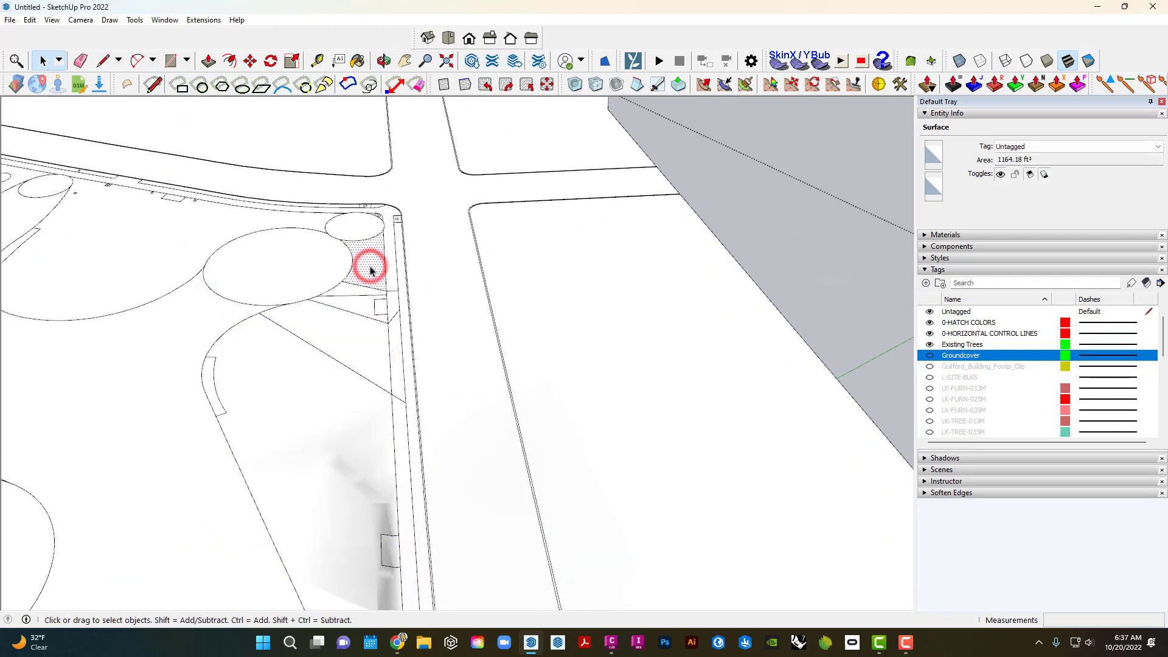
scroll(370, 268, "up", 4)
left_click(352, 312)
left_click(353, 347)
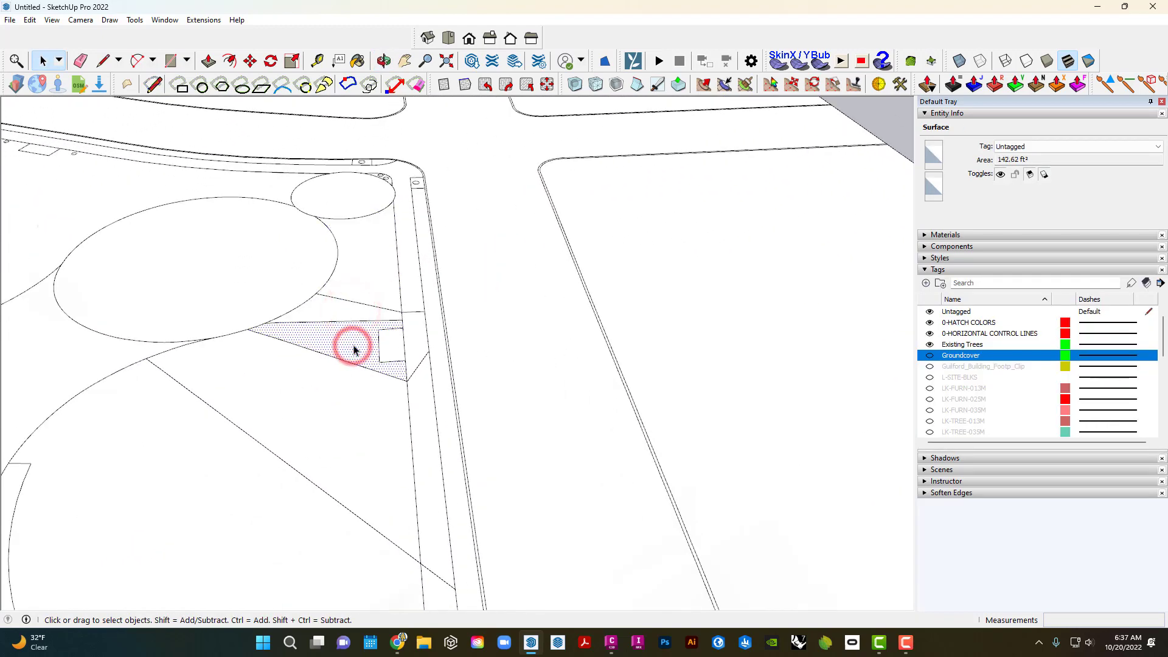
Erase the long diagonal line and the leftover dividing and slanted lines around the rectangular cutout.
scroll(267, 365, "down", 5)
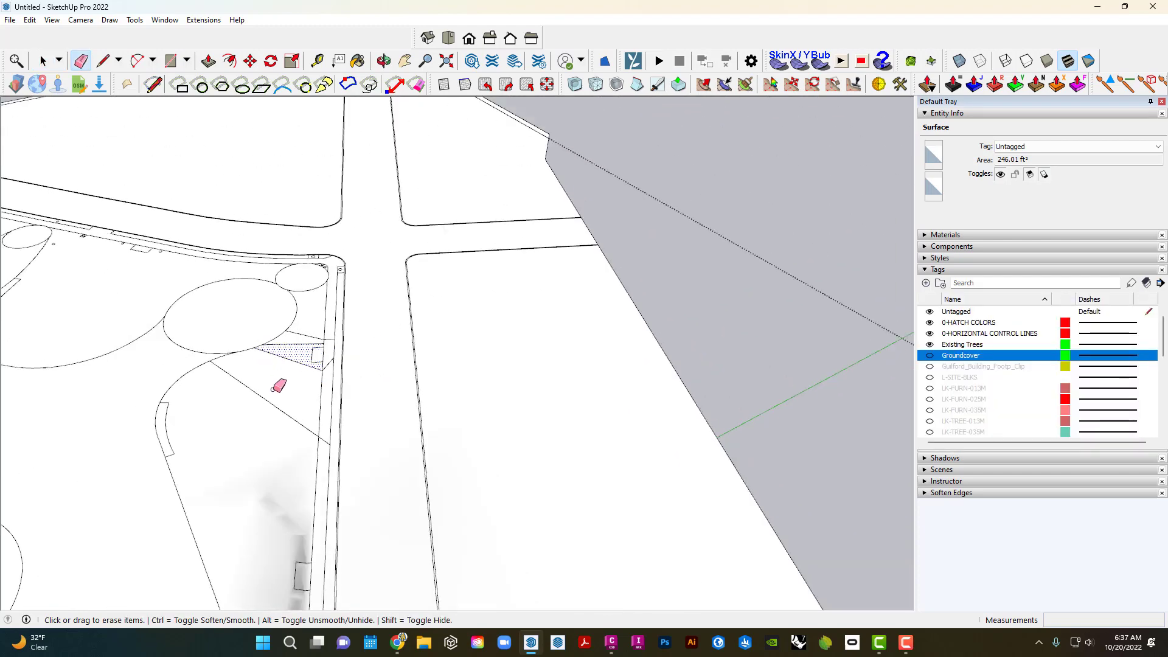
left_click(251, 387)
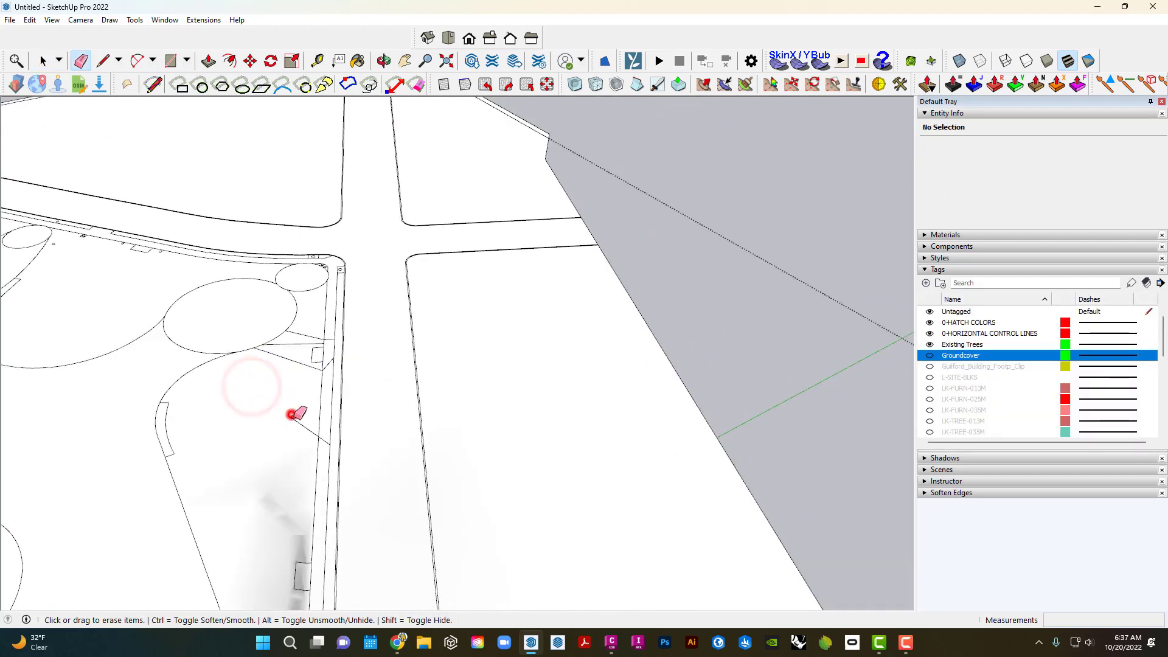
scroll(326, 434, "up", 2)
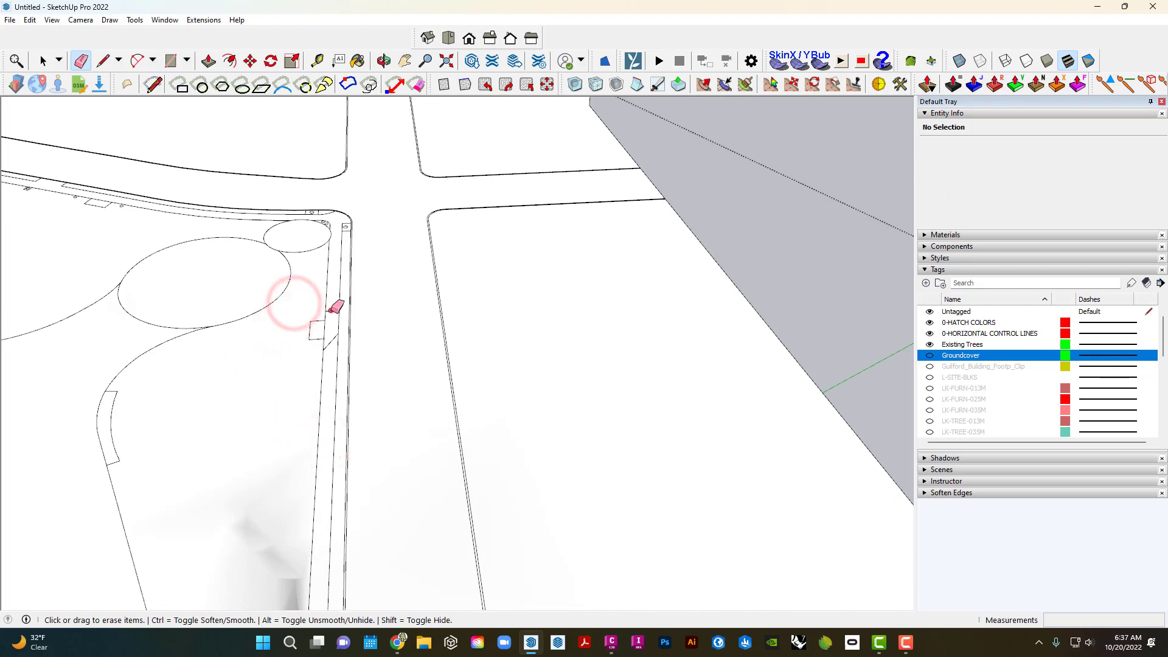
left_click(332, 342)
Select the walkway strips along both street sides of the park to examine their extents and separation from the planting area.
key("space")
left_click(332, 311)
scroll(331, 311, "down", 5)
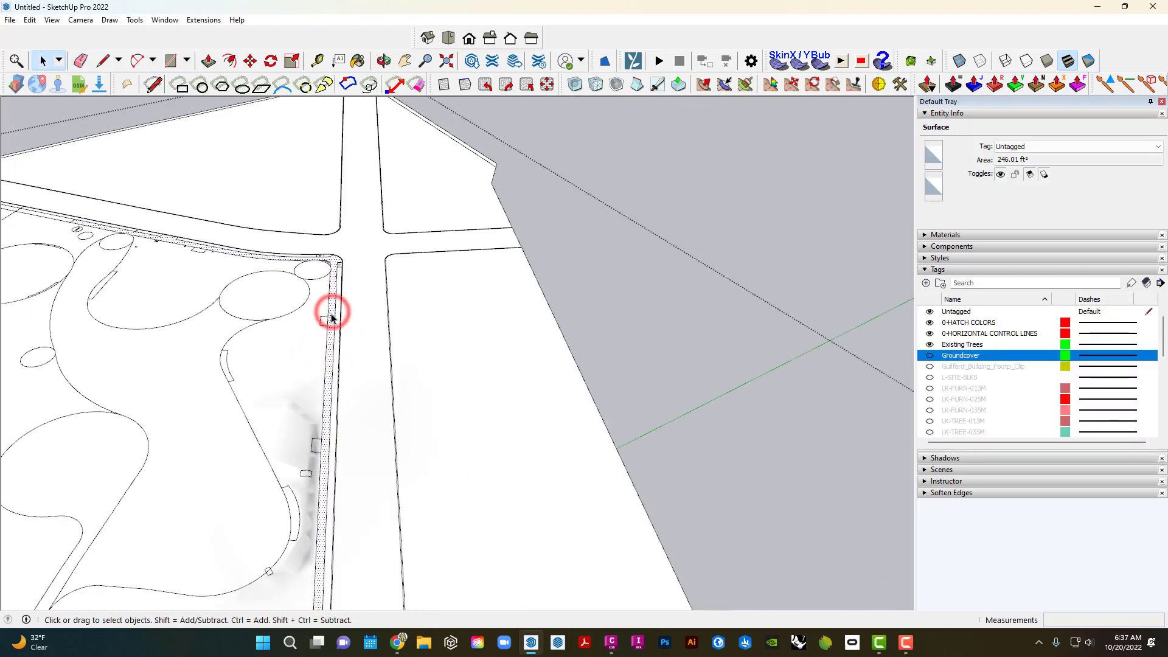
middle_click_drag(208, 303, 262, 475)
middle_click_drag(345, 569, 355, 261, "shift")
scroll(422, 365, "up", 5)
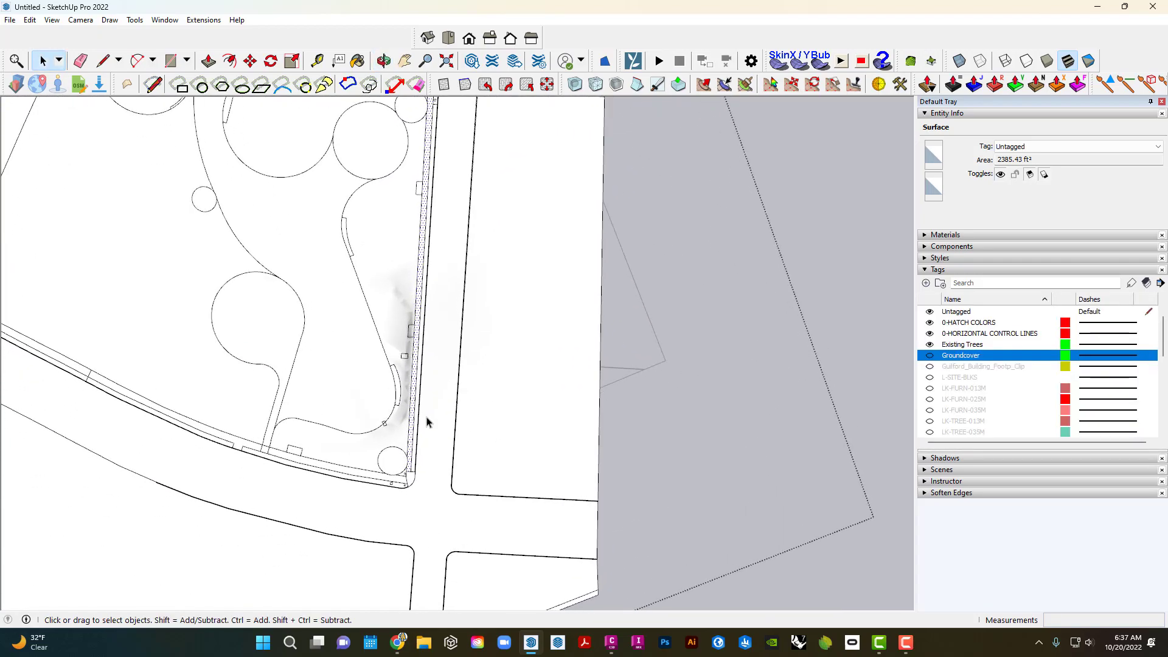
middle_click_drag(408, 417, 723, 344)
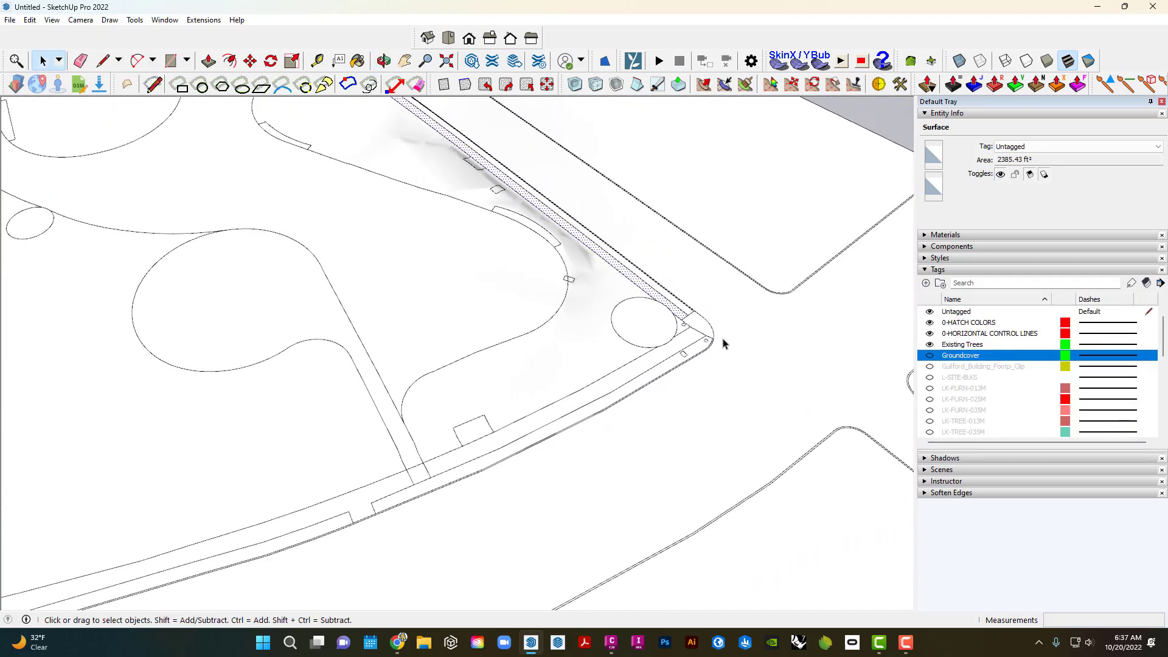
left_click(691, 342)
scroll(457, 378, "down", 8)
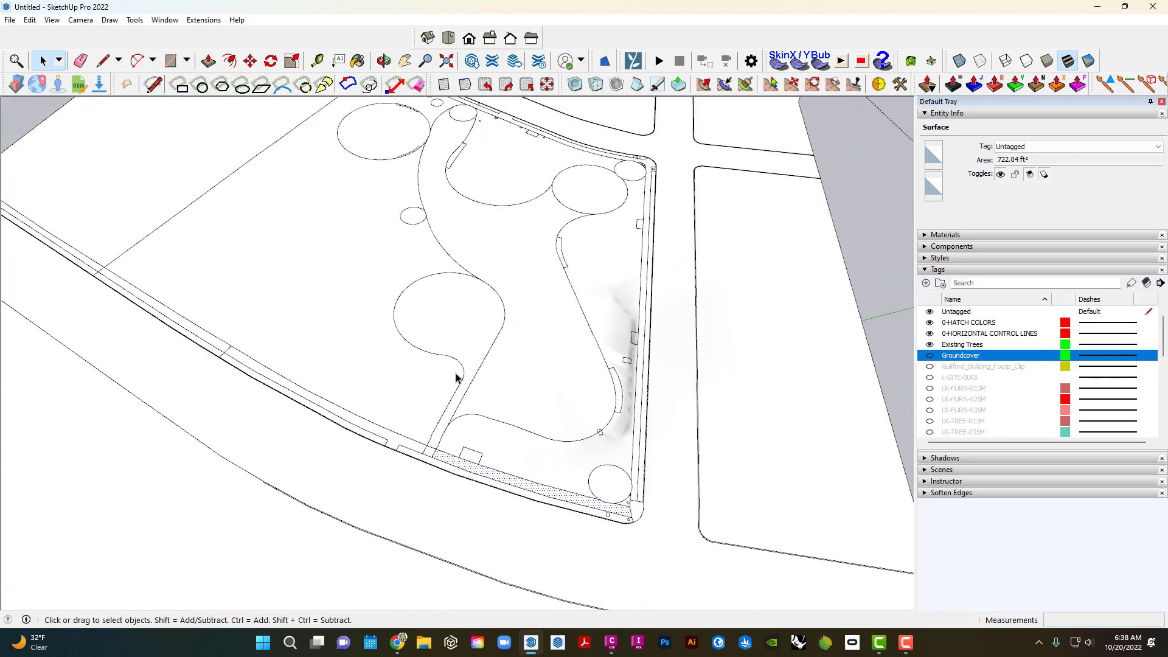
scroll(721, 269, "down", 3)
left_click(722, 269)
scroll(722, 269, "down", 5)
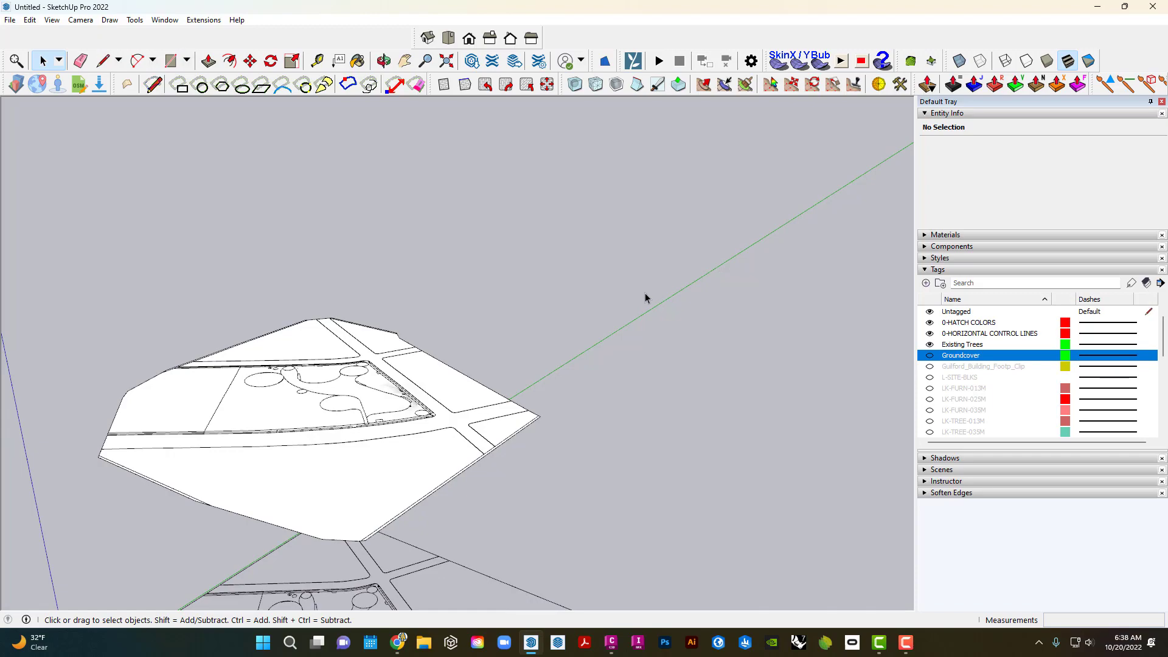
scroll(419, 378, "down", 2)
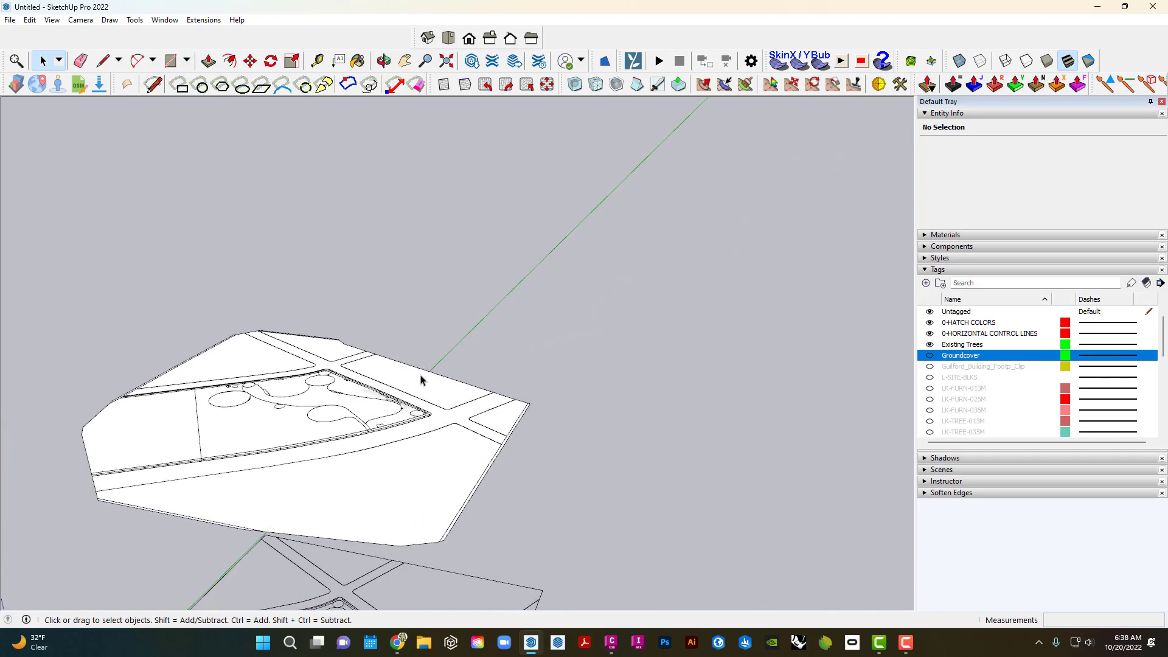
scroll(360, 426, "down", 3)
scroll(368, 431, "up", 6)
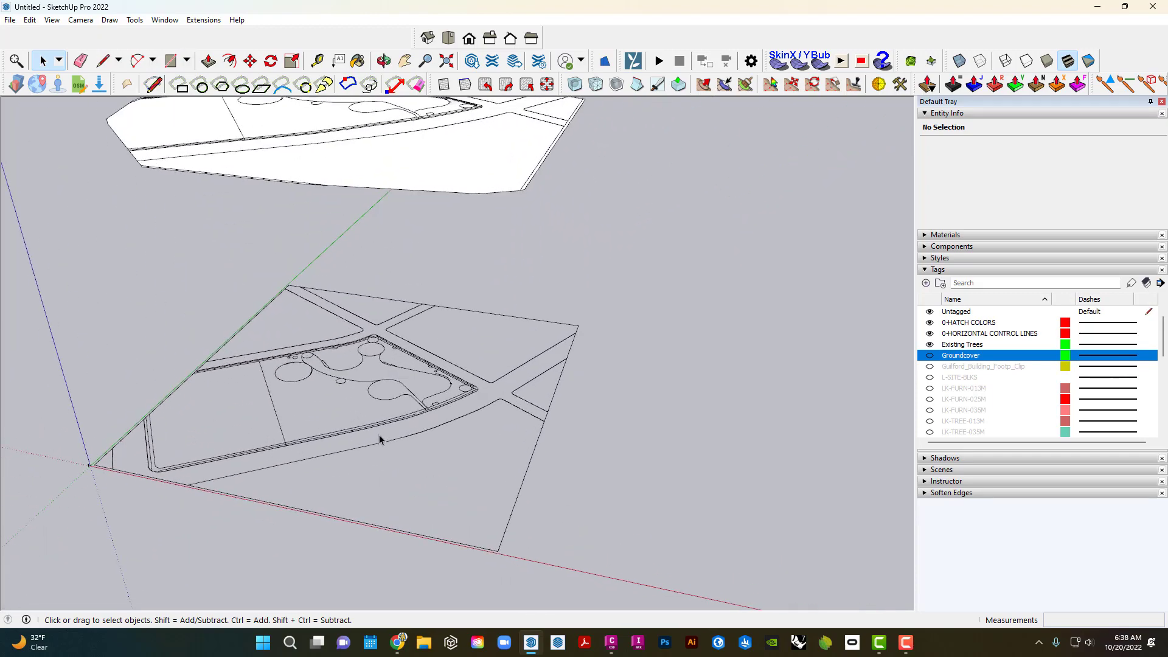
scroll(415, 303, "down", 1)
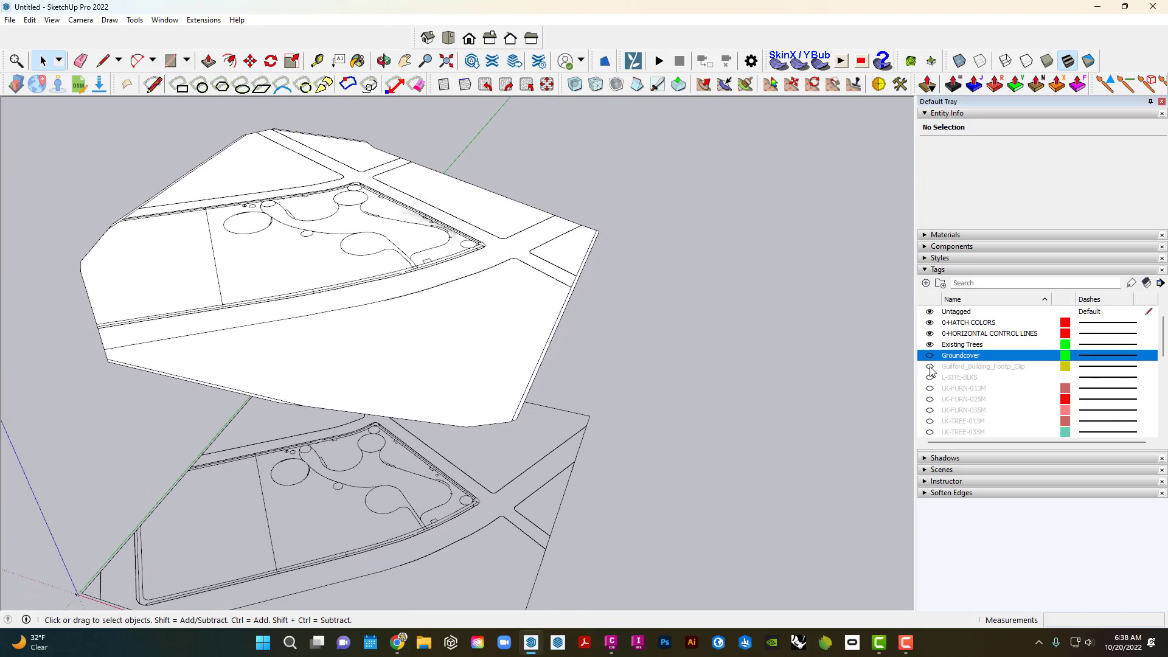
left_click(648, 326)
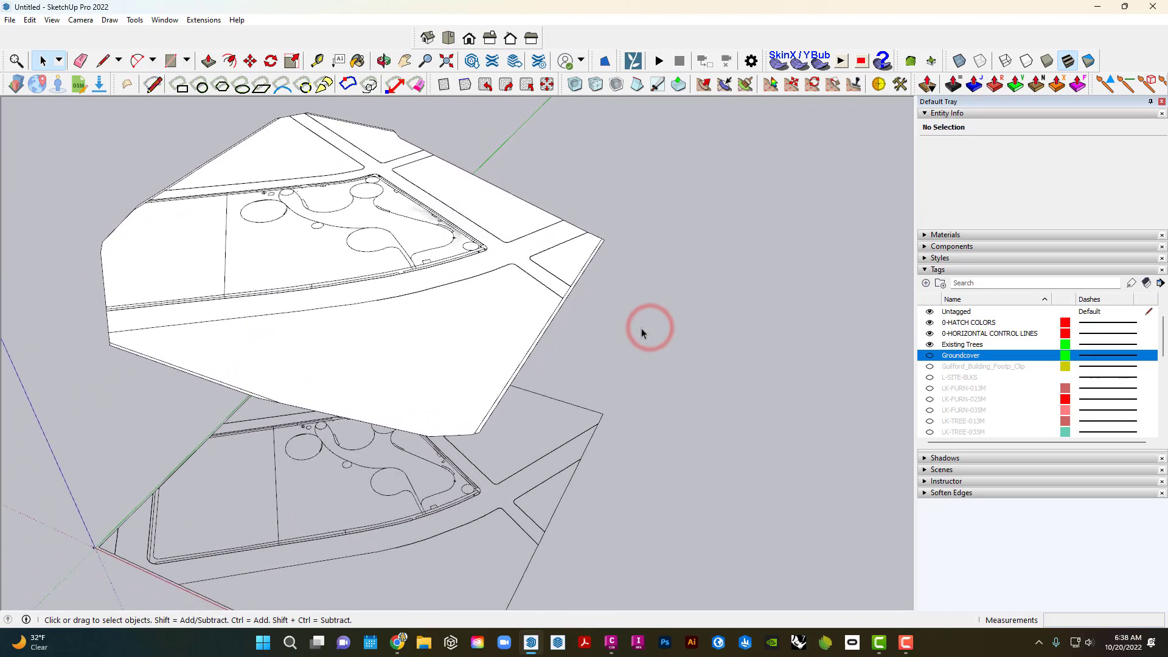
Switch to Chrome and open the LDAR 247 Social Systems Studio course for Fall 2022 in Blackboard.
left_click(397, 642)
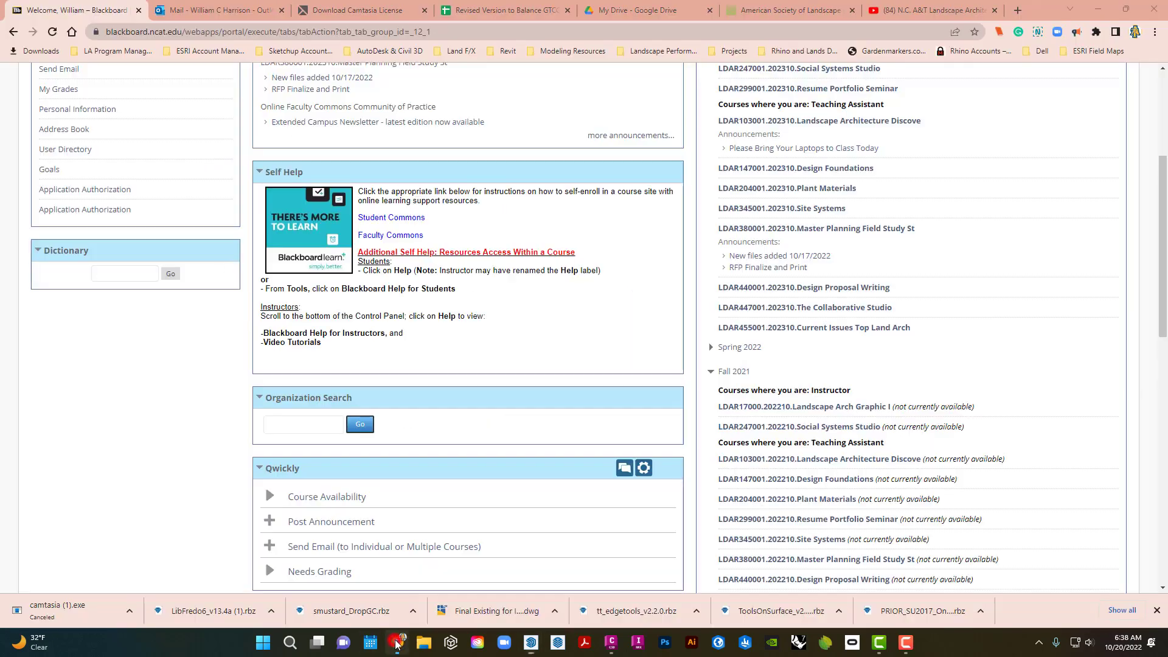
scroll(809, 143, "up", 1)
scroll(809, 143, "up", 1)
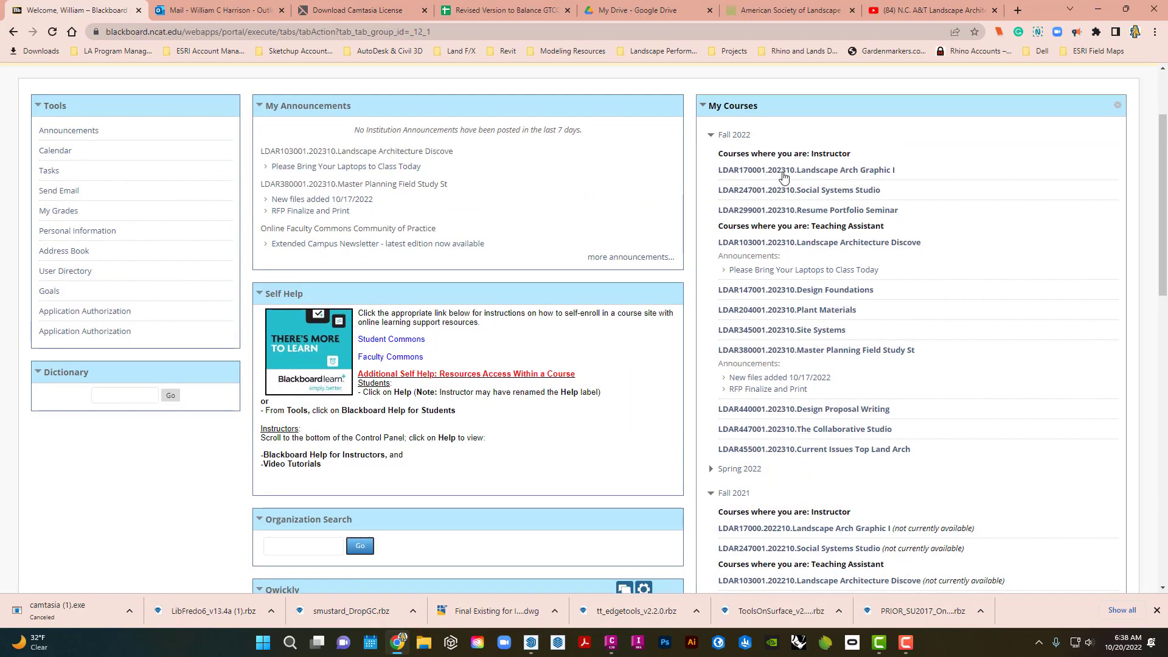
left_click(777, 183)
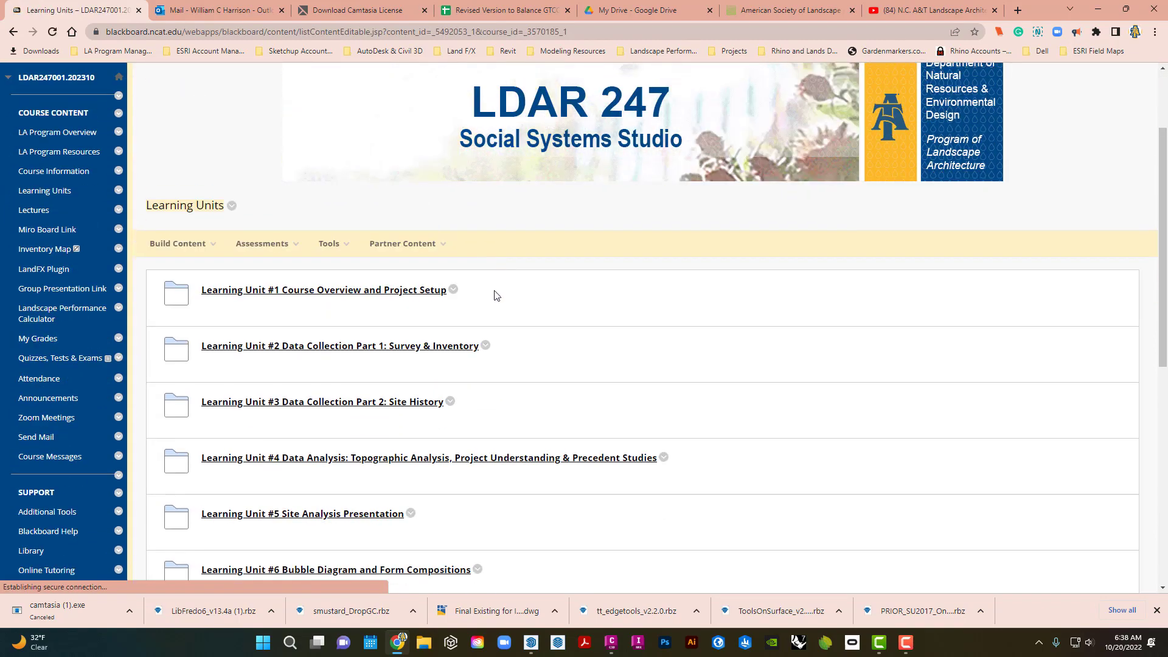
Open Learning Unit #8 SketchUp 3D Model and download the attached file Existing Condition Elements.skp.
scroll(496, 298, "down", 1)
scroll(496, 310, "down", 3)
left_click(304, 439)
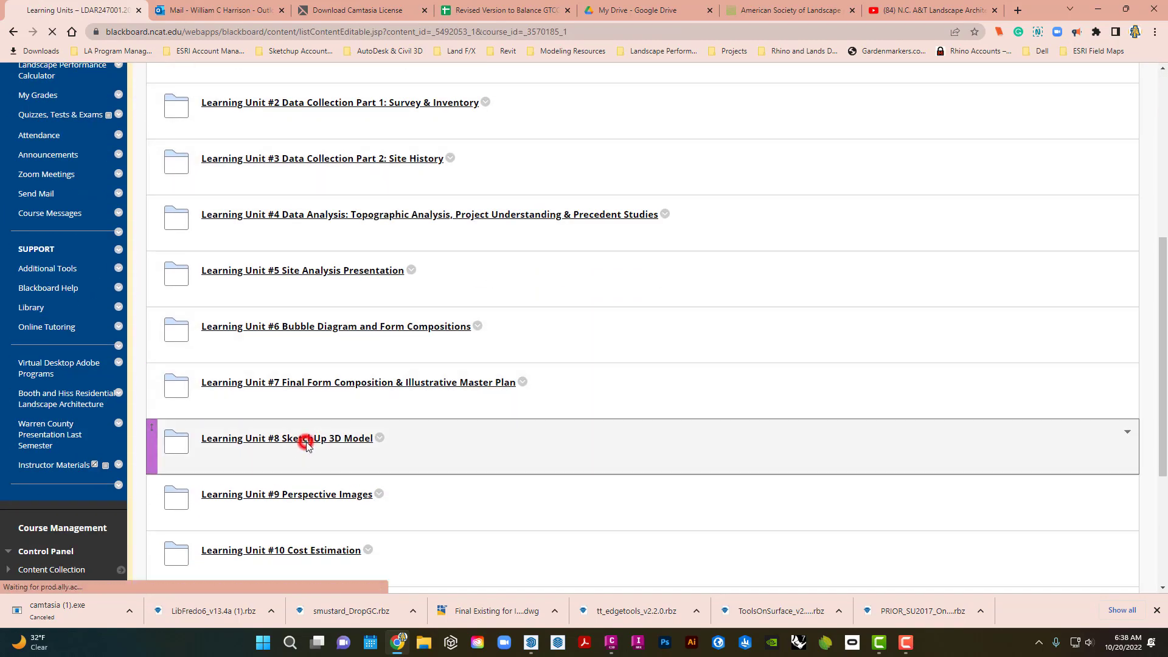
scroll(466, 386, "down", 4)
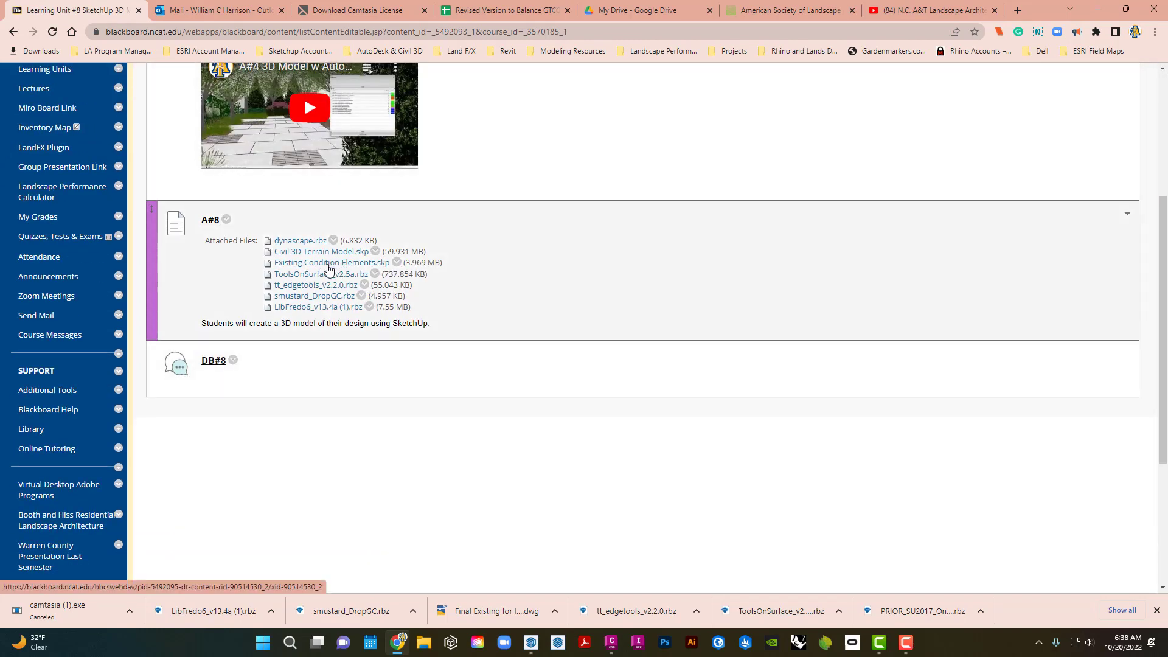
left_click(327, 265)
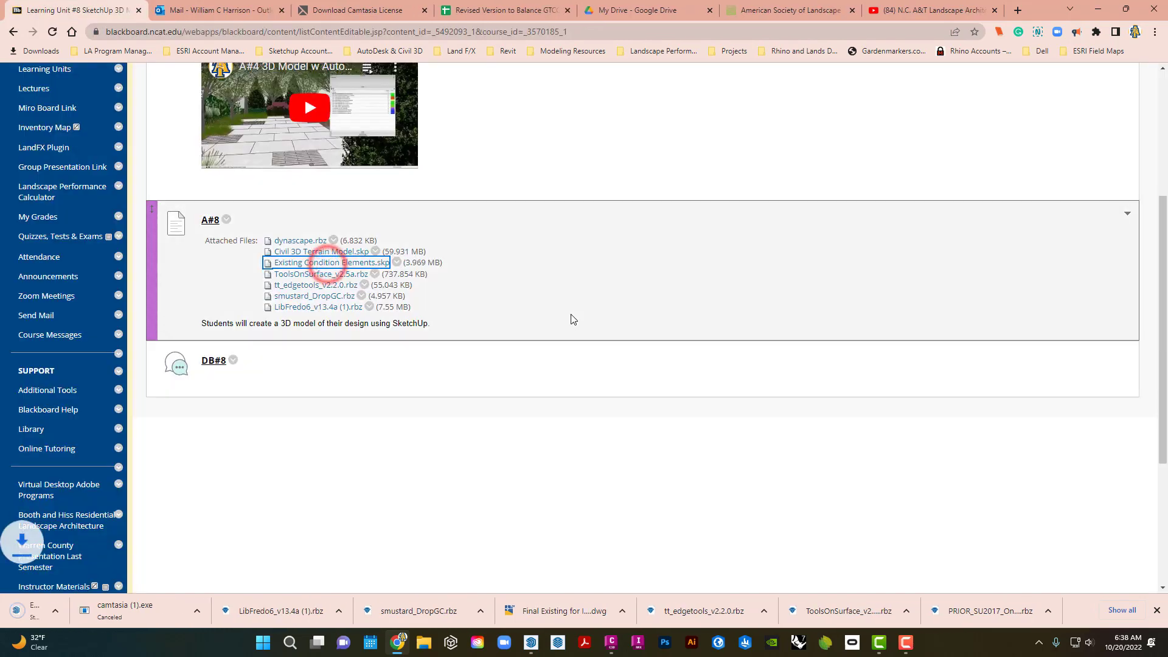
Switch back to SketchUp, import the SketchUp file Existing Condition Elements from Downloads, and place it beside the terrain and plan.
left_click(533, 643)
left_click(10, 19)
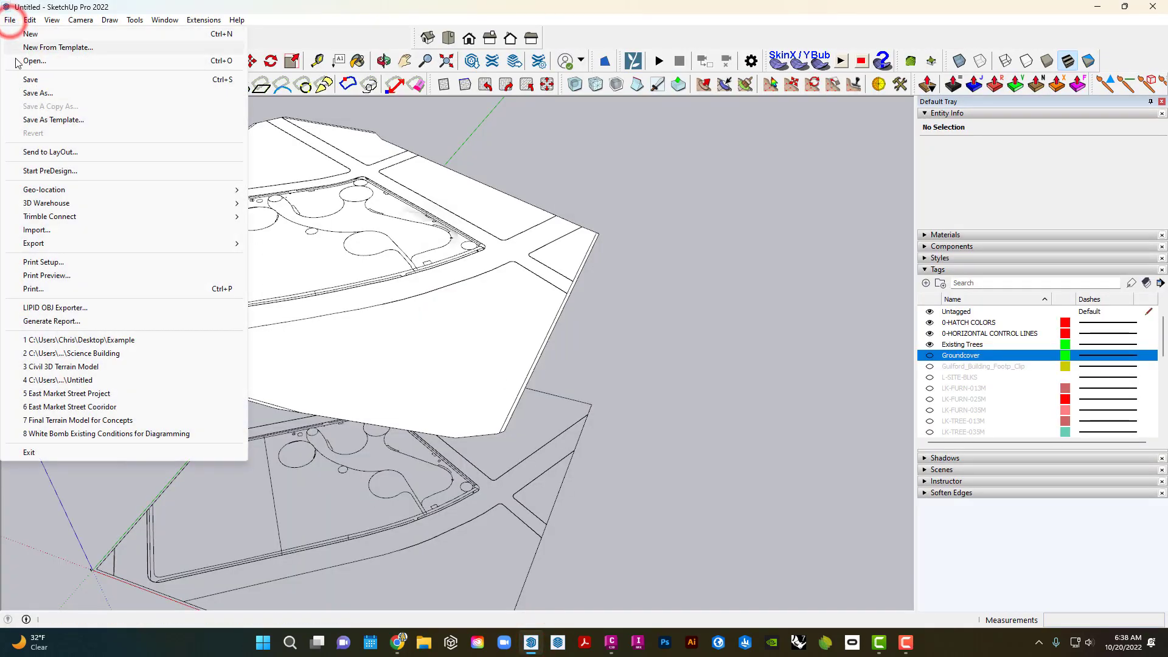
left_click(46, 230)
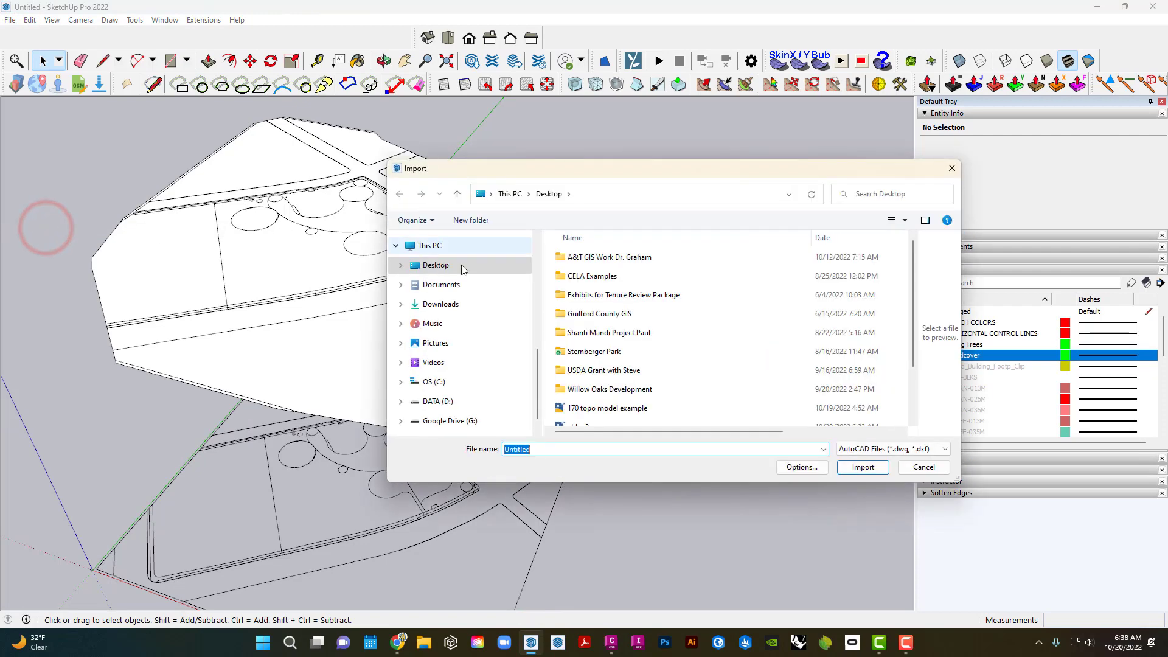
left_click(857, 451)
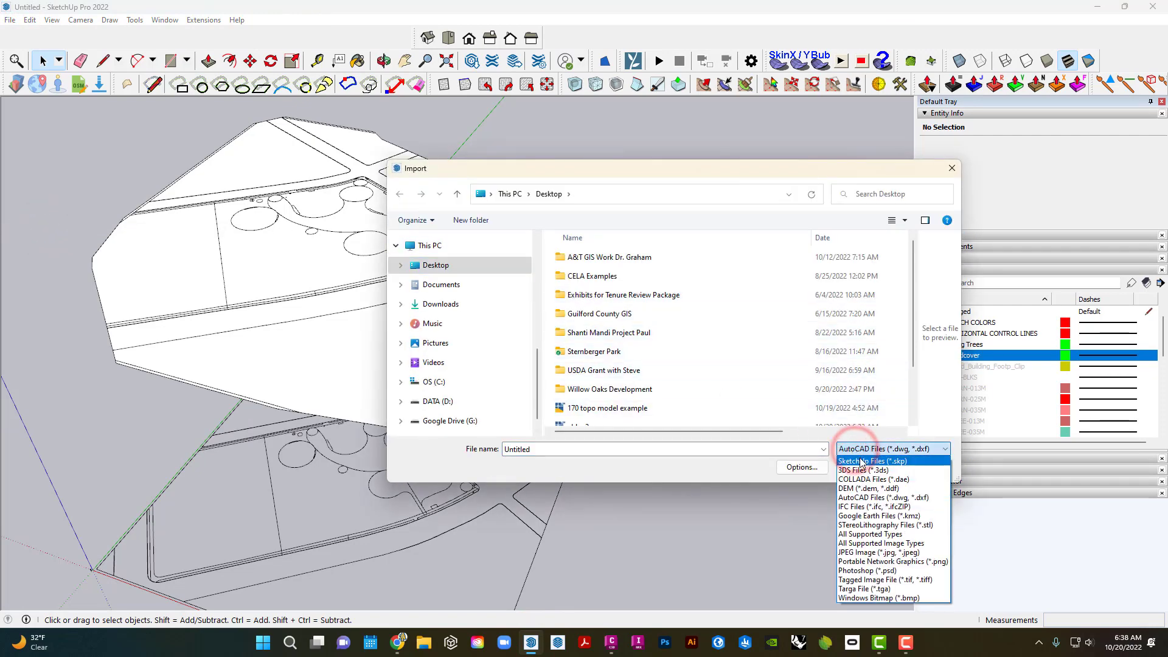
left_click(861, 462)
left_click(443, 304)
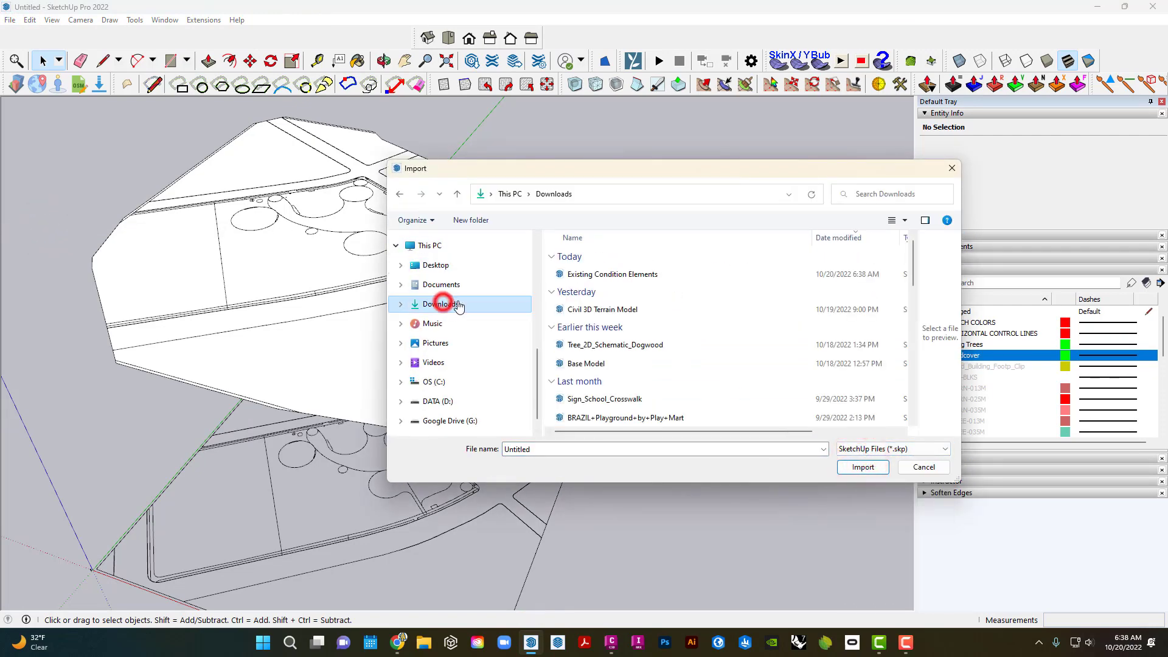
left_click(621, 274)
left_click(861, 467)
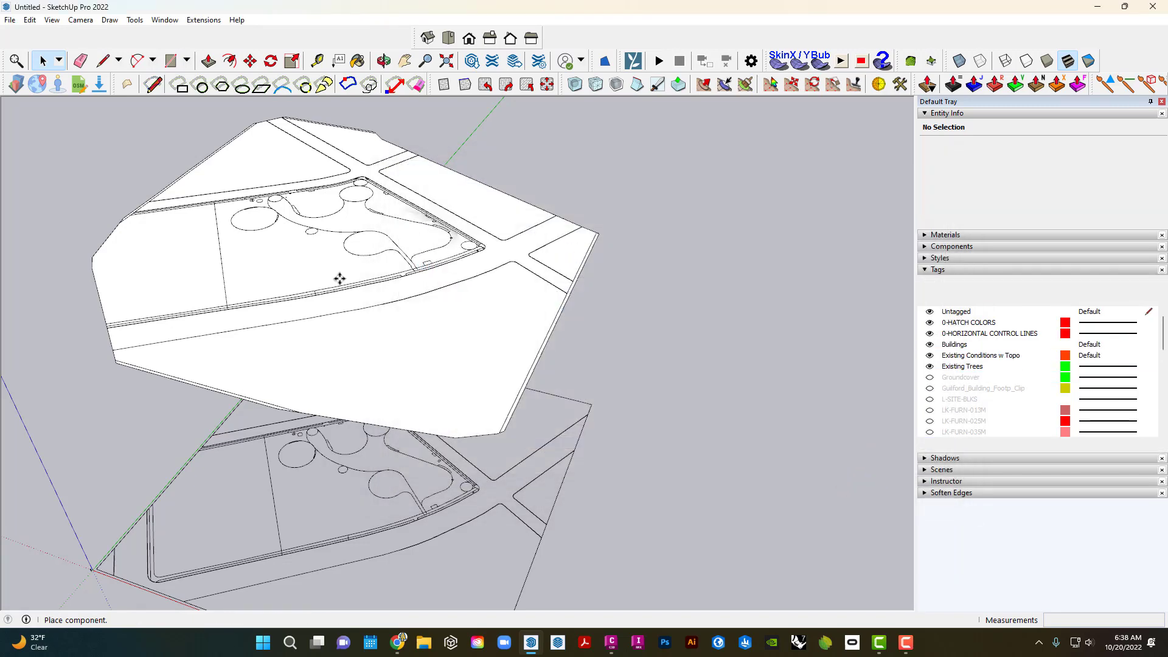
left_click(604, 405)
Show the Guilford_Building_Footp_Clip tag and move the imported component so a building corner meets its matching footprint corner on the flat plan.
scroll(602, 404, "down", 3)
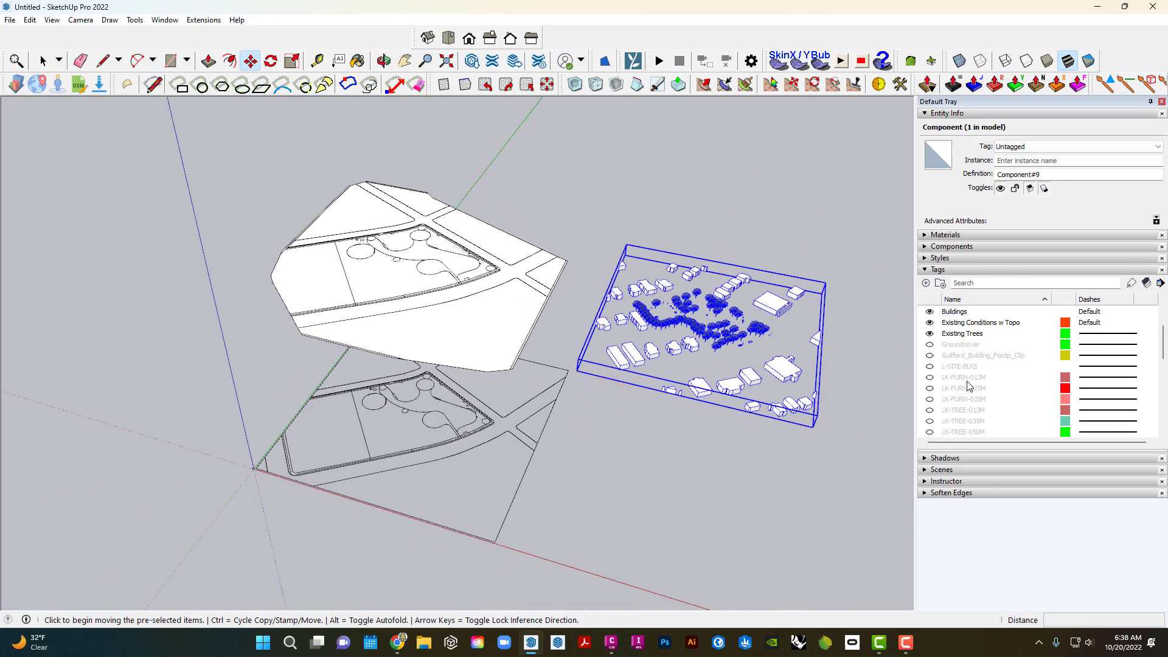
left_click(930, 357)
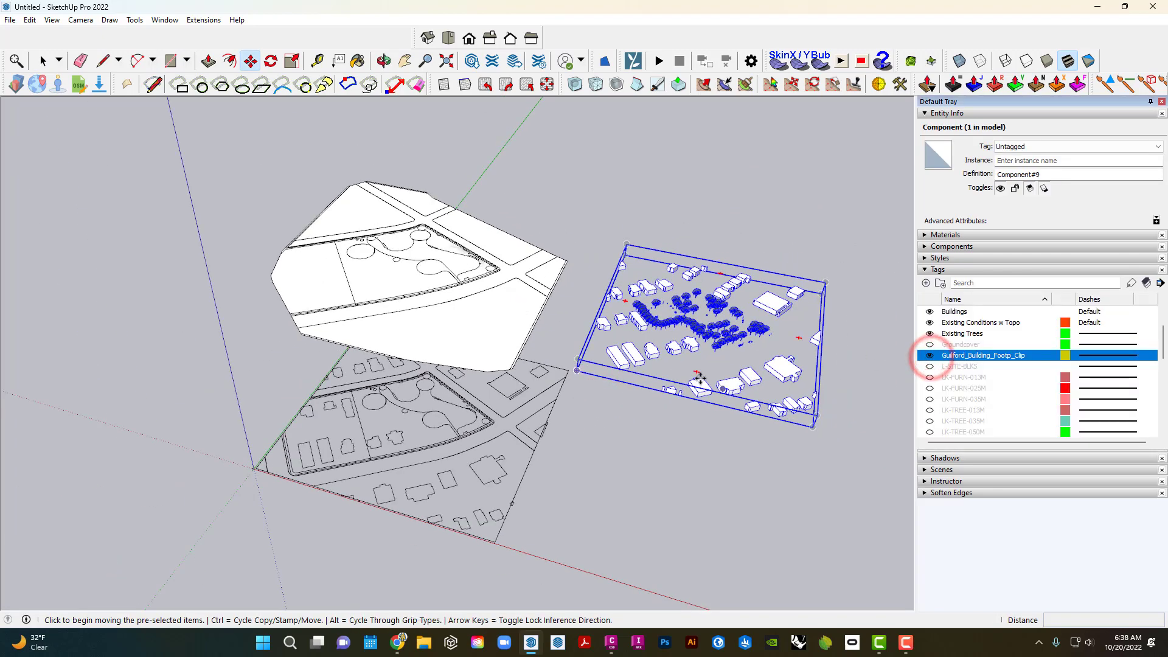
left_click(795, 382)
scroll(475, 449, "up", 5)
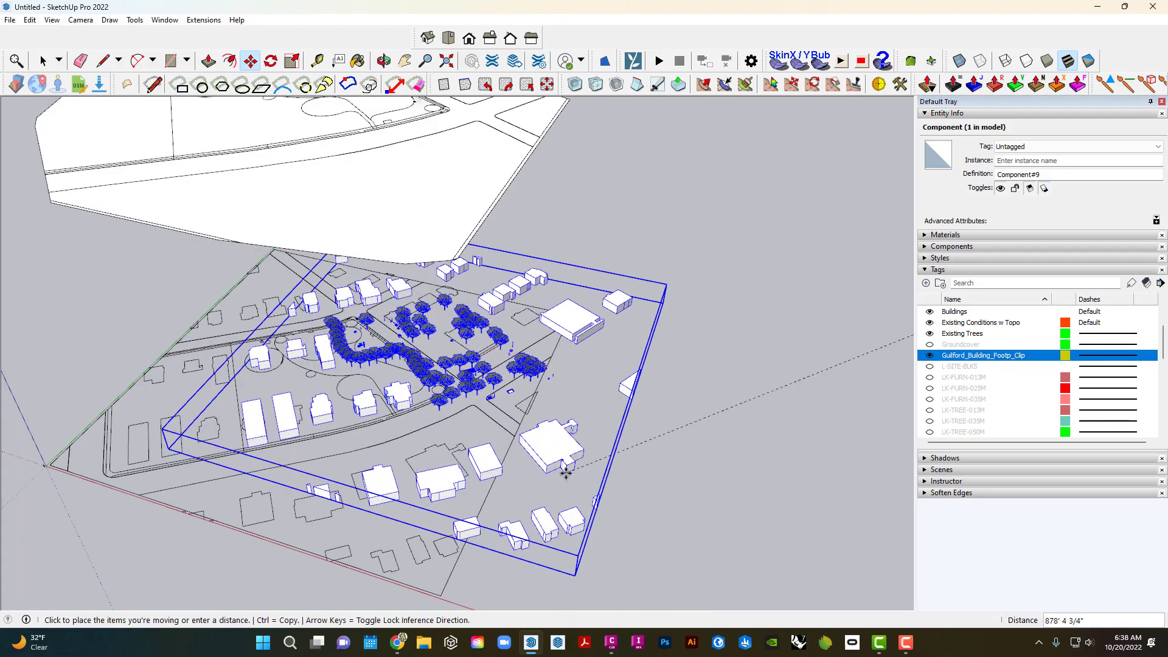
scroll(475, 449, "up", 3)
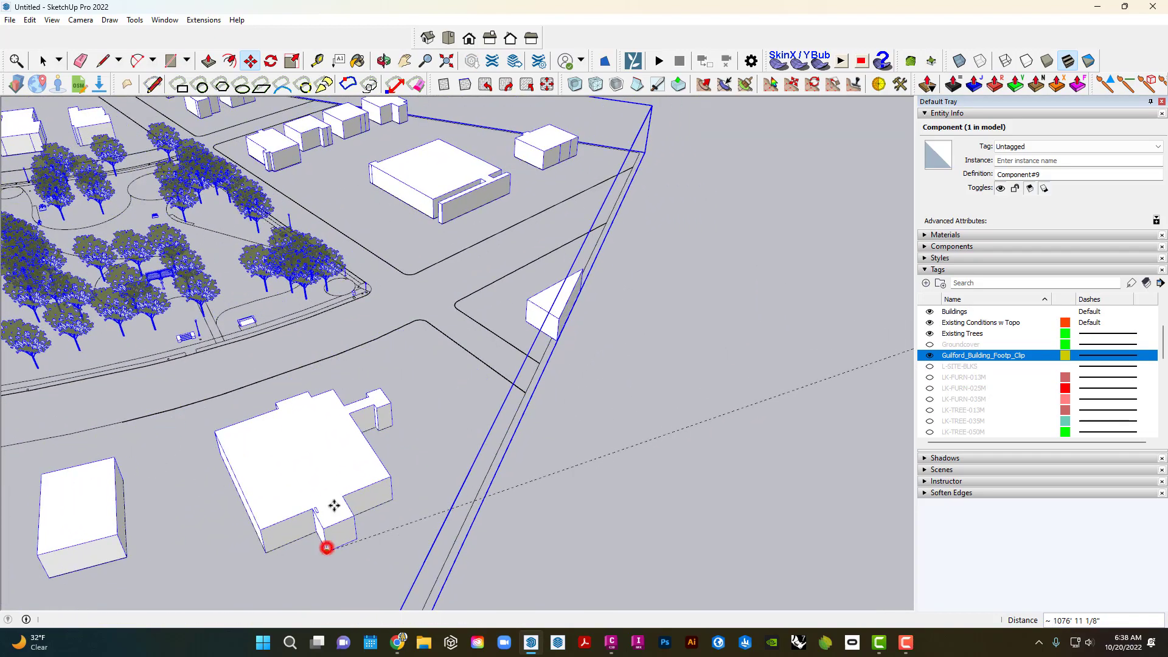
left_click(327, 548)
Move the imported buildings and trees component straight up about 766 ft so it sits above the terrain mesh.
scroll(353, 487, "down", 6)
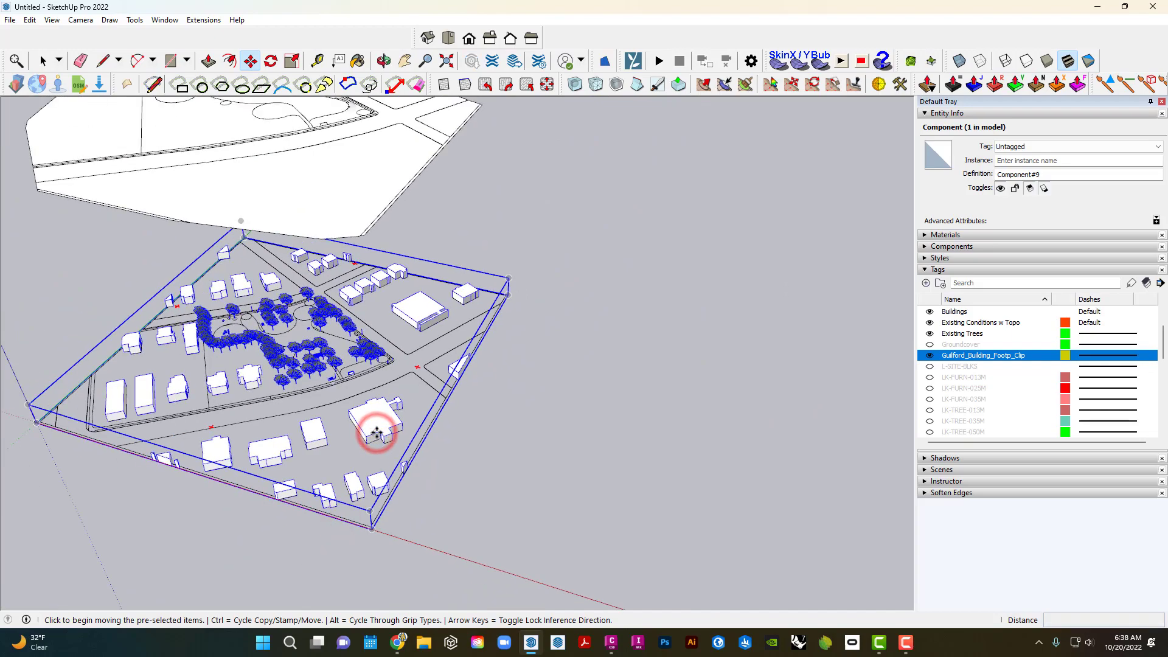
left_click(377, 433)
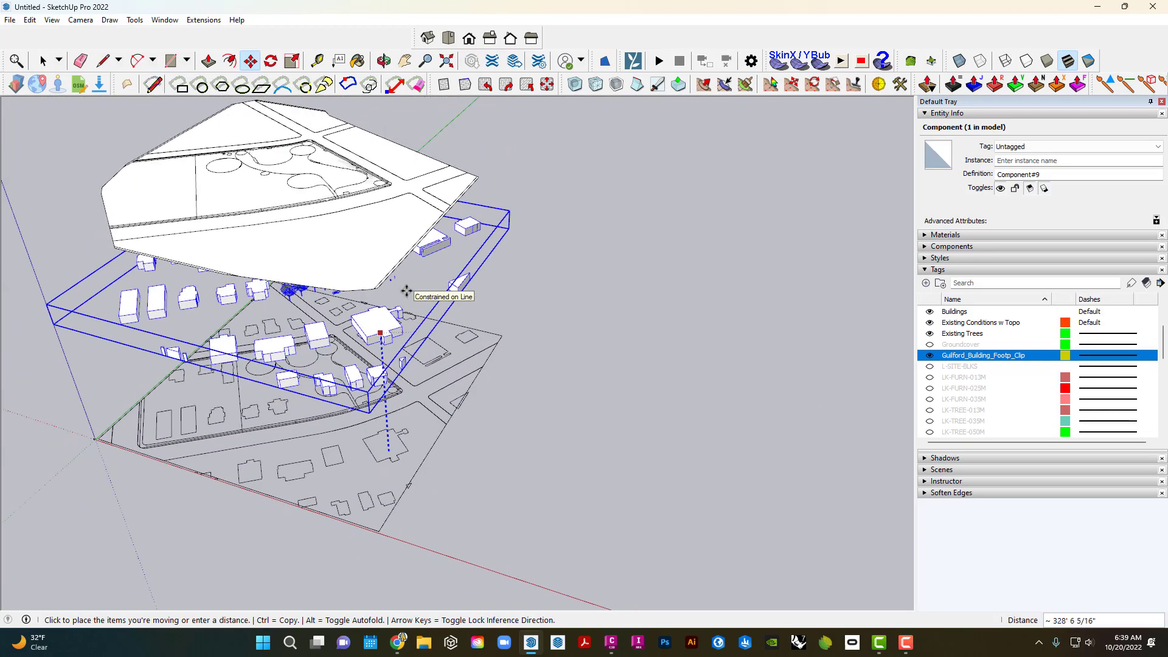
scroll(404, 292, "down", 3)
left_click(386, 278)
Lower the component vertically until the base of the street-corner sign post rests on the terrain mesh.
scroll(390, 308, "up", 8)
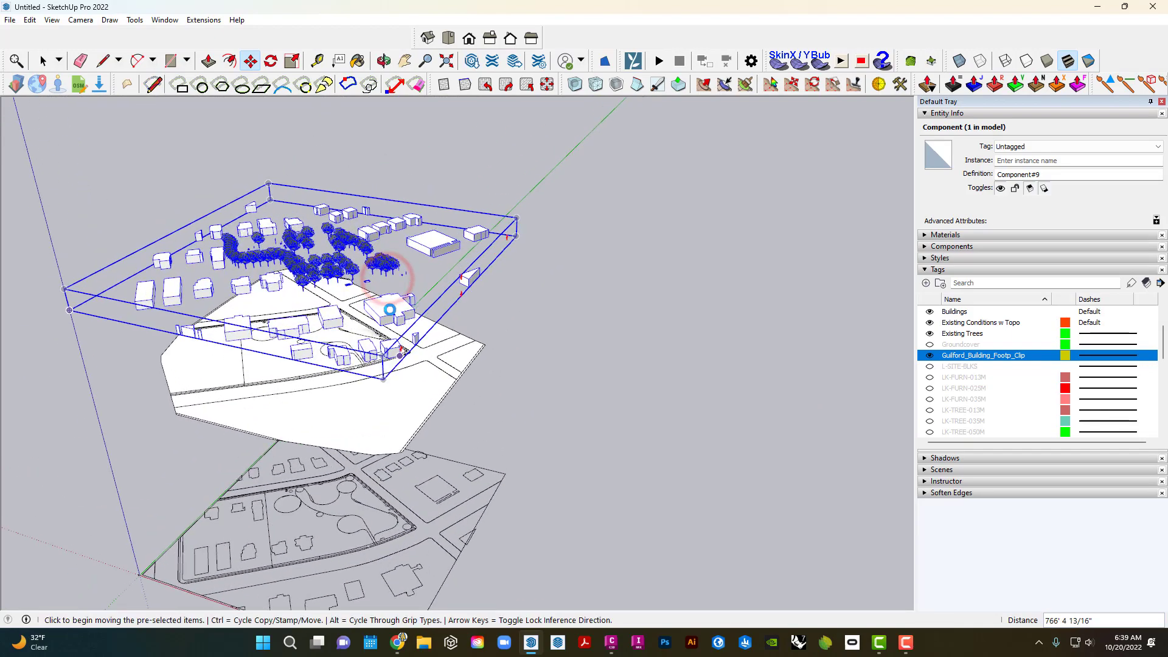
middle_click_drag(369, 336, 211, 377)
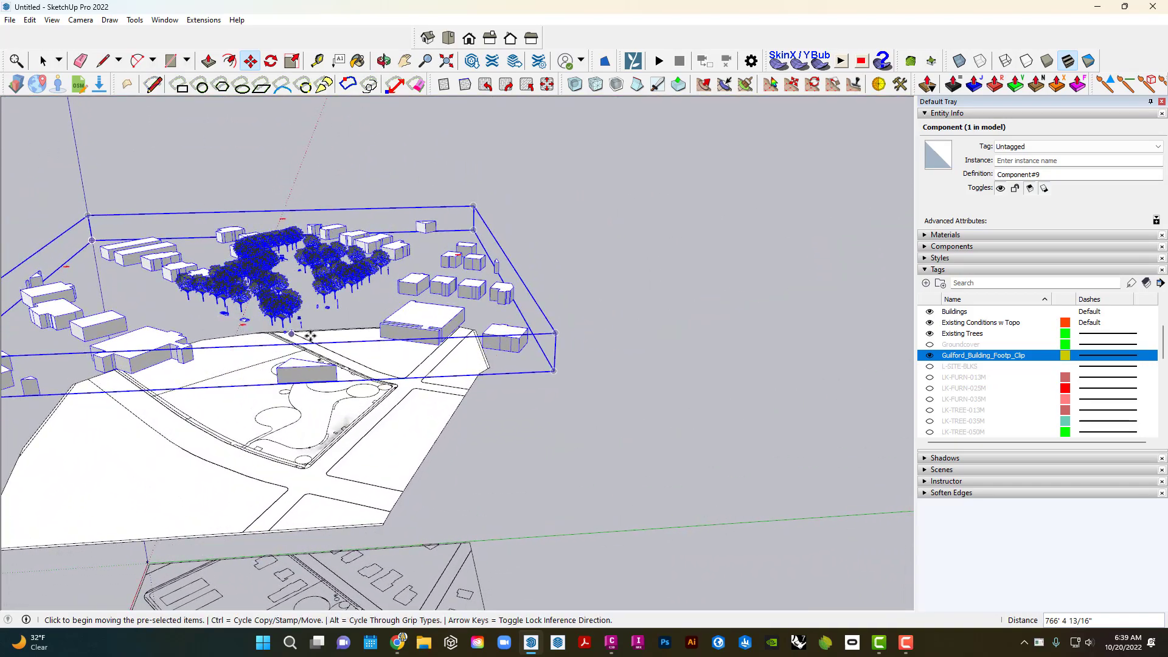
scroll(371, 288, "up", 1)
scroll(329, 288, "up", 4)
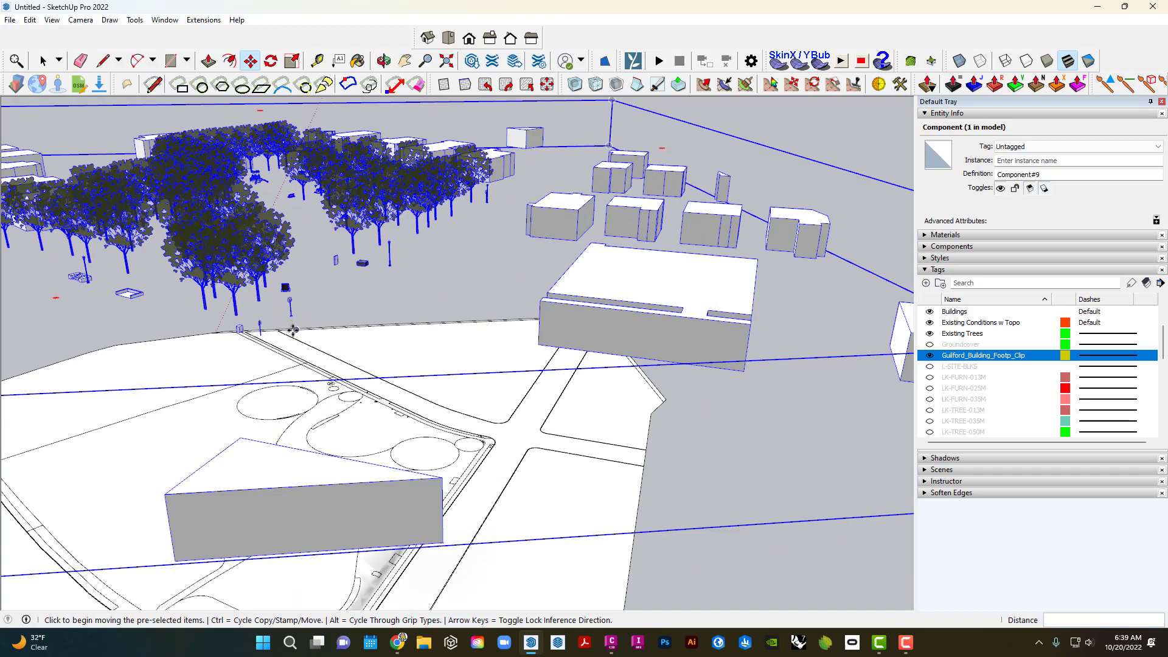
left_click(293, 318)
scroll(291, 323, "down", 6)
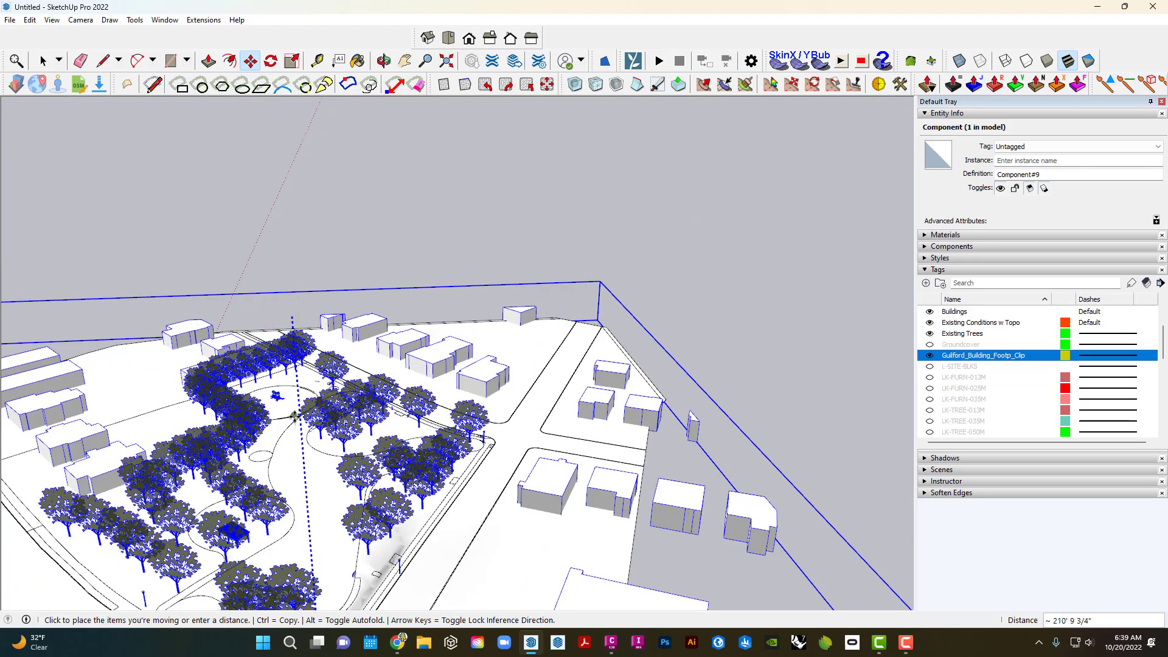
scroll(329, 477, "up", 10)
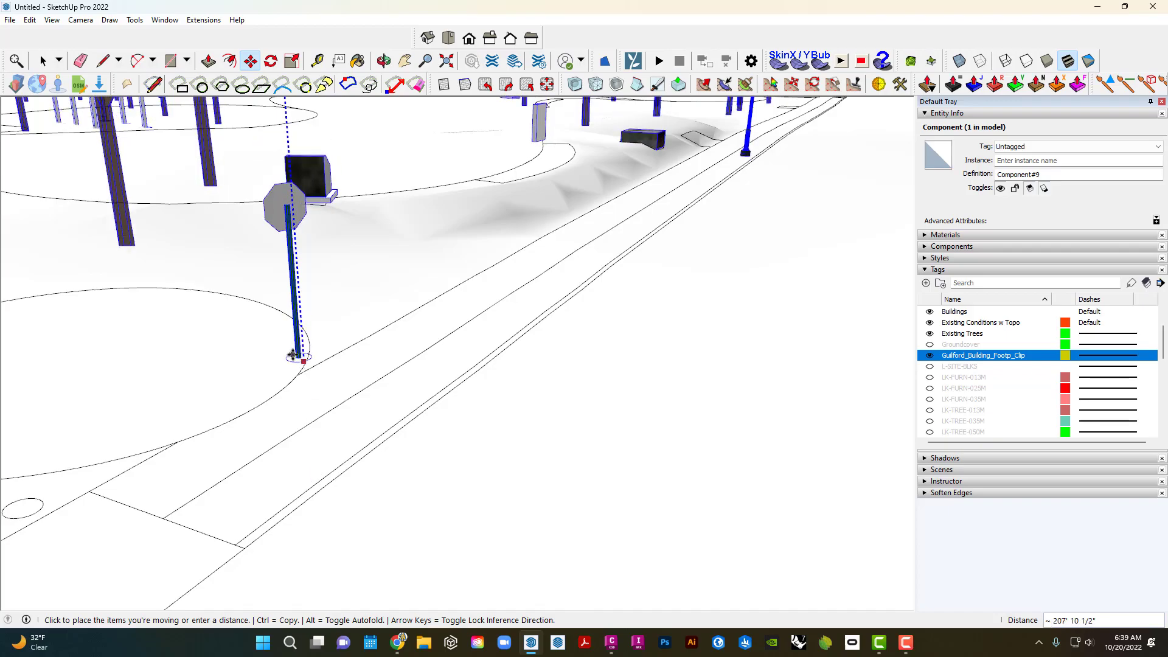
left_click(293, 360)
scroll(362, 363, "down", 8)
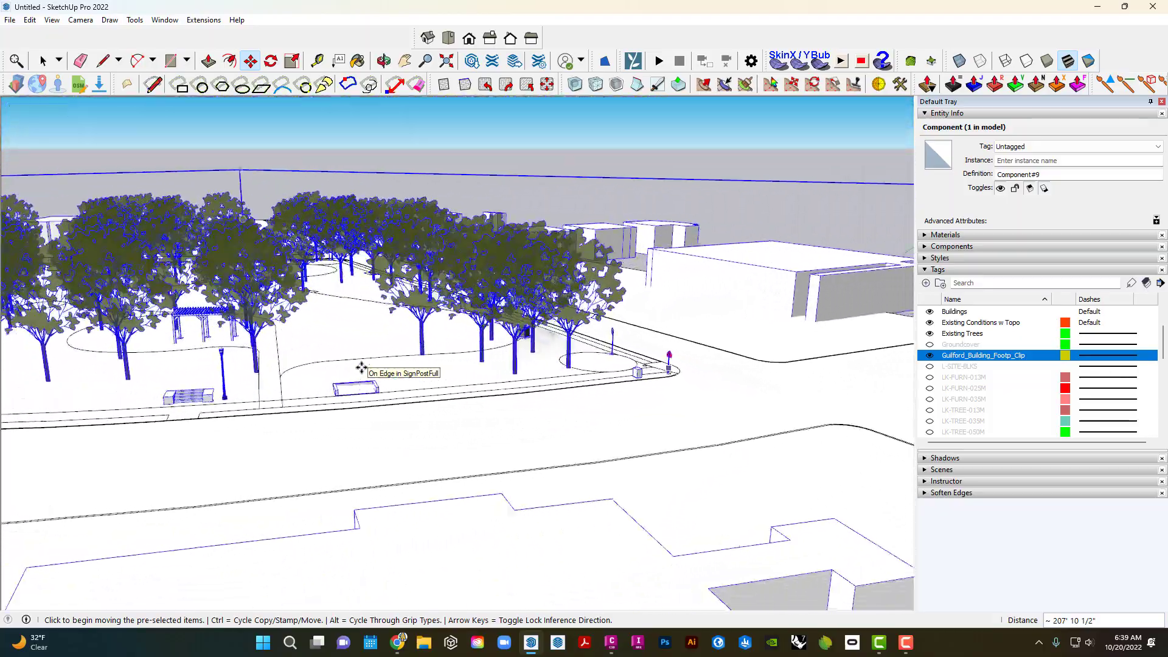
Explode the imported existing conditions component, and clear the selection.
key("space")
left_click(507, 148)
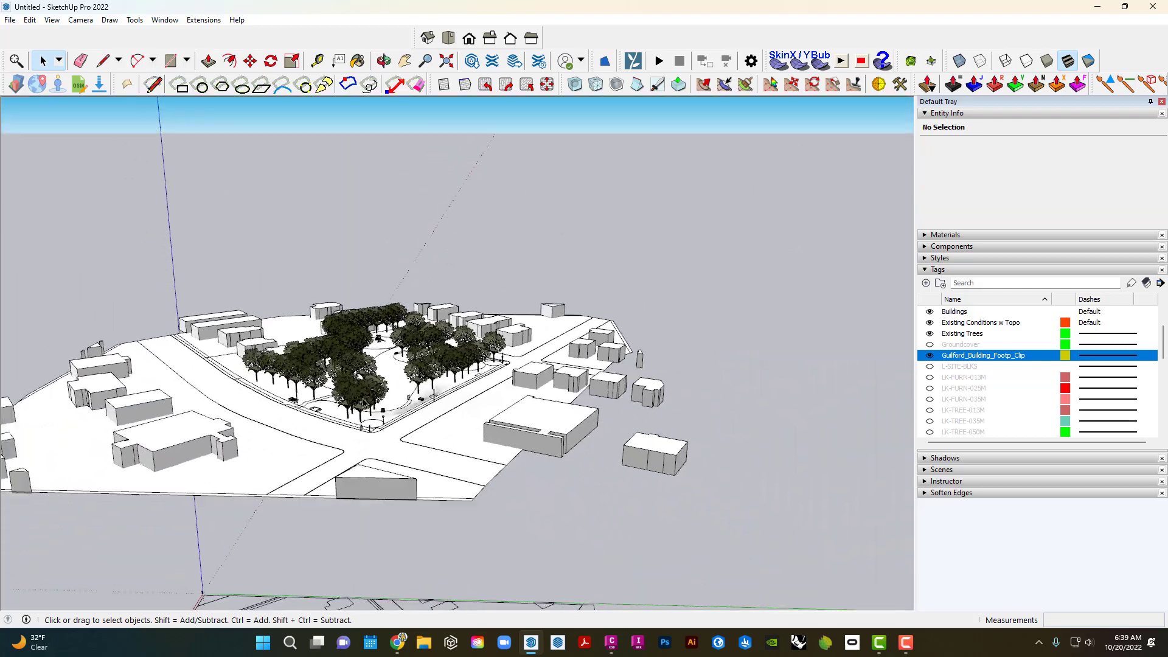
right_click(356, 394)
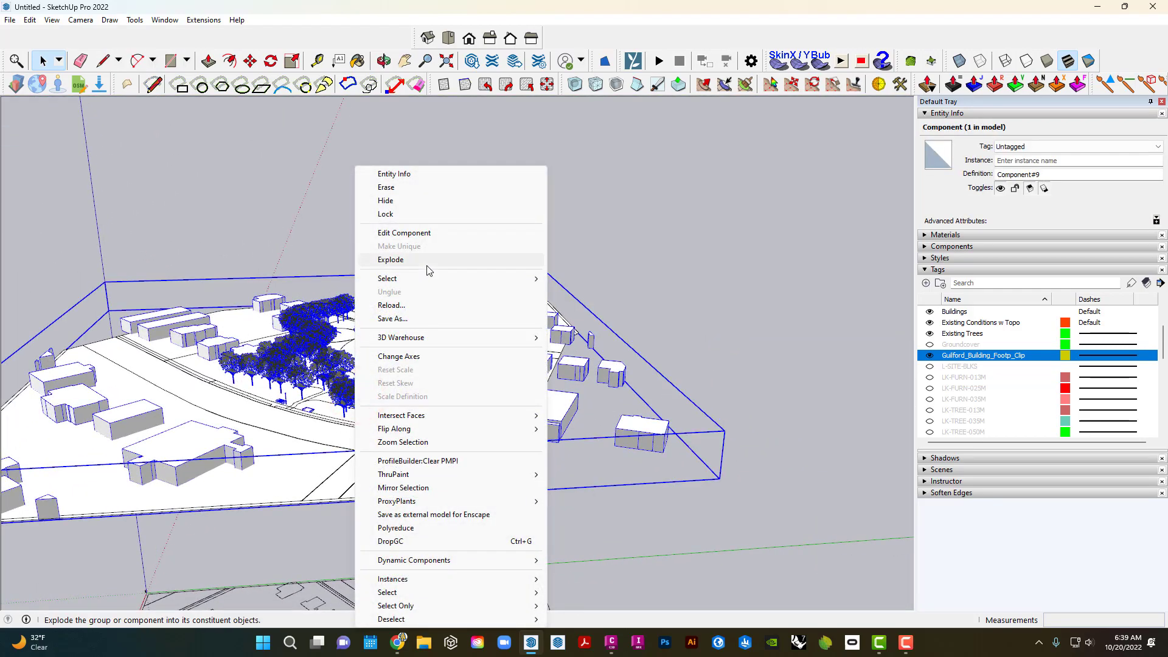
left_click(427, 263)
left_click(615, 214)
Open the terrain group for editing and paint the large curving central area of the park with light green Color F02.
scroll(596, 238, "up", 5)
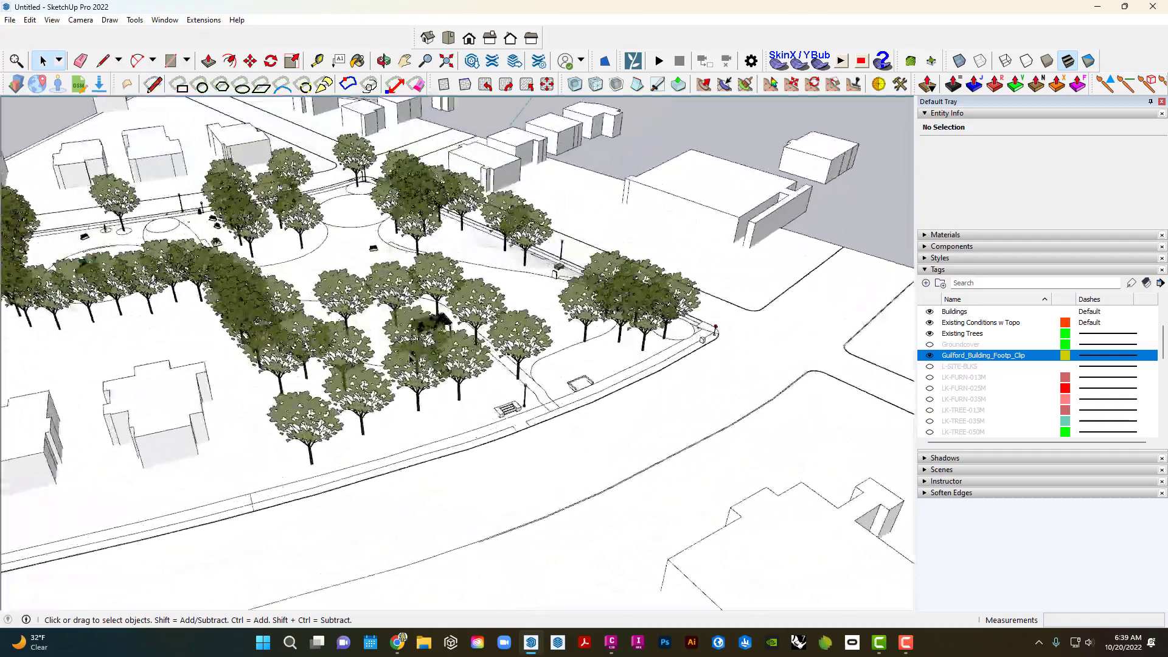
scroll(411, 358, "up", 4)
middle_click_drag(411, 358, 463, 380)
scroll(547, 365, "down", 4)
middle_click_drag(688, 402, 447, 341)
left_click(526, 366)
scroll(519, 358, "down", 3)
double_click(455, 341)
left_click(454, 332)
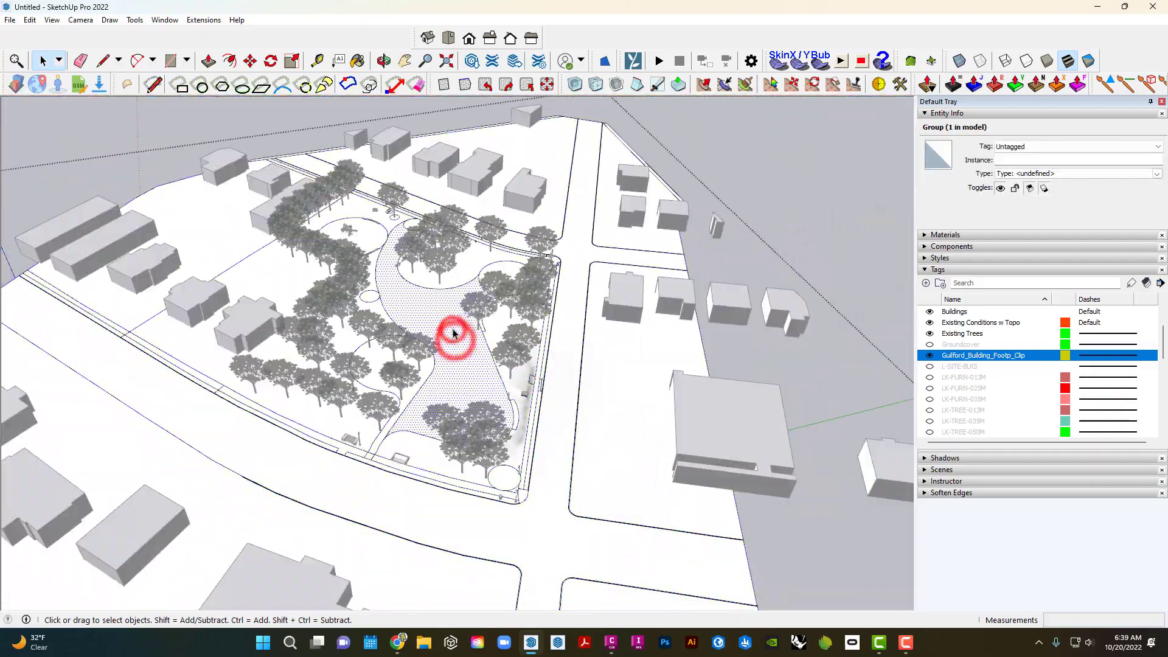
scroll(453, 333, "up", 2)
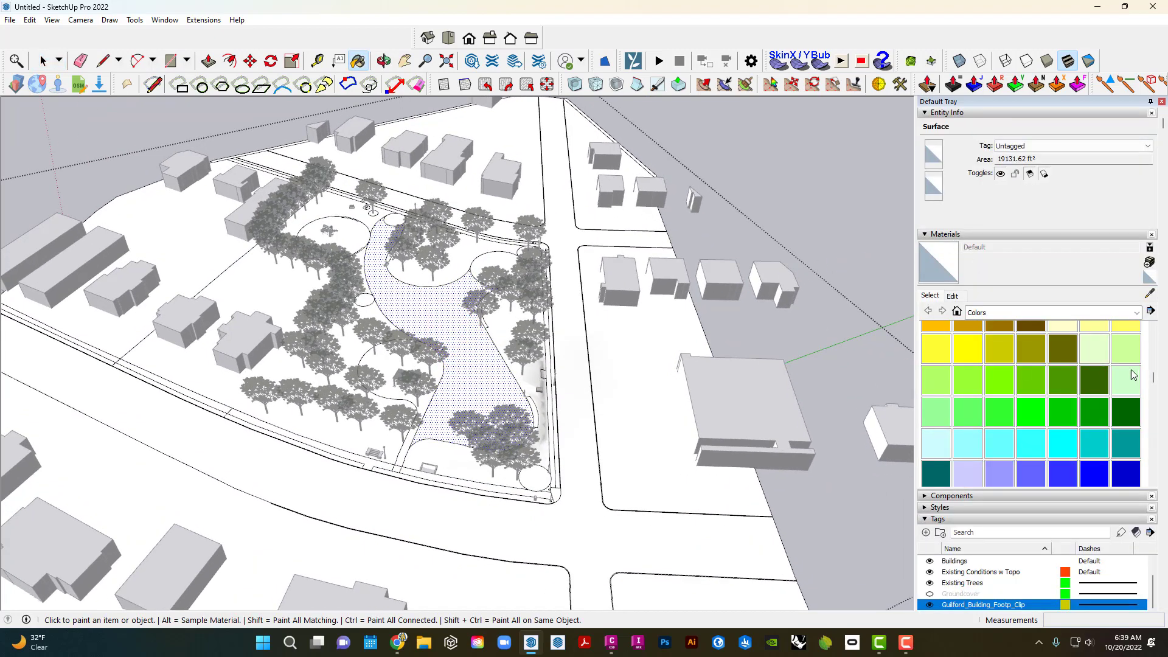
left_click(486, 359)
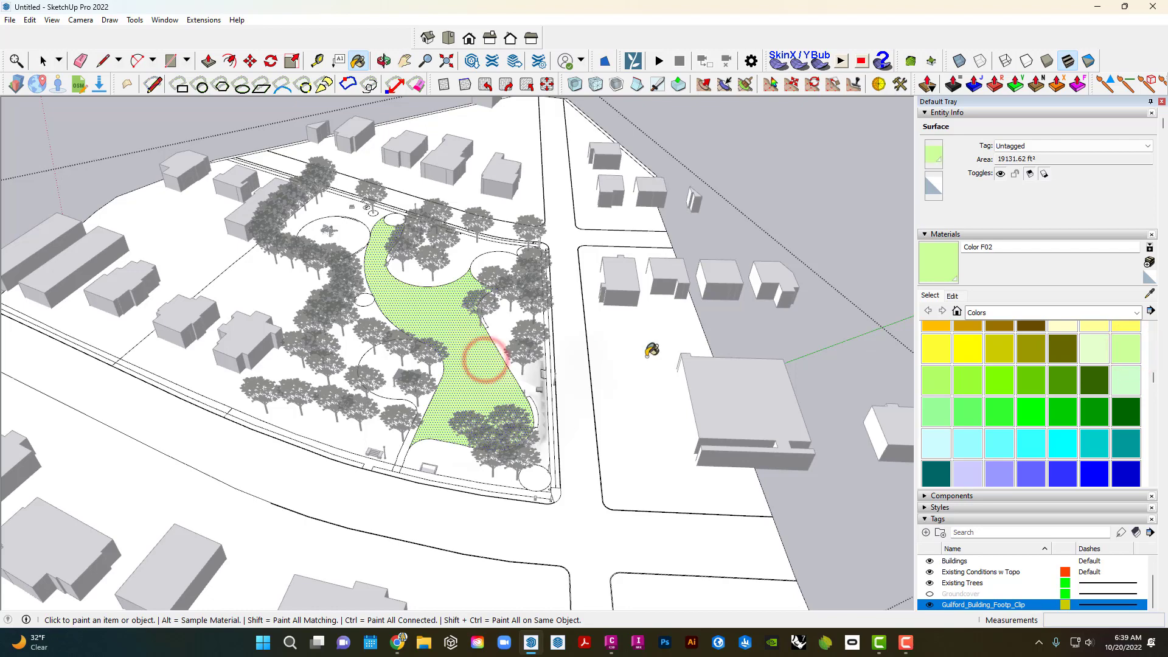
Paint the planting area between the green surface and the street-corner walkways with brown Color D08.
scroll(895, 385, "up", 1)
scroll(1076, 359, "up", 2)
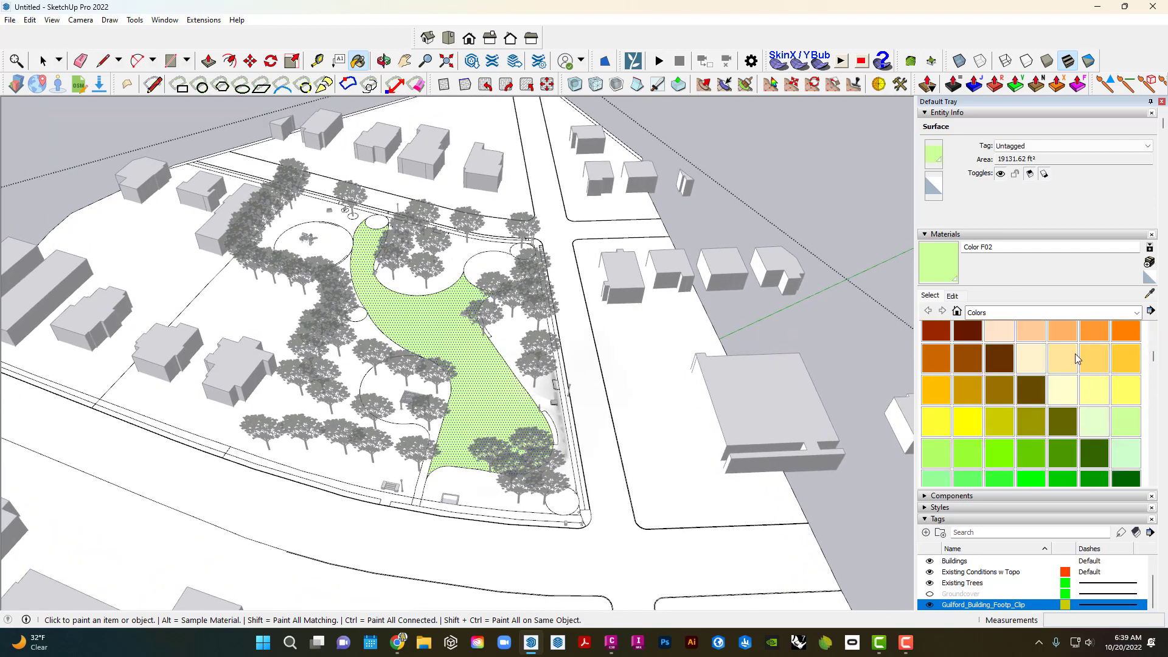
scroll(1054, 402, "up", 2)
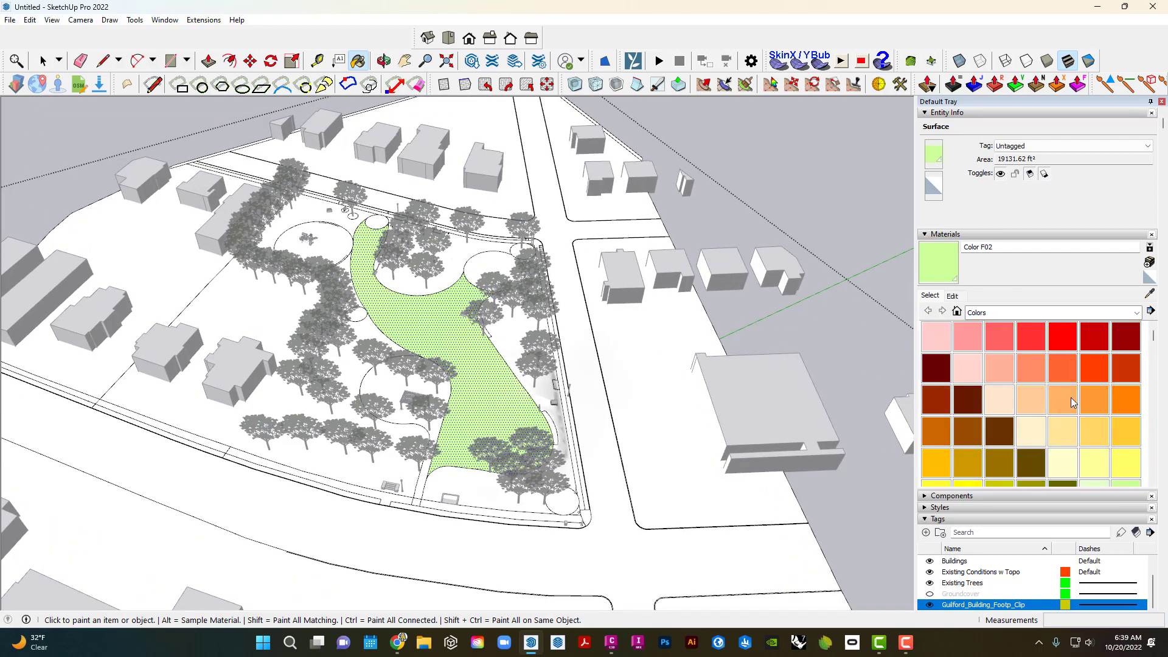
scroll(1072, 402, "down", 5)
scroll(1072, 402, "up", 2)
scroll(1072, 402, "down", 1)
scroll(1072, 403, "up", 1)
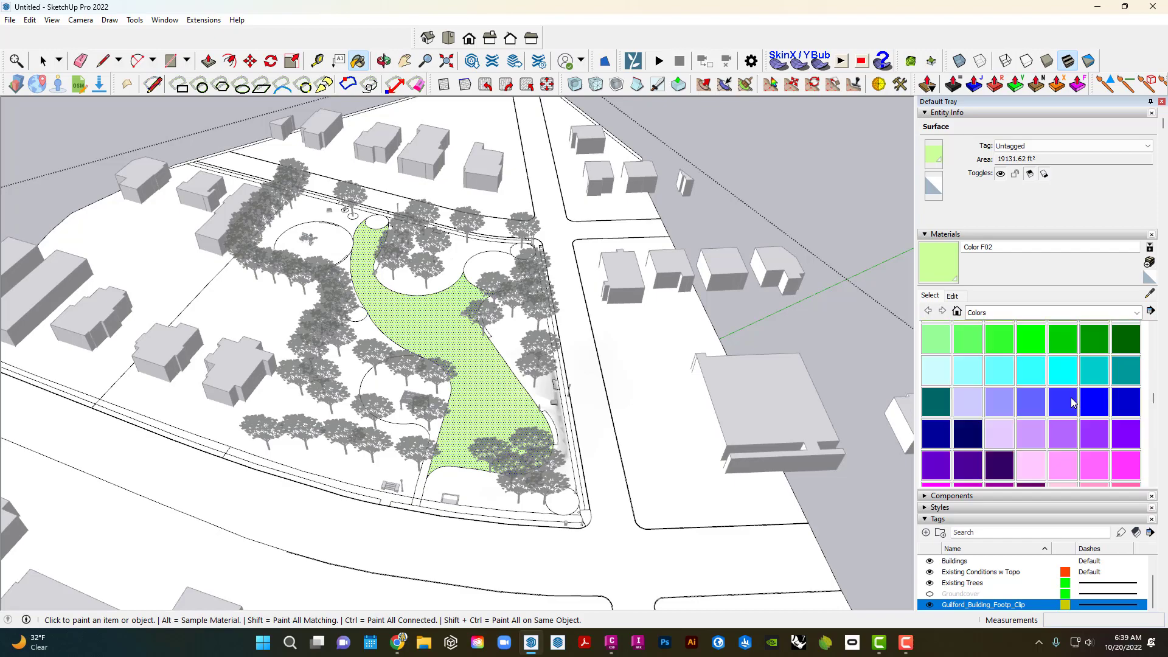
scroll(1072, 402, "up", 4)
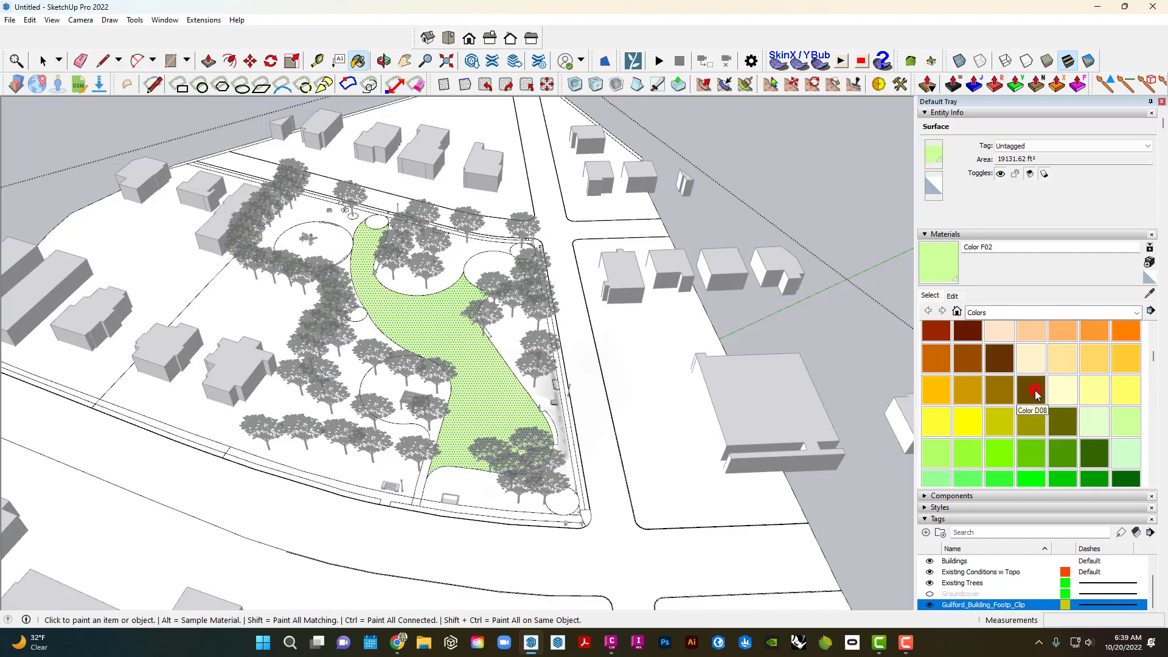
left_click(1033, 390)
scroll(482, 356, "up", 5)
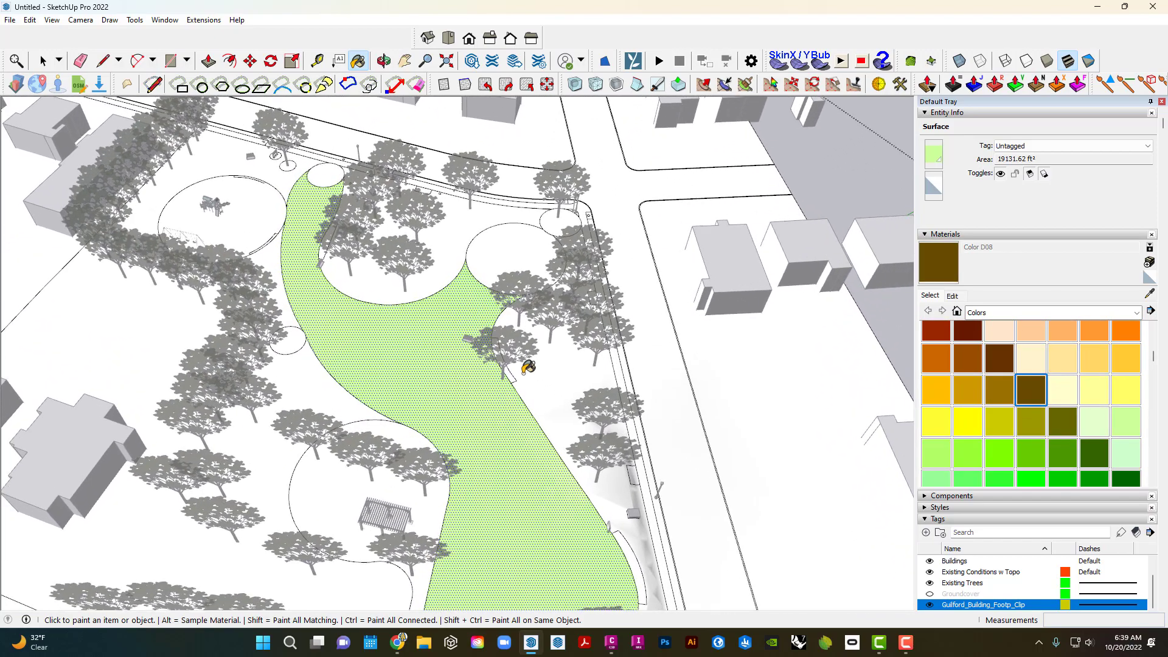
left_click(563, 396)
scroll(372, 422, "down", 6)
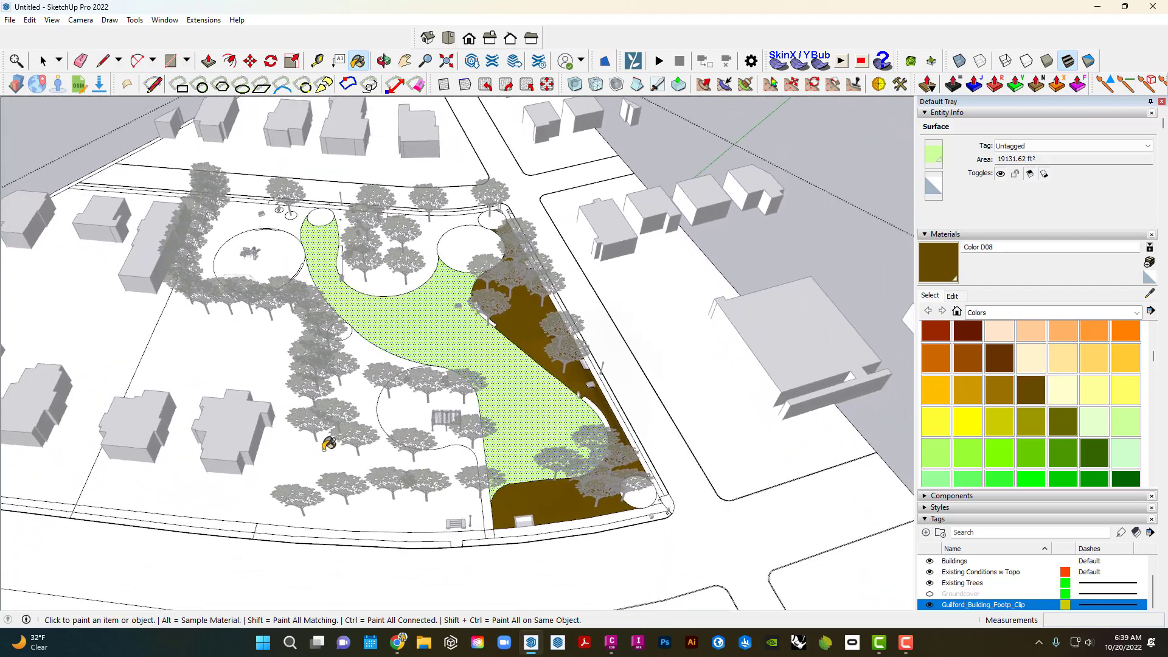
Paint the park's remaining planting areas around the green lawn and circular plazas with brown Color D08.
scroll(295, 414, "down", 4)
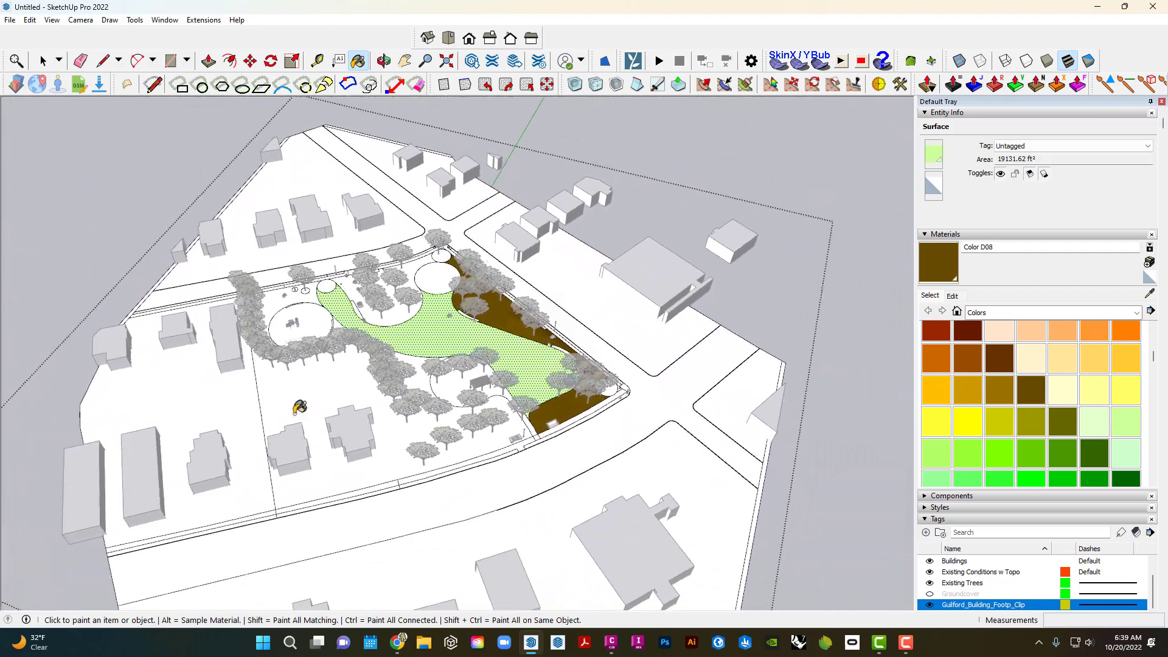
middle_click_drag(297, 413, 402, 421)
scroll(402, 422, "down", 6)
scroll(409, 421, "up", 10)
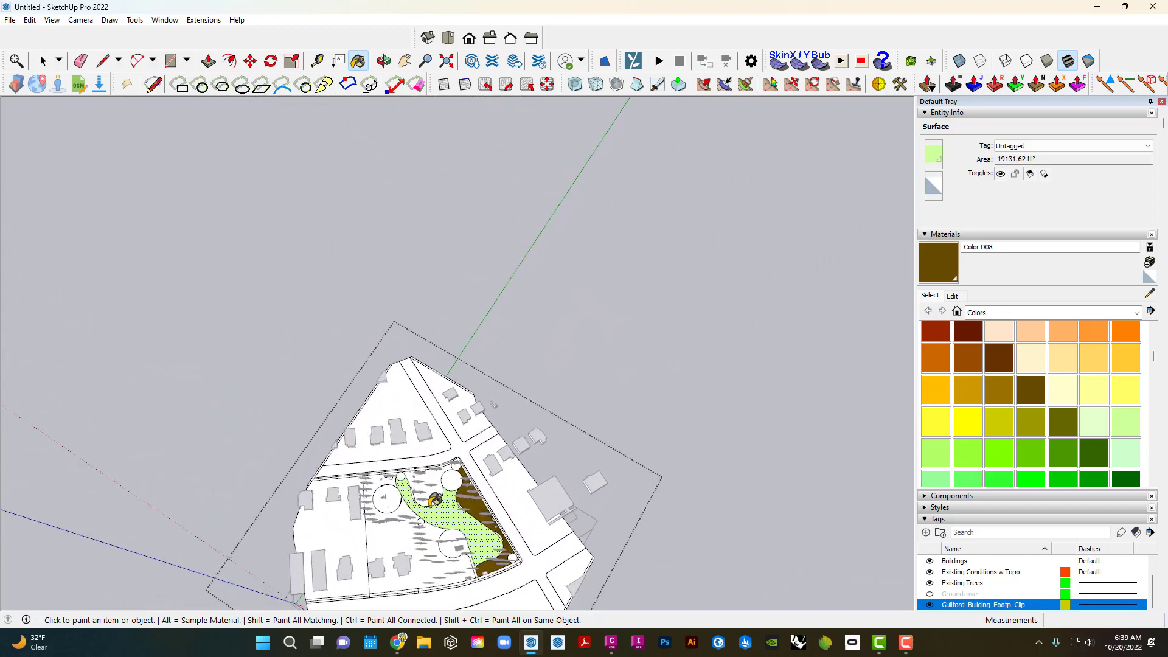
scroll(462, 452, "up", 3)
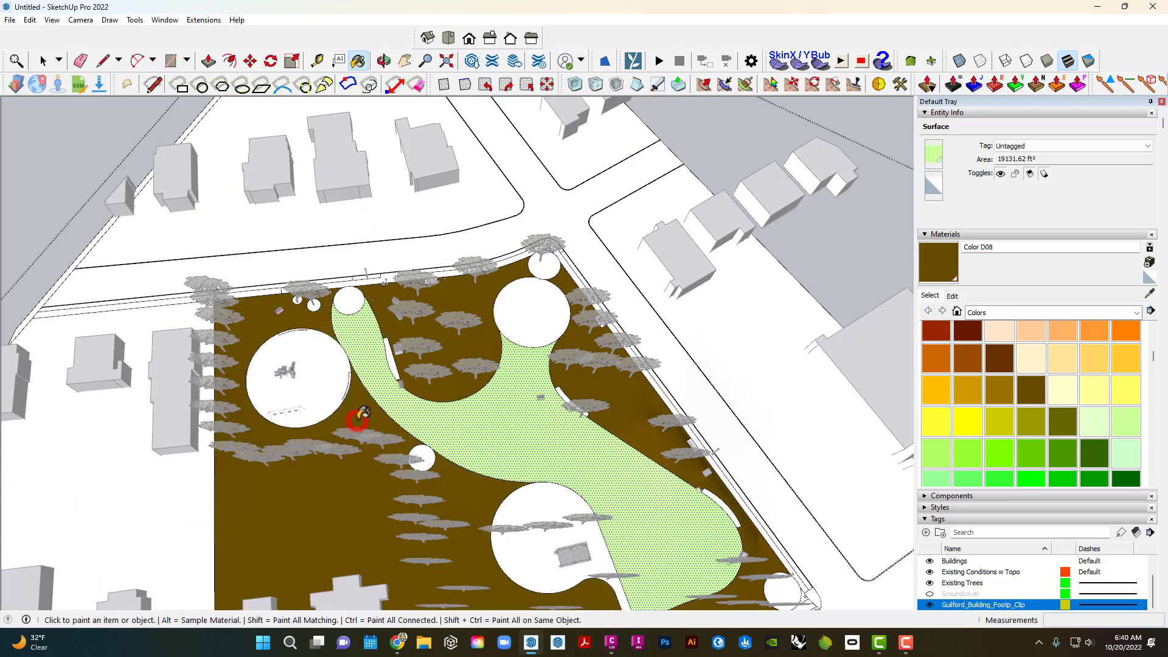
scroll(363, 414, "down", 2)
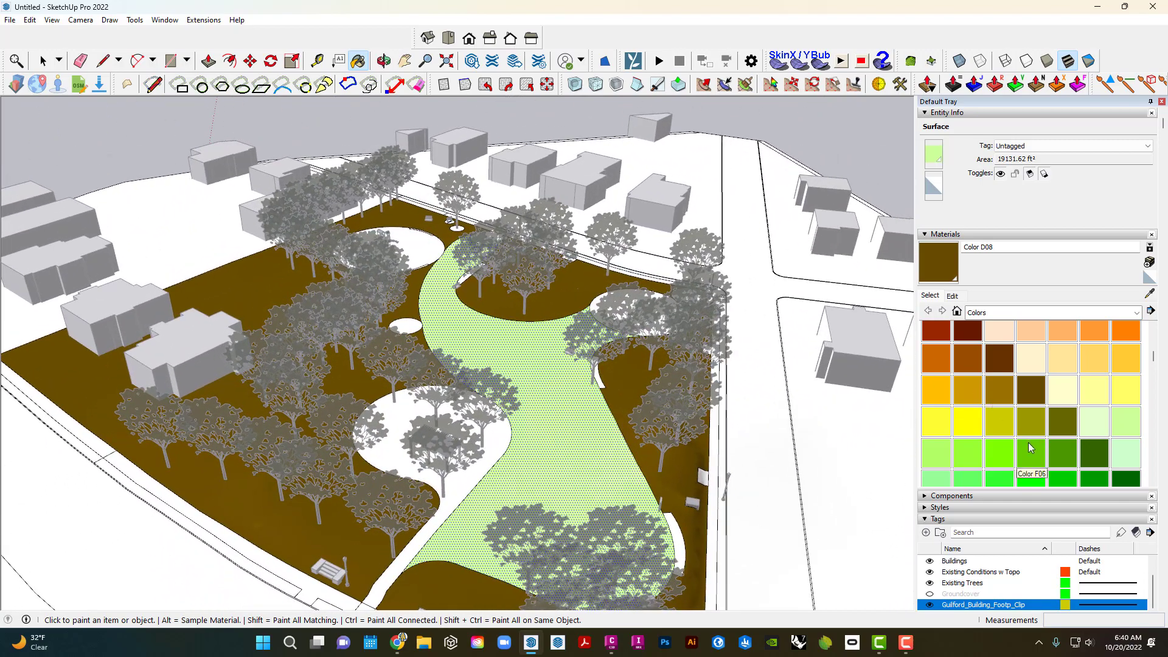
Paint the pergola plaza with its path, the small entry circles and the perimeter sidewalks with orange Color C03.
left_click(1061, 333)
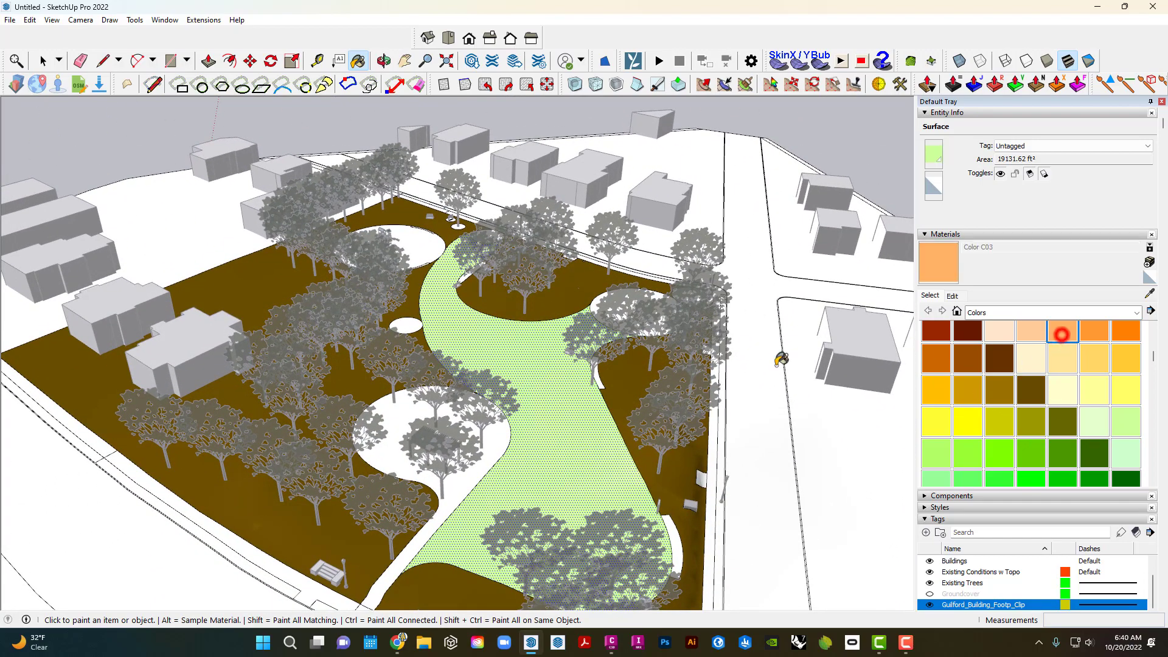
left_click(456, 481)
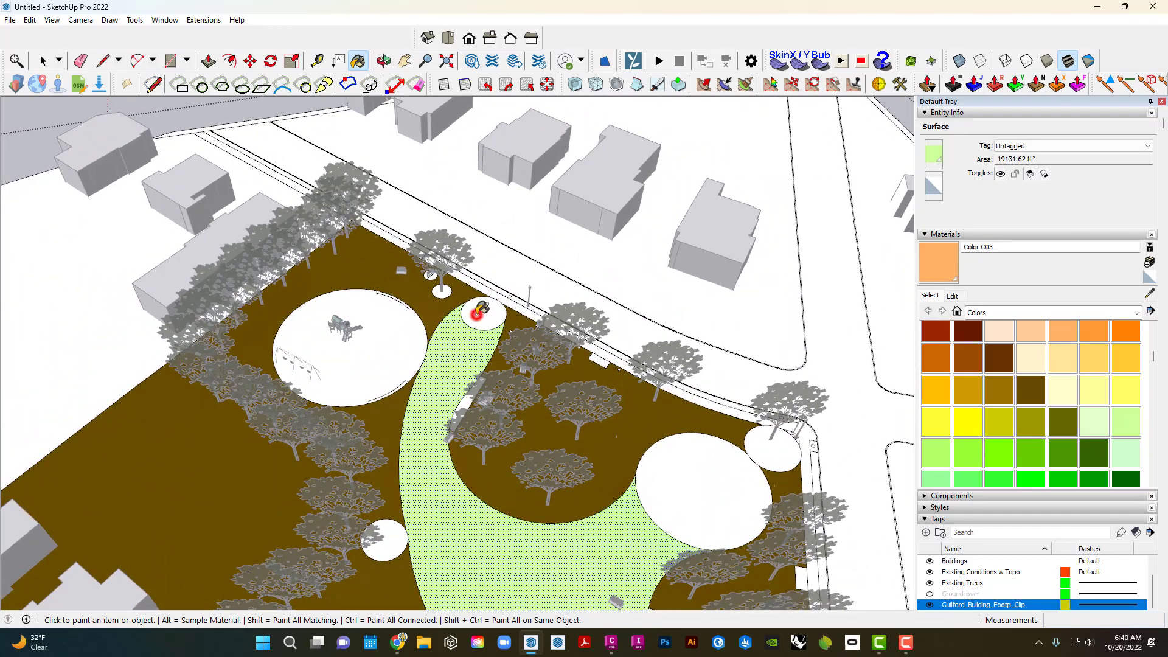
left_click(480, 310)
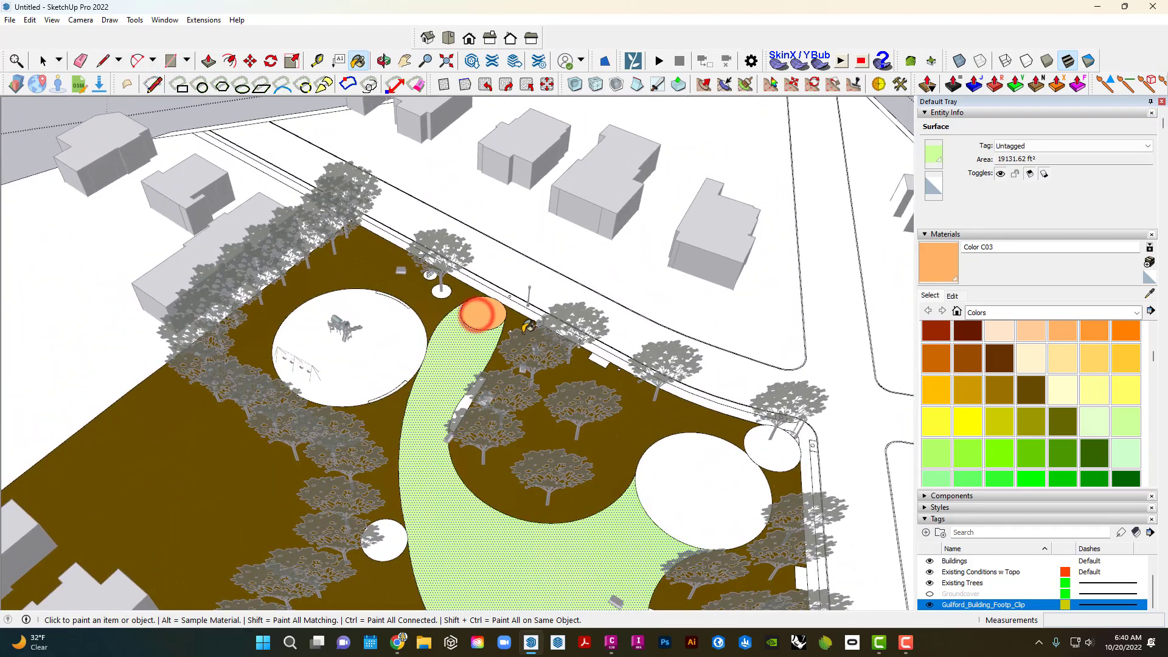
left_click(706, 381)
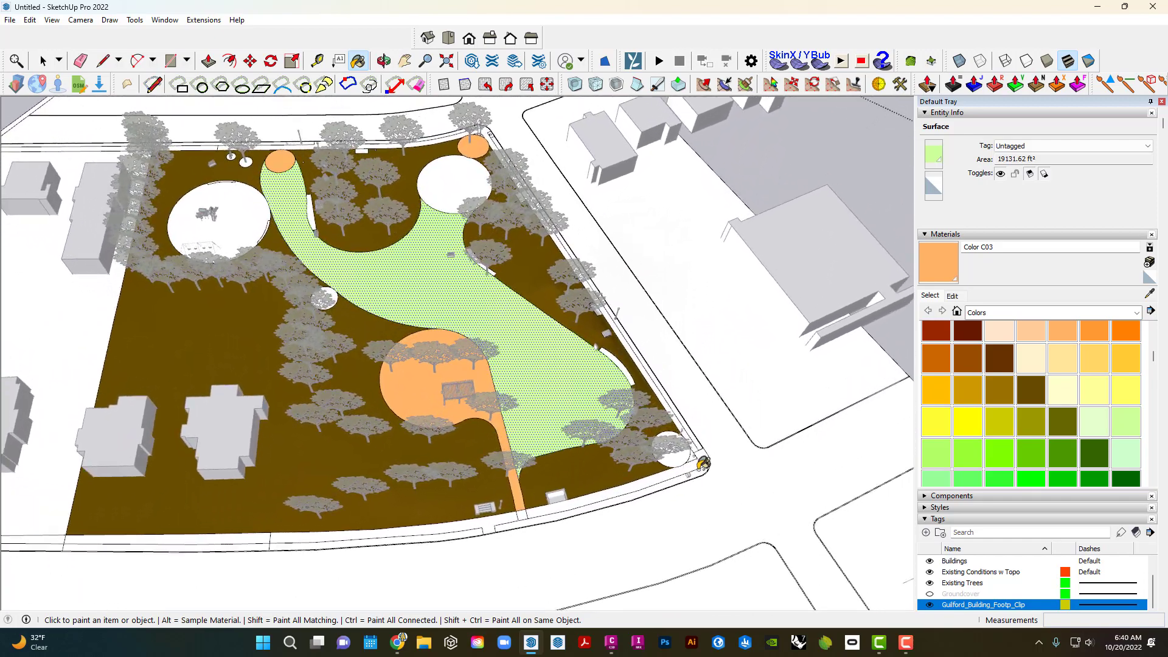
left_click(607, 500)
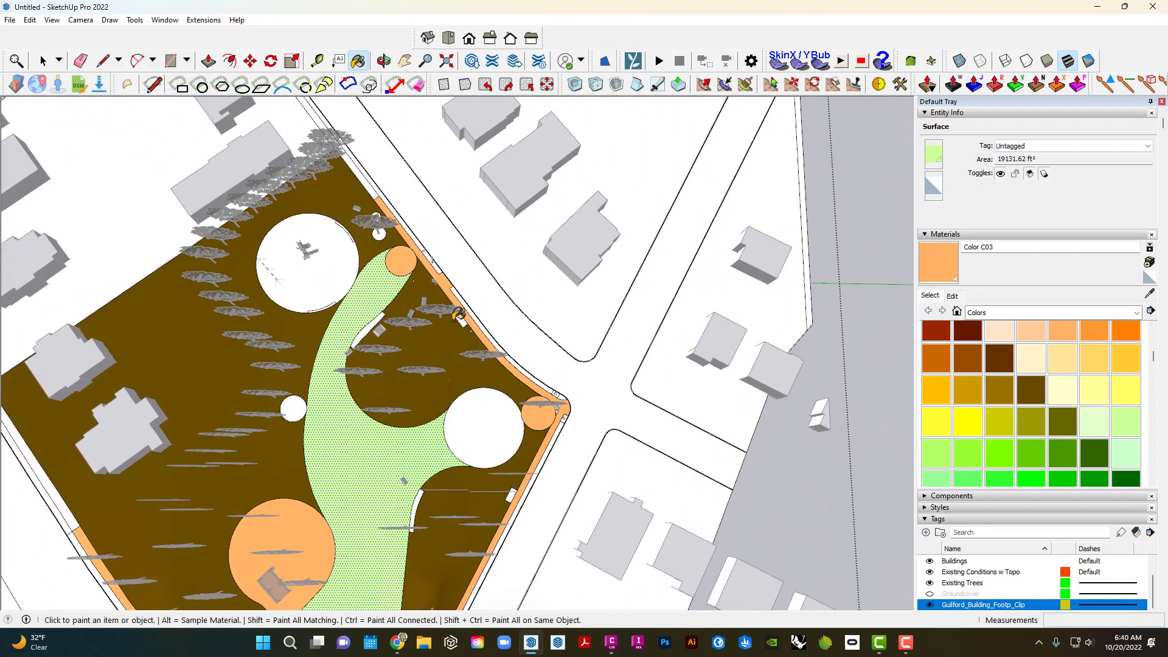
Sample light green Color F02 from the lawn and paint the verge strips between the perimeter sidewalks and the curb.
middle_click_drag(457, 316, 522, 228)
left_click(421, 409, "alt")
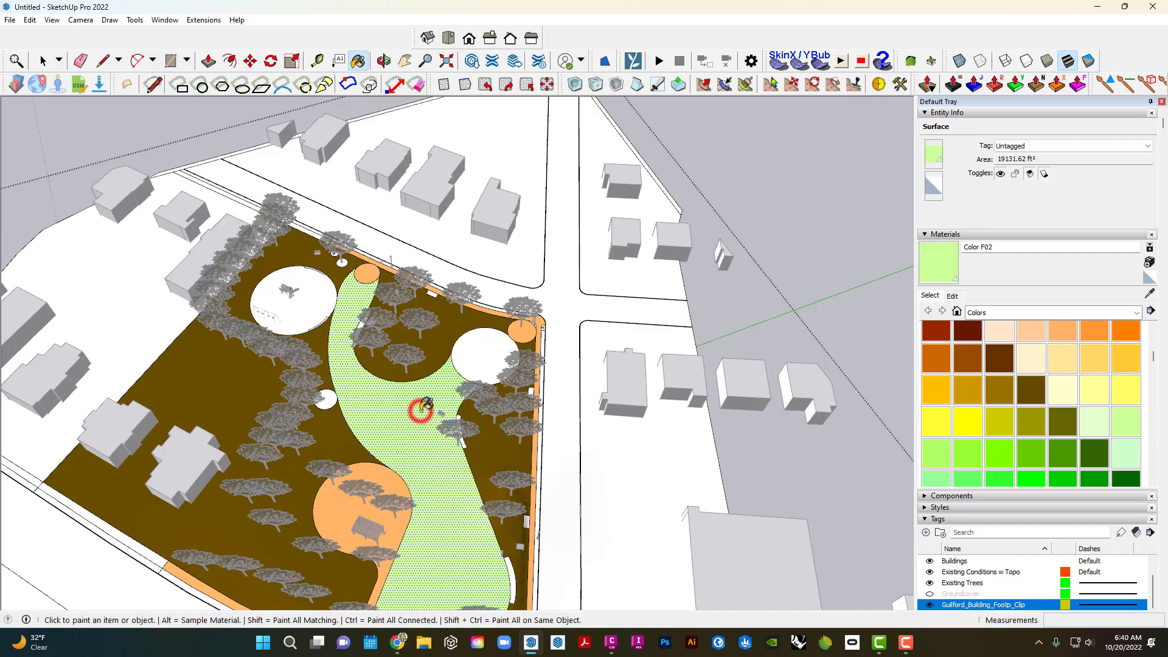
scroll(456, 275, "up", 10)
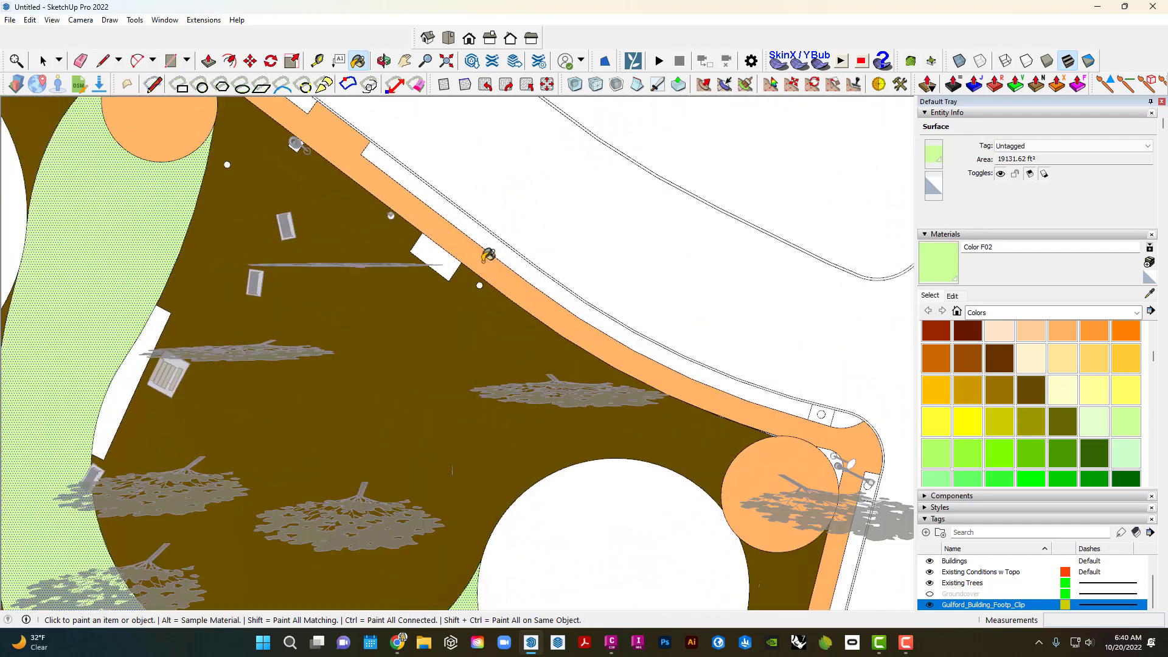
left_click(485, 240)
mouse_move(487, 235)
middle_mouse_down()
mouse_move(418, 219)
mouse_move(365, 235)
mouse_move(311, 300)
mouse_move(399, 290)
mouse_move(503, 308)
mouse_move(463, 253)
mouse_move(454, 297)
middle_mouse_up()
left_click(306, 306)
scroll(326, 299, "down", 6)
scroll(462, 250, "up", 4)
left_click(460, 245)
scroll(460, 246, "down", 5)
scroll(455, 304, "down", 2)
scroll(464, 394, "up", 5)
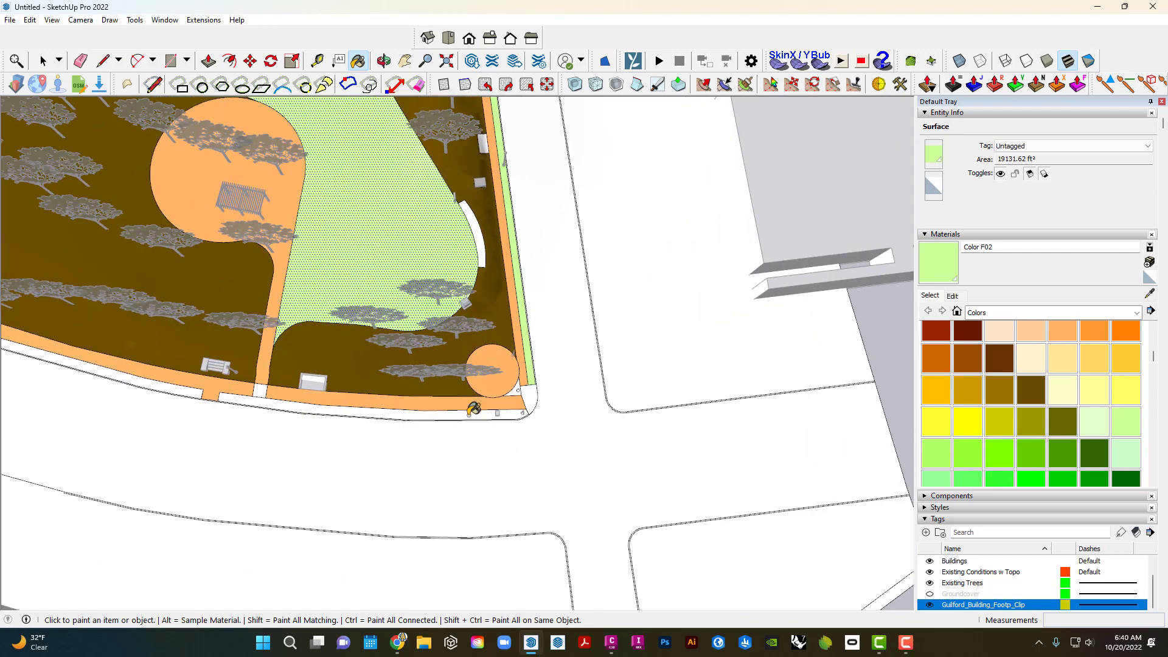
middle_click_drag(276, 360, 252, 389)
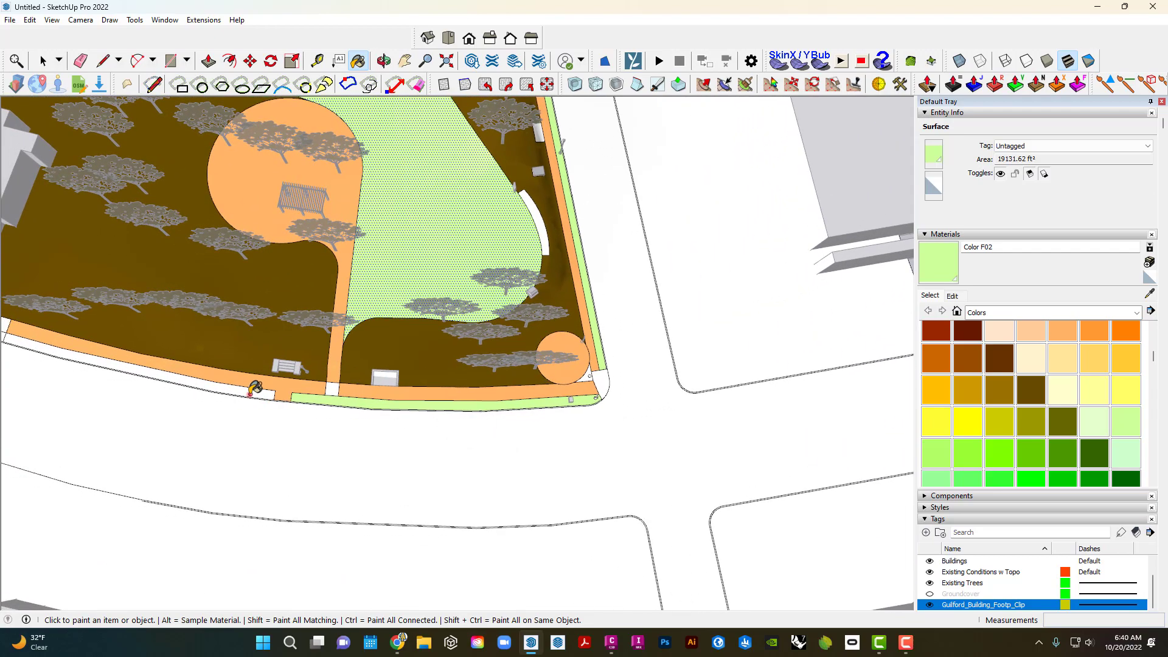
scroll(261, 378, "up", 4)
scroll(426, 444, "up", 6)
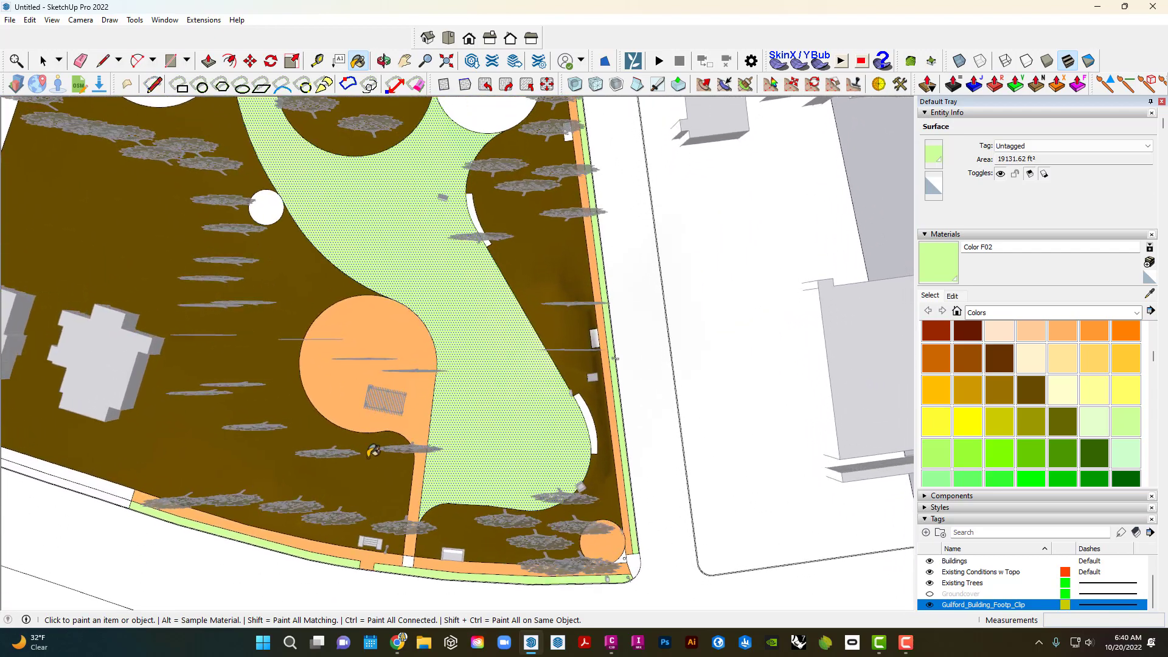
Sample orange Color C03 from the pergola path and paint the blank patch where the path meets the sidewalk.
scroll(522, 419, "up", 1)
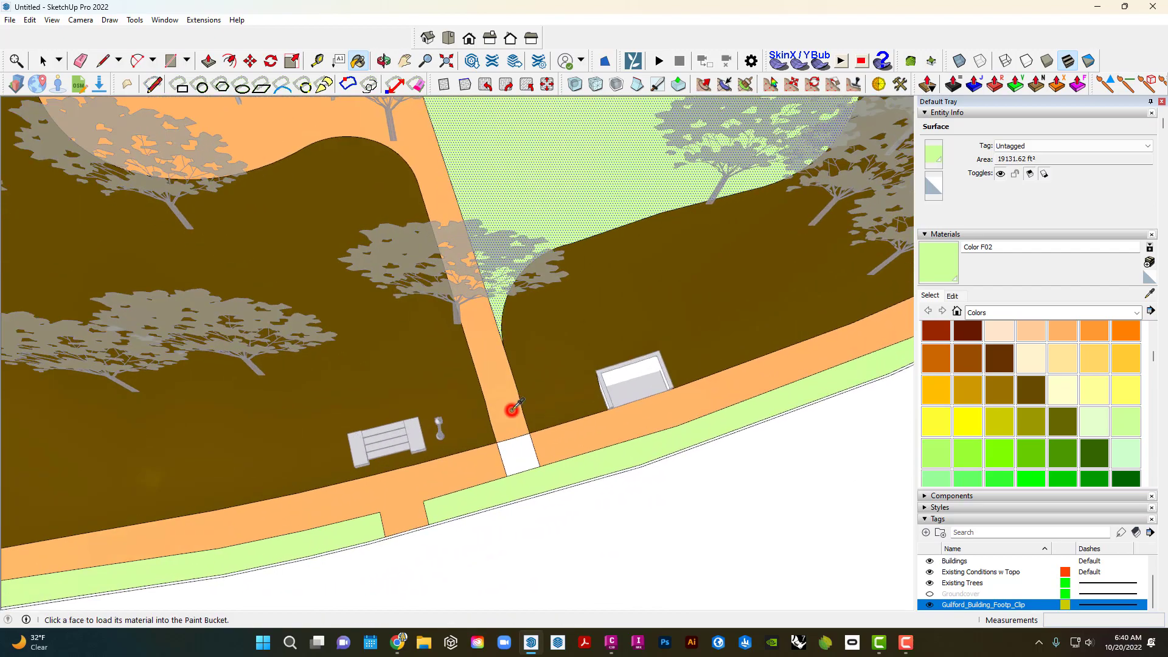
left_click(508, 405, "alt")
left_click(514, 453)
key("space")
Move the stair group from beside the lamp post onto the pergola path at the sidewalk, and clear the selection.
scroll(514, 437, "down", 3)
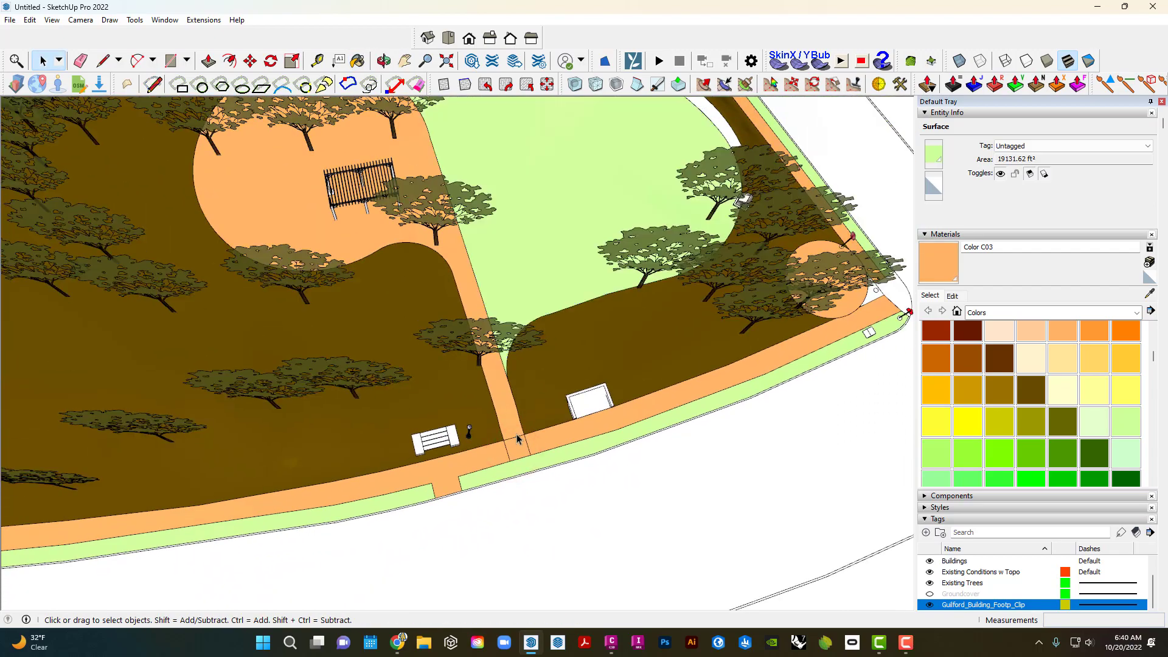
middle_click_drag(462, 436, 421, 417)
scroll(421, 420, "up", 2)
left_click(418, 426)
scroll(414, 428, "up", 2)
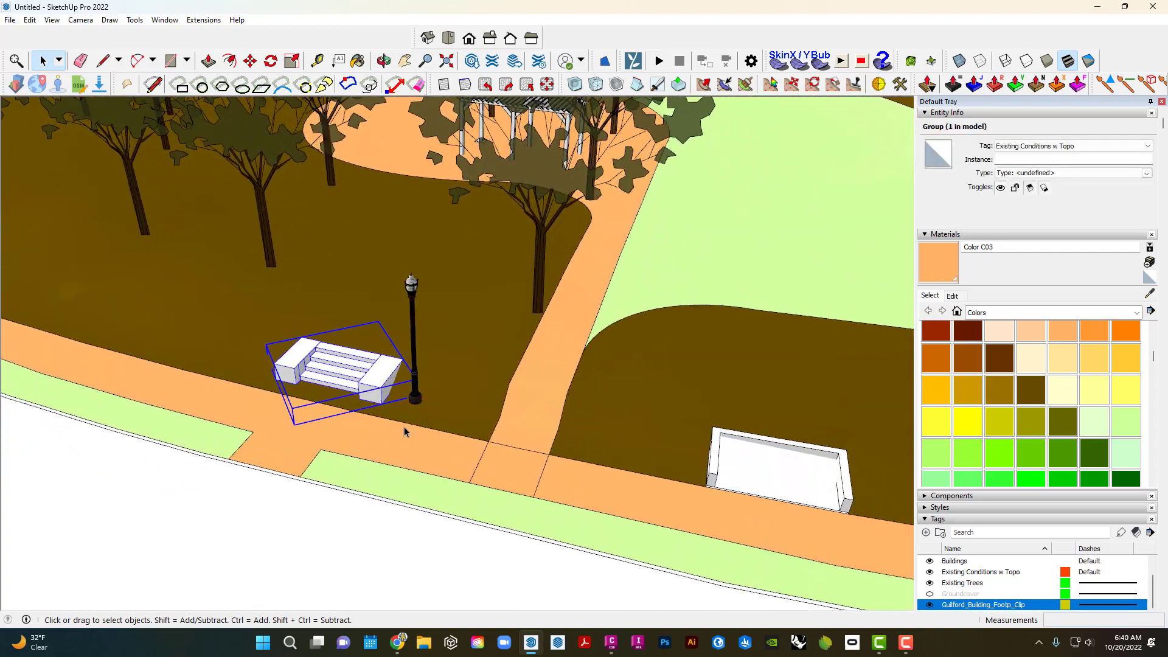
key("m")
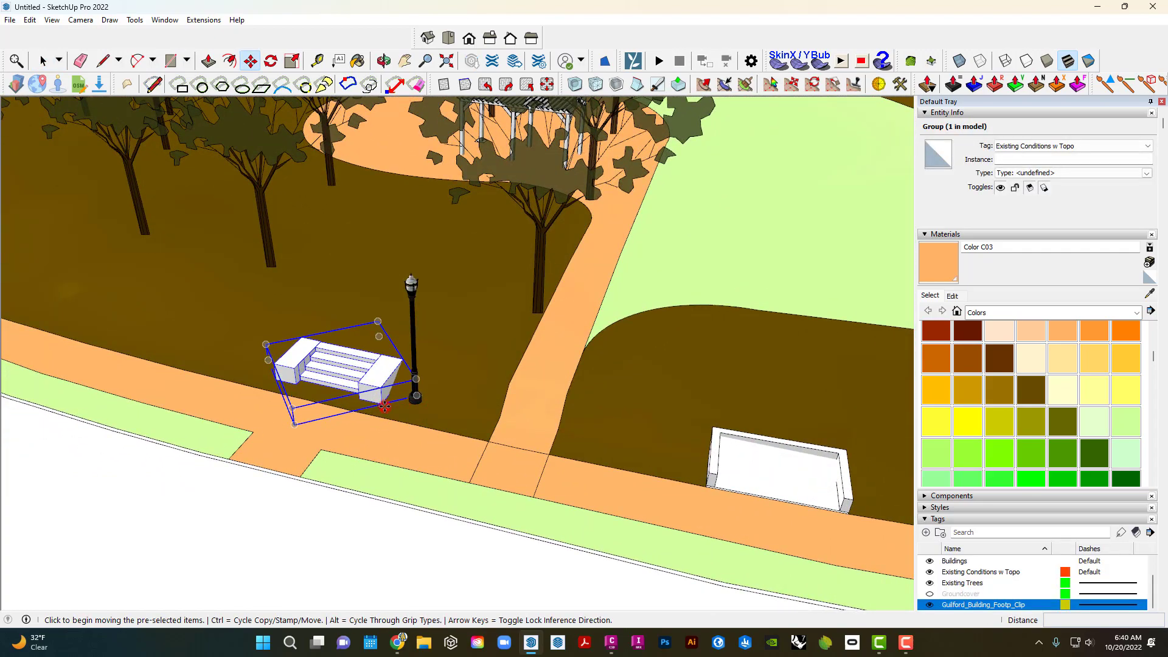
left_click(385, 406)
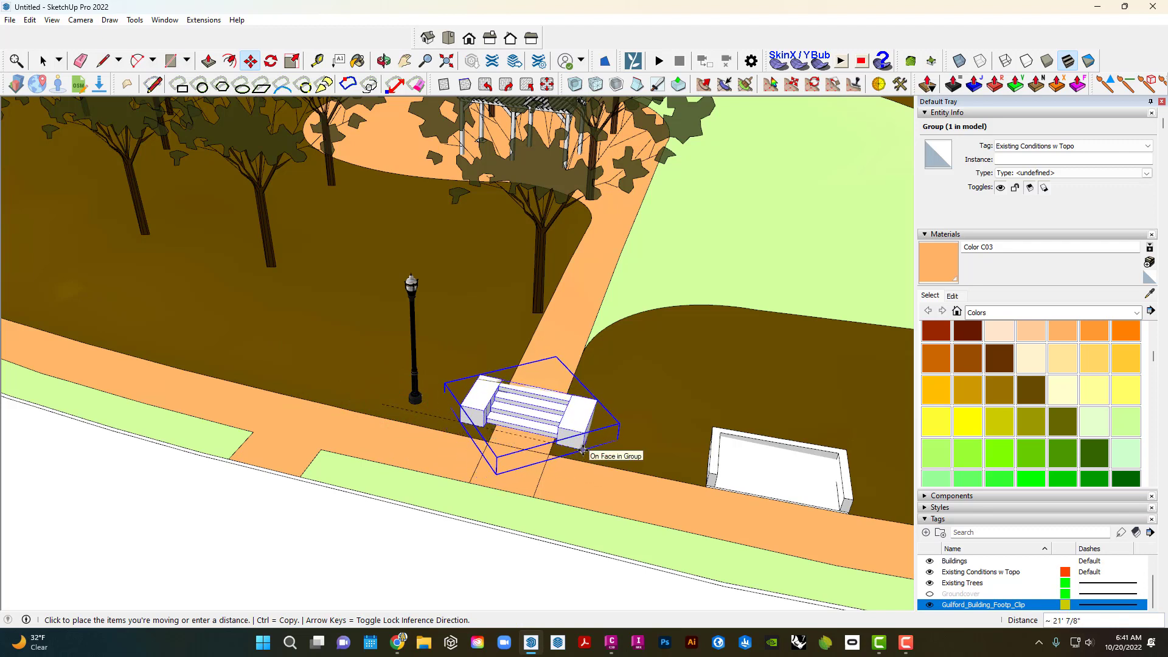
left_click(583, 451)
middle_click_drag(582, 449, 508, 419)
key("space")
left_click(696, 131)
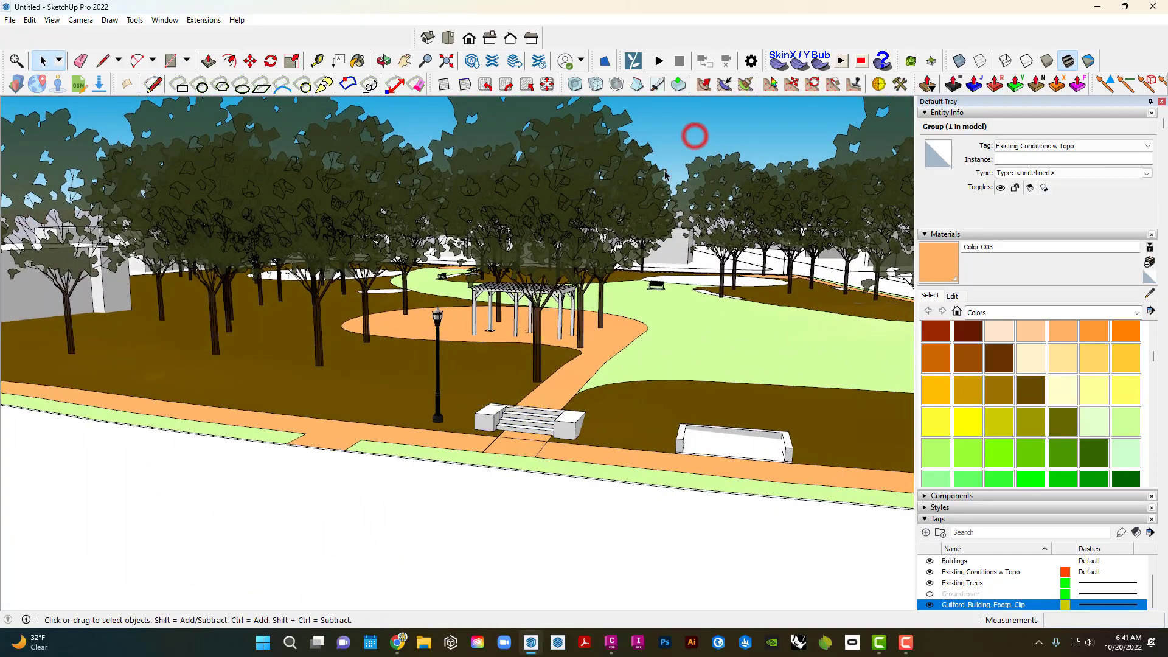
Hide the 0-HORIZONTAL CONTROL LINES and Guilford_Building_Footp_Clip tags.
middle_click_drag(697, 132, 735, 351)
left_click(984, 236)
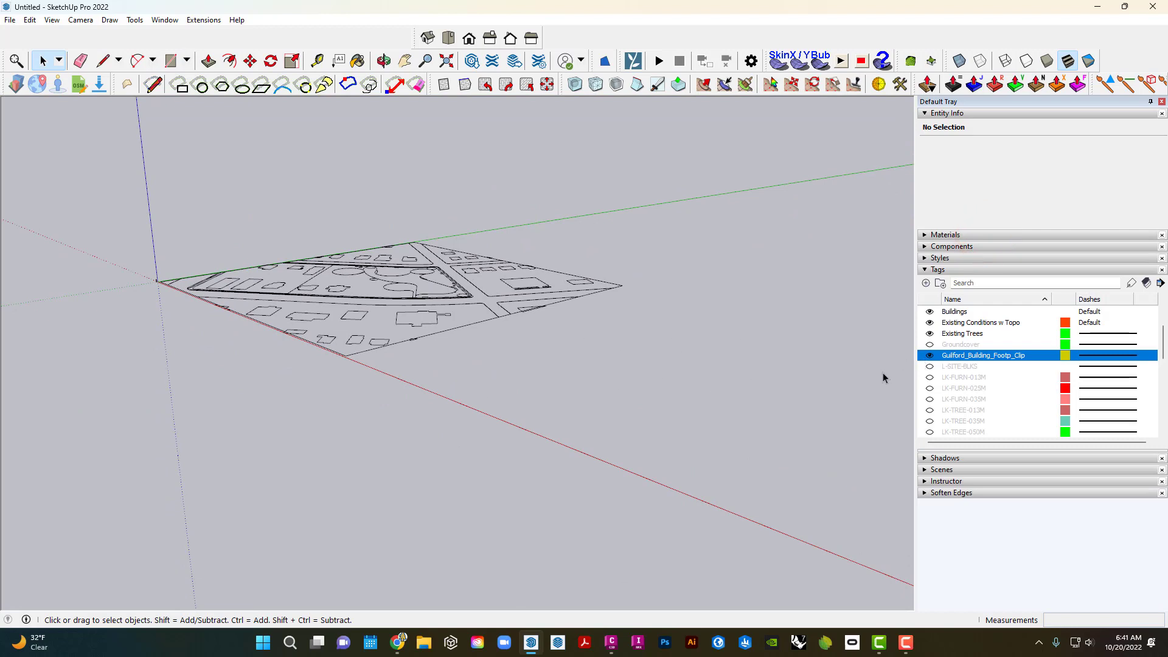
scroll(964, 374, "down", 2)
scroll(972, 434, "down", 3)
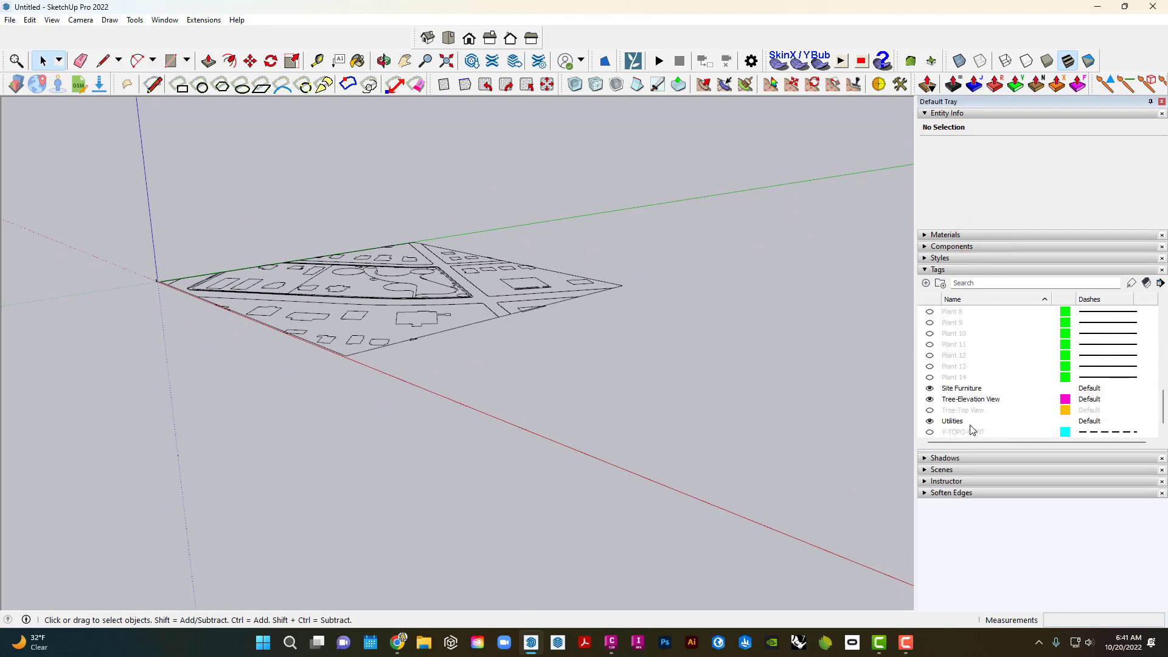
scroll(969, 414, "up", 9)
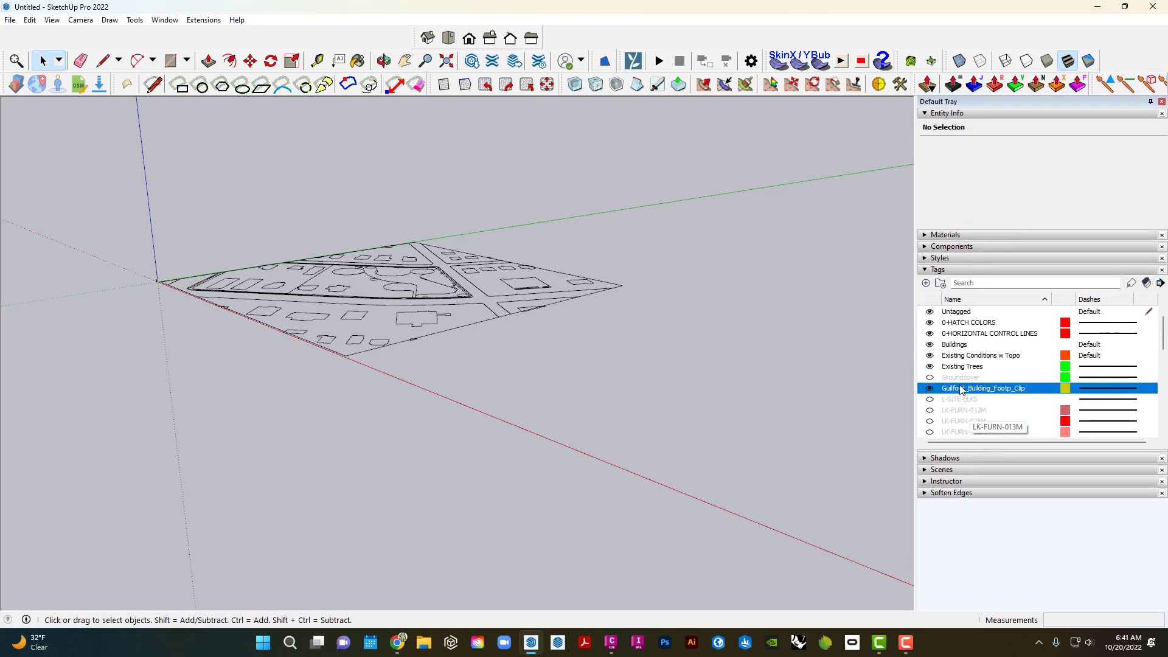
left_click(931, 334)
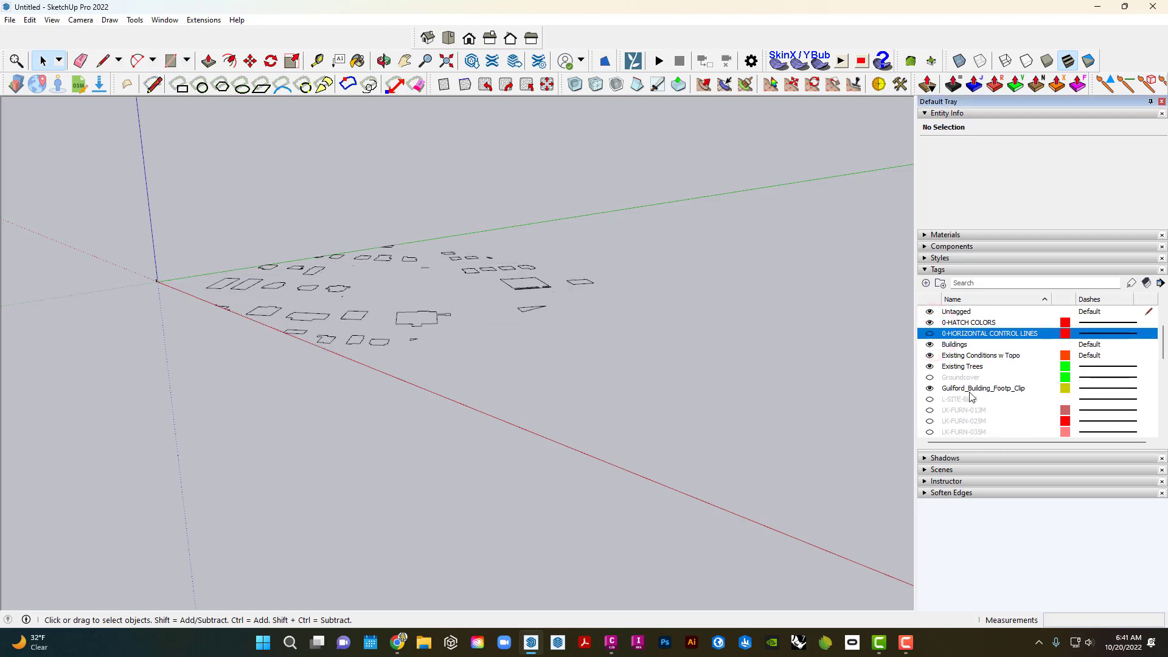
scroll(972, 396, "down", 1)
left_click(930, 355)
scroll(415, 283, "up", 1)
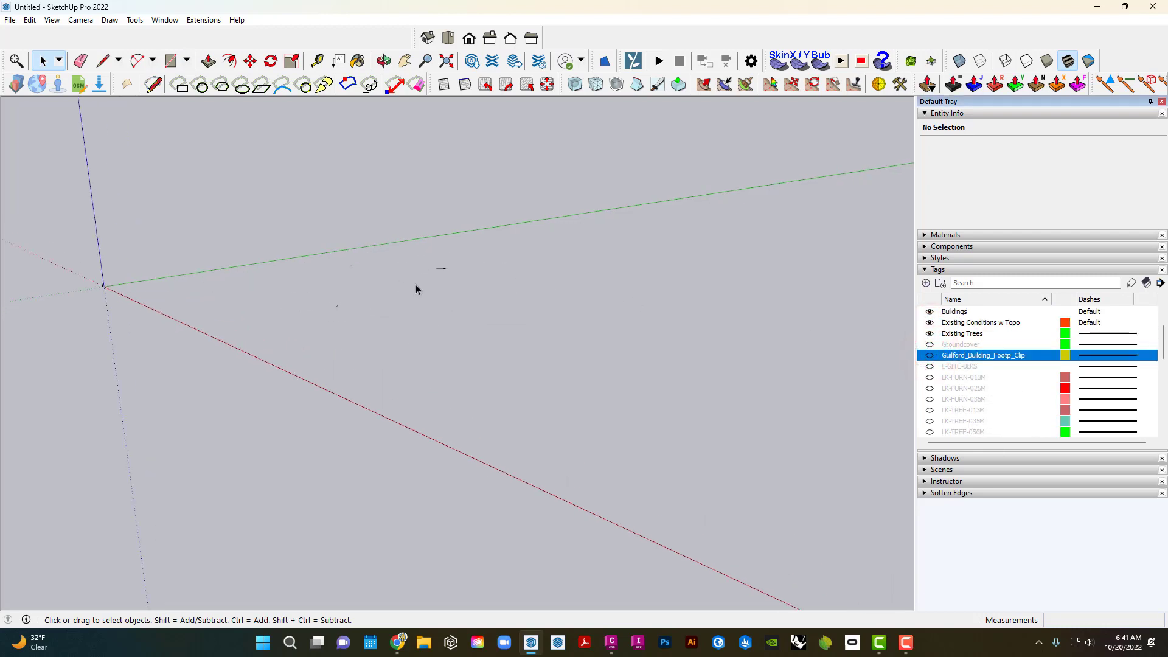
Select the stray untagged edges left in the base linework and assign them to the 0-HORIZONTAL CONTROL LINES tag.
middle_click_drag(415, 283, 466, 315)
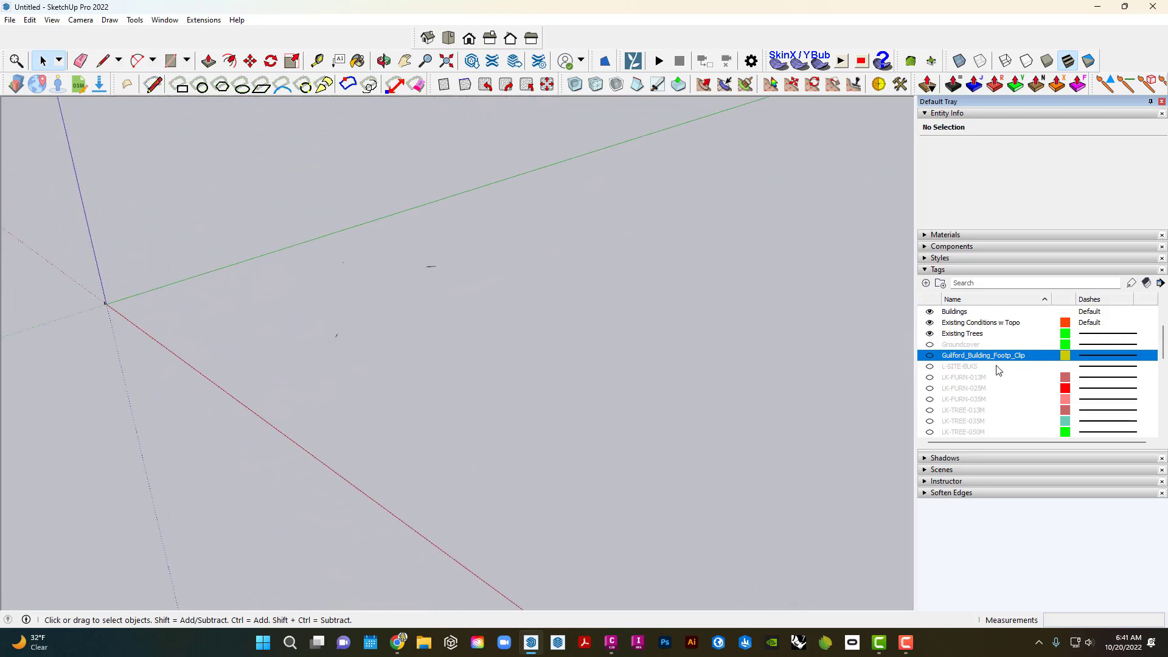
left_click(430, 268)
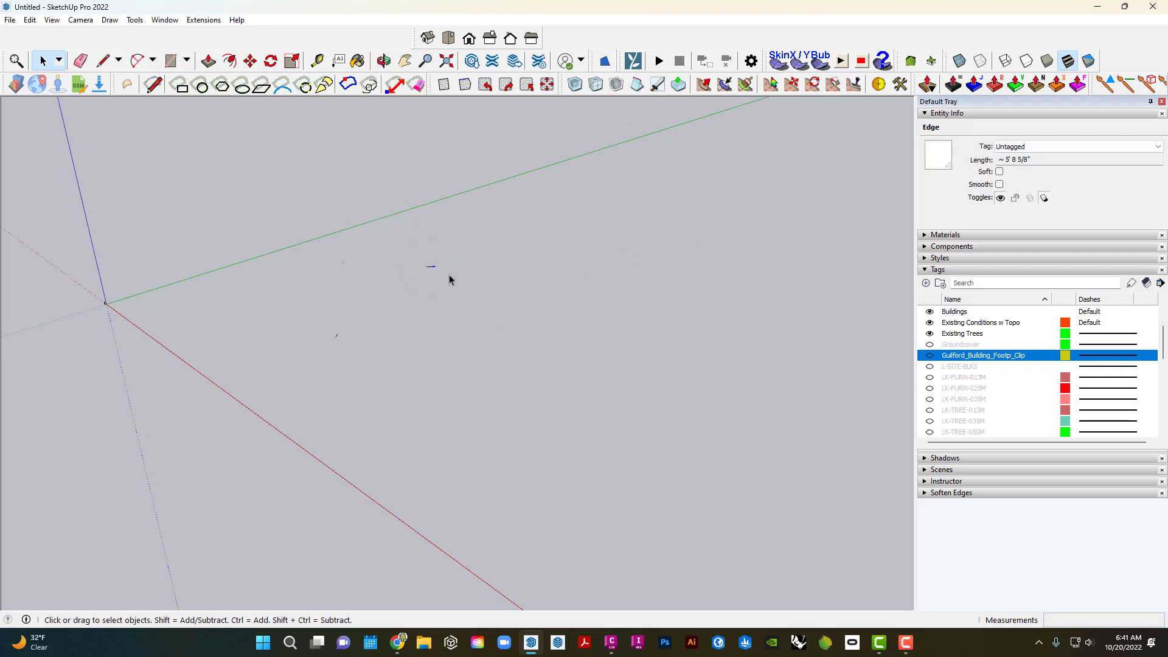
left_click_drag(502, 374, 308, 232)
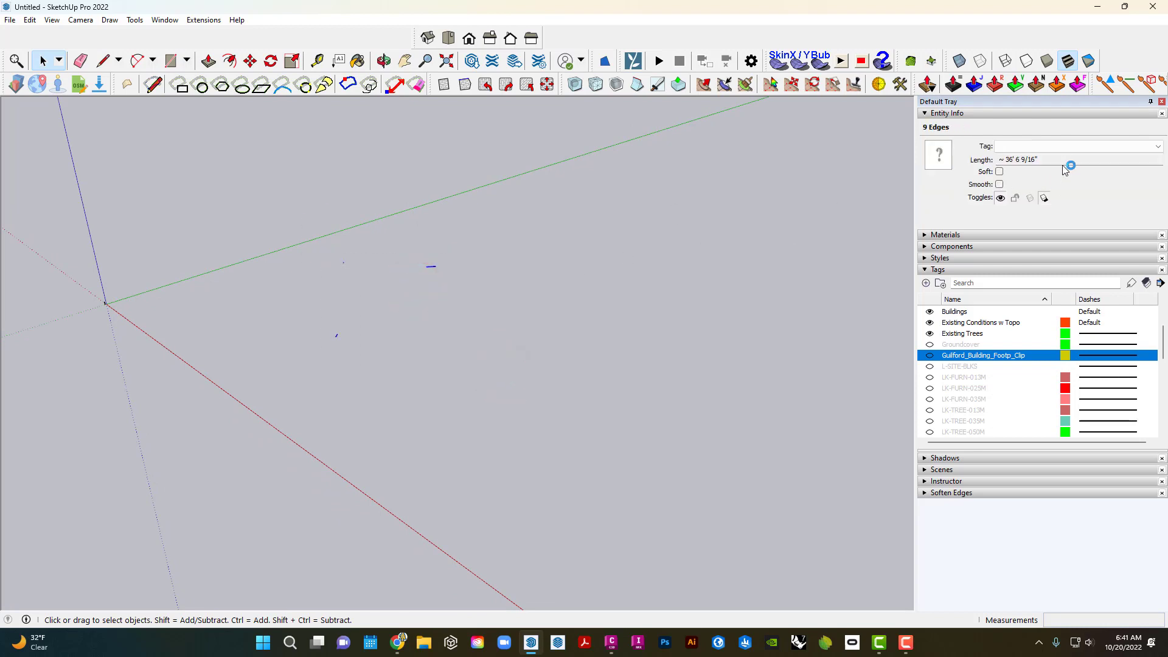
left_click(1159, 148)
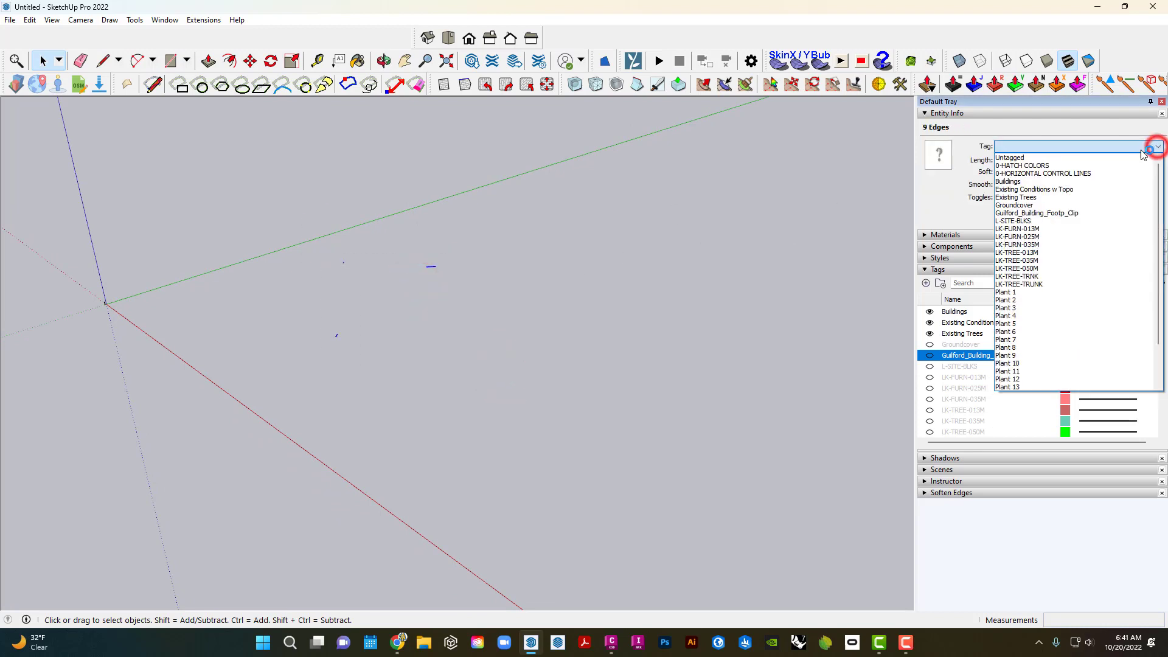
left_click(1093, 172)
left_click(641, 284)
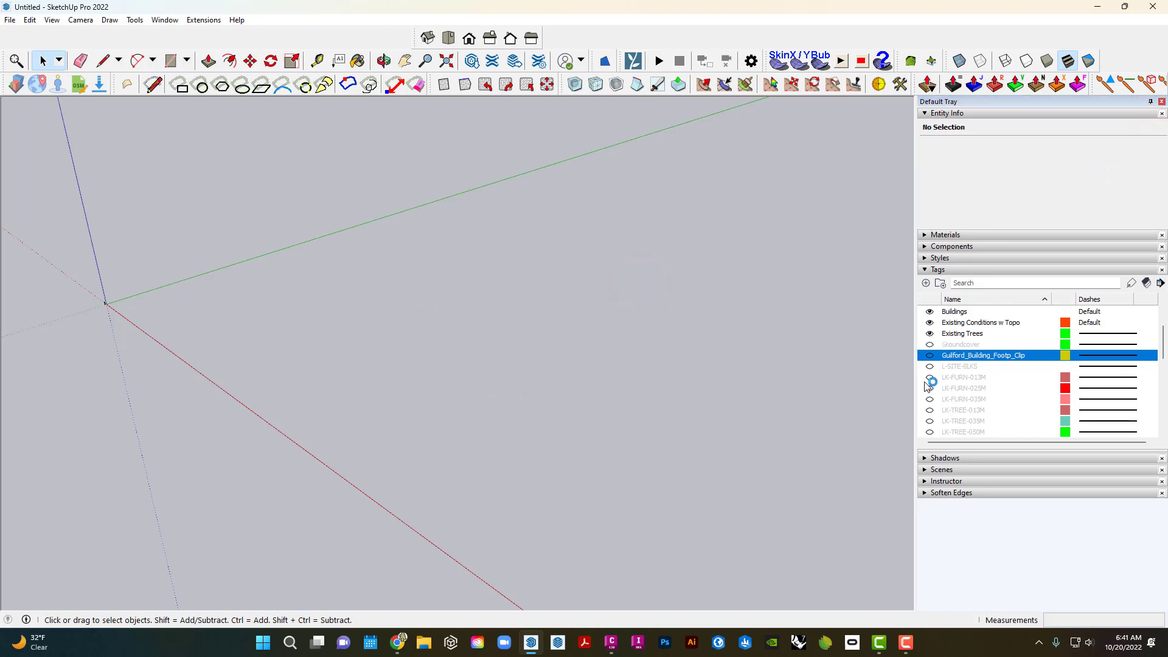
Show the tags LK-FURN-013M through LK-TREE-TRUNK together to check their linework, and hide them again.
left_click(968, 382)
scroll(996, 408, "down", 2)
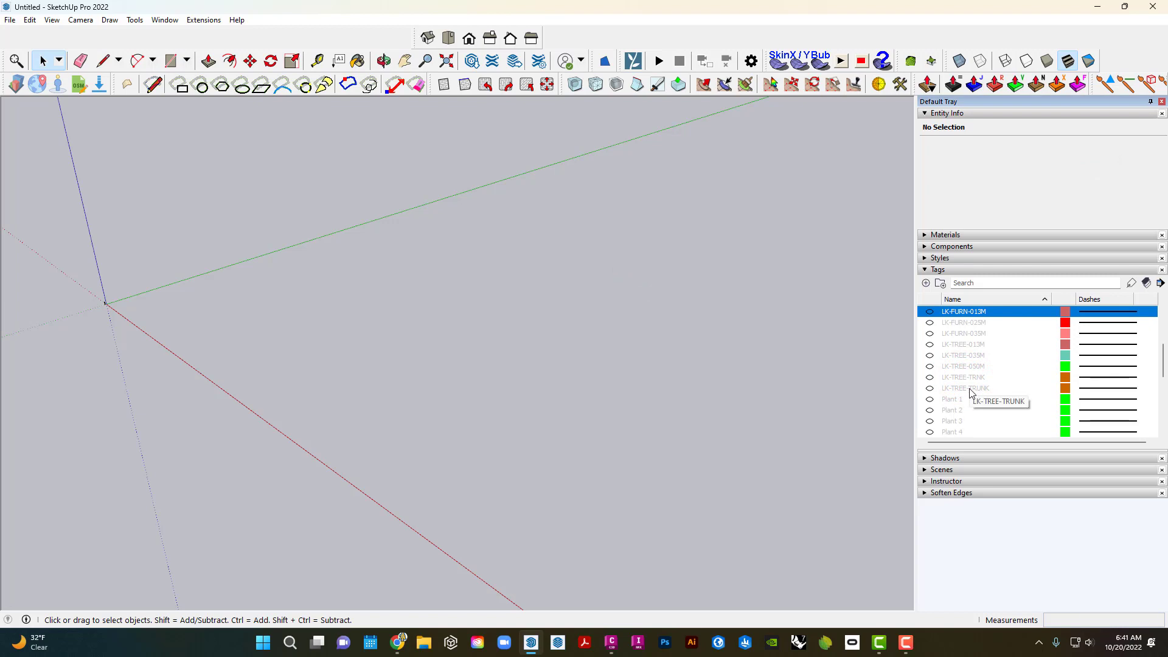
left_click(970, 390, "shift")
left_click(929, 388)
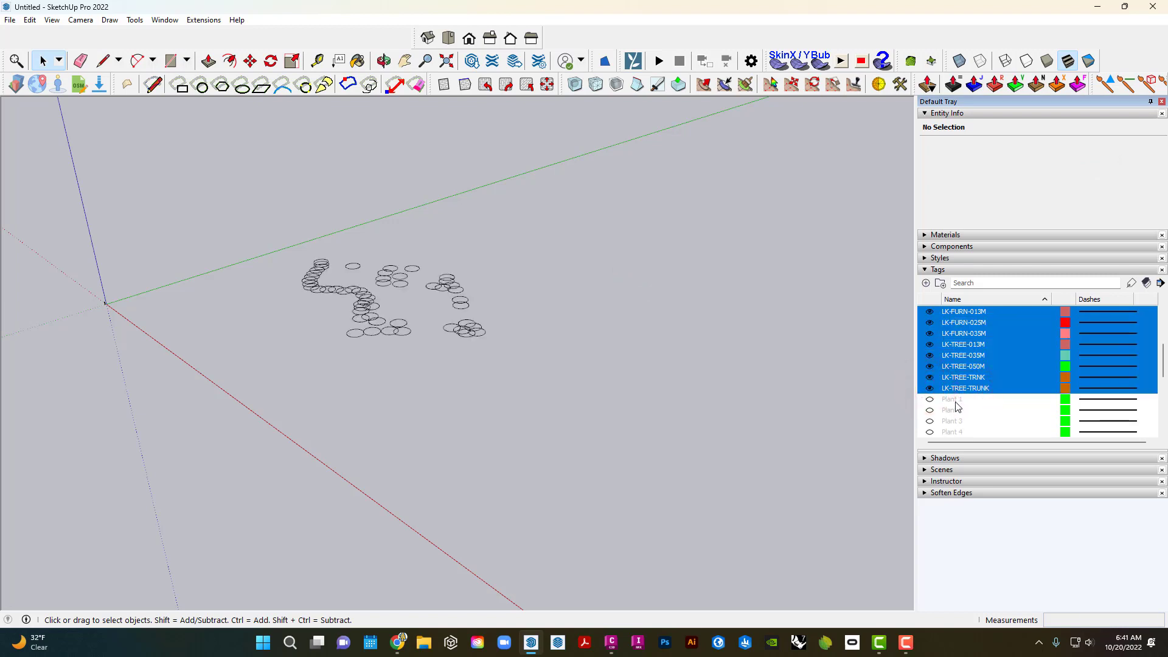
left_click(930, 388)
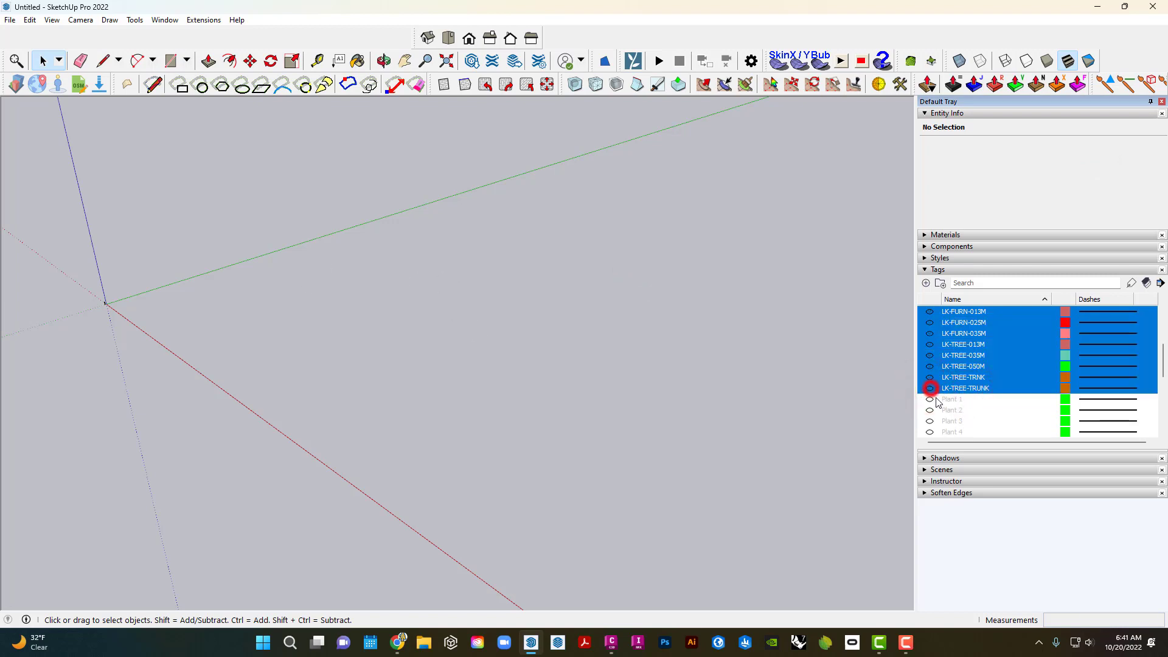
Select the tags Plant 1 through Plant 14 and make them visible.
left_click(947, 399)
scroll(949, 395, "down", 3)
scroll(962, 432, "down", 2)
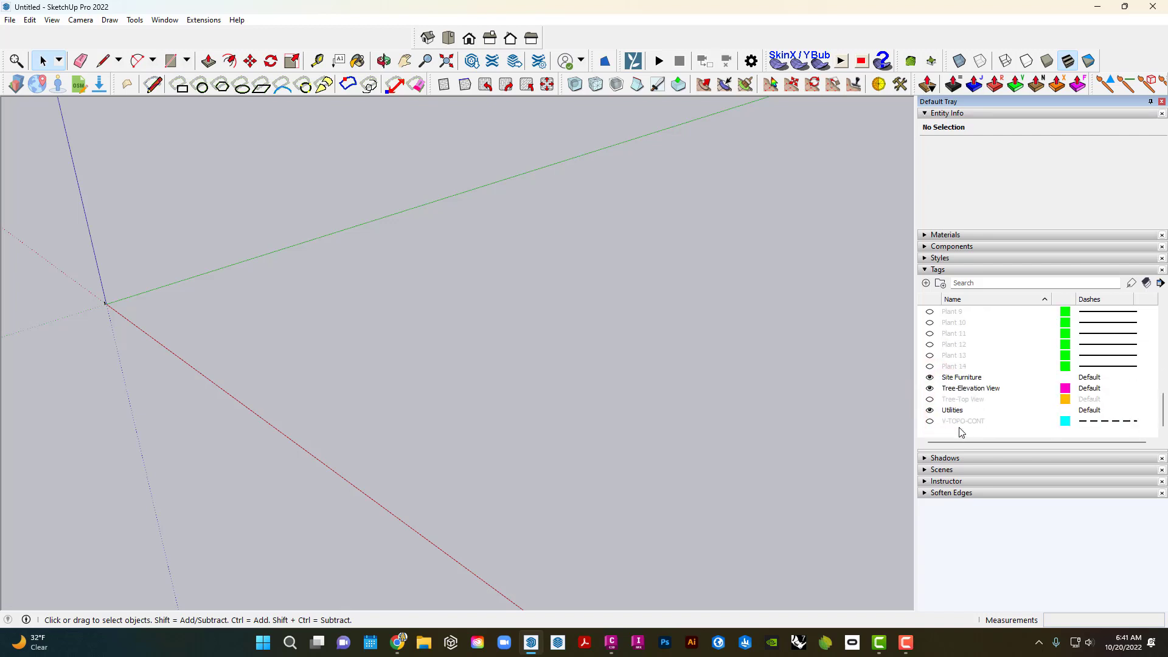
left_click(958, 367, "shift")
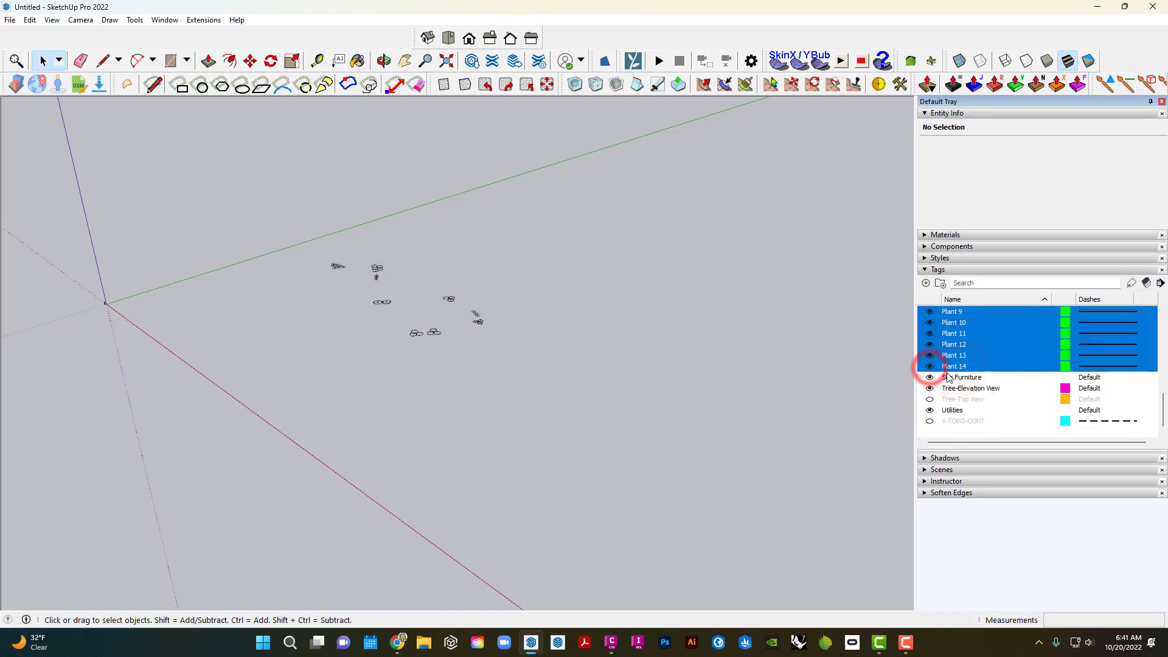
Show the tags LK-TREE-013M, LK-TREE-035M, LK-TREE-050M, LK-TREE-TRNK and LK-TREE-TRUNK, keeping the LK-FURN and Groundcover tags hidden.
scroll(946, 372, "up", 5)
left_click(930, 377)
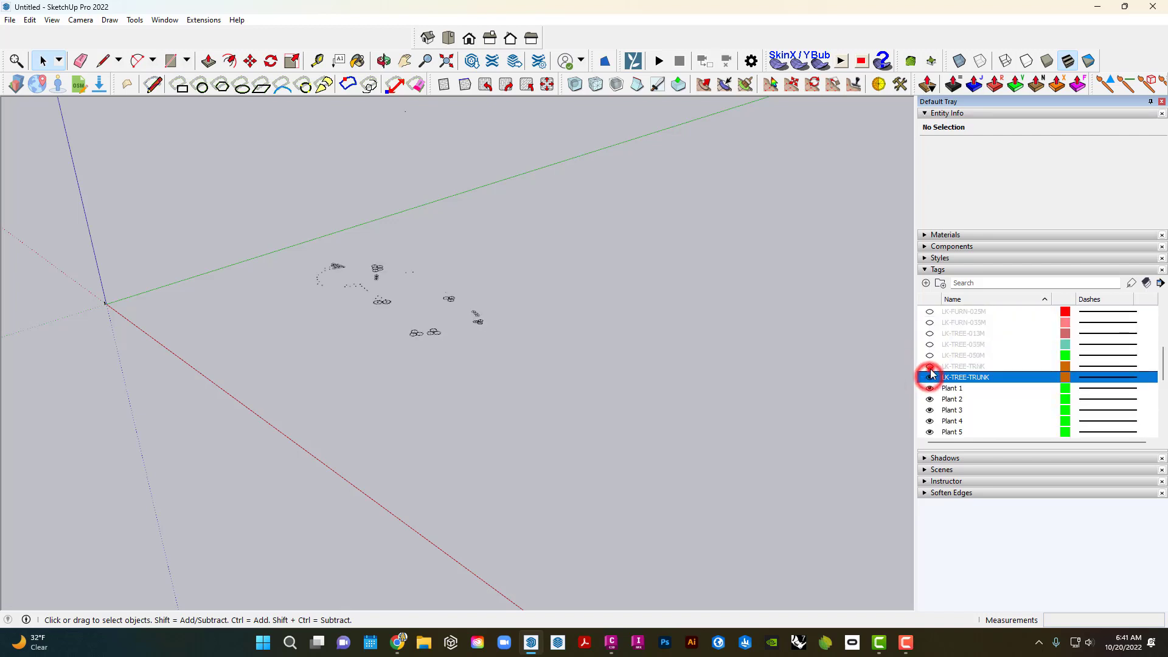
left_click(930, 367)
left_click(930, 356)
left_click(929, 344)
left_click(929, 333)
left_click(930, 322)
left_click(930, 312)
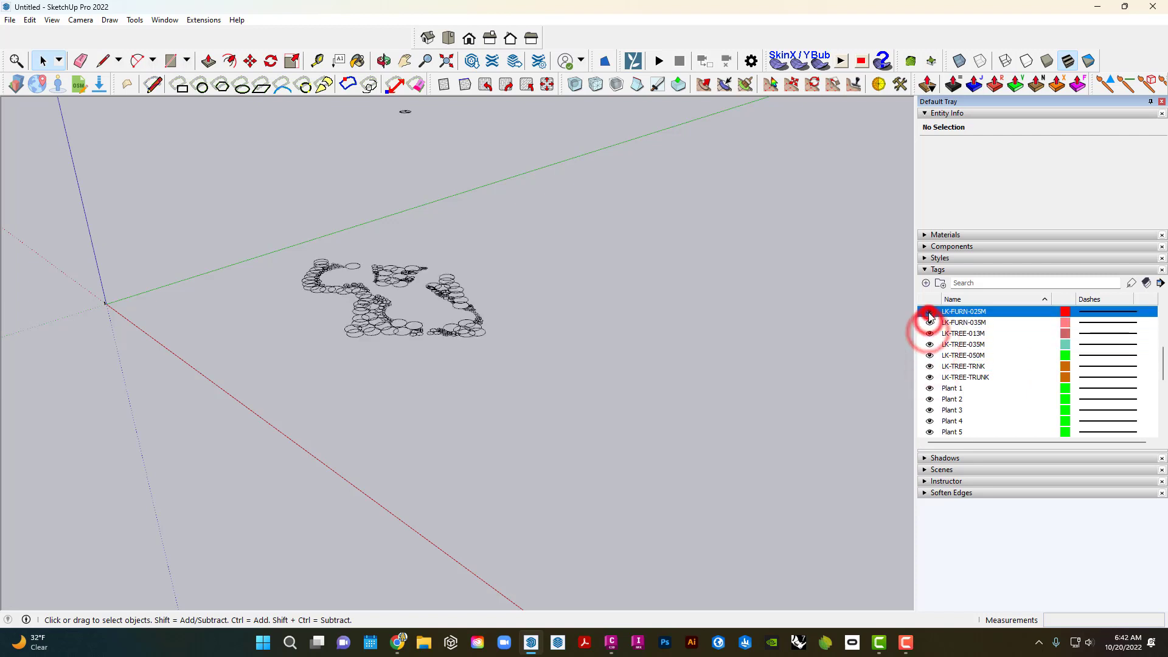
left_click(930, 322)
left_click(930, 311)
scroll(931, 315, "up", 3)
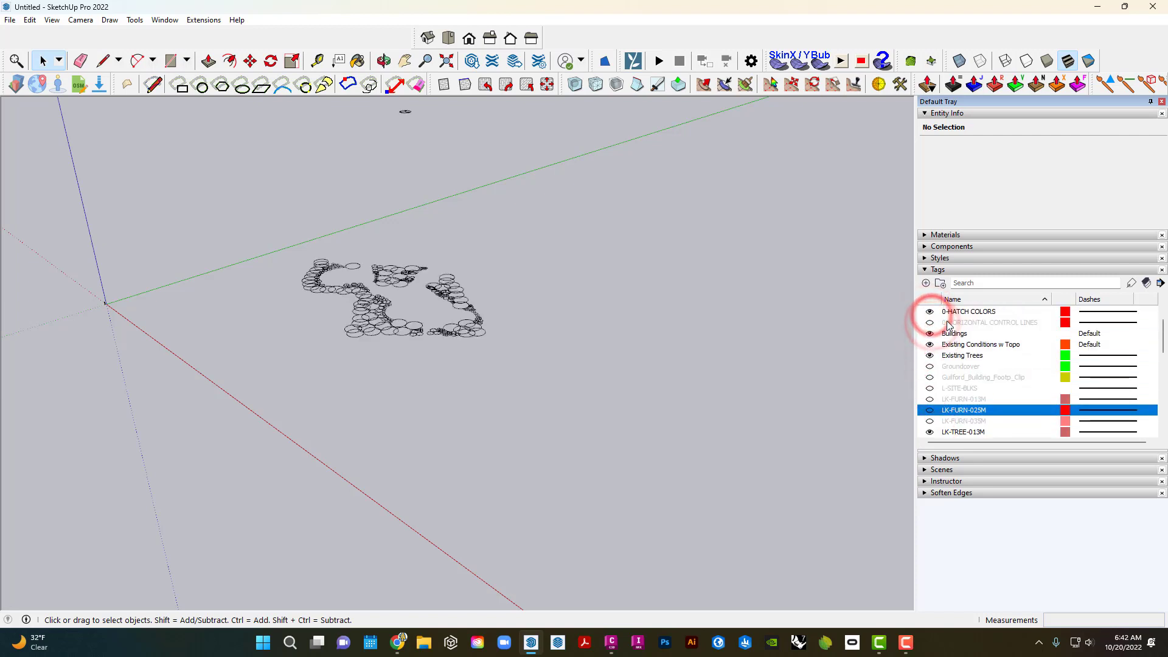
scroll(991, 394, "down", 1)
left_click(930, 334)
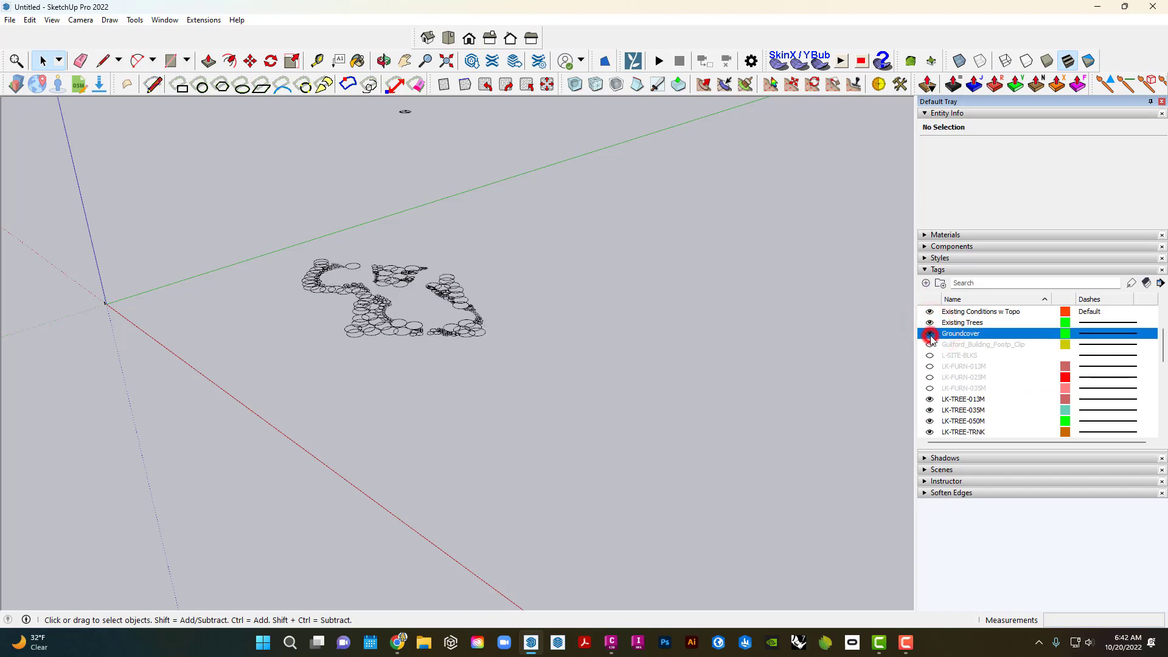
Inspect the visible planting linework by selecting it as a whole, and check the instance selection options of one large tree circle.
middle_click_drag(611, 325, 561, 527)
left_click_drag(338, 373, 563, 528)
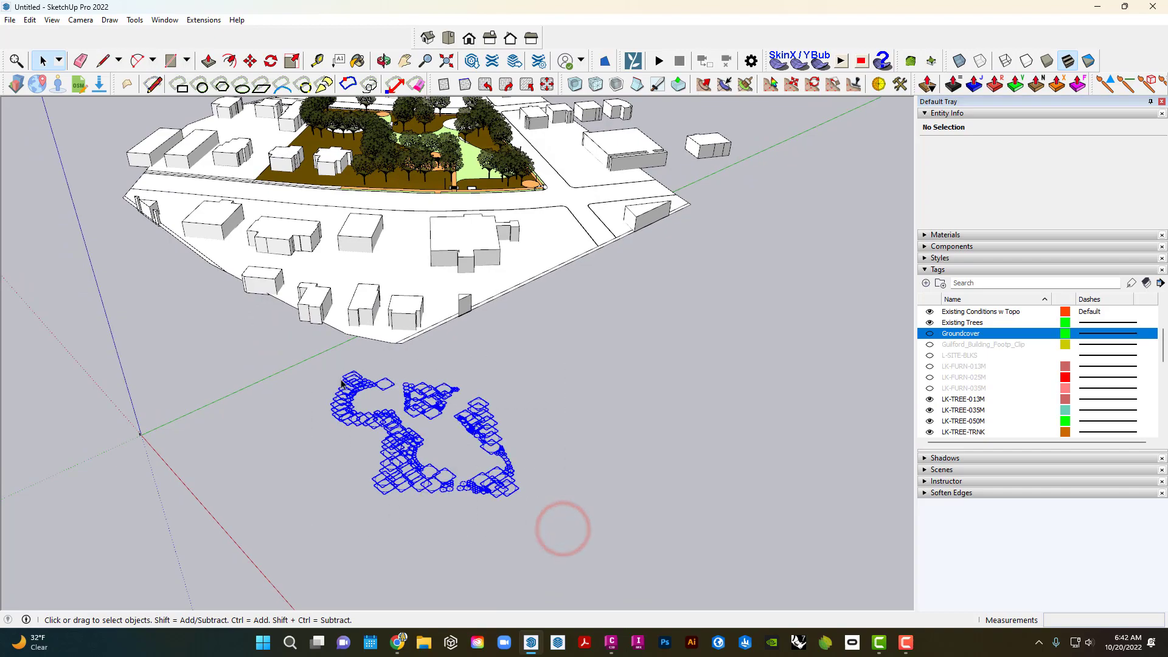
left_click(638, 494)
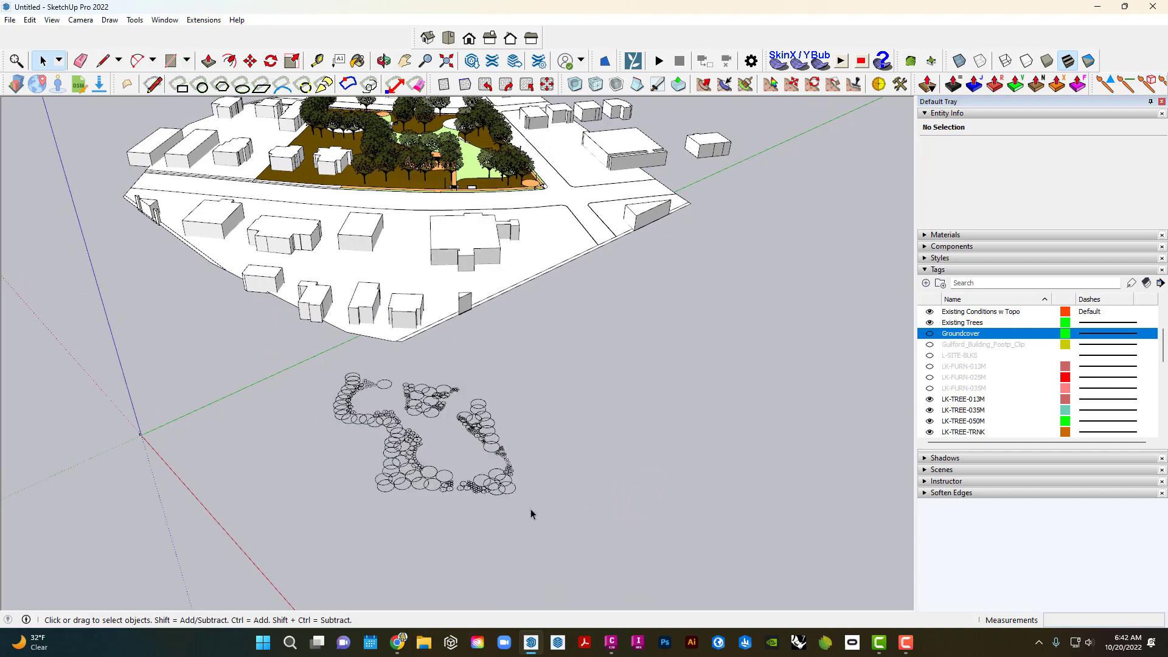
scroll(491, 501, "up", 8)
scroll(454, 499, "up", 2)
middle_click_drag(454, 499, 423, 508)
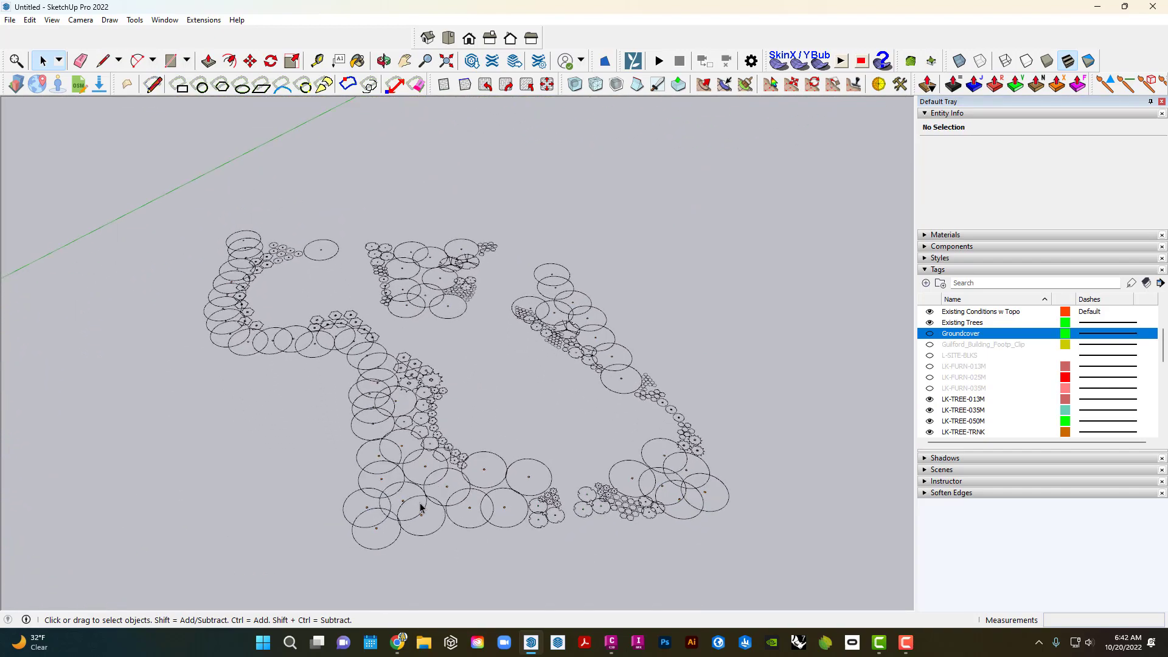
left_click(430, 493)
right_click(424, 496)
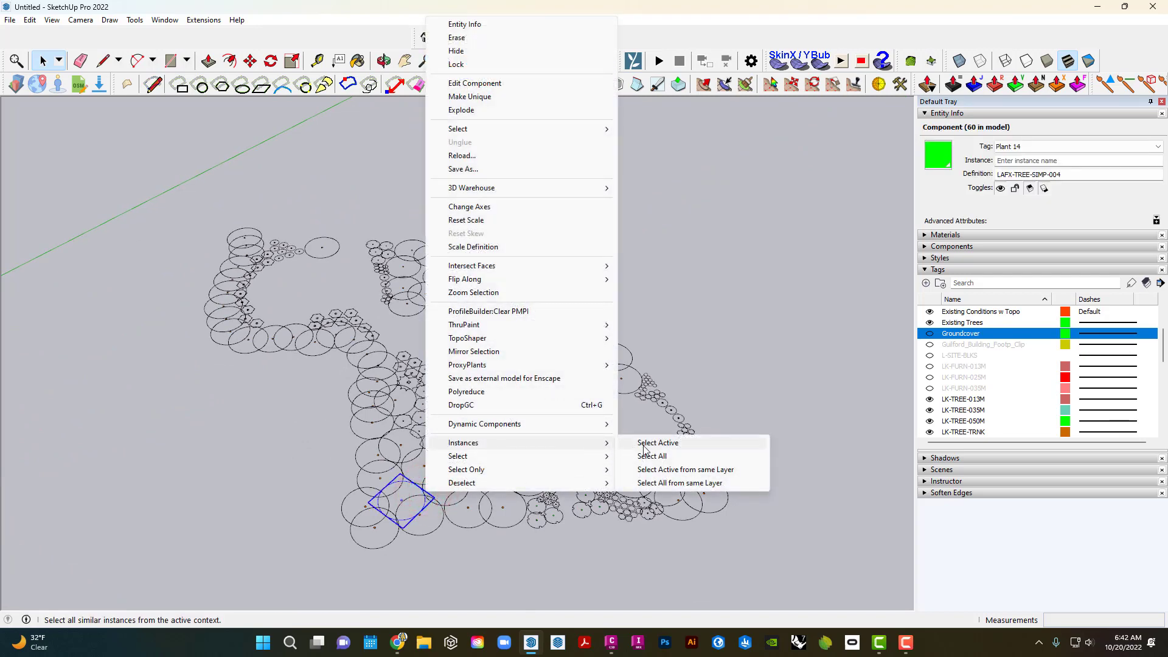
left_click(698, 380)
Select all the planting linework, including the separate distant piece, and raise it vertically about 1117 feet so it sits above the terrain.
scroll(657, 392, "down", 2)
left_click_drag(738, 505, 239, 226)
scroll(487, 387, "down", 3)
scroll(487, 387, "down", 4)
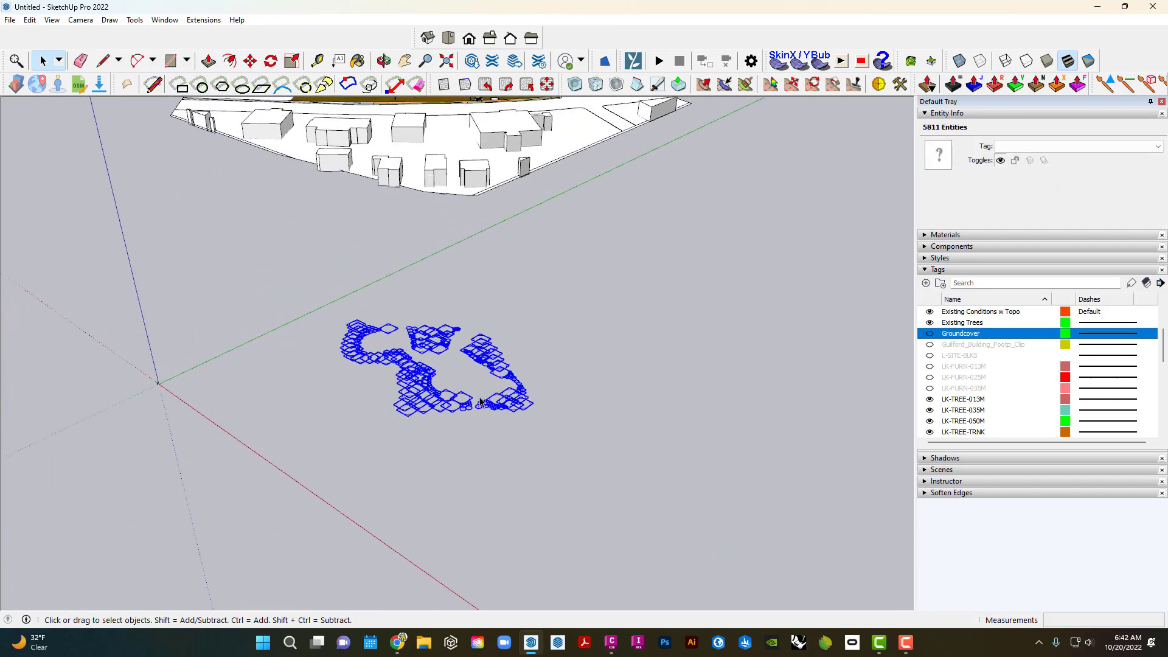
left_click(561, 467)
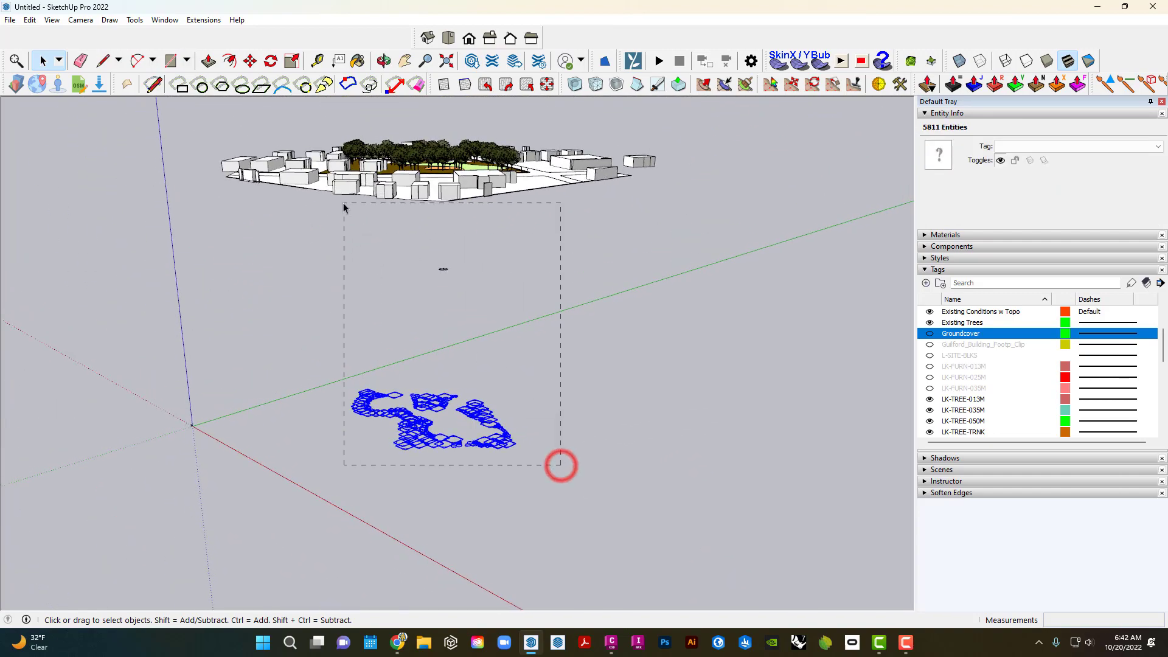
key("m")
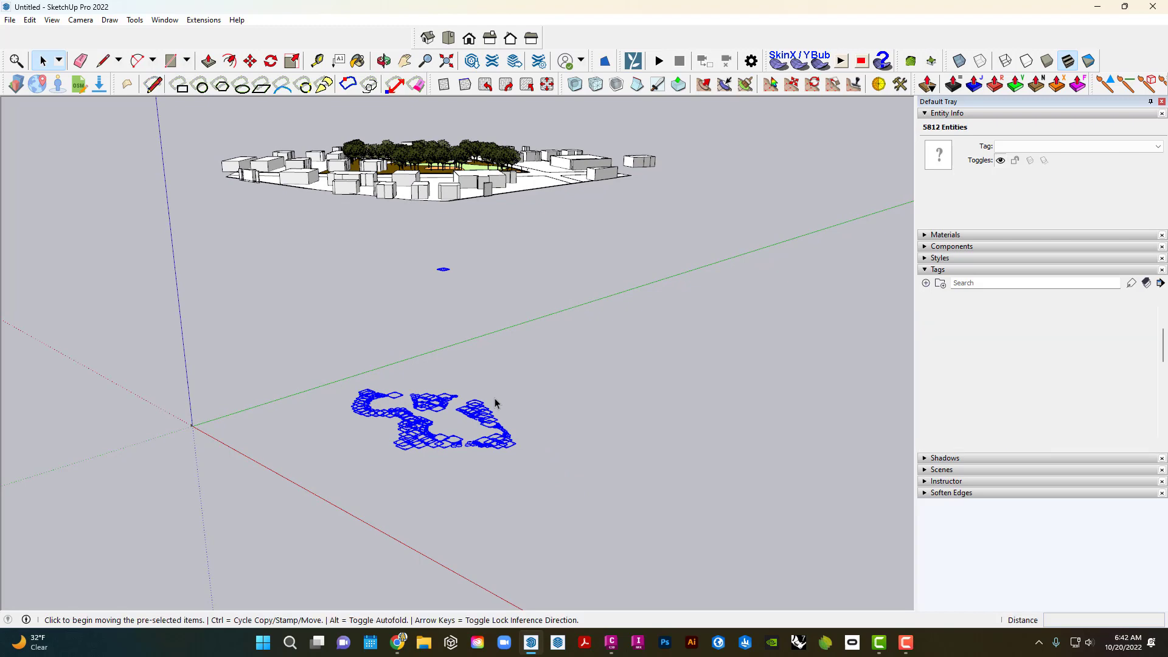
left_click(495, 398)
scroll(484, 255, "up", 3)
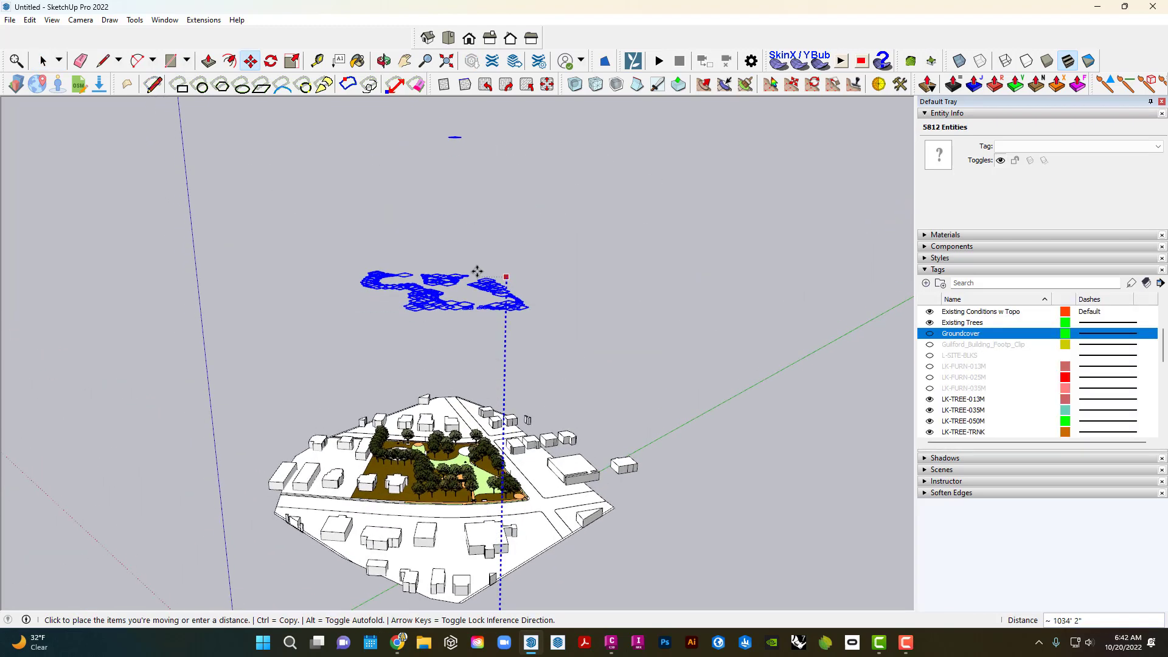
left_click(461, 255)
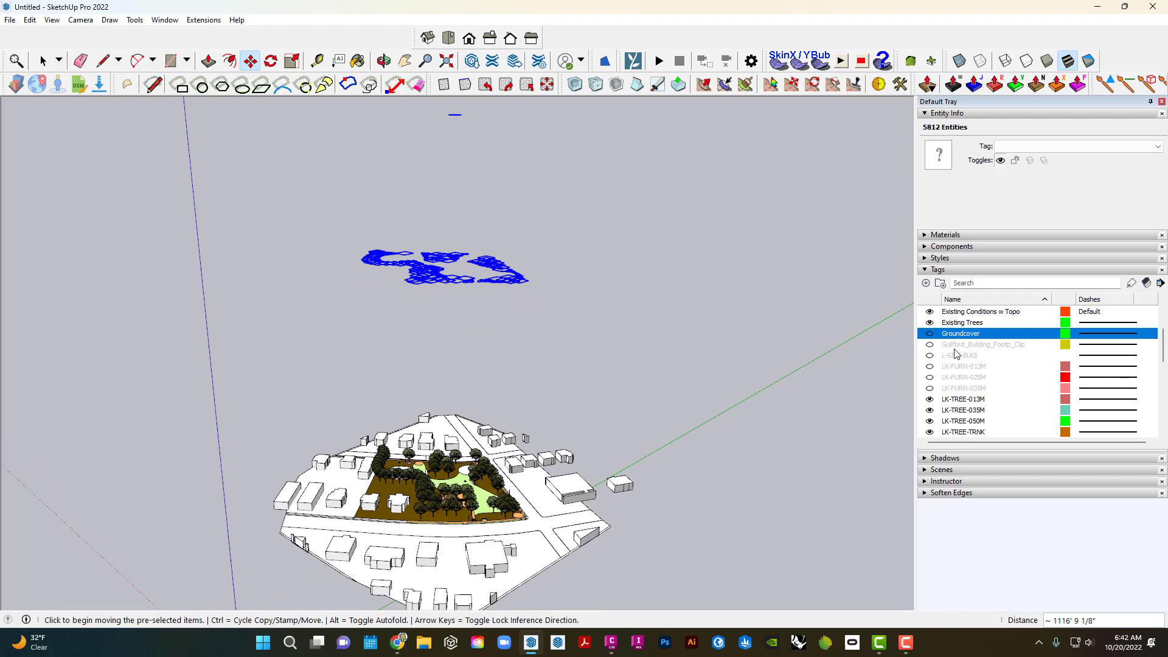
Drop the selected plant symbols onto the terrain with DropGC, clear the selection and check the placement in the park.
key("space")
right_click(428, 258)
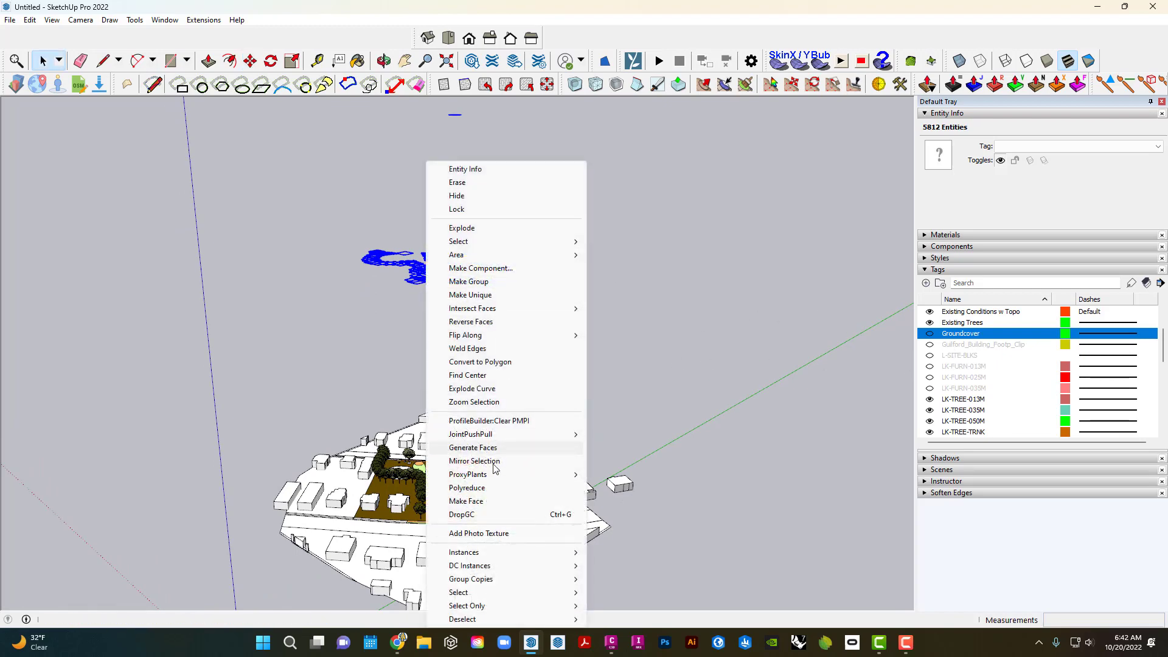
left_click(483, 517)
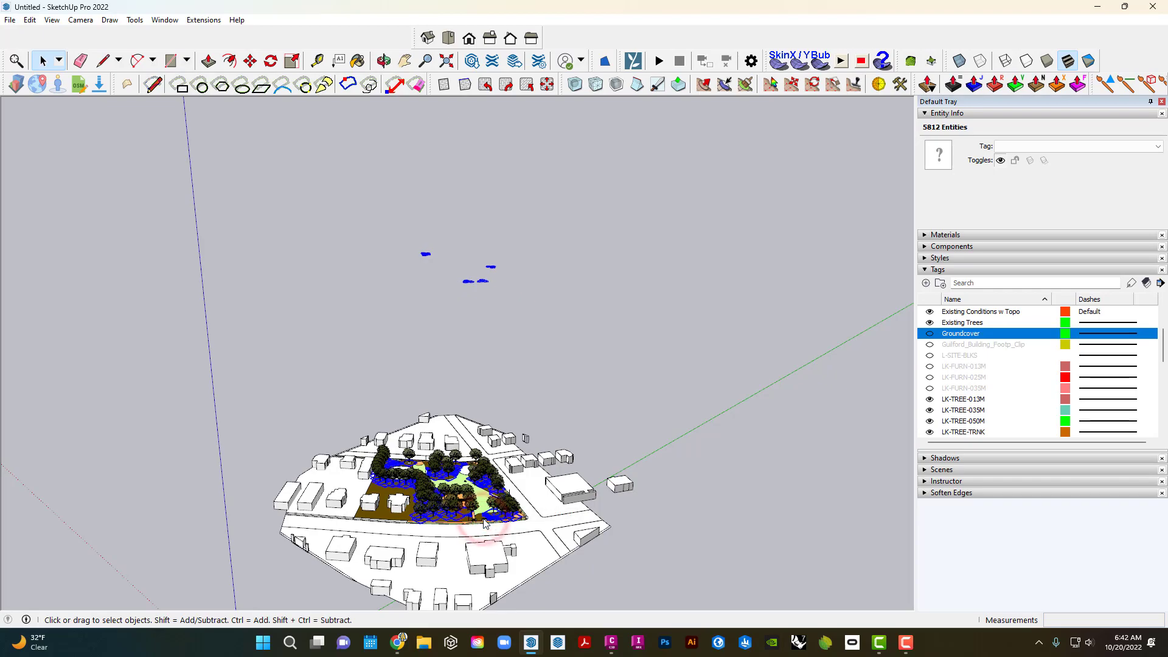
scroll(488, 327, "up", 2)
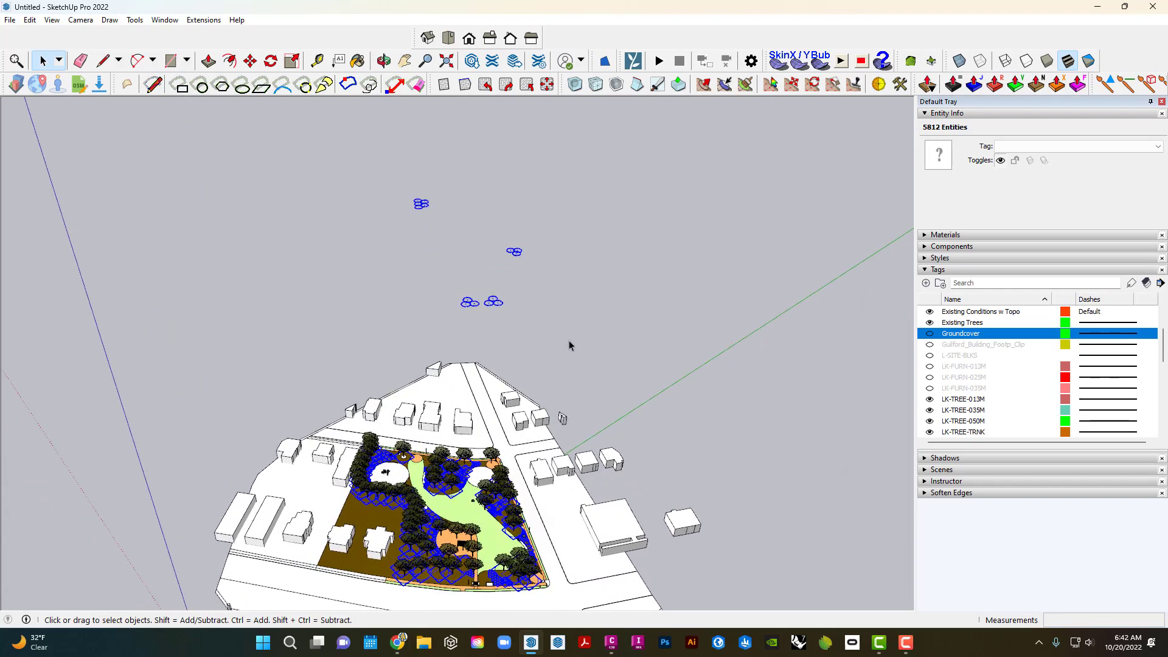
scroll(464, 409, "up", 3)
scroll(465, 291, "up", 3)
middle_click_drag(463, 410, 474, 189, "shift")
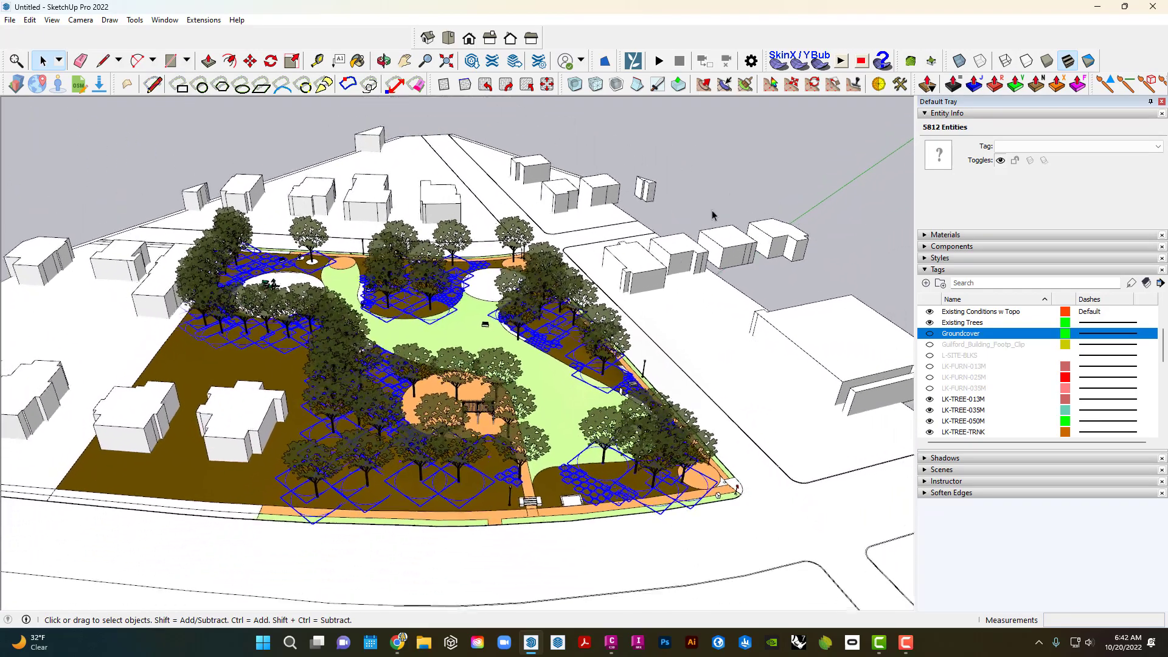
left_click(739, 178)
middle_click_drag(350, 517, 418, 488)
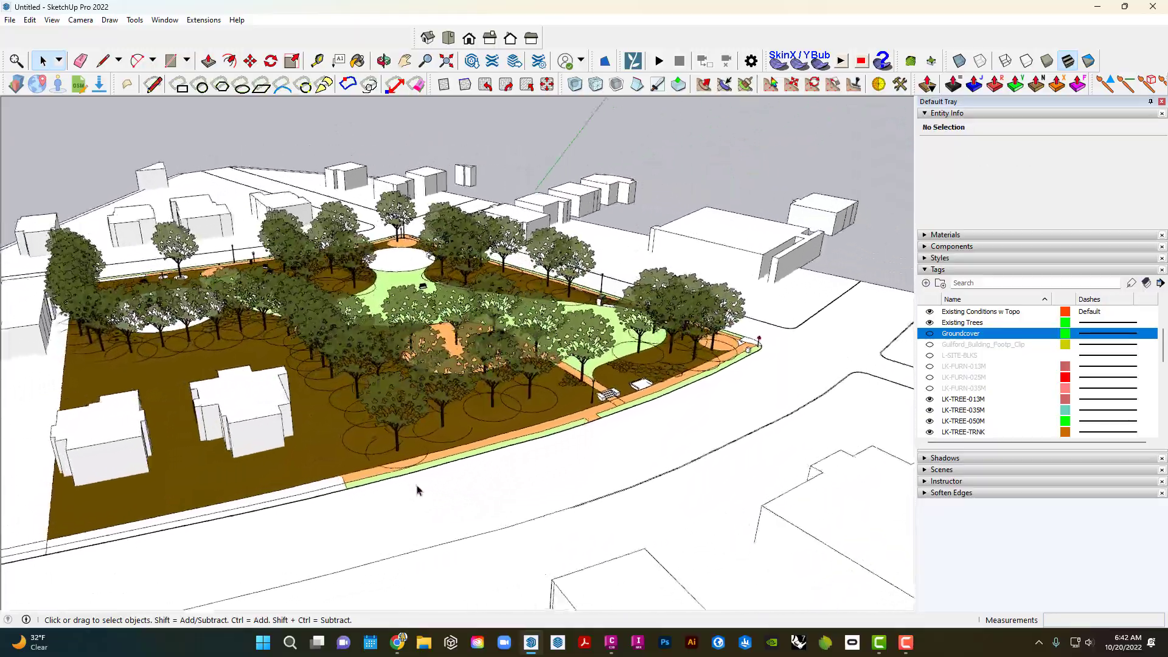
scroll(417, 490, "up", 3)
scroll(417, 490, "up", 5)
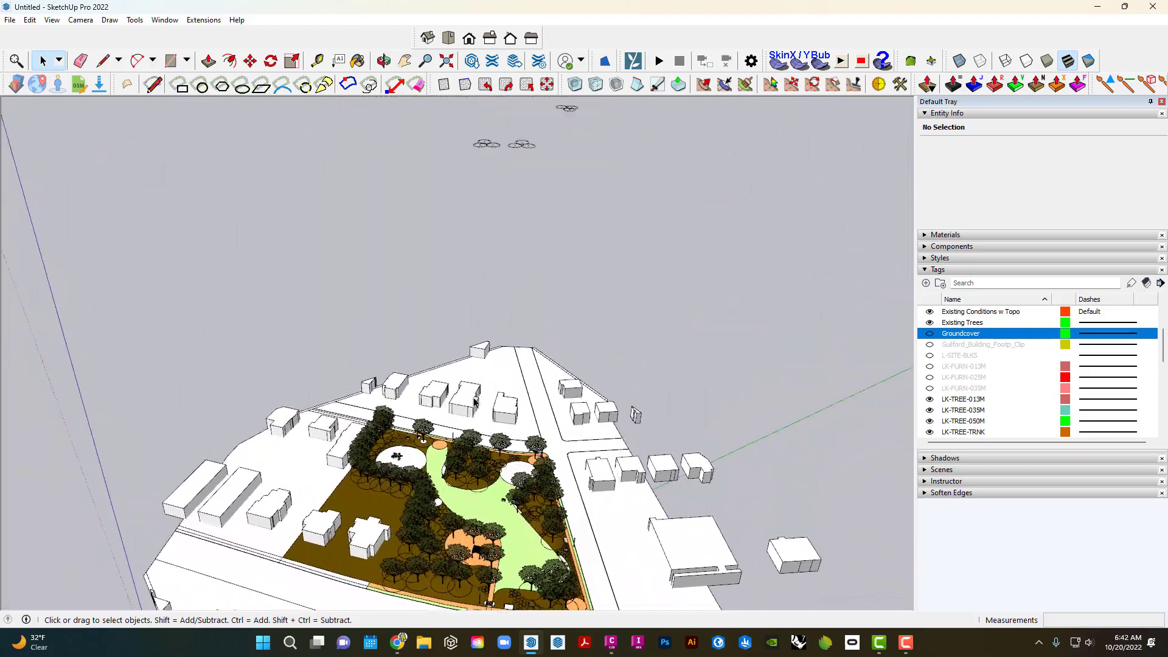
Make a component from the linework of one floating Plant 1 circle, setting its axes origin at the green center dot.
scroll(575, 323, "up", 5)
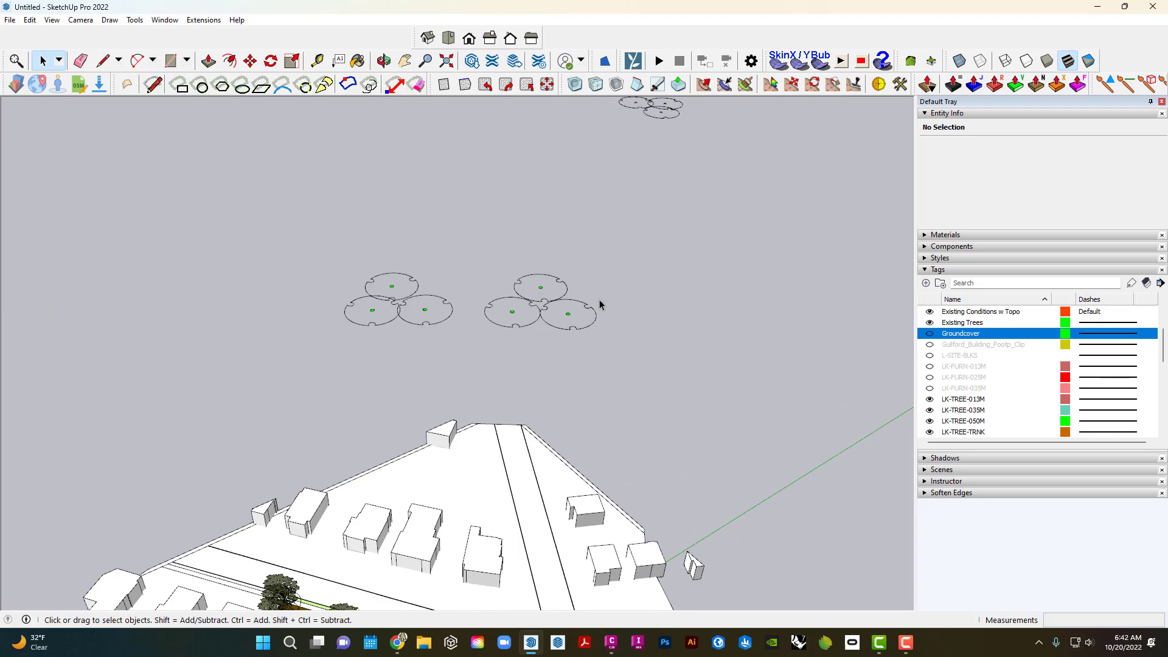
scroll(593, 312, "down", 6)
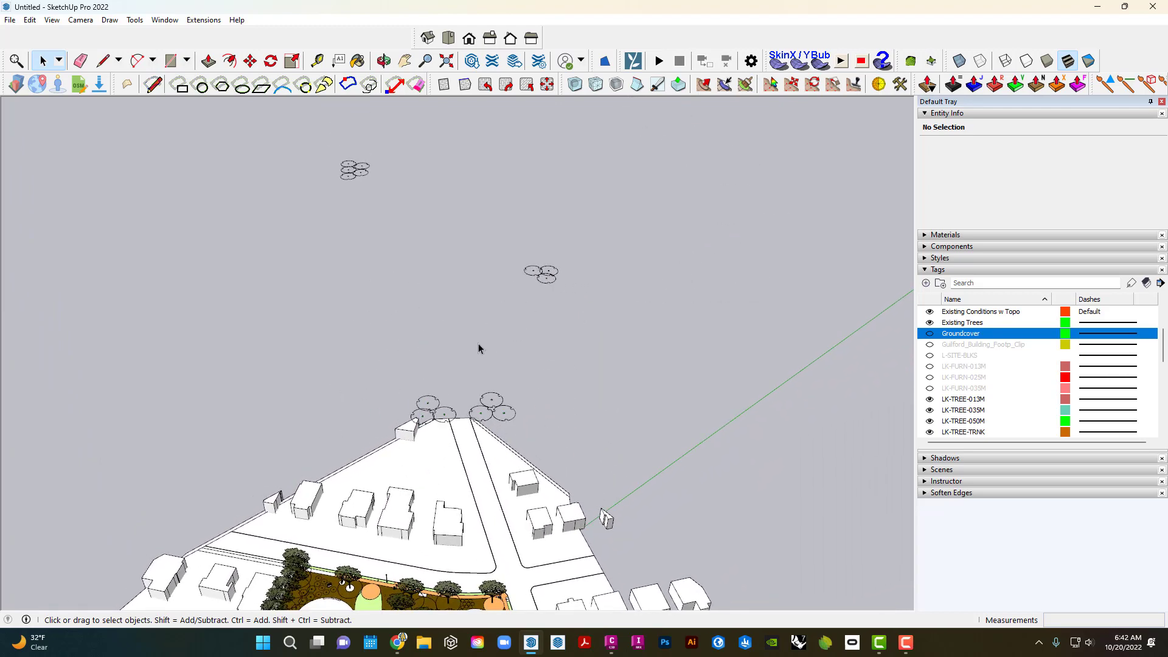
scroll(610, 420, "up", 4)
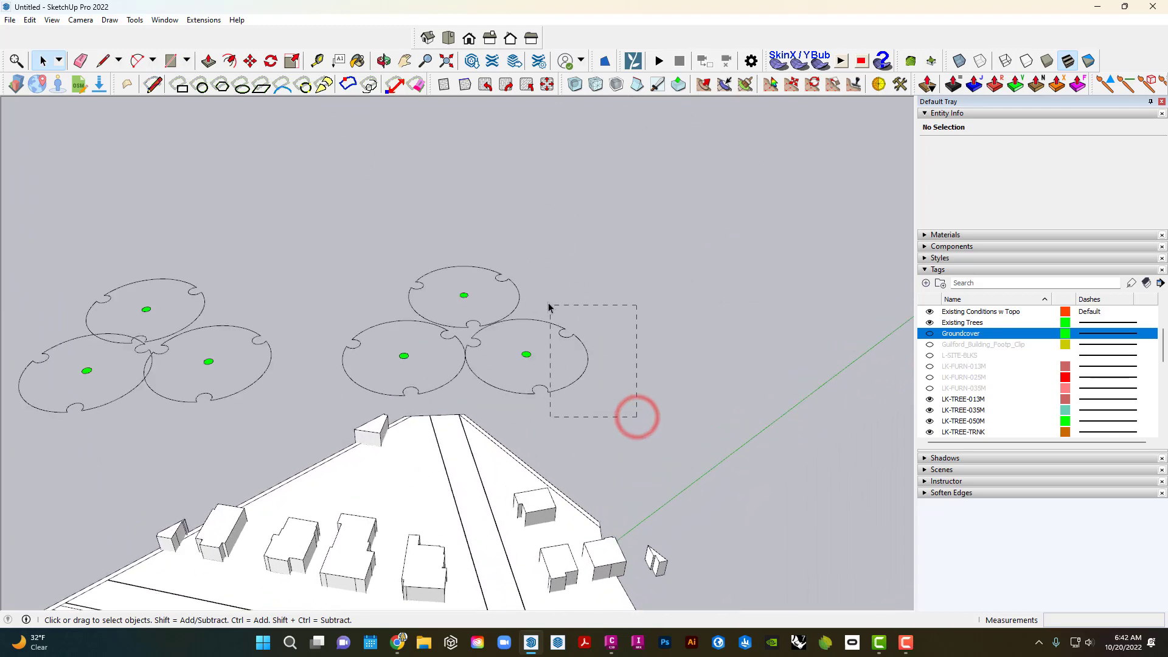
left_click(481, 348)
scroll(483, 345, "up", 3)
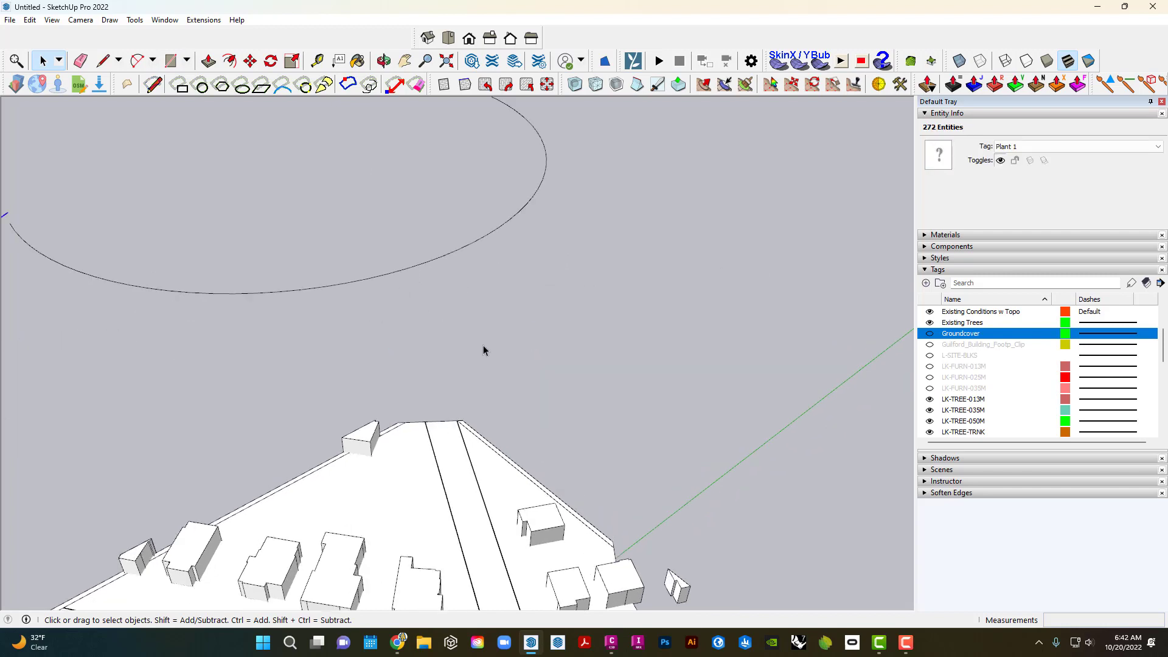
scroll(483, 345, "down", 3)
left_click(484, 334)
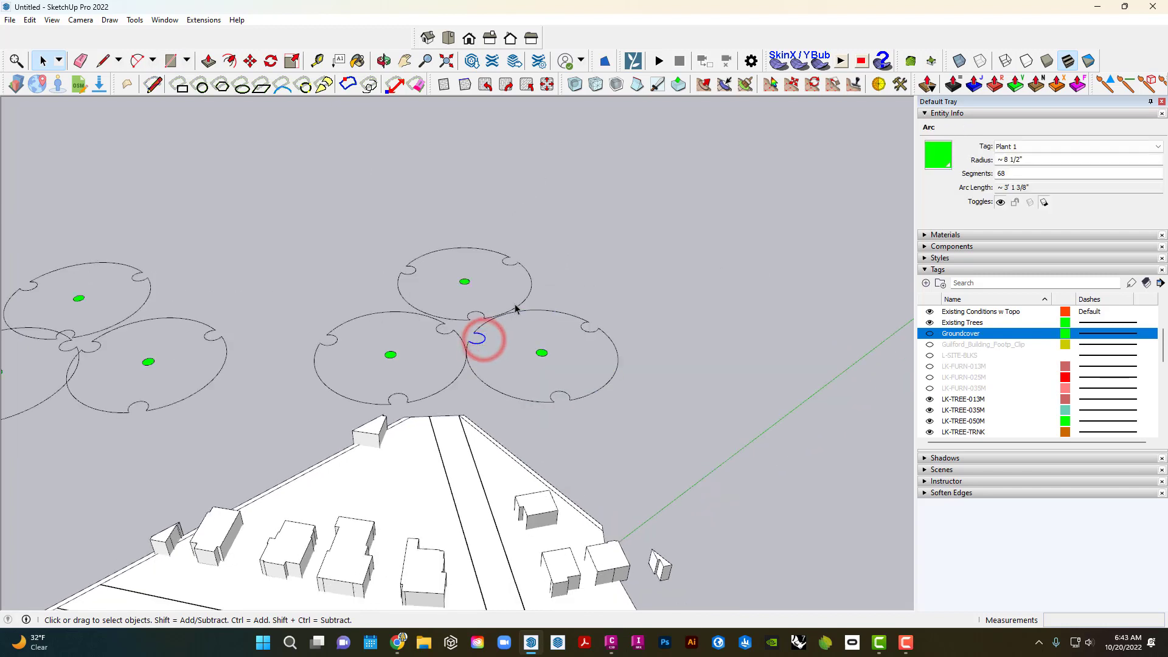
left_click(470, 366)
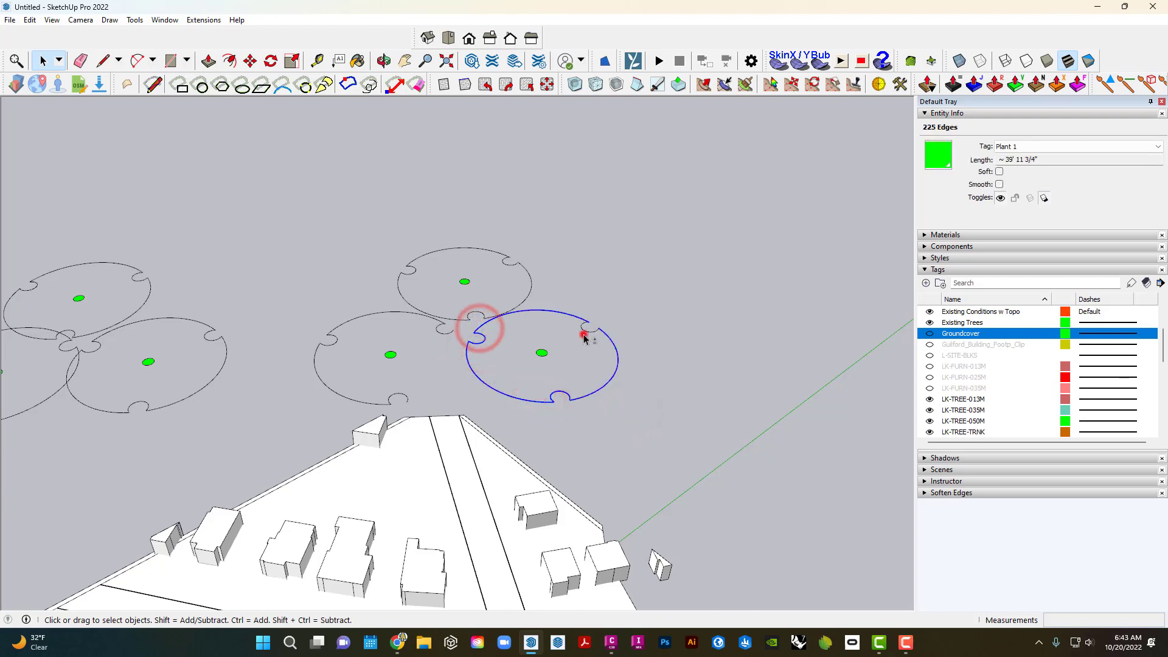
right_click(542, 352)
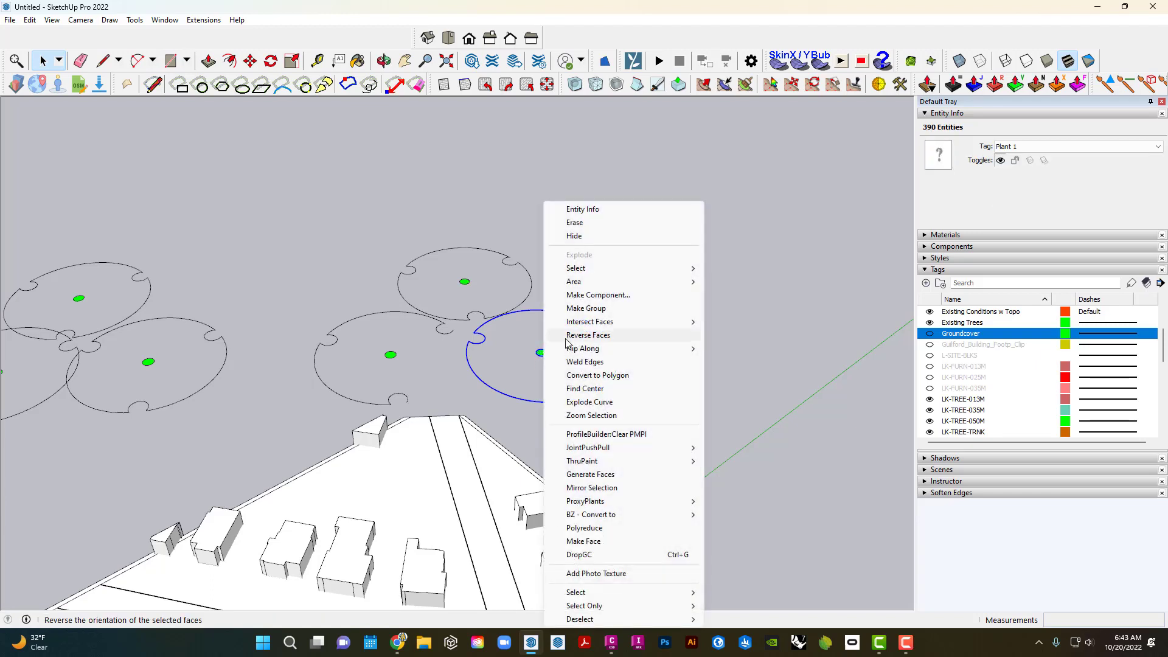
left_click(623, 302)
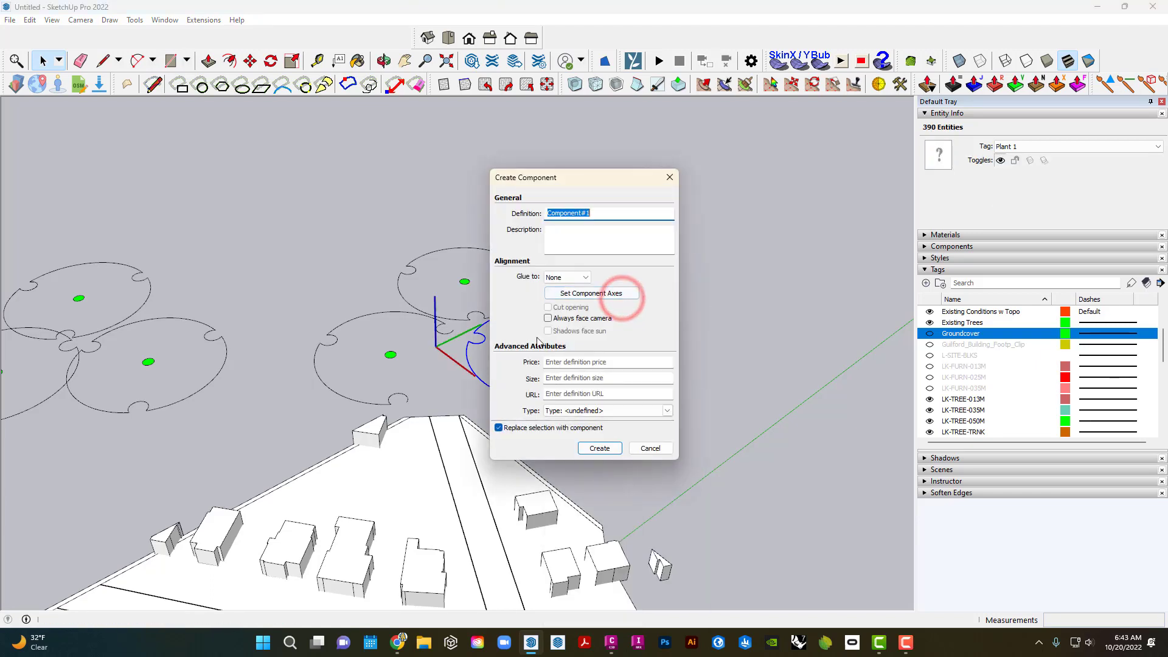
left_click(594, 294)
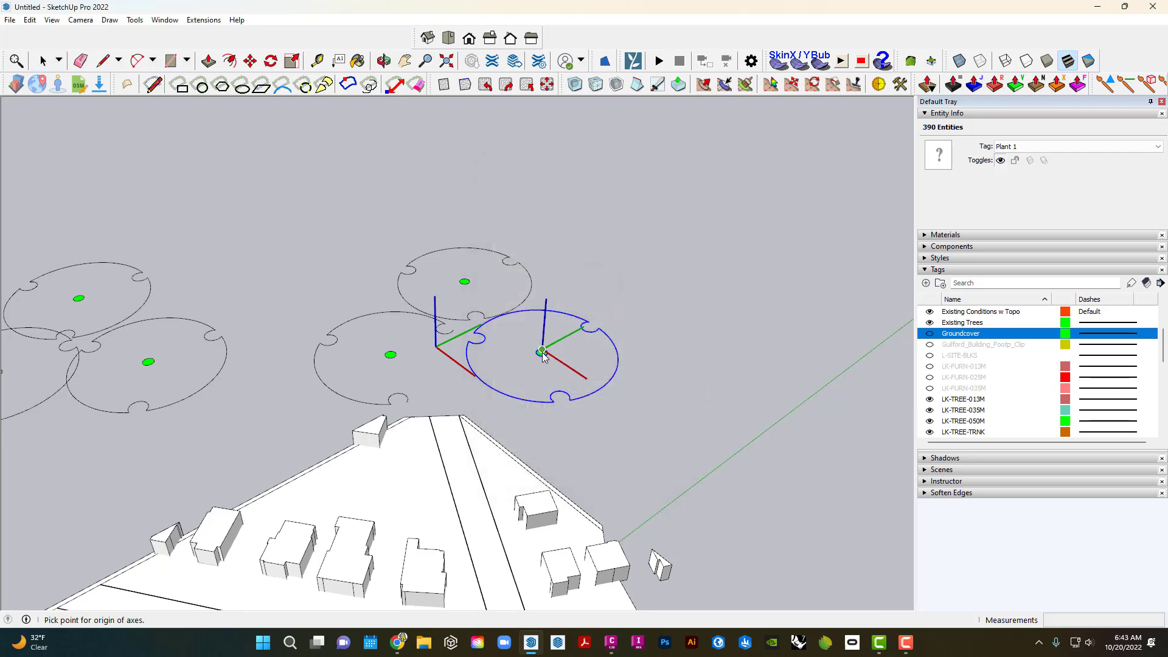
left_click(542, 353)
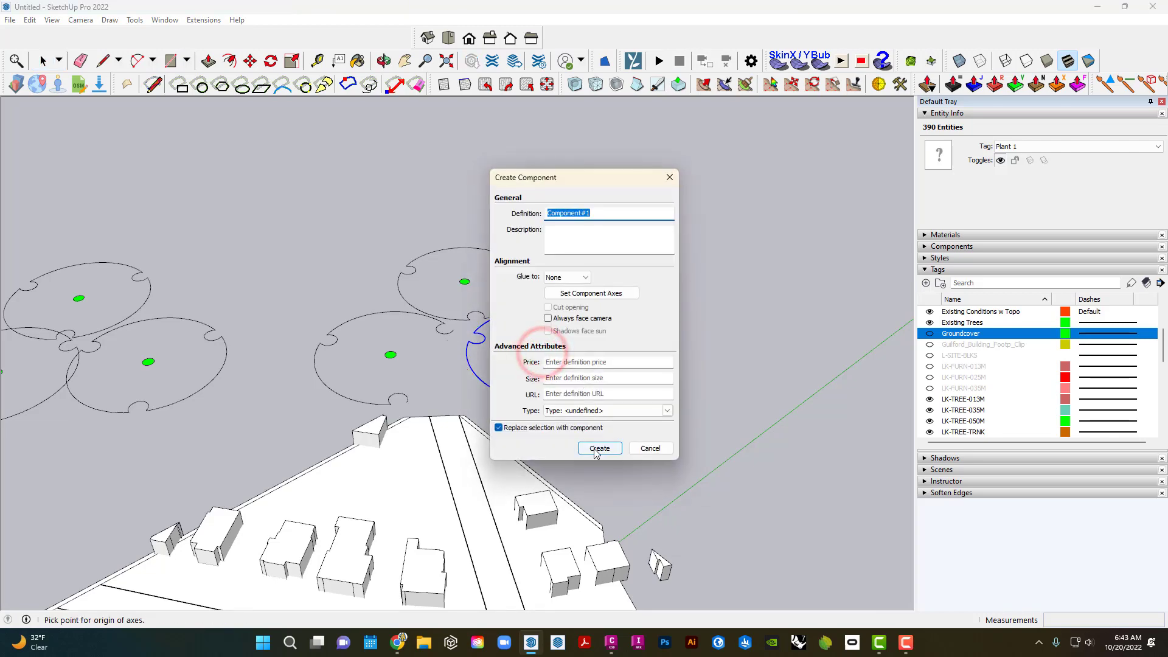
left_click(597, 451)
Copy the new circle component by its green center onto the other two circles in its cluster.
scroll(548, 349, "down", 5)
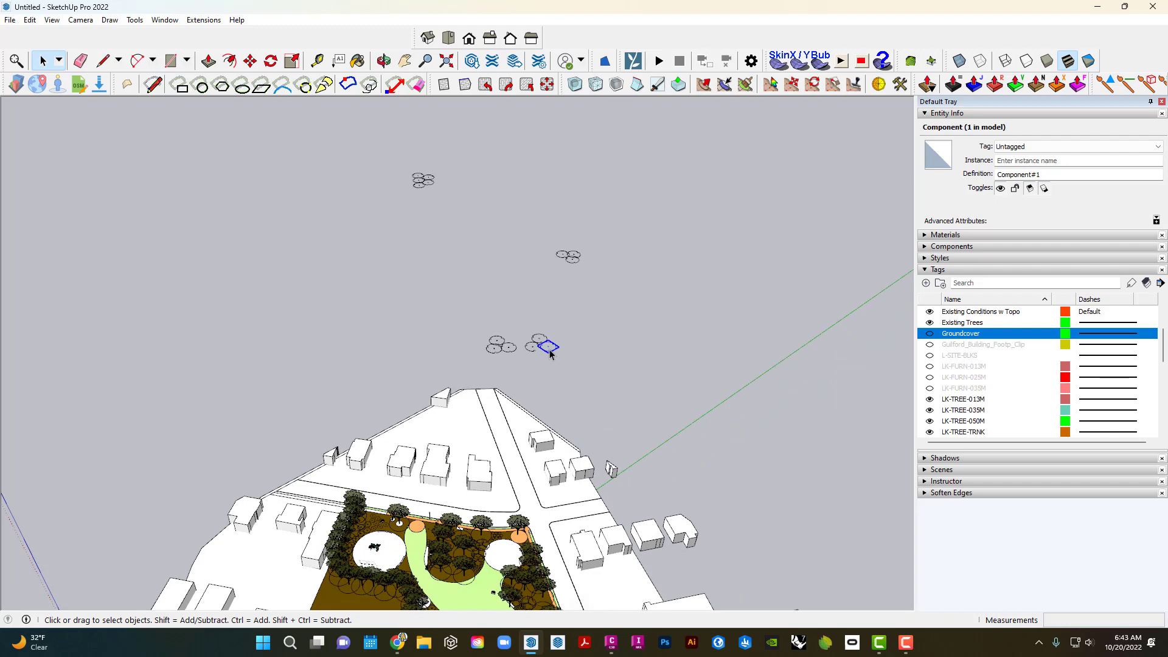
scroll(551, 354, "up", 1)
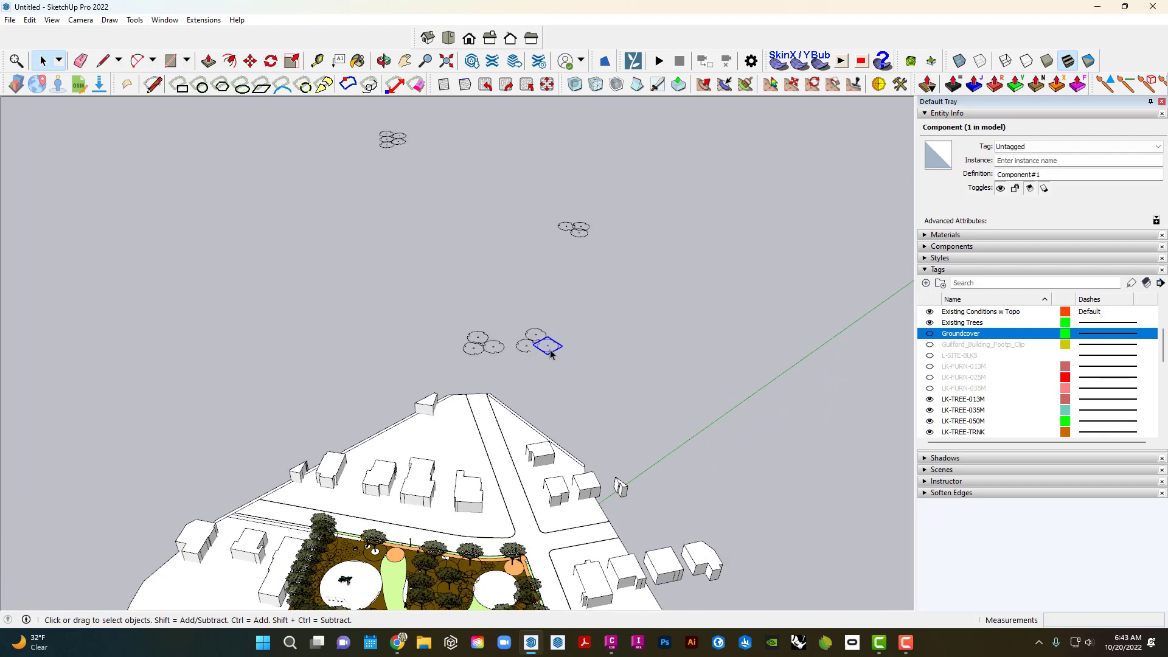
key("m")
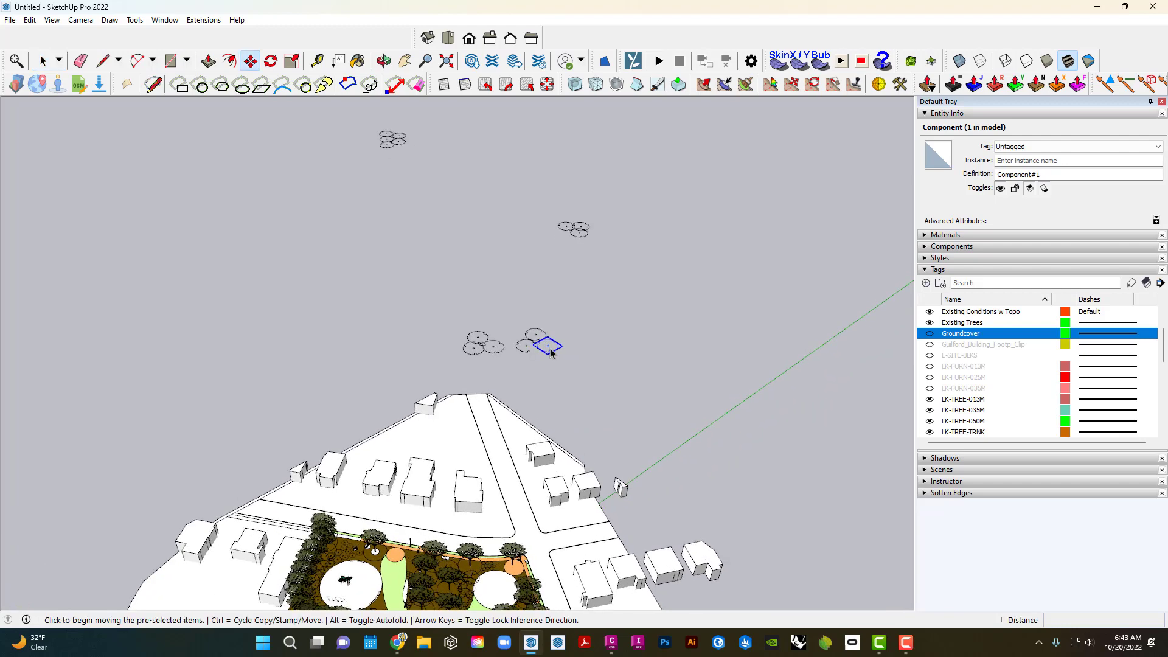
scroll(548, 345, "up", 1)
key("ctrl")
left_click(547, 346)
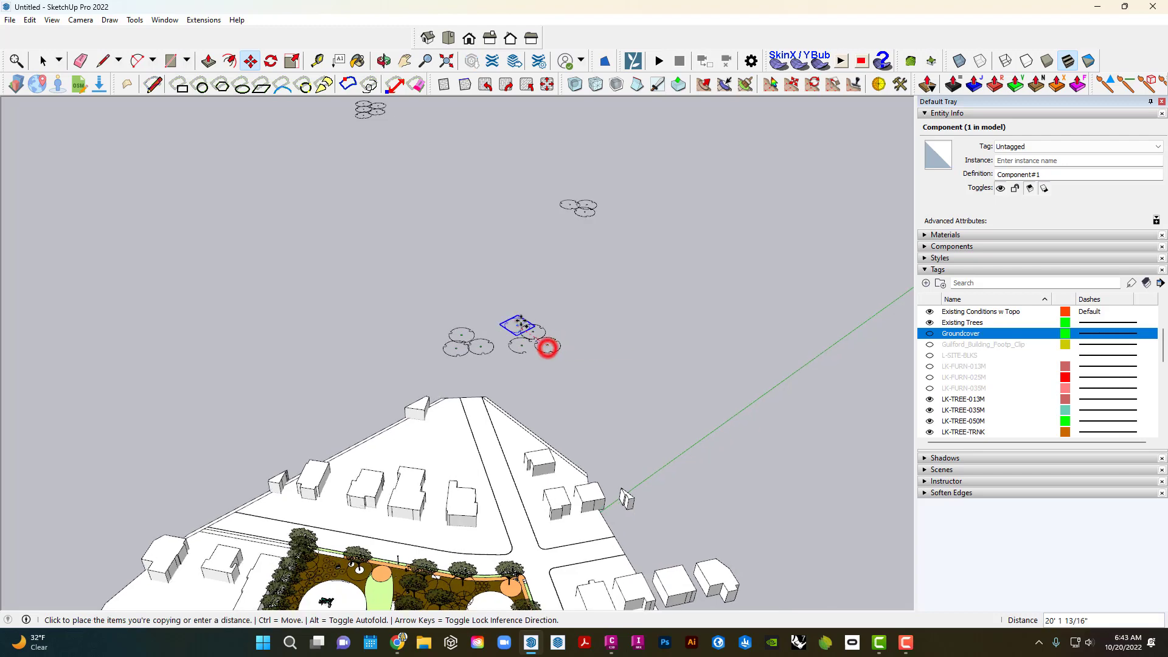
scroll(555, 338, "up", 2)
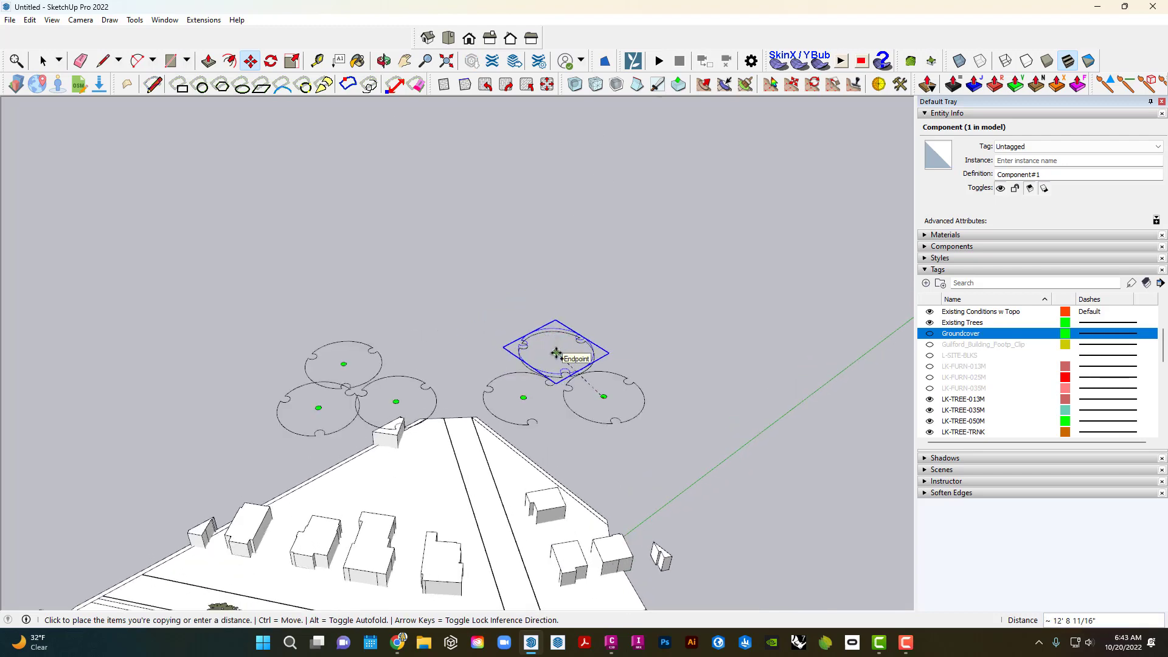
key("ctrl")
key("ctrl")
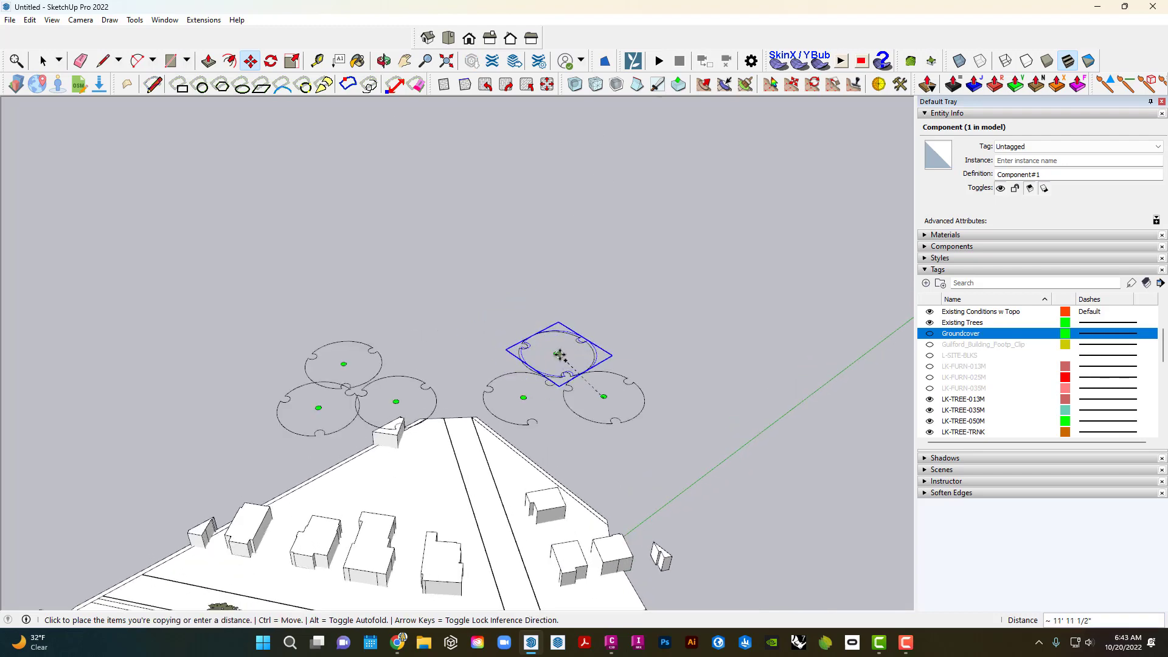
scroll(557, 353, "up", 3)
left_click(555, 354)
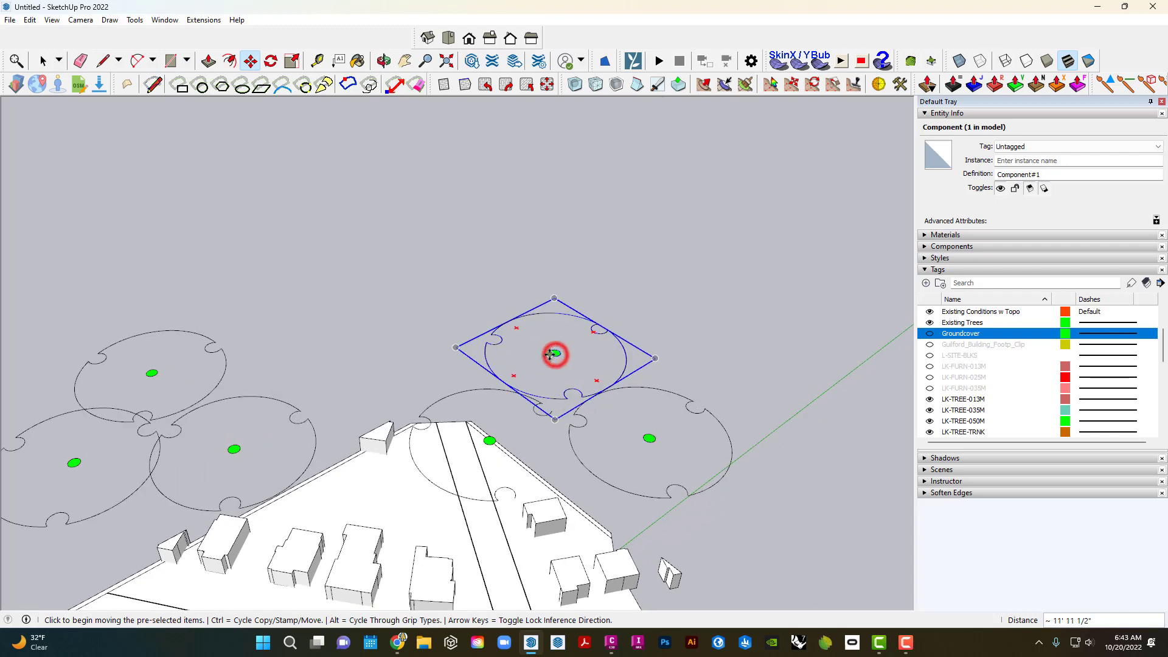
left_click(555, 353)
left_click(490, 443)
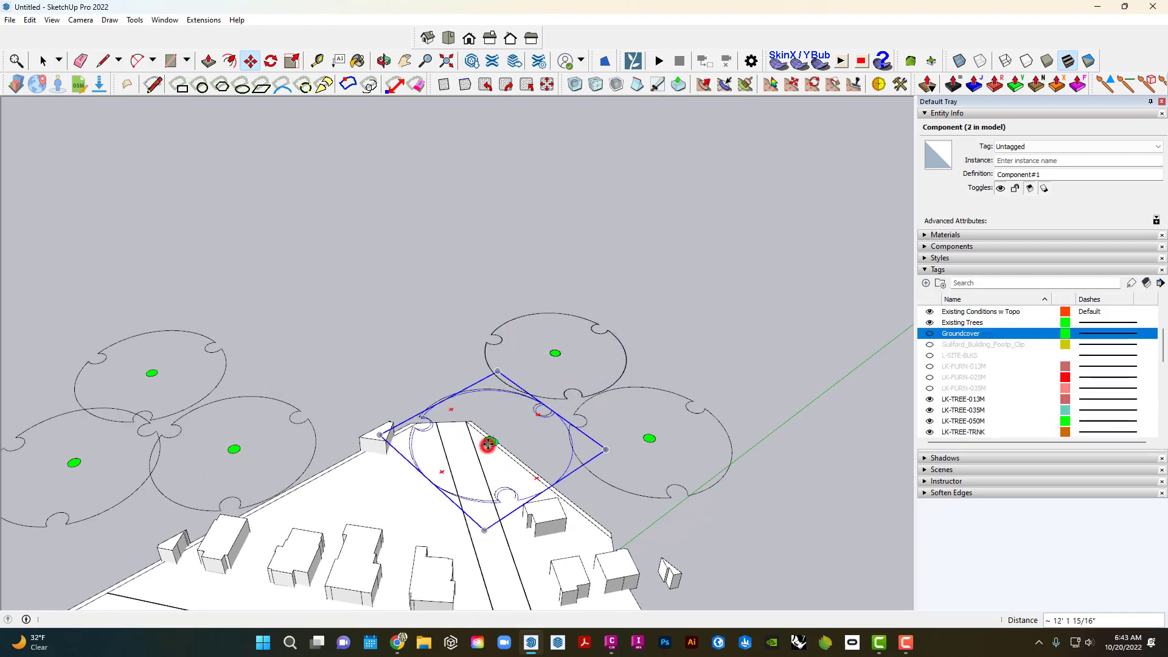
Copy the component center to center onto each of the three circles in the neighboring cluster.
left_click(491, 442)
left_click(234, 450)
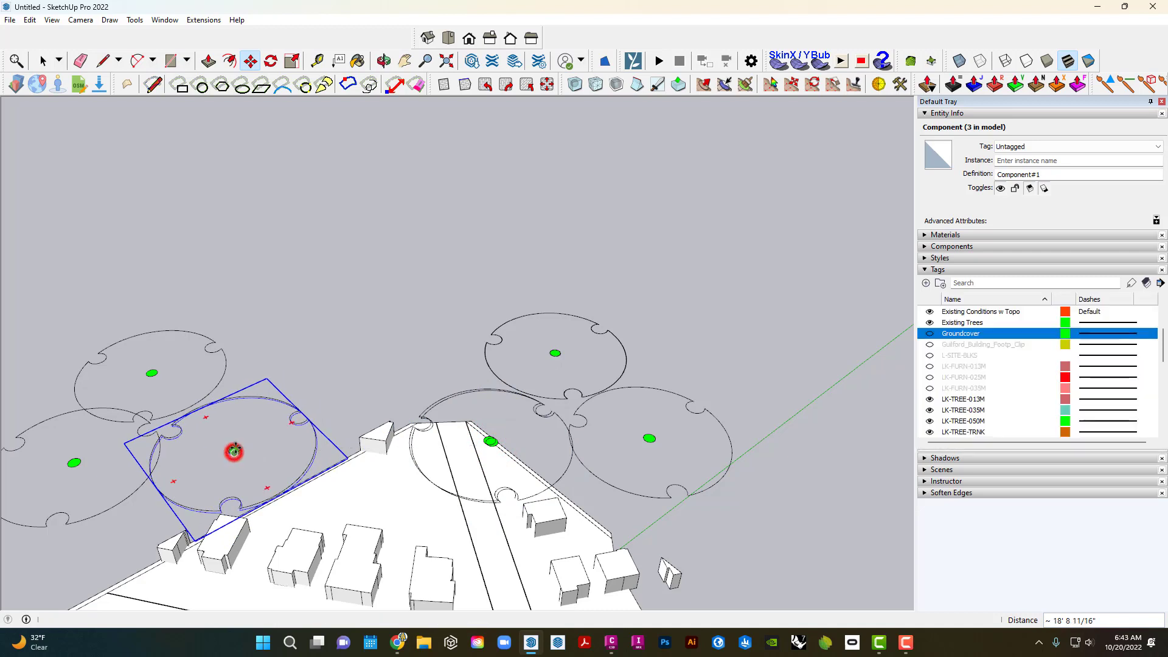
left_click(235, 447)
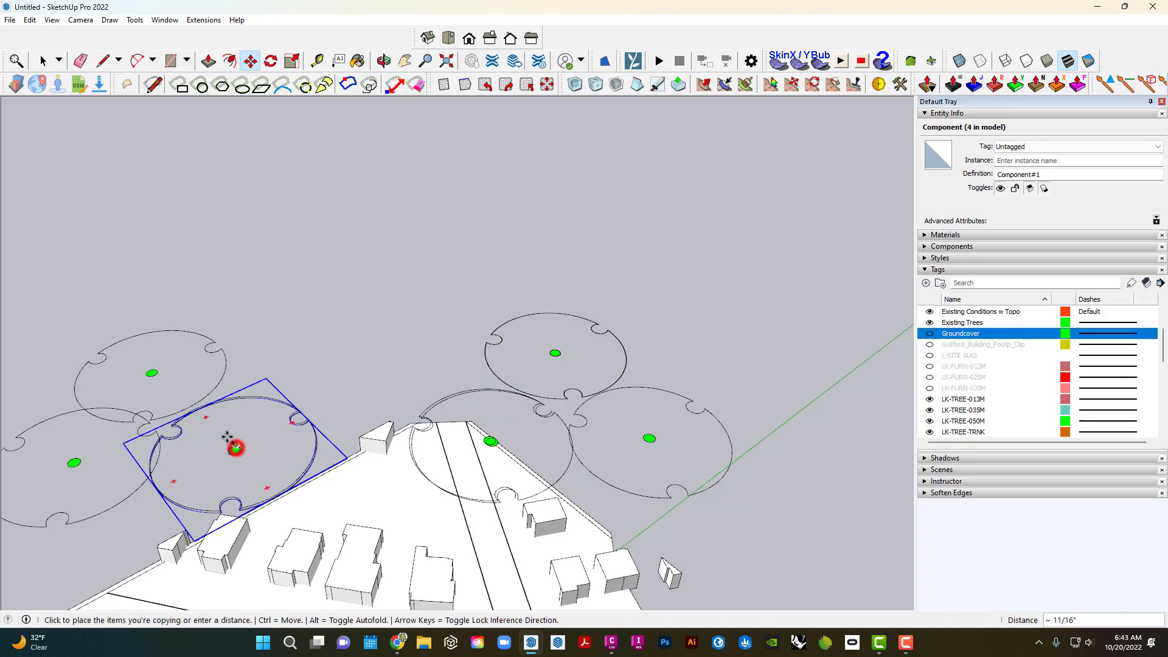
left_click(153, 373)
left_click(155, 378)
key("ctrl")
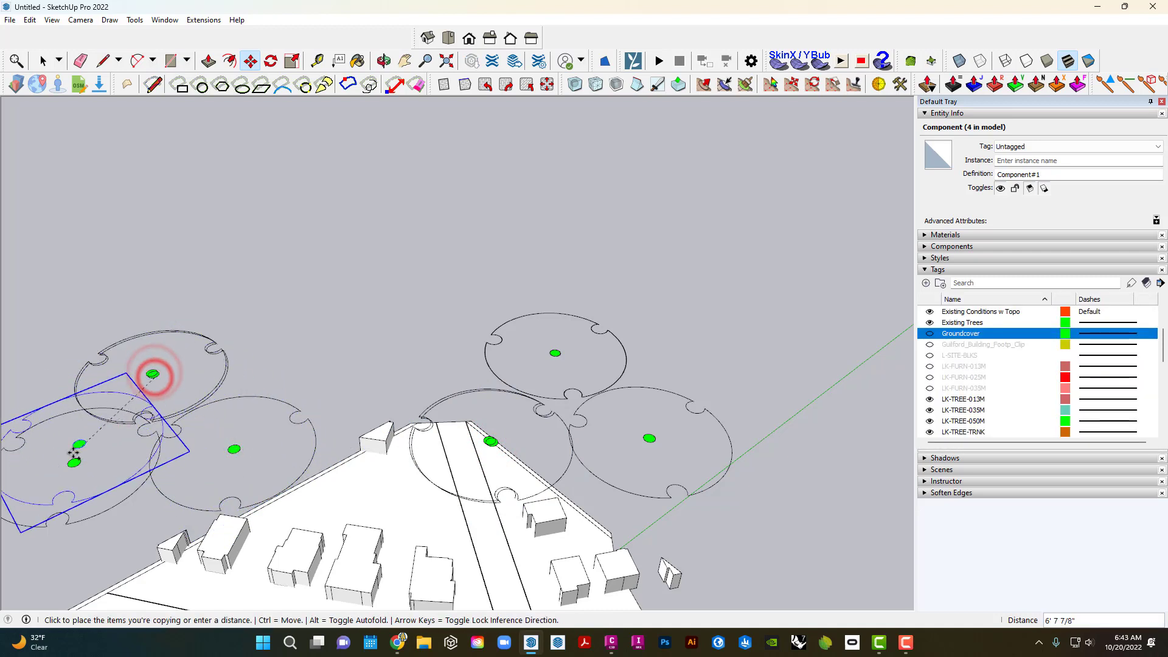
left_click(74, 466)
Copy the component onto the three circles of the more distant three-circle cluster, snapping to their green centers.
scroll(129, 413, "down", 5)
left_click(116, 426)
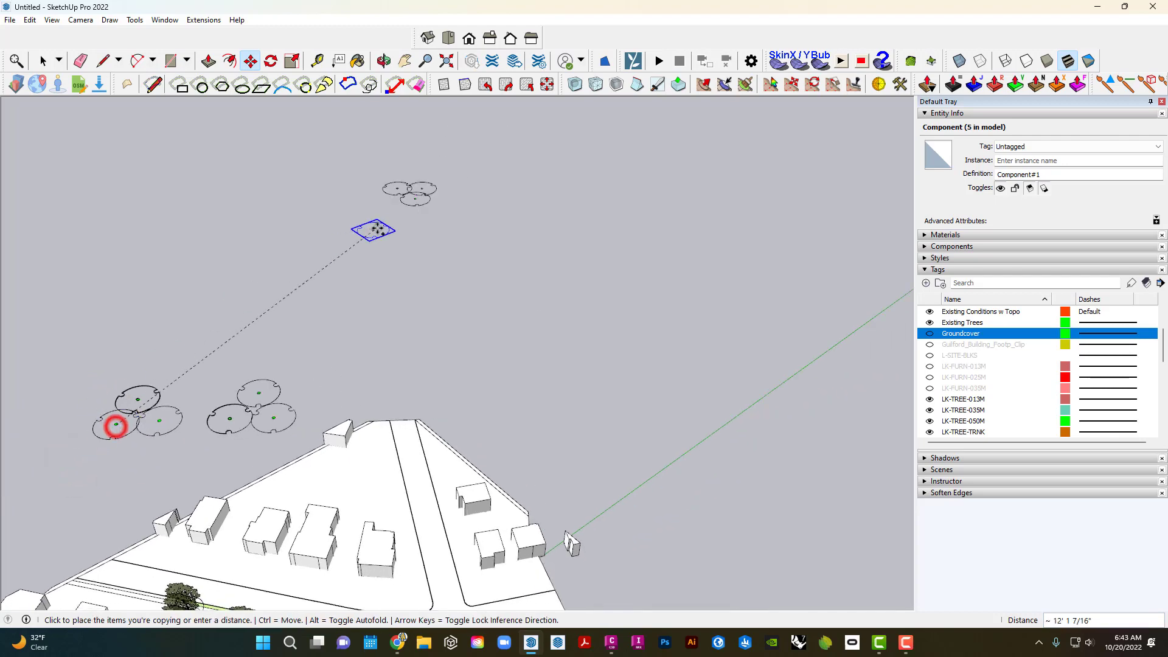
scroll(391, 188, "up", 5)
scroll(412, 164, "down", 2)
middle_click_drag(443, 145, 417, 294)
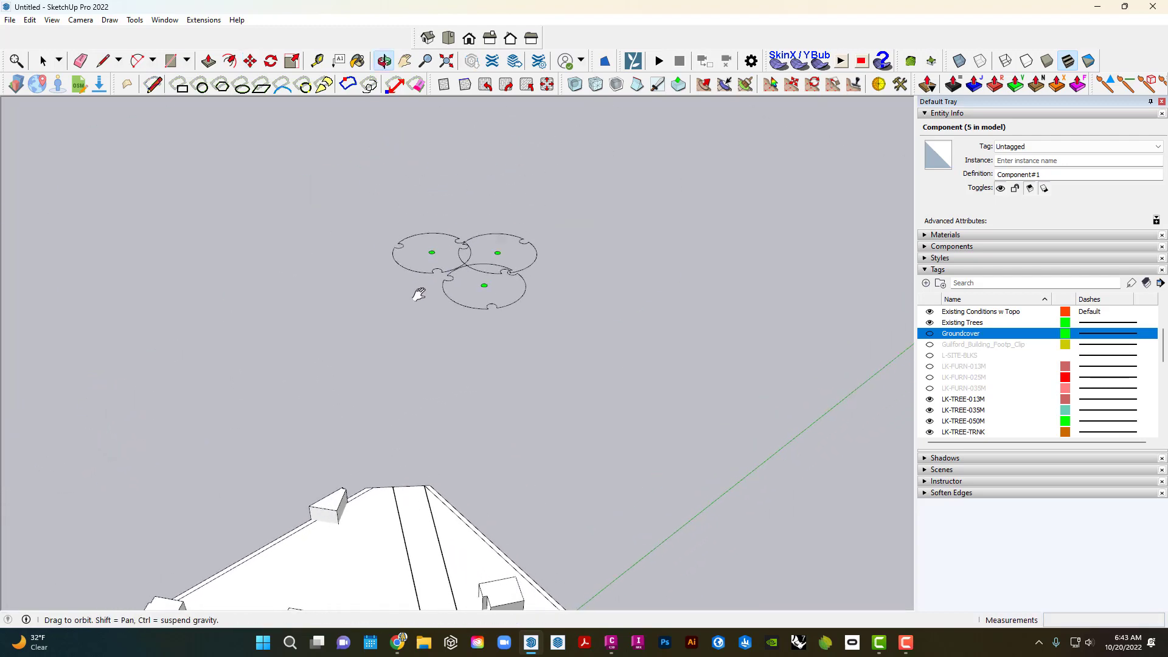
left_click(434, 260)
left_click(433, 260)
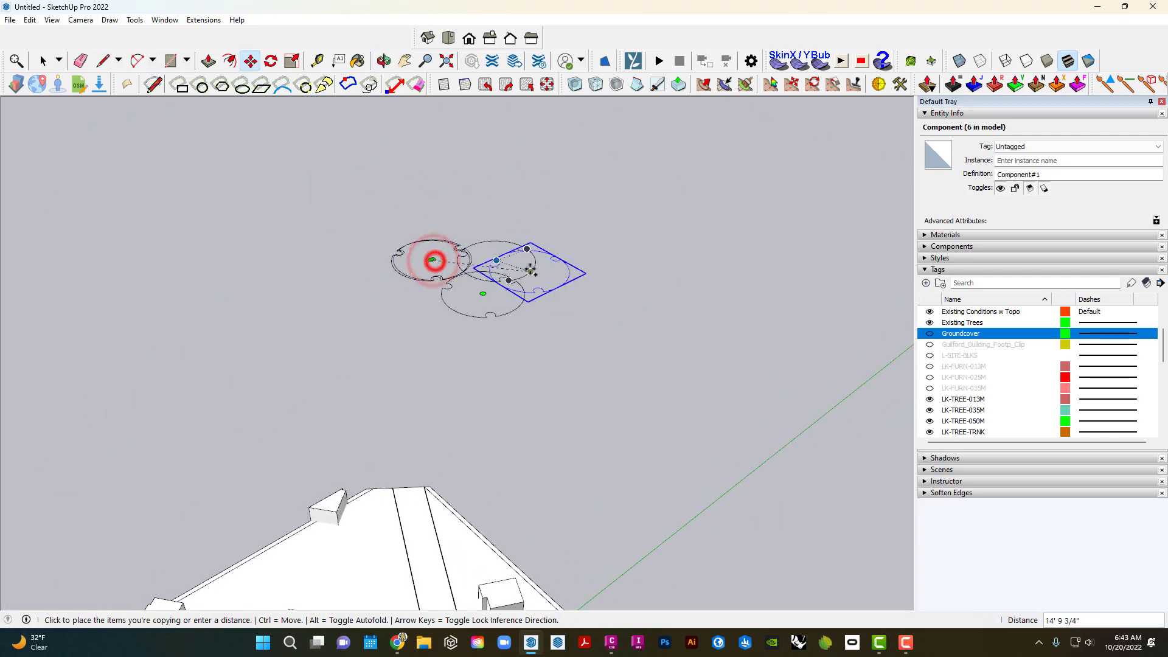
left_click(497, 261)
left_click(498, 260)
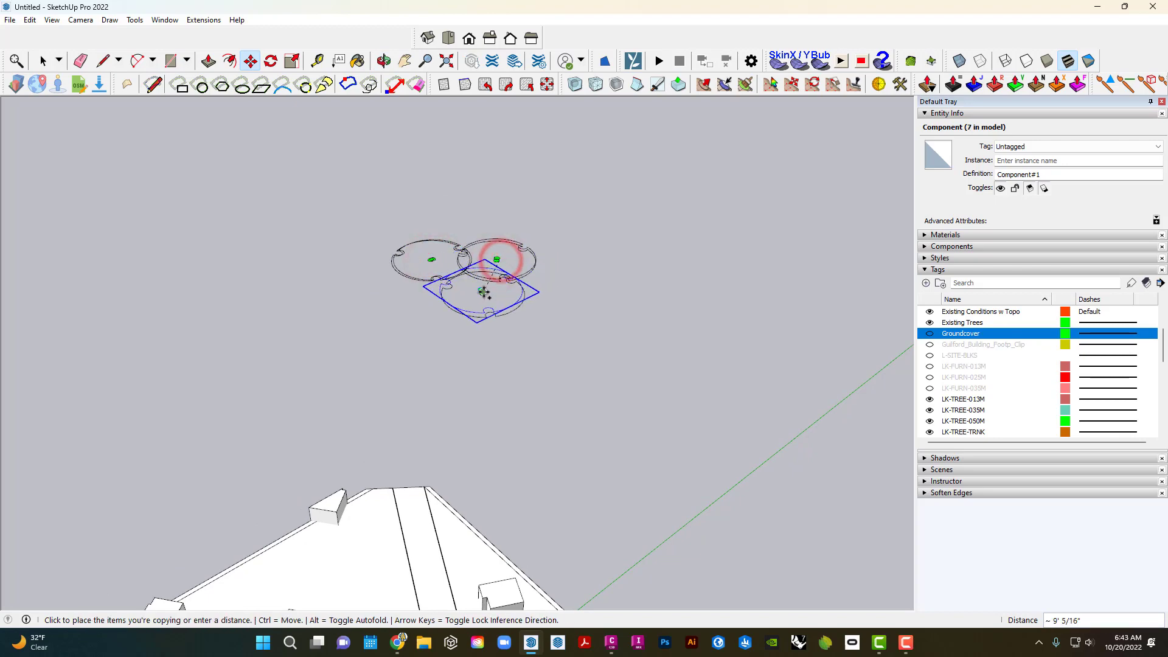
left_click(487, 294)
Copy the component from the three-circle cluster to the farthest circle of the remote five-circle cluster, about 224' 7" away.
scroll(486, 289, "down", 5)
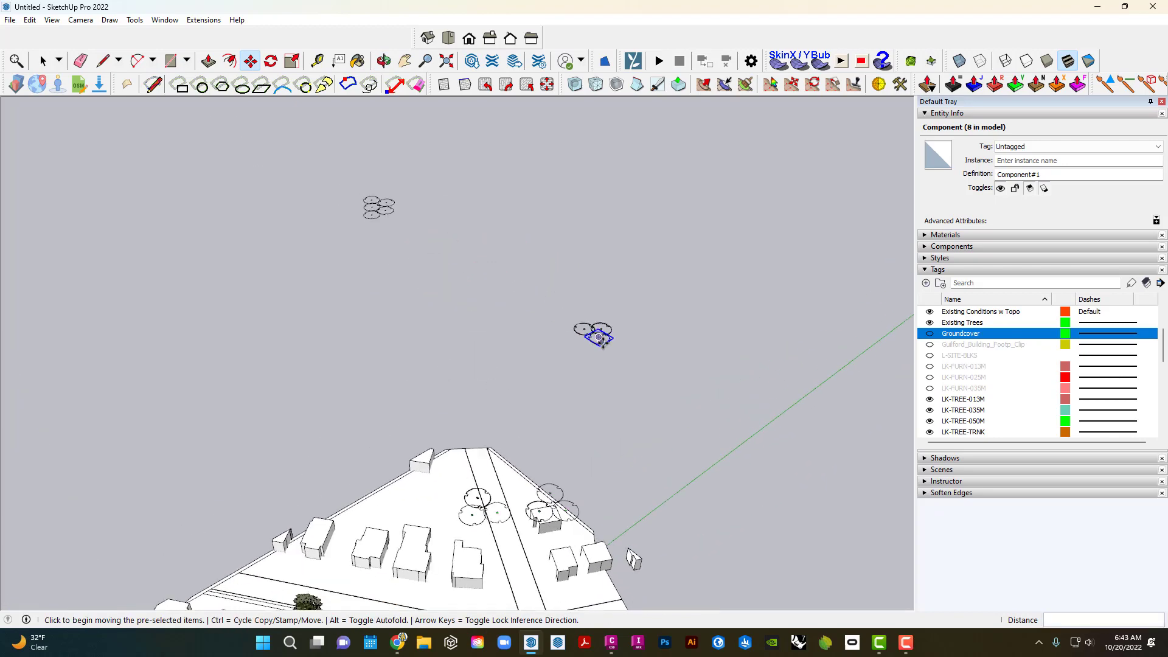
left_click(602, 338)
scroll(385, 208, "up", 9)
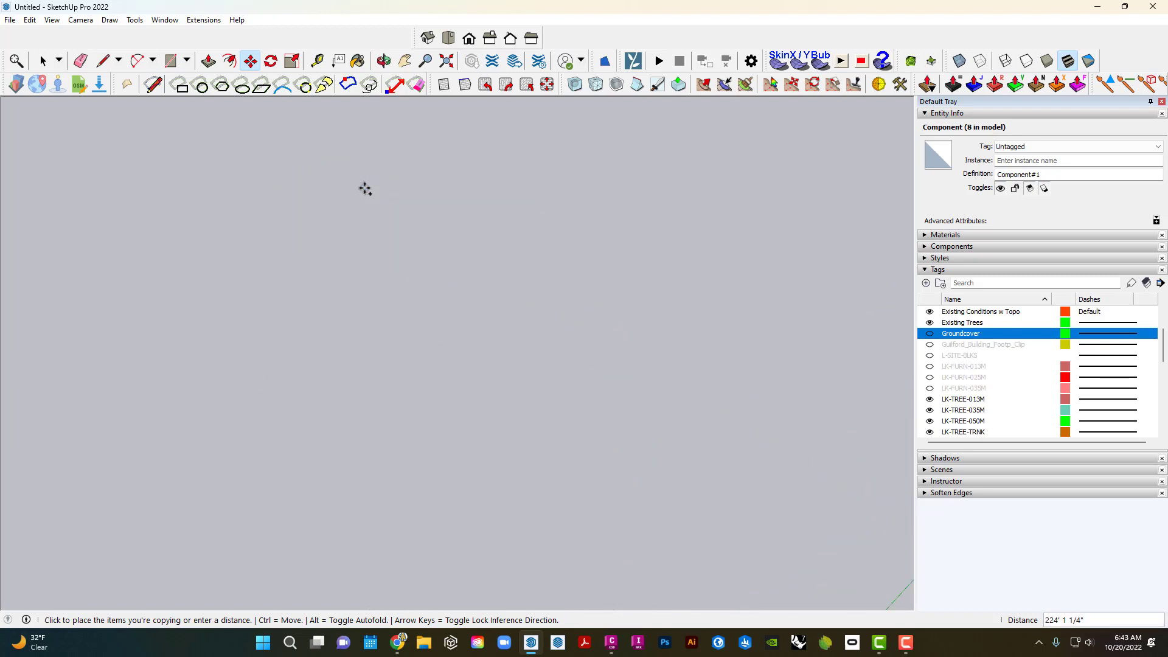
scroll(359, 195, "down", 6)
left_click(336, 216)
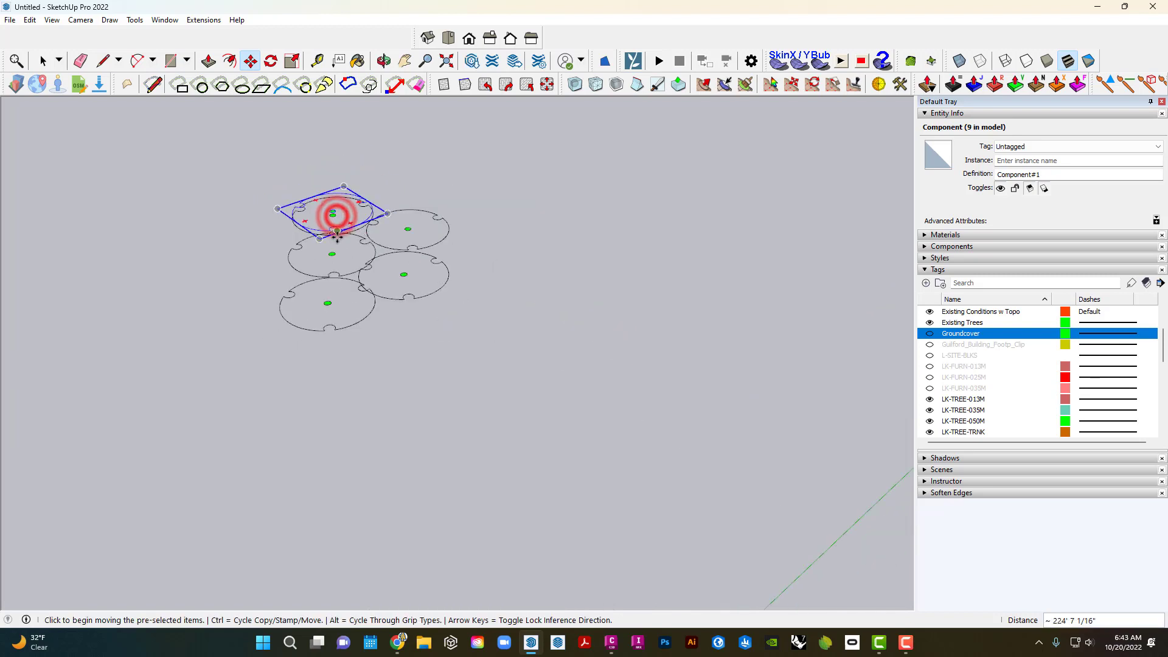
Move and copy the component center to center across the remaining circles of the five-circle cluster.
key("ctrl")
left_click(333, 211)
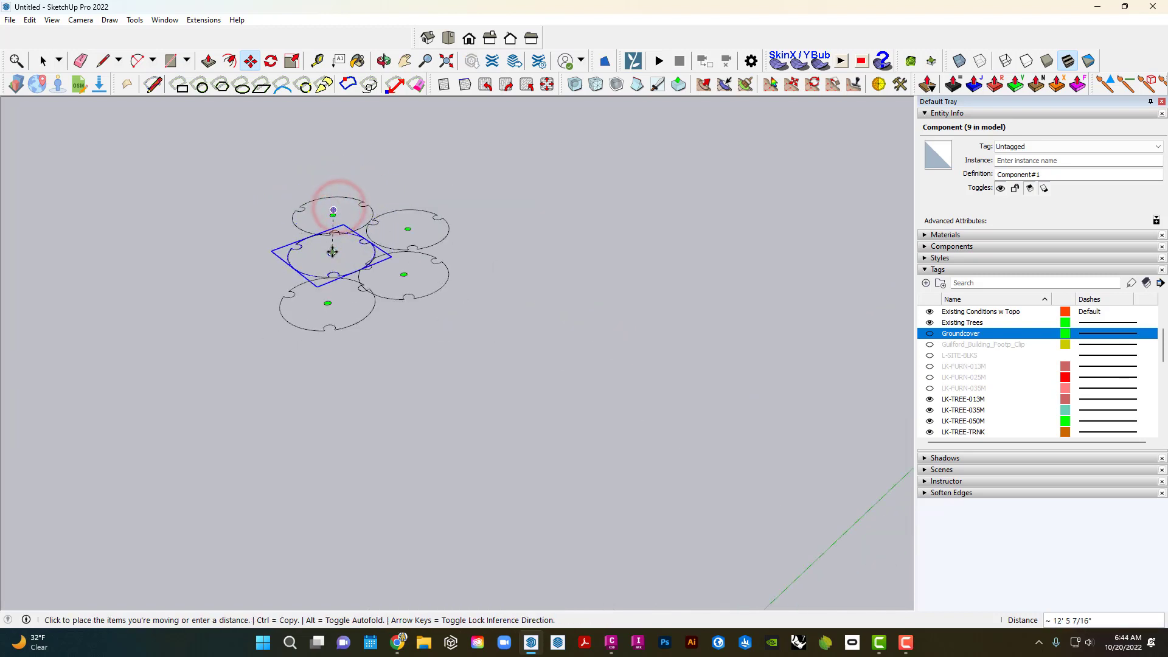
left_click(333, 251)
left_click(332, 251)
left_click(333, 304)
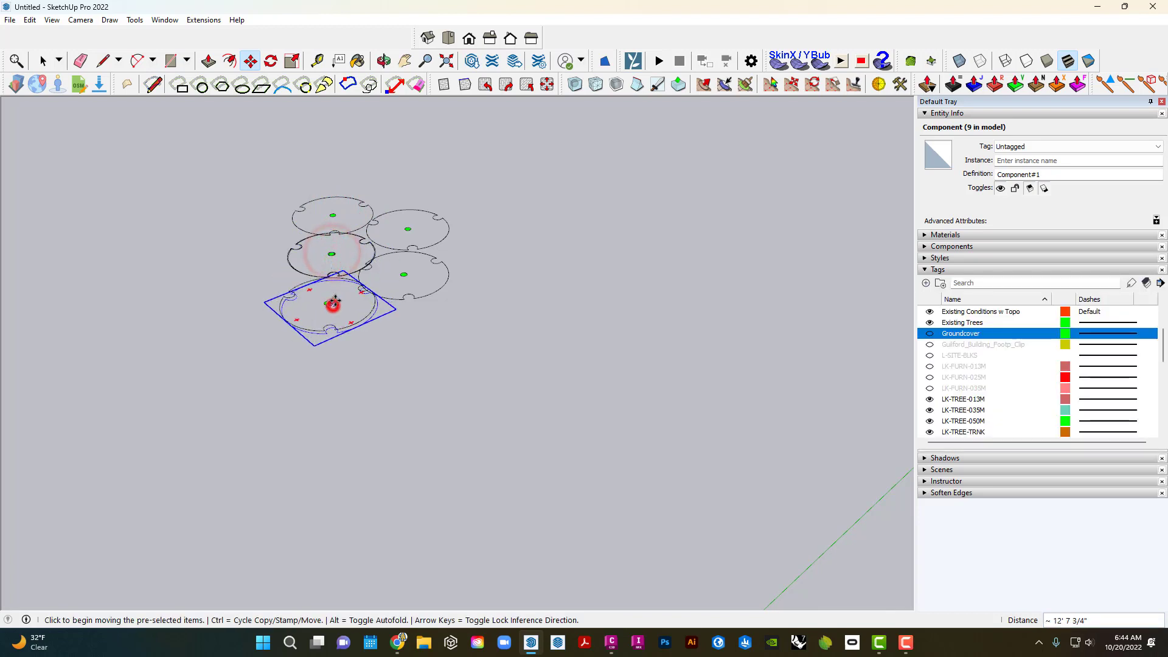
left_click(333, 305)
left_click(407, 275)
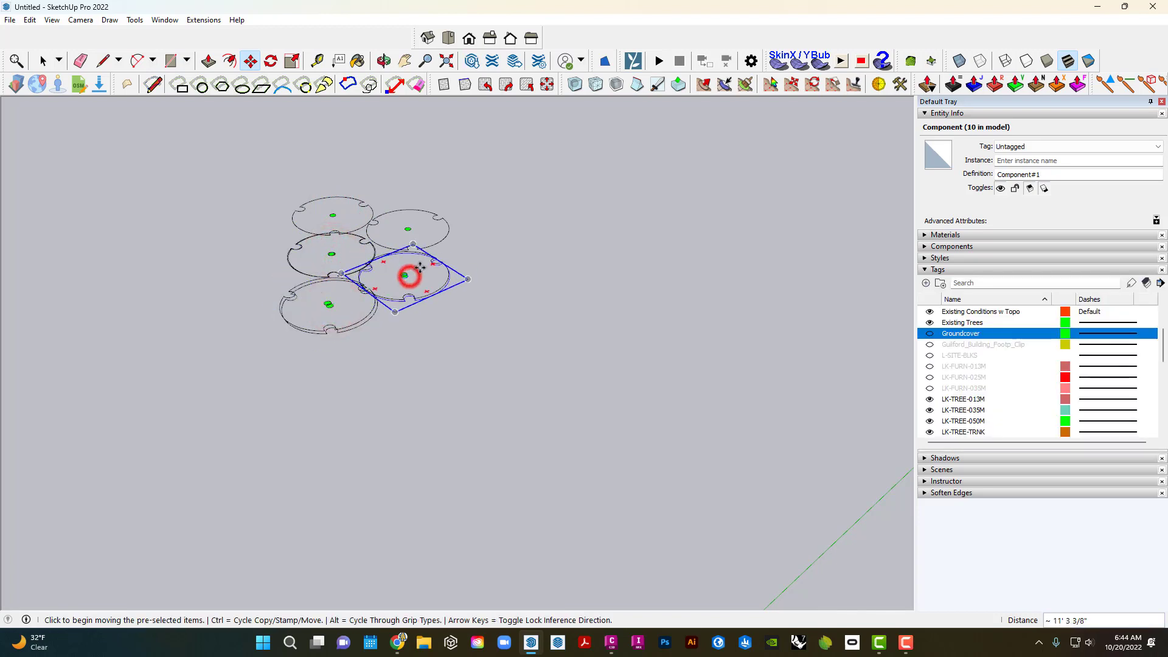
left_click(407, 276)
left_click(408, 229)
scroll(411, 225, "down", 5)
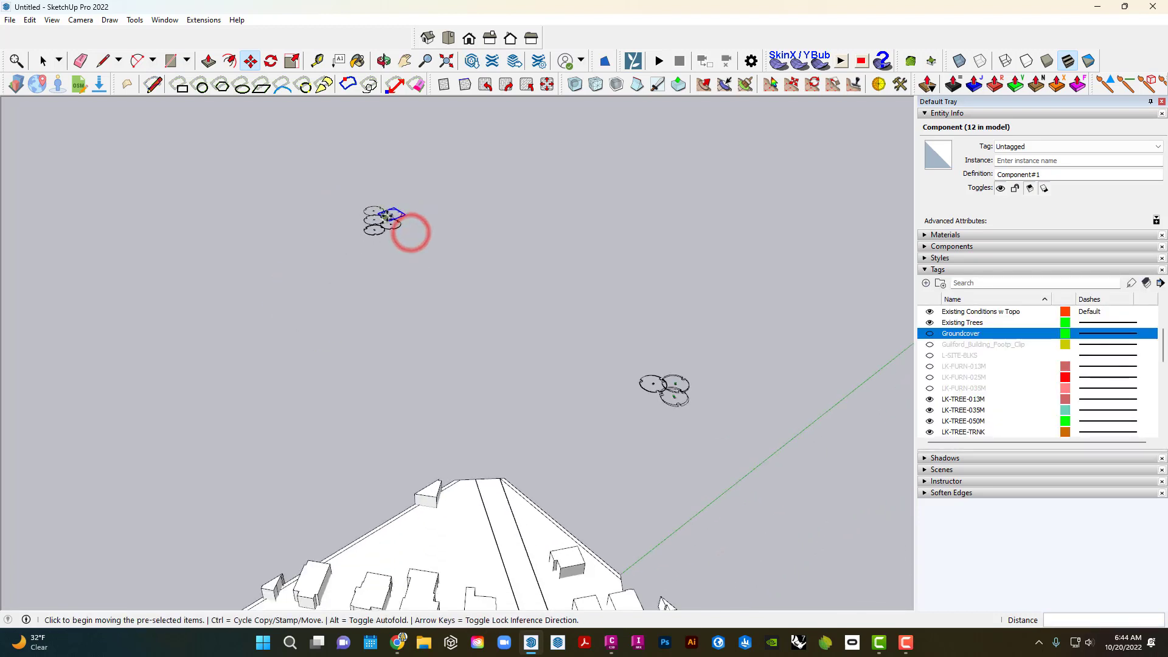
Select everything in the model and drop the floating circle components onto the terrain with DropGC.
key("space")
left_click(505, 245)
middle_click_drag(538, 408, 600, 343)
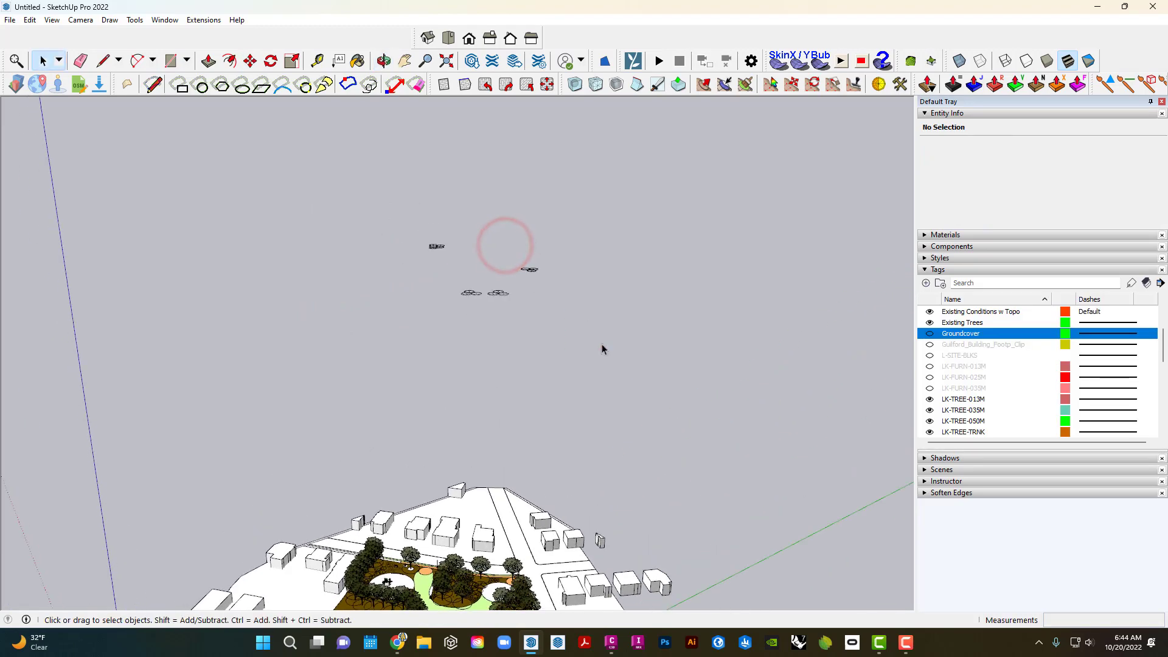
scroll(386, 232, "down", 2)
key("ctrl+a")
right_click(441, 276)
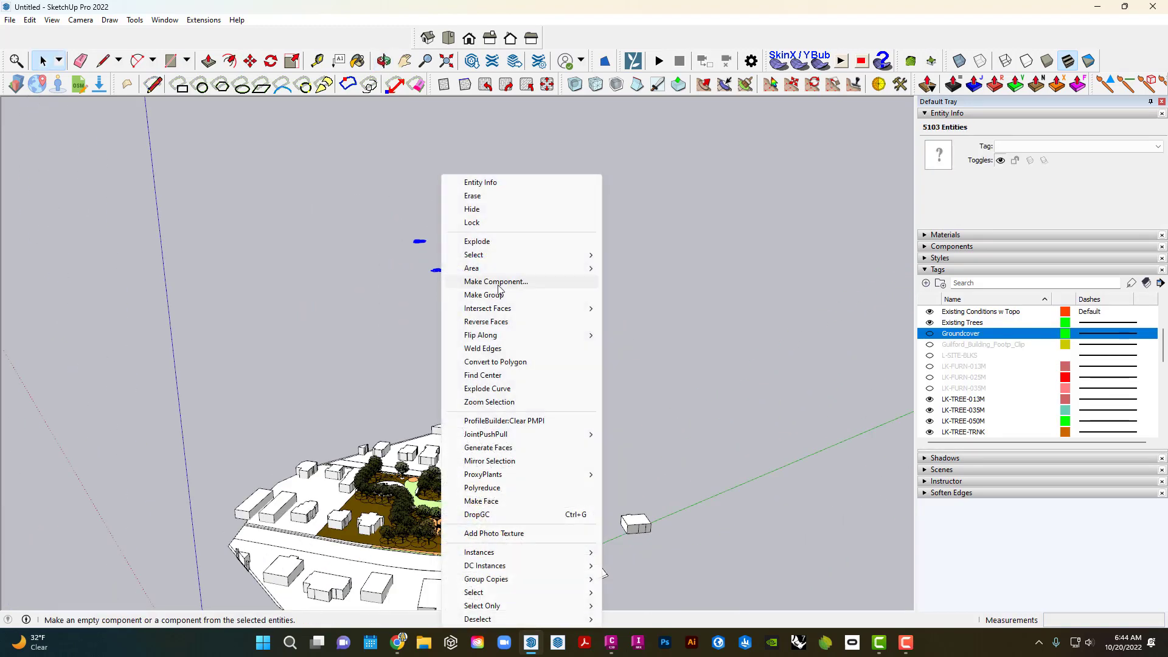
left_click(494, 515)
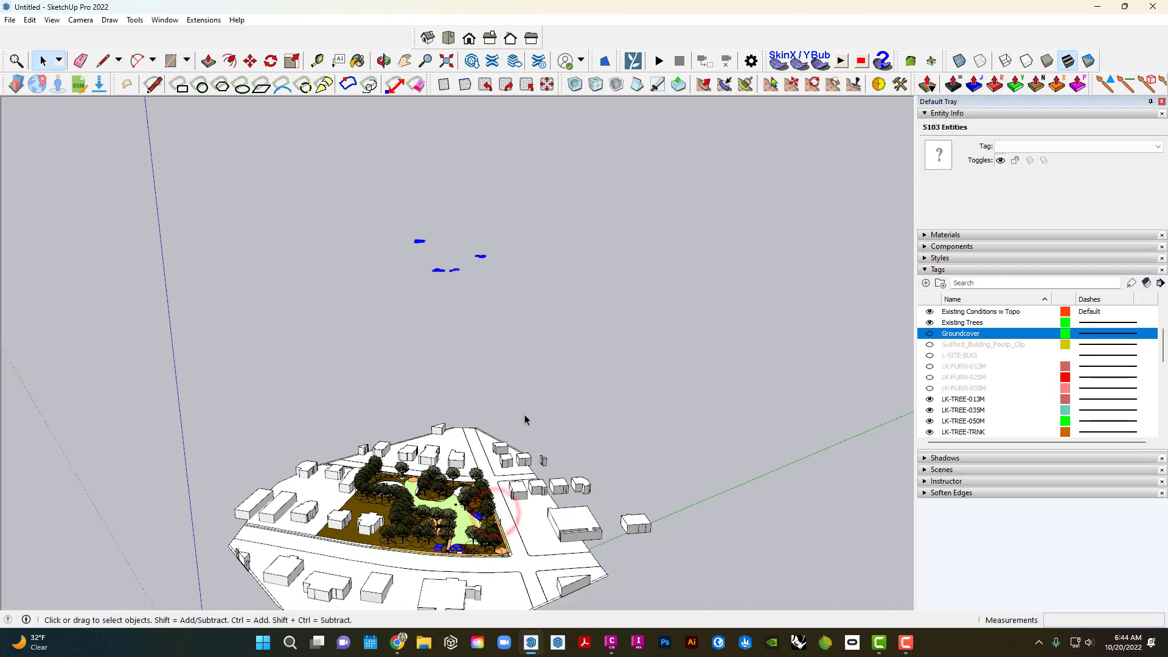
Select the leftover circle linework still floating above the terrain and delete it.
left_click(524, 323)
middle_click_drag(537, 302, 545, 339)
left_click_drag(544, 338, 451, 272)
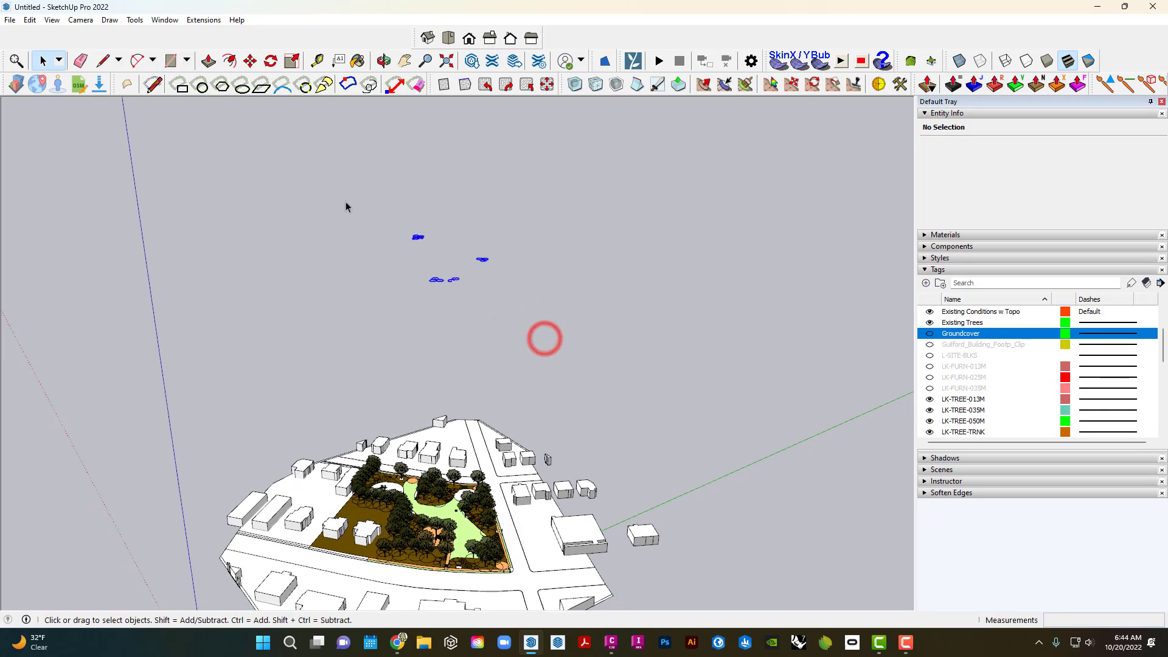
key("Delete")
Examine the dropped plant symbols across the park and the edge between path and planting bed at the corner circle.
scroll(429, 441, "up", 3)
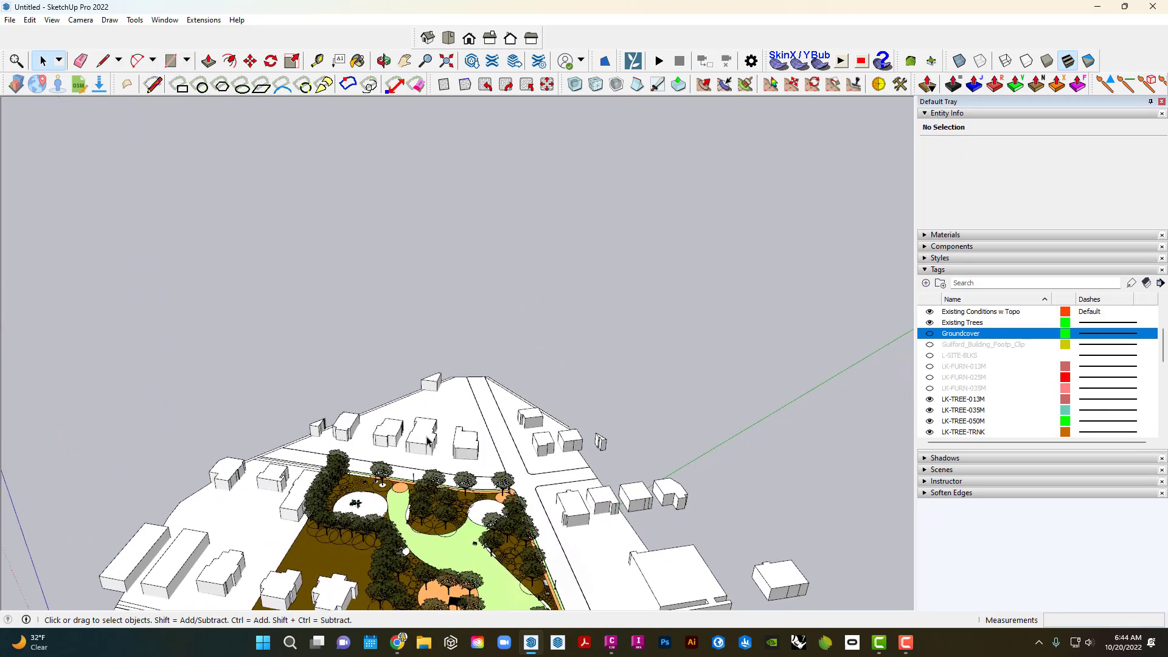
scroll(429, 441, "up", 8)
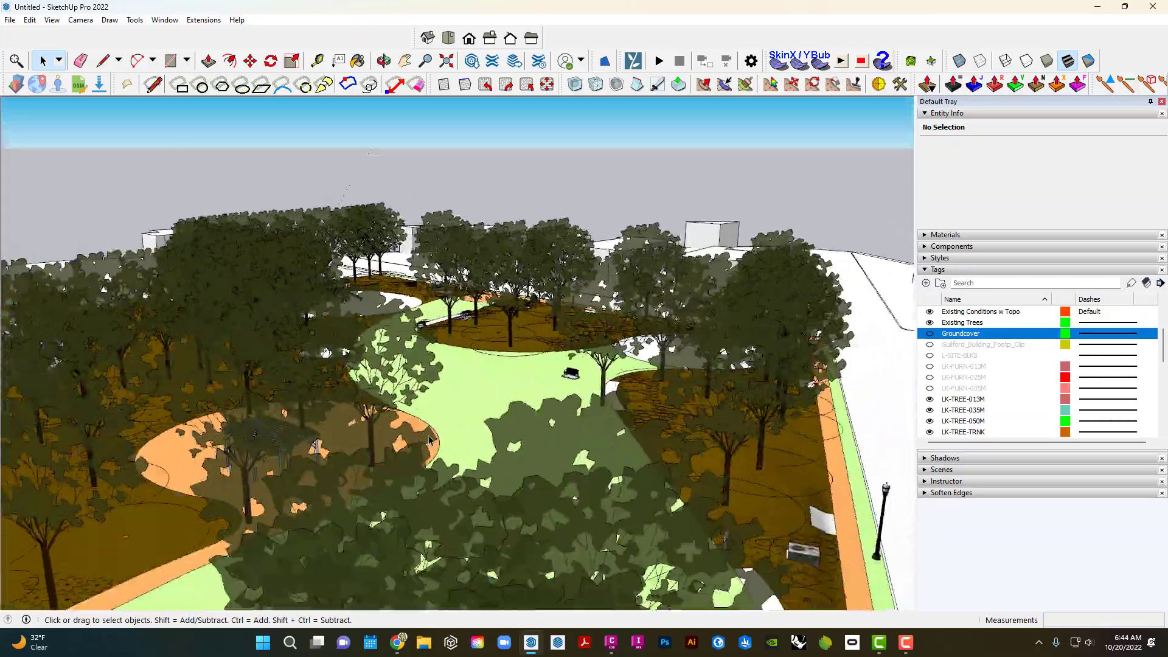
scroll(429, 442, "up", 10)
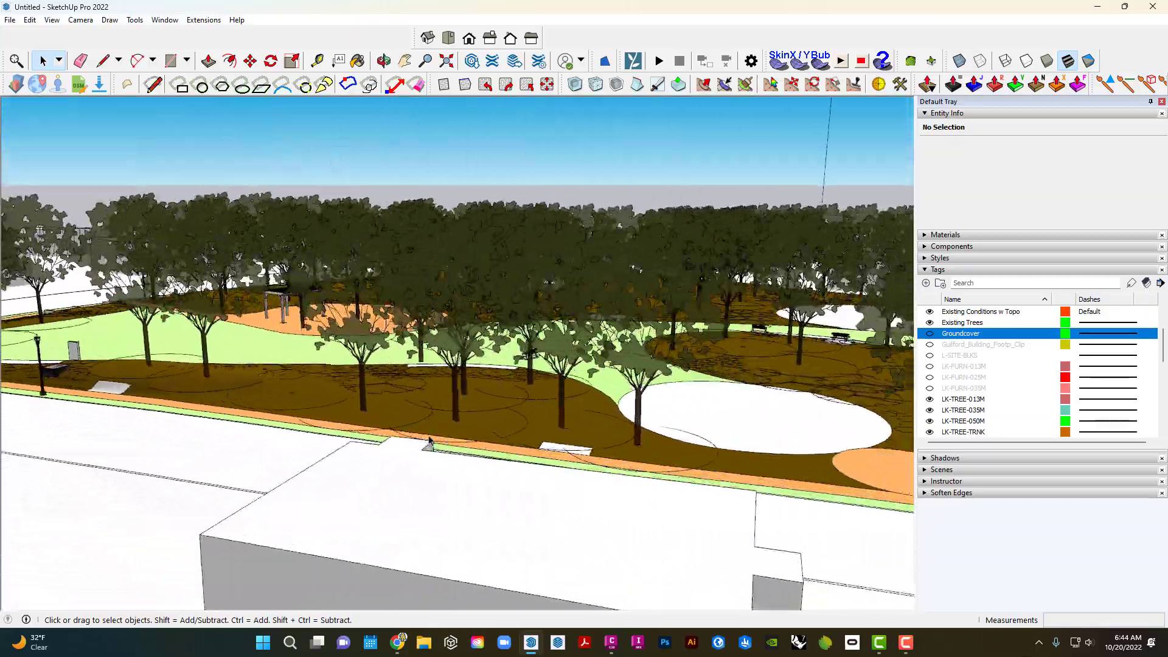
scroll(429, 441, "down", 15)
scroll(430, 437, "up", 8)
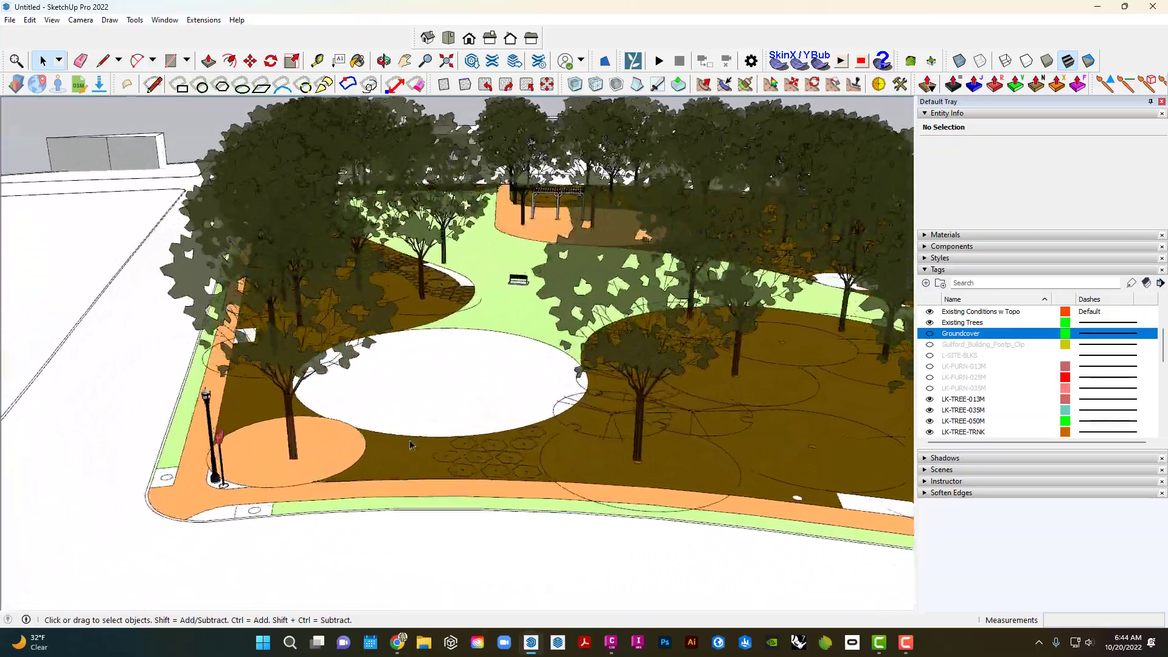
scroll(409, 444, "up", 6)
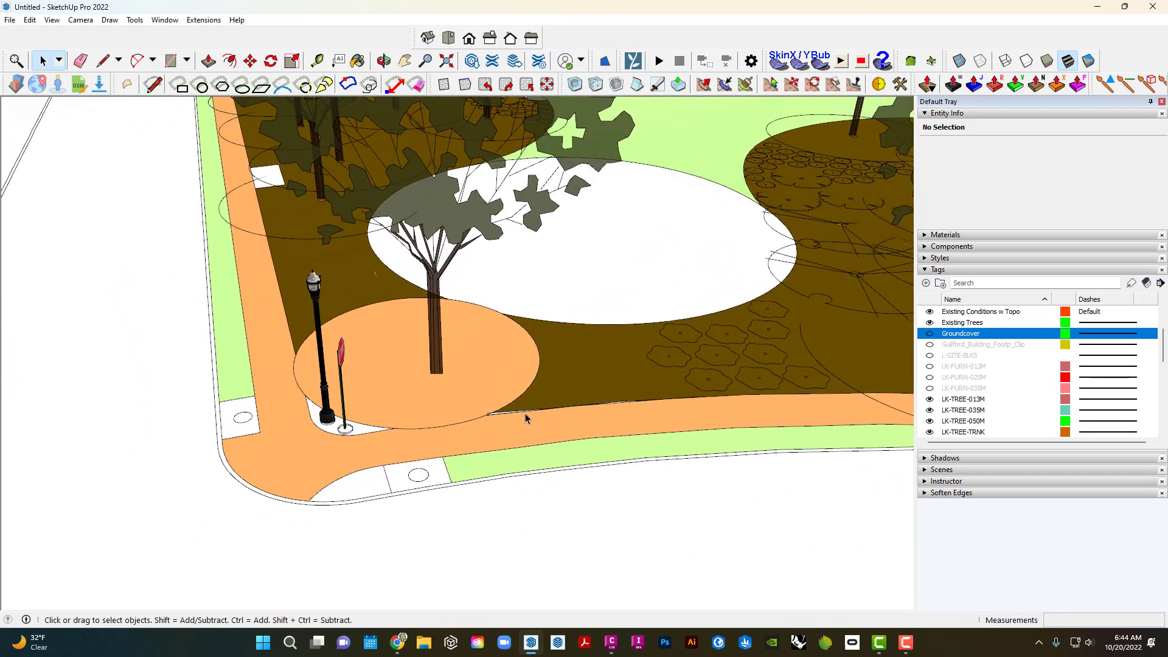
scroll(518, 443, "up", 2)
mouse_move(518, 447)
middle_mouse_down()
mouse_move(516, 473)
mouse_move(502, 459)
middle_mouse_up()
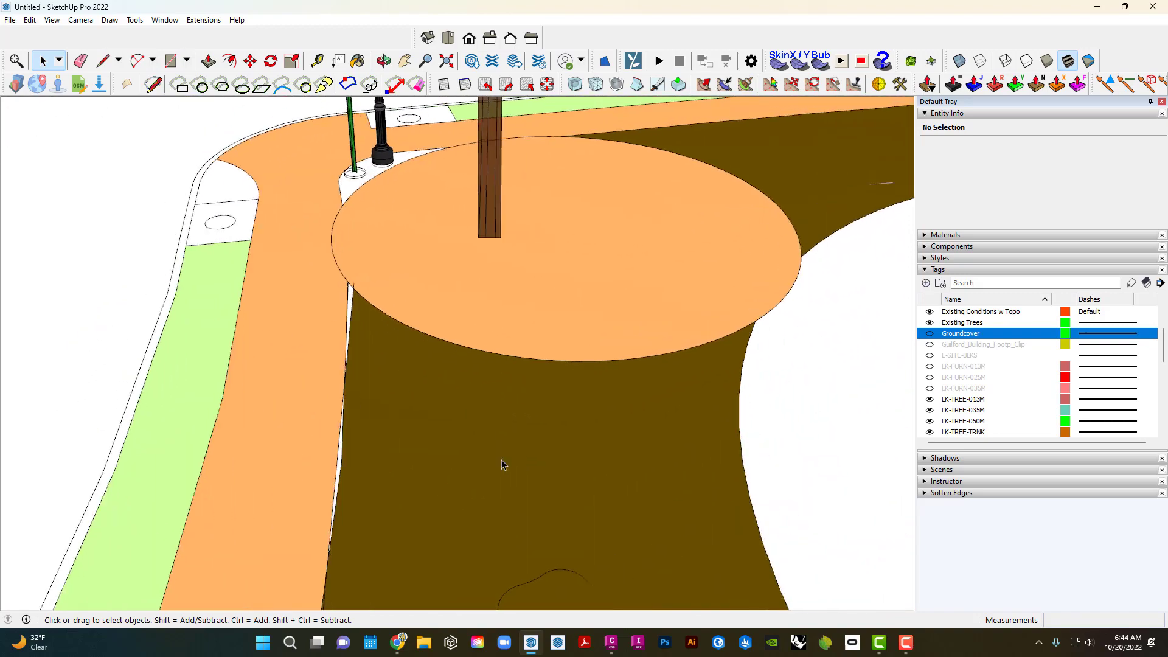
Open the ground surfaces for editing and erase the edges of the sliver gap between the path and planting bed at the corner circle.
double_click(403, 321)
left_click(370, 339)
middle_click_drag(370, 341, 350, 430)
left_click(348, 428)
scroll(351, 423, "up", 3)
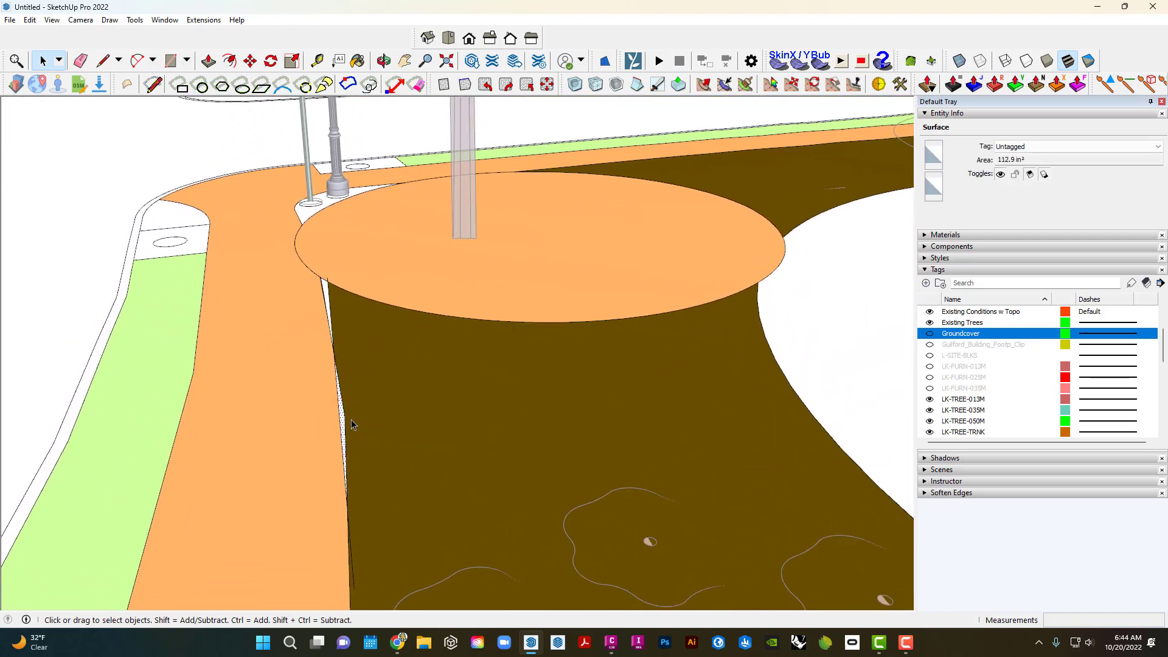
key("e")
left_click(343, 422)
left_click(349, 406)
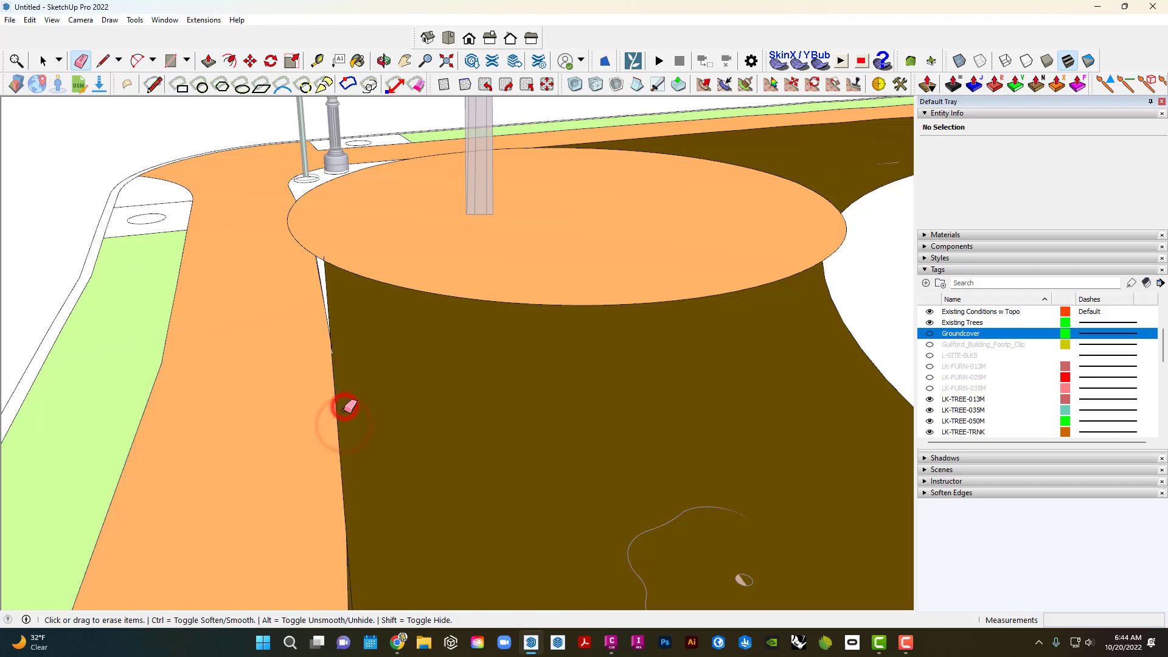
left_click(329, 285)
scroll(329, 285, "up", 1)
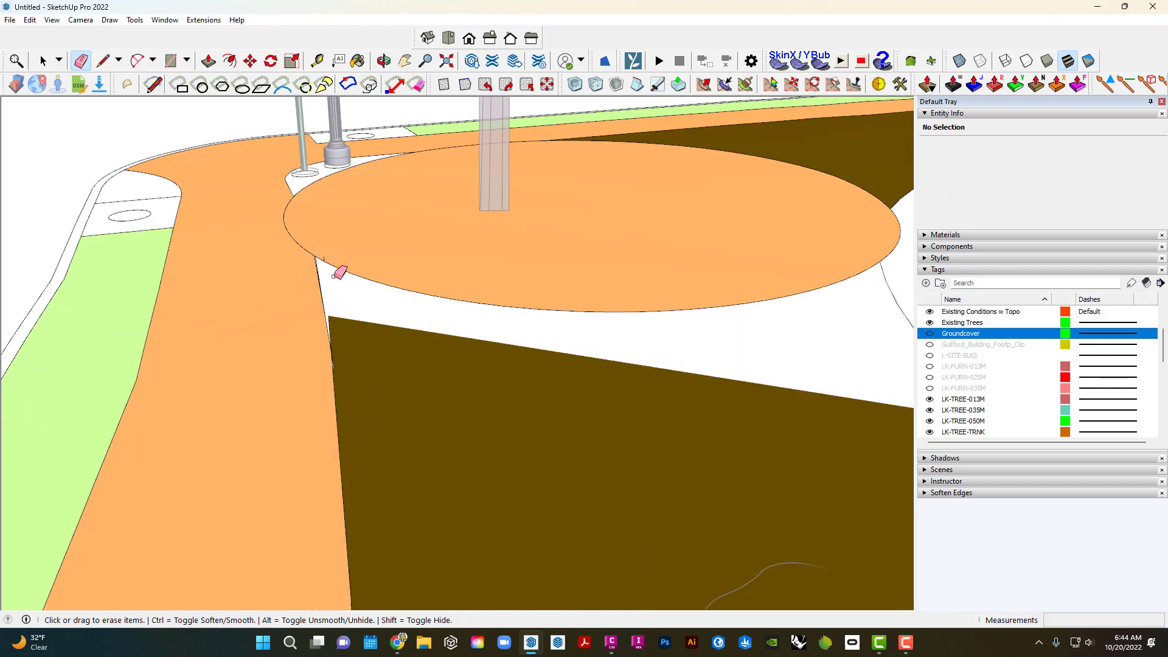
Sample the brown Color D08 from the planting bed and paint the unfilled merged bed surface beside the corner circle.
key("space")
left_click(336, 281)
key("b")
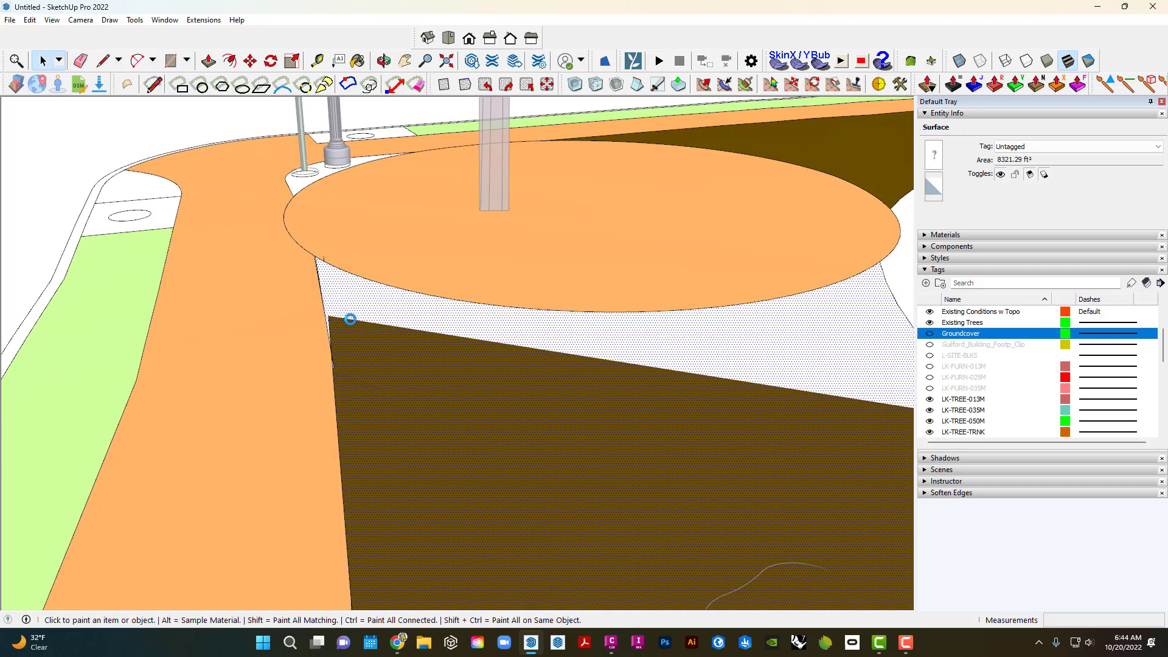
left_click(417, 448, "alt")
left_click(406, 324)
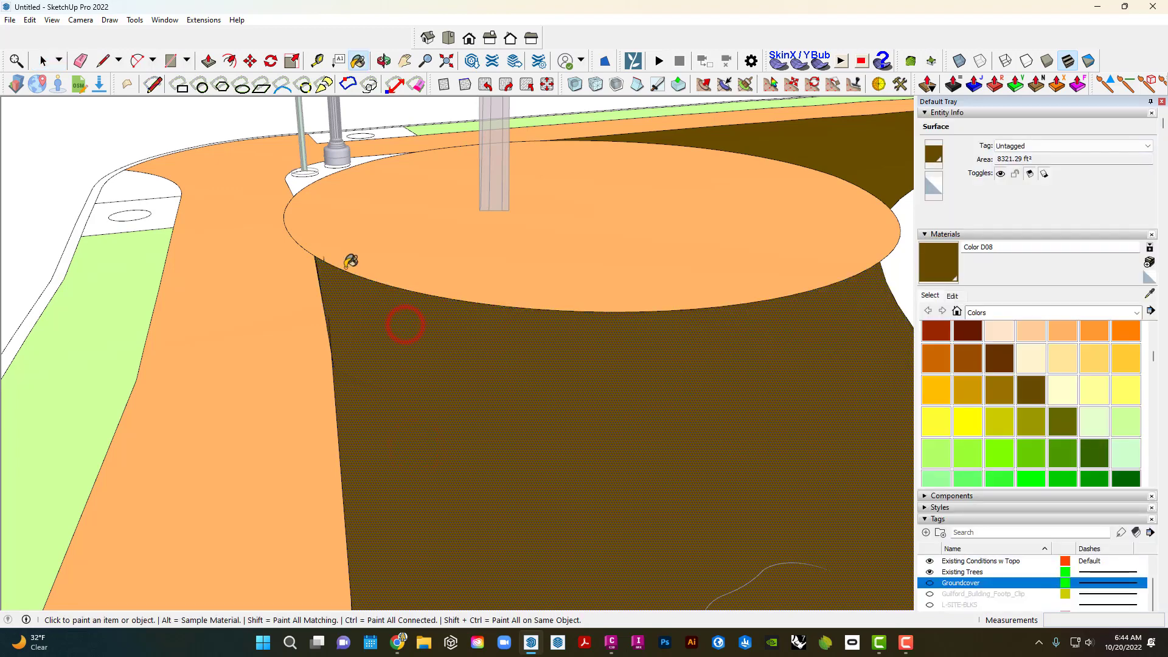
Erase the leftover stray edges along the planting bed's boundary with the path below the corner circle.
scroll(337, 250, "up", 2)
key("e")
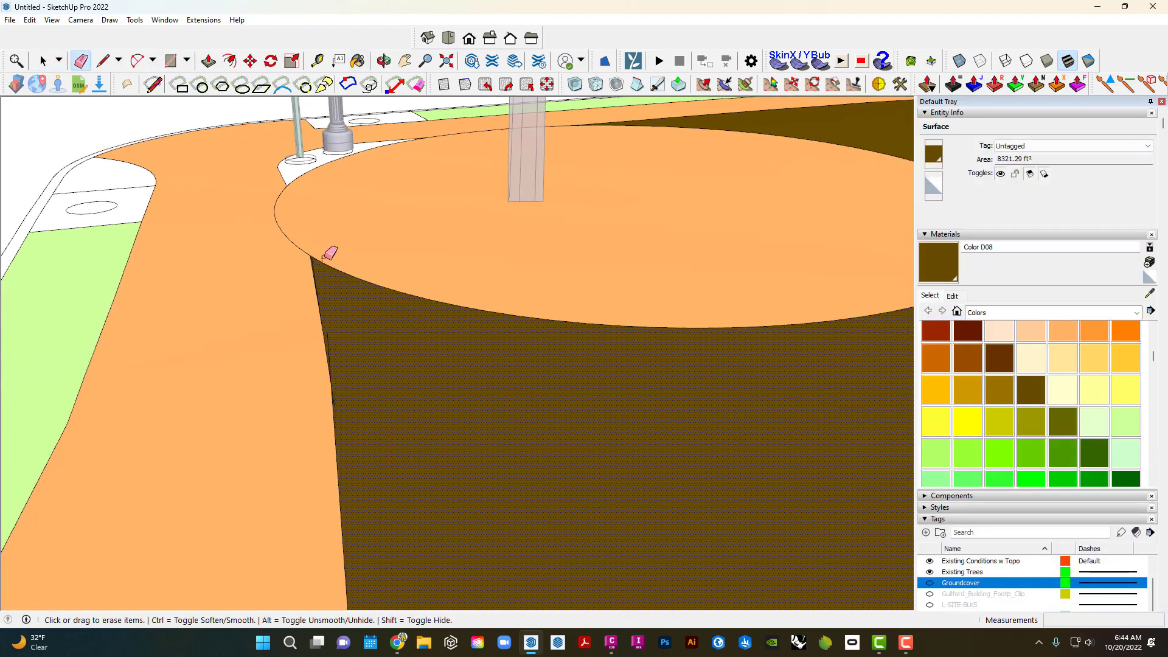
left_click(329, 339)
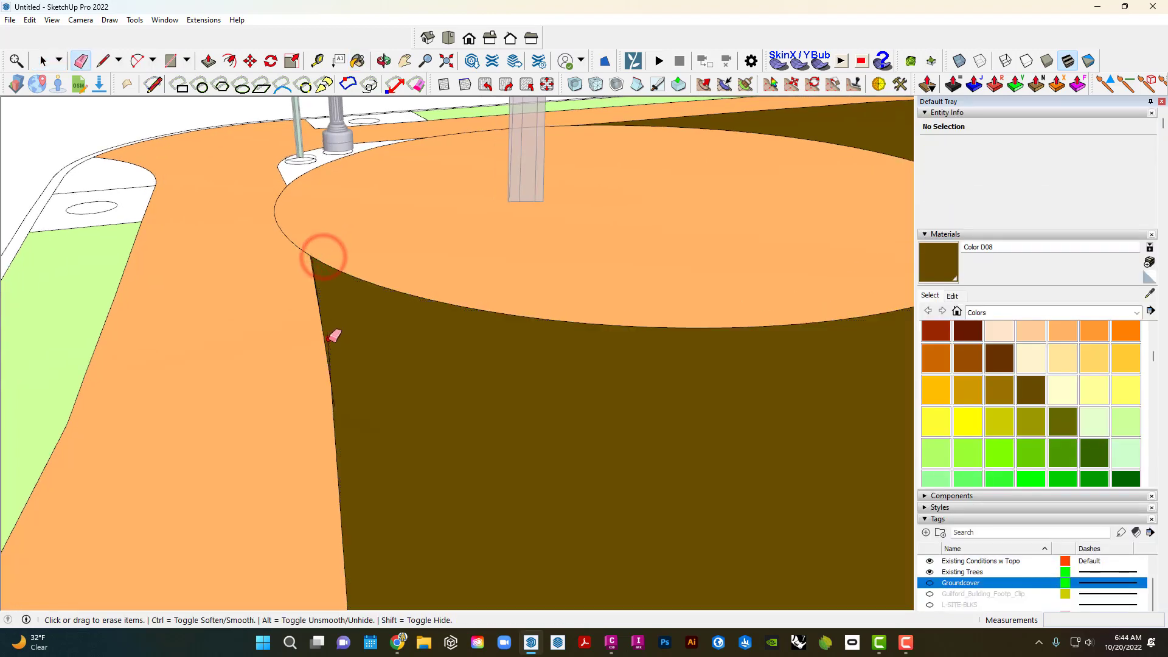
left_click(334, 402)
left_click(342, 403)
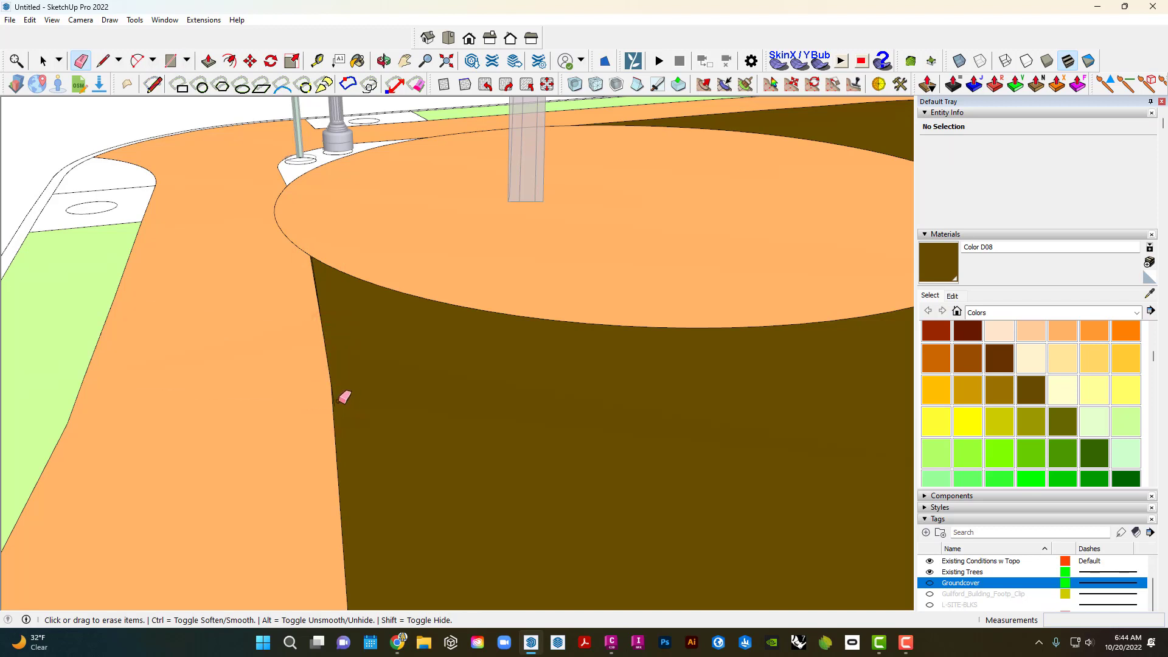
scroll(335, 405, "down", 3)
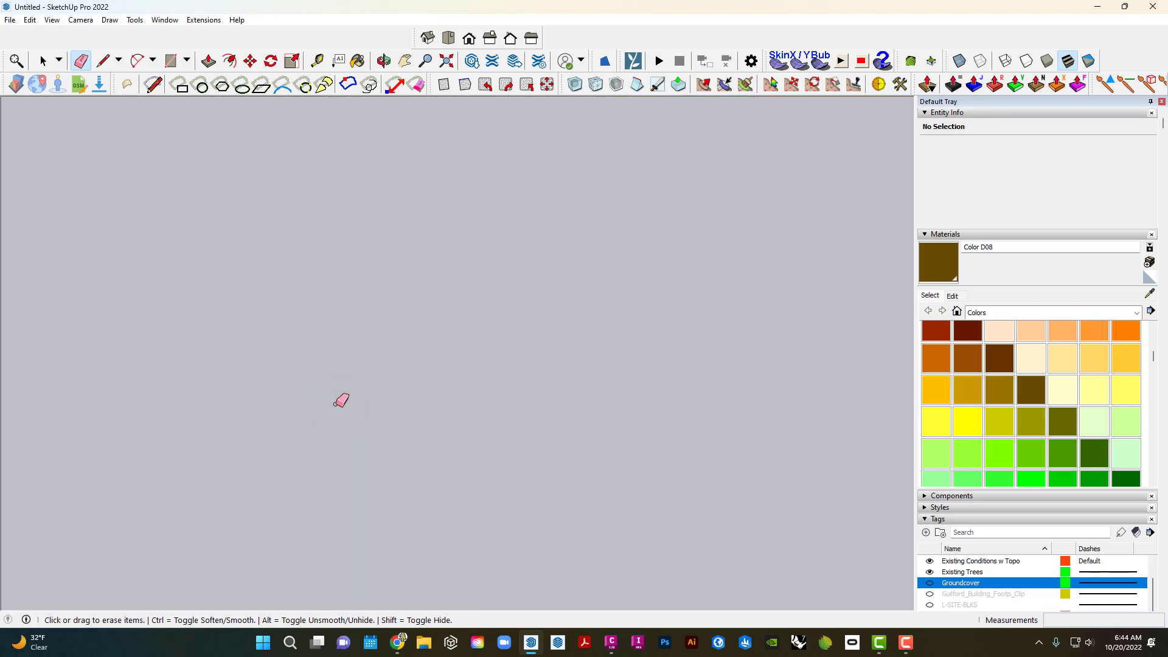
scroll(335, 404, "up", 2)
scroll(339, 403, "up", 2)
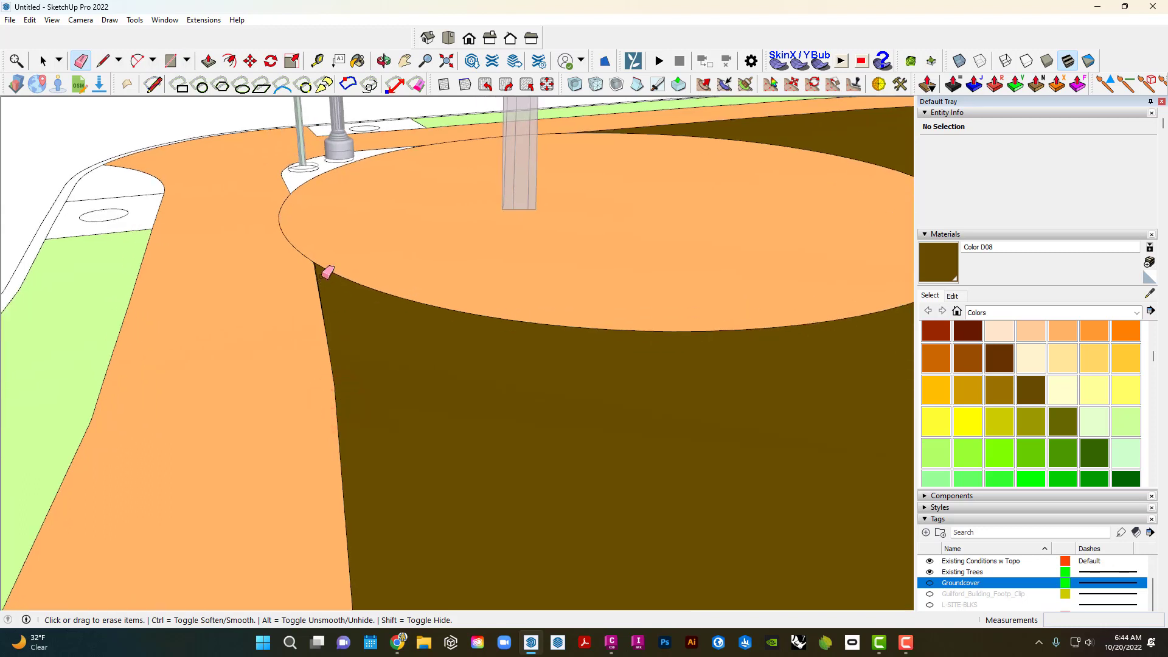
scroll(326, 273, "up", 2)
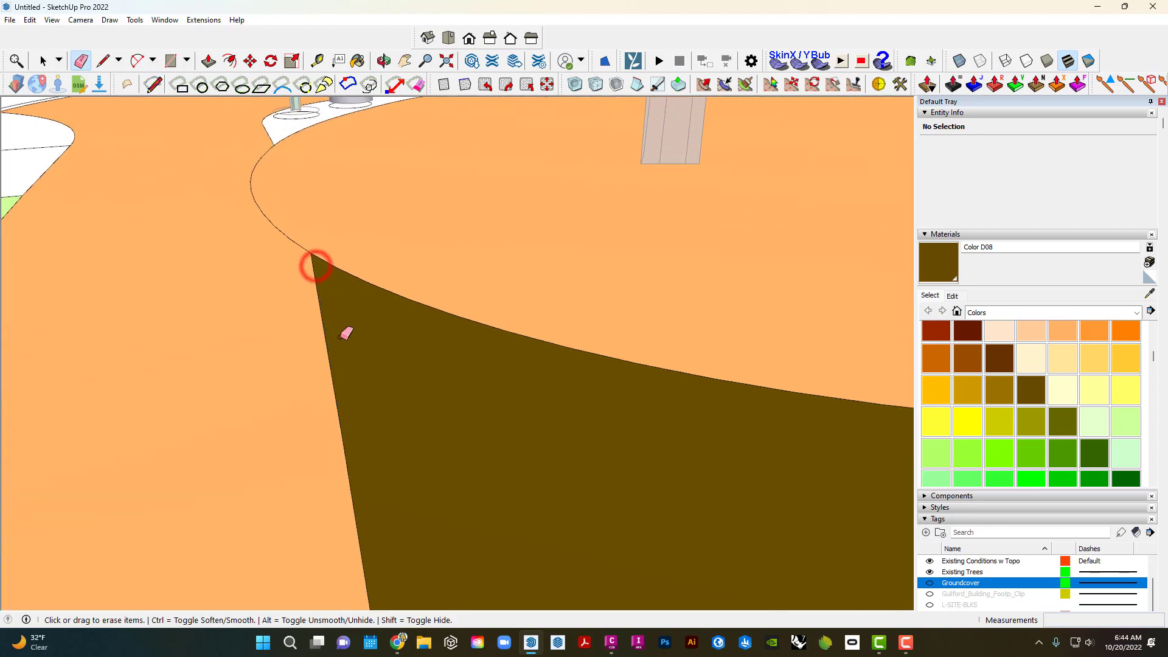
scroll(345, 333, "down", 5)
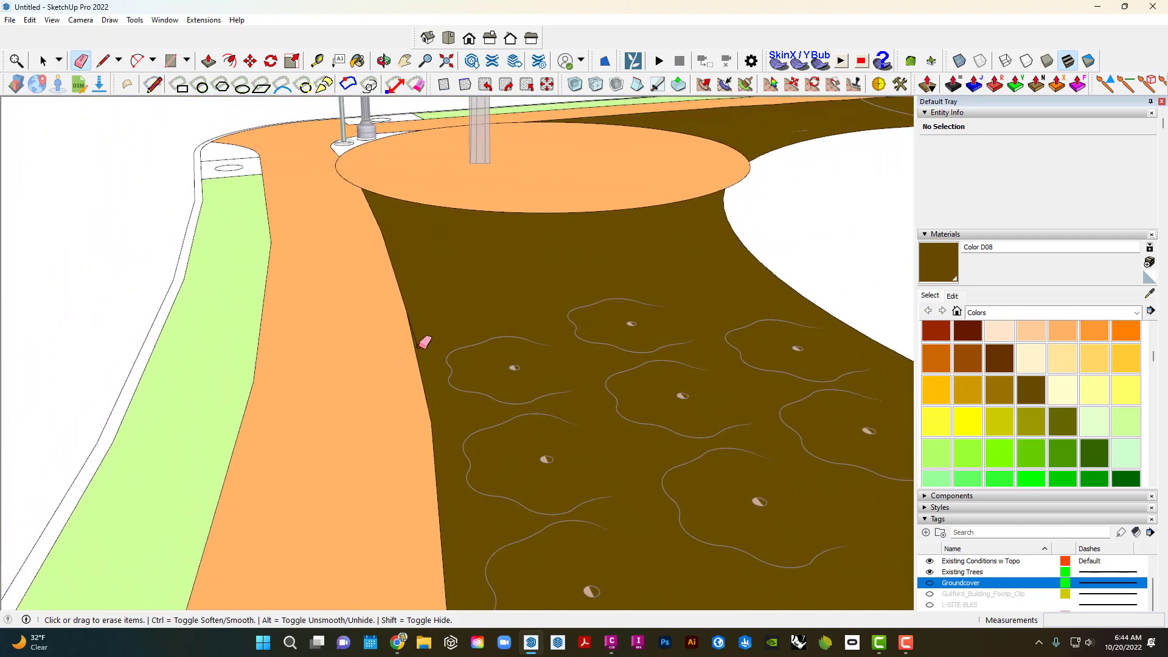
Inspect the plant symbols across the park and select the circular plant component in the bed behind the ramp near the stairs.
scroll(444, 340, "down", 8)
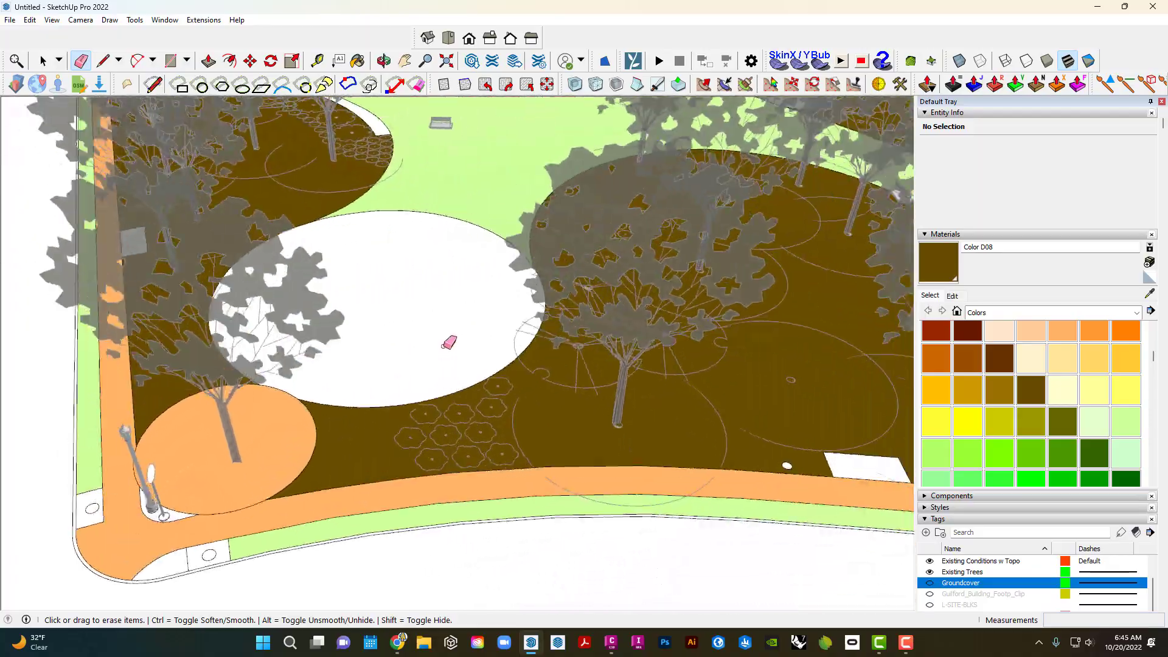
scroll(446, 339, "down", 2)
key("space")
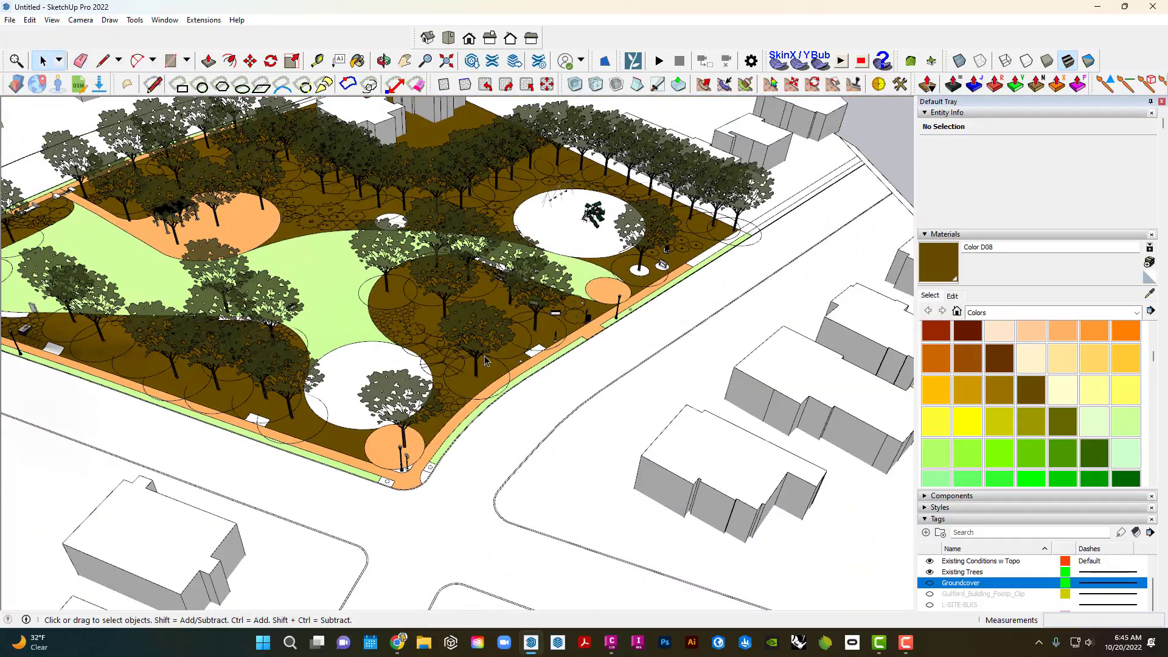
scroll(485, 355, "down", 2)
middle_click_drag(484, 356, 554, 298)
scroll(272, 476, "up", 3)
middle_click_drag(134, 487, 197, 508)
middle_click_drag(280, 508, 350, 454)
scroll(170, 550, "up", 2)
middle_click_drag(170, 550, 326, 463)
scroll(178, 548, "up", 2)
left_click(322, 460)
scroll(323, 461, "down", 6)
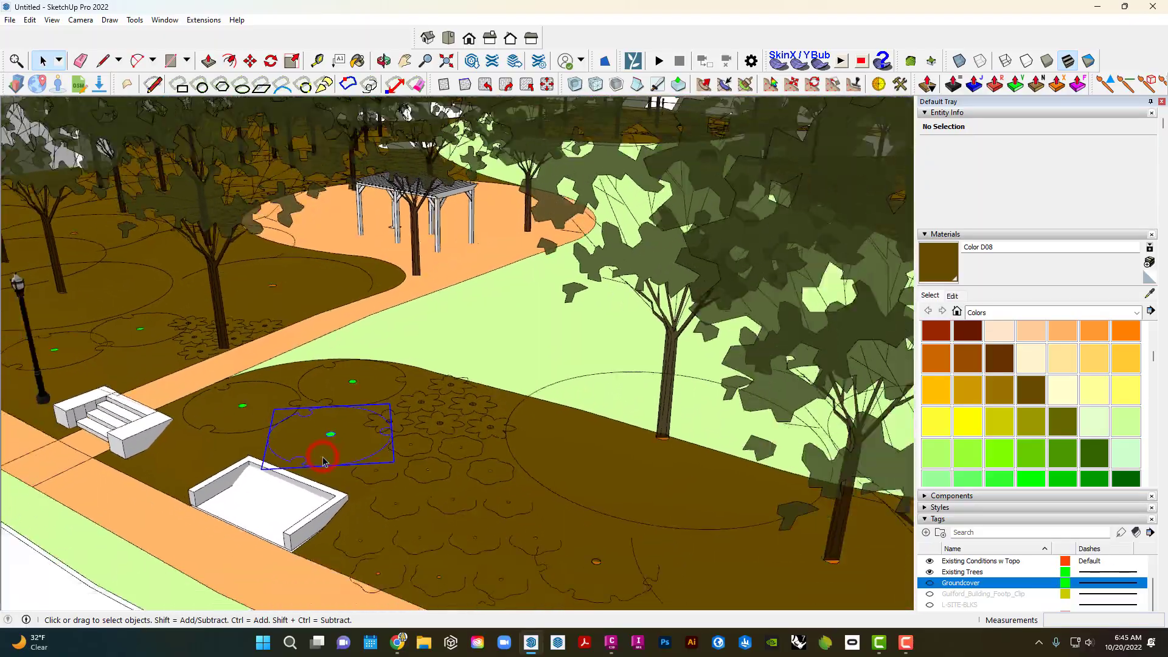
Switch to Chrome, search the web for 3d warehouse in a new tab and open the 3D Warehouse site.
left_click(399, 642)
left_click(1016, 10)
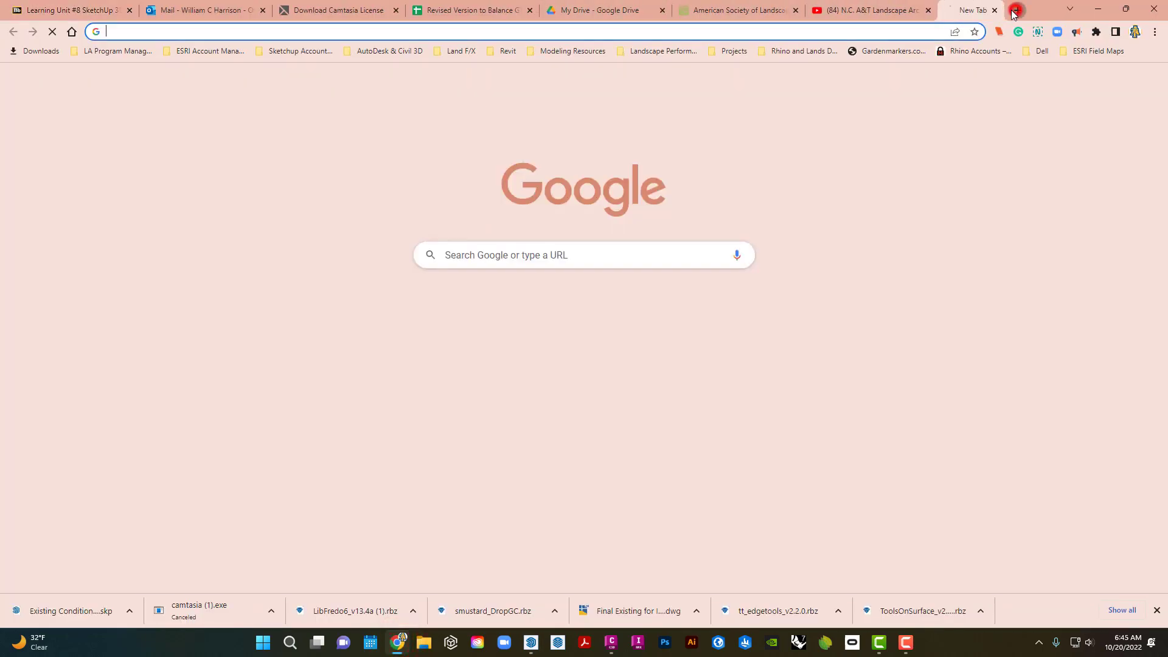
type("3d ware")
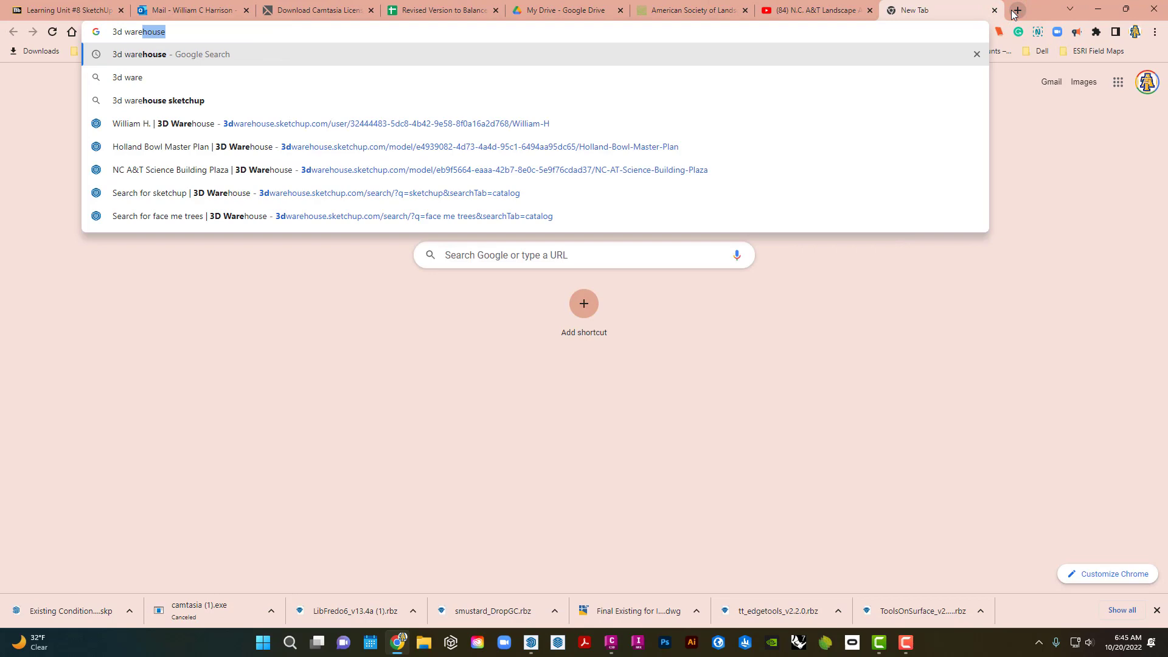
key("Return")
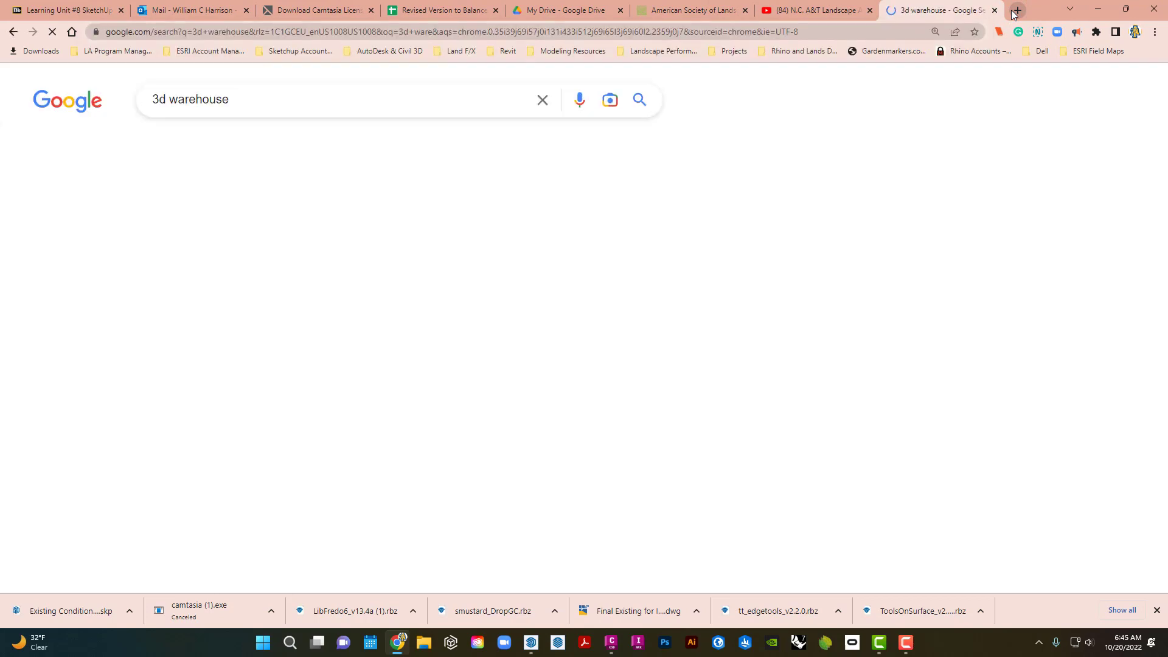
left_click(222, 230)
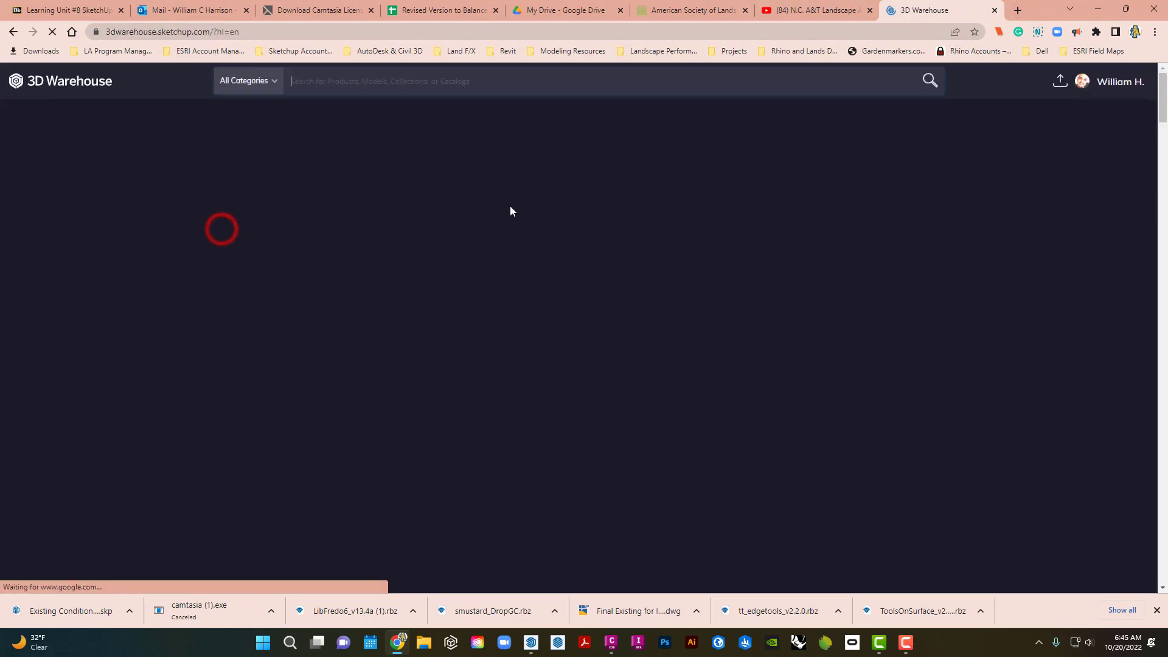
Search 3D Warehouse for redbud and show the results from the models category.
left_click(362, 81)
type("red")
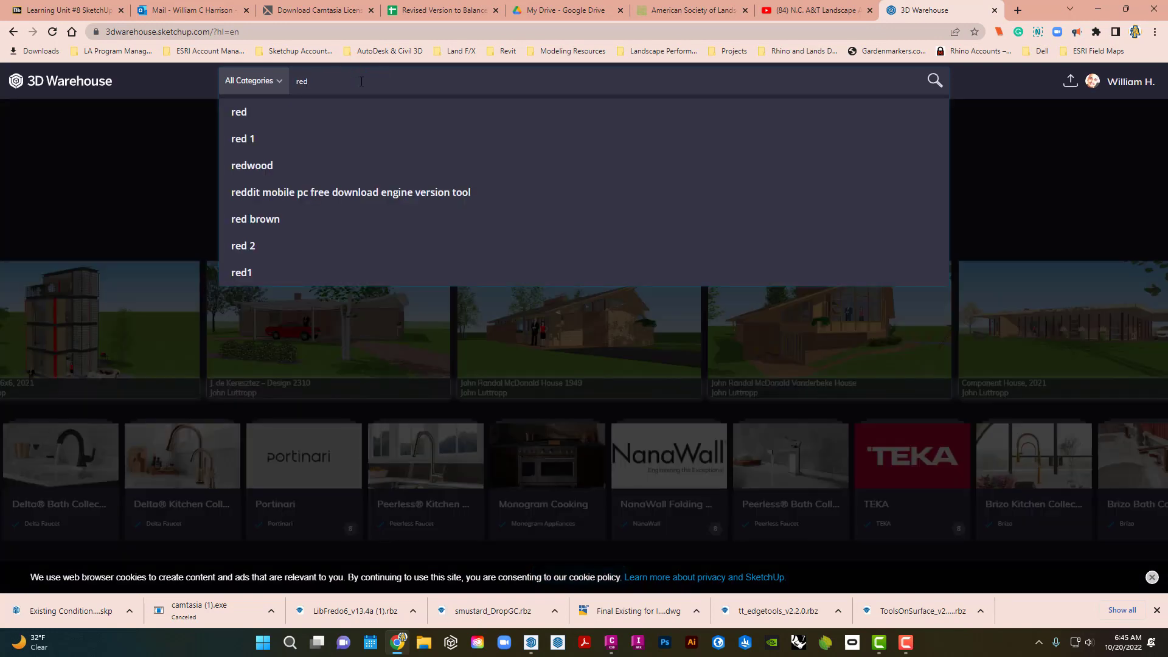
type("bud")
key("Return")
left_click(320, 144)
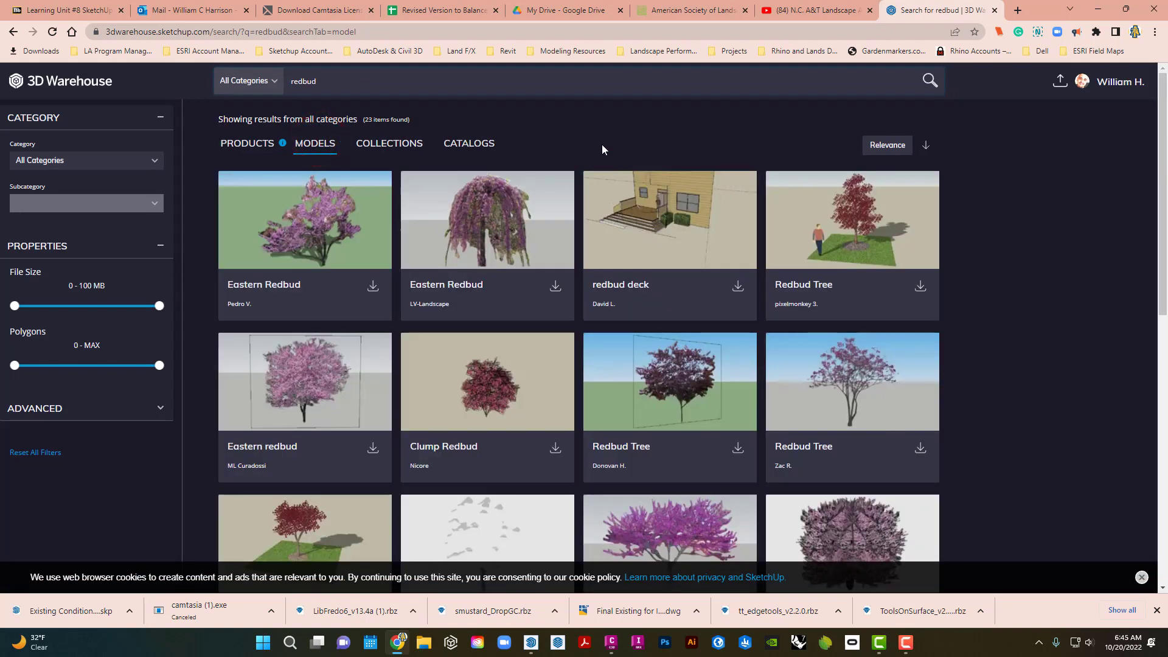
Download the 3D Cercis canadensis 'Forest Pansy' tree as a SketchUp 2021 model and browse the remaining redbud results.
scroll(603, 148, "down", 1)
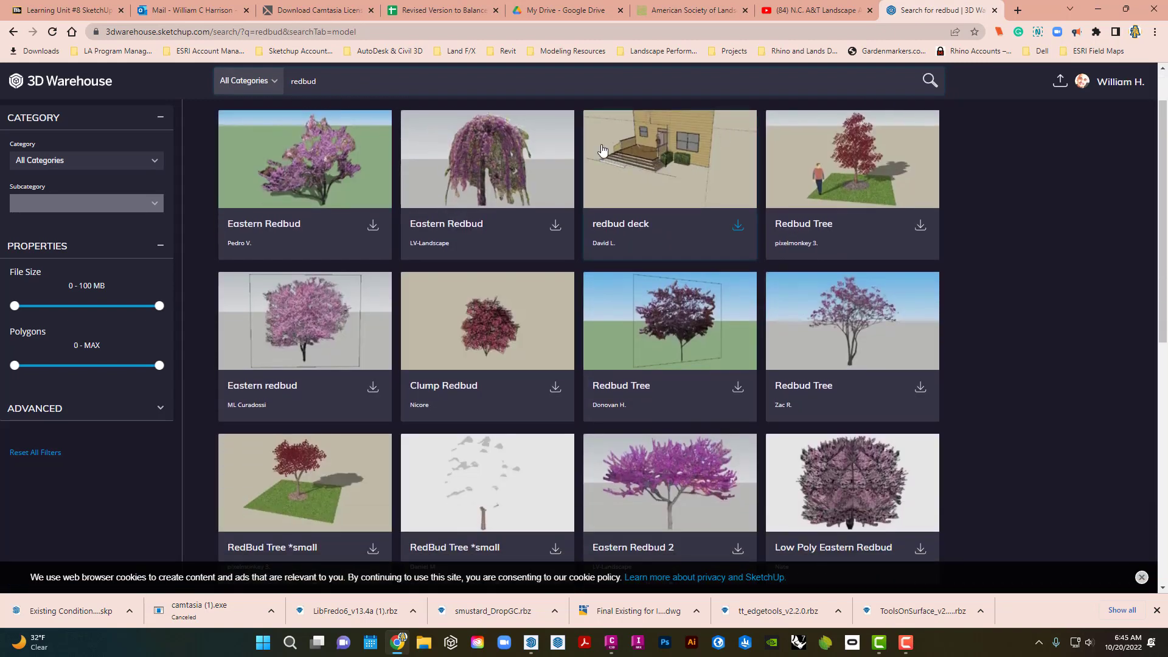
scroll(602, 149, "down", 3)
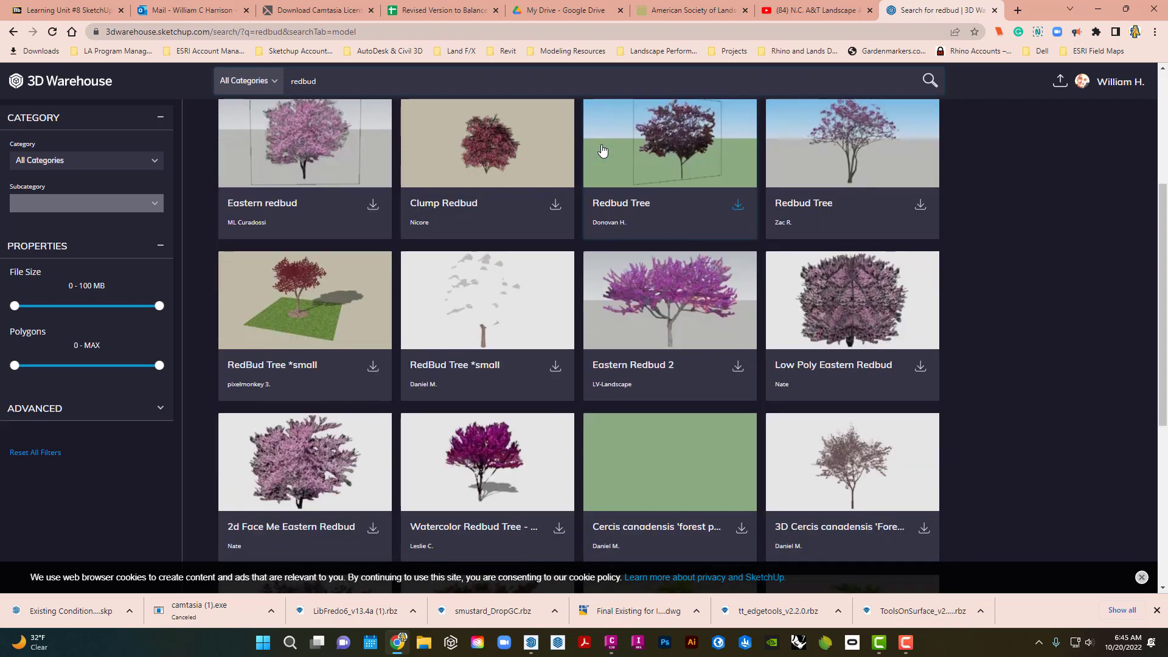
scroll(614, 152, "down", 3)
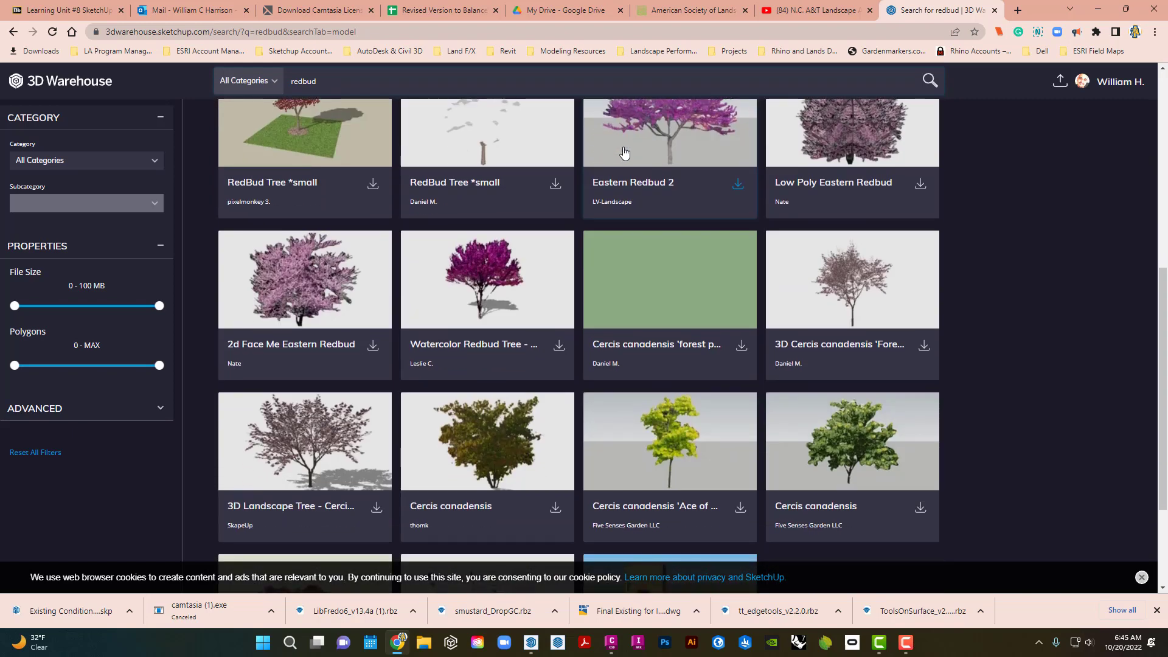
left_click(925, 346)
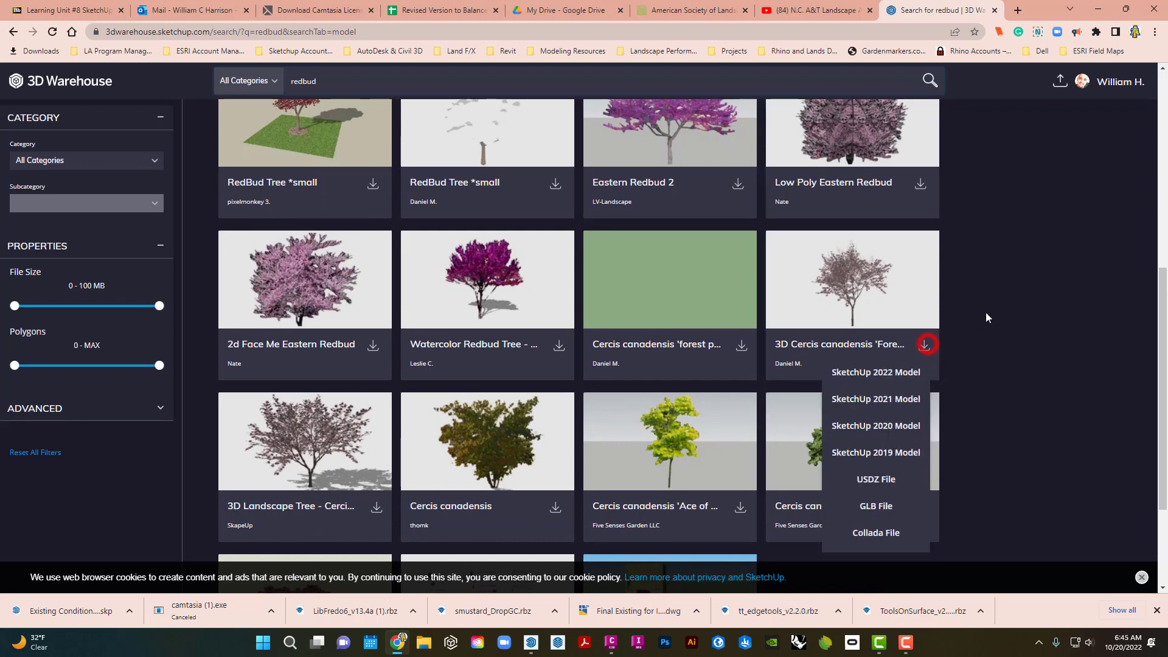
left_click(893, 395)
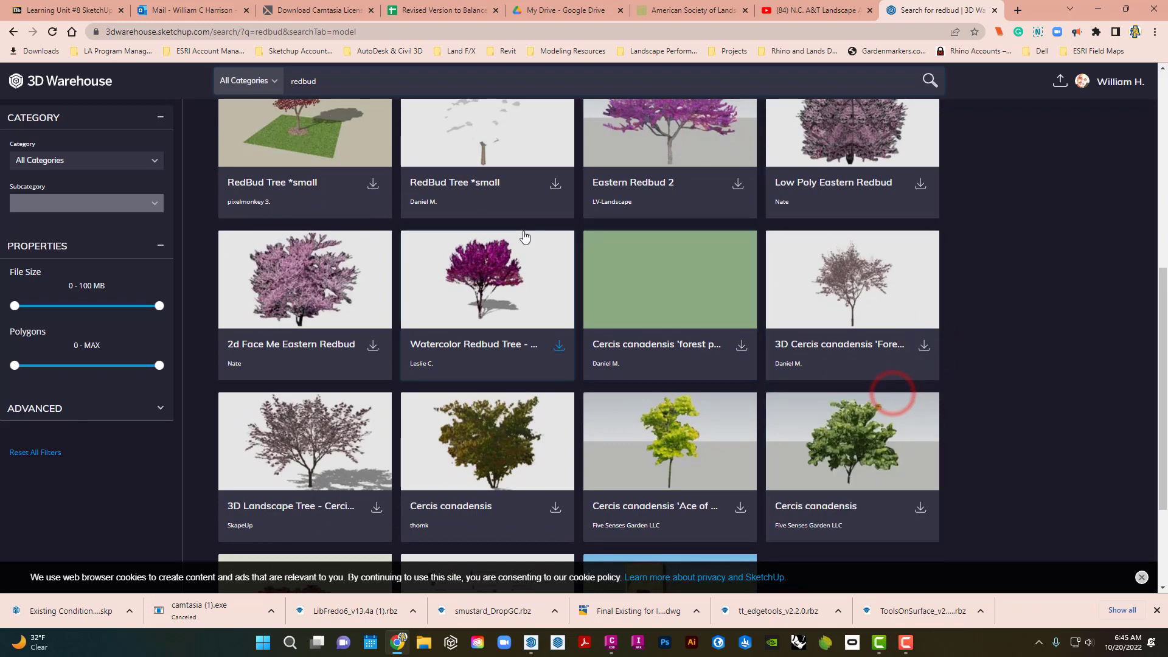
scroll(451, 253, "down", 1)
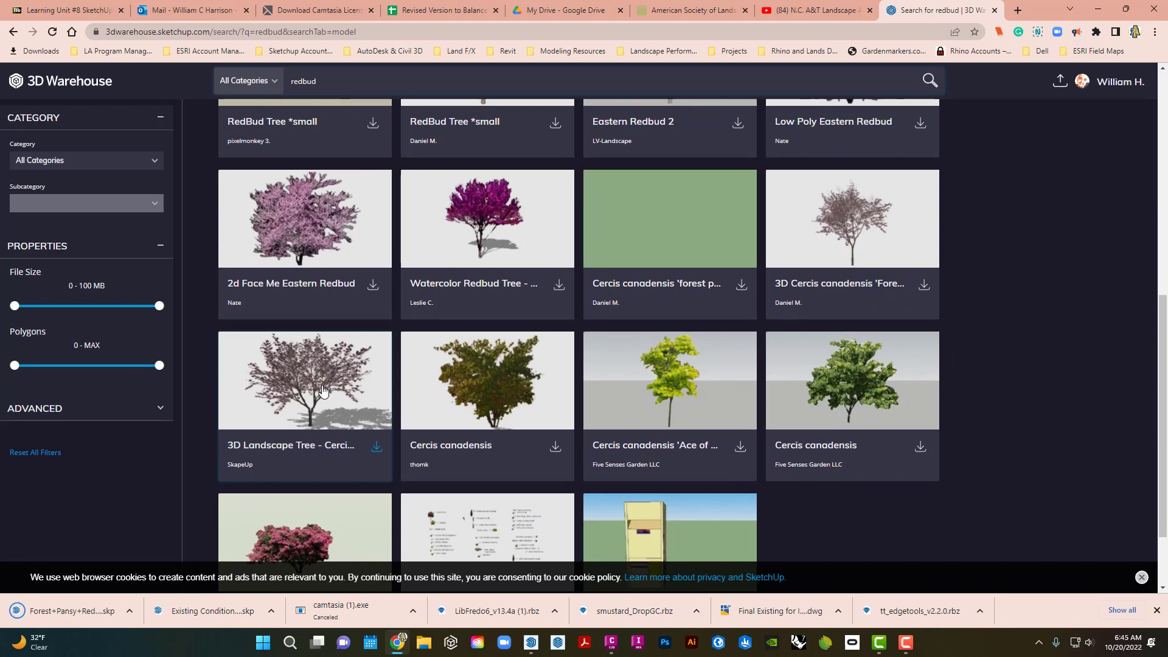
scroll(334, 442, "down", 2)
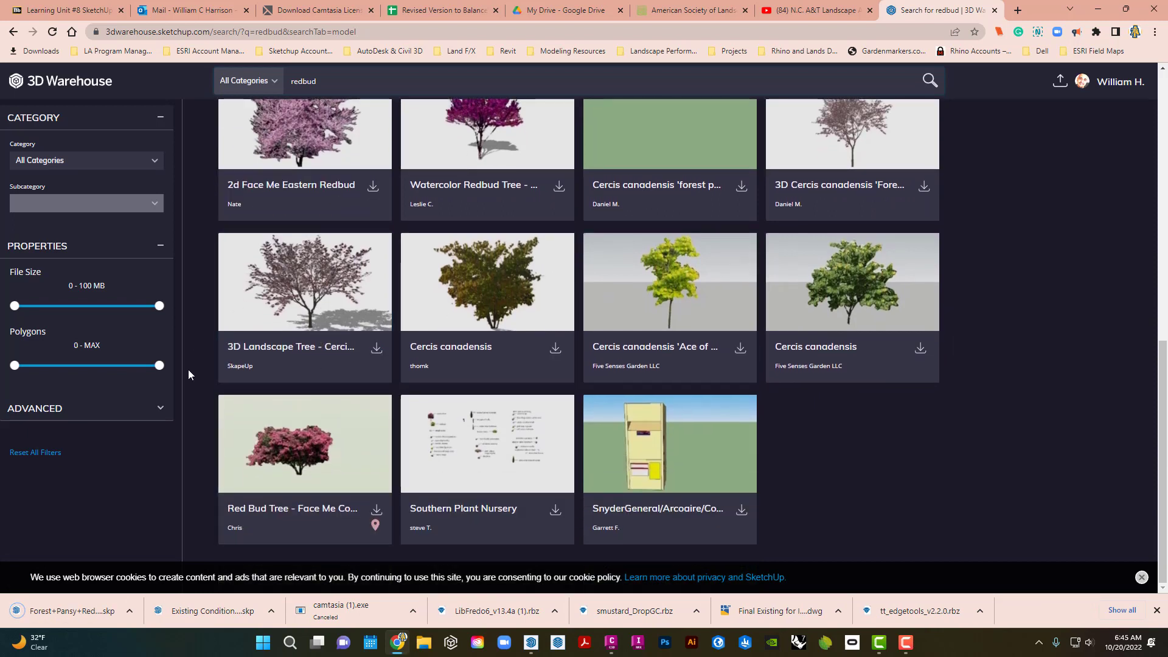
Switch back to SketchUp and import the downloaded Forest+Pansy+Redbud_Reduced model into the park model.
left_click(531, 642)
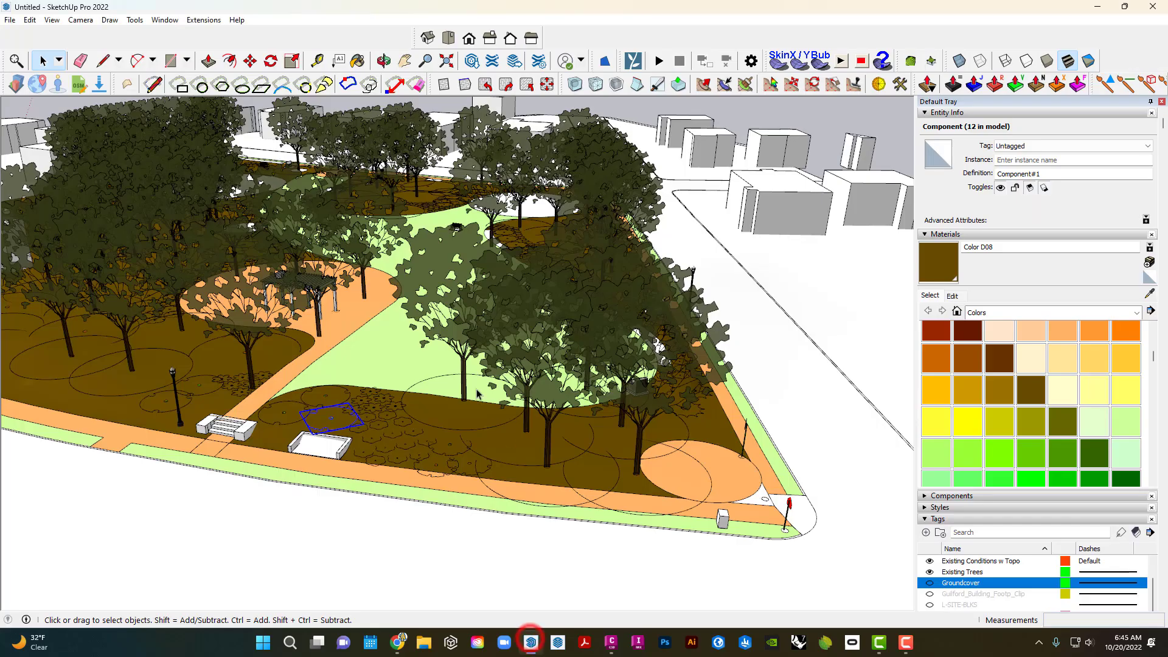
scroll(323, 408, "up", 3)
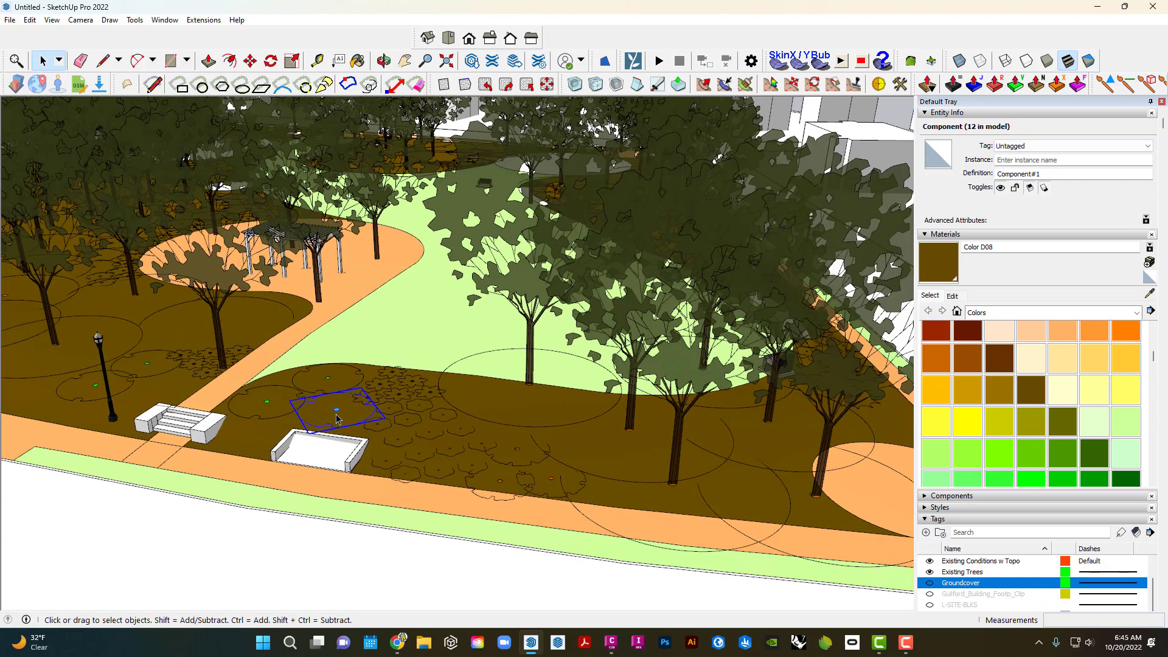
left_click(10, 20)
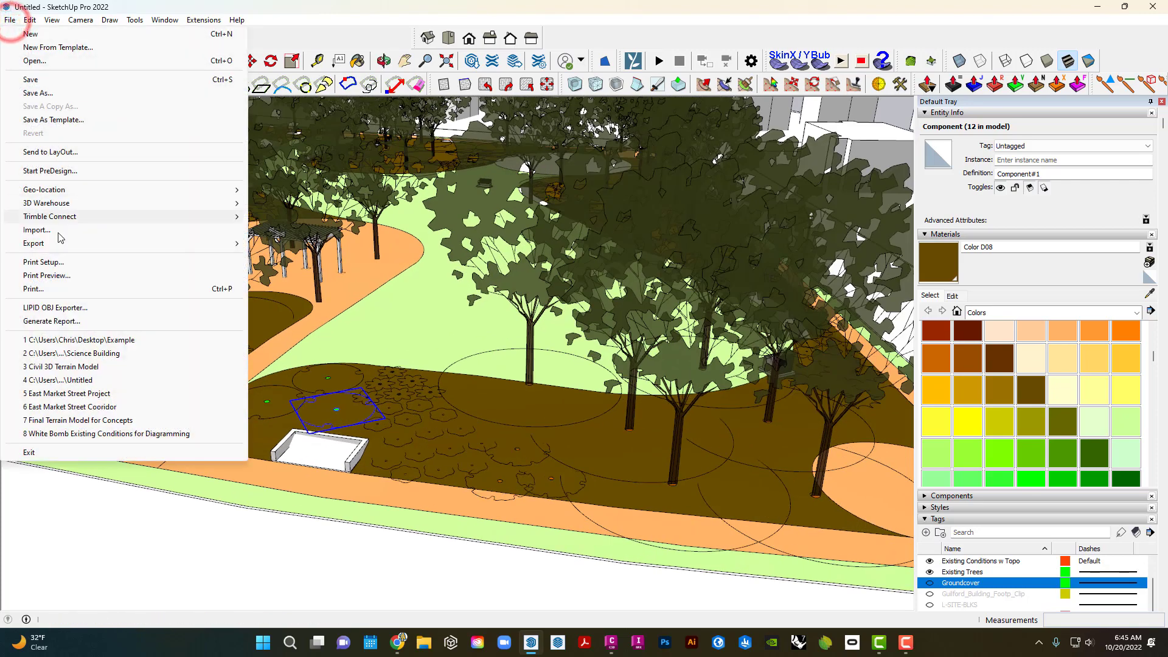
left_click(66, 231)
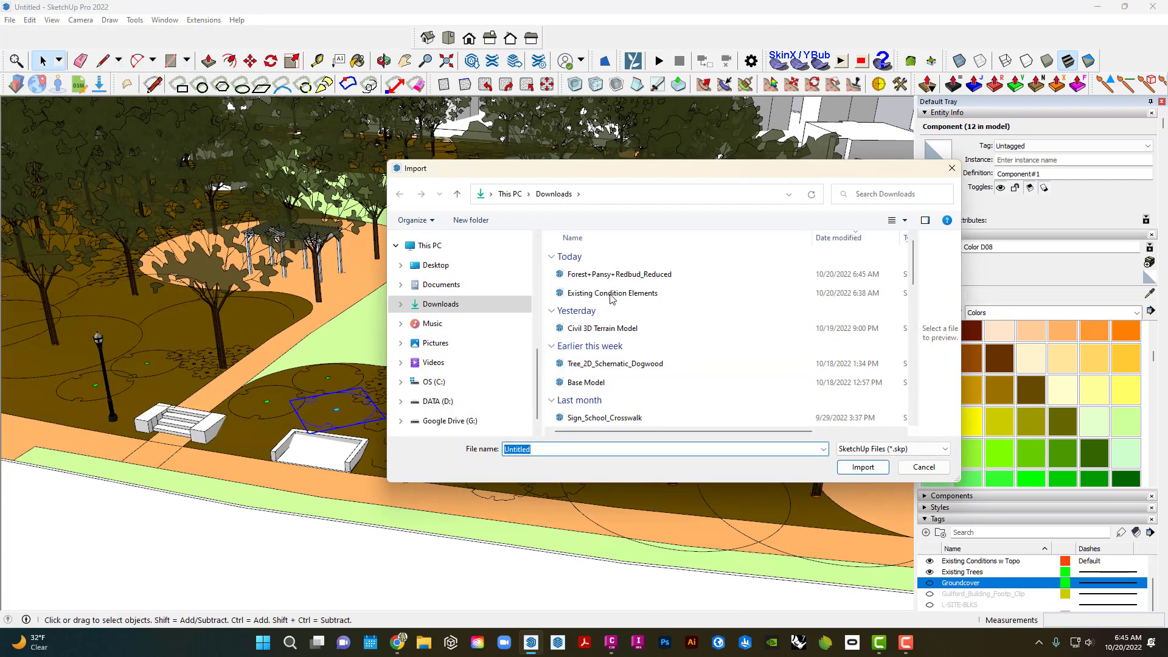
left_click(595, 275)
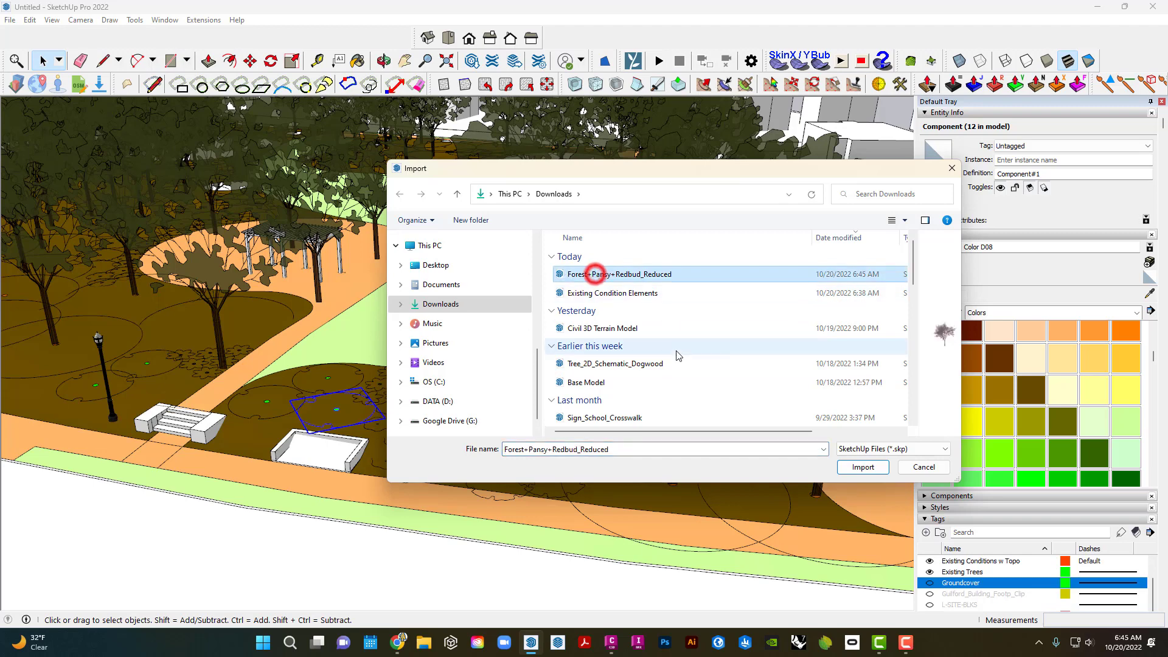
left_click(855, 467)
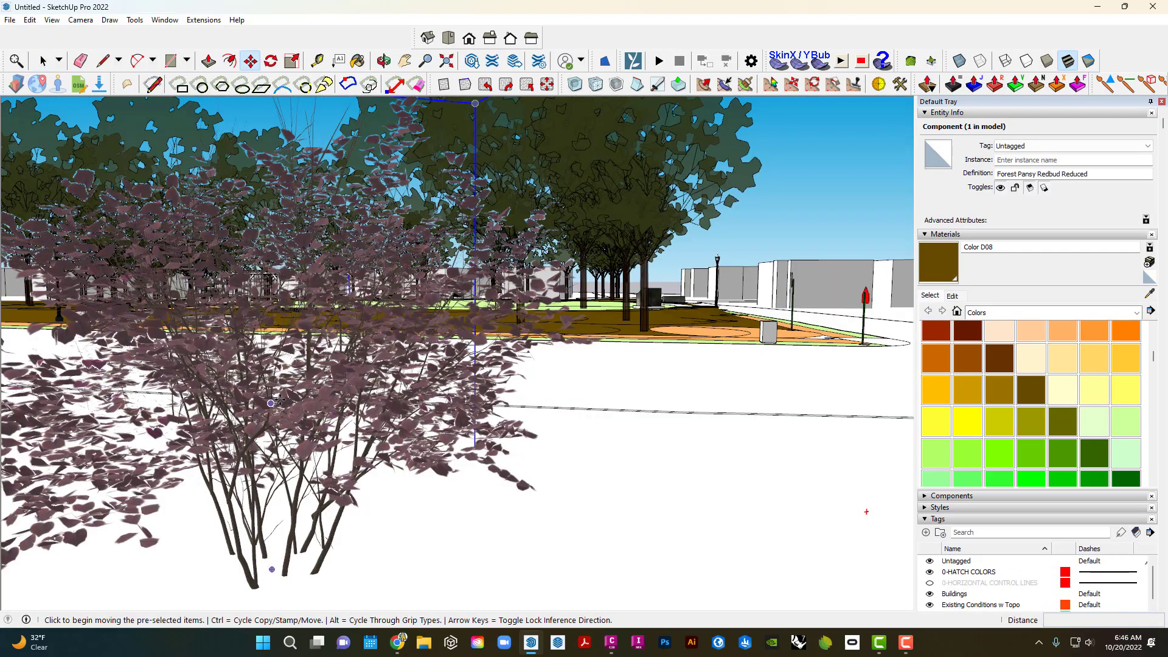
Shift the imported Forest Pansy Redbud slightly and delete it from the model.
left_click(327, 333)
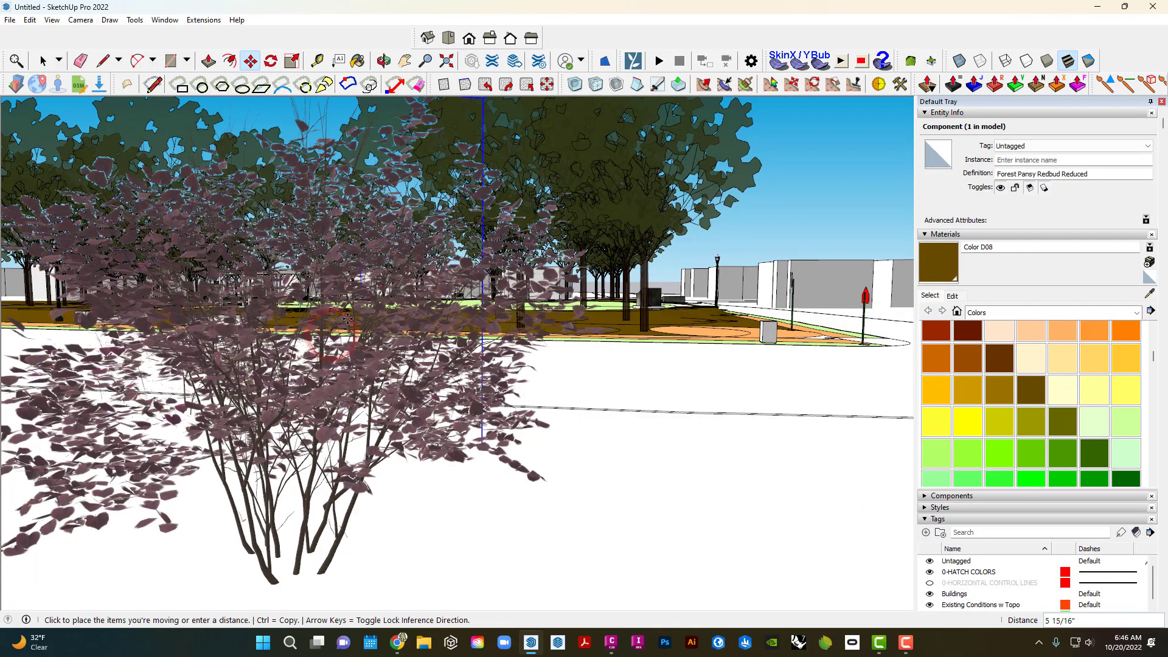
left_click(348, 315)
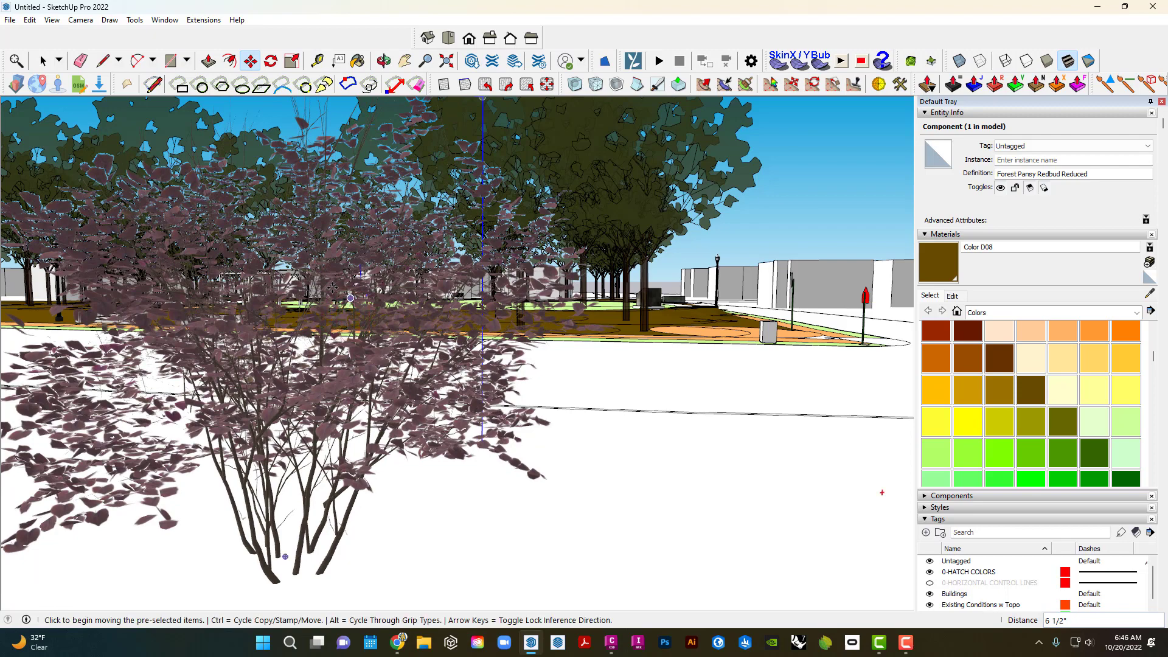
key("Delete")
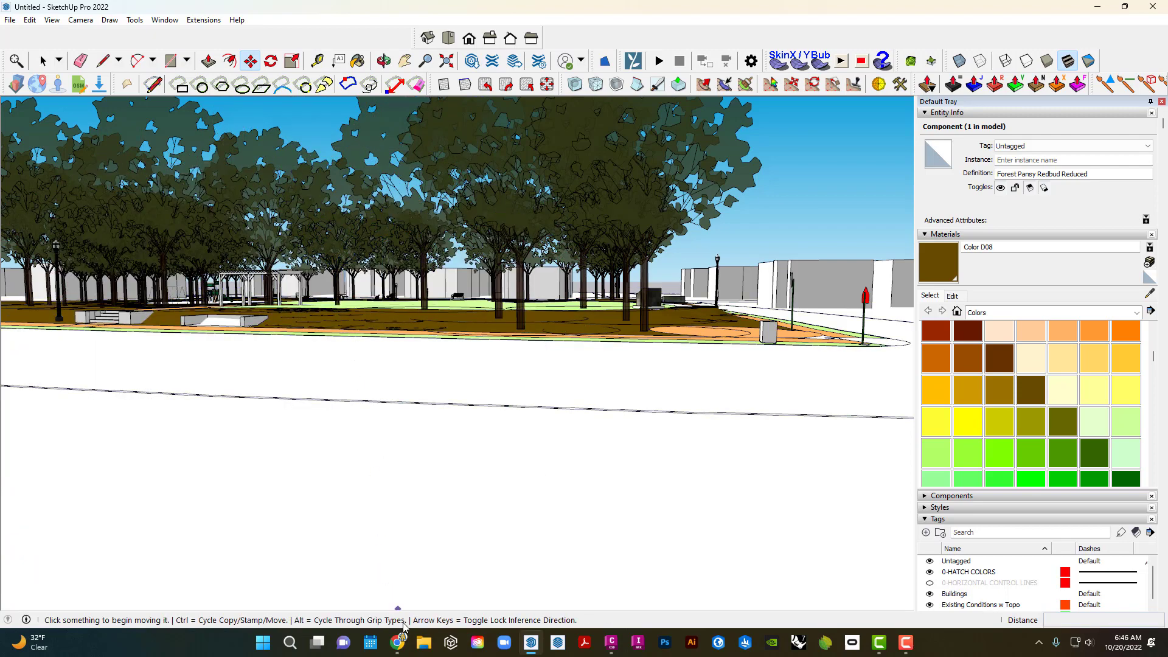
Switch to Chrome, browse the redbud results and download the airy multi-stem Redbud Tree with pink-purple blooms as a SketchUp model.
left_click(399, 642)
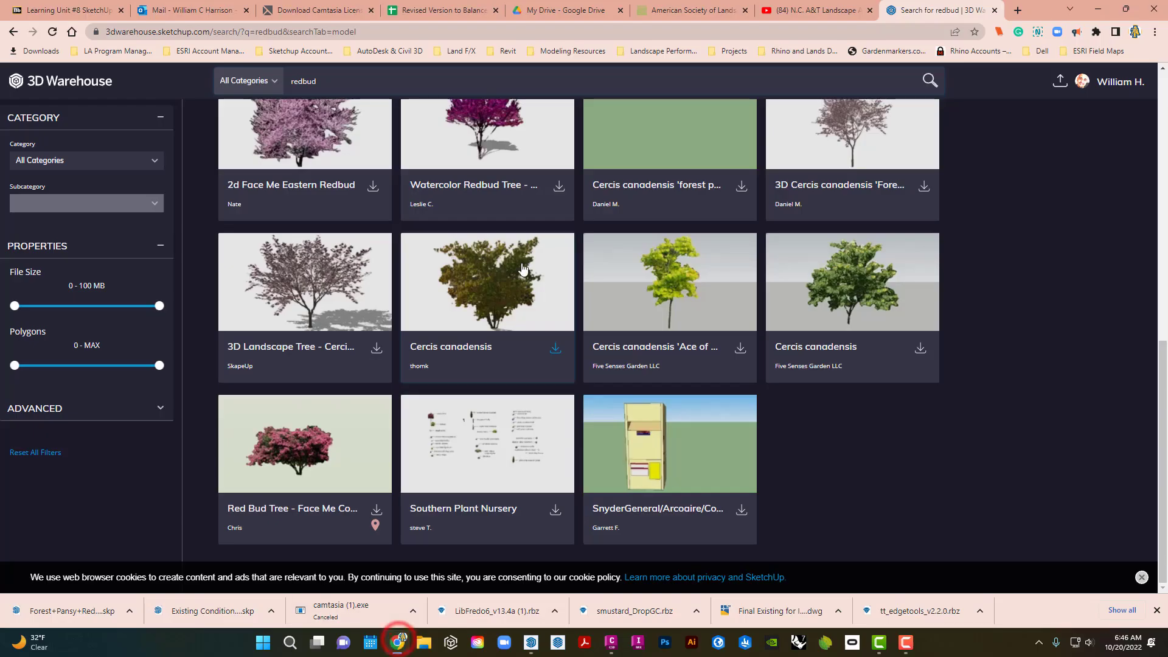
scroll(708, 341, "up", 3)
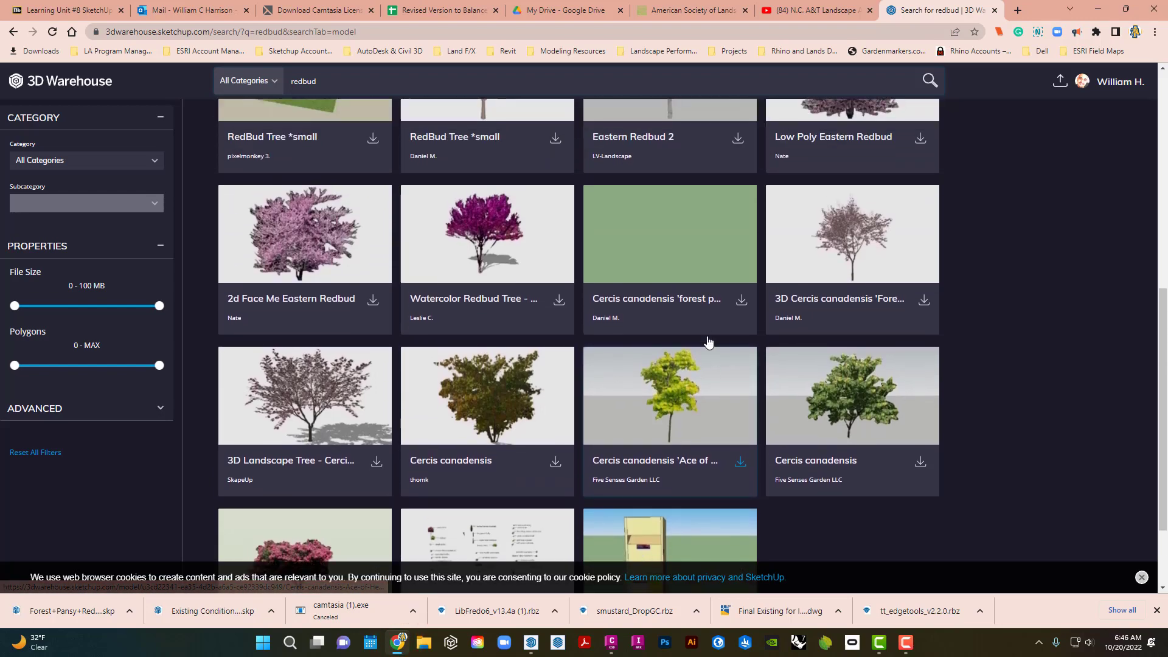
scroll(743, 356, "up", 1)
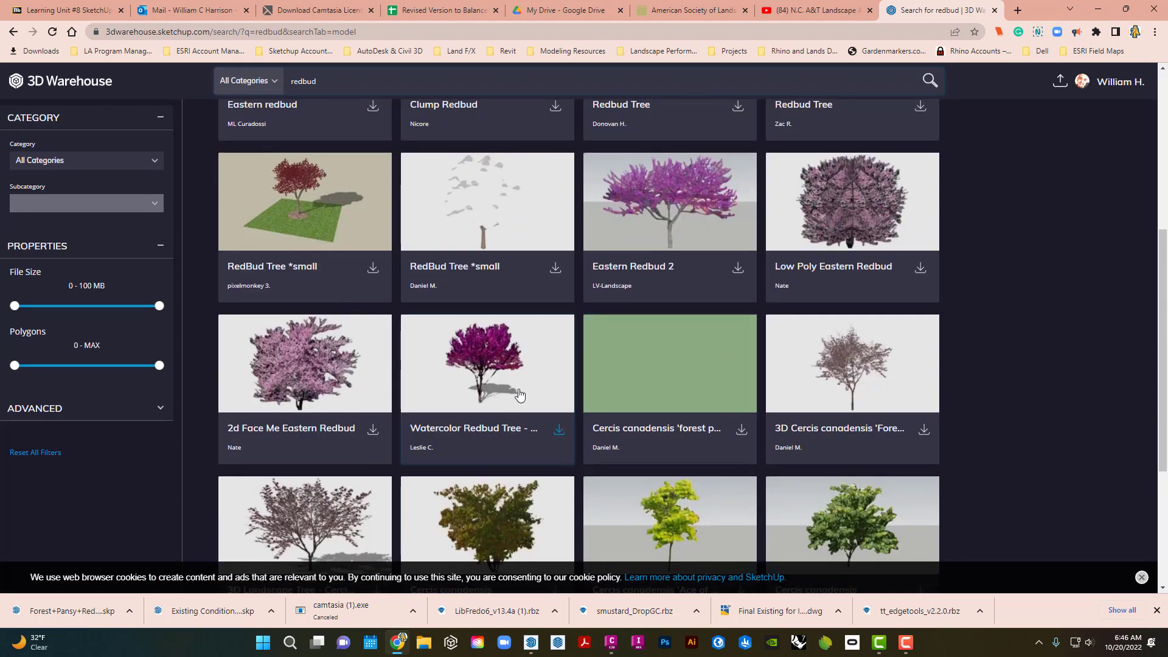
scroll(596, 389, "down", 5)
scroll(605, 376, "up", 7)
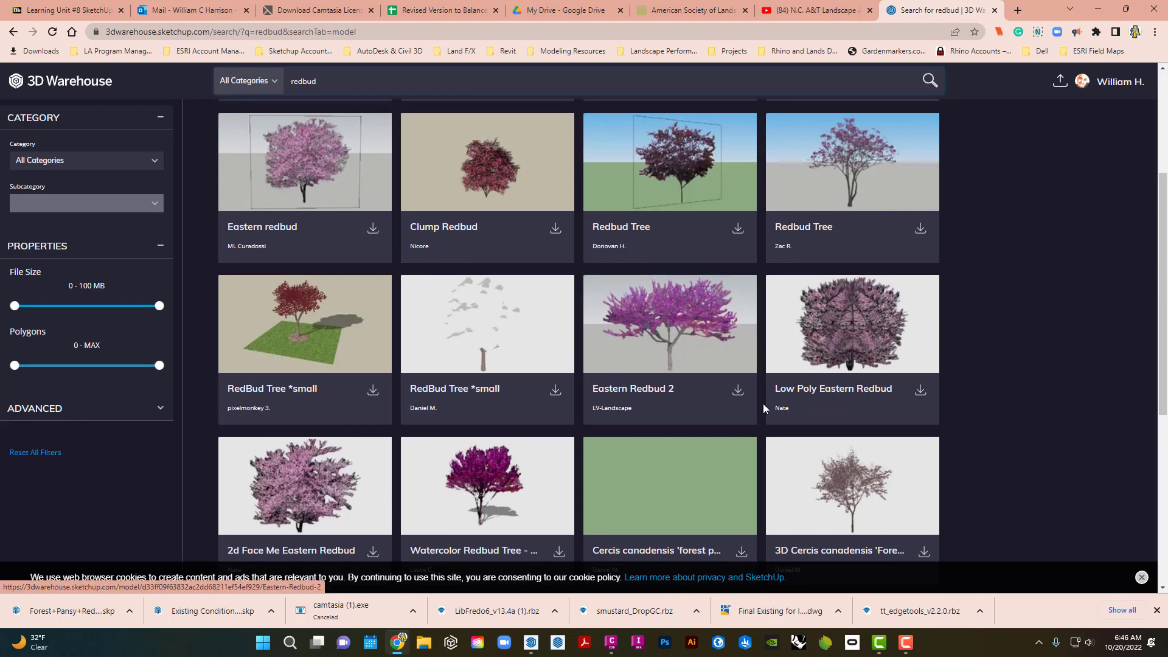
scroll(763, 404, "up", 3)
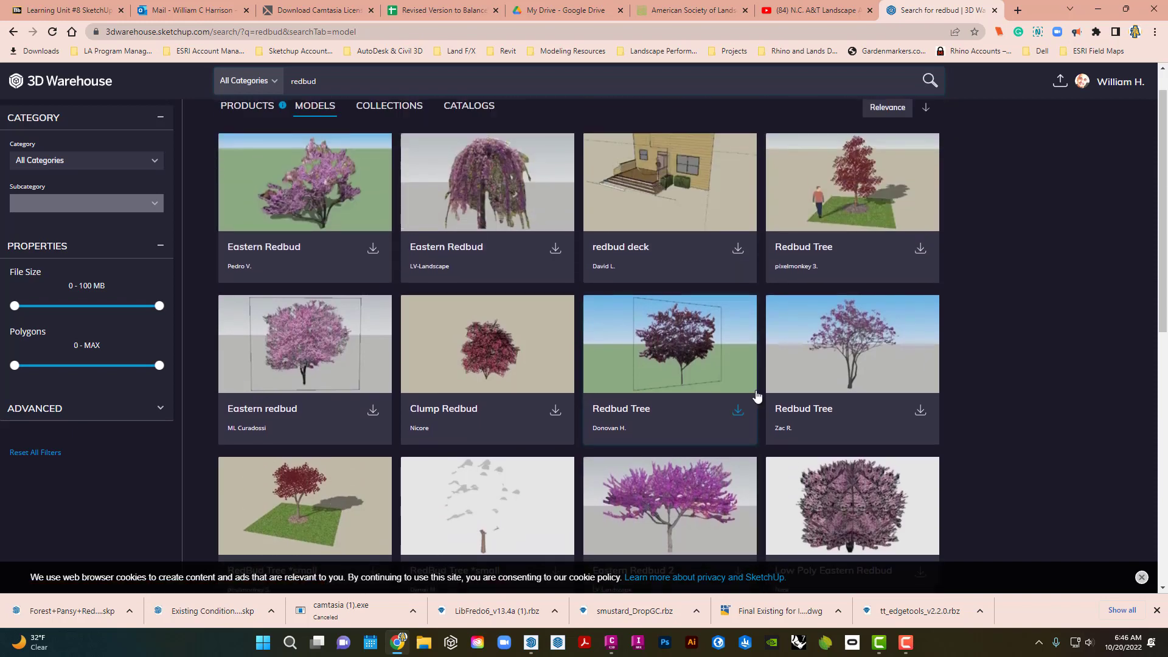
left_click(918, 416)
left_click(895, 463)
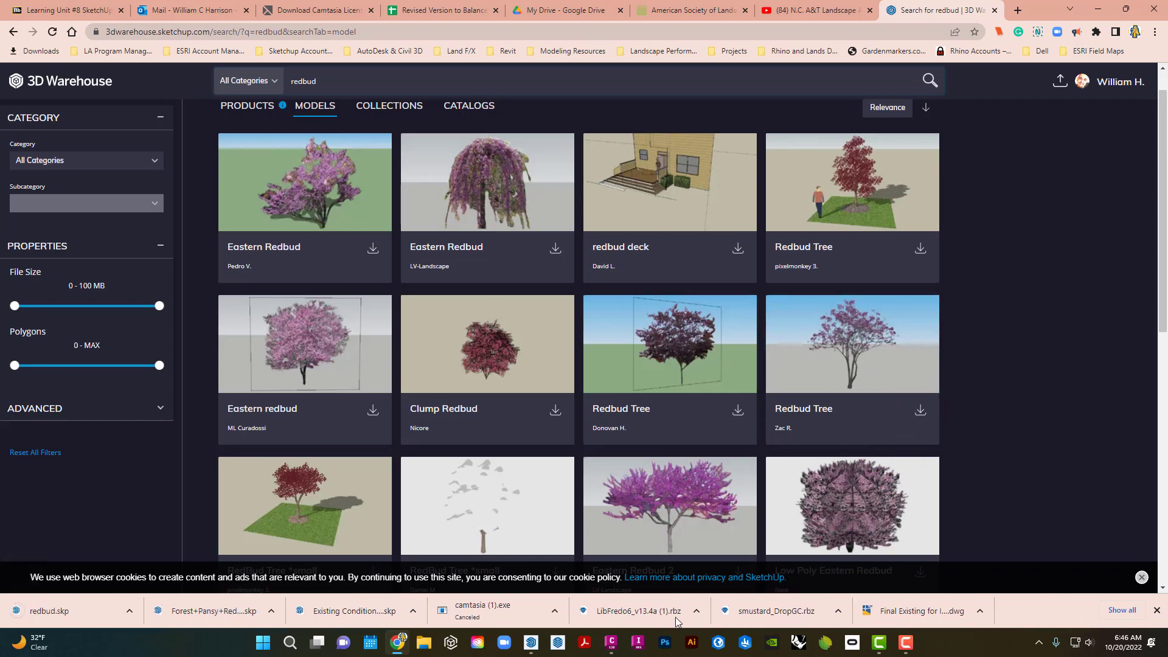
Switch back to SketchUp, import the downloaded redbud model and place it in the planting bed behind the white seat wall.
left_click(543, 647)
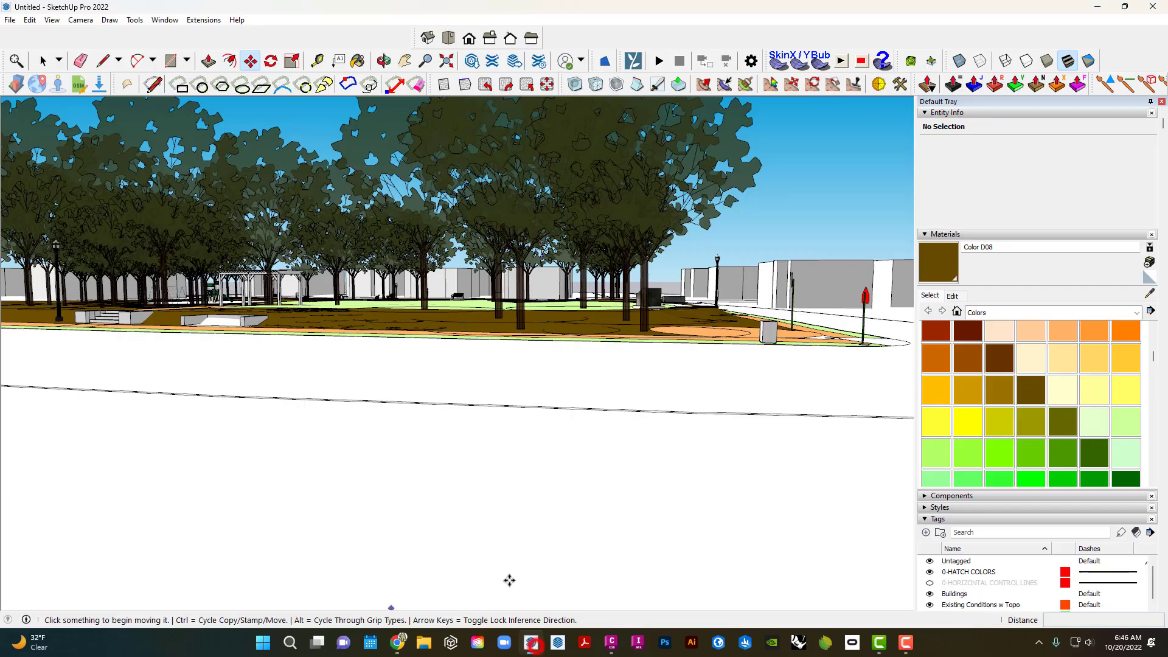
middle_click_drag(317, 337, 308, 481)
left_click(59, 63)
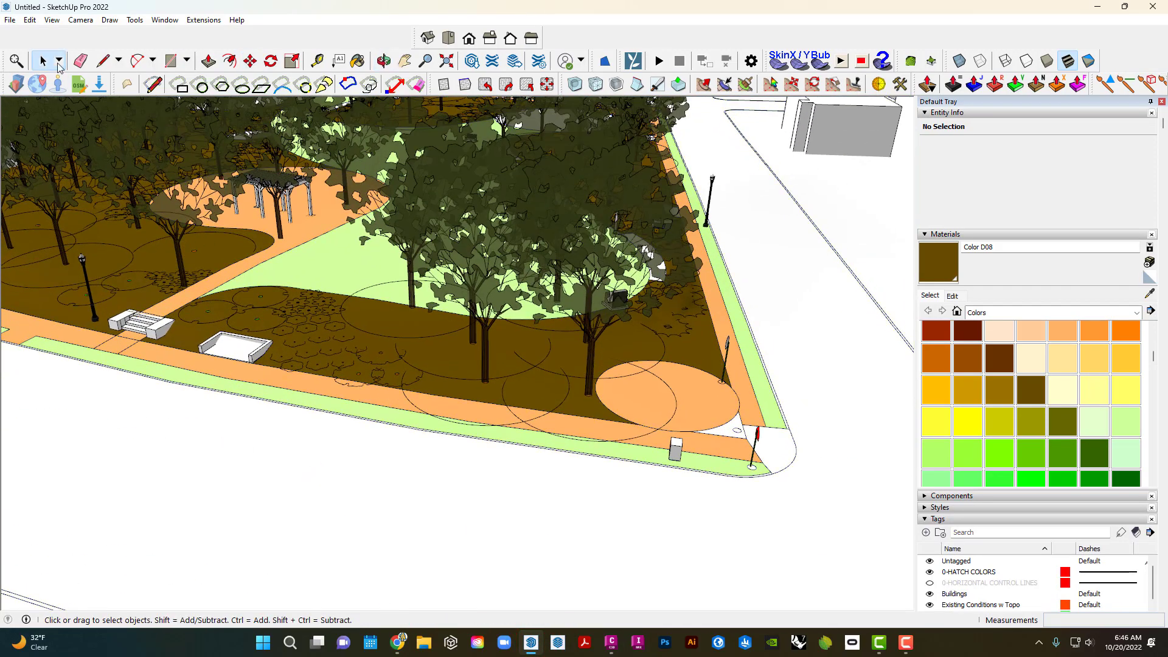
left_click(10, 19)
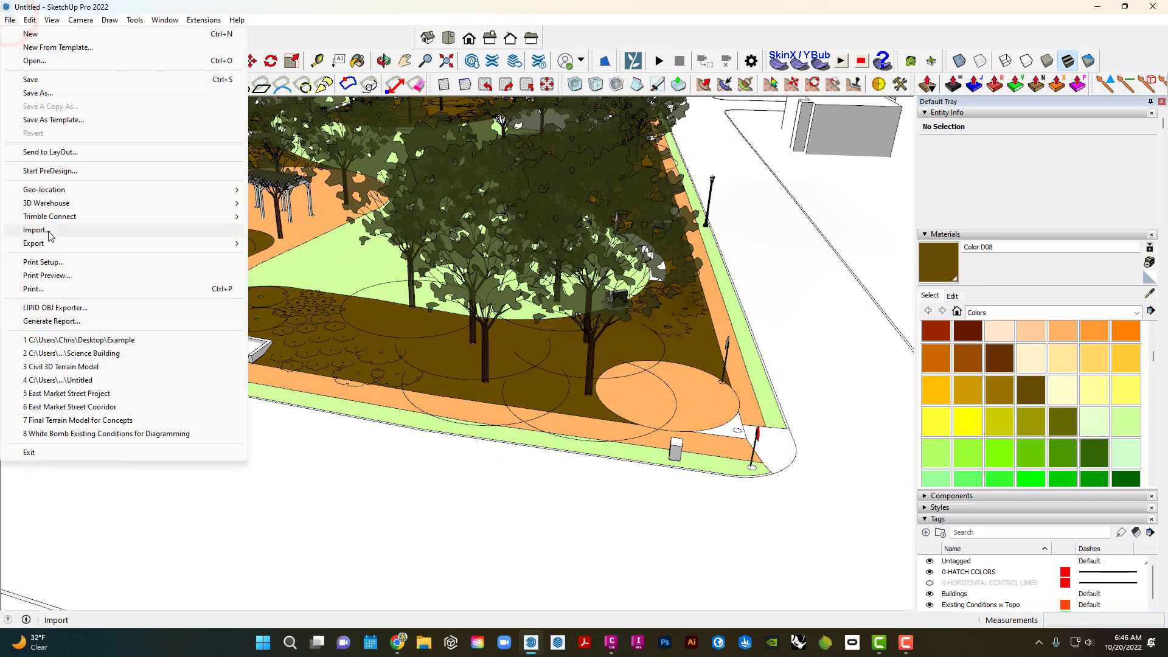
left_click(49, 234)
left_click(600, 279)
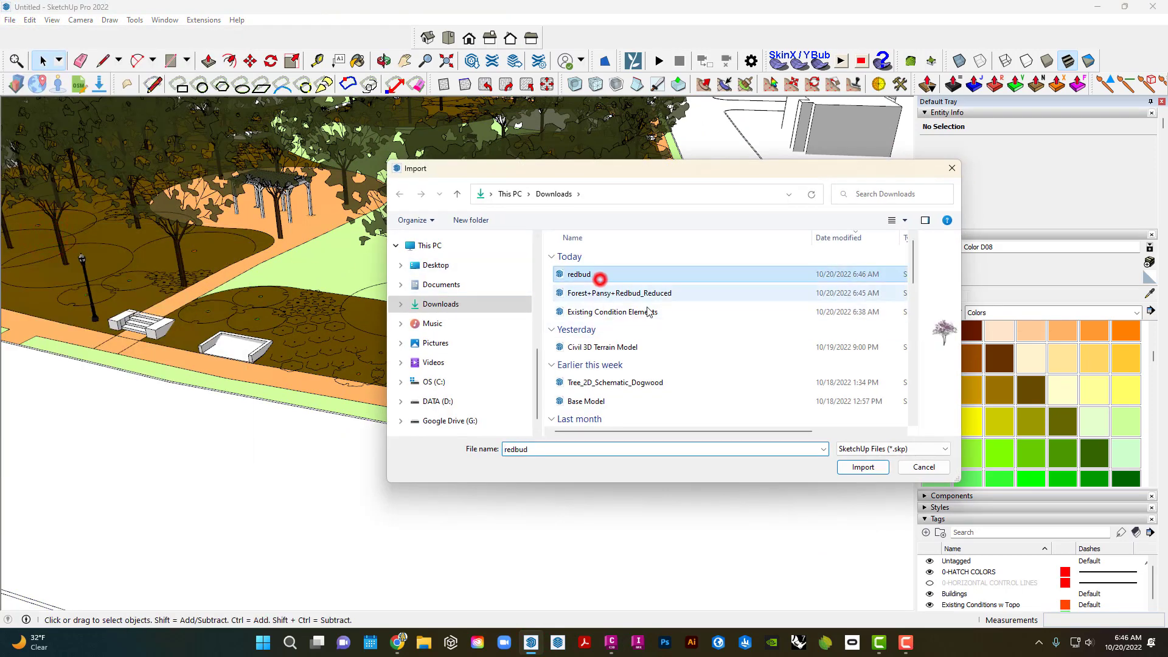
left_click(851, 472)
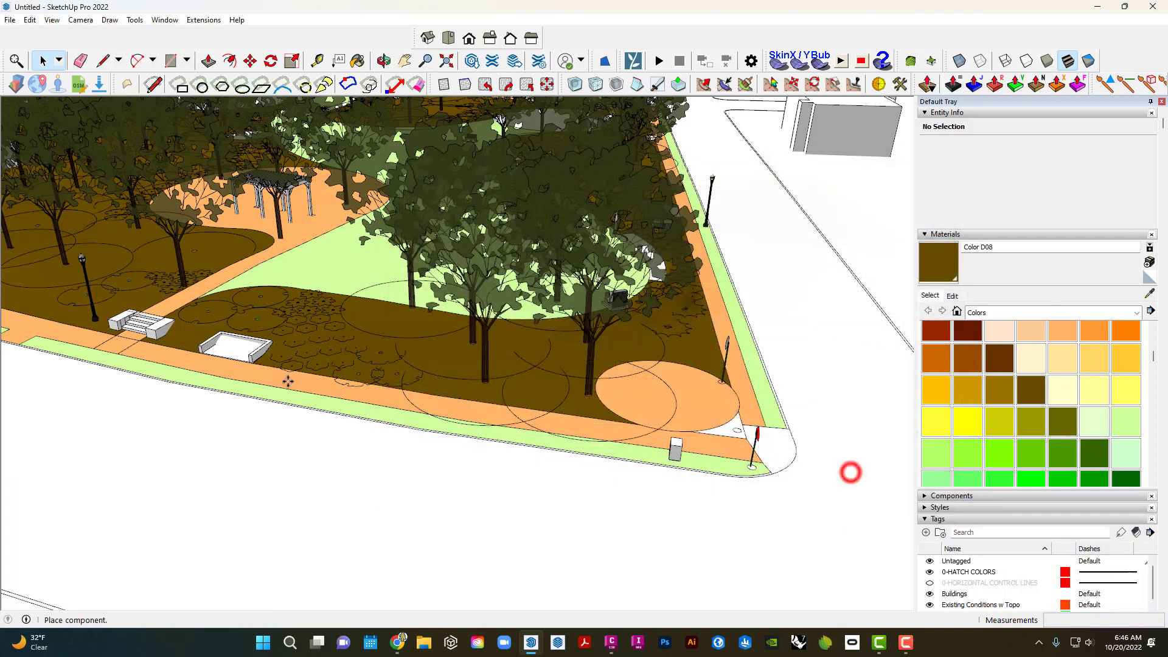
left_click(299, 344)
Move the redbud by its trunk base onto the large tree symbol directly behind the white seat wall.
scroll(300, 365, "up", 5)
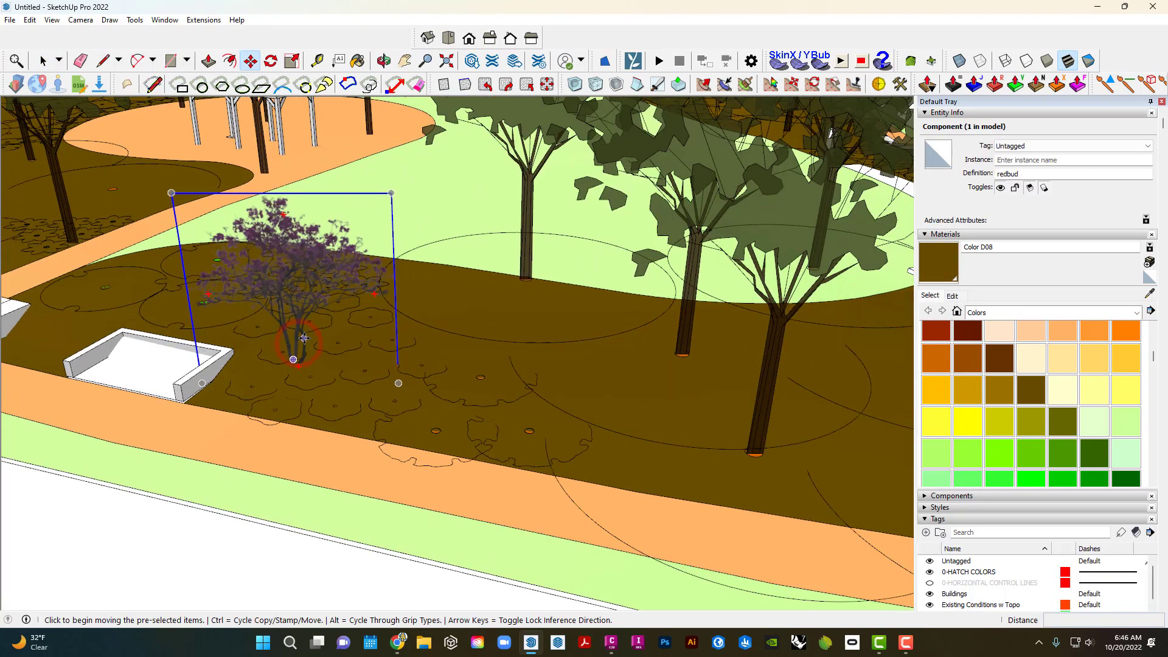
scroll(300, 397, "down", 5)
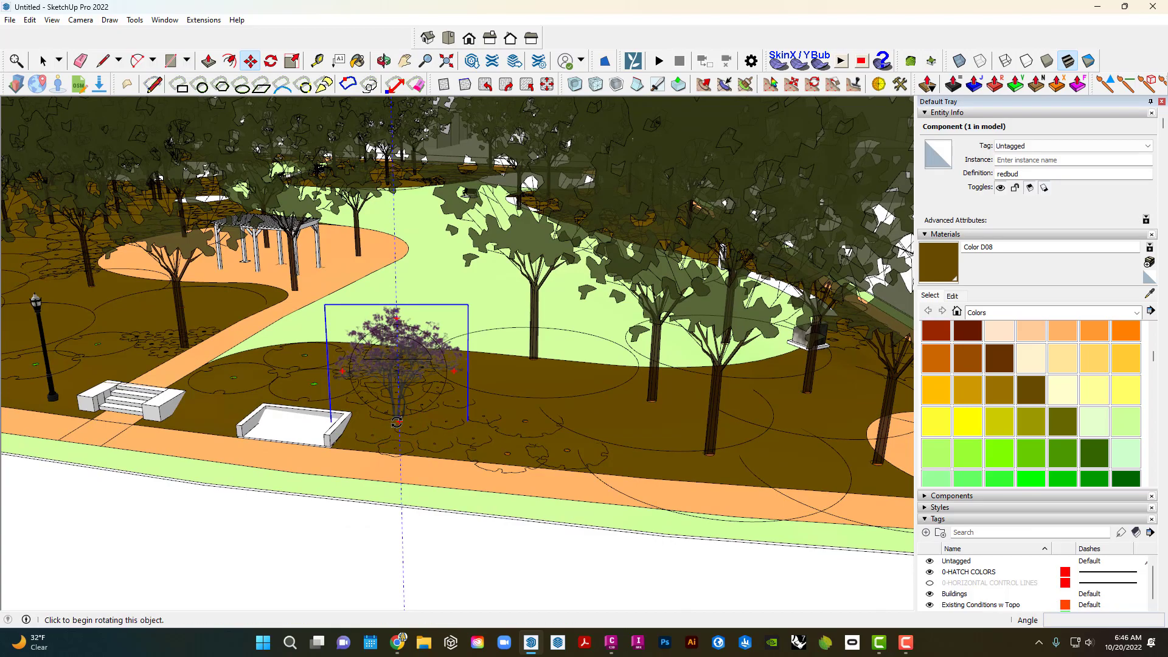
left_click(384, 415)
scroll(365, 406, "up", 6)
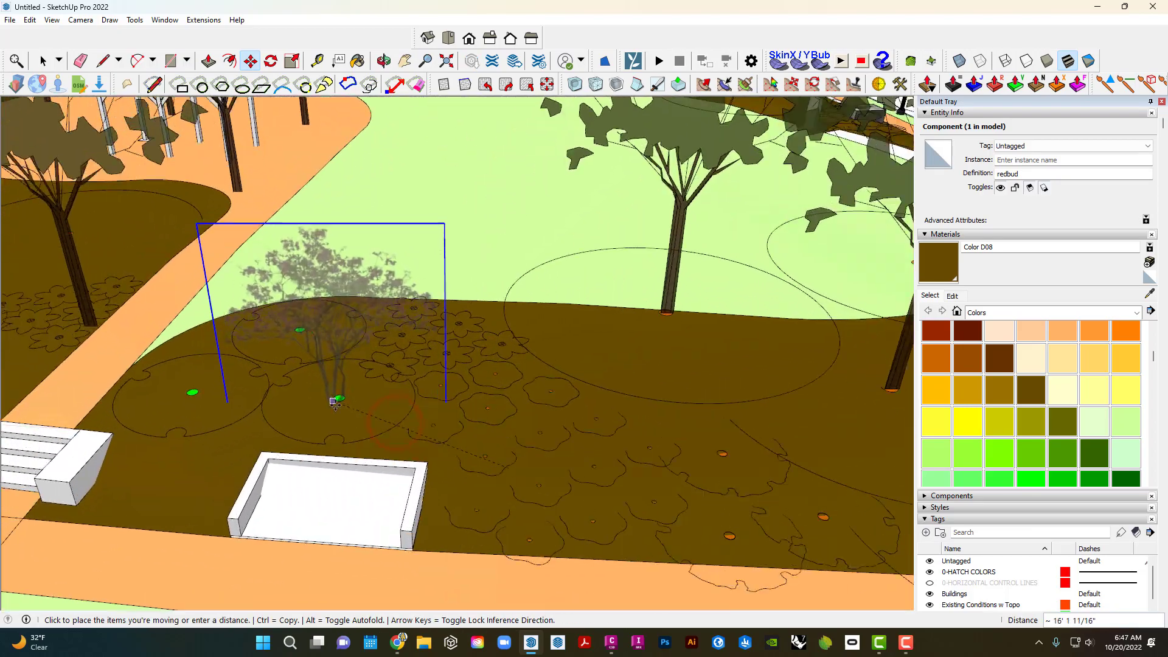
middle_click_drag(355, 367, 378, 312)
scroll(396, 325, "up", 2)
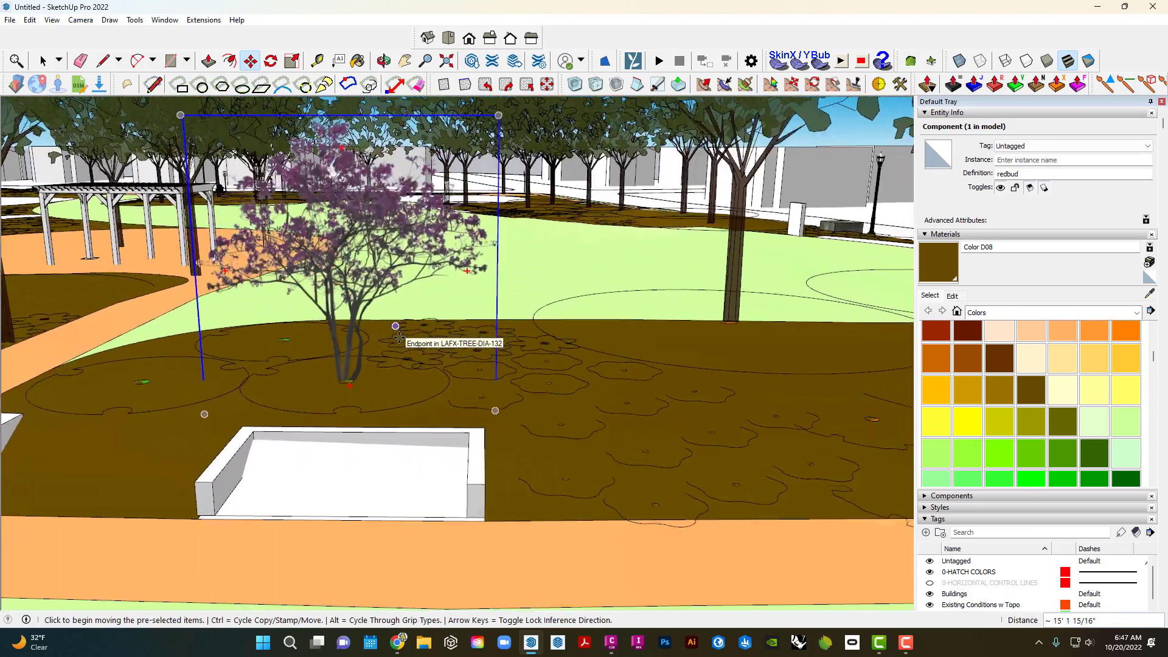
mouse_move(390, 359)
middle_mouse_down()
mouse_move(398, 347)
mouse_move(403, 364)
middle_mouse_up()
scroll(403, 364, "down", 7)
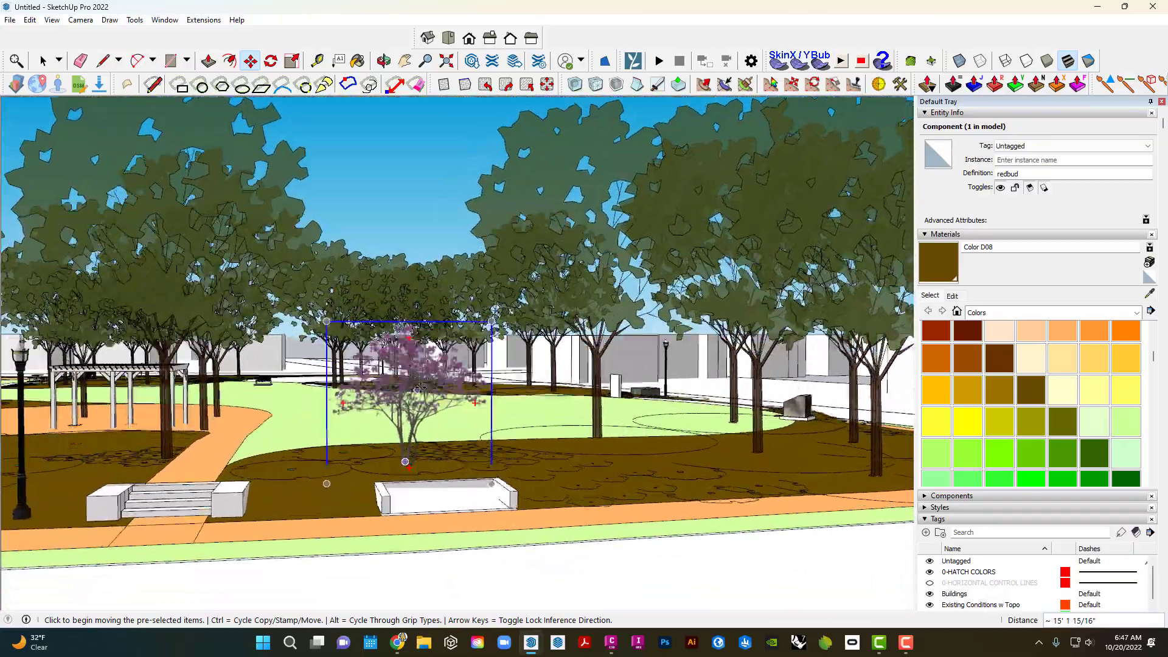
Fine-tune the redbud's position so its trunks stand on the small center circle of the tree symbol.
middle_click_drag(405, 462, 374, 519)
scroll(374, 519, "up", 3)
left_click(375, 503)
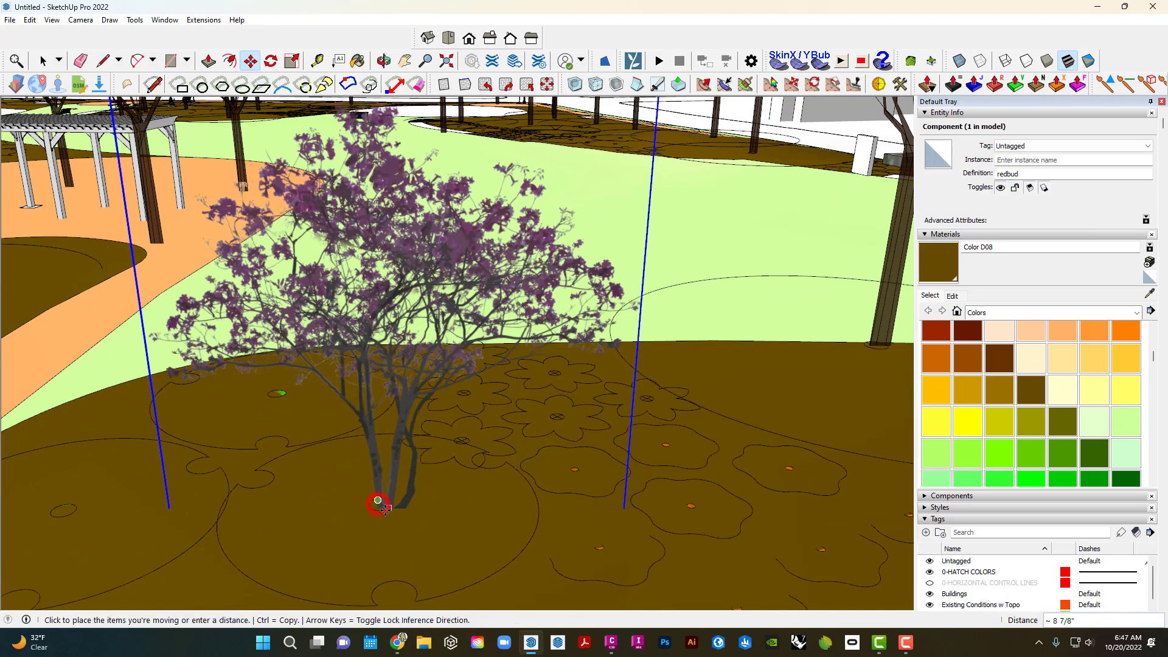
scroll(377, 503, "up", 3)
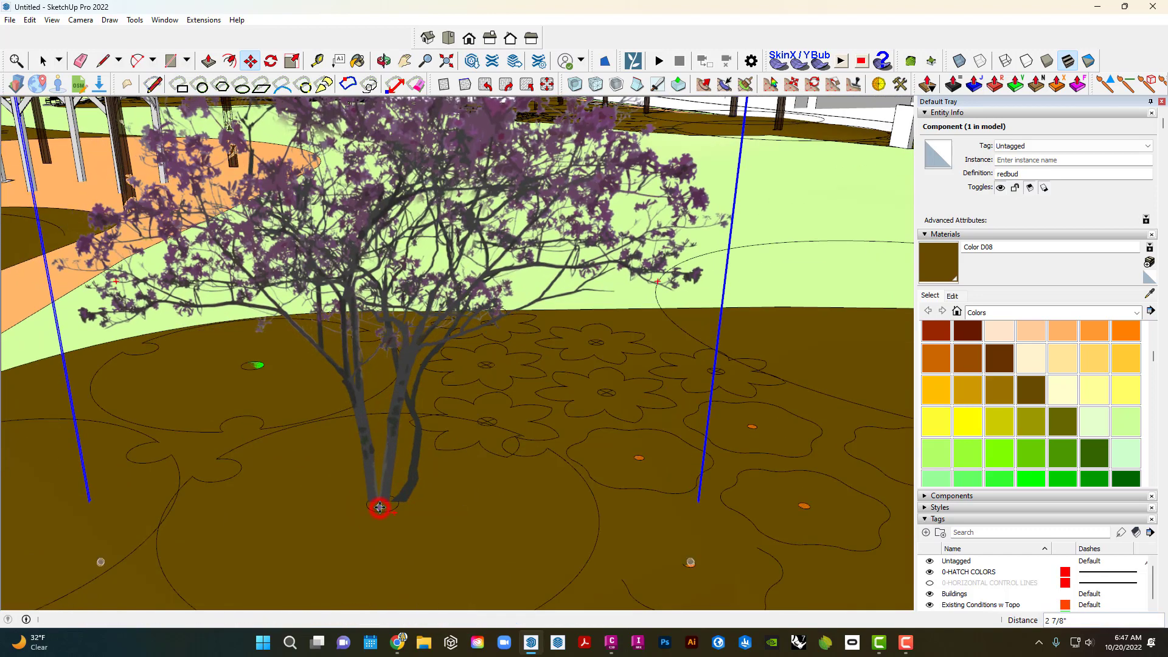
left_click(382, 507)
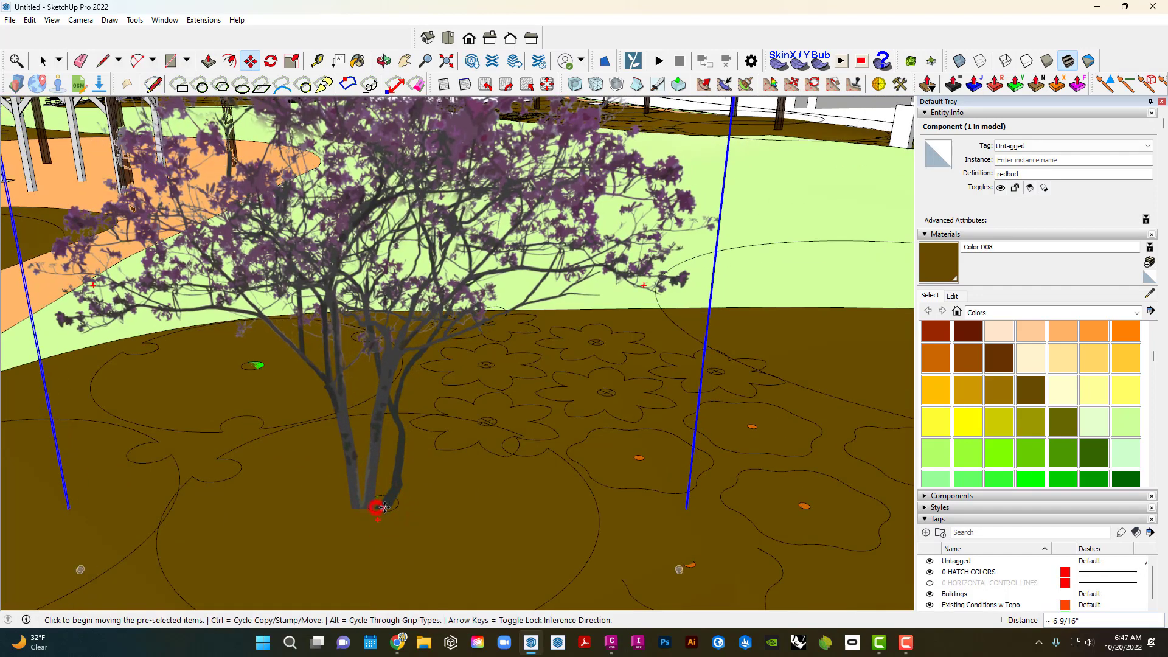
left_click(385, 507)
Cut the redbud, paste it in place inside the tree symbol component beneath it and close the component.
scroll(389, 502, "up", 3)
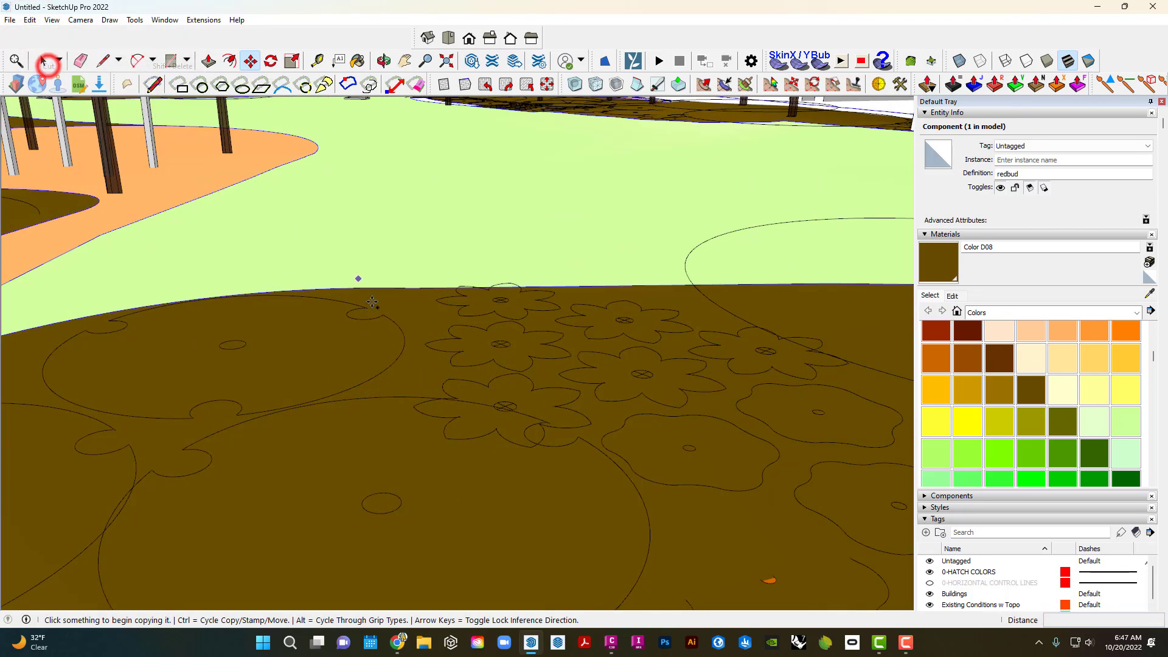
double_click(363, 510)
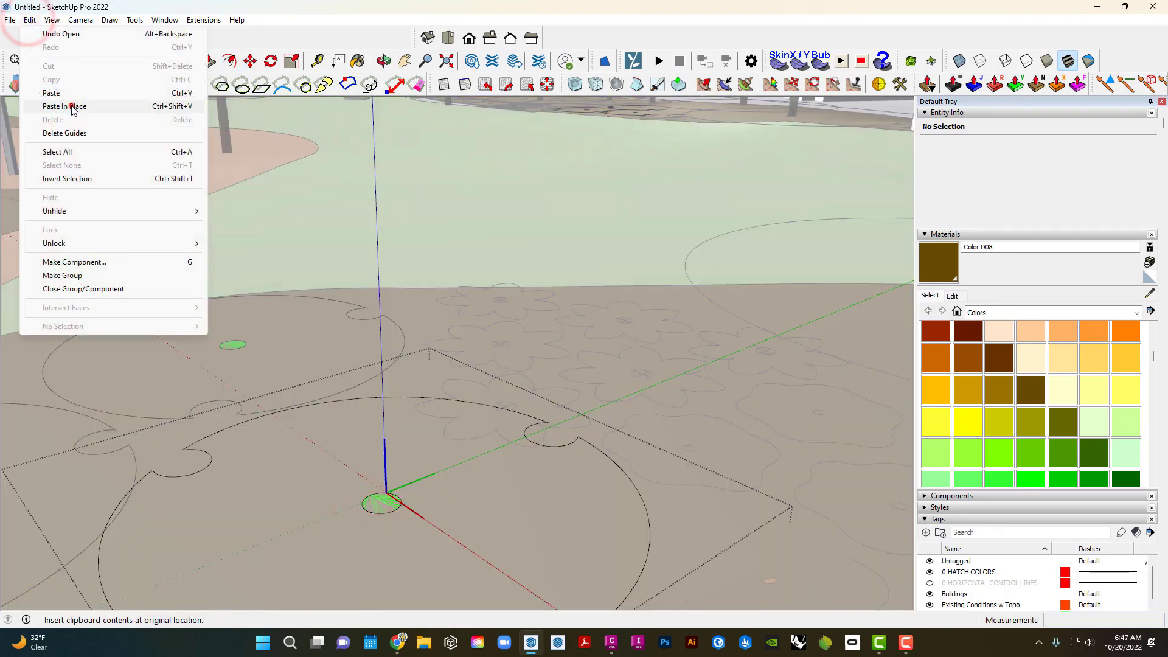
left_click(65, 106)
scroll(462, 303, "up", 5)
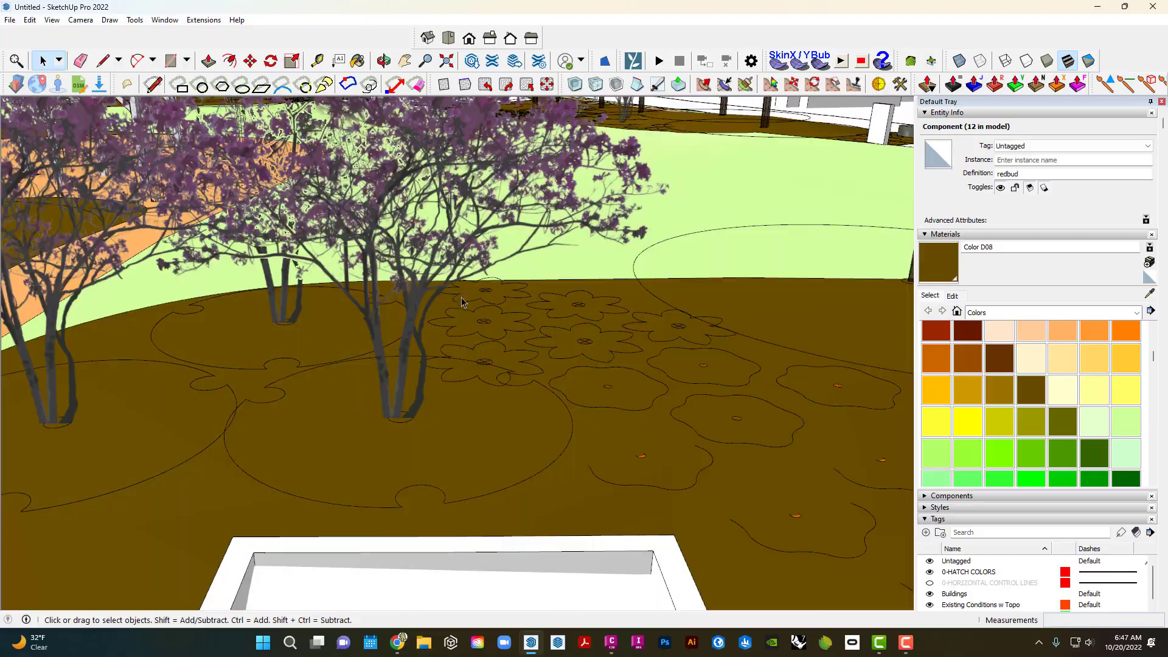
left_click(462, 302)
Examine the redbuds throughout the park and the remaining plant symbols in the bed beside the pergola plaza.
scroll(469, 310, "down", 10)
middle_click_drag(468, 359, 478, 315)
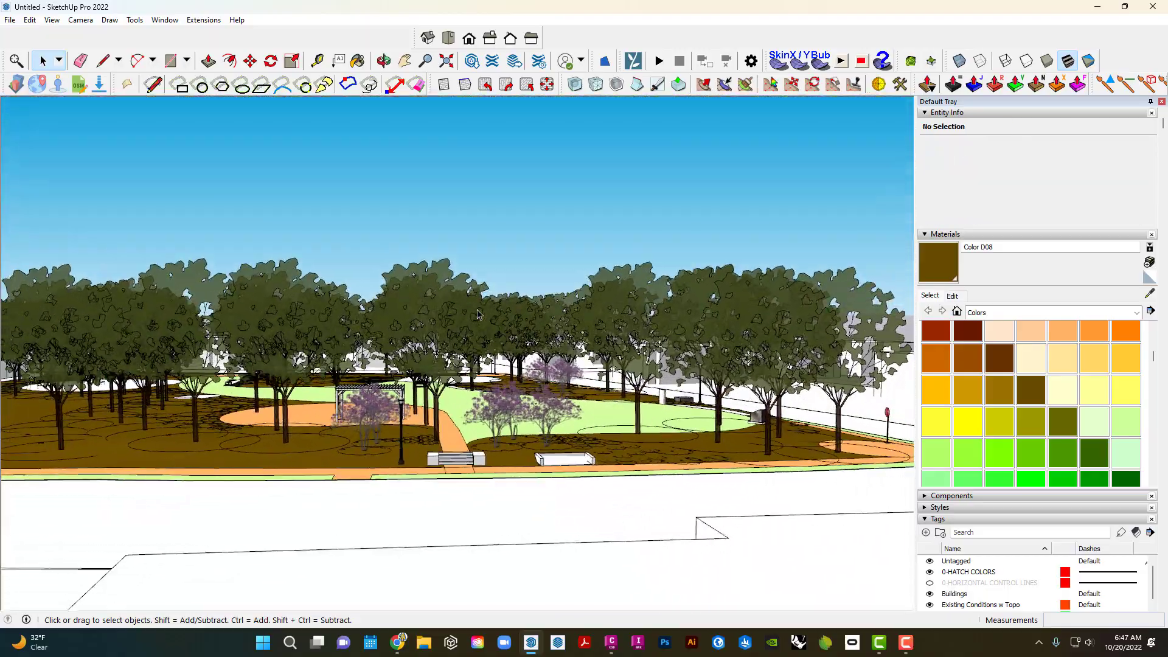
scroll(478, 314, "up", 5)
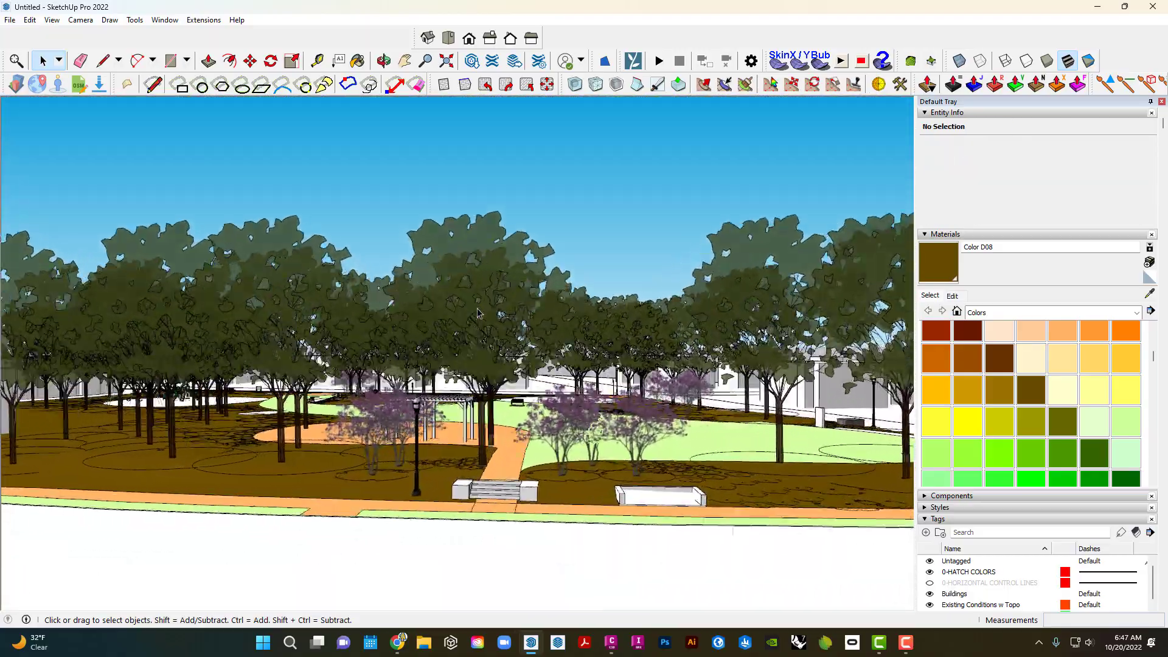
scroll(478, 313, "up", 6)
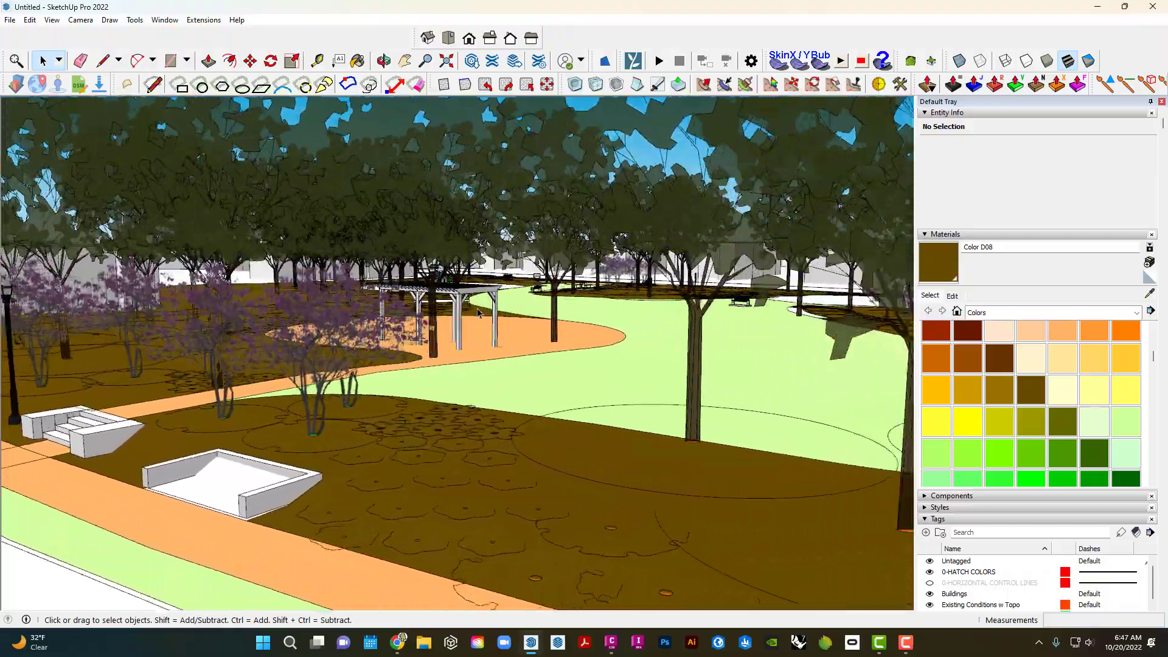
scroll(477, 313, "up", 6)
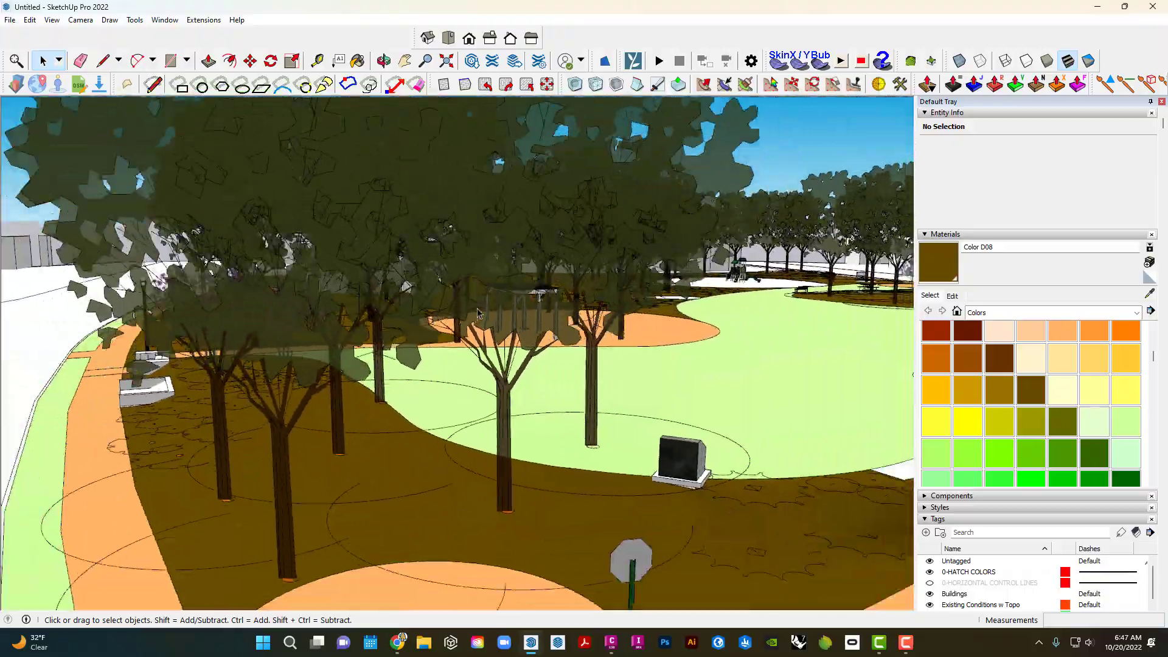
middle_click_drag(477, 314, 390, 338)
scroll(412, 345, "up", 4)
scroll(458, 358, "down", 4)
scroll(414, 328, "up", 2)
scroll(402, 363, "up", 2)
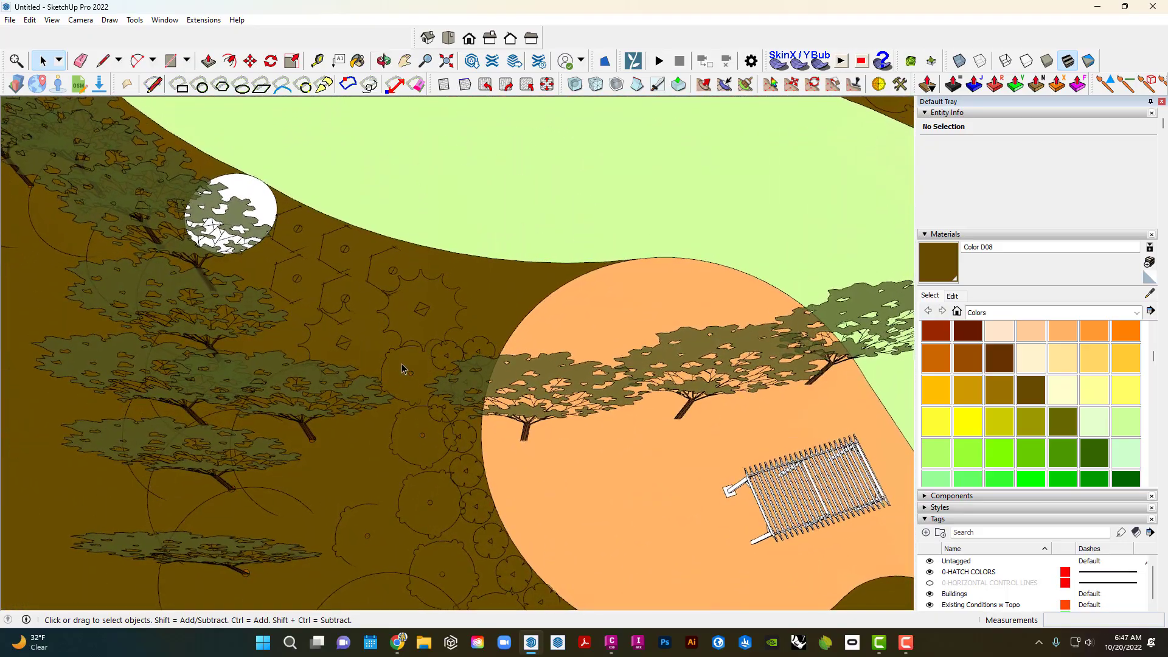
Switch to the 3D Warehouse page in the browser and search the models for arborvitae.
left_click(399, 642)
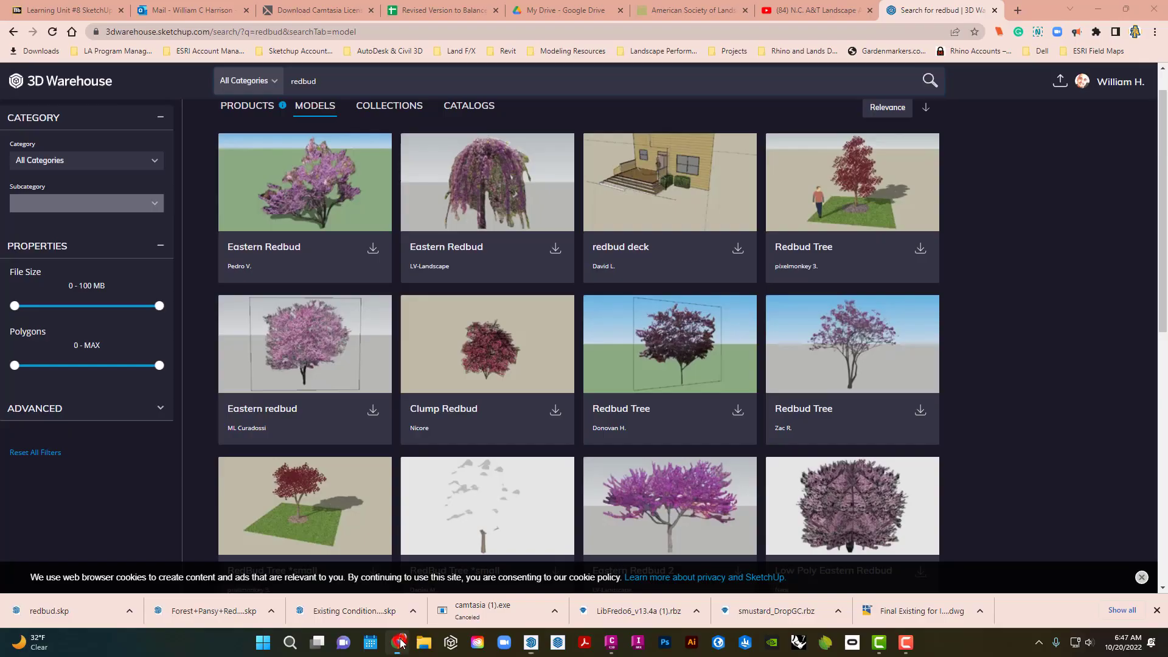
left_click(292, 79)
type("ar")
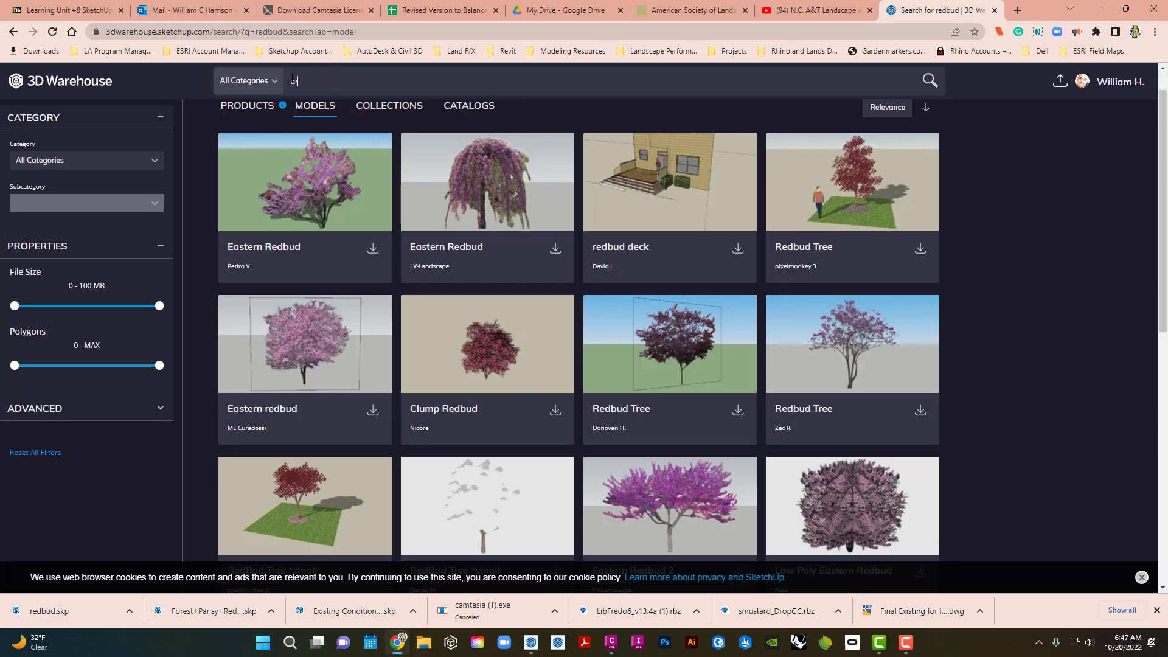
type("v")
key("BackSpace")
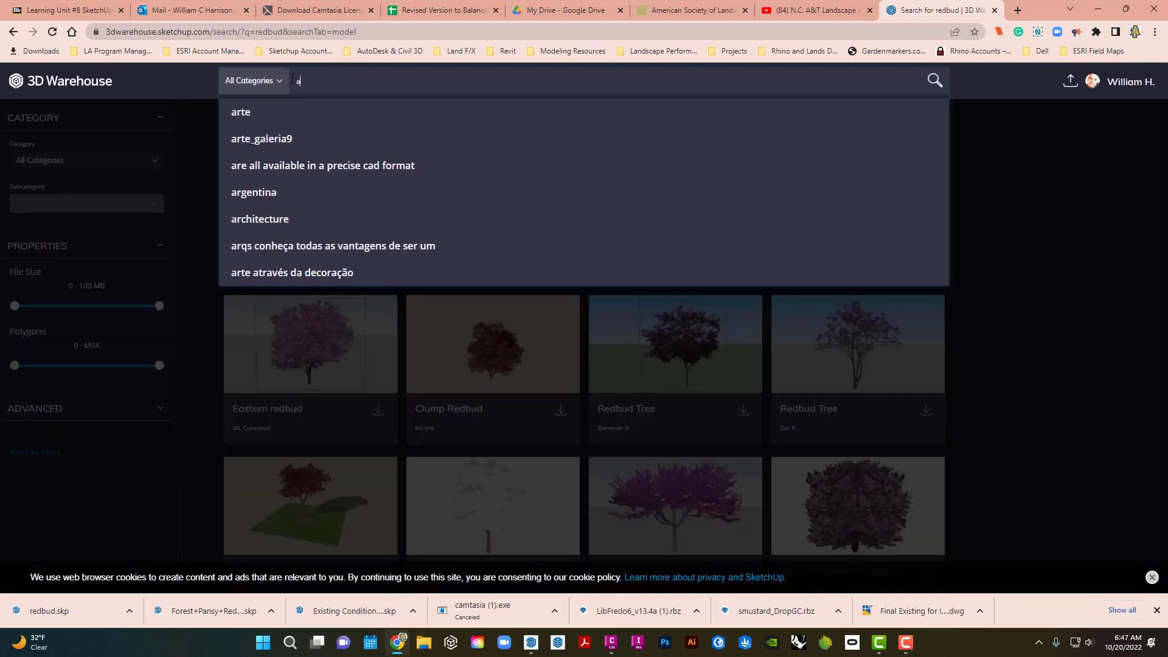
type("rbo")
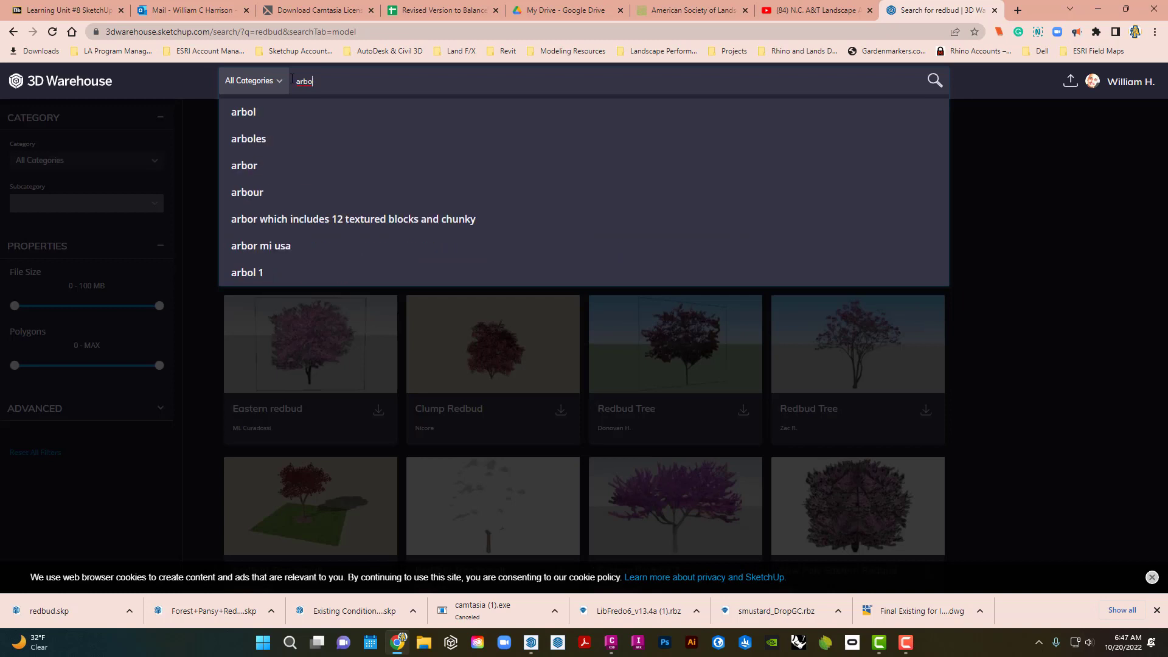
type("rvi")
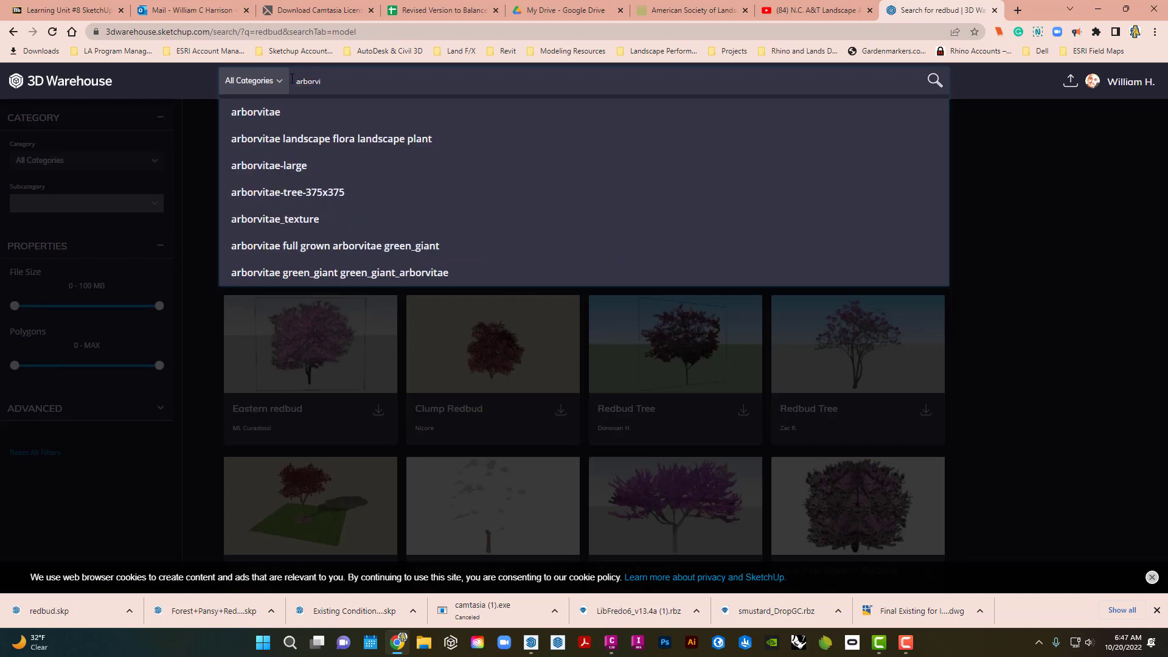
left_click(253, 110)
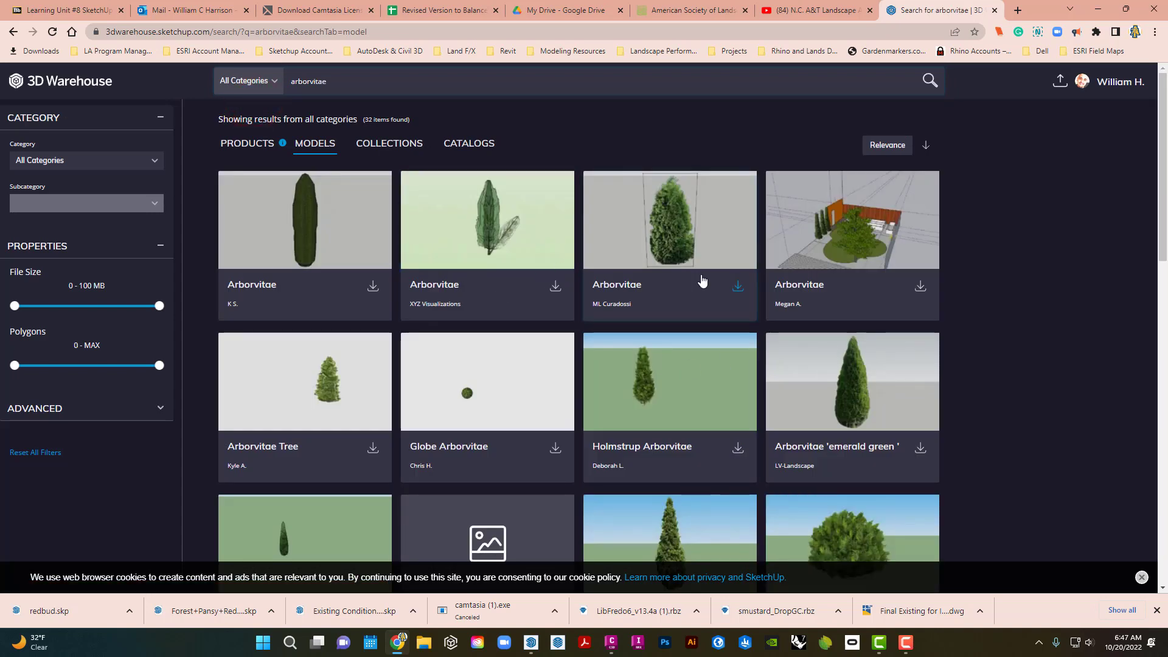
Download the tall Arborvitae model with the outlined frame in its preview and the Thuja occidentalis model as SketchUp files.
left_click(738, 286)
left_click(685, 338)
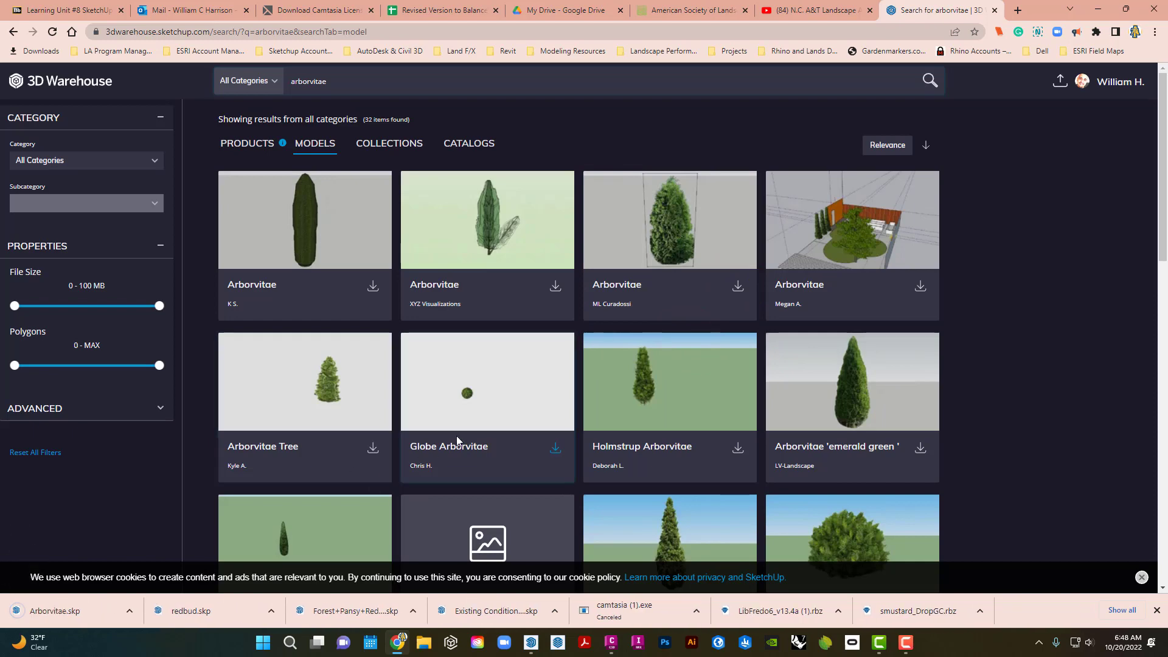
scroll(395, 393, "down", 4)
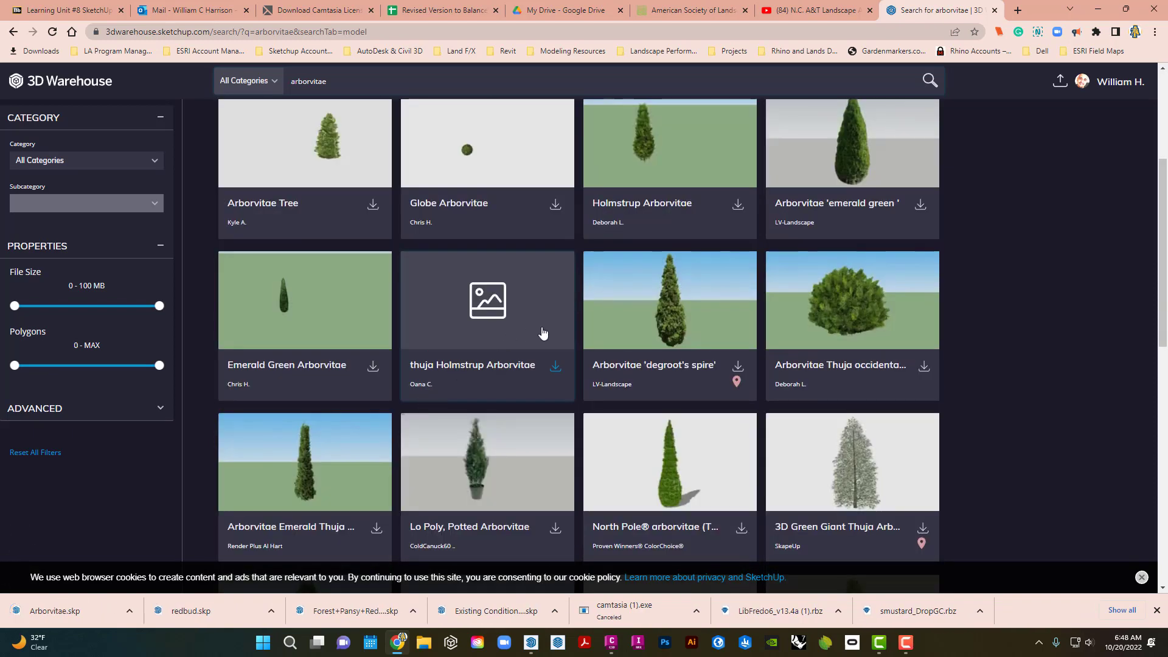
scroll(543, 333, "down", 3)
scroll(543, 332, "down", 4)
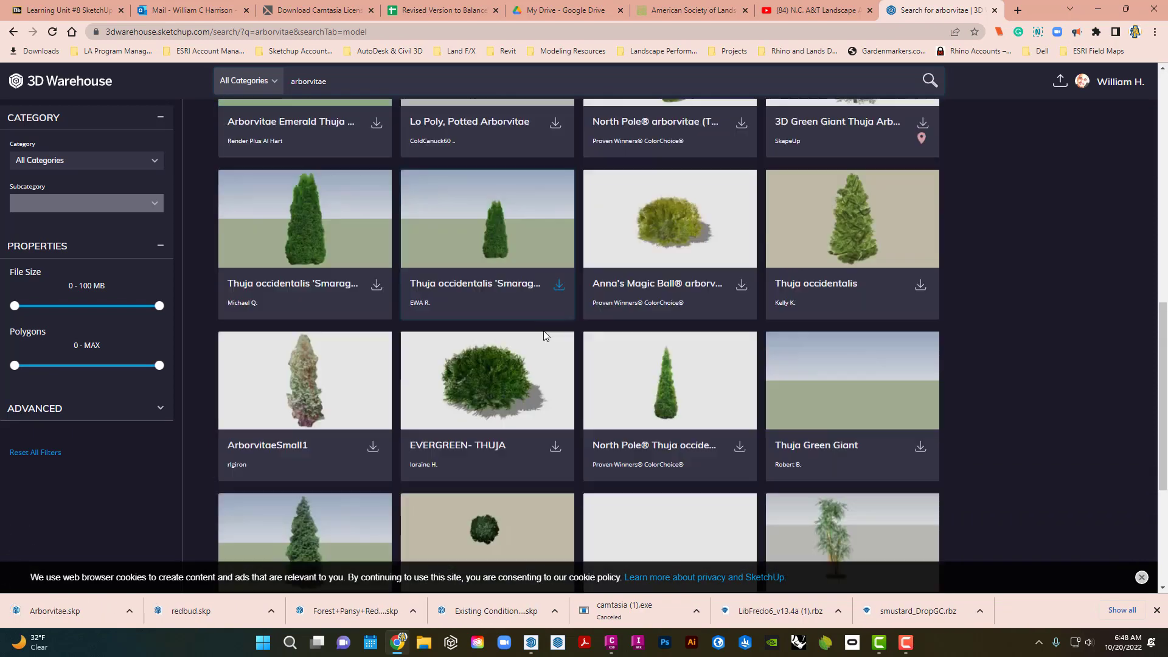
scroll(548, 334, "down", 1)
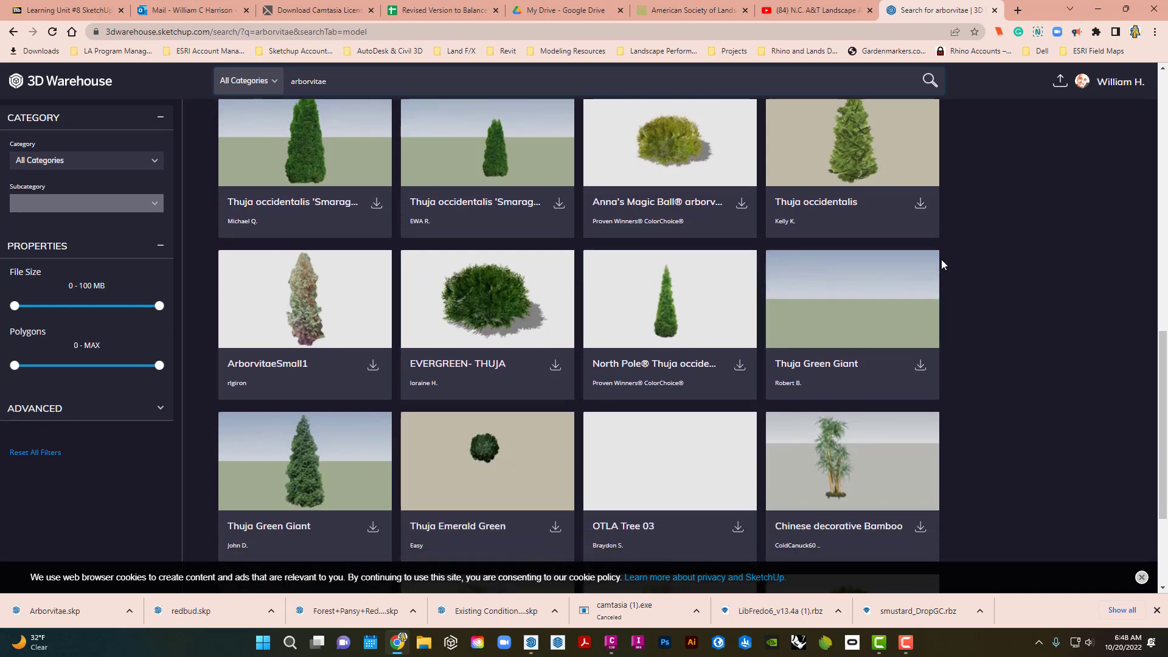
left_click(921, 205)
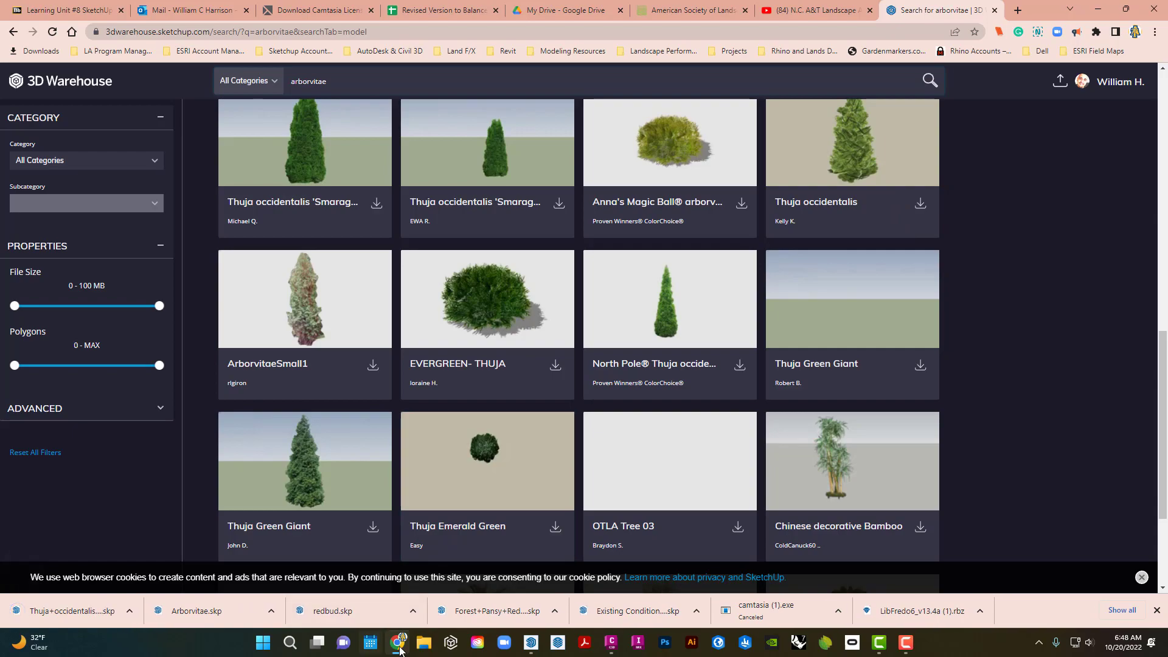
Back in SketchUp, import Thuja+occidentalis+-+arborvitae+LARGE and place it on the Plant 10 tree symbol beside the pergola plaza.
left_click(530, 641)
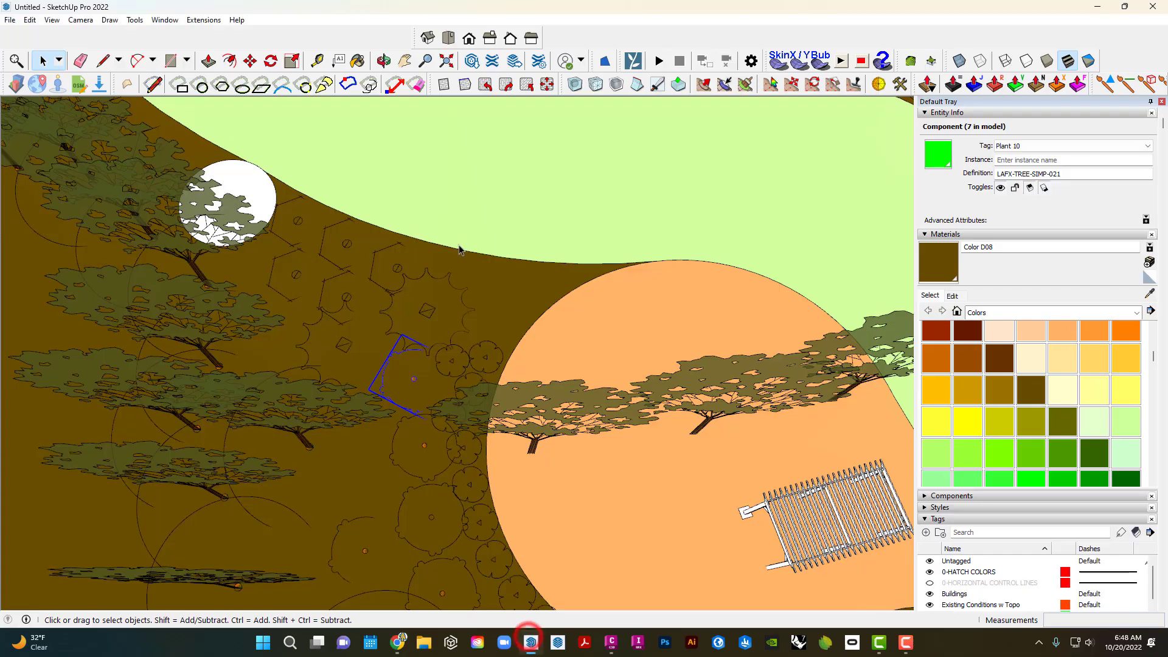
left_click(8, 20)
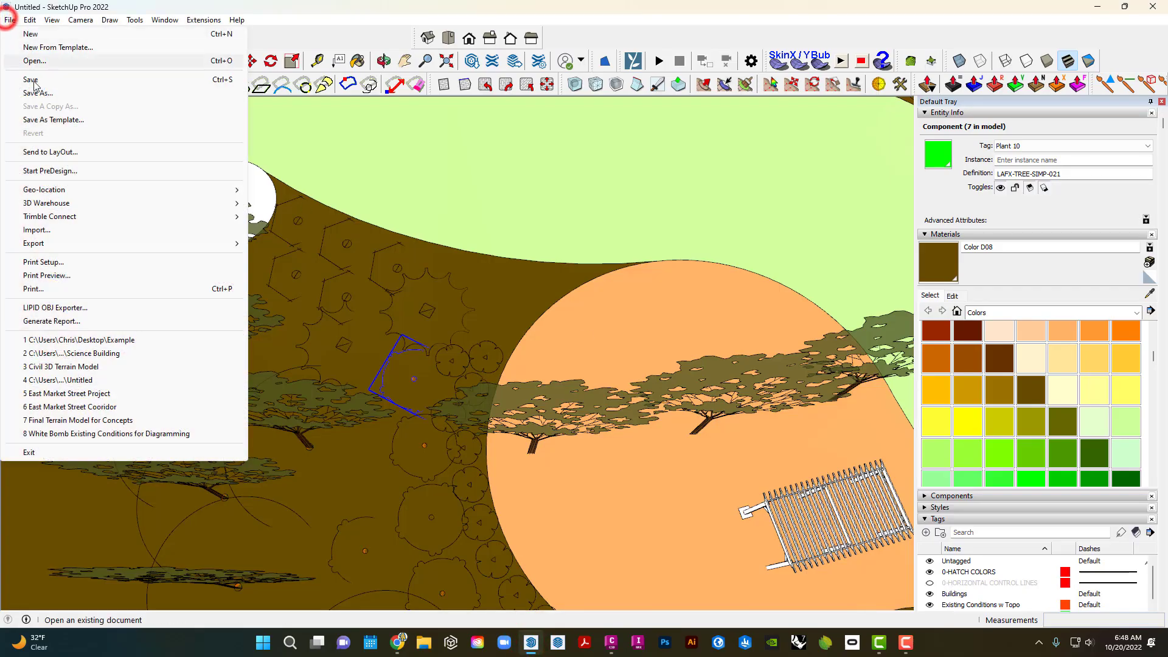
left_click(33, 229)
left_click(587, 275)
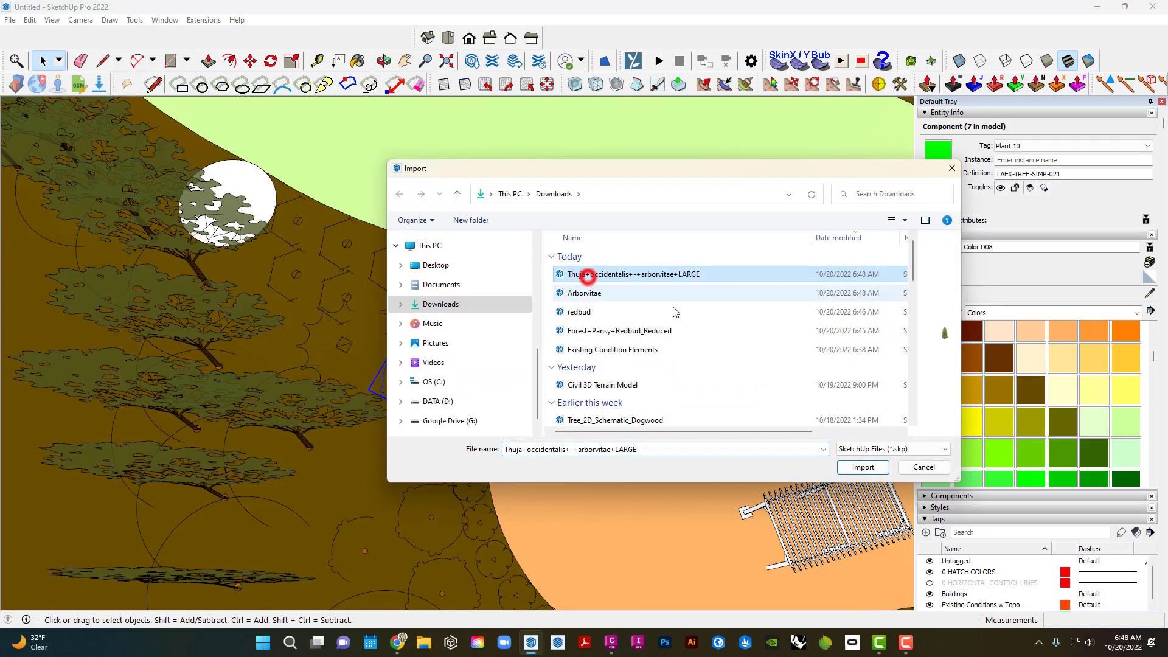
left_click(871, 464)
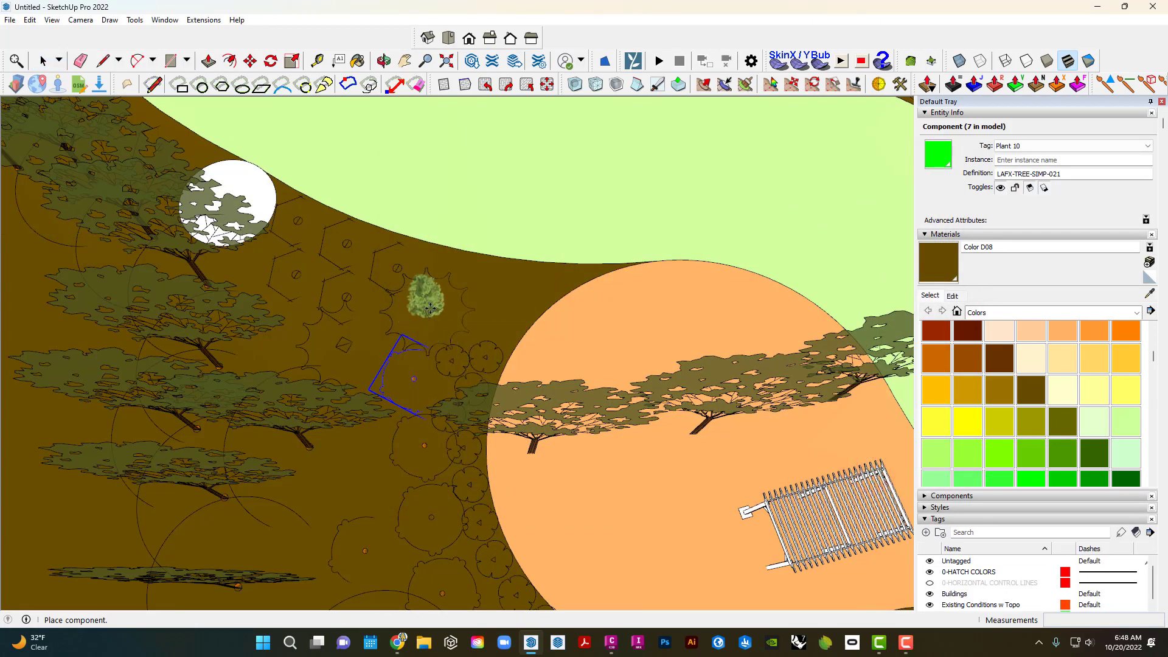
scroll(429, 307, "up", 8)
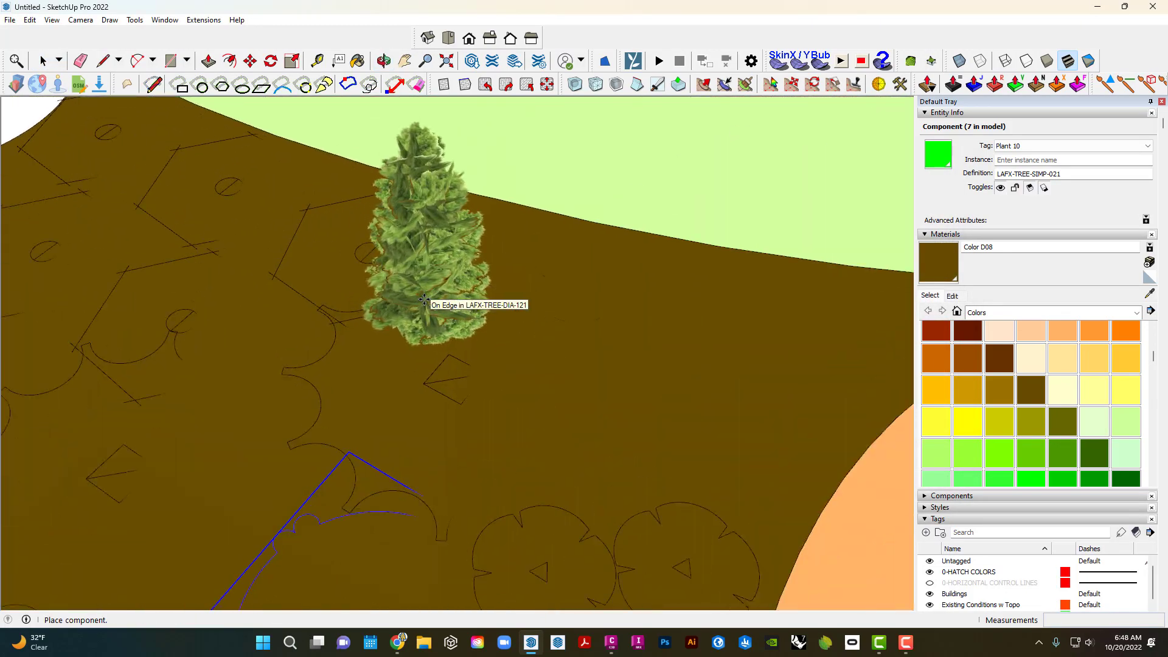
scroll(424, 299, "down", 4)
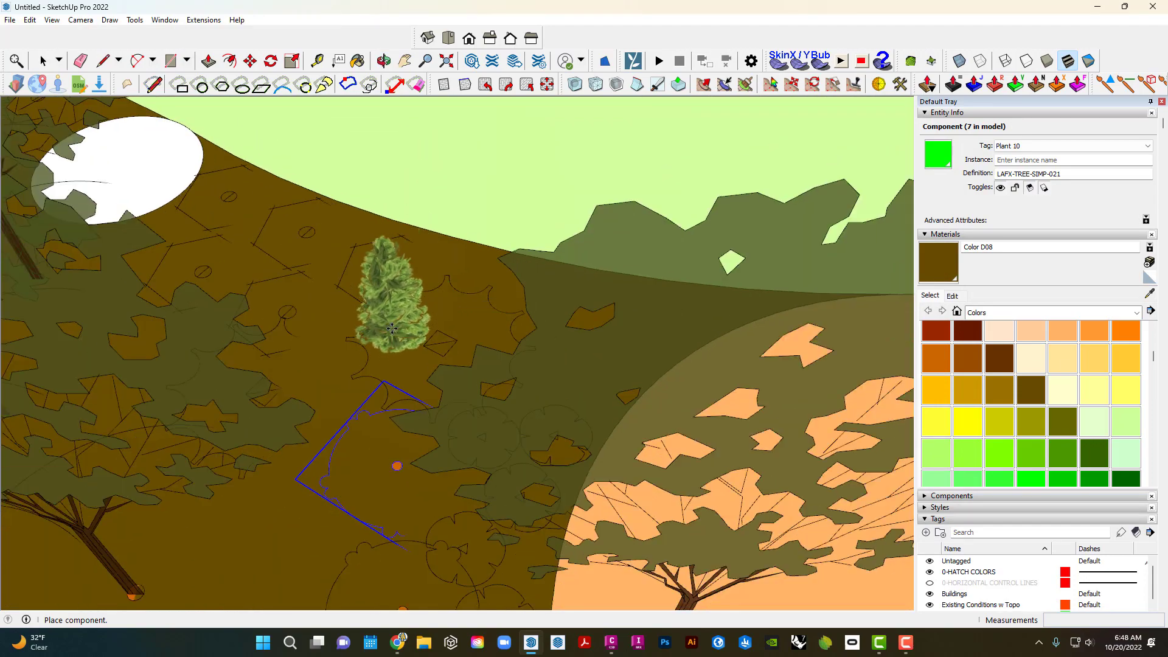
scroll(392, 341, "up", 3)
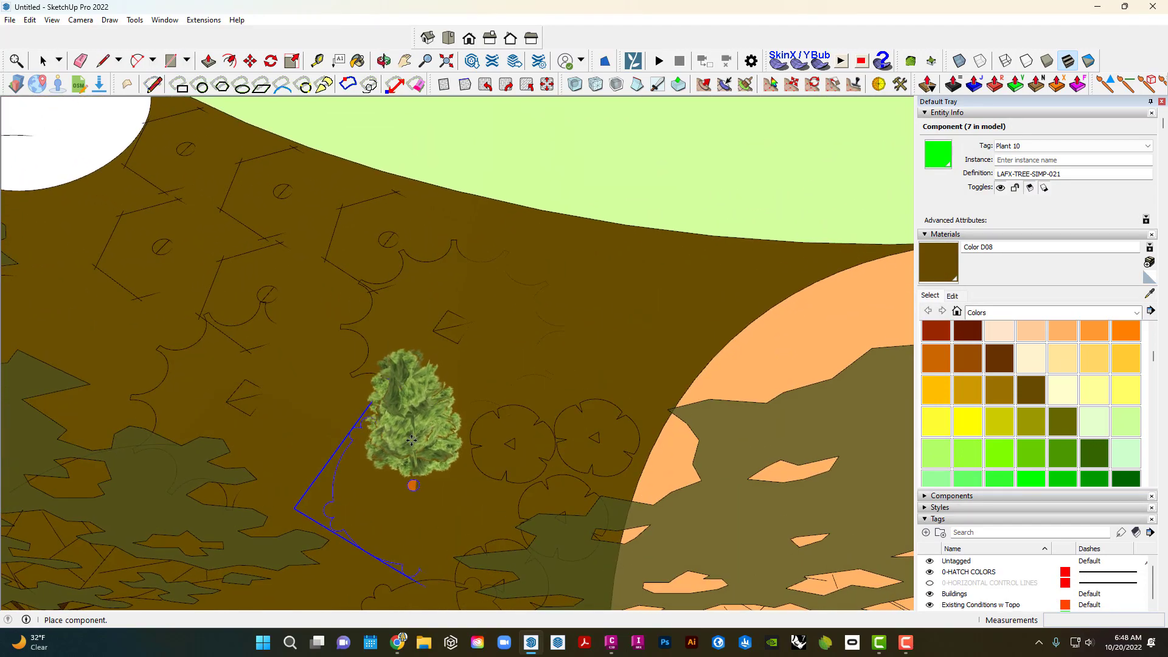
left_click(401, 470)
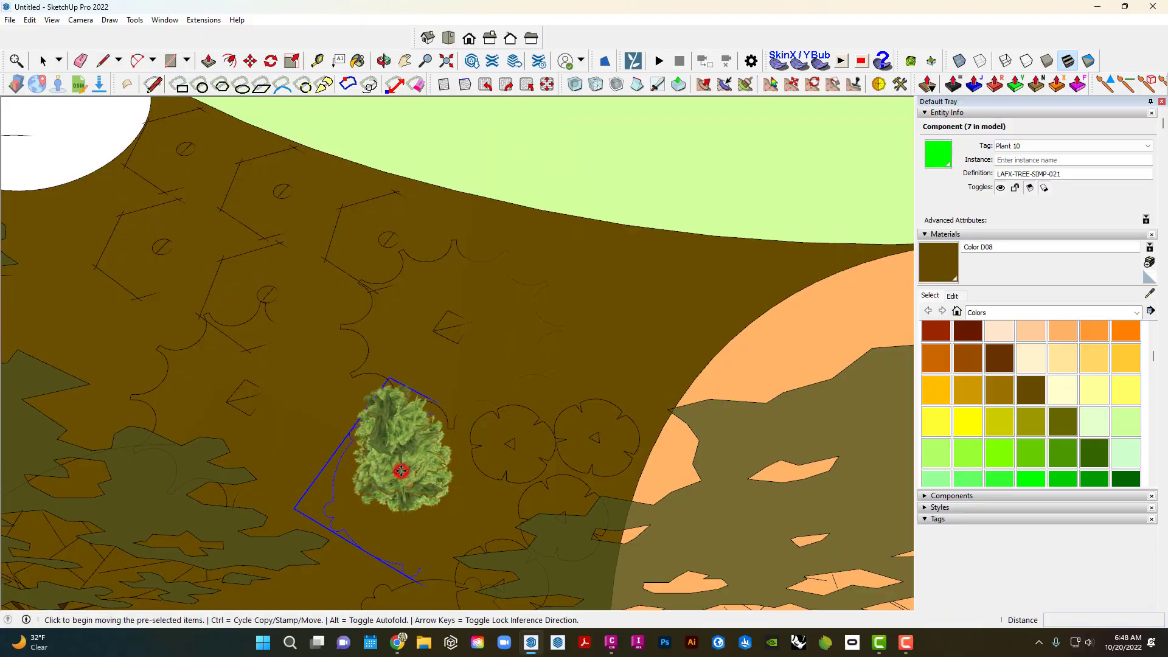
Cut the arborvitae from the larger tree symbol and paste it onto a small shrub symbol along the plaza's curved edge.
middle_click_drag(401, 470, 512, 441)
scroll(427, 455, "down", 10)
scroll(511, 441, "up", 4)
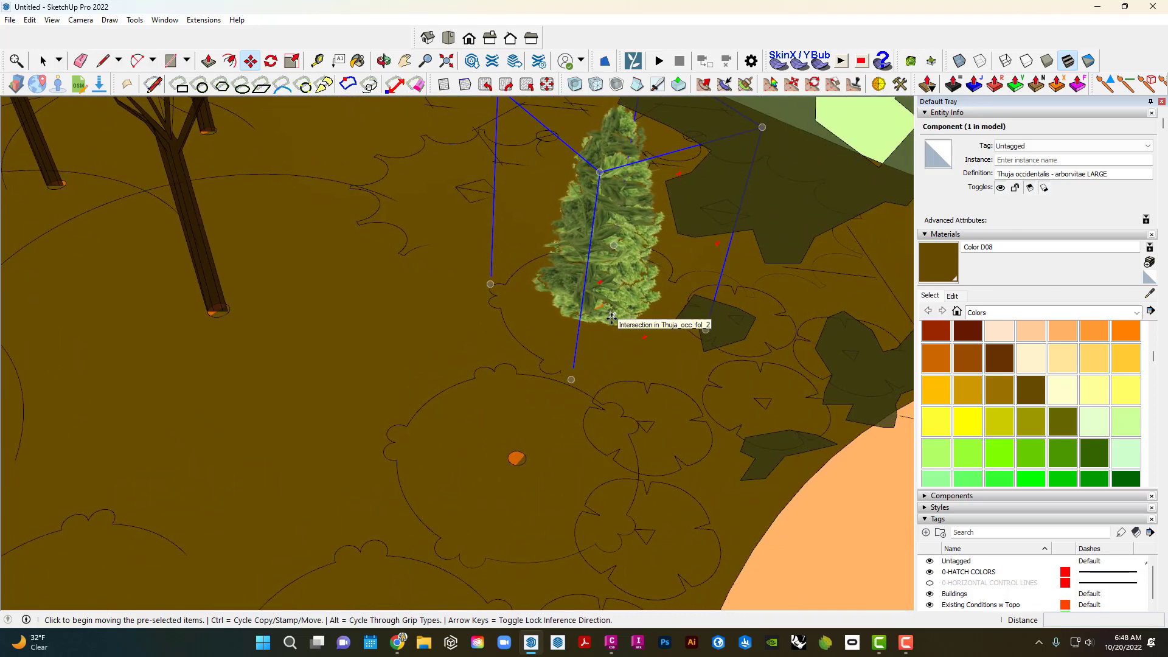
key("Delete")
key("space")
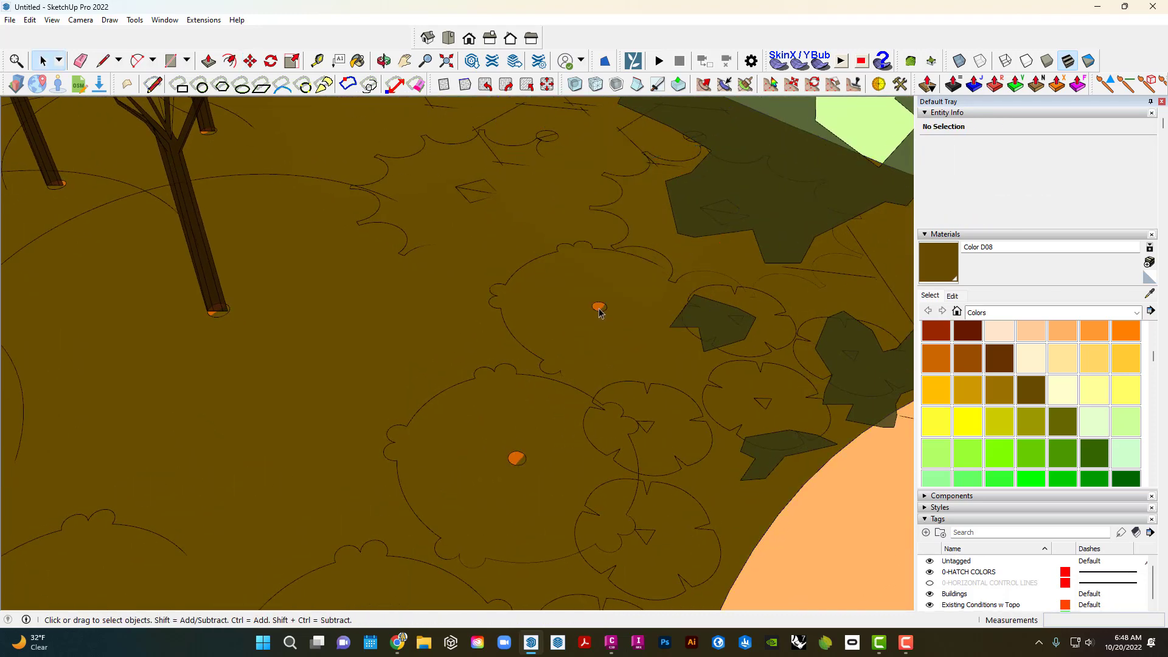
scroll(599, 323, "down", 10)
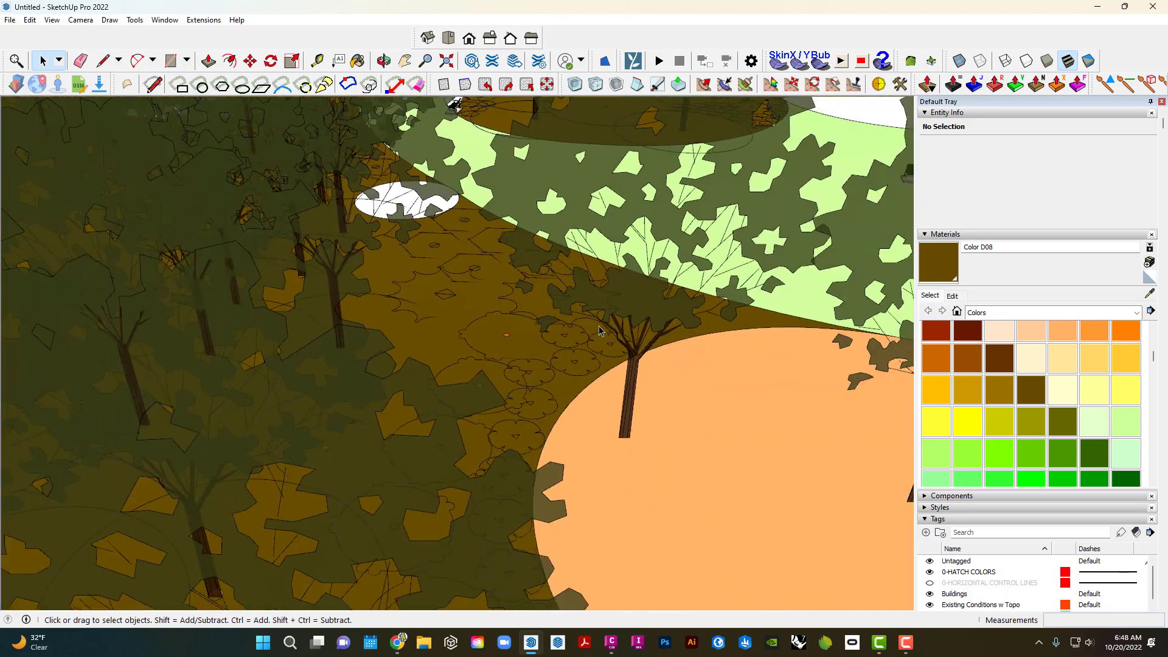
scroll(494, 357, "up", 5)
scroll(493, 360, "up", 1)
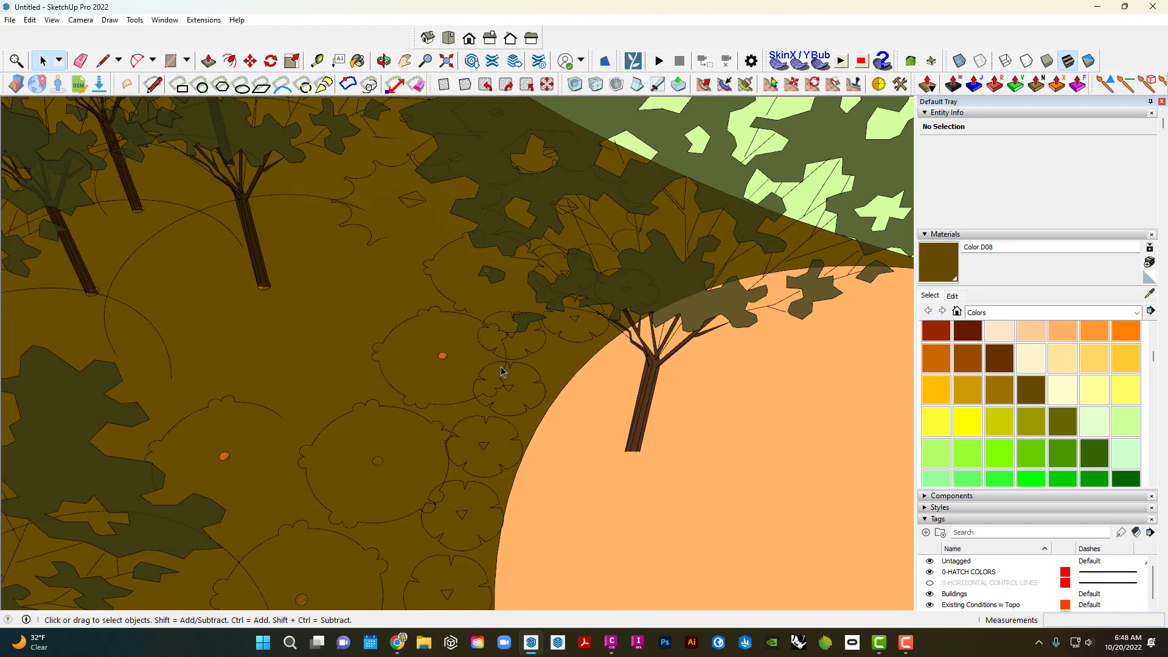
key("ctrl+v")
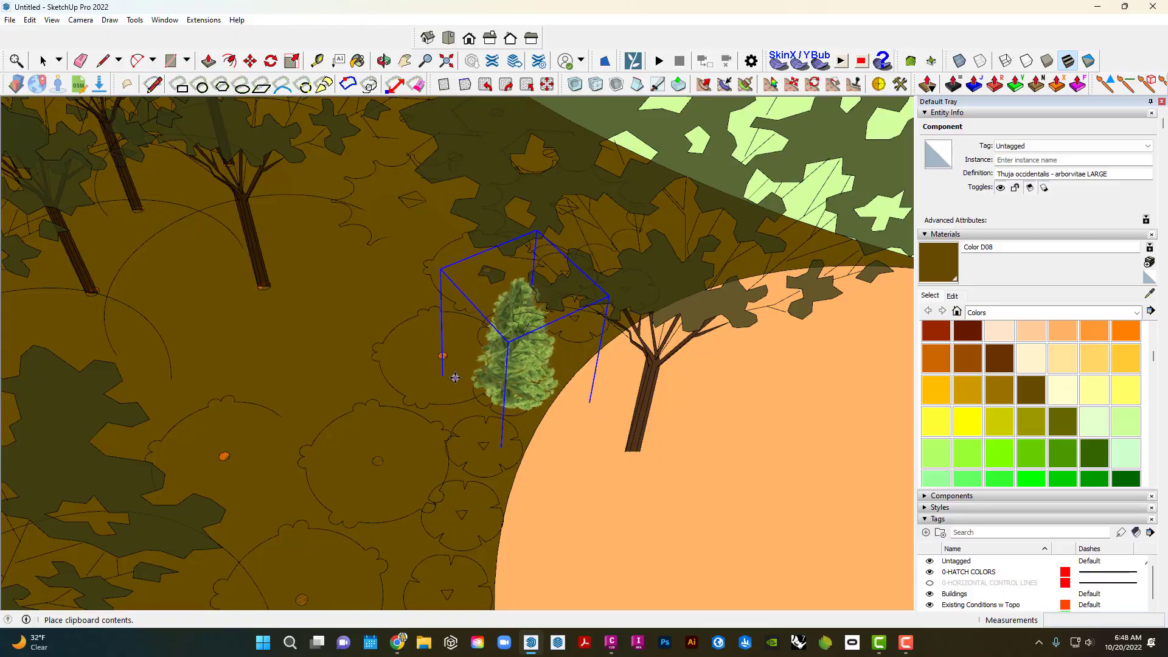
left_click(453, 378)
Cut the arborvitae, paste it in place inside the small shrub symbol component beneath it and close the component.
scroll(450, 374, "down", 8)
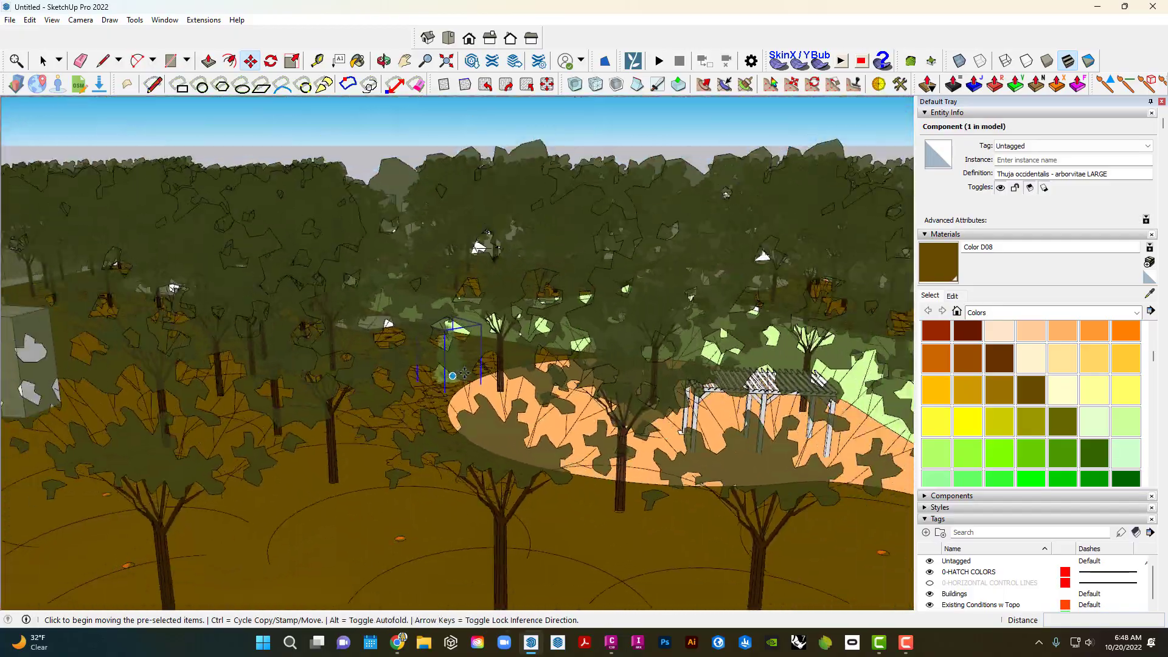
scroll(462, 372, "up", 8)
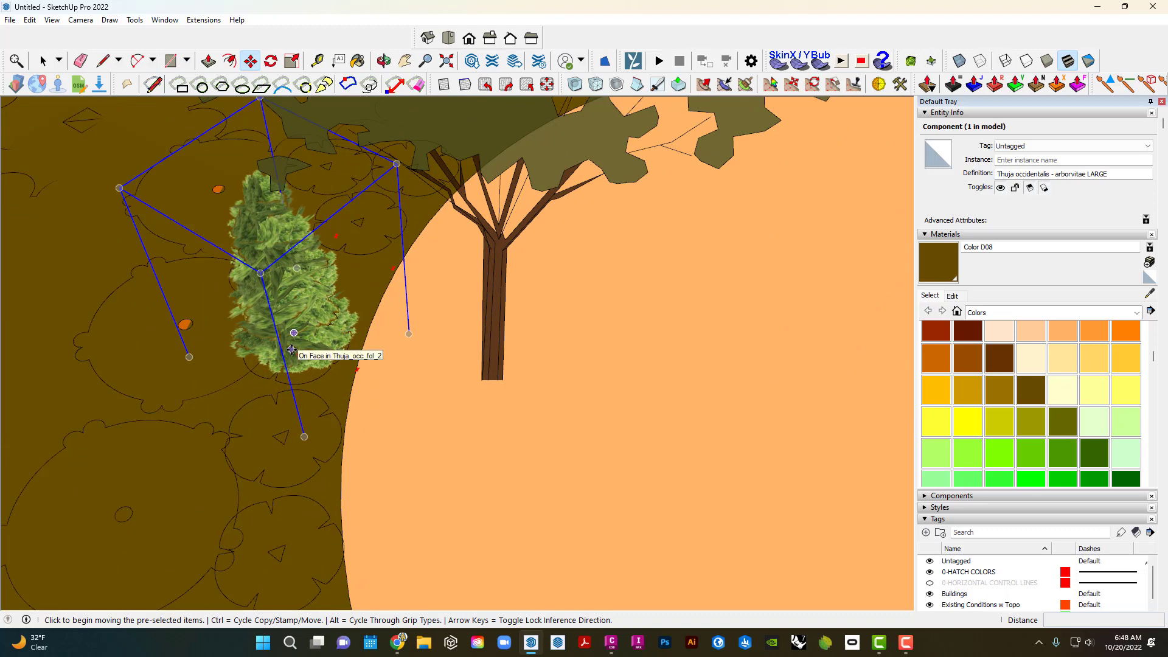
key("ctrl+x")
key("space")
double_click(299, 346)
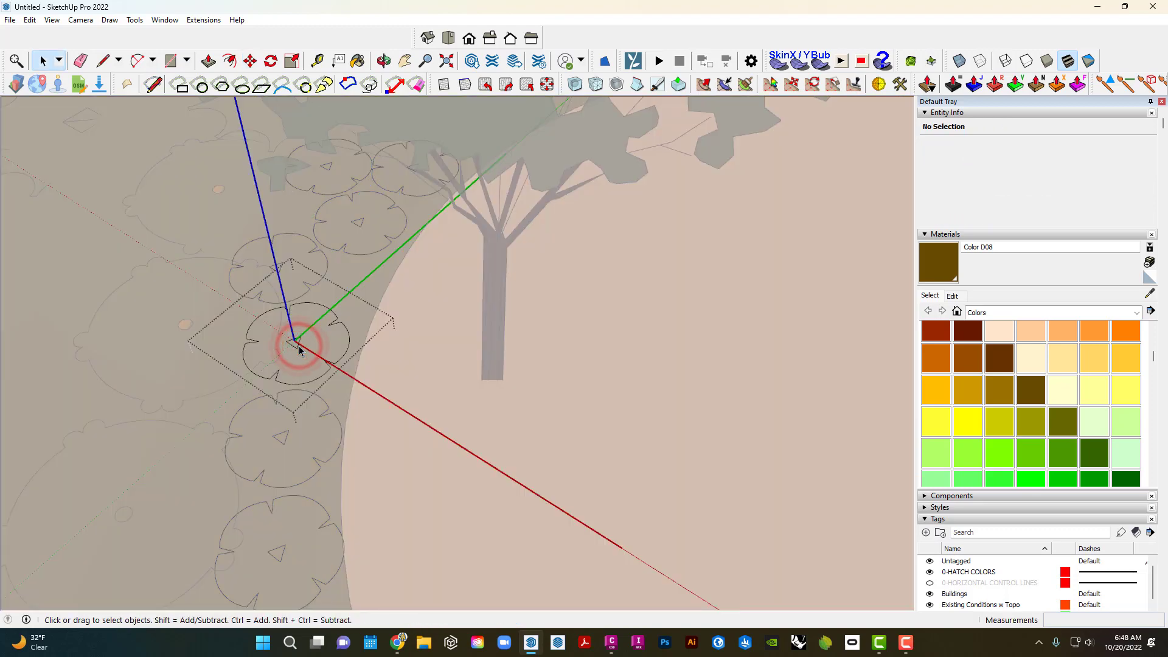
key("ctrl+v")
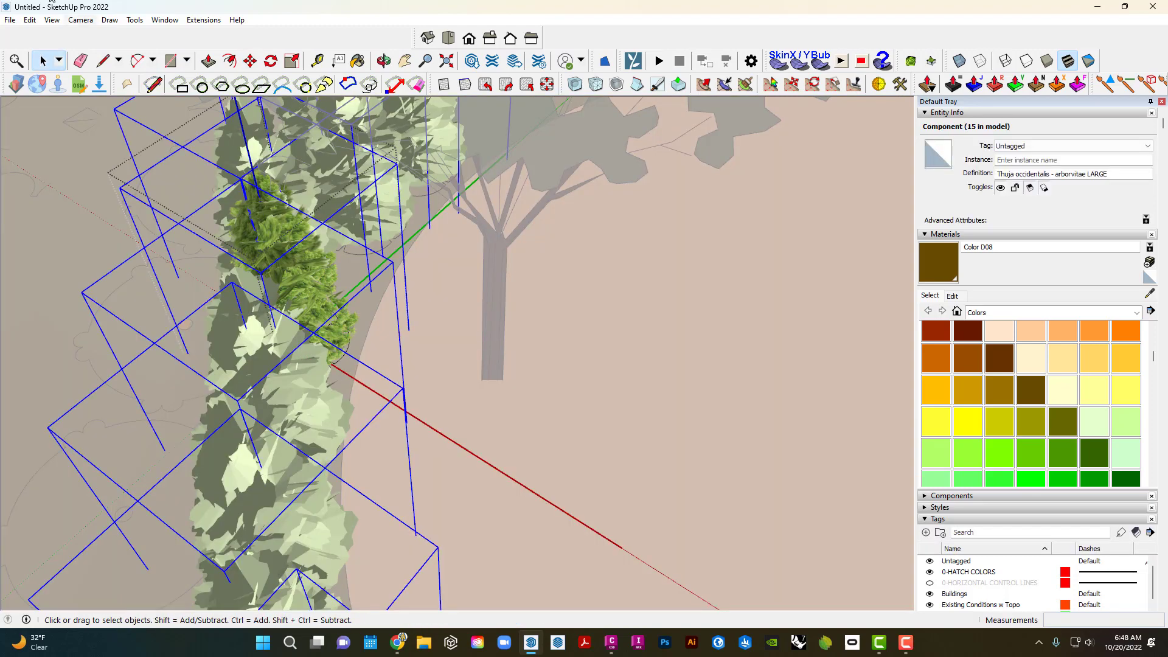
left_click(30, 20)
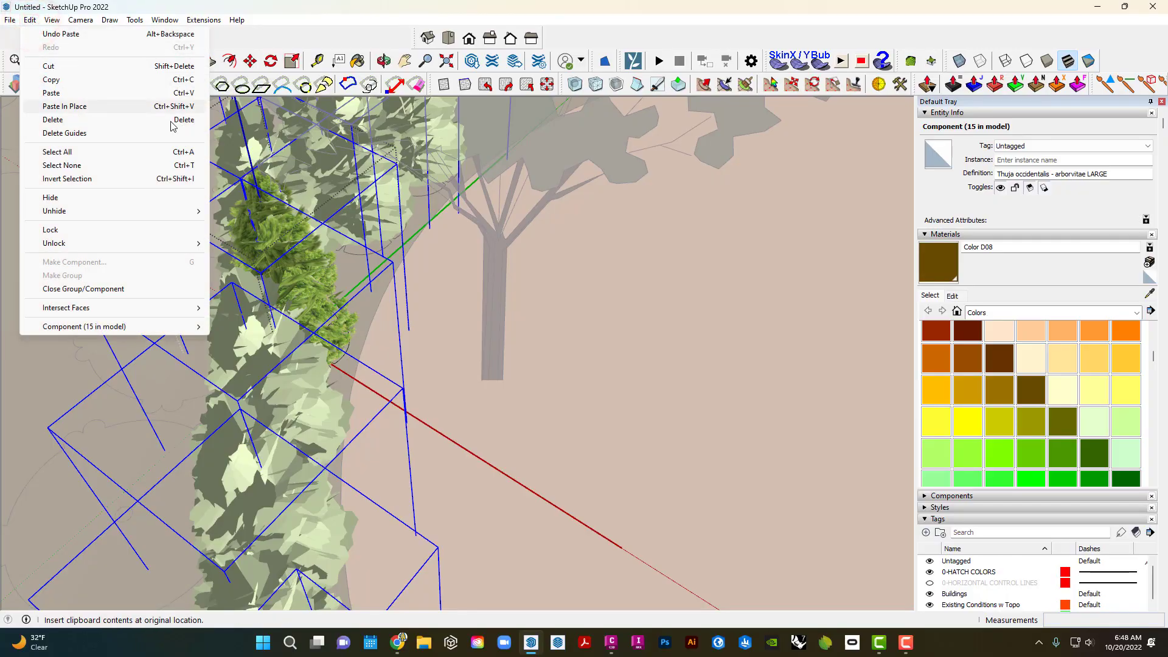
left_click(507, 338)
left_click(558, 369)
Collapse the materials section and turn on the V-TOPO-CONT tag to show the contour lines above the whole site.
scroll(528, 348, "down", 3)
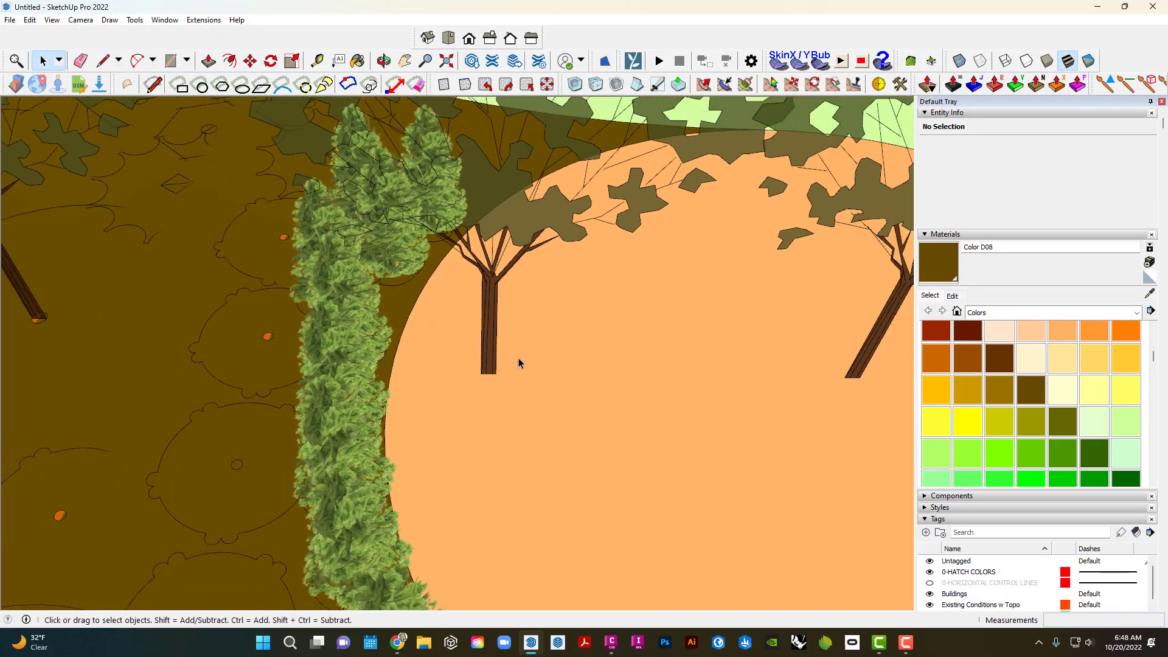
scroll(518, 364, "down", 10)
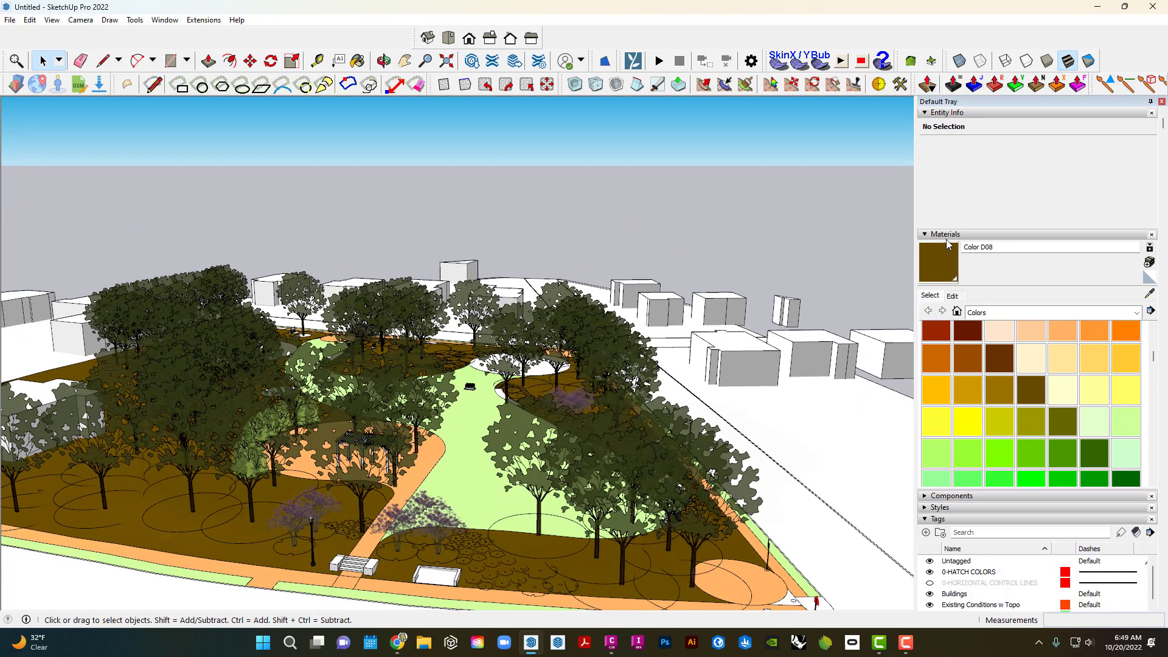
left_click(946, 235)
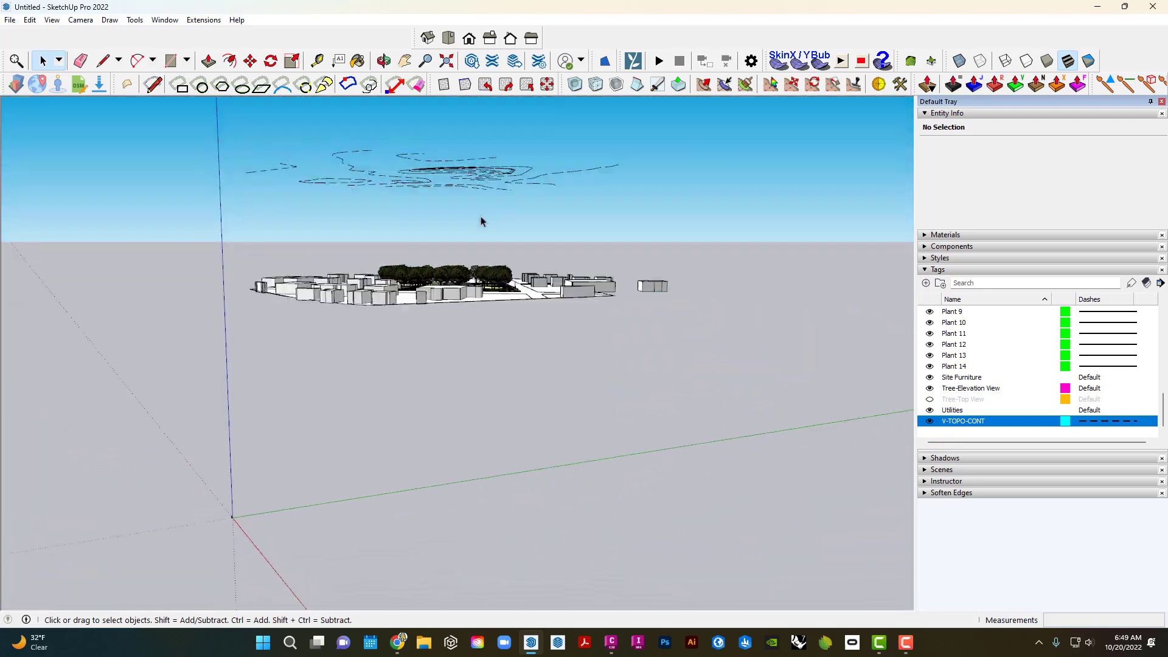
left_click_drag(765, 384, 306, 249)
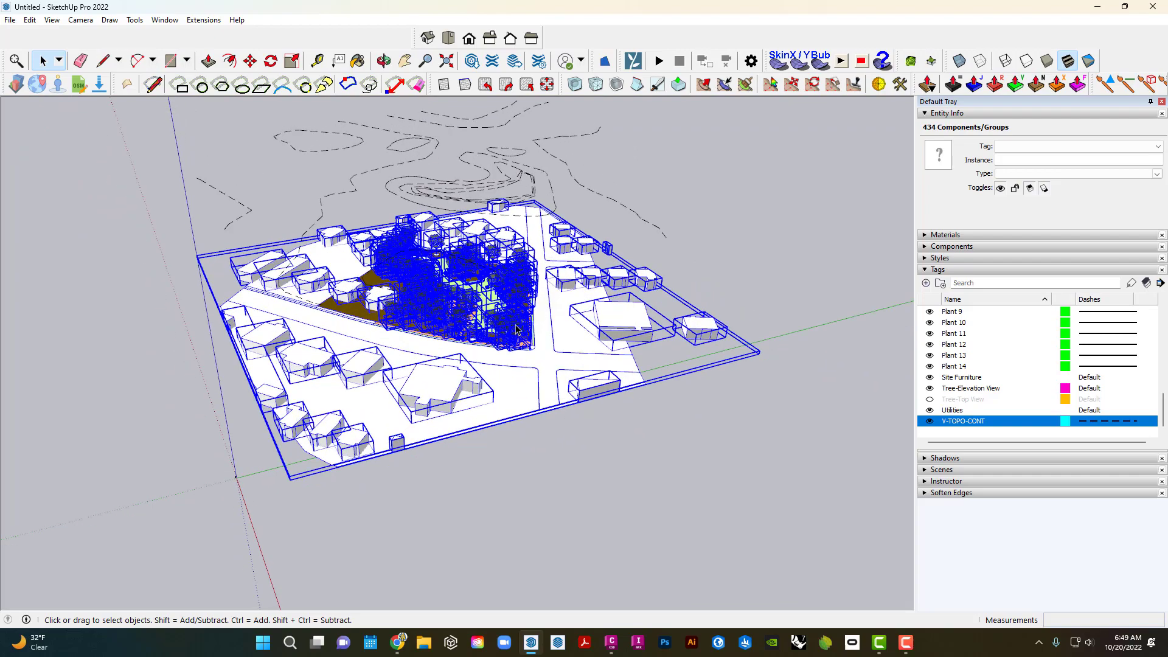
key("m")
left_click(563, 334)
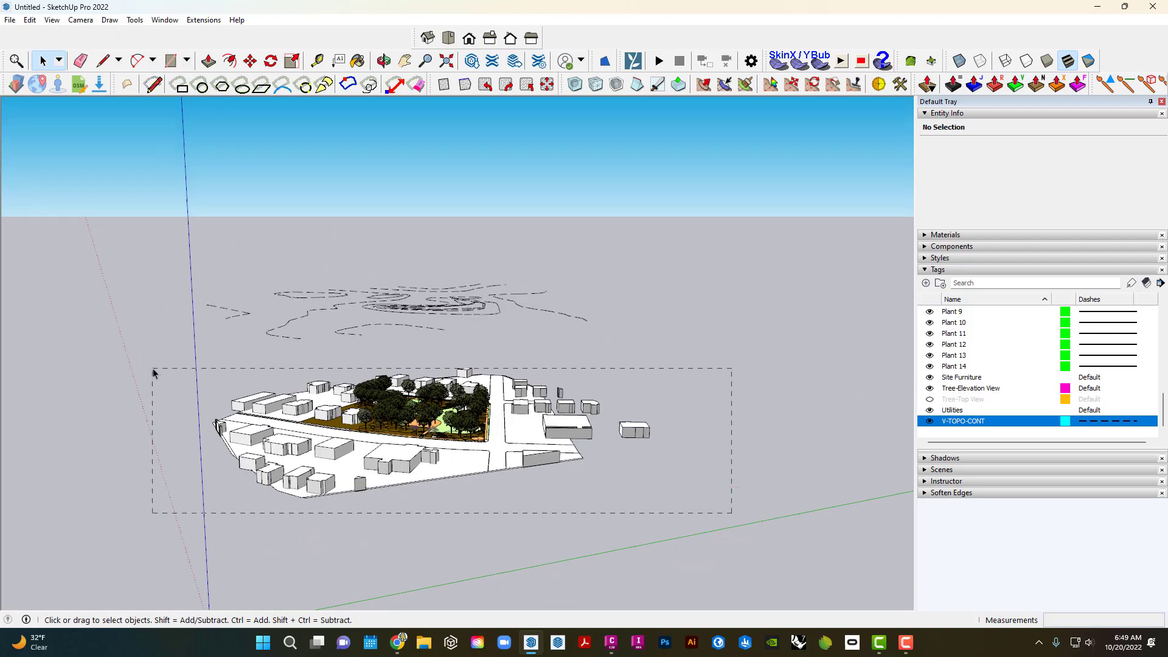
Select the whole site model without the contour lines and move it straight up about 223 feet to the level of the contours.
left_click_drag(153, 373, 153, 373)
key("m")
scroll(462, 422, "up", 6)
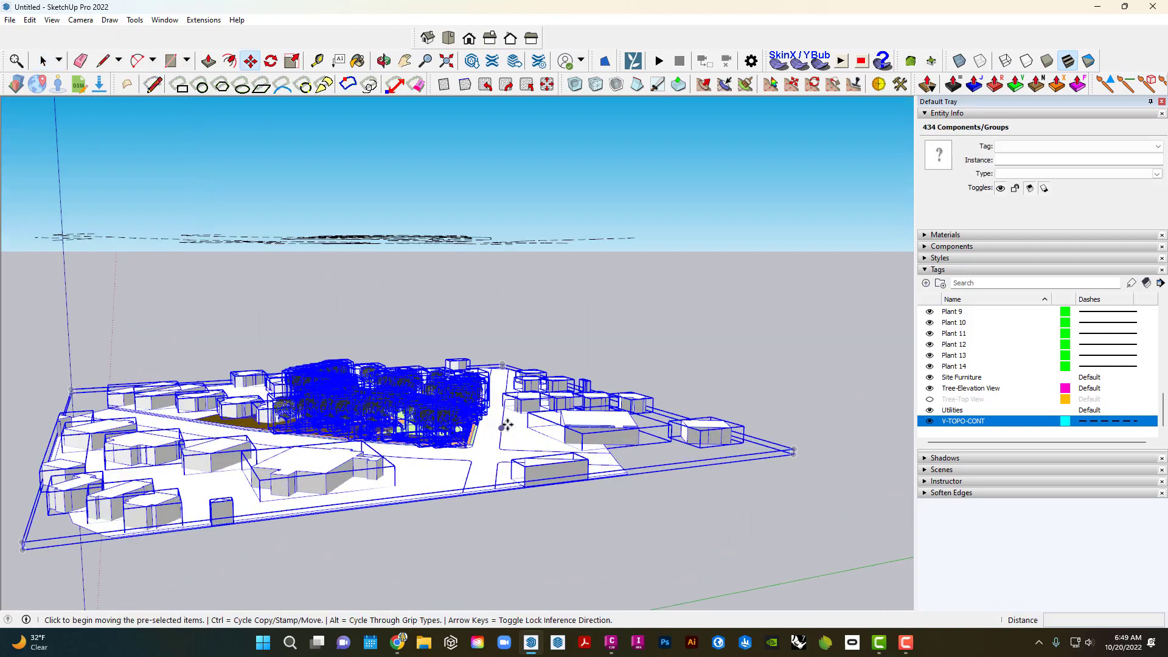
middle_click_drag(461, 423, 478, 421)
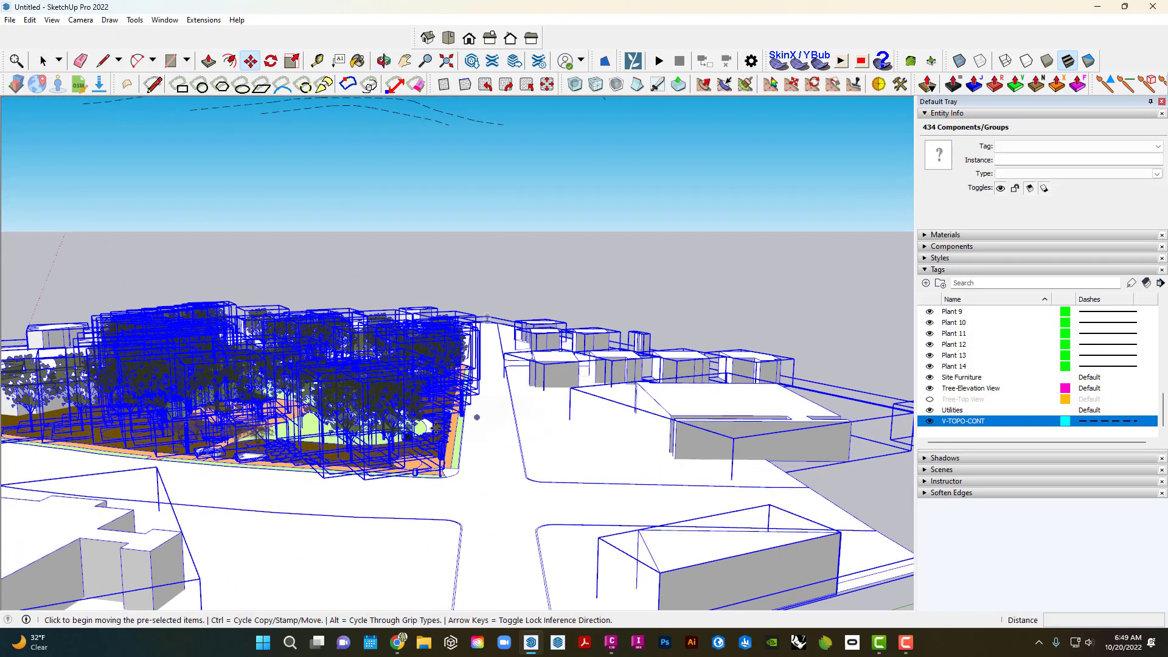
scroll(217, 453, "up", 6)
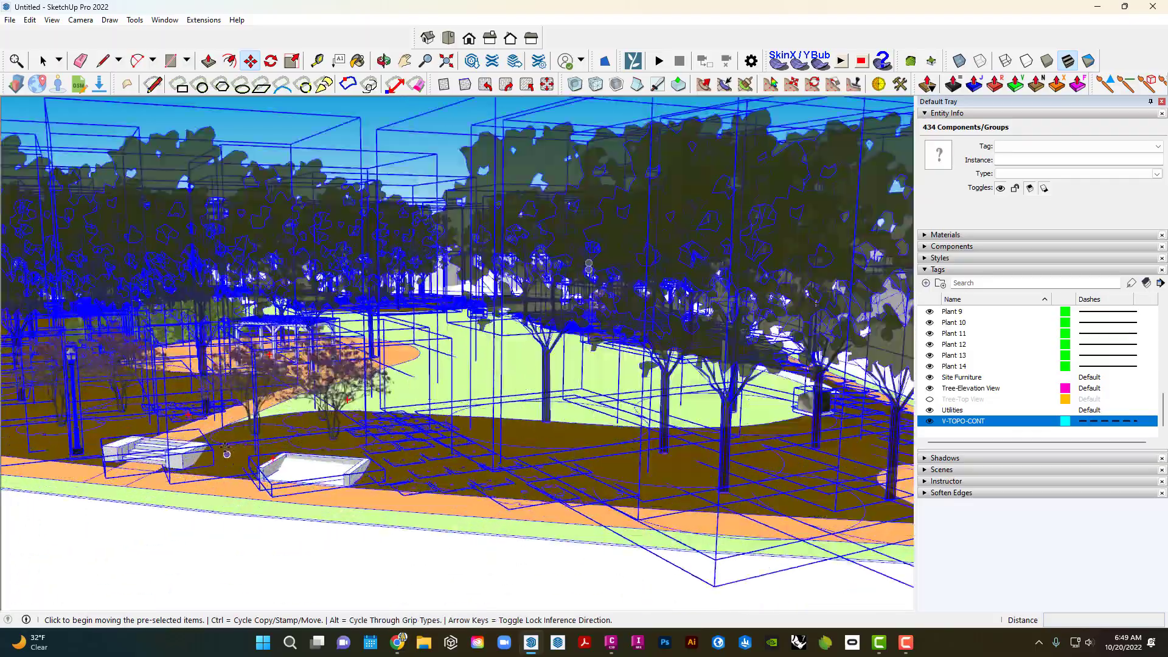
left_click(210, 442)
scroll(210, 442, "down", 10)
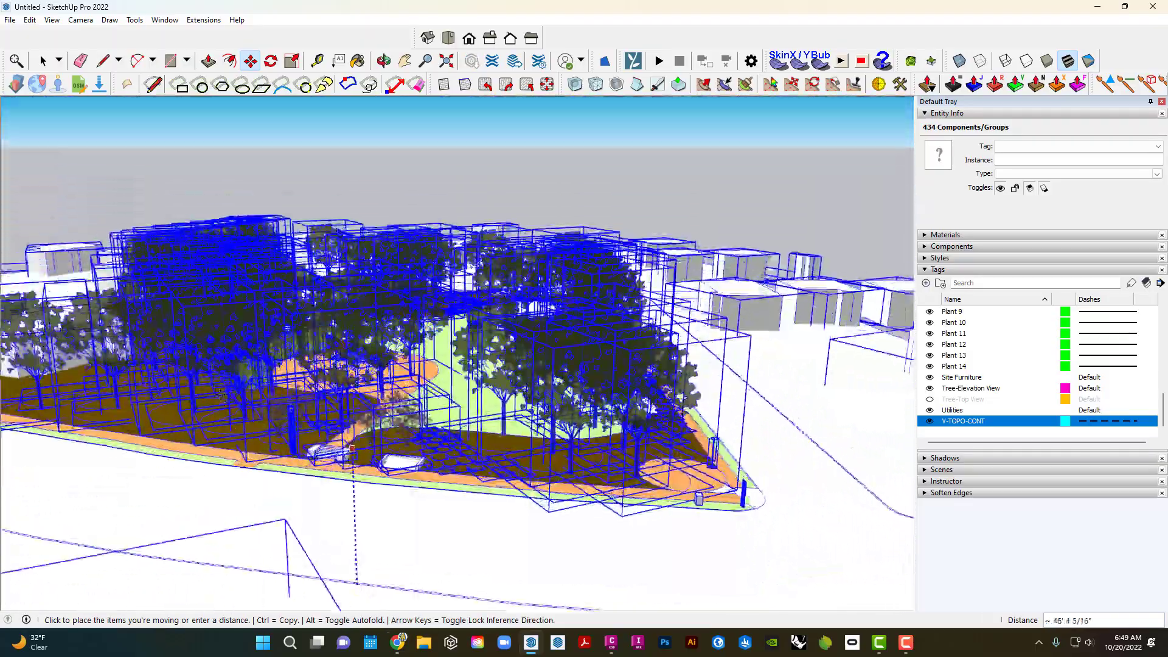
middle_click_drag(220, 394, 395, 569)
scroll(263, 421, "down", 10)
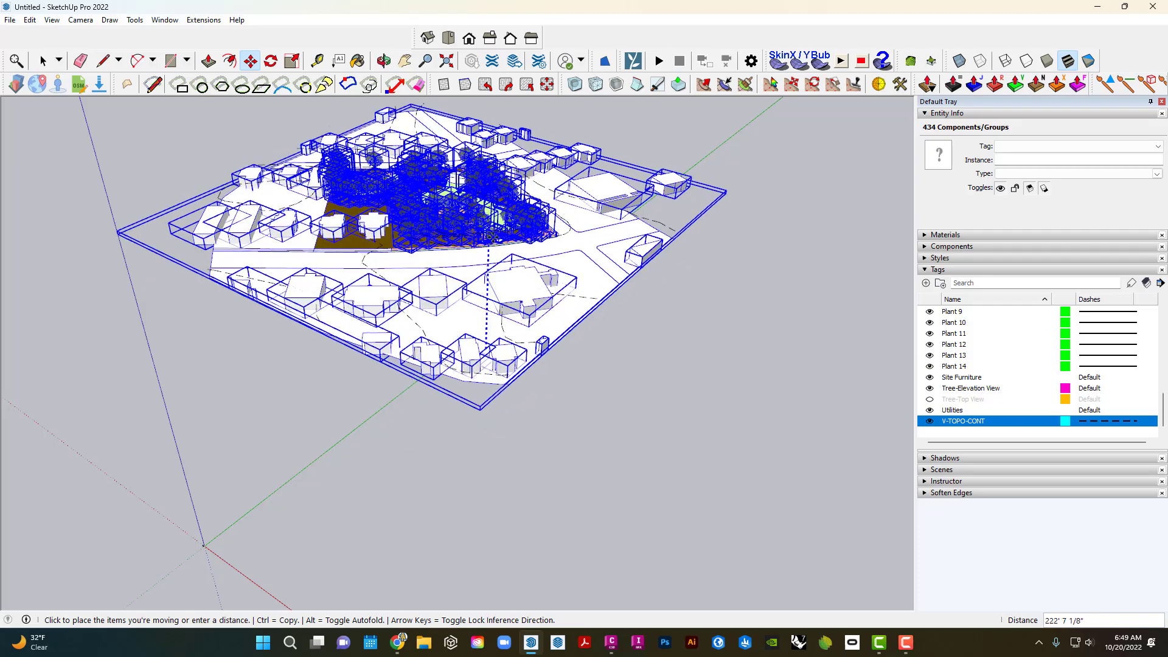
scroll(487, 233, "up", 8)
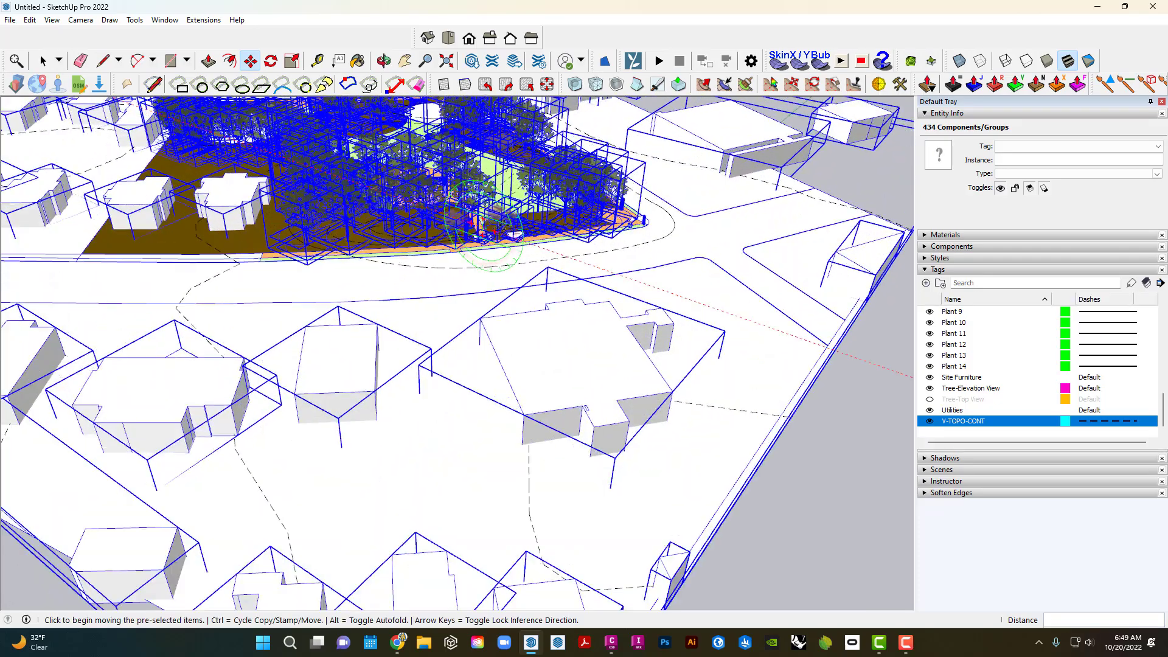
Raise the selected site vertically by about 11 inches, taking the seat wall's corner beside the planting bed as the base point.
scroll(525, 226, "up", 4)
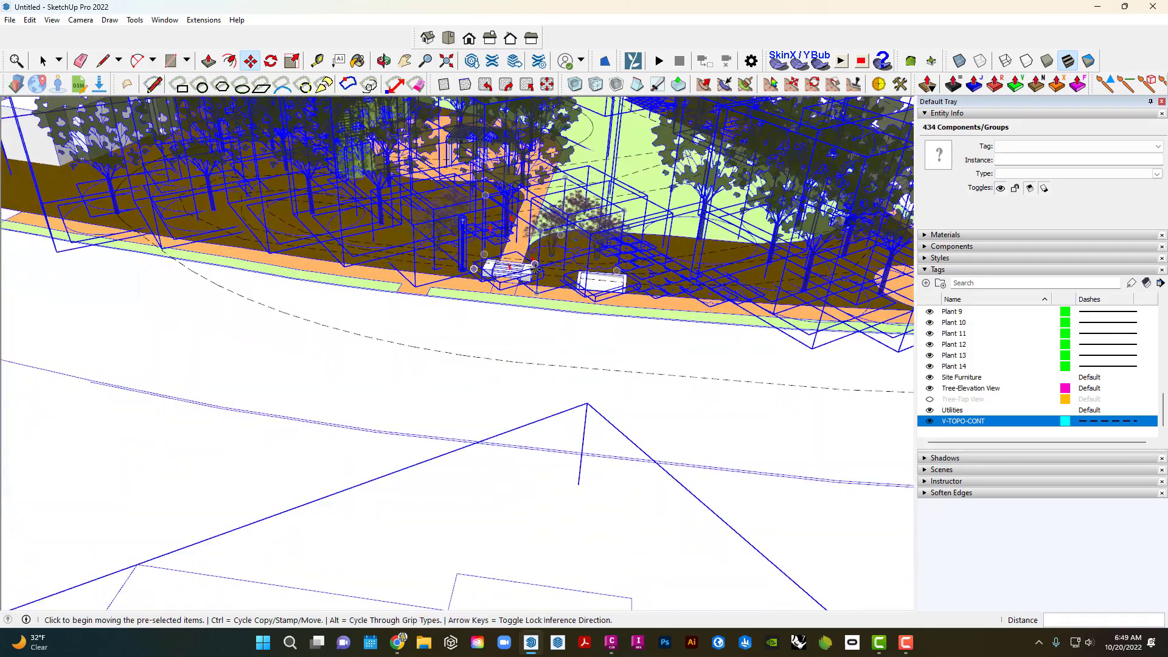
middle_click_drag(540, 264, 583, 271)
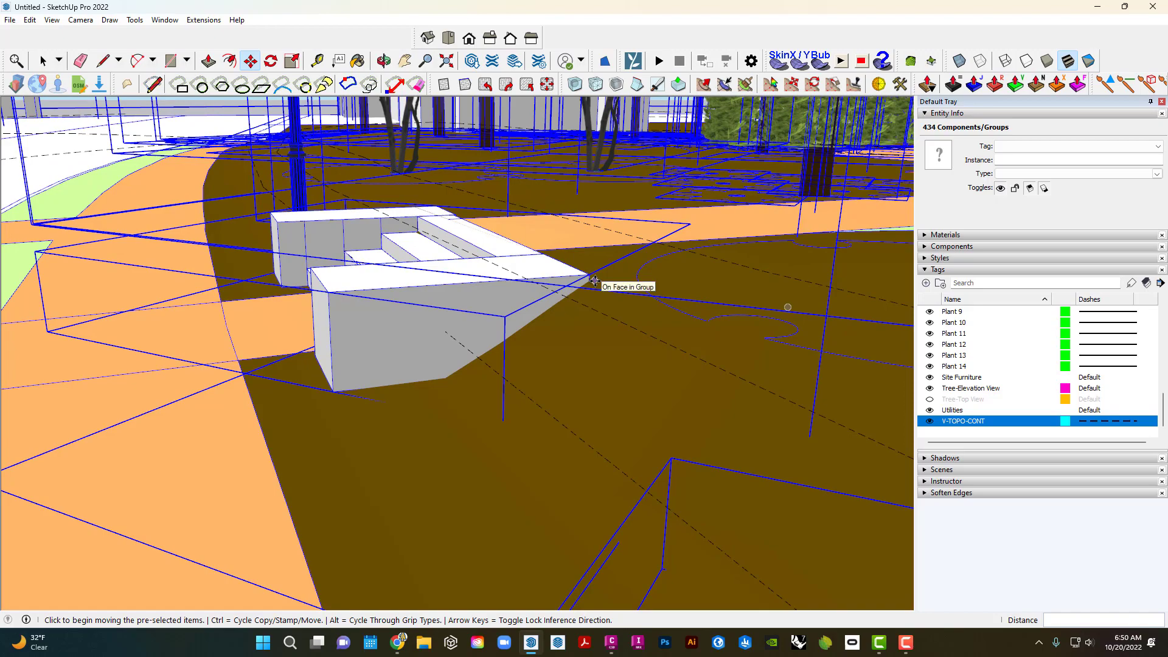
left_click(595, 281)
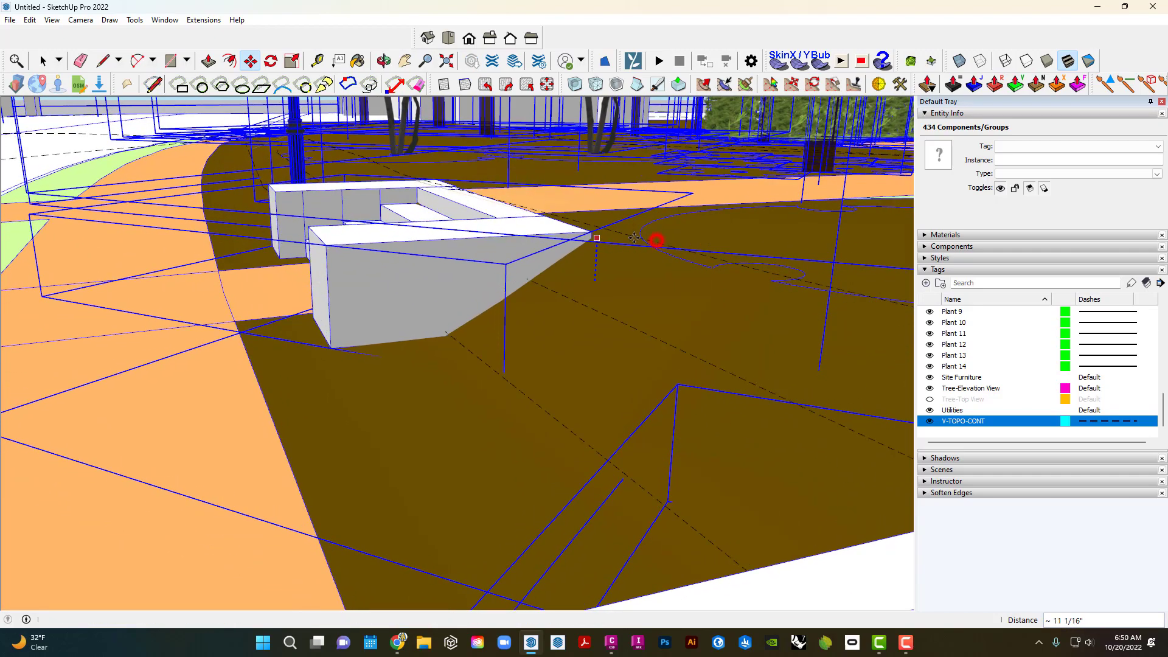
left_click(656, 241)
middle_click_drag(634, 238, 545, 216)
key("space")
Clear the selection and examine how the contour lines lie on the park's lawn, pergola plaza, planting beds and surrounding streets.
scroll(496, 267, "down", 3)
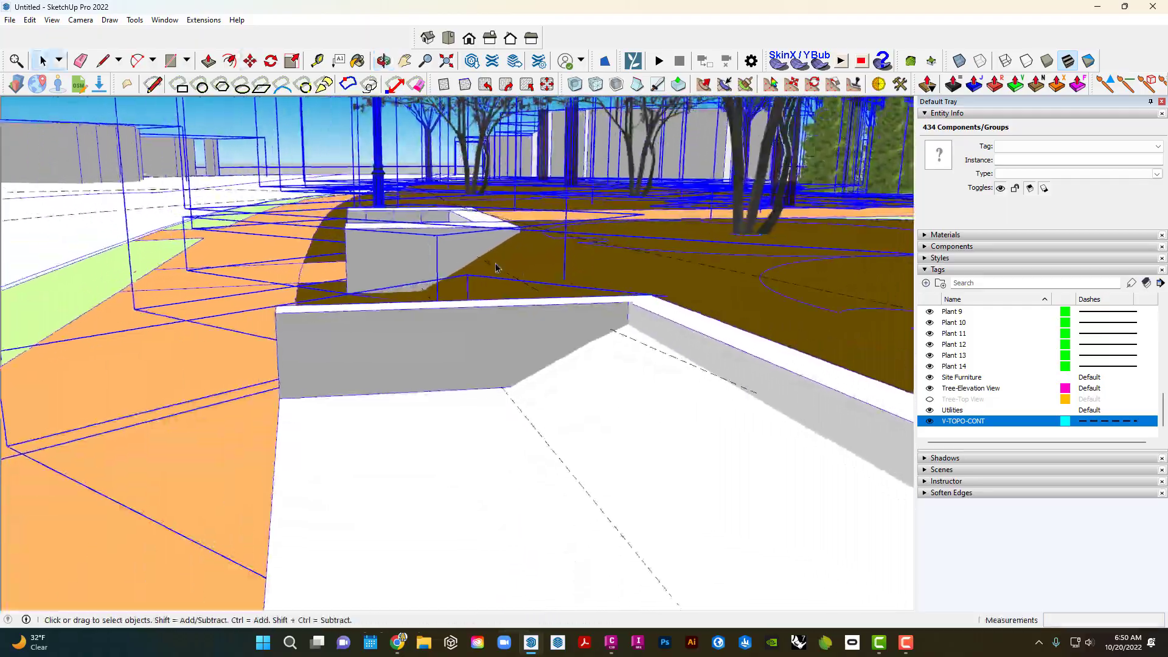
scroll(496, 267, "down", 10)
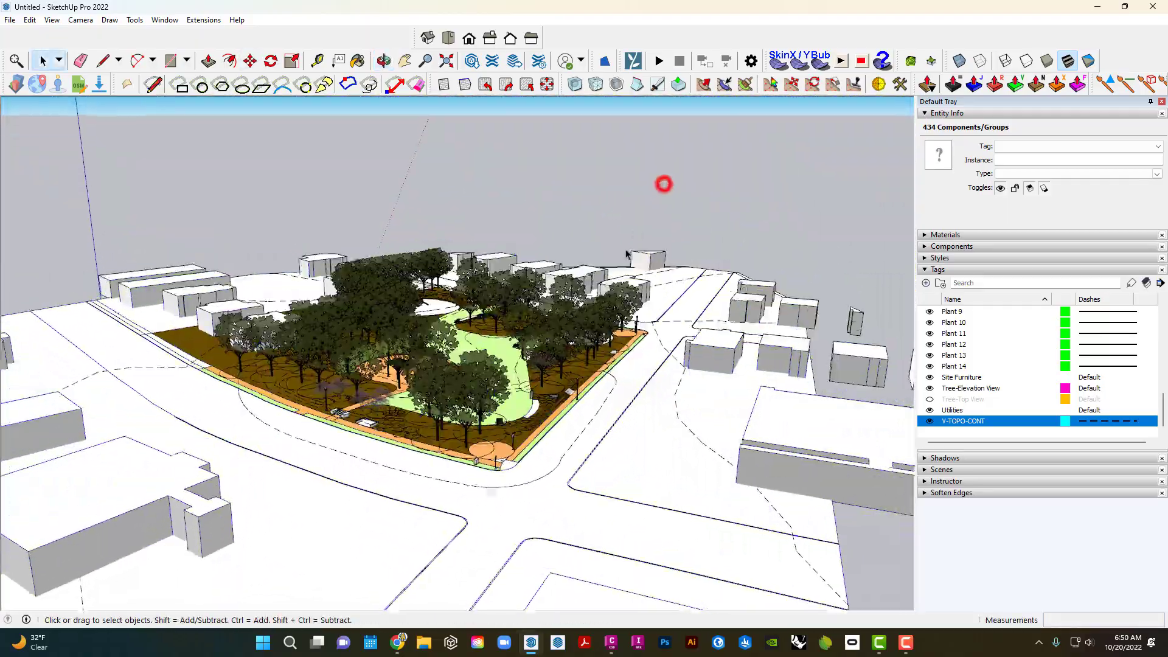
scroll(556, 364, "up", 15)
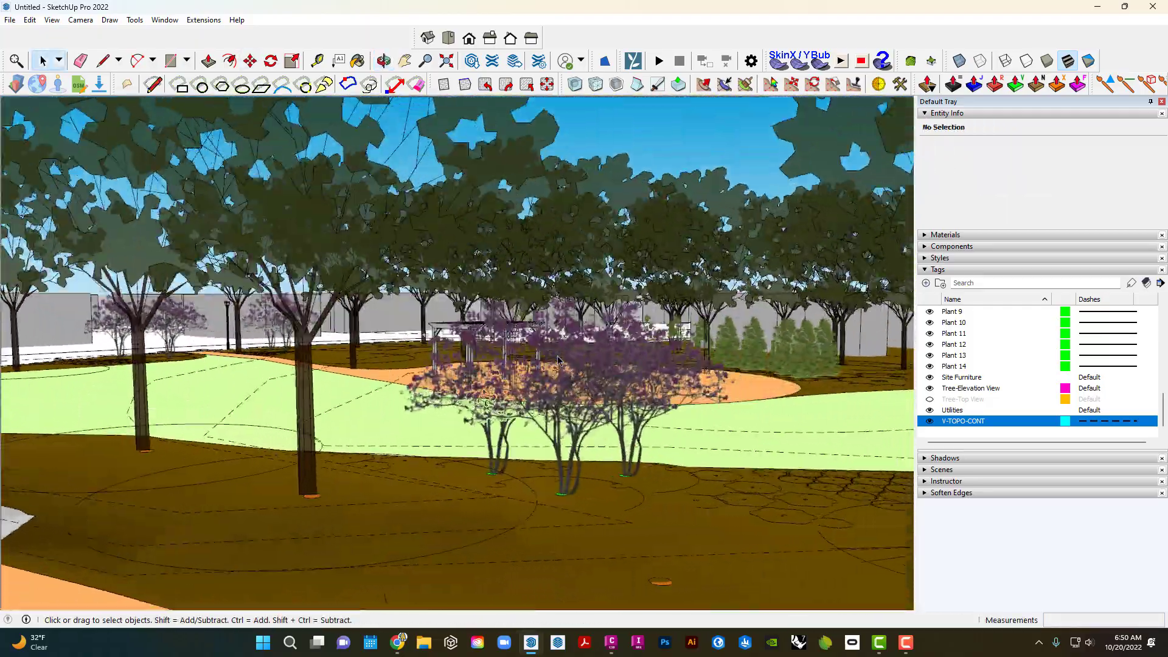
scroll(558, 360, "up", 10)
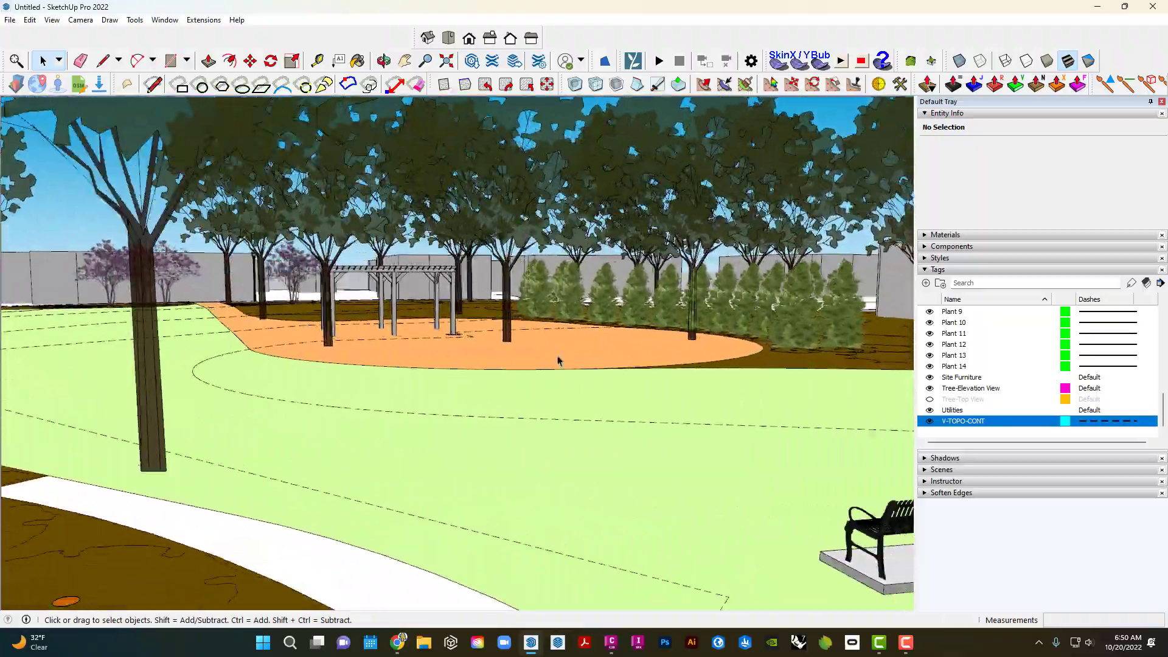
scroll(558, 360, "down", 15)
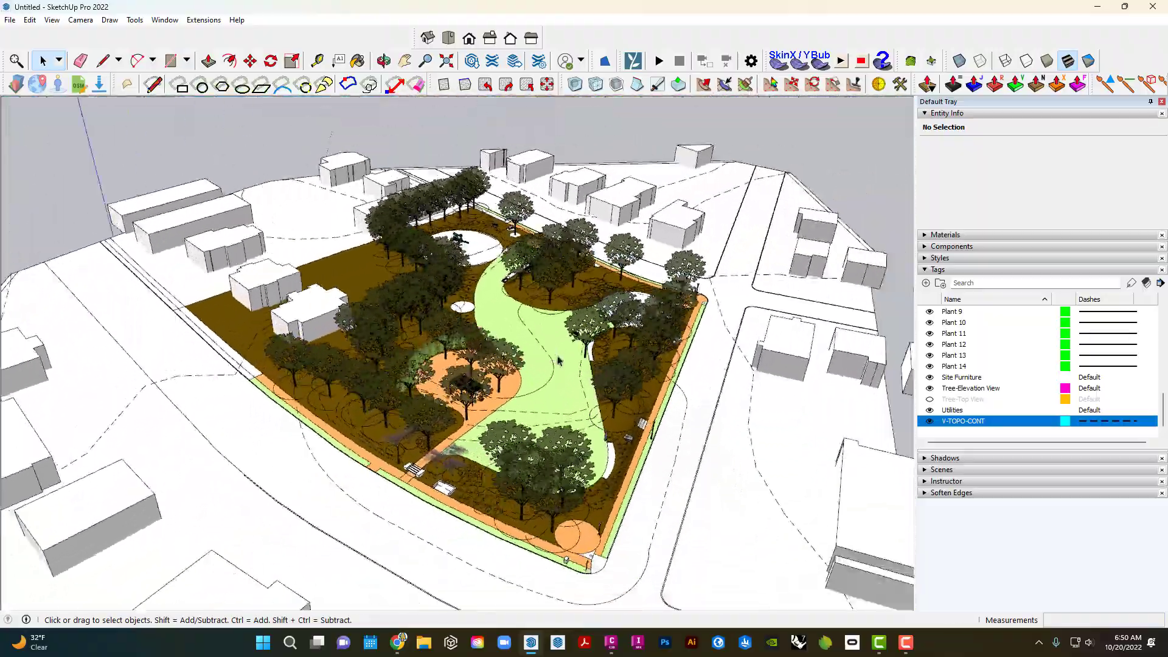
scroll(558, 360, "up", 6)
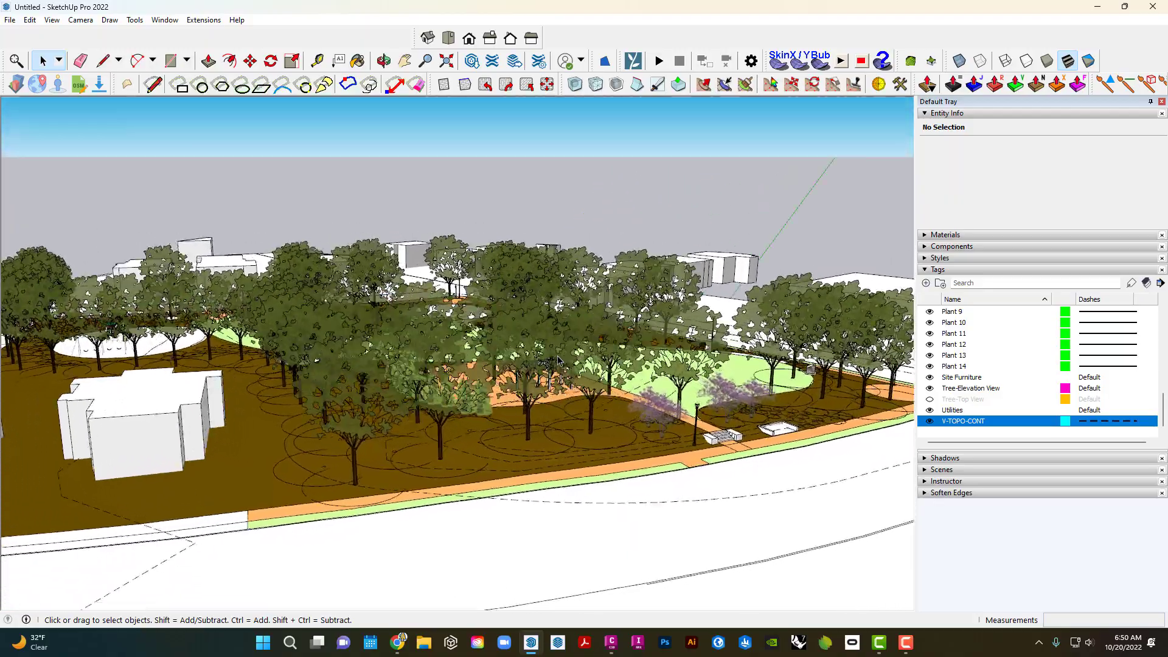